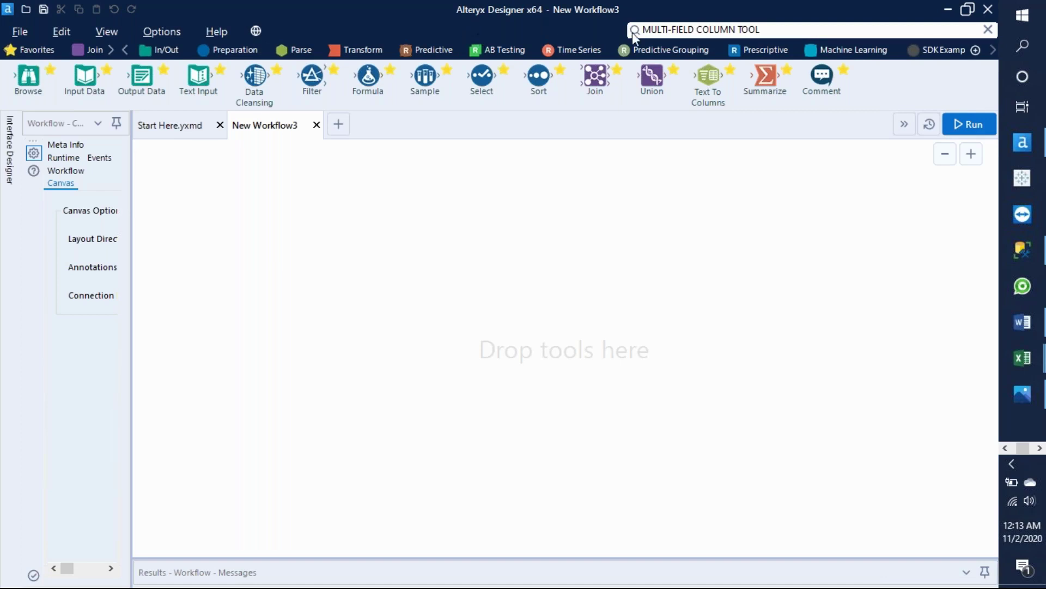
Open the CONSALTANCY workbook from the datasources data folder and examine its columns
click(1006, 449)
mouse_move(1043, 233)
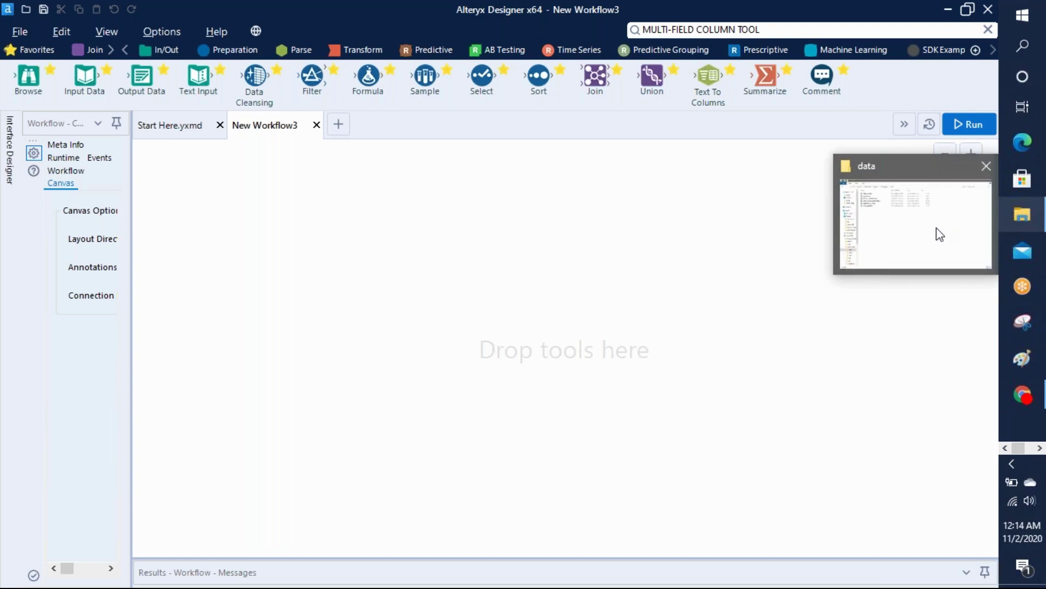
click(981, 234)
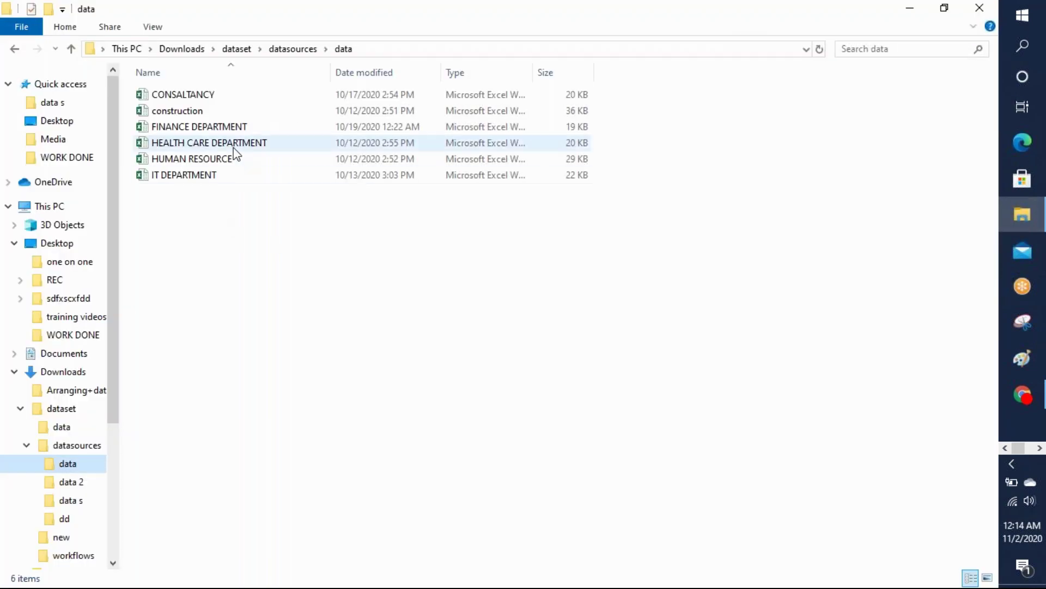
double_click(202, 96)
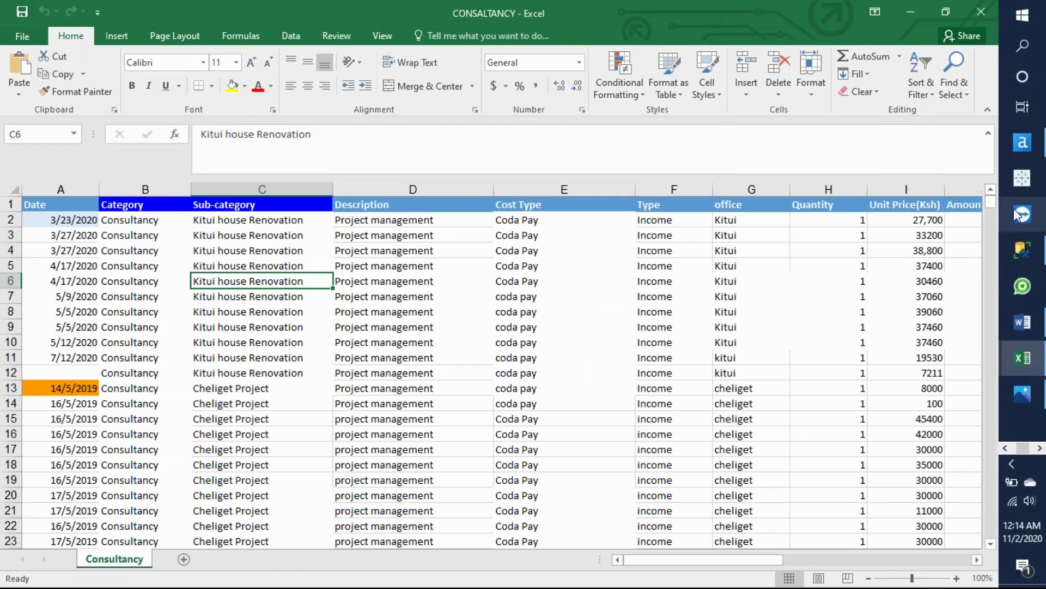
mouse_move(991, 203)
mouse_down()
mouse_move(1005, 295)
mouse_move(976, 198)
mouse_up()
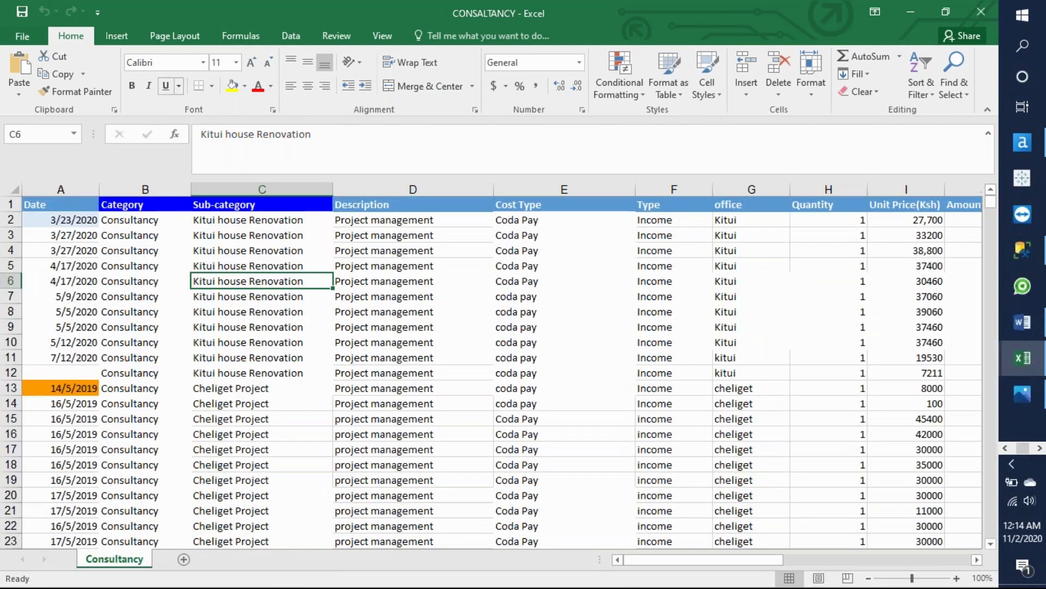
Close the CONSALTANCY workbook and the COORDINATOR OCTOBER DAF workbook, saving the changes to the latter
click(979, 13)
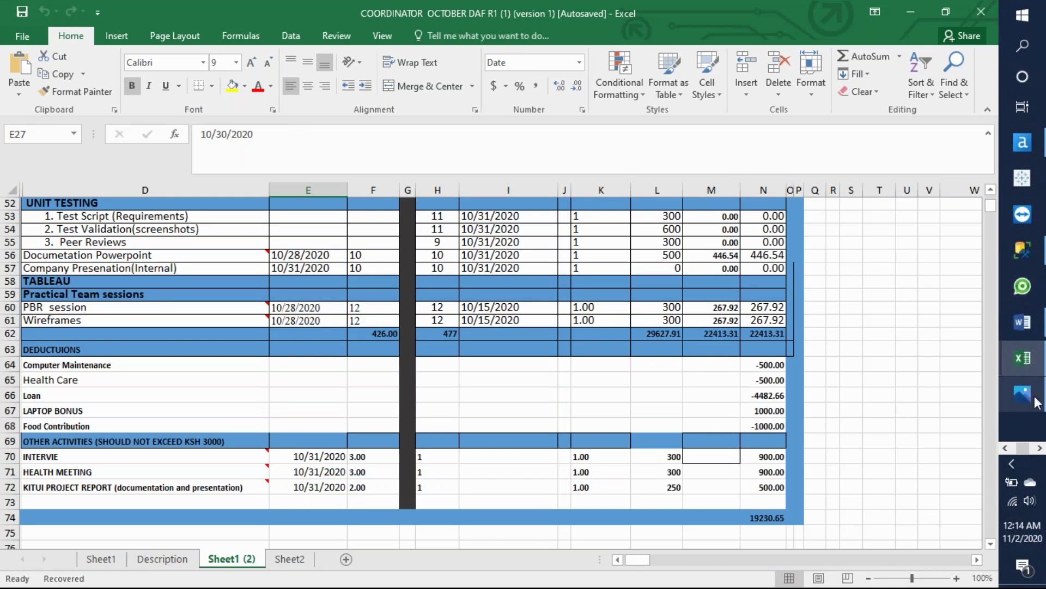
click(982, 16)
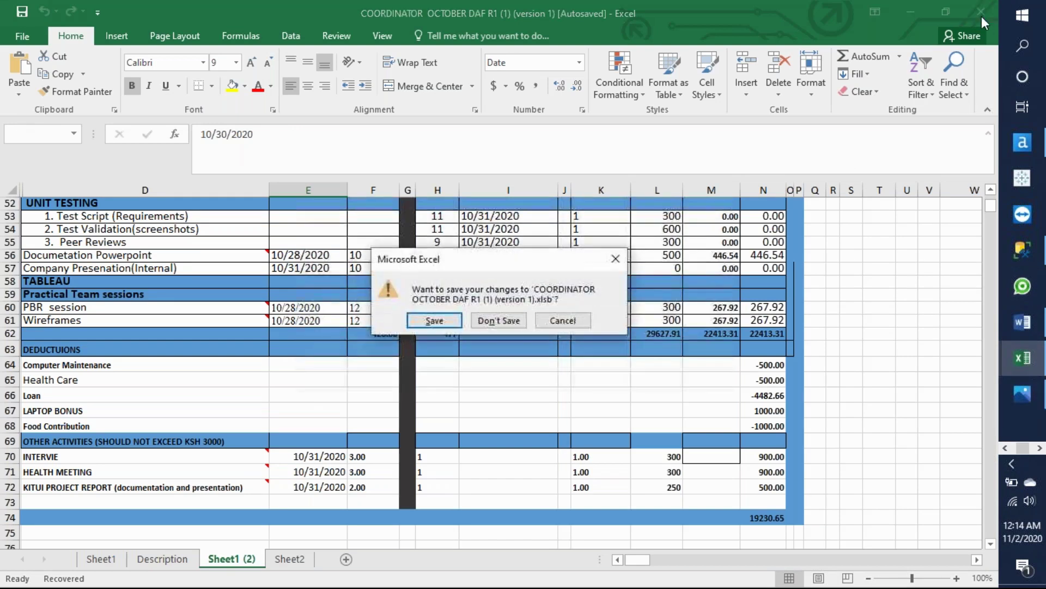
click(444, 321)
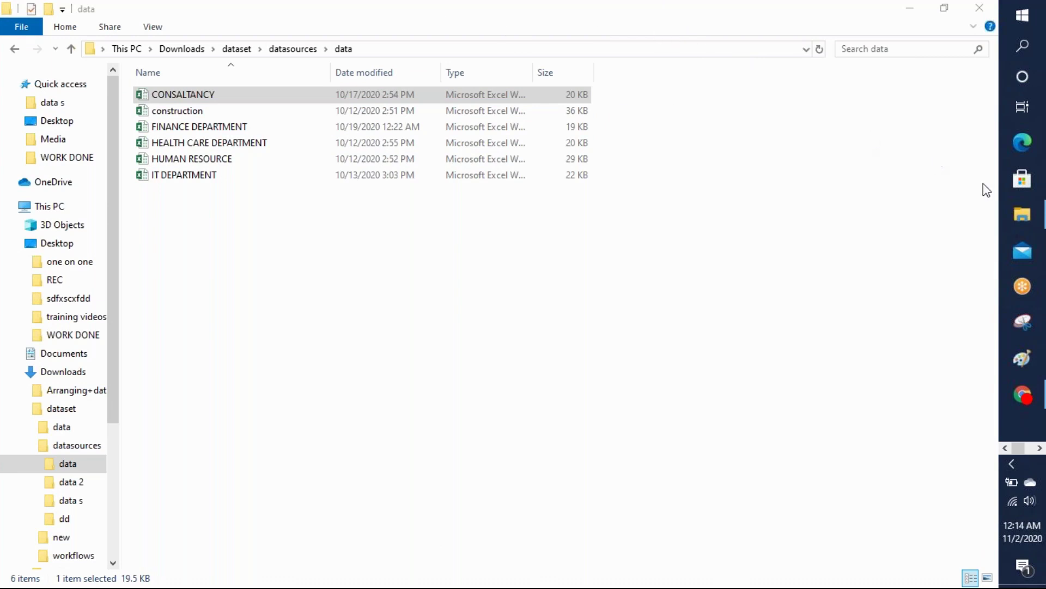
Switch to the REQUIREMENTS.PNG image in Photos and read the business requirements for data preparation
click(1040, 448)
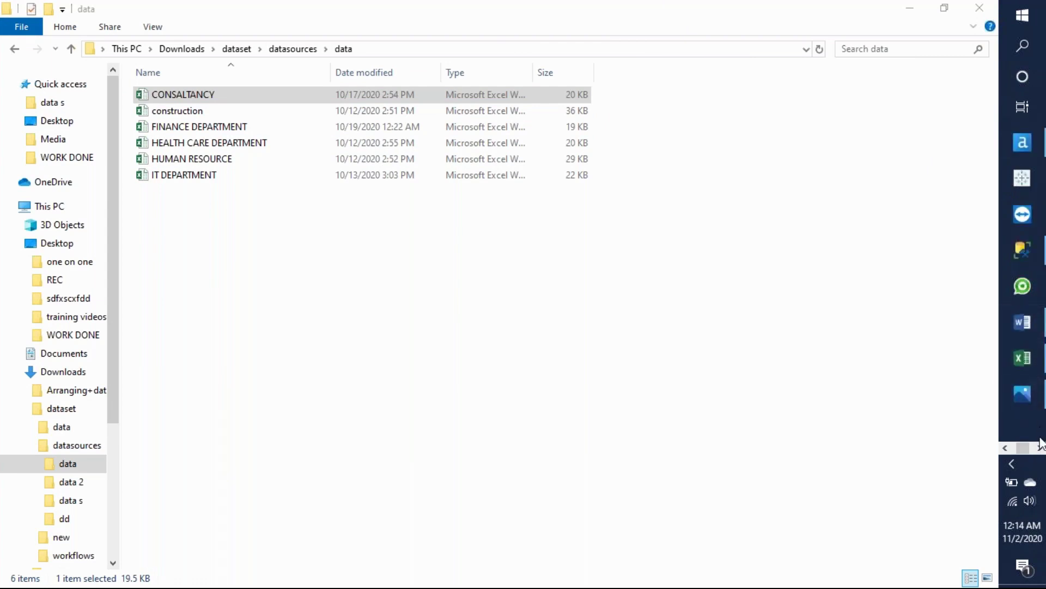
mouse_move(1027, 396)
click(910, 410)
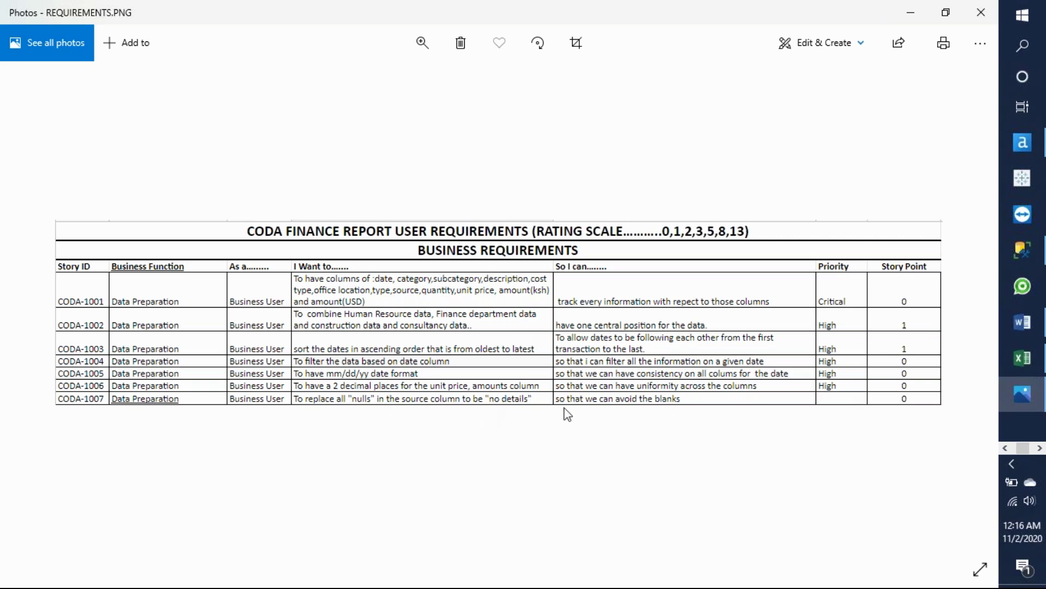
Switch to File Explorer and review where the data folder sits within datasources and which Excel files it holds
click(1005, 447)
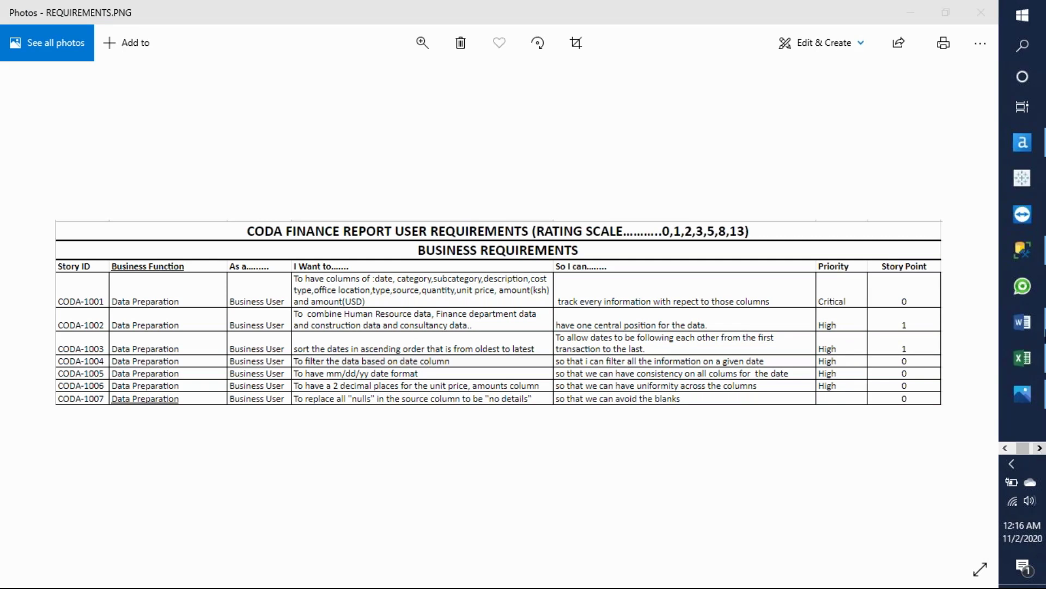
mouse_move(1044, 148)
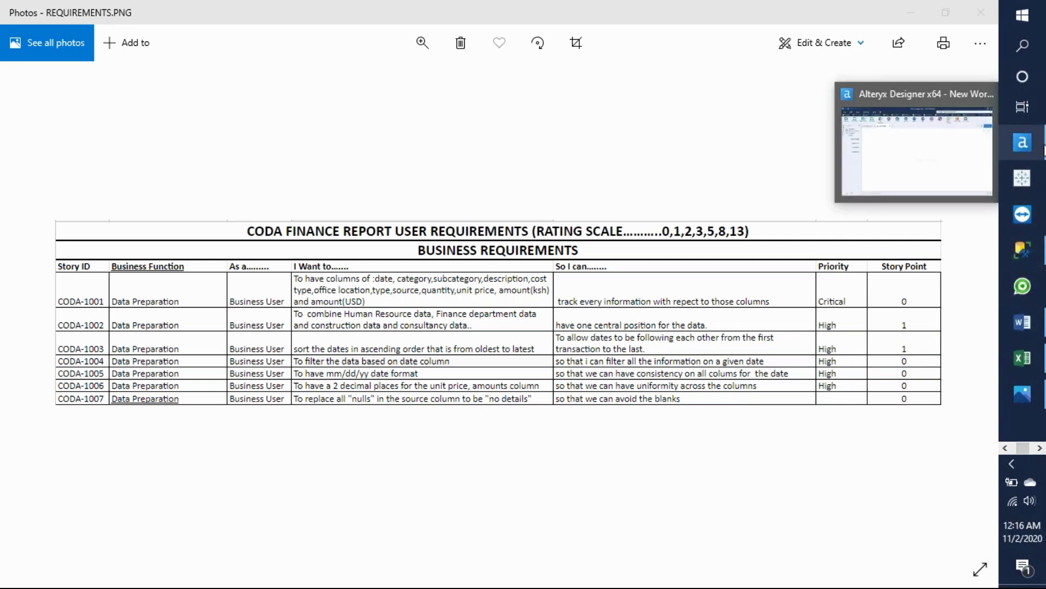
click(953, 169)
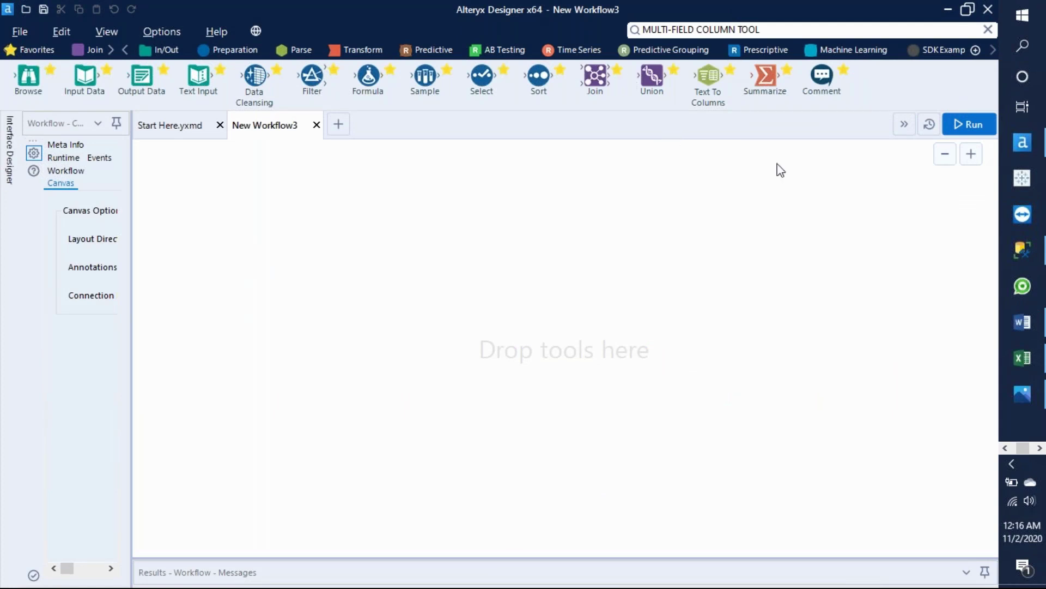
click(1005, 448)
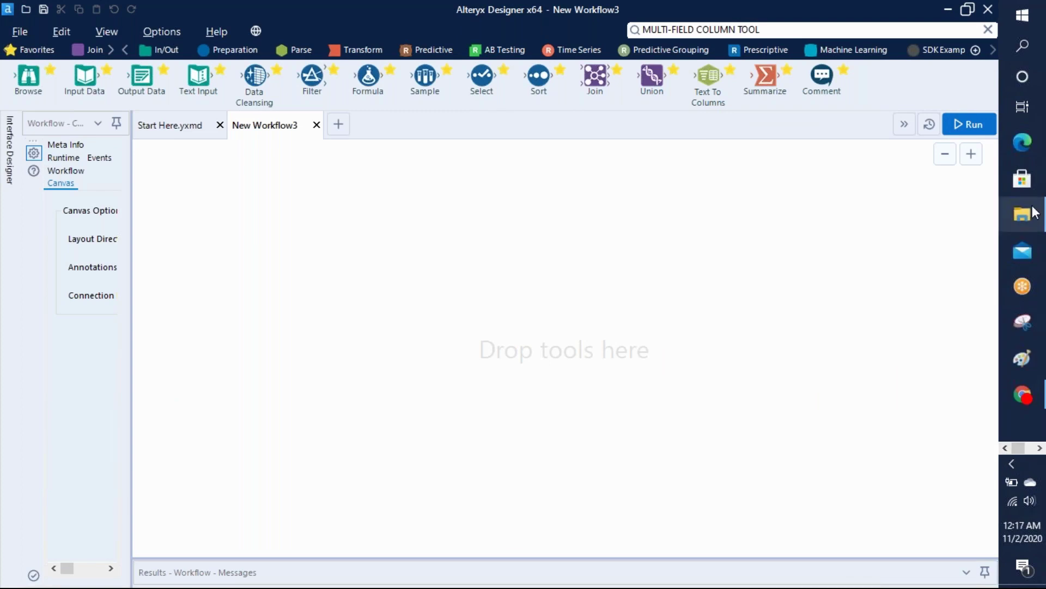
mouse_move(1022, 214)
click(933, 215)
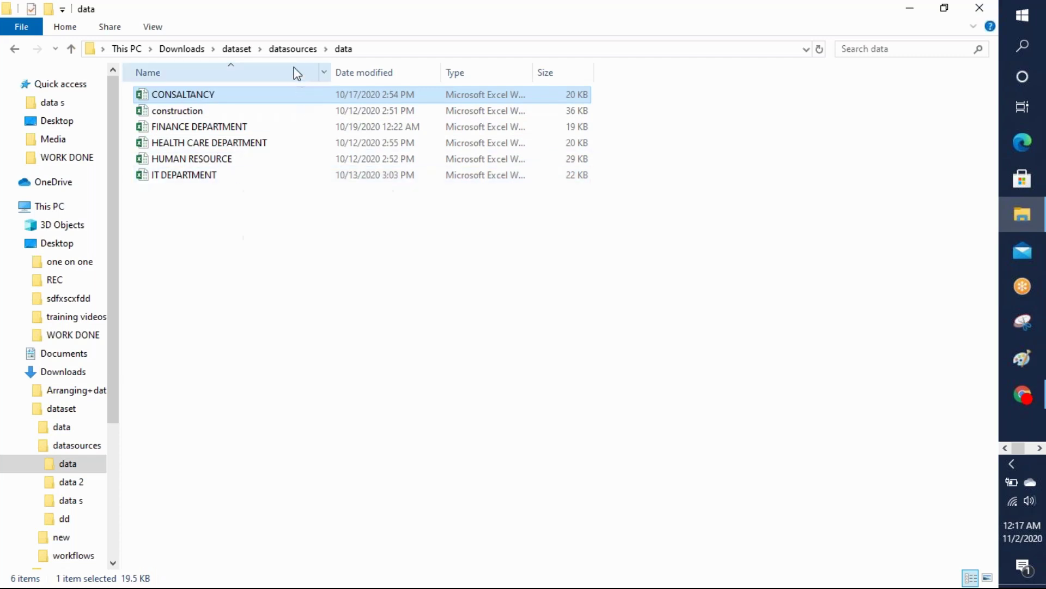
click(290, 52)
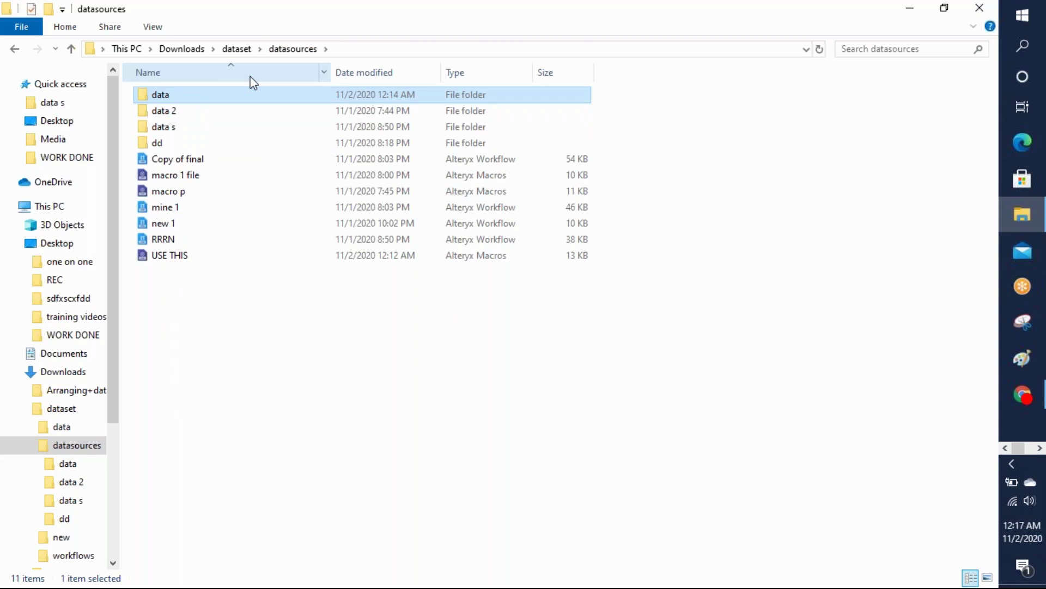
double_click(283, 100)
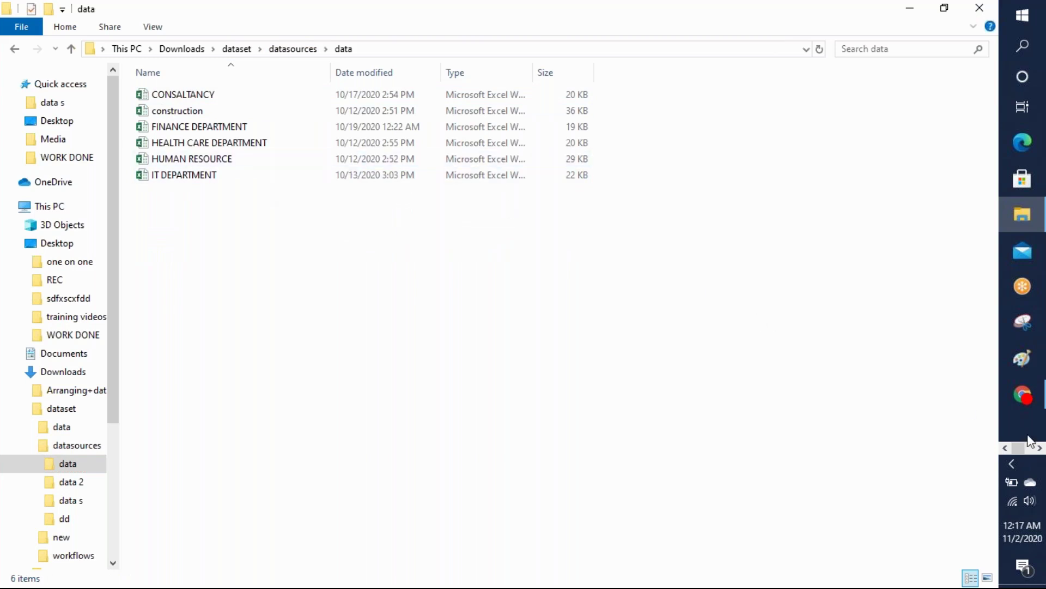
Switch back to Alteryx Designer with the empty New Workflow3 canvas
click(1040, 447)
click(1039, 448)
click(1040, 447)
mouse_move(1036, 155)
click(954, 159)
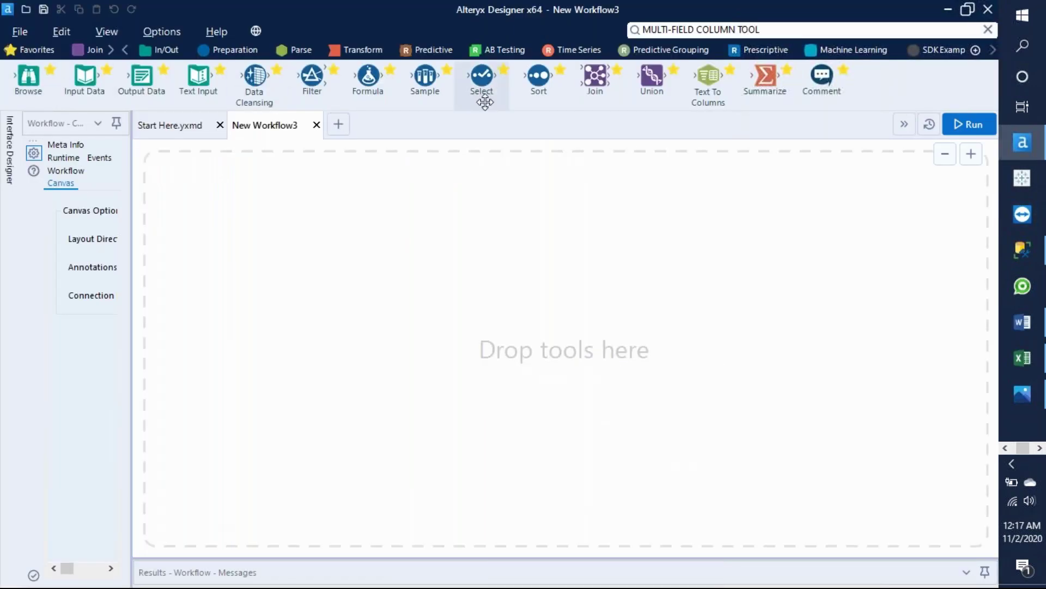
drag(252, 88, 240, 96)
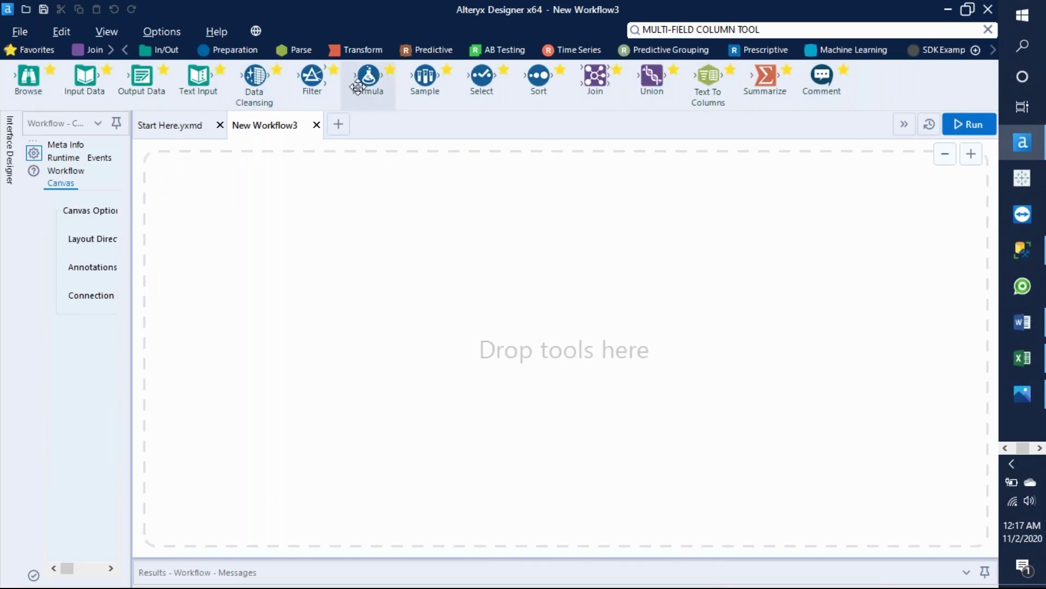
drag(557, 84, 557, 84)
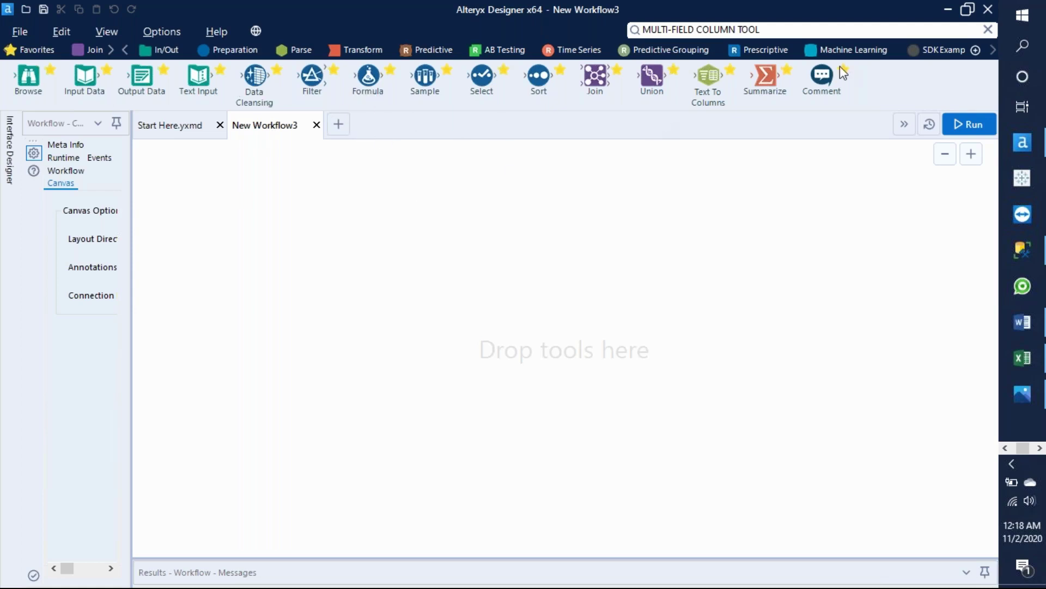
Search the tools for "DI" and place the Directory tool on the workflow canvas
click(778, 34)
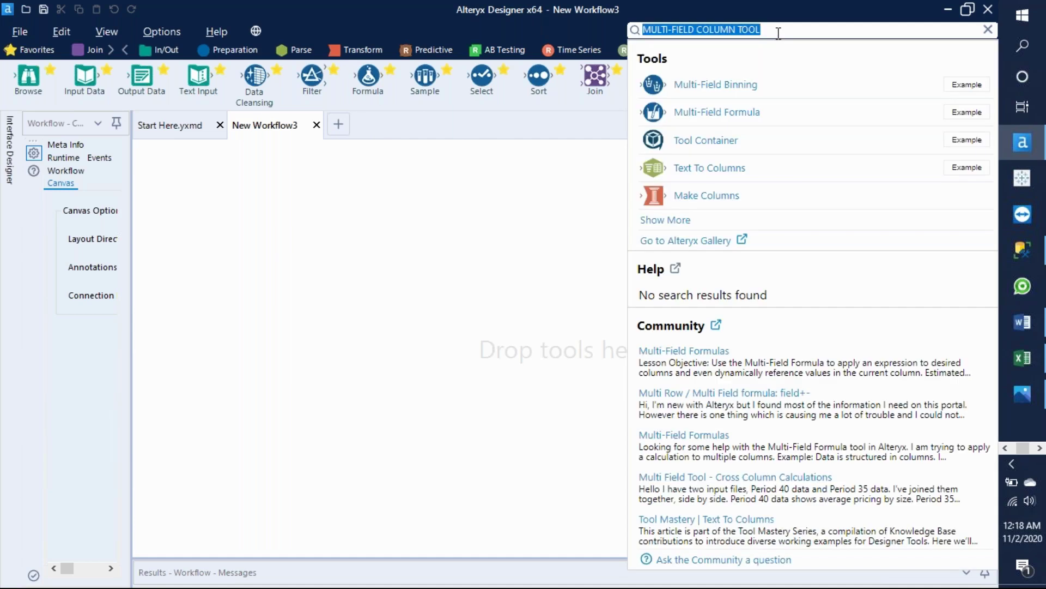
key(BackSpace)
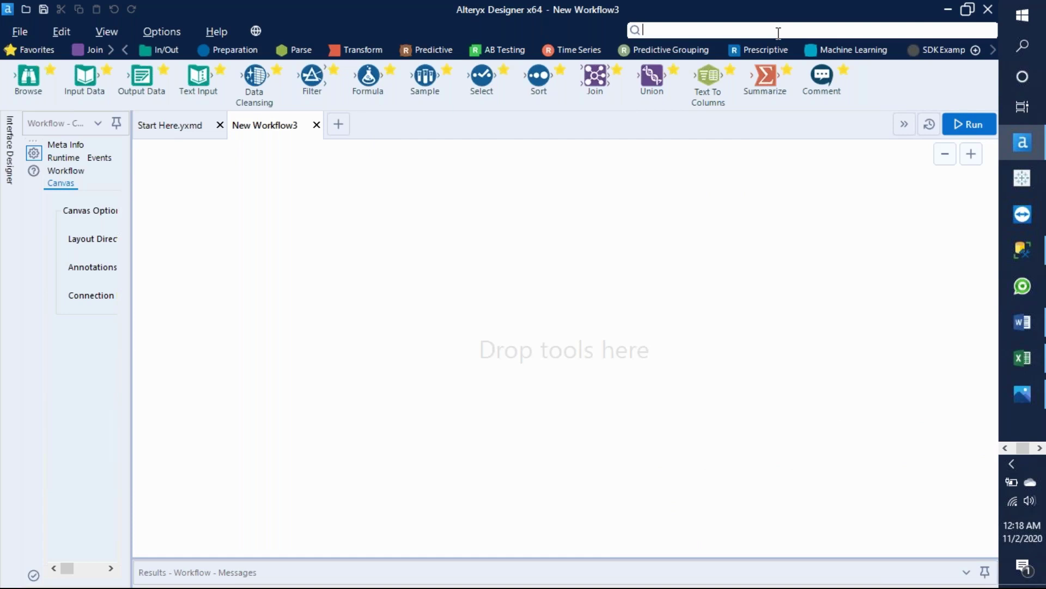
text(Di)
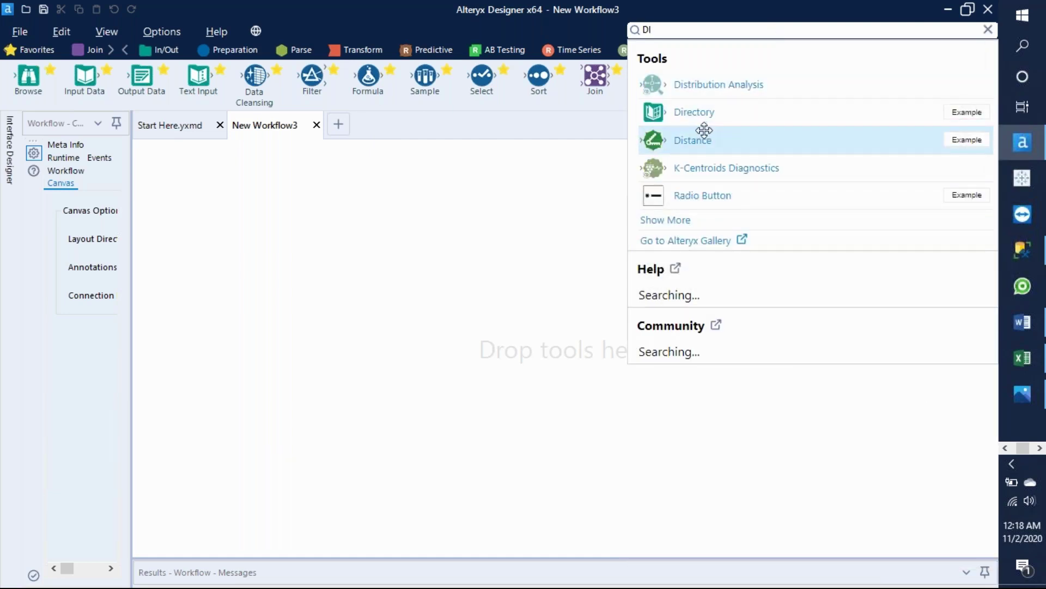
drag(700, 114, 197, 323)
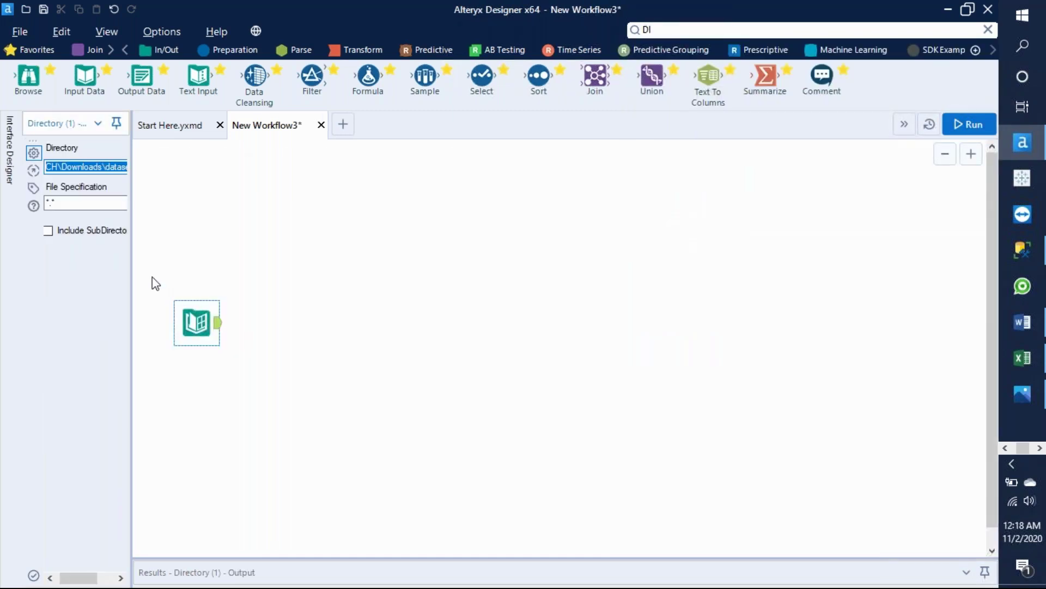
Set the Directory tool's folder to Downloads\dataset\datasources\data
drag(131, 265, 229, 265)
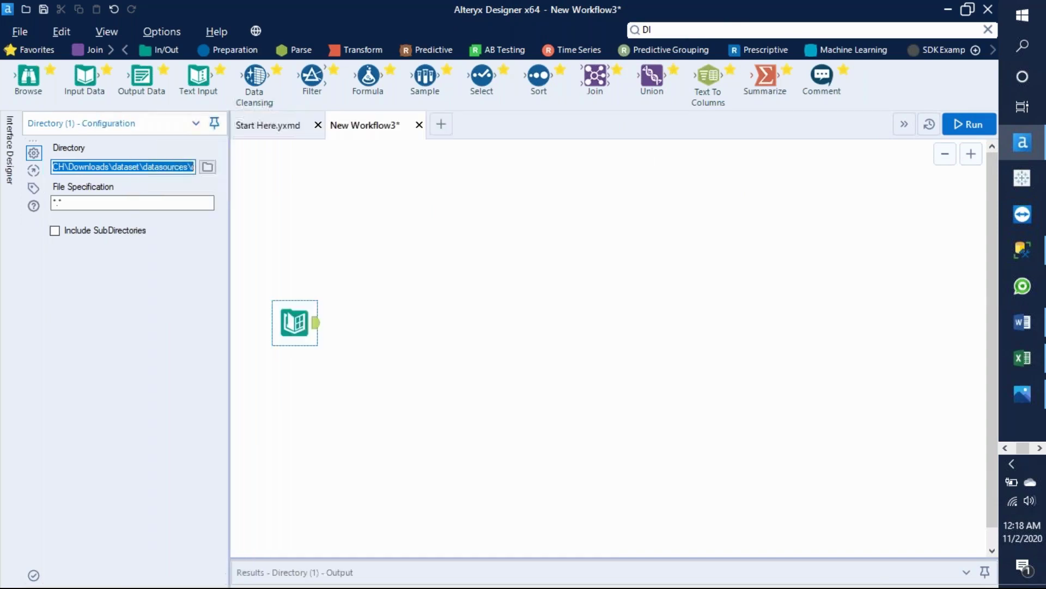
click(207, 167)
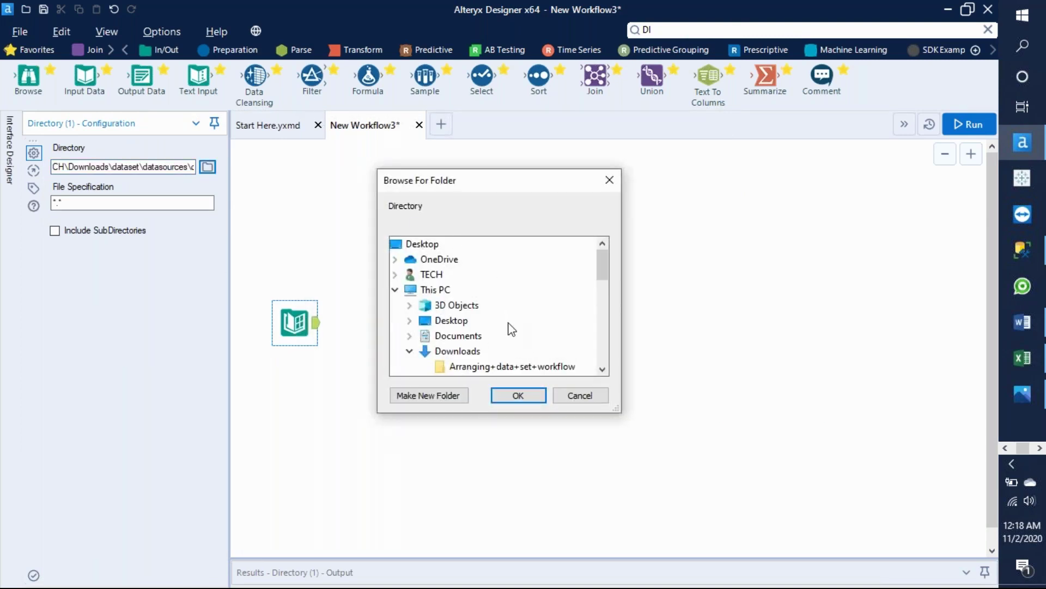
drag(599, 269, 603, 292)
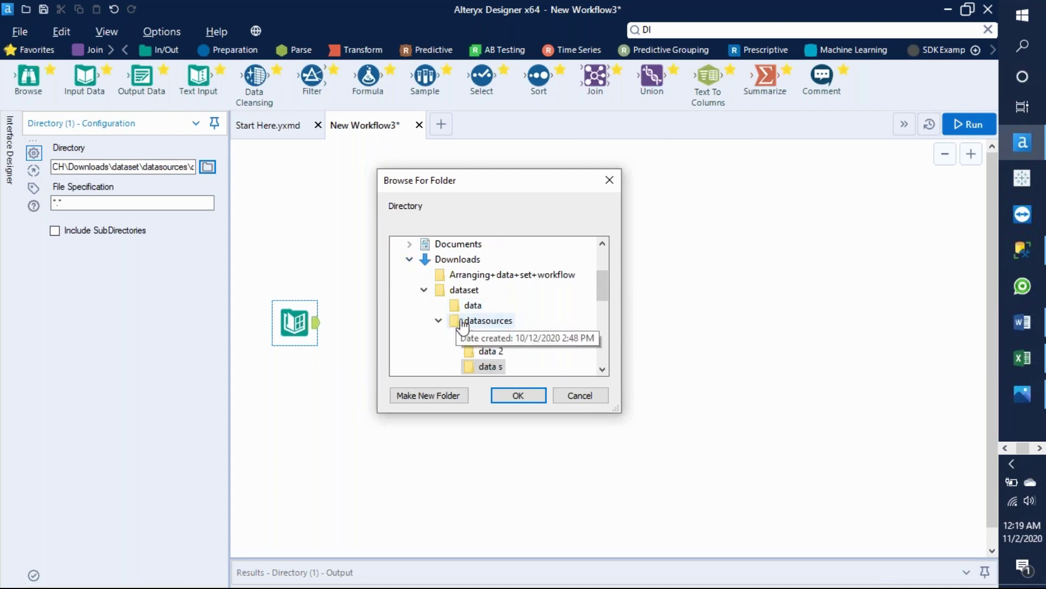
click(411, 261)
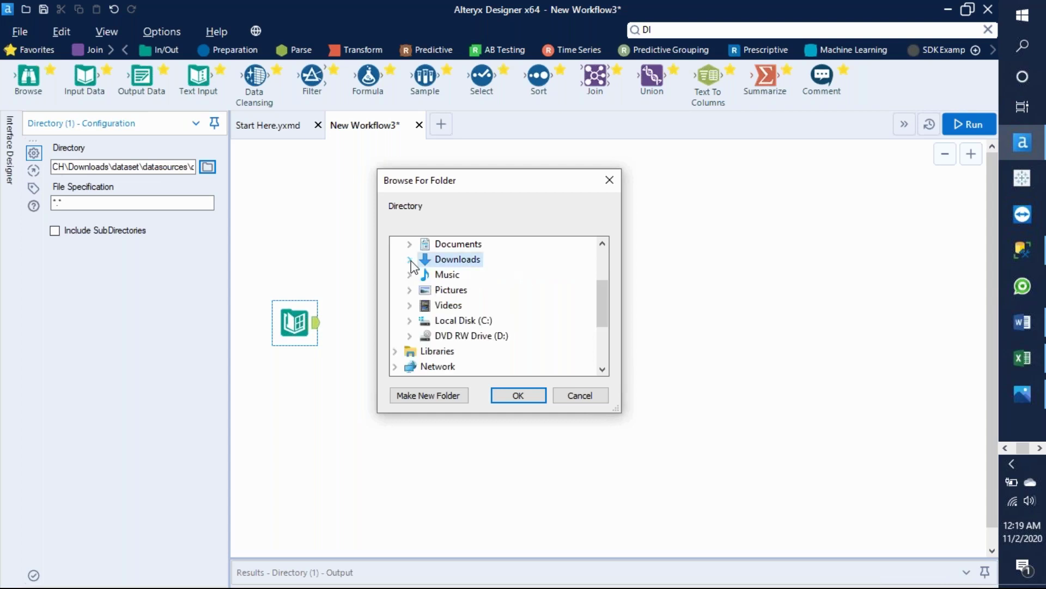
click(411, 261)
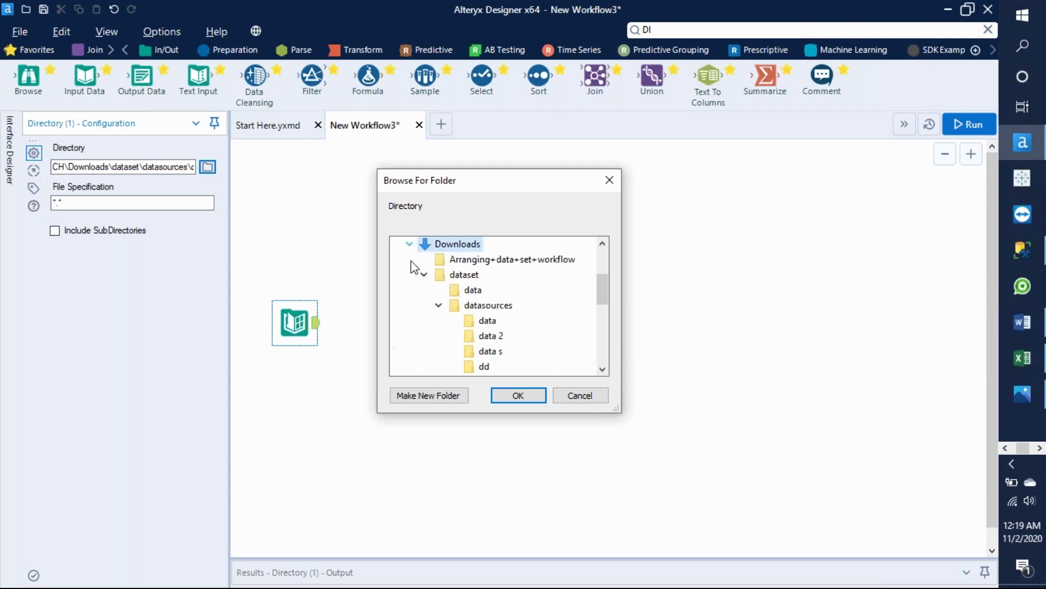
click(480, 321)
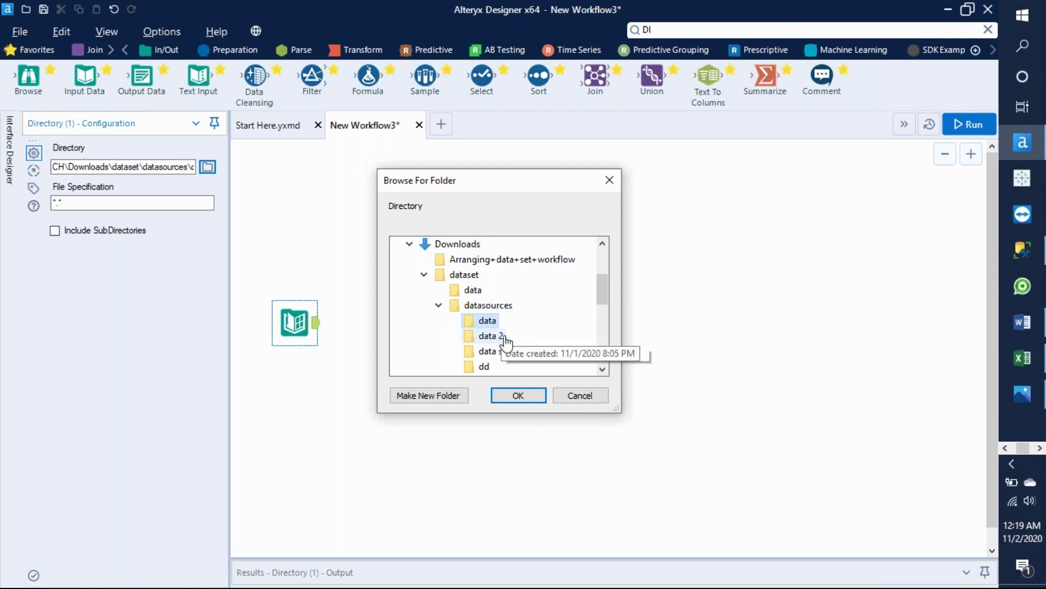
click(517, 394)
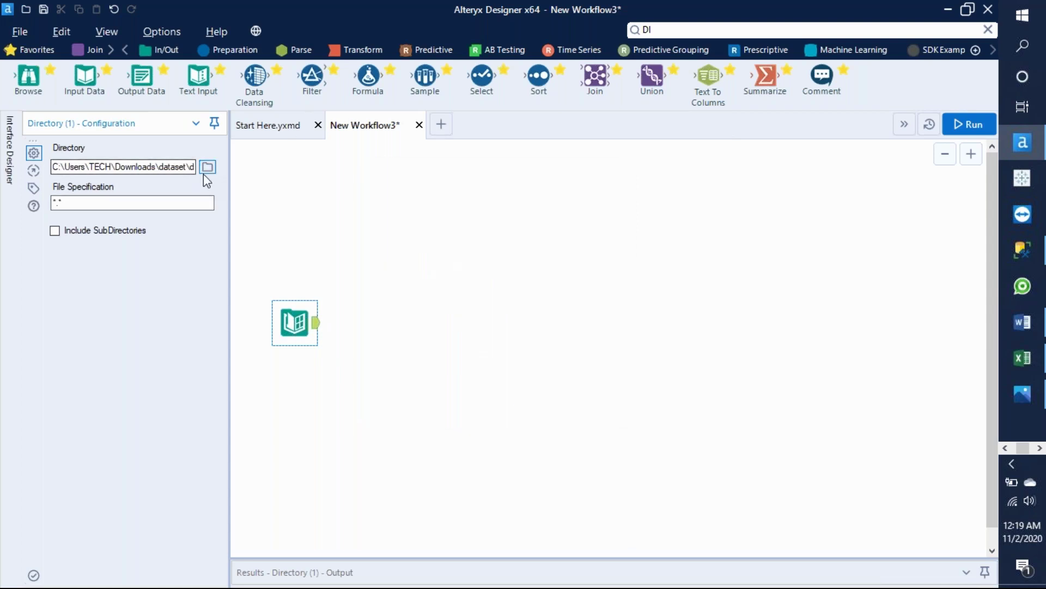
Check the full folder path in the Directory tool's configuration
drag(229, 172, 378, 173)
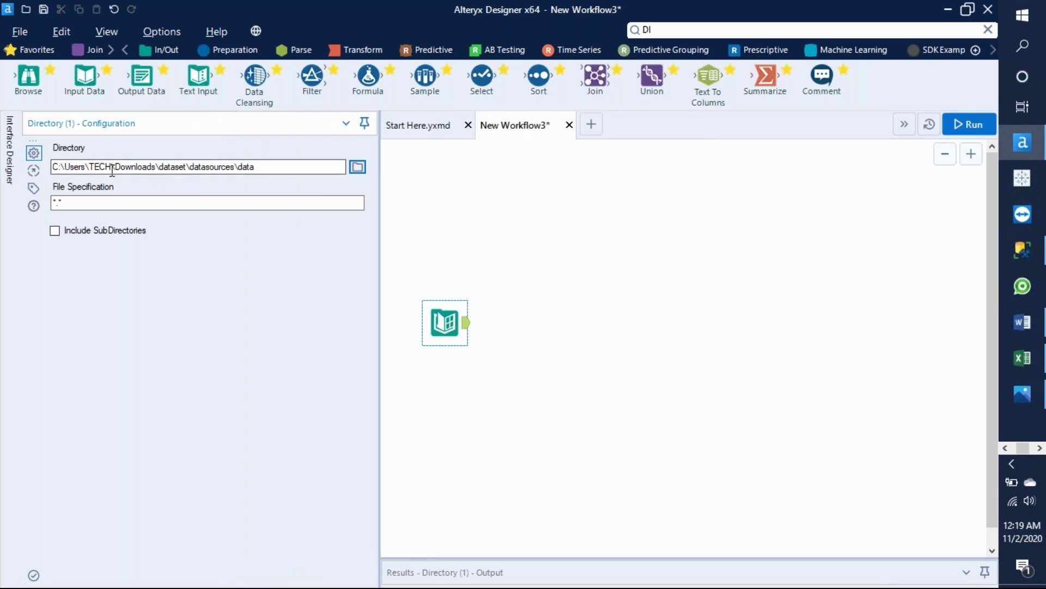
click(253, 171)
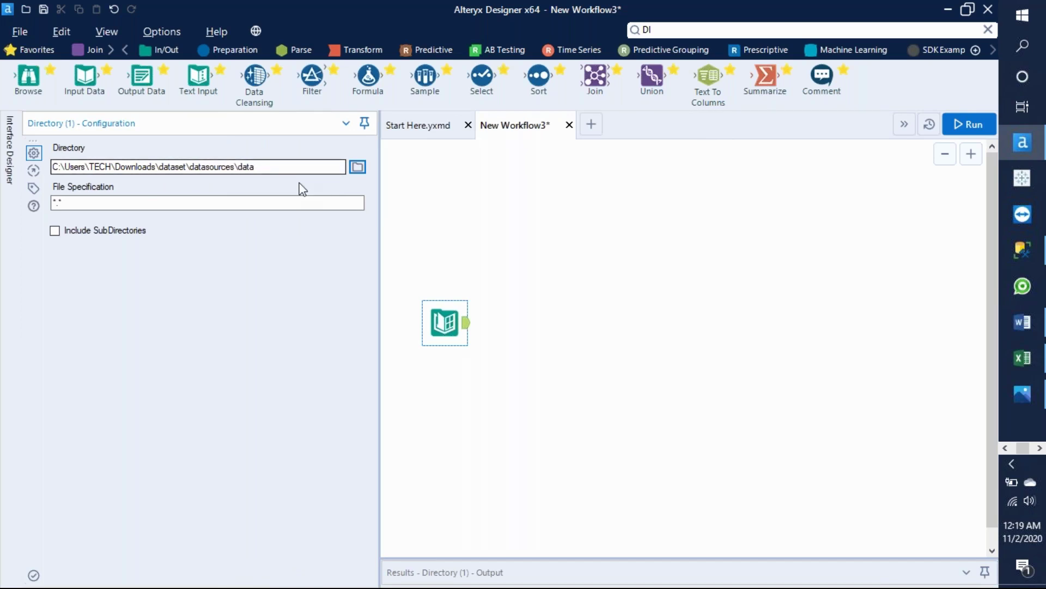
drag(379, 217, 199, 228)
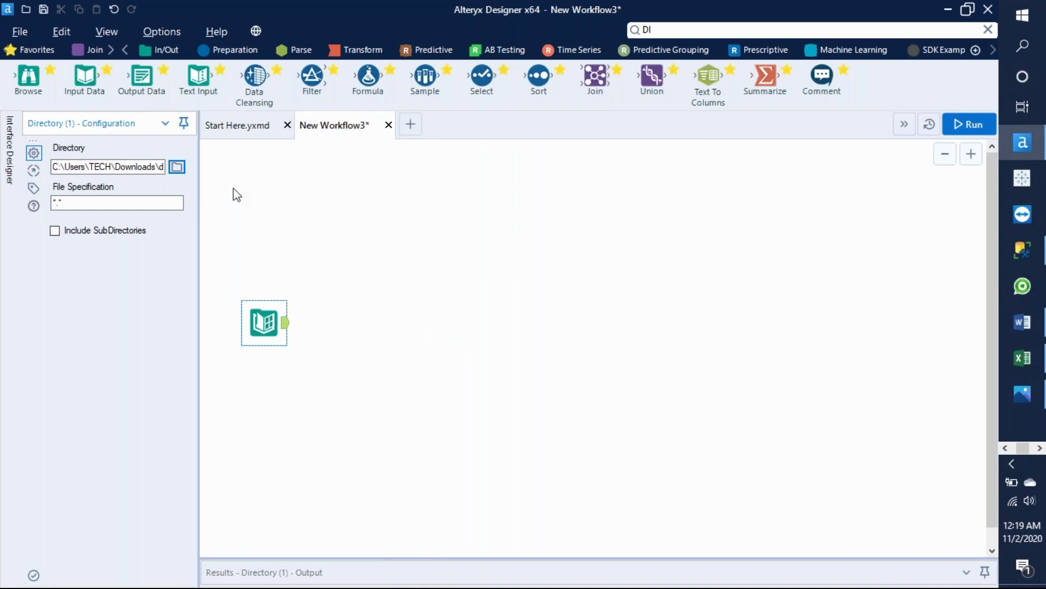
Move the Directory tool slightly higher on the canvas and run the workflow
drag(268, 323, 259, 276)
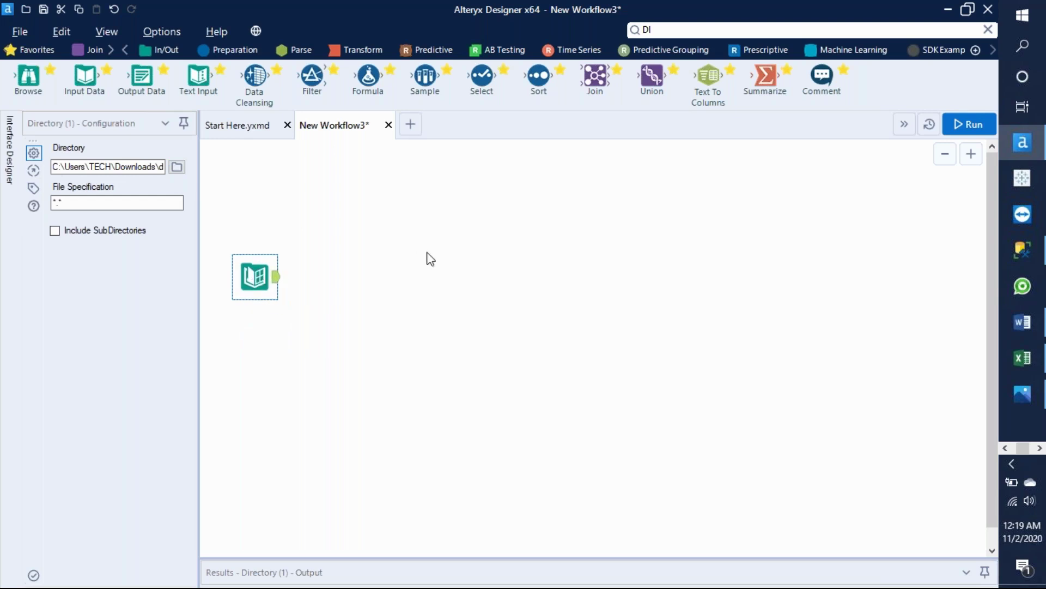
click(962, 123)
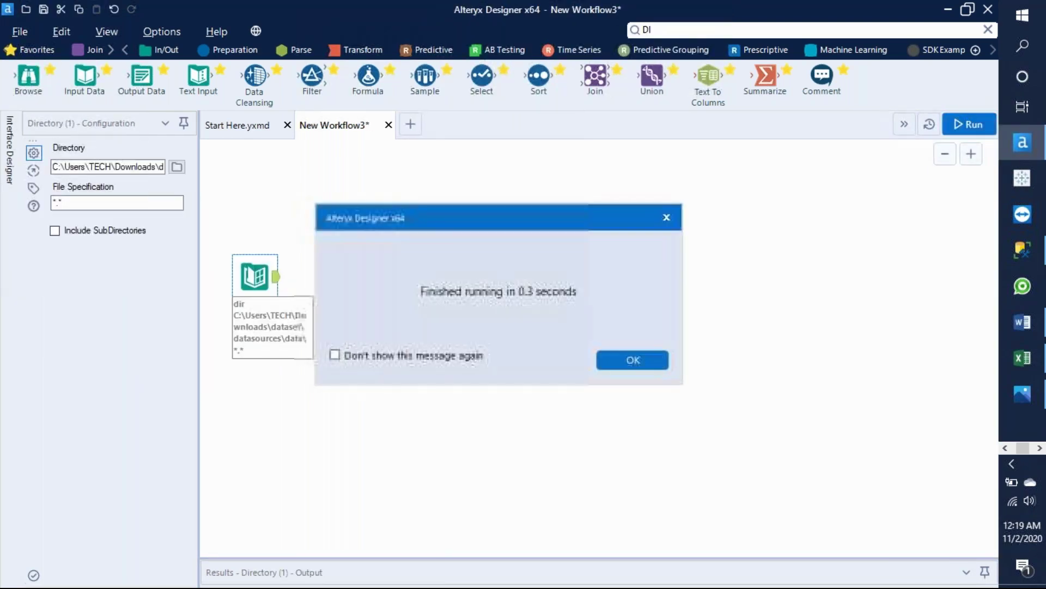
Review the list of department files in the Directory tool's output
click(635, 357)
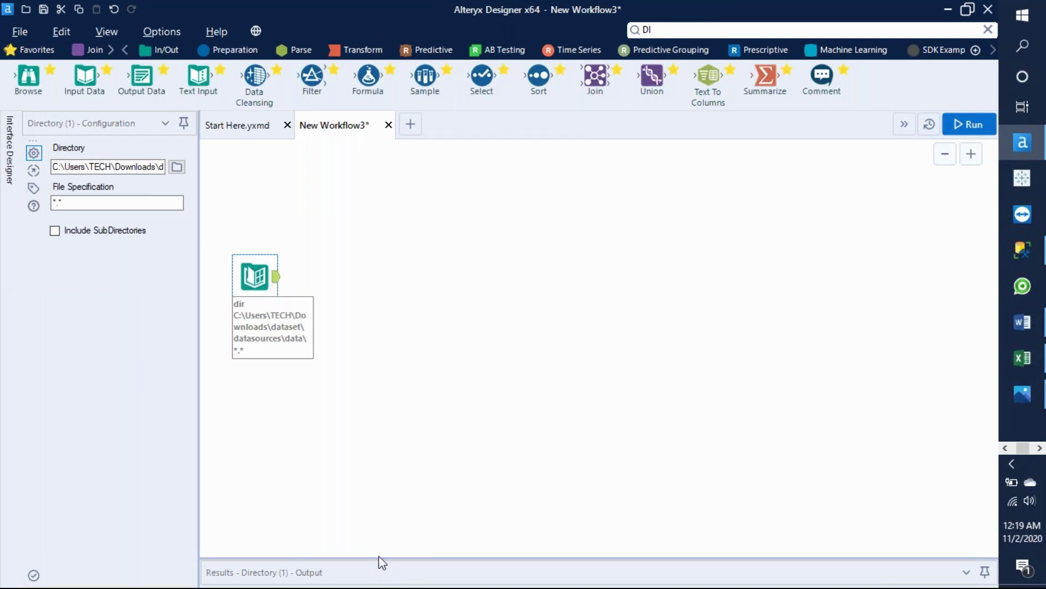
drag(379, 560, 402, 268)
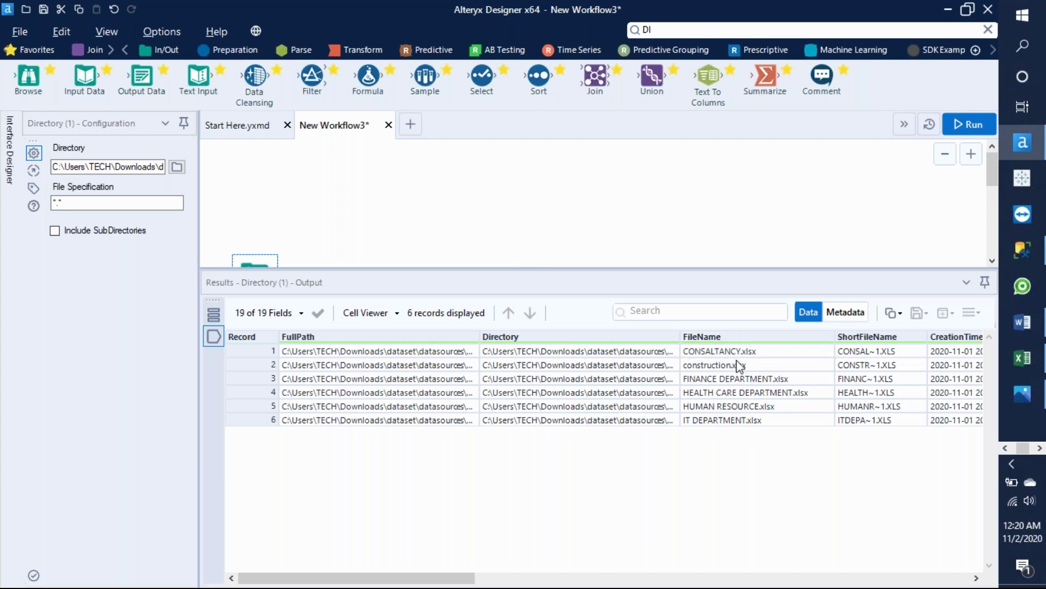
drag(632, 270, 608, 415)
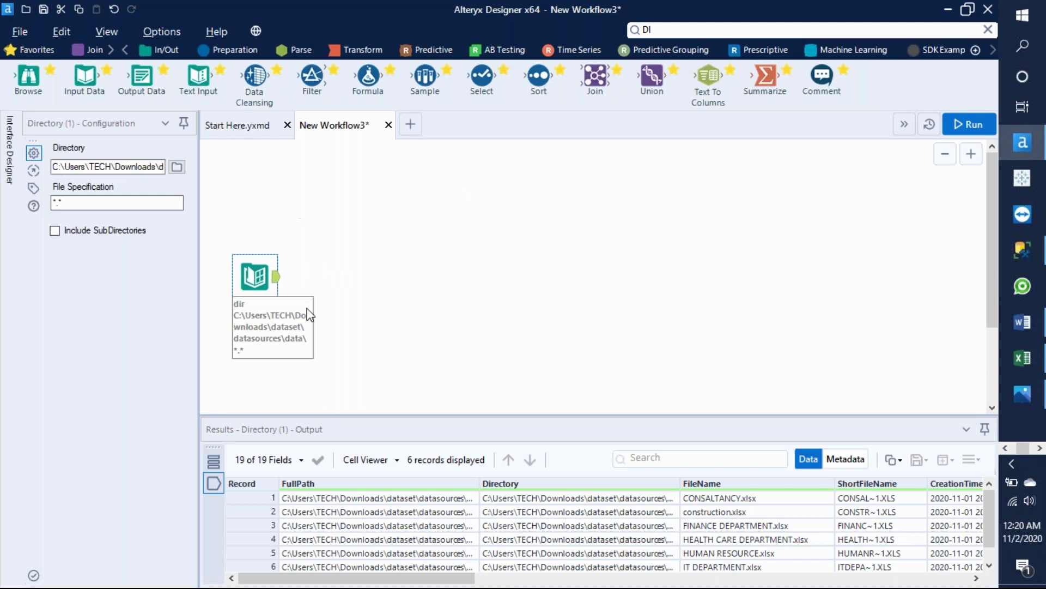
Create a new blank workflow and place an Input Data tool on its canvas
click(412, 126)
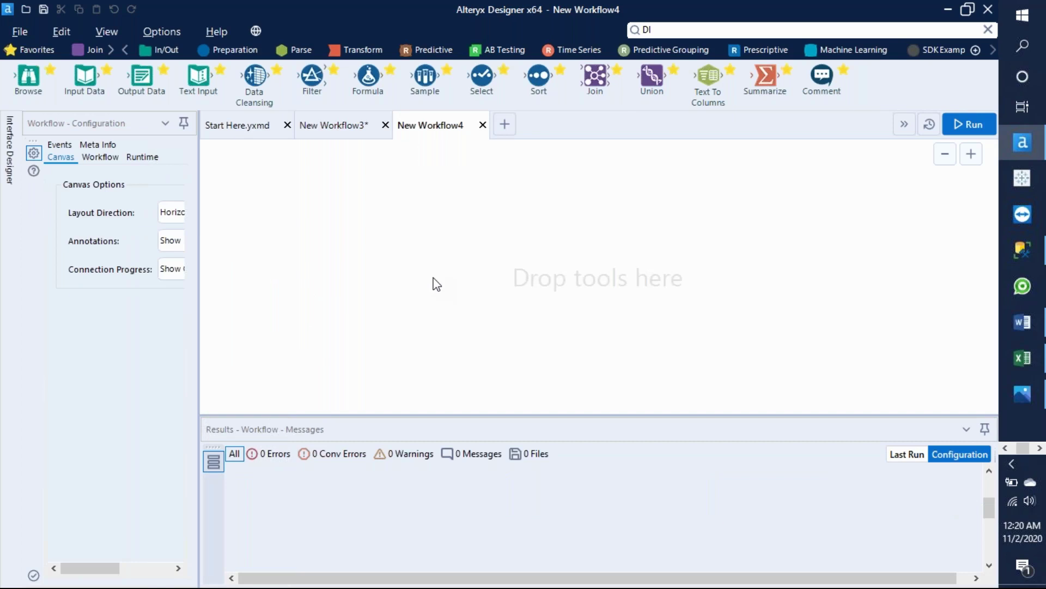
click(330, 129)
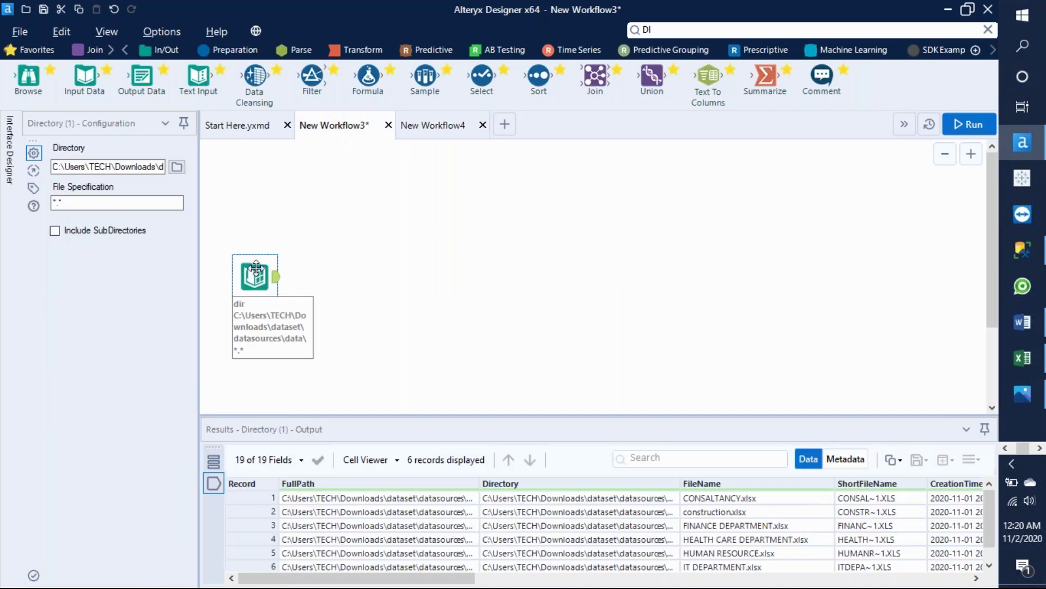
click(431, 127)
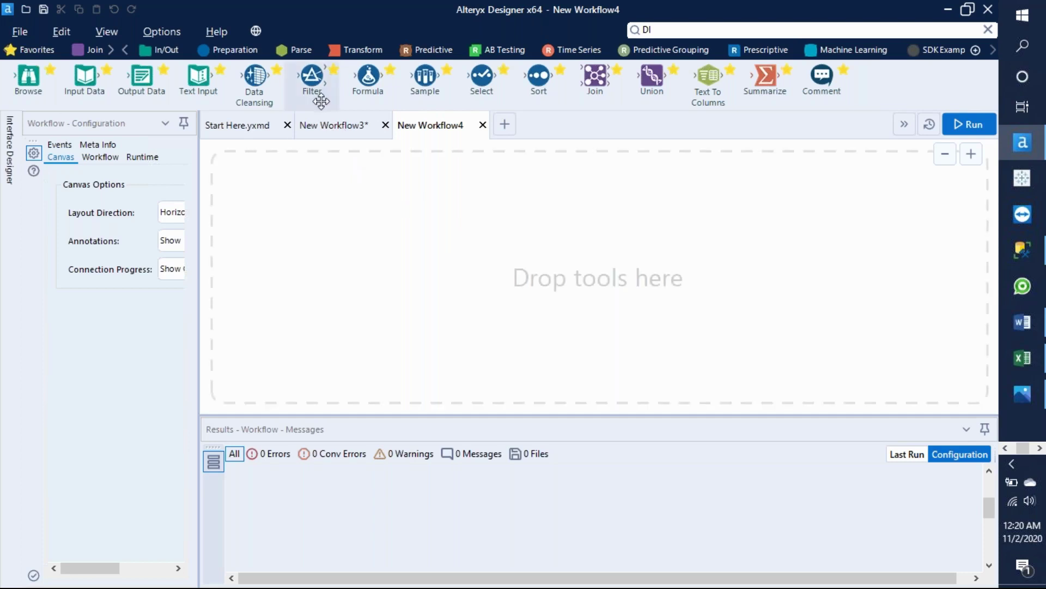
click(339, 132)
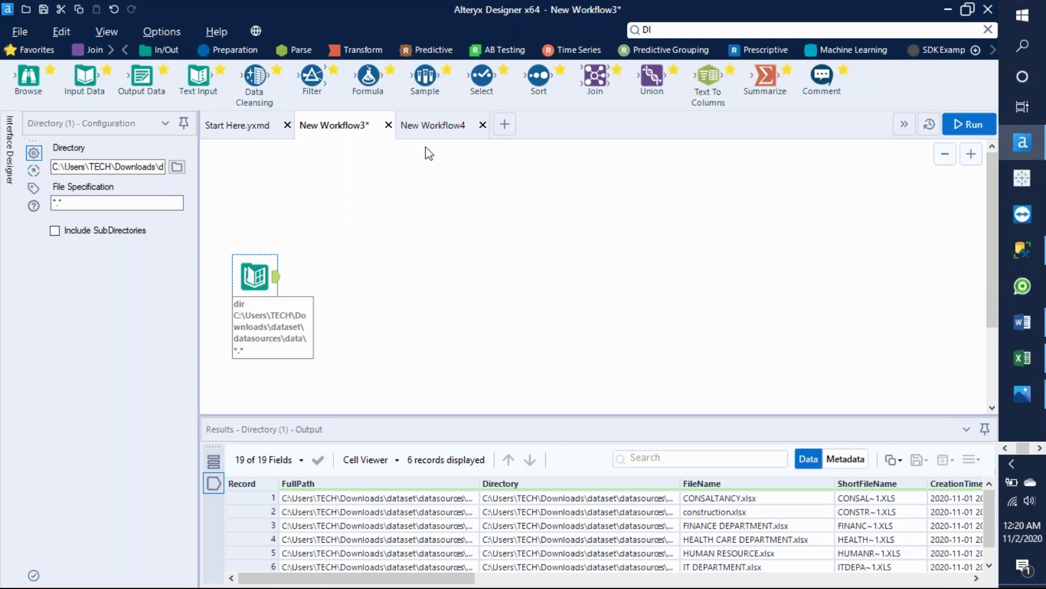
click(436, 133)
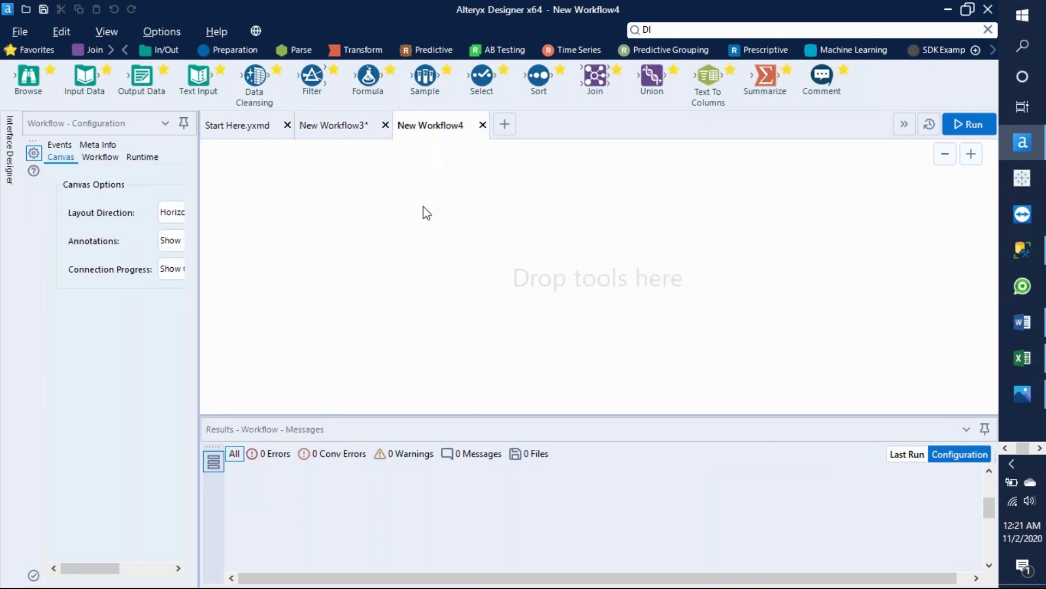
drag(85, 79, 349, 298)
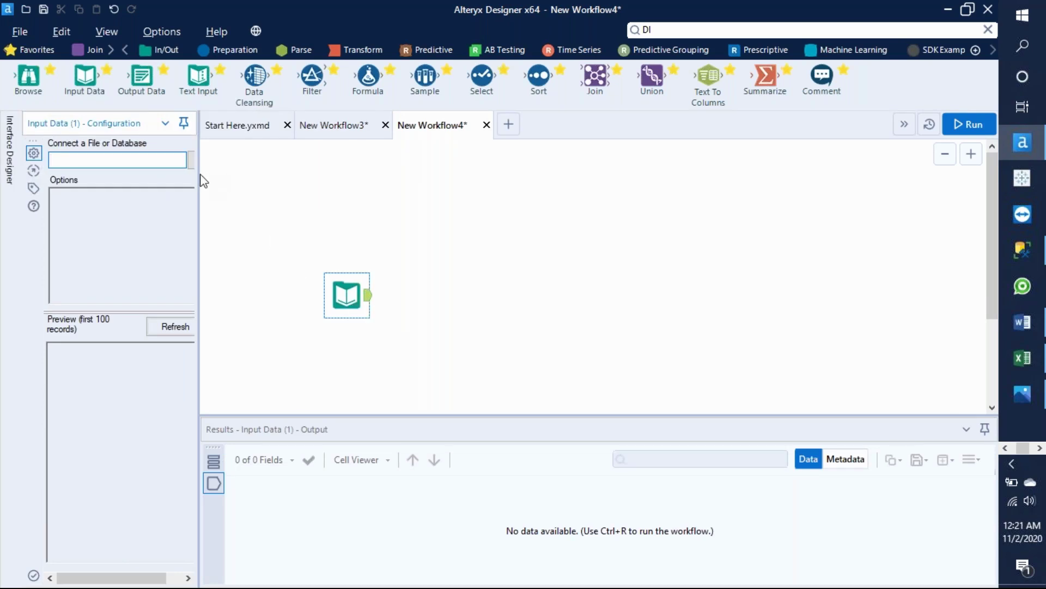
Connect the Input Data tool to the CONSALTANCY Excel file in the "data s" folder, using the Consultancy sheet
drag(198, 173, 252, 174)
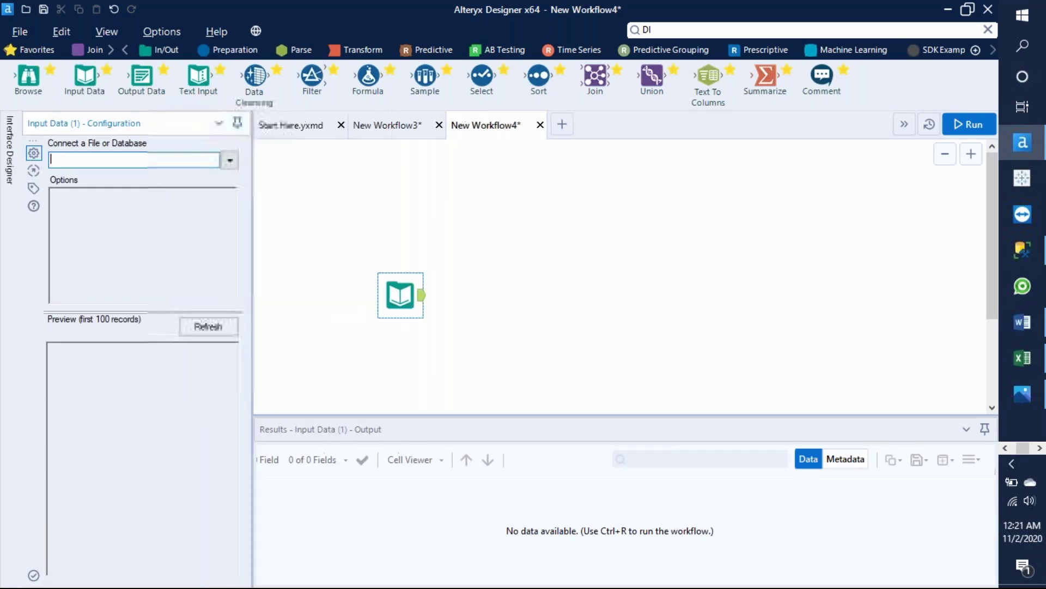
click(229, 160)
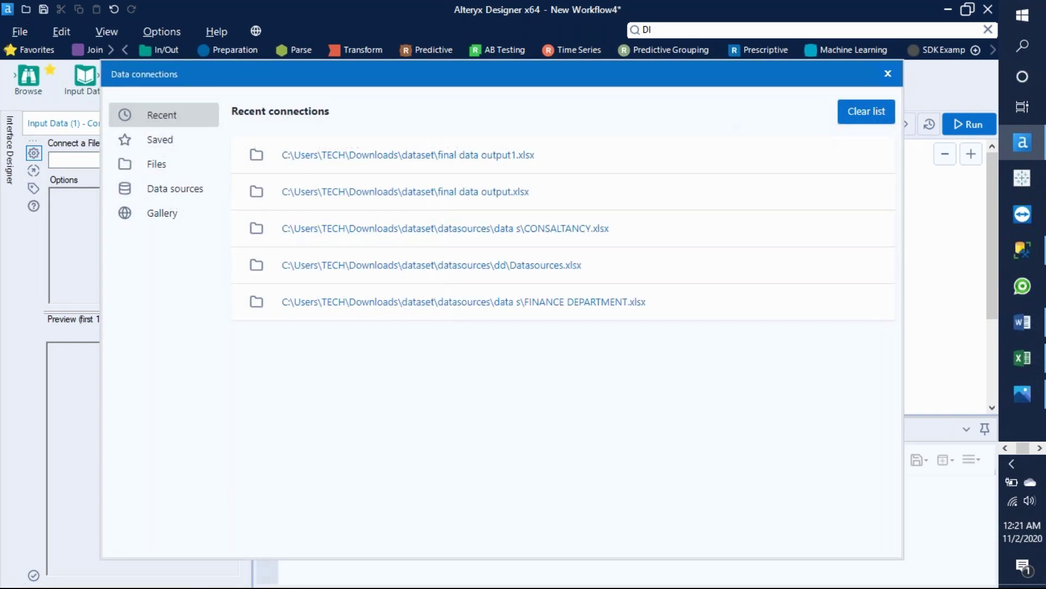
click(171, 173)
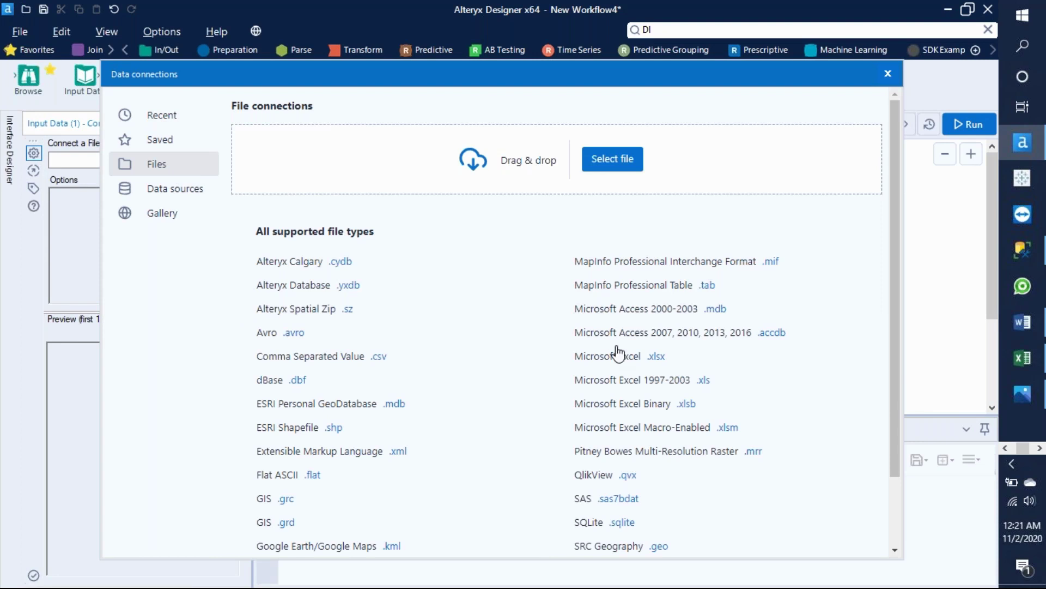
click(619, 159)
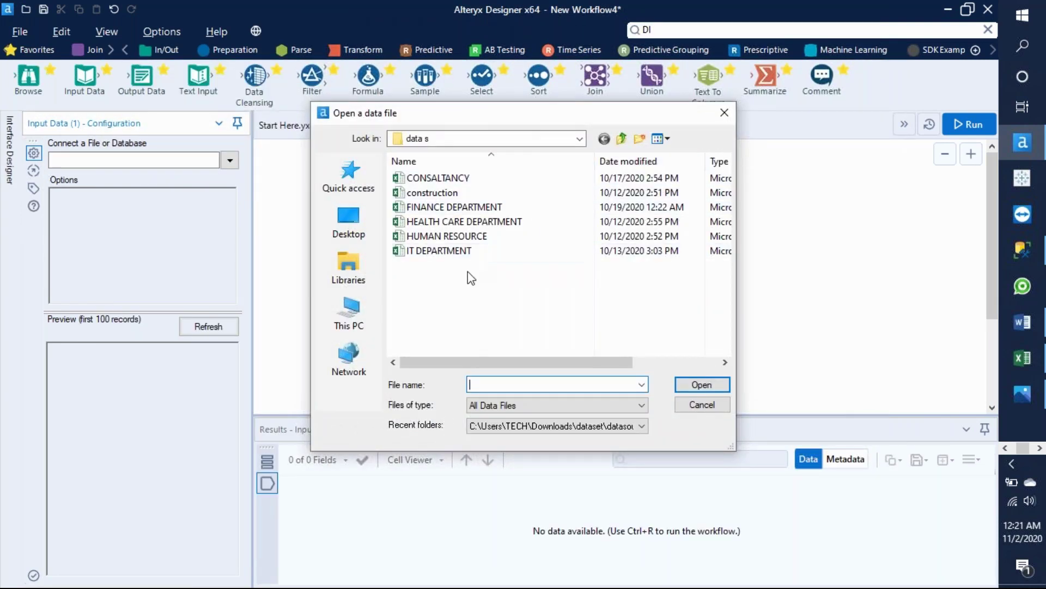
click(439, 181)
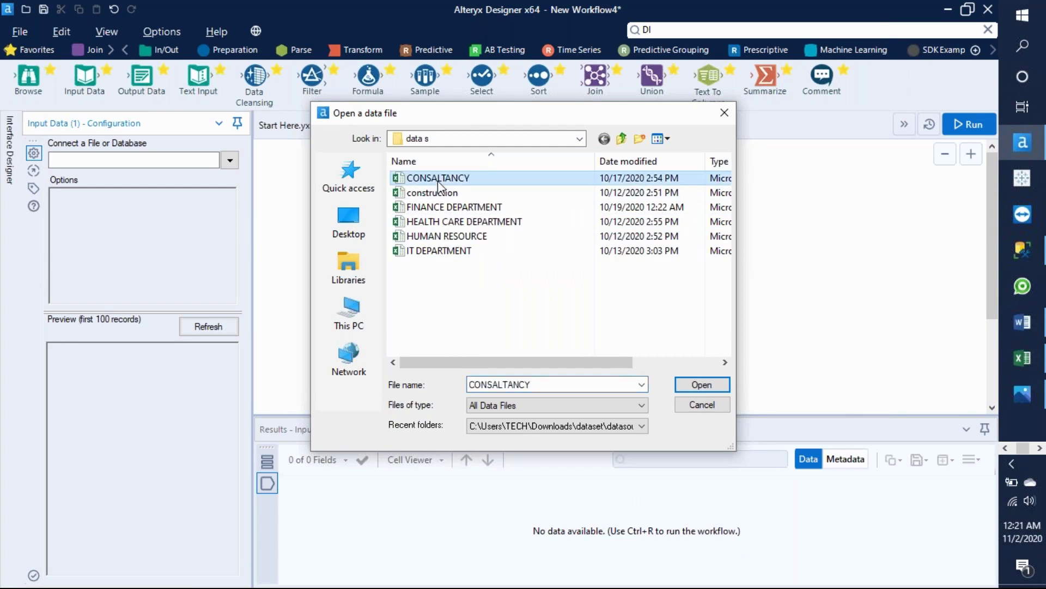
click(703, 385)
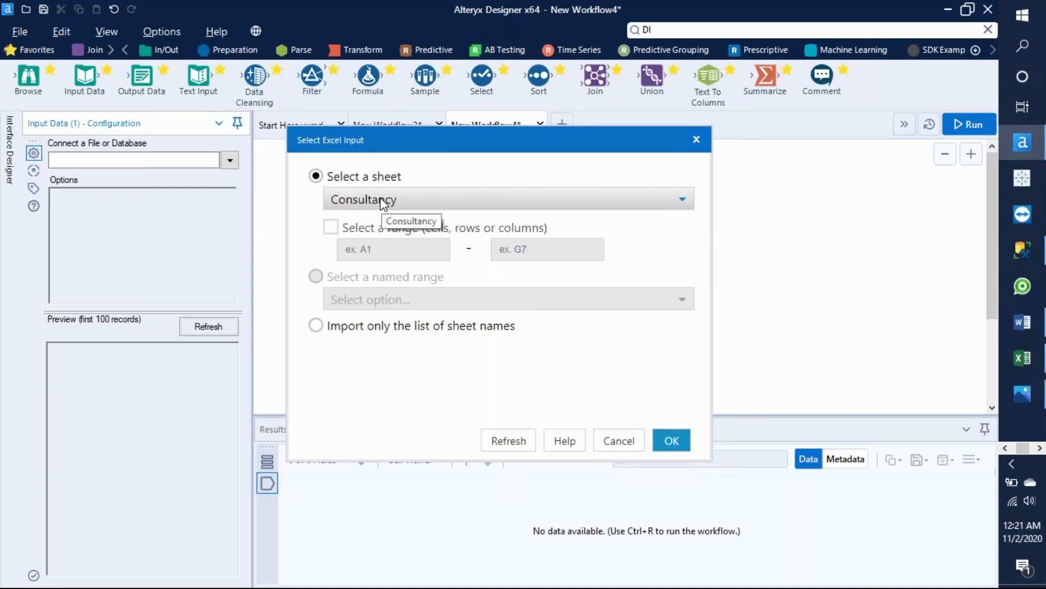
click(685, 202)
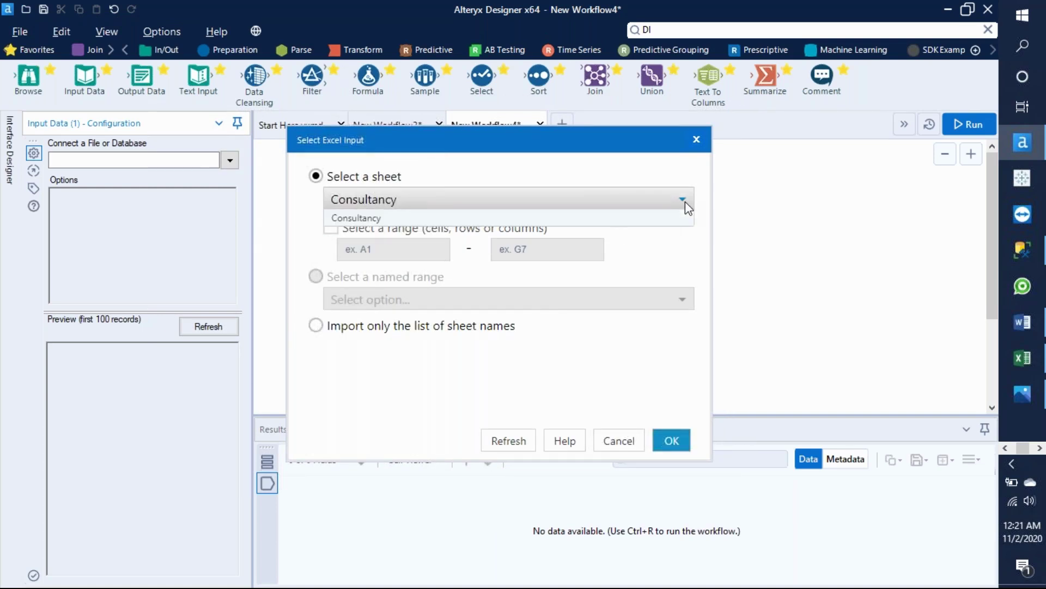
click(386, 217)
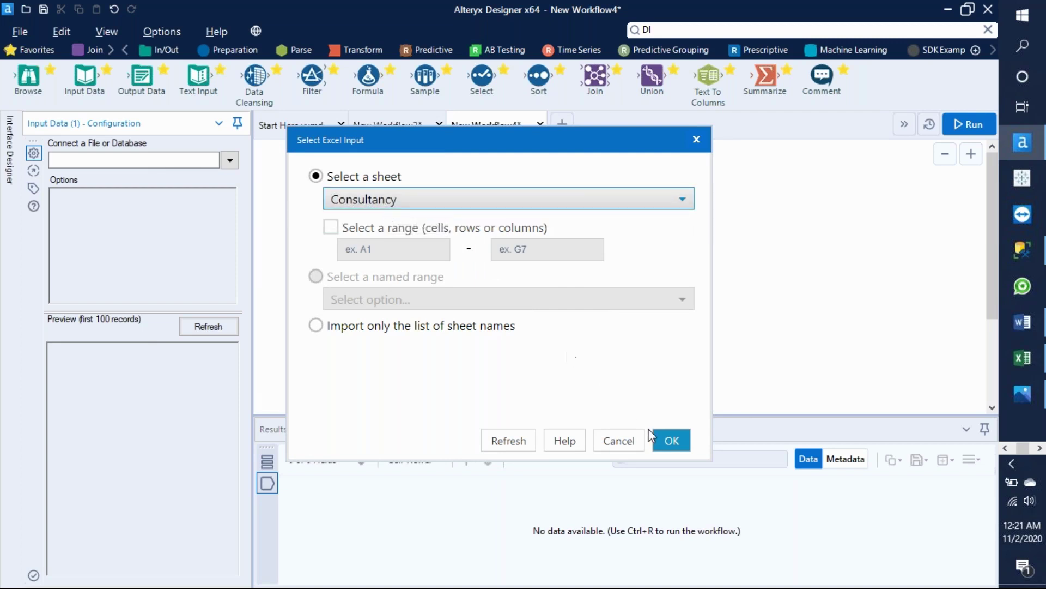
click(660, 442)
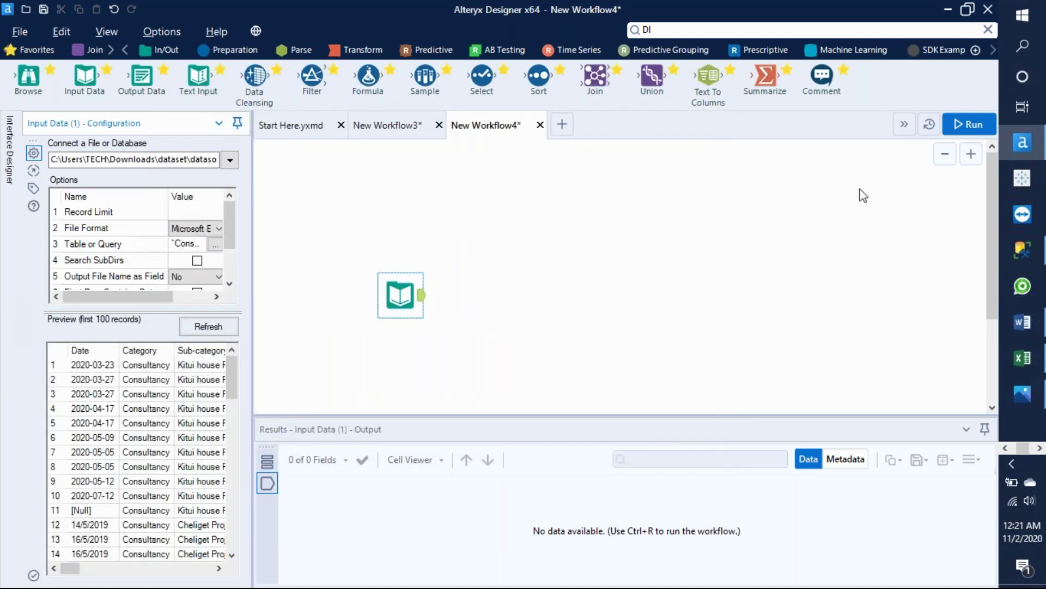
Run the new workflow and review the Consultancy records in the Input Data tool's output
click(981, 128)
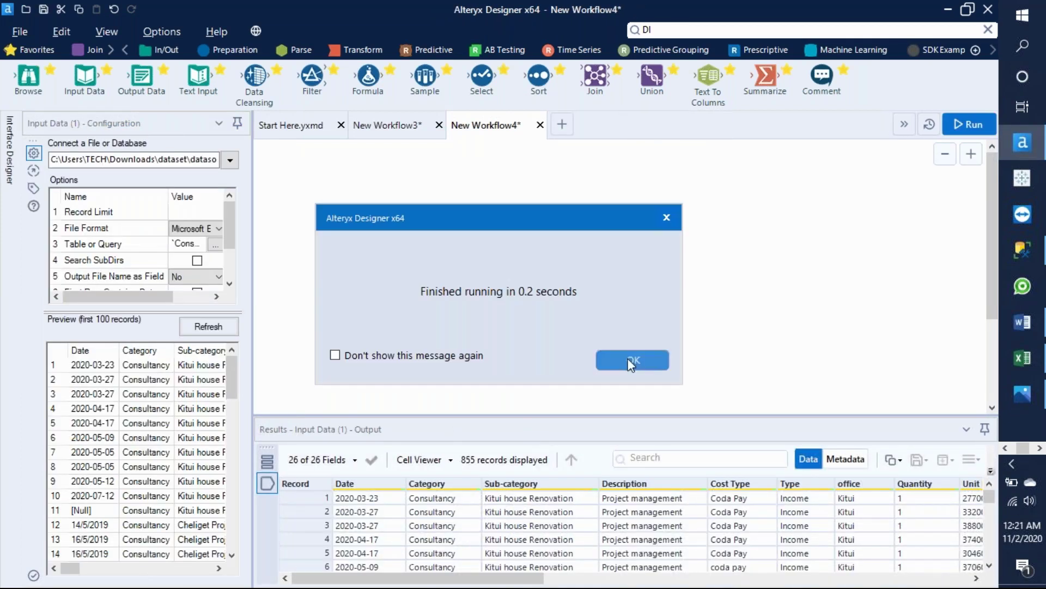
click(633, 360)
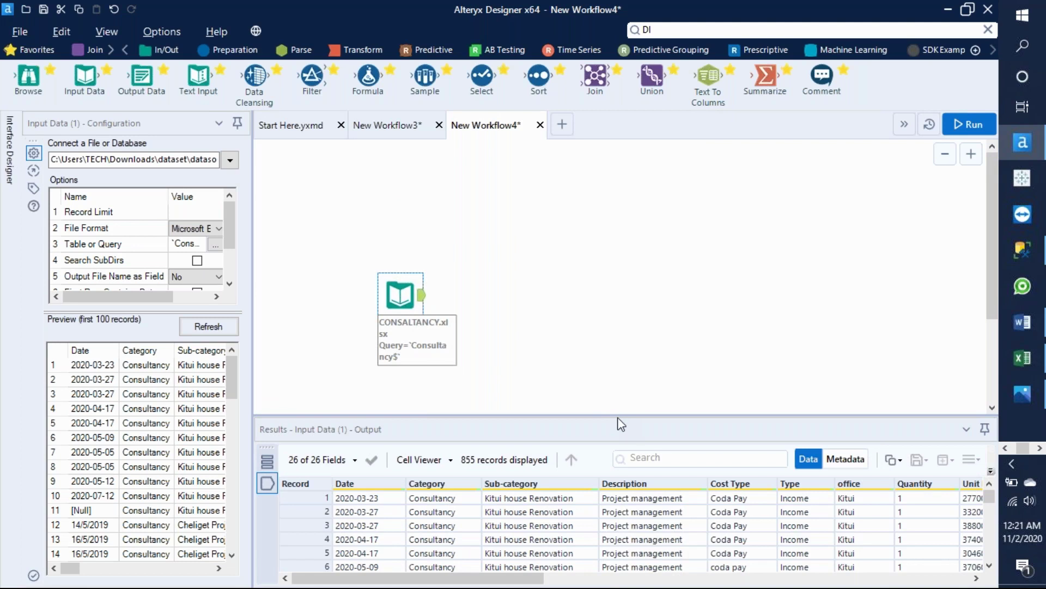
drag(614, 416, 586, 227)
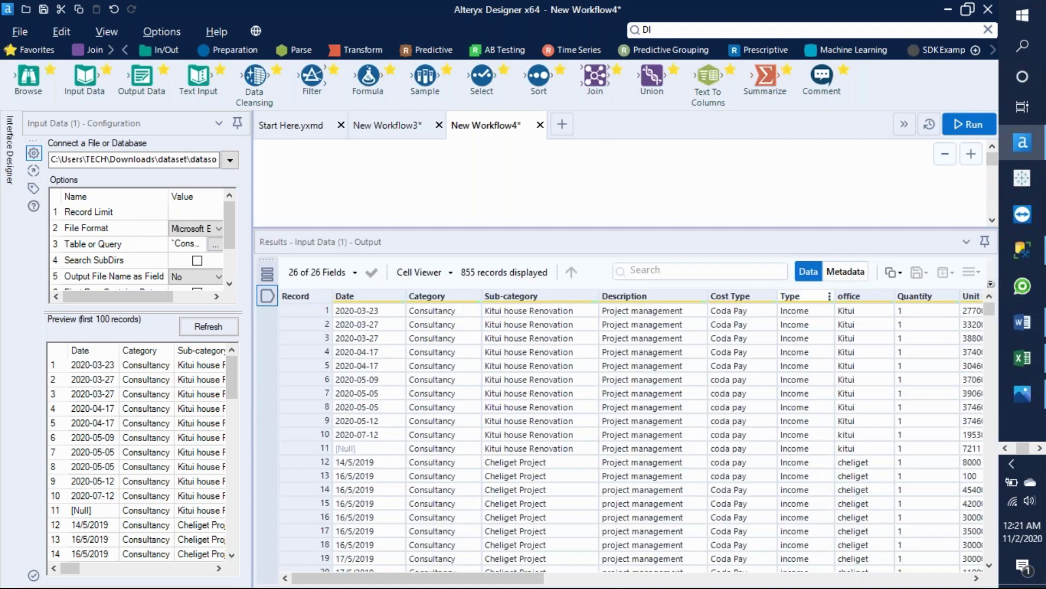
mouse_move(987, 316)
mouse_down()
mouse_move(980, 545)
mouse_move(970, 313)
mouse_up()
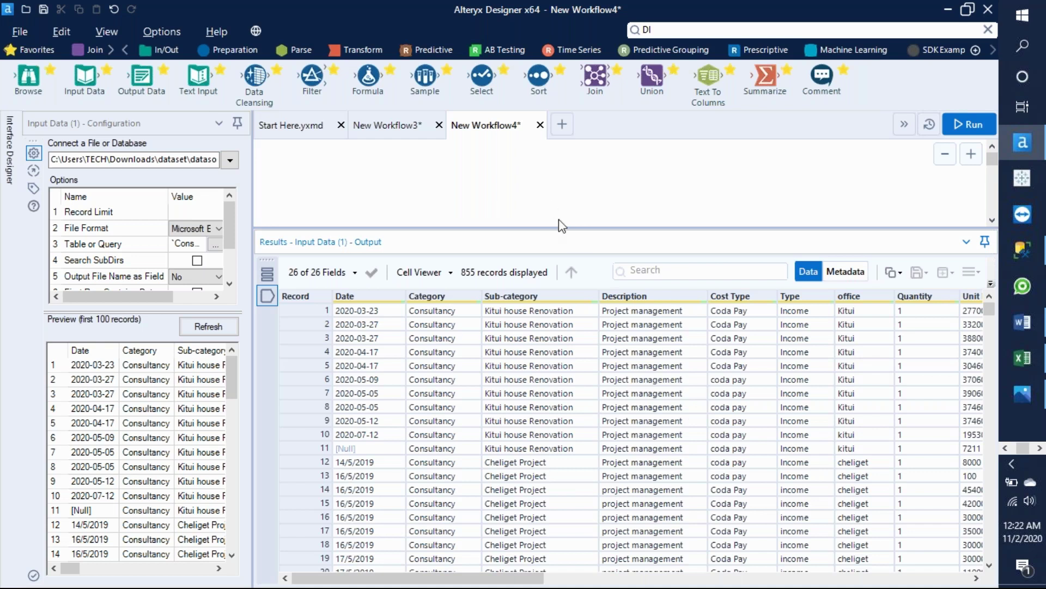
drag(555, 228, 548, 470)
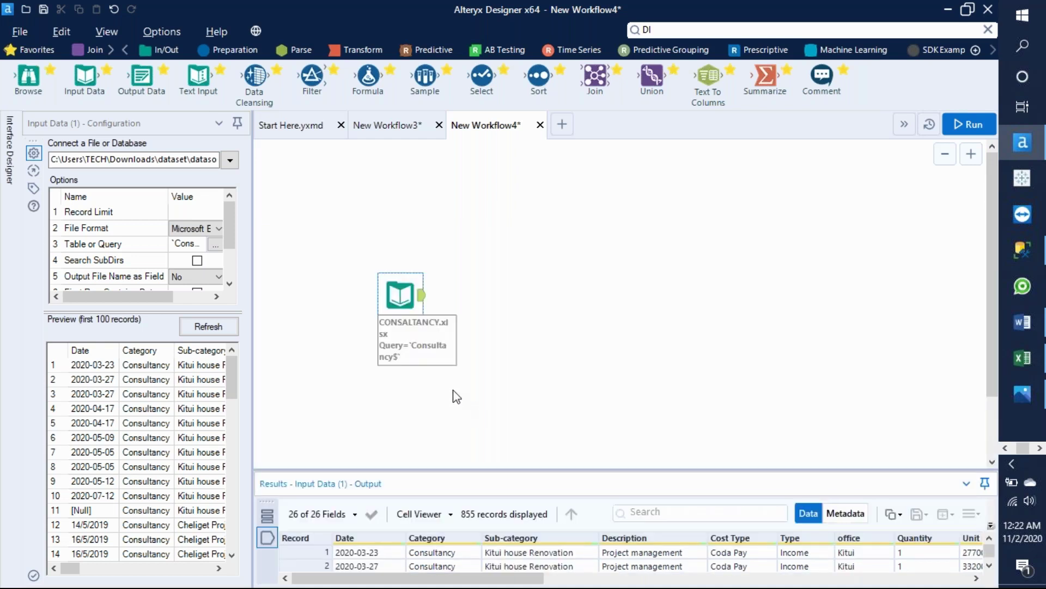
Search the tools for "CONTROL", place a Control Parameter above the Input Data tool and connect it to that tool
drag(400, 295, 345, 293)
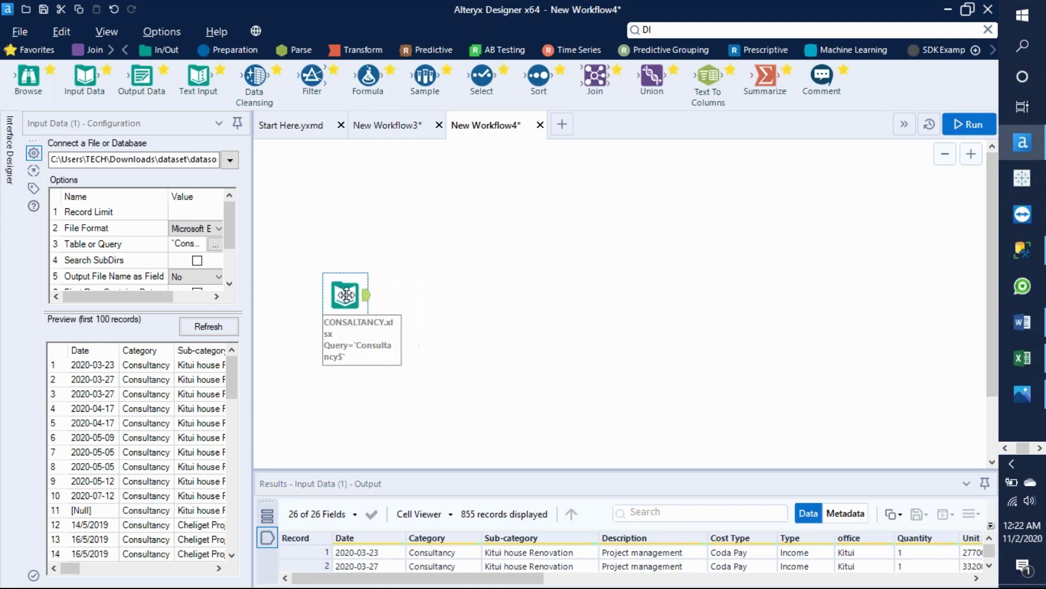
click(659, 27)
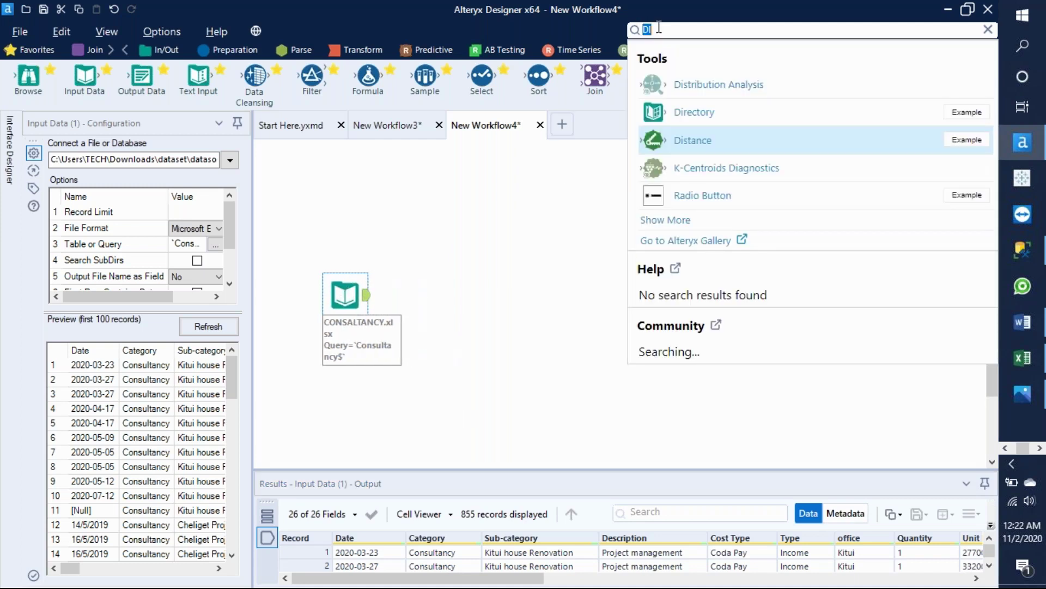
text(CON)
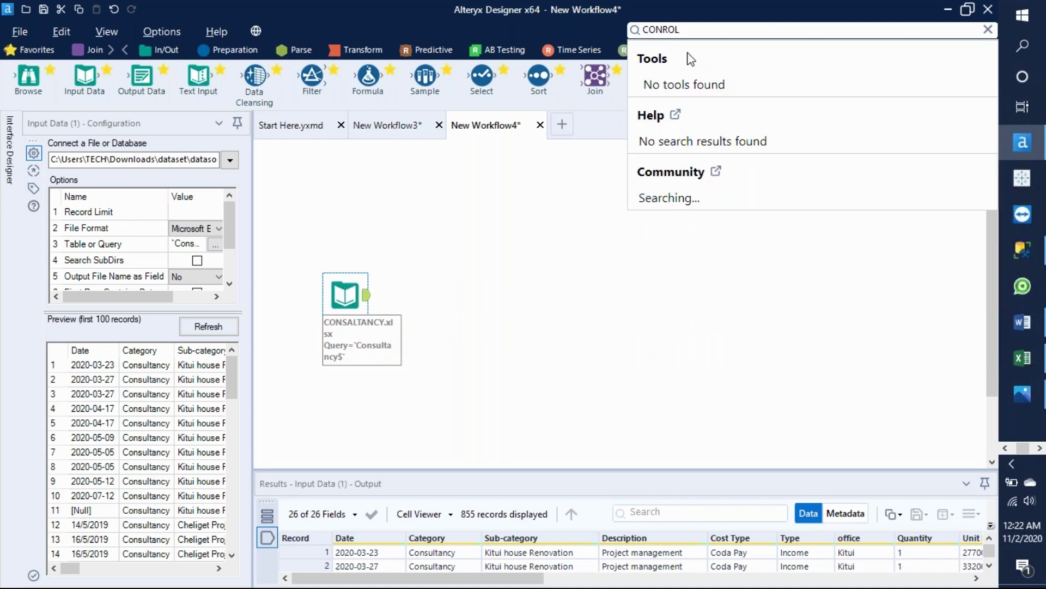
text(ROL)
key(BackSpace)
key(BackSpace)
key(BackSpace)
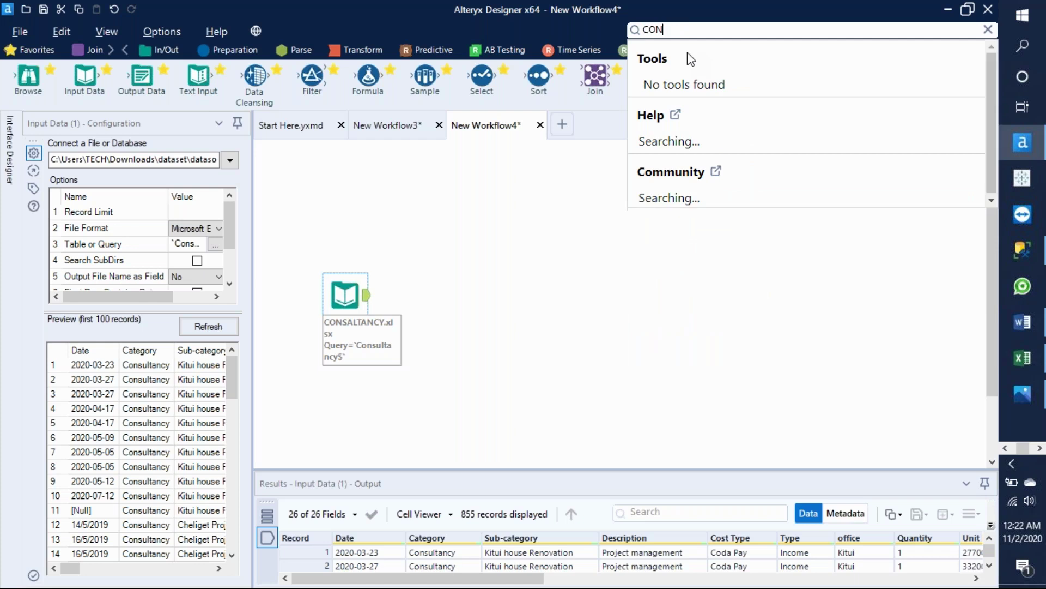
text(TROL)
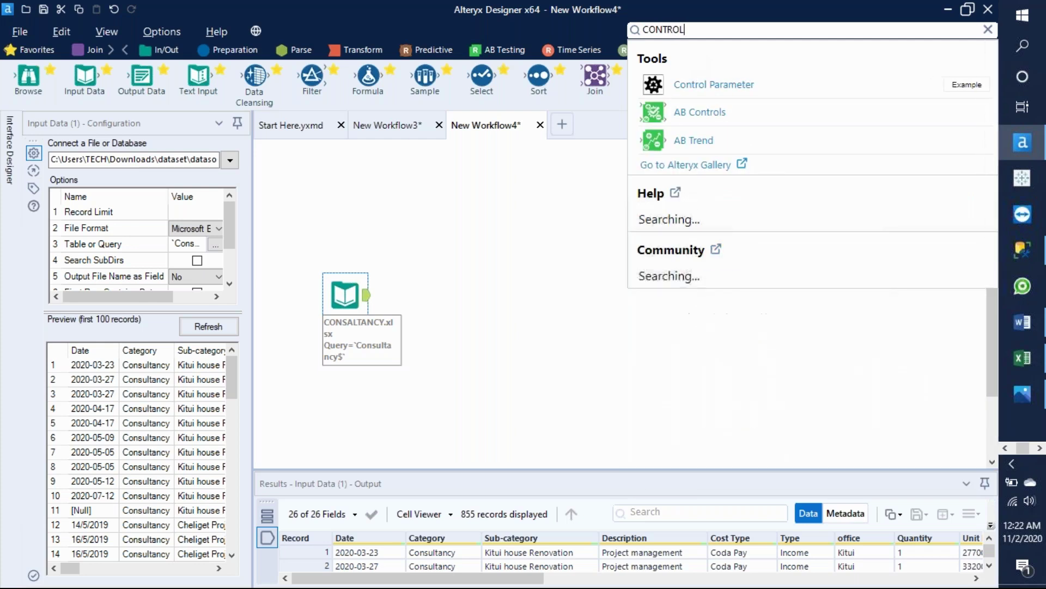
drag(703, 80, 399, 177)
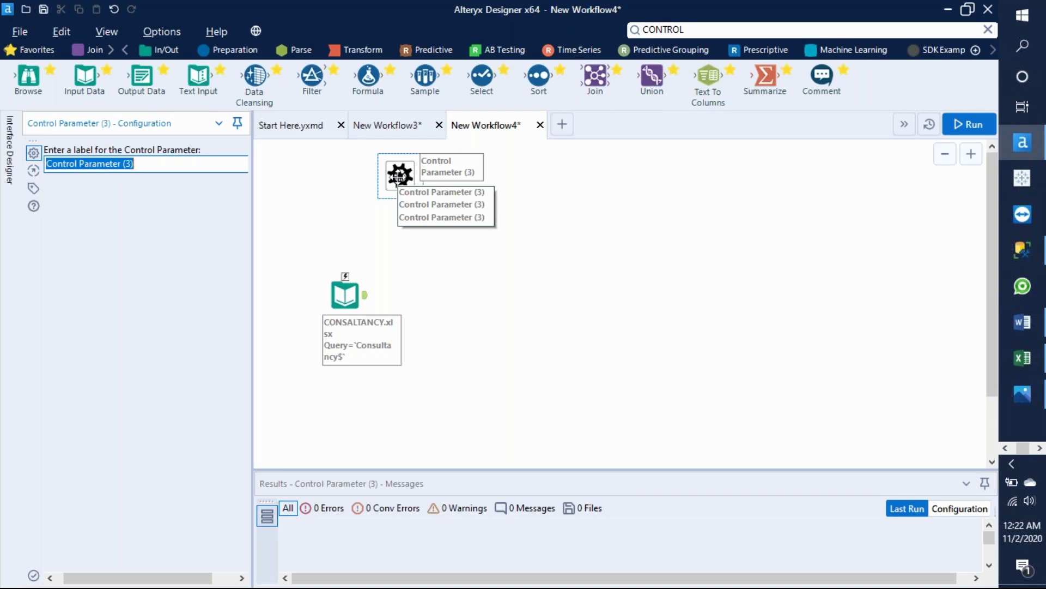
drag(401, 195, 345, 275)
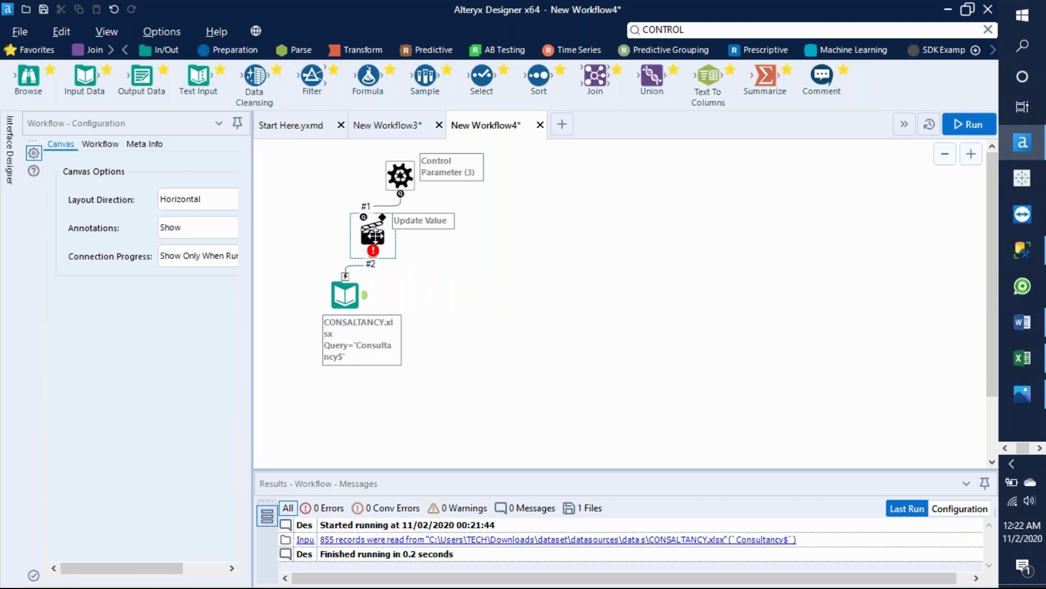
Set the Action tool to update the Input Data tool's File value, keeping the default Update Value type, and run the workflow
click(372, 235)
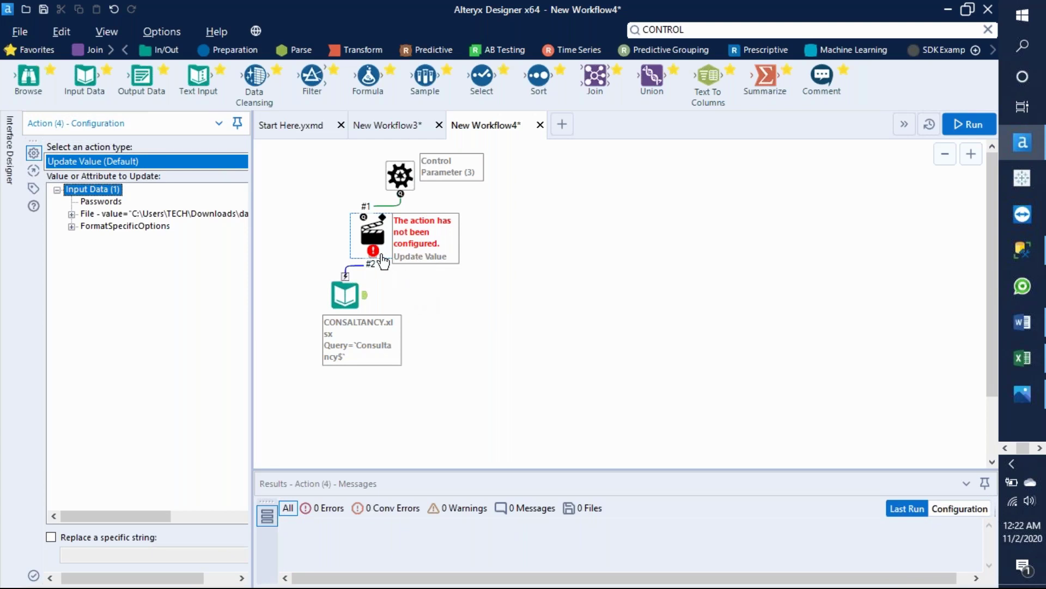
mouse_move(377, 256)
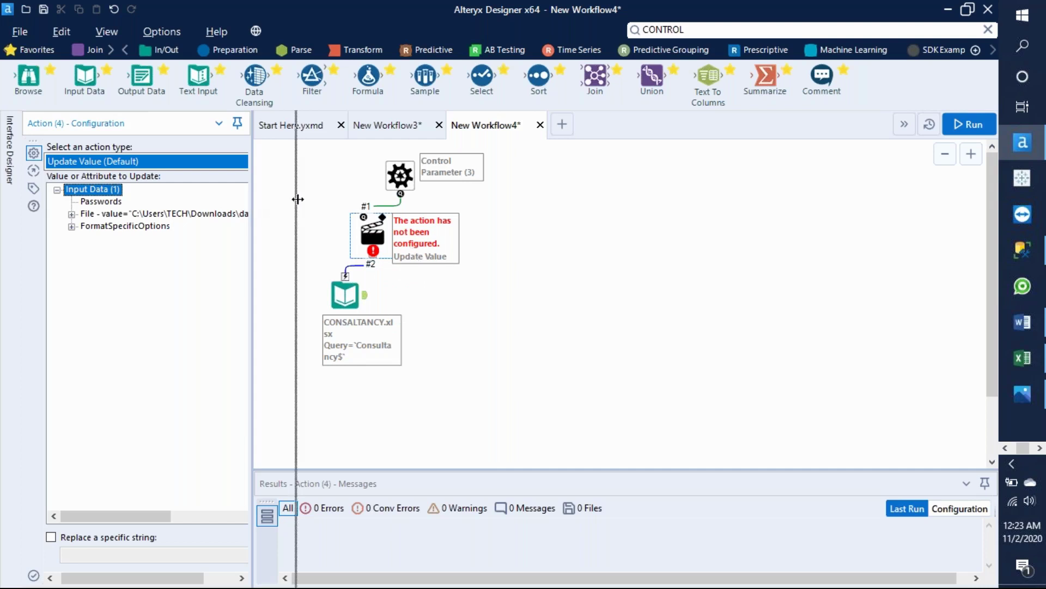
drag(258, 202, 305, 202)
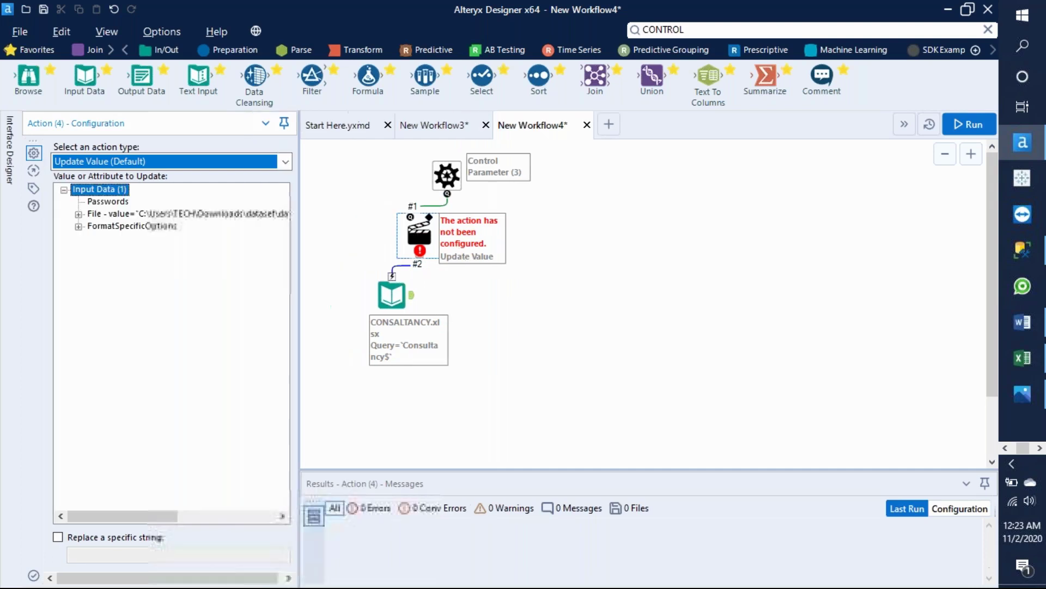
click(168, 213)
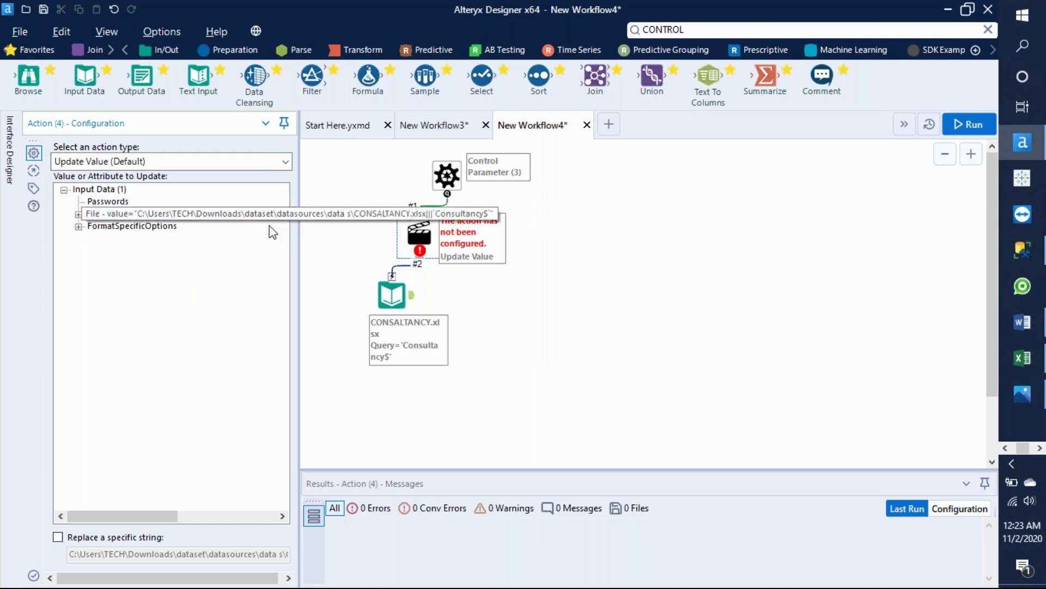
click(973, 127)
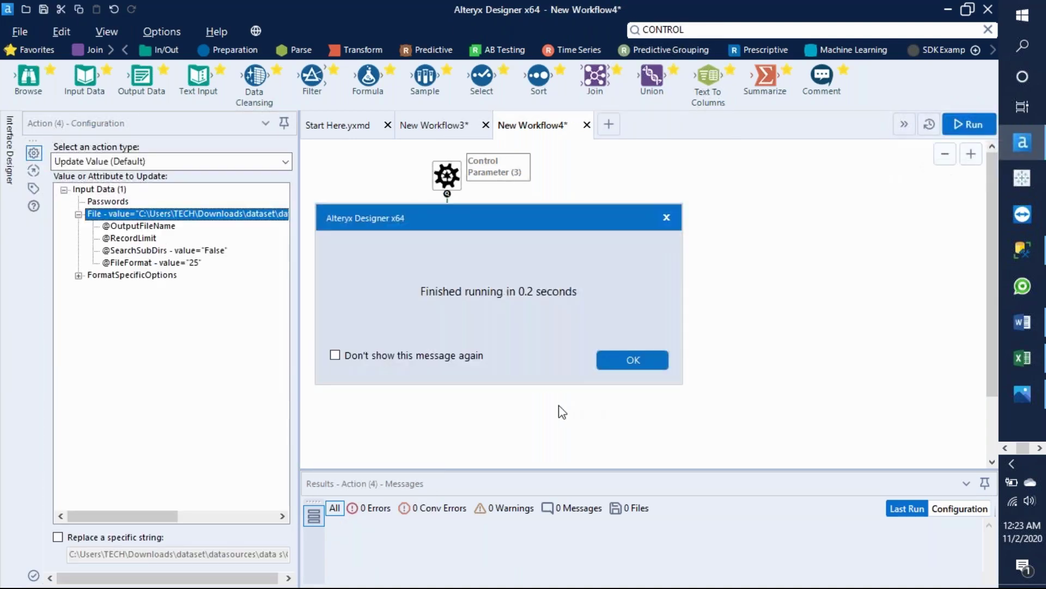
Review the list of department files in the Directory tool's output in New Workflow3
click(662, 360)
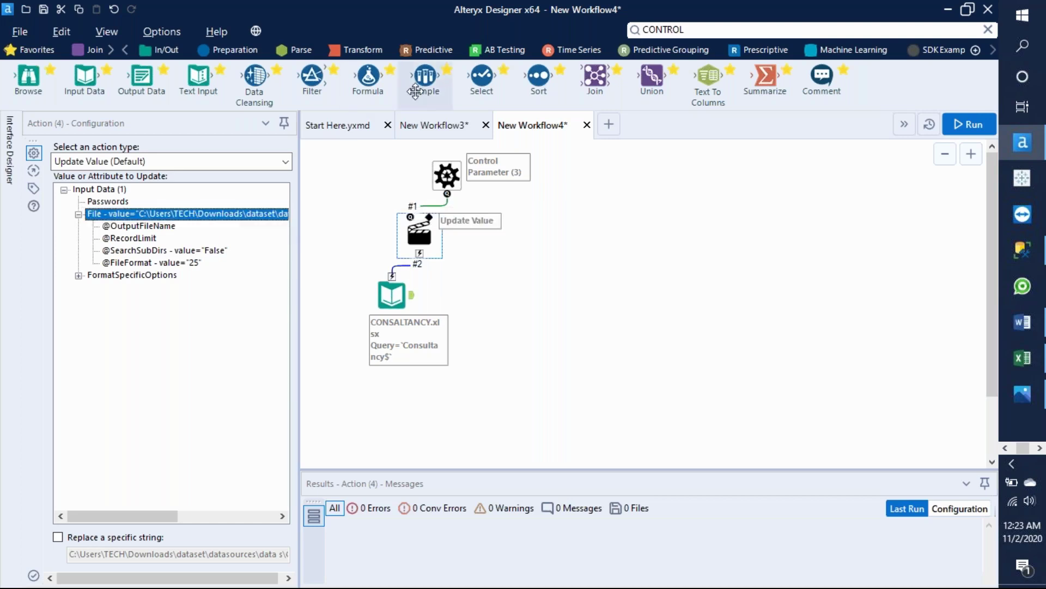
click(433, 126)
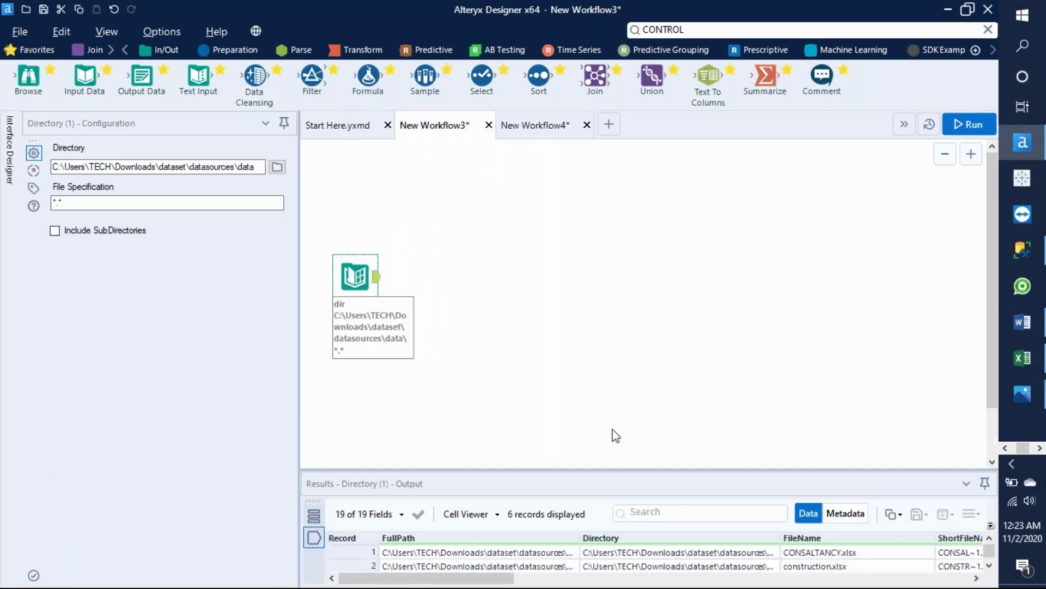
drag(619, 467, 609, 324)
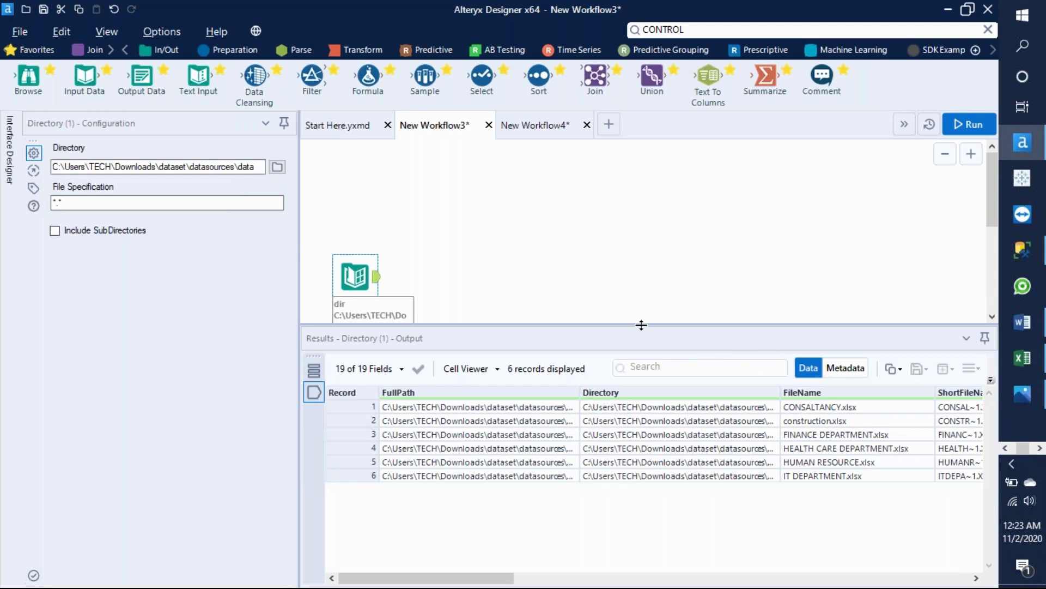
drag(640, 334, 639, 440)
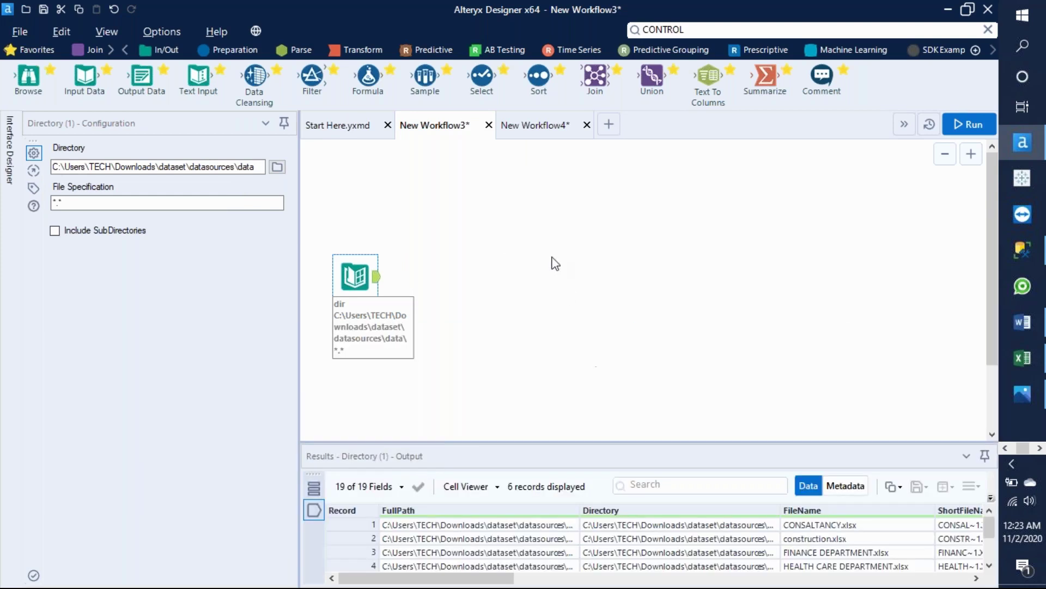
Search the tools for "OUTPUT", place a Macro Output in New Workflow4 and connect the Input Data tool to it
click(542, 127)
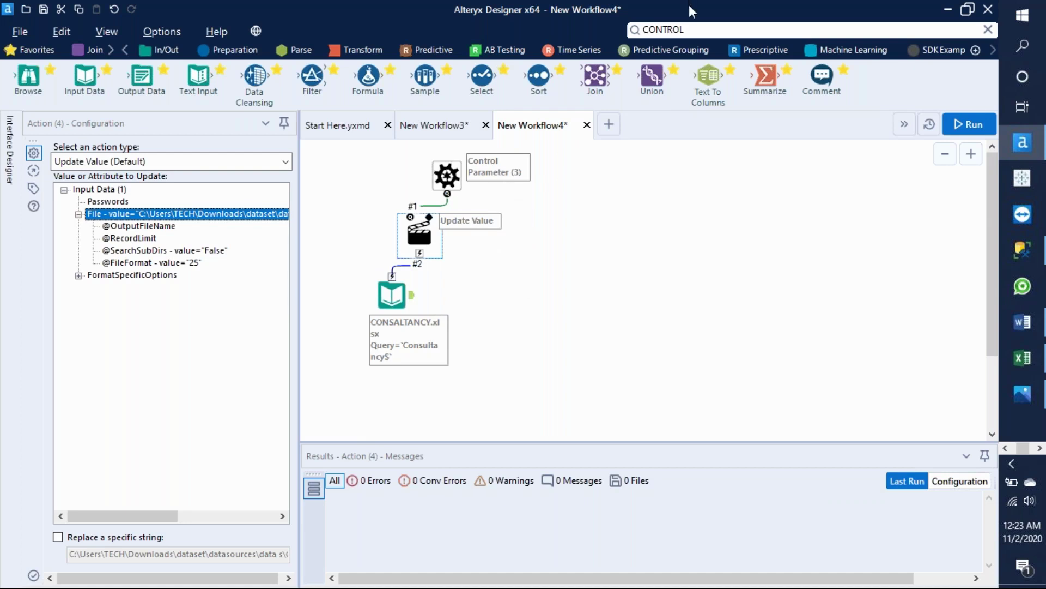
click(686, 30)
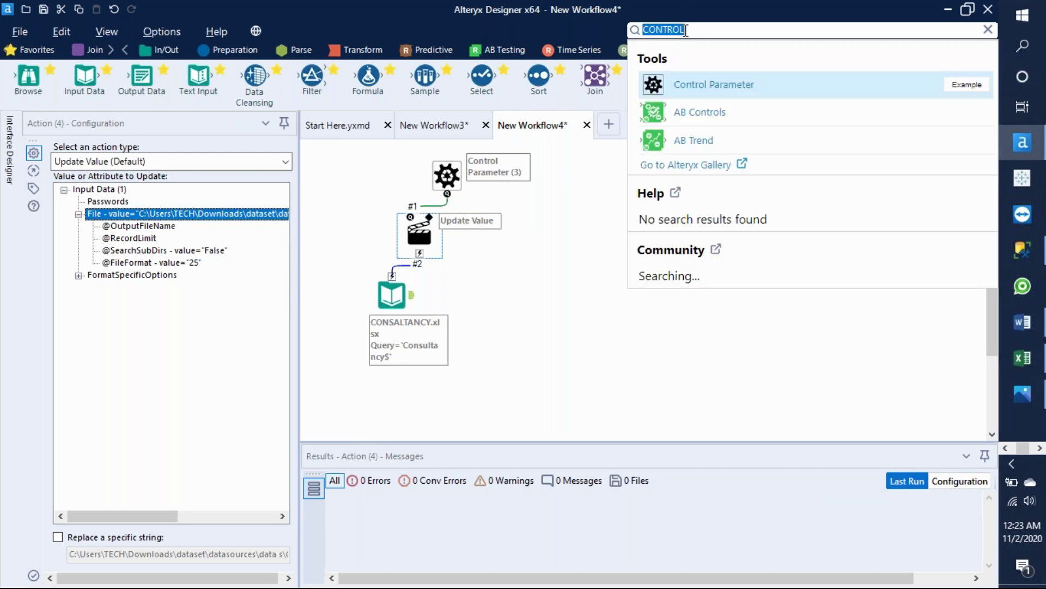
text(OUTPUT)
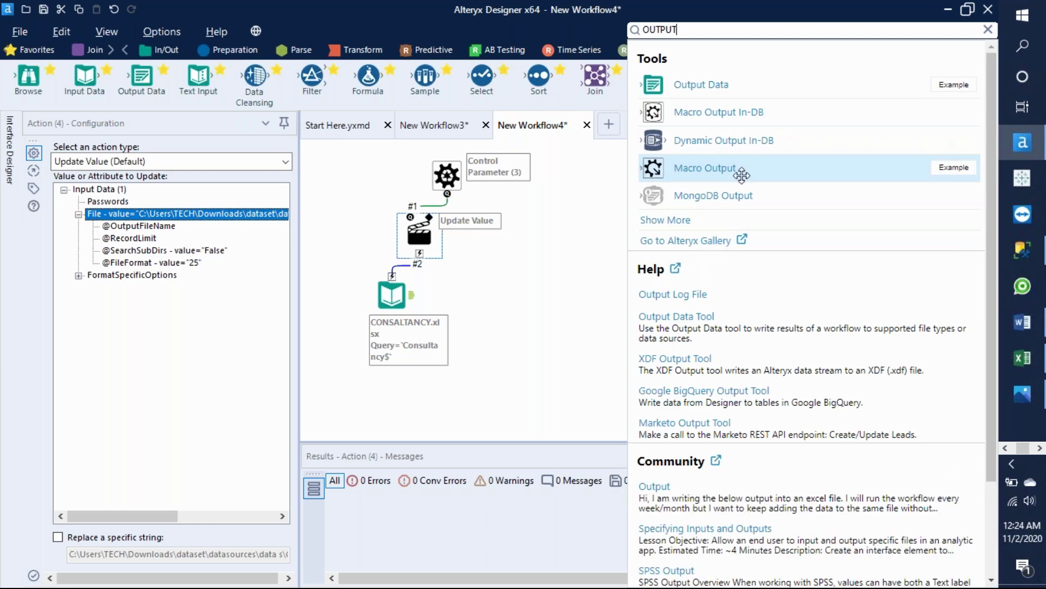
drag(743, 175, 530, 304)
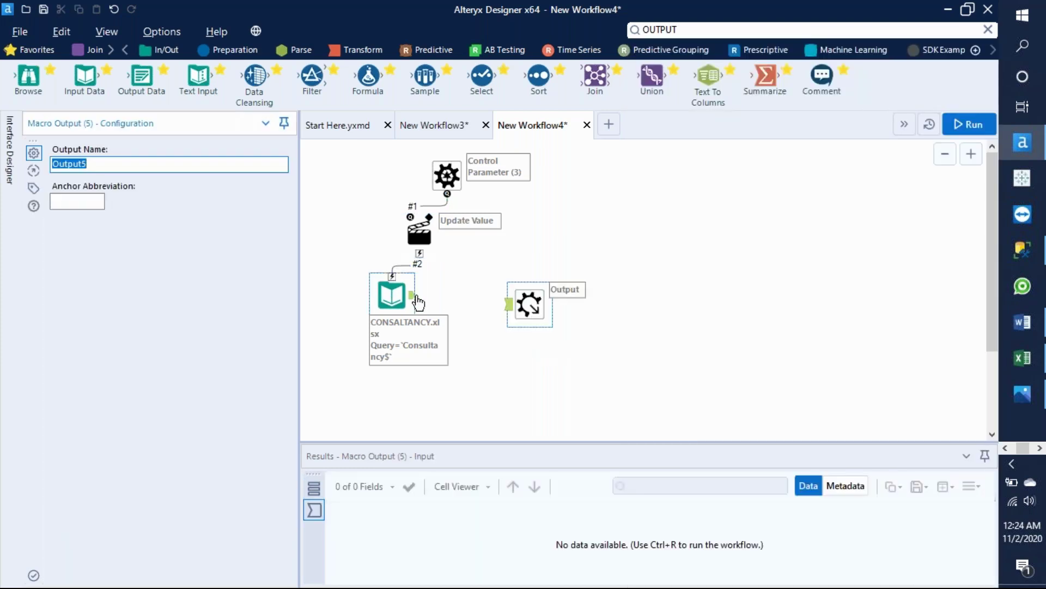
drag(414, 295, 511, 306)
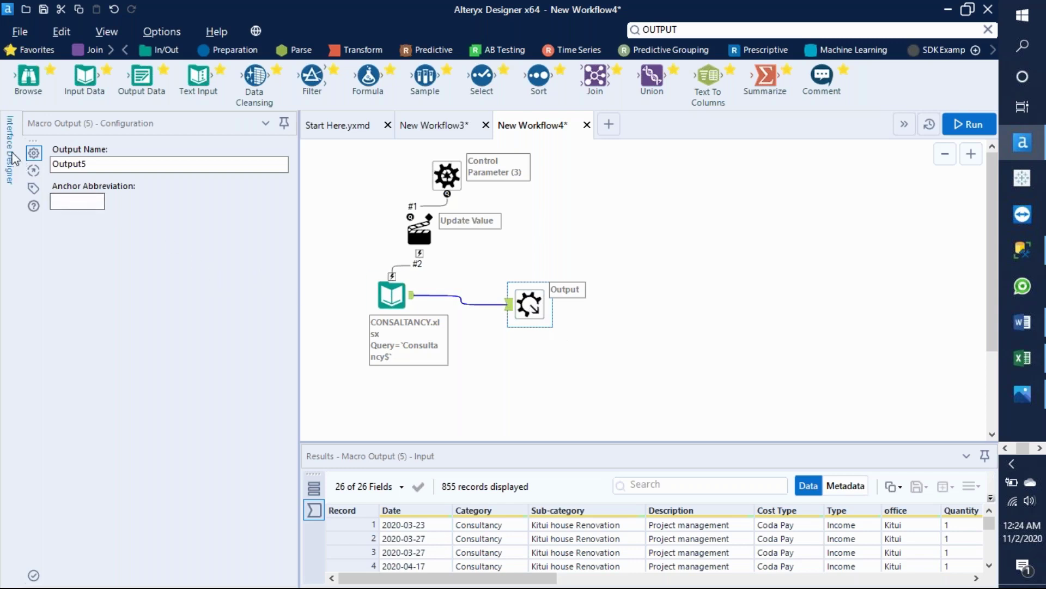
Open the macro properties in the Interface Designer and widen the pane enough to read the Output Mode options
click(9, 152)
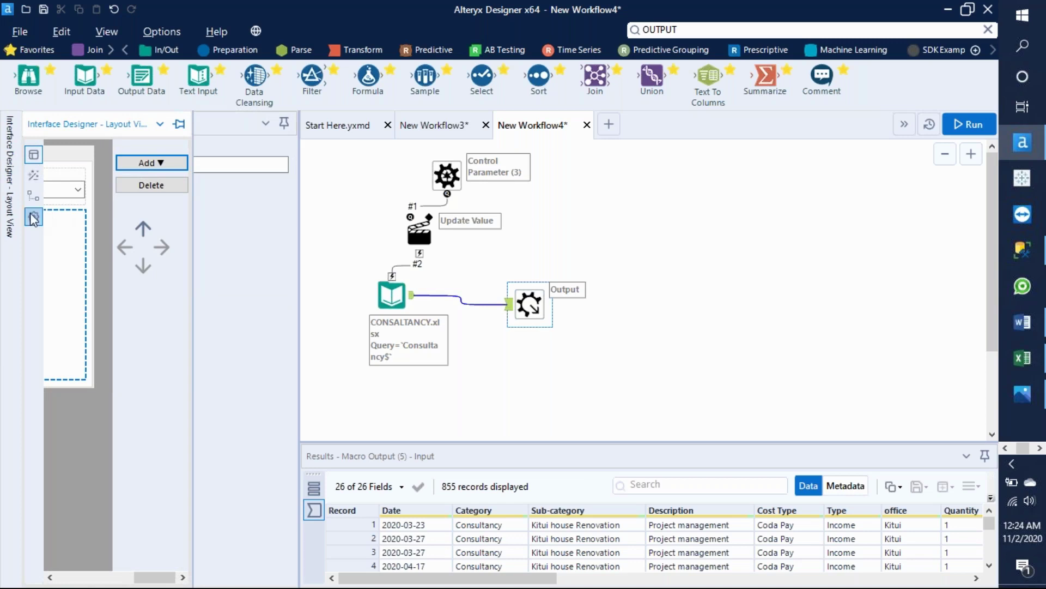
click(34, 216)
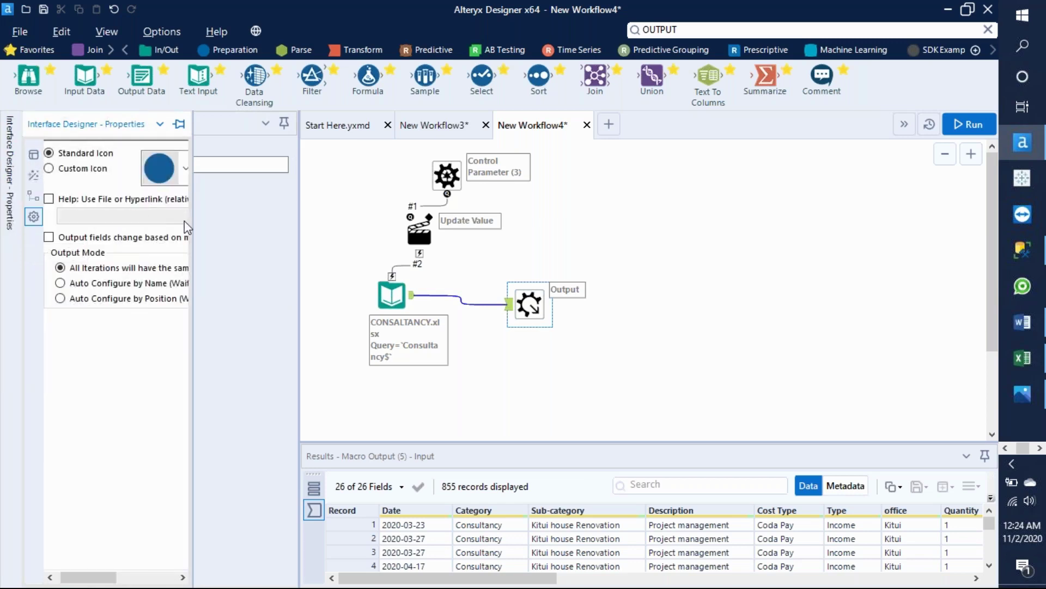
drag(184, 220, 289, 228)
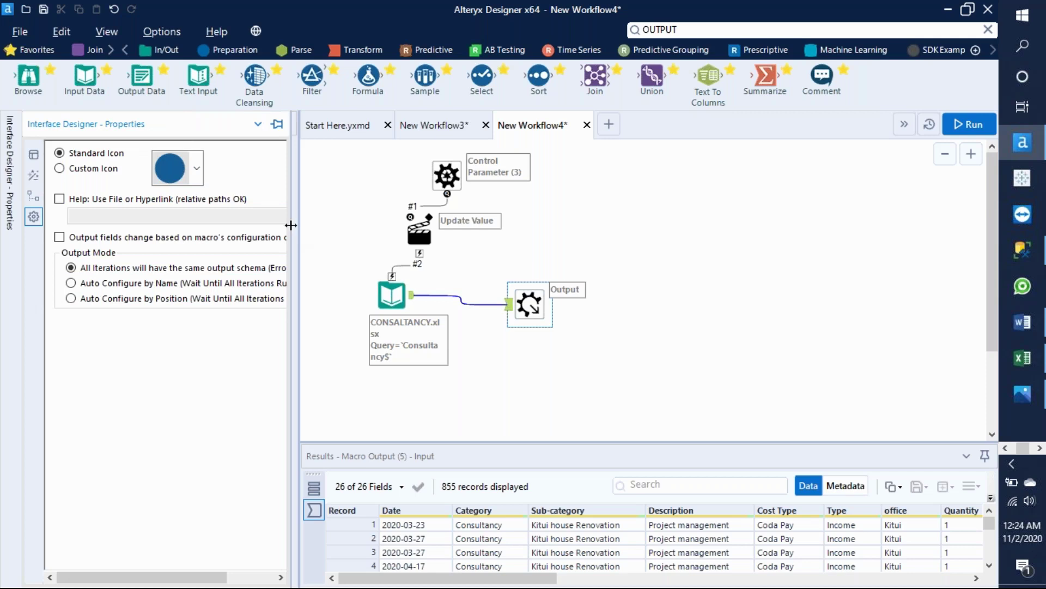
drag(299, 231, 350, 234)
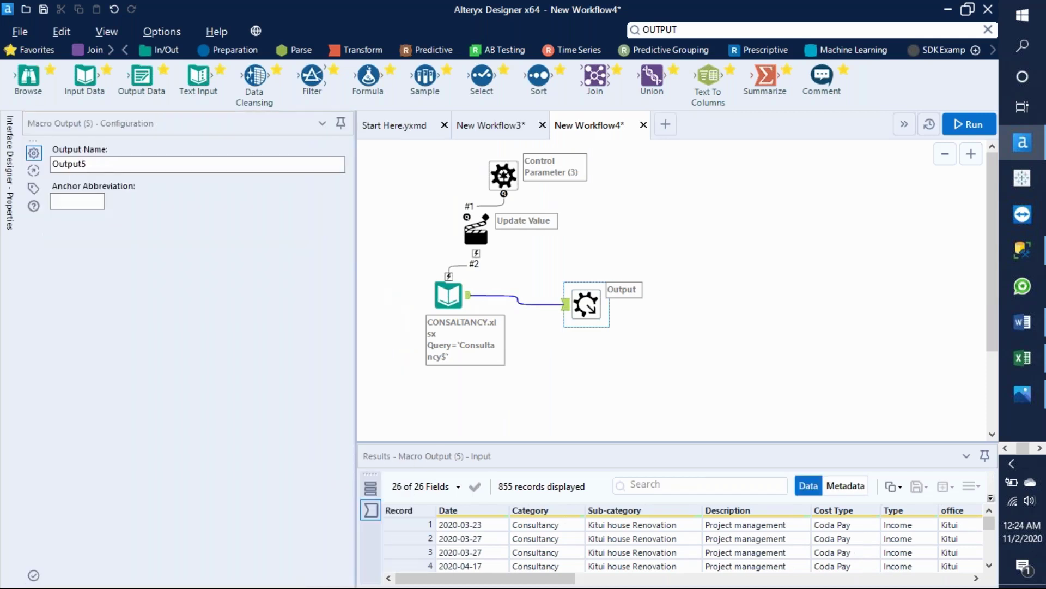
click(9, 184)
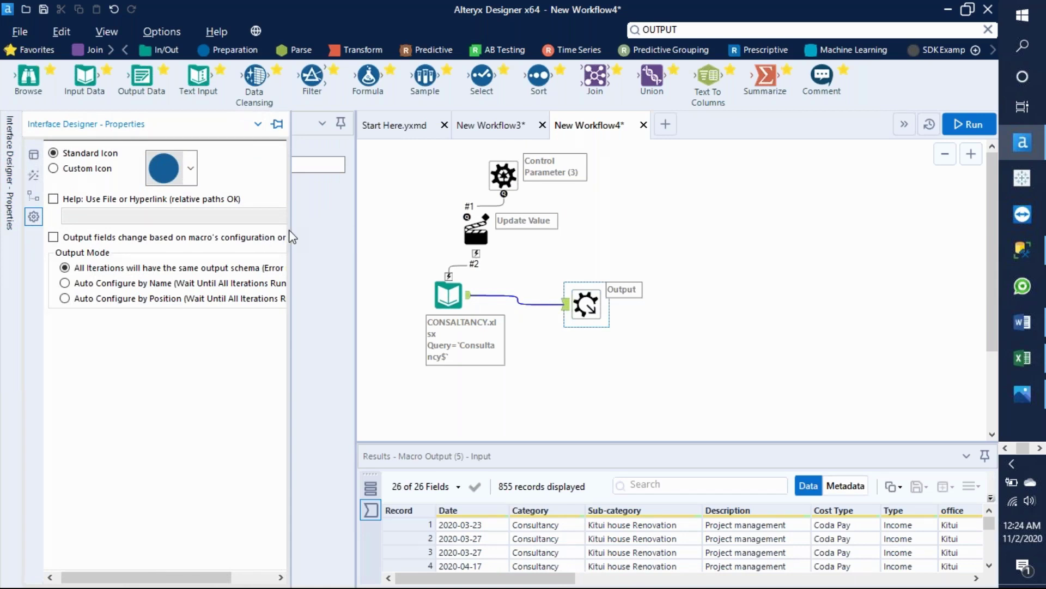
drag(291, 286, 345, 289)
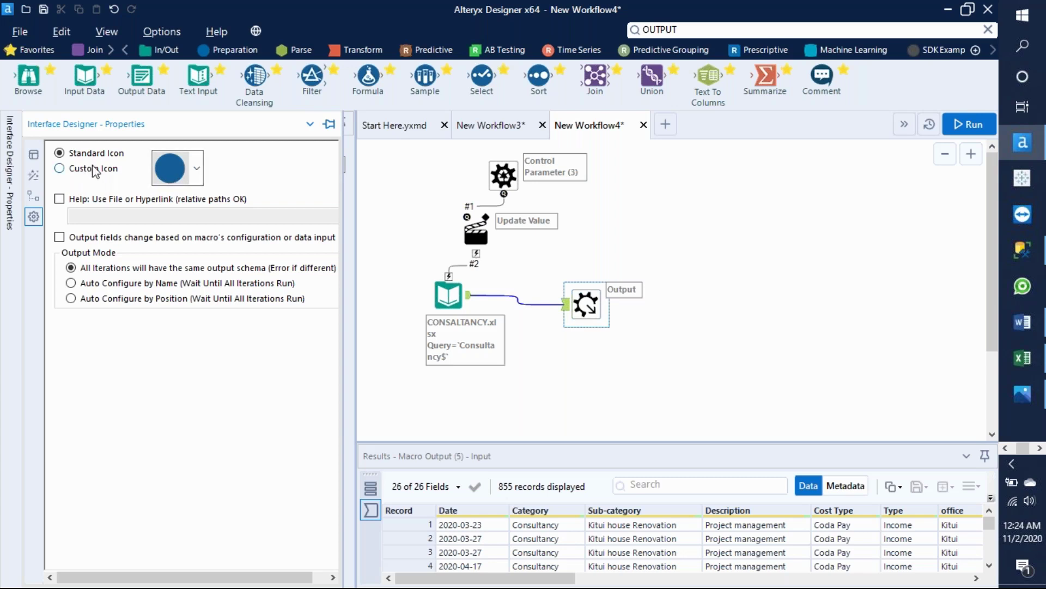
Browse the standard icons available for the macro
click(197, 170)
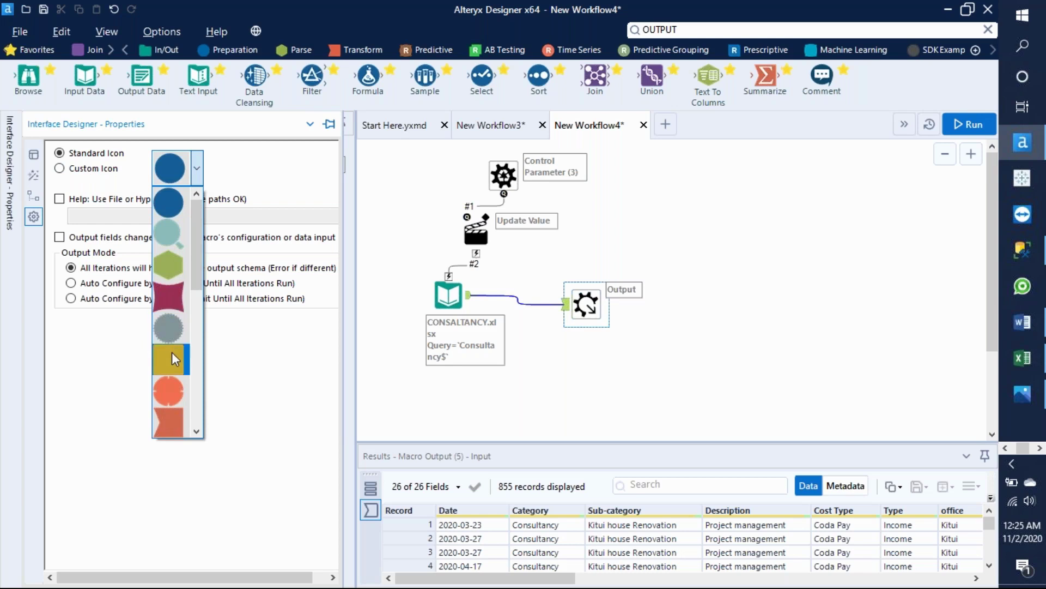
drag(200, 271, 213, 299)
click(271, 192)
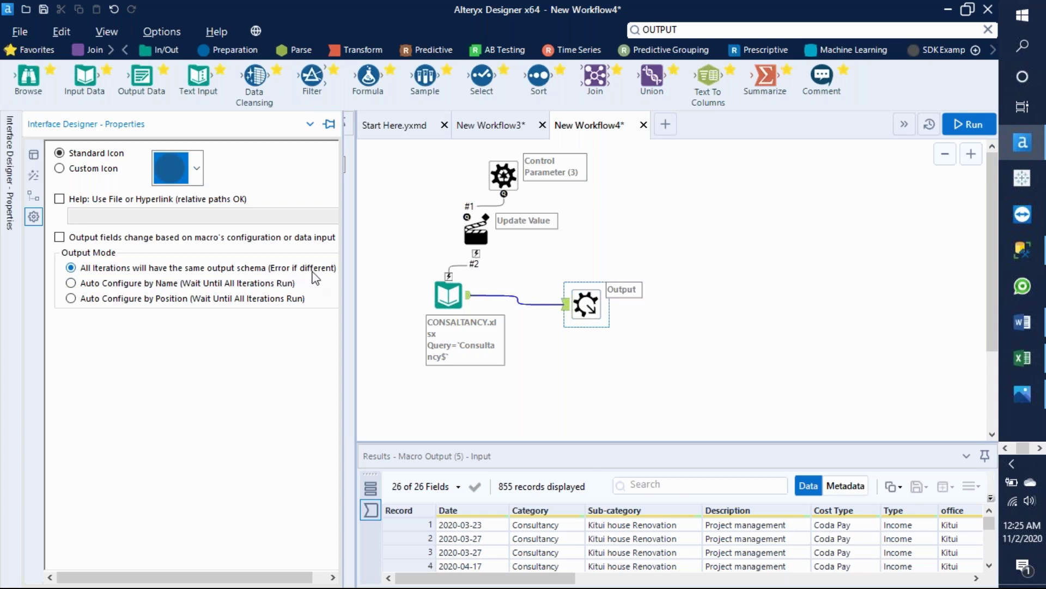
Set the macro's Output Mode to Auto Configure by Name (Wait Until All Iterations Run) and run the workflow
drag(356, 270, 427, 276)
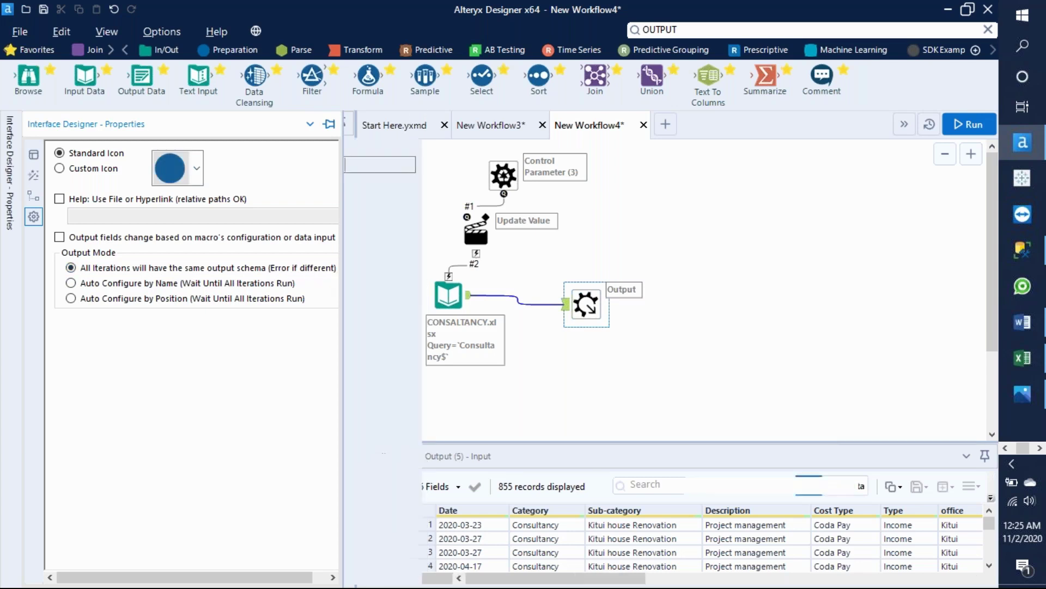
click(9, 186)
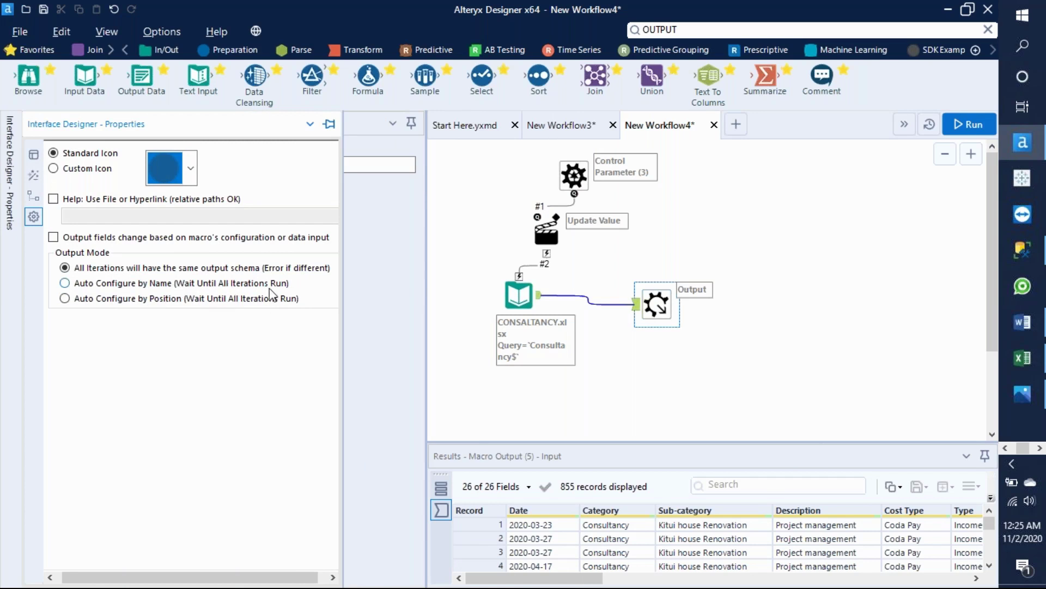
click(65, 284)
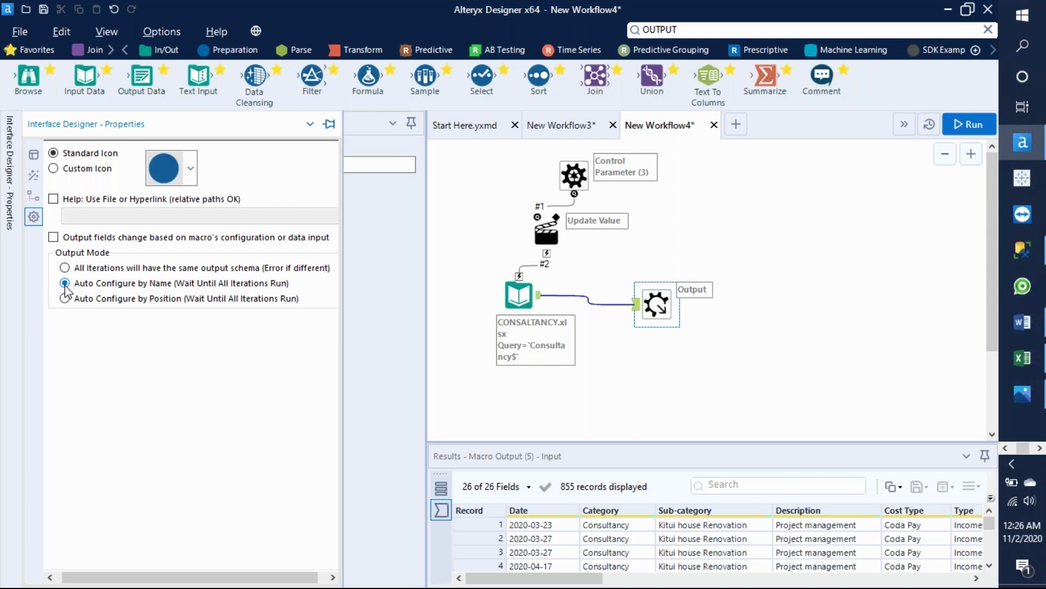
click(65, 299)
click(65, 284)
click(978, 123)
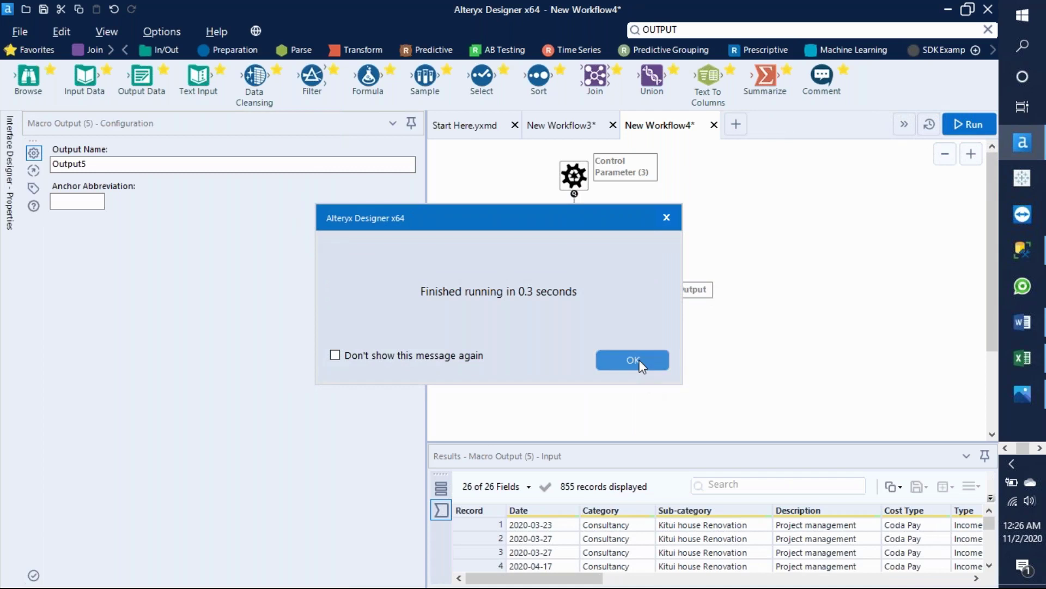
click(632, 359)
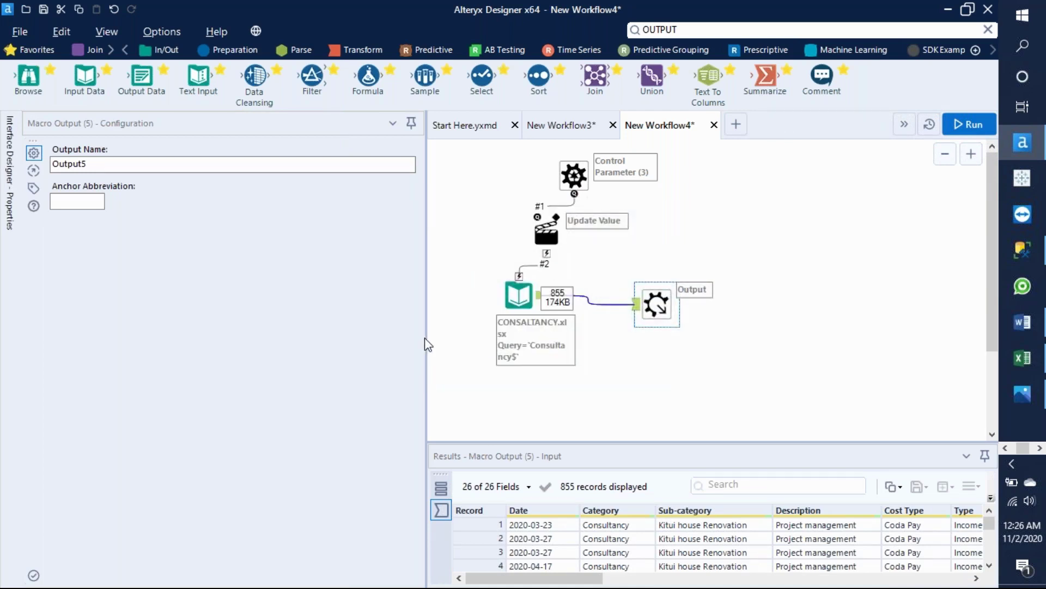
drag(427, 337, 276, 325)
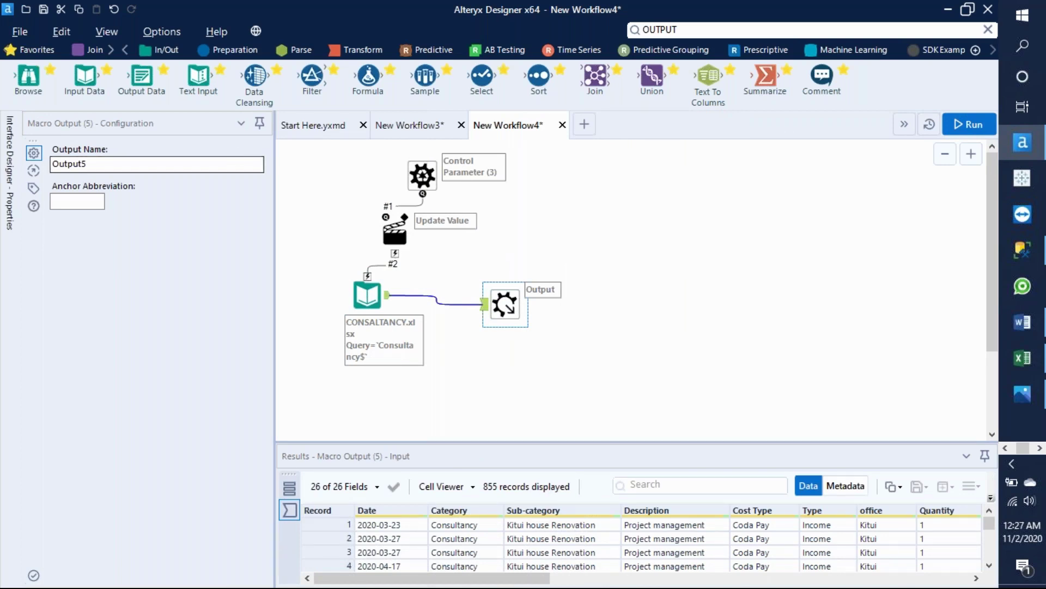
Save New Workflow4 as a Designer x64 macro named "MACRO FILE NEW" in the dataset folder
click(421, 127)
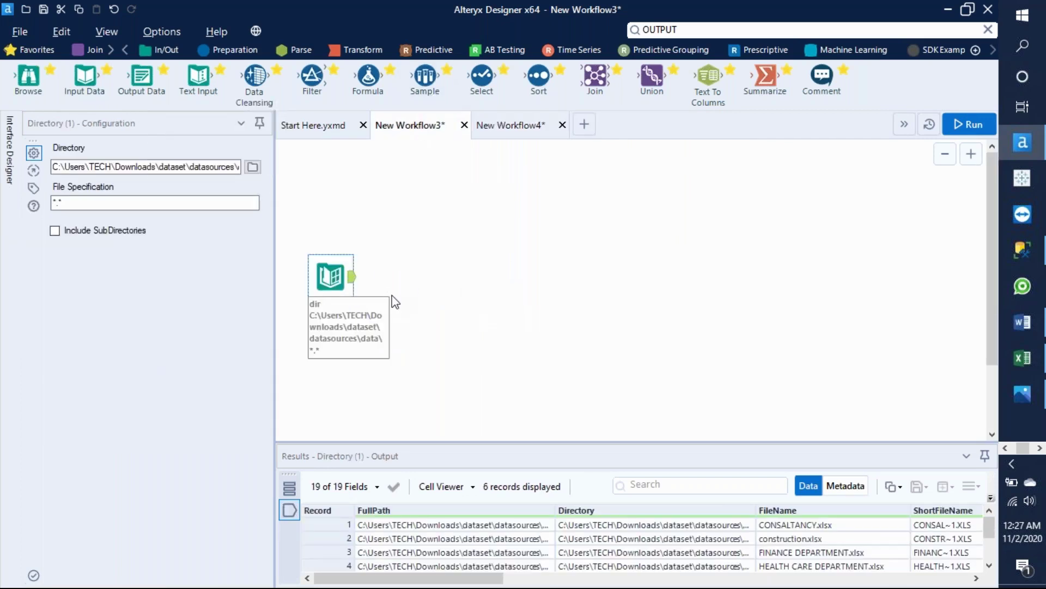
click(506, 130)
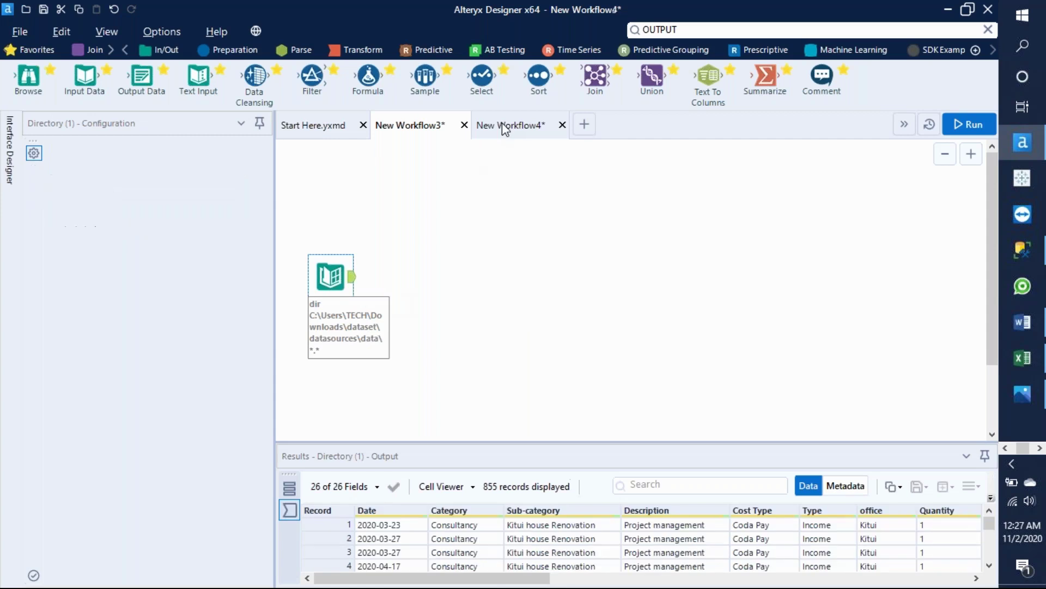
click(24, 36)
mouse_move(83, 174)
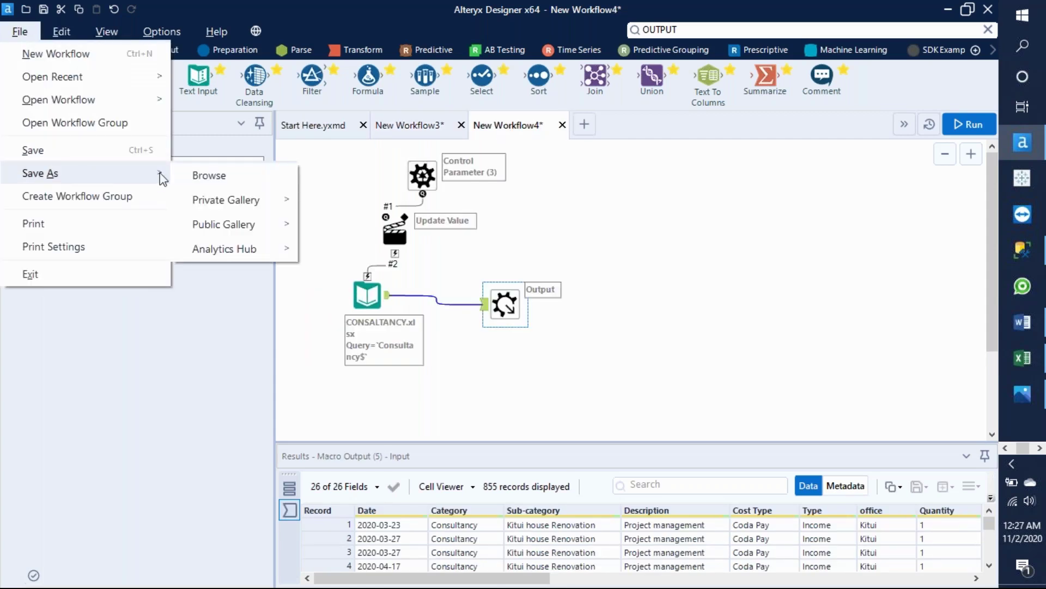
click(206, 175)
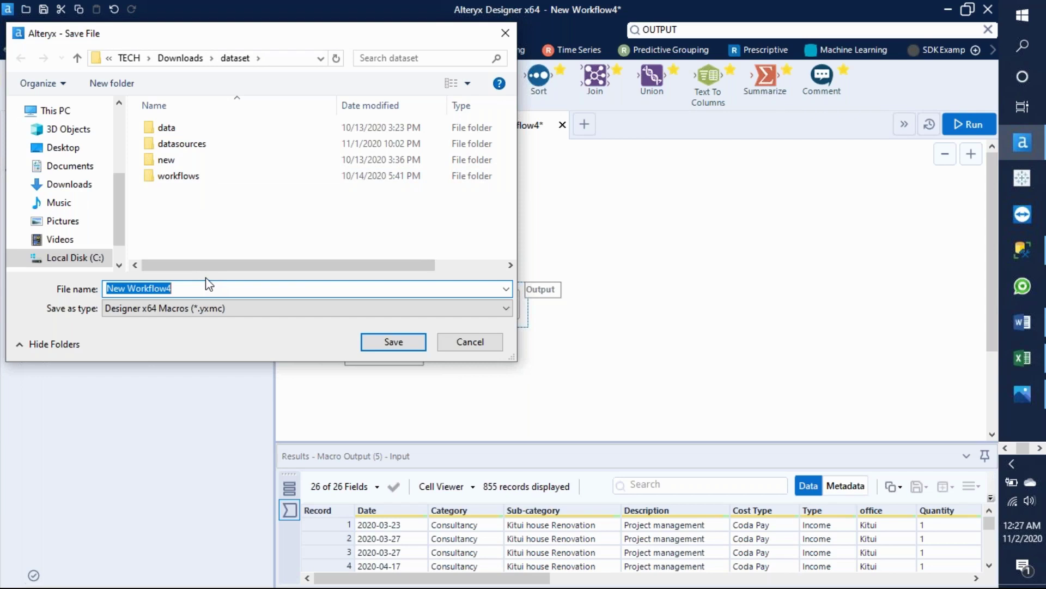
text(MACRO FILE NEW)
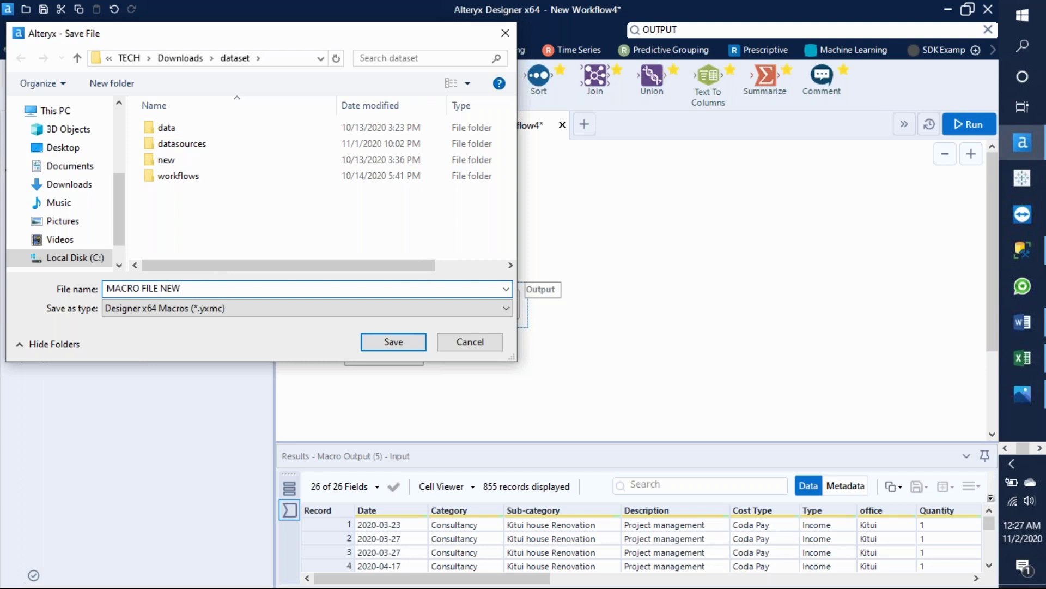
click(376, 348)
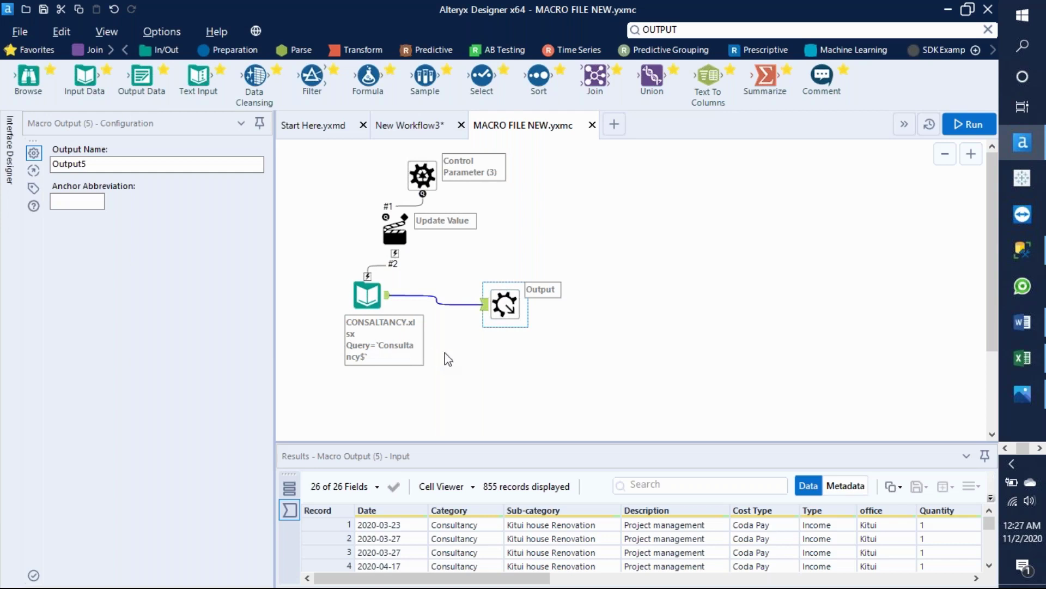
Put all of the macro's tools into a new container and caption it "MACRO FILE"
drag(303, 154, 578, 377)
right_click(507, 312)
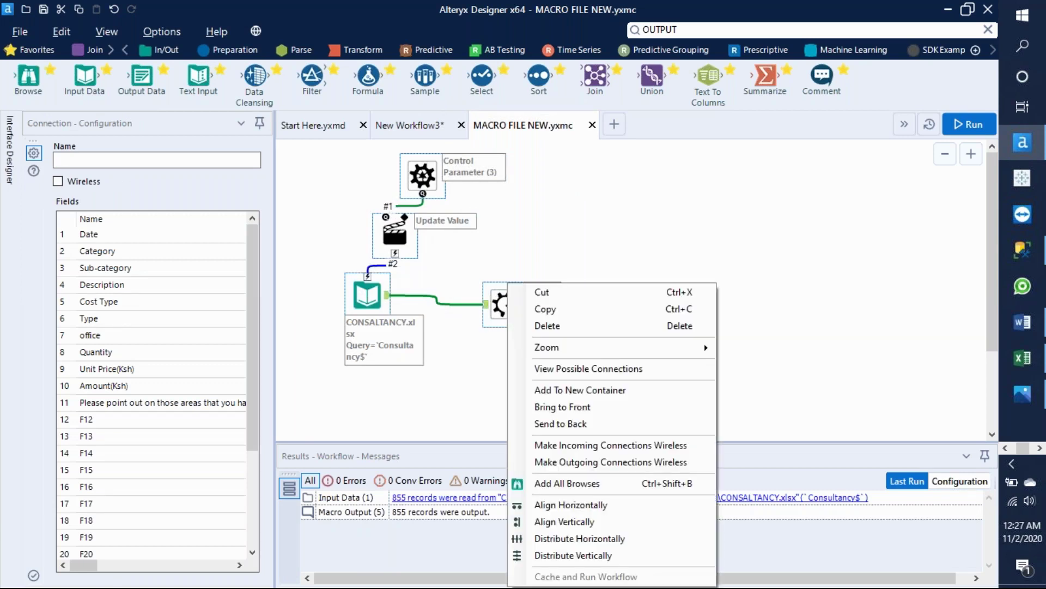
click(608, 396)
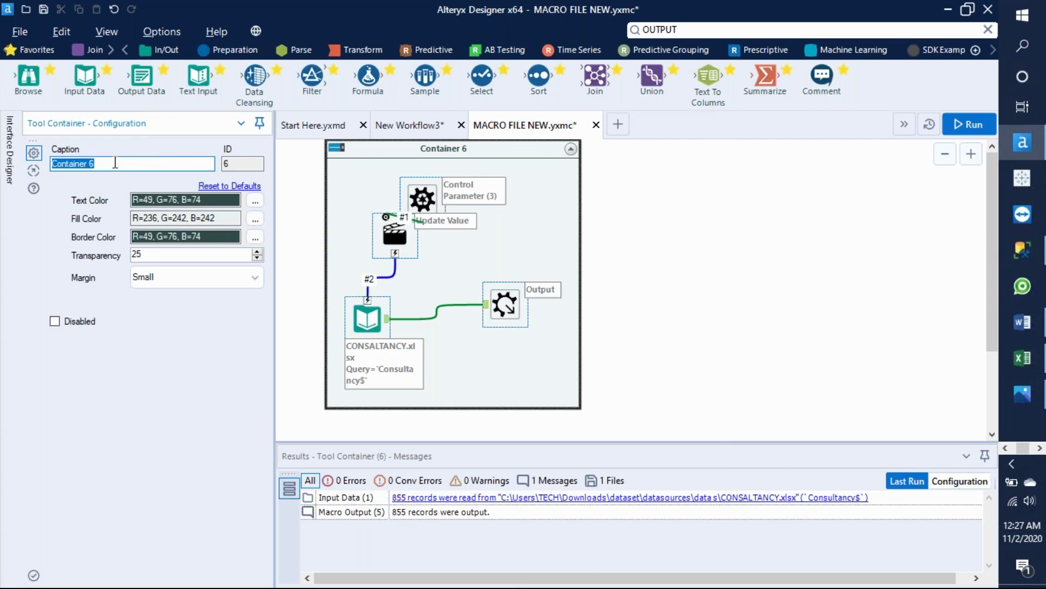
text(MI)
key(BackSpace)
text(ACRO FILE)
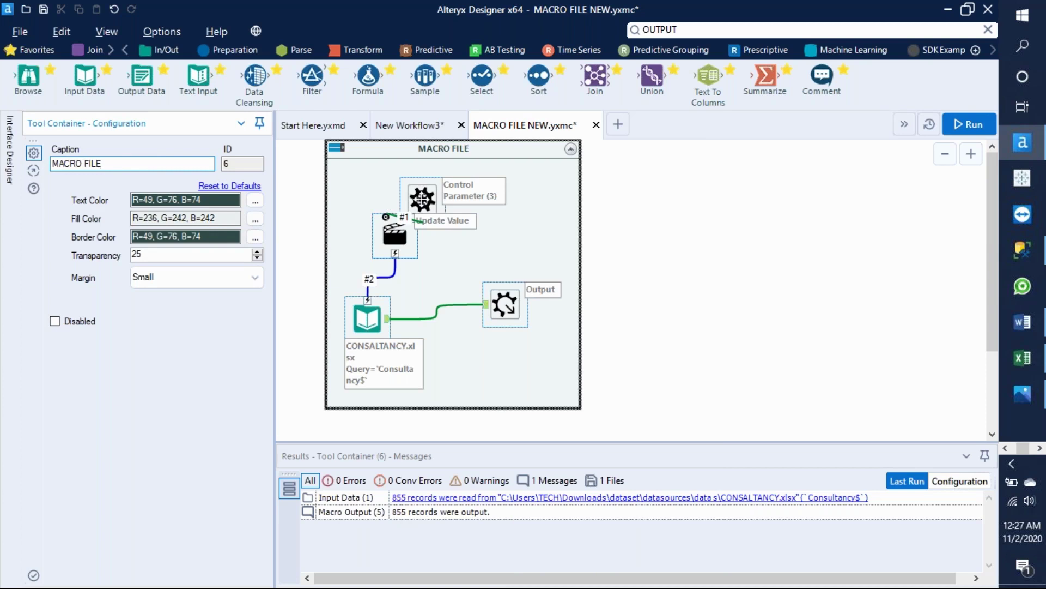
Run the macro workflow with its container and return to New Workflow3
click(972, 122)
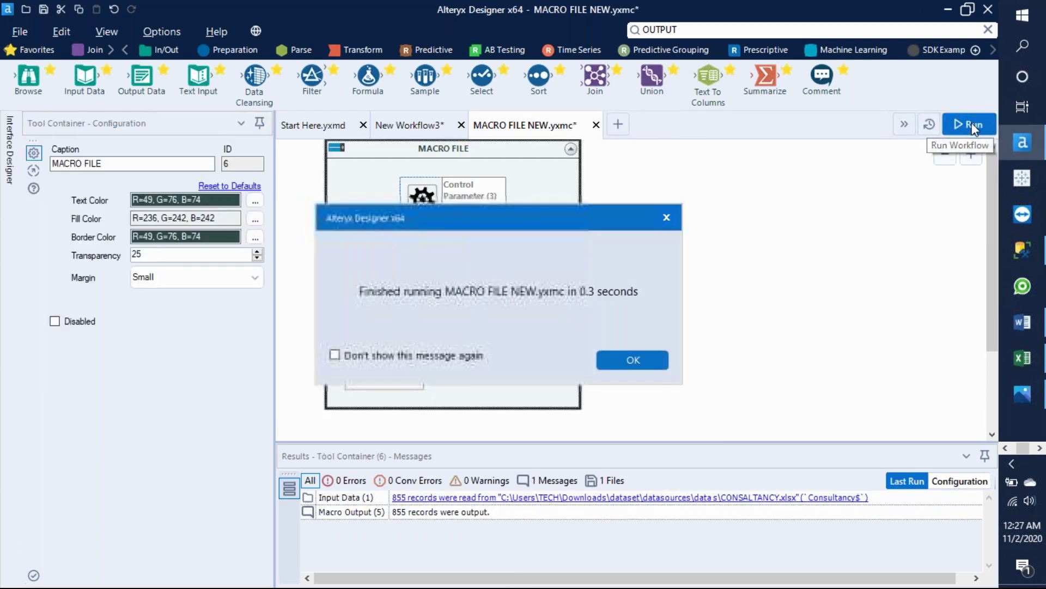
click(636, 361)
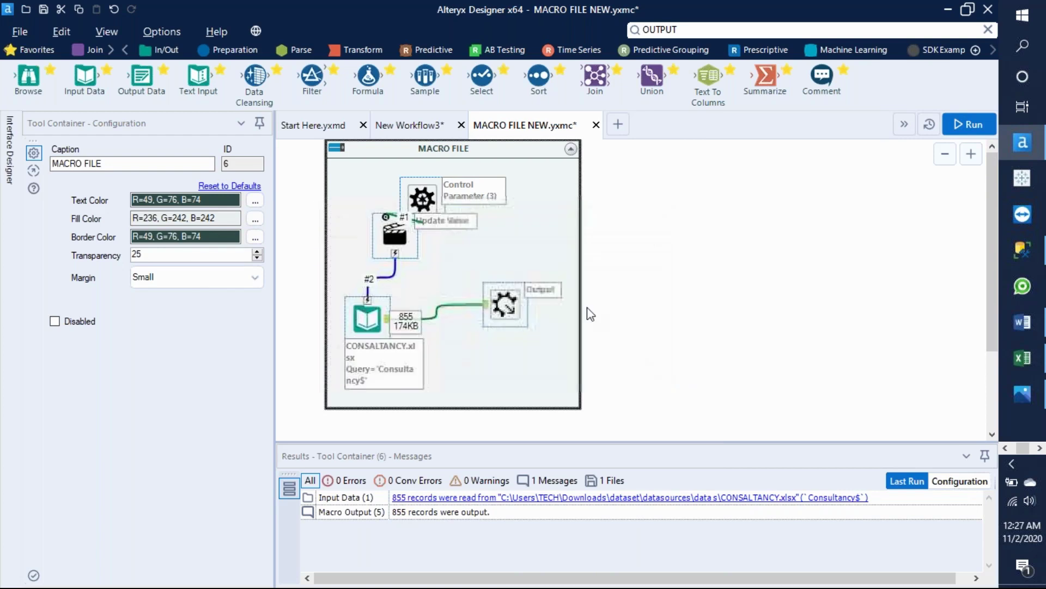
click(410, 129)
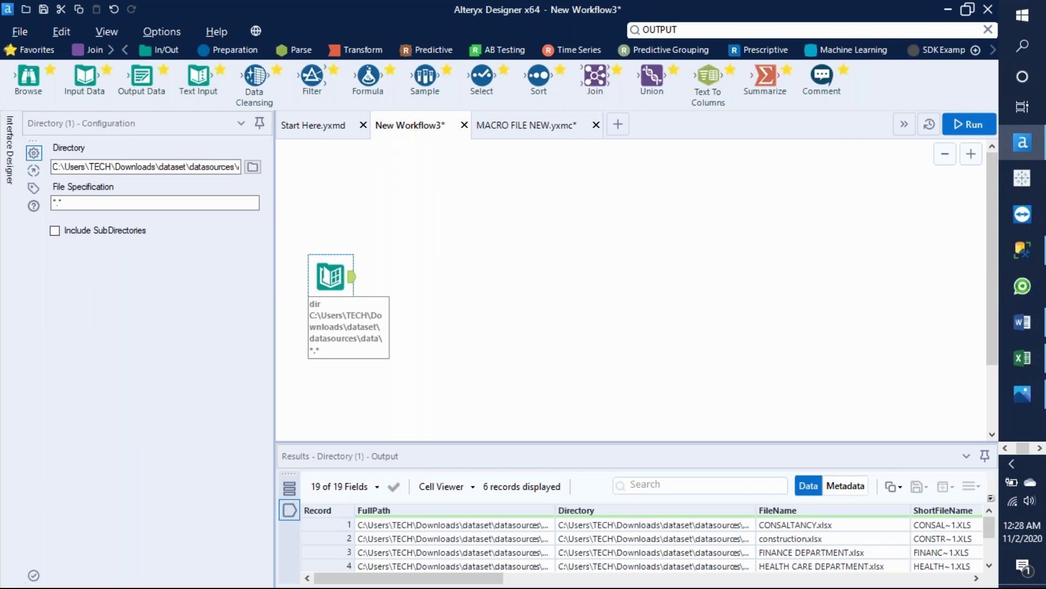
Insert the MACRO FILE NEW macro beside the Directory tool so it connects to the Directory output
right_click(406, 290)
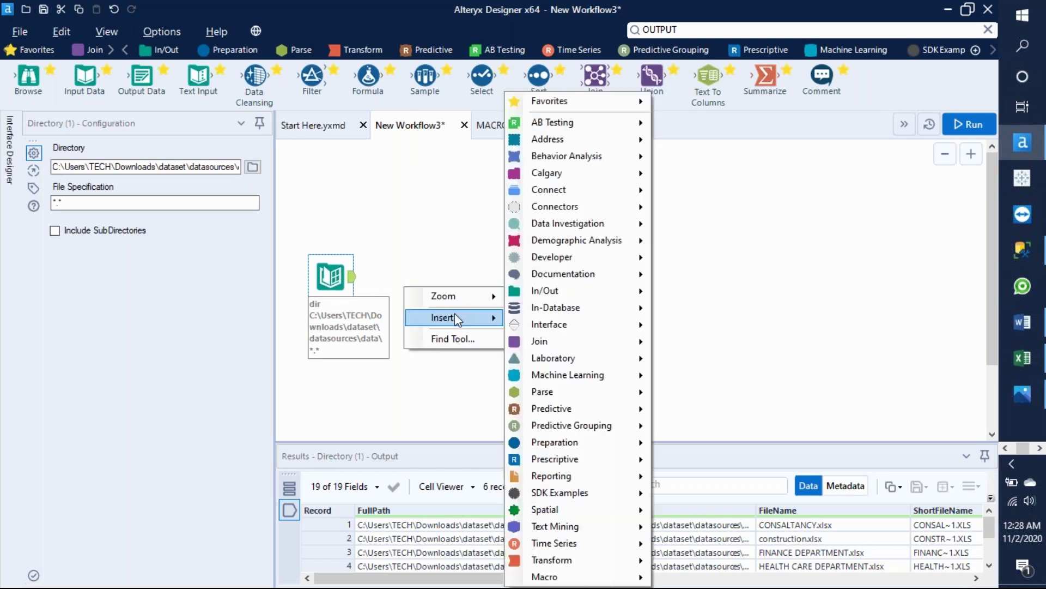
click(432, 267)
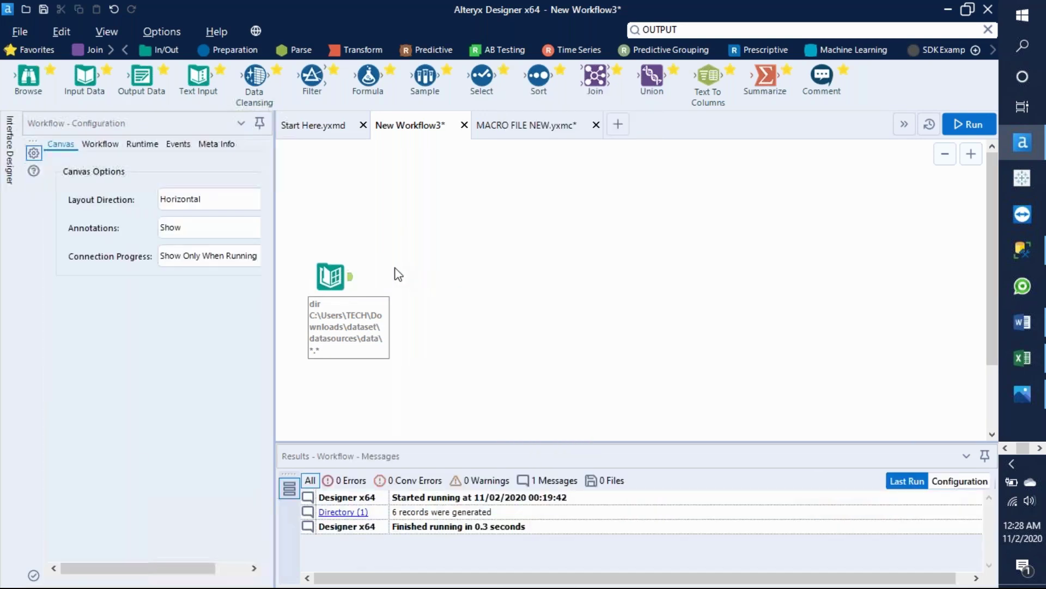
right_click(395, 267)
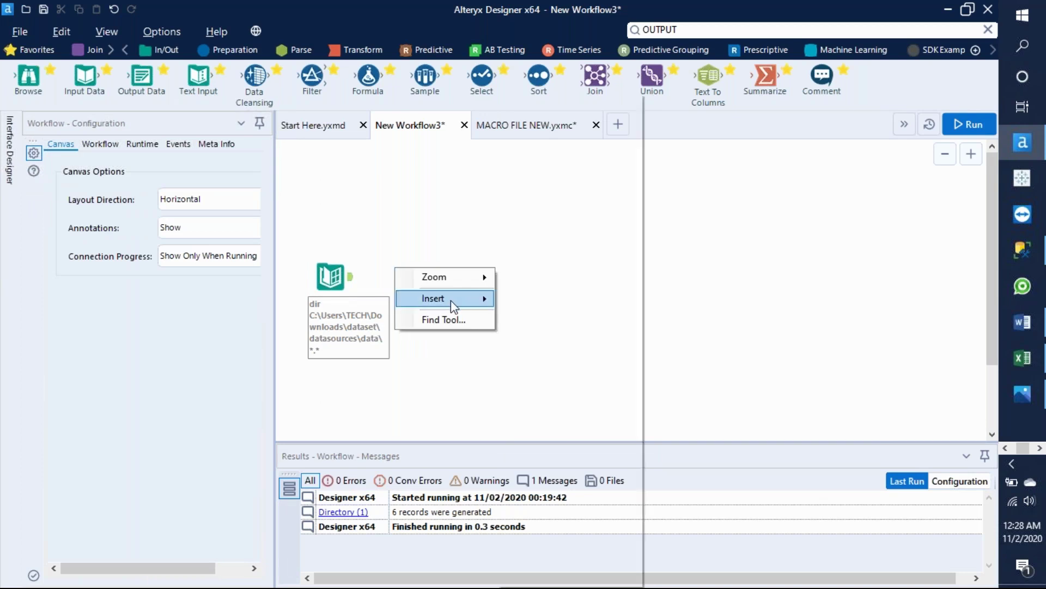
mouse_move(451, 299)
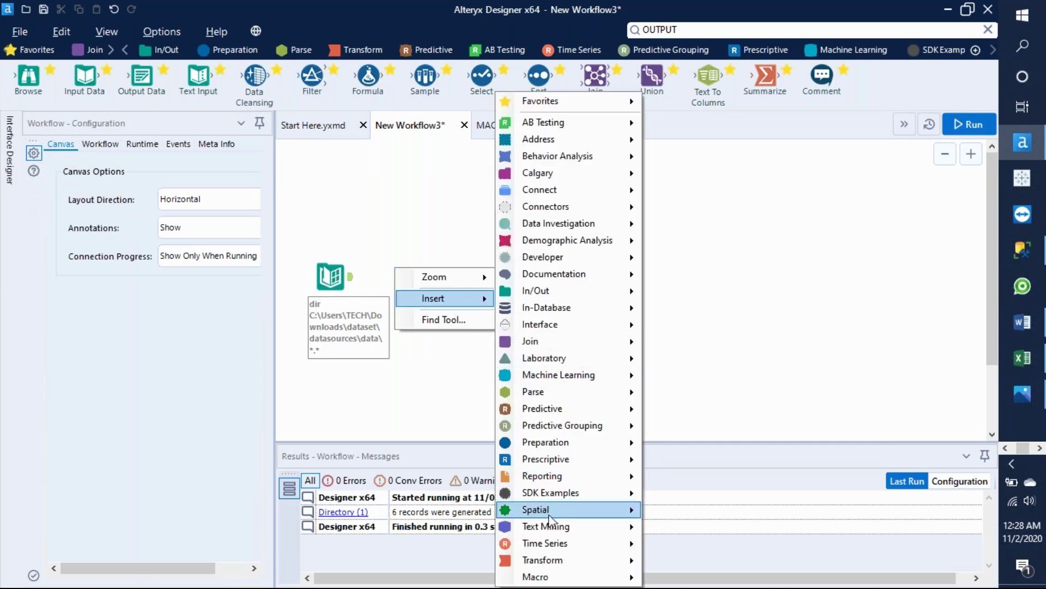
mouse_move(563, 578)
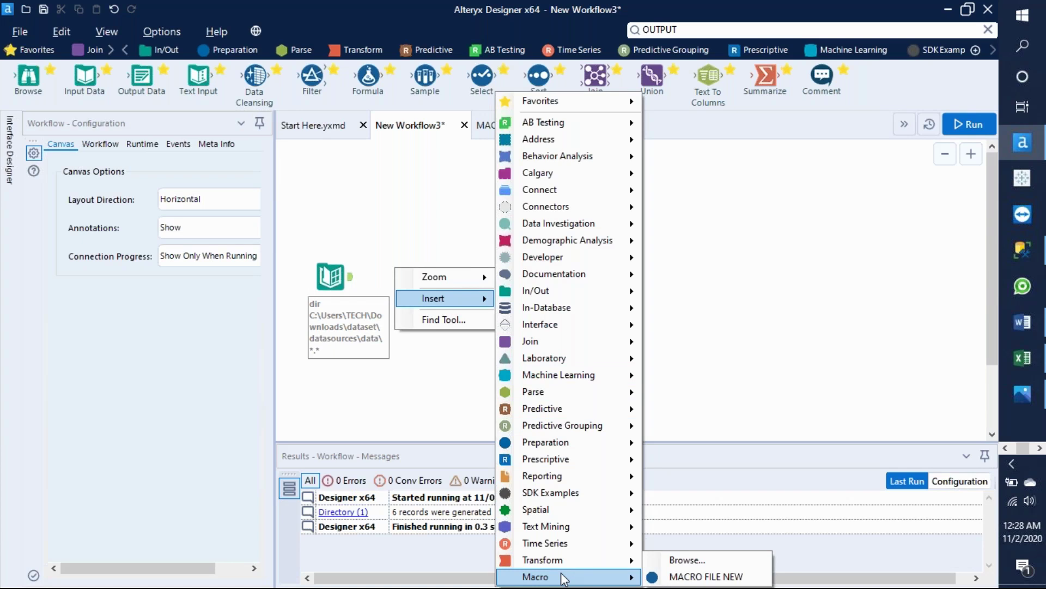
click(676, 578)
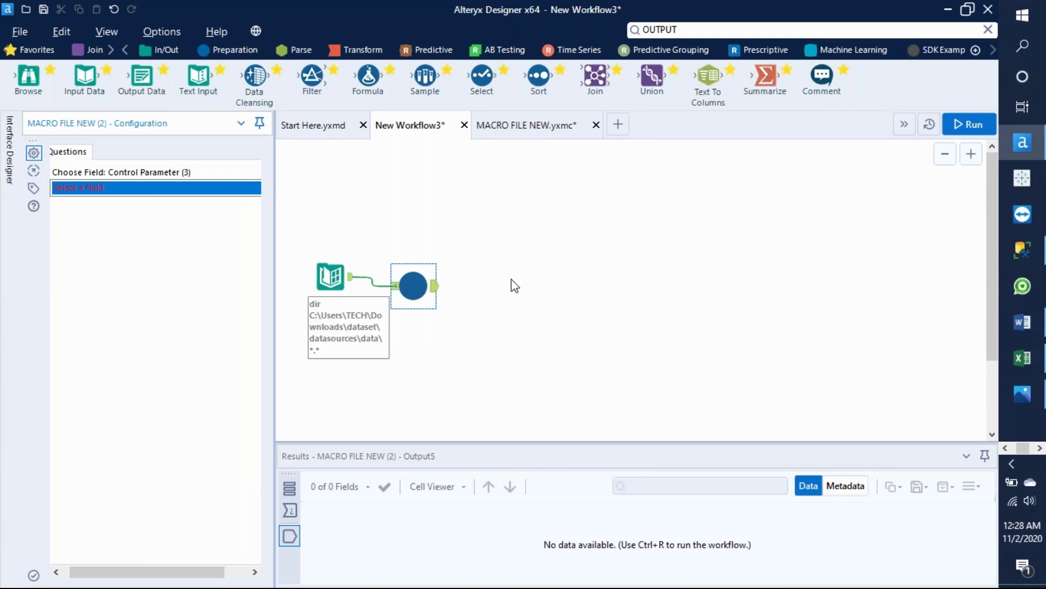
Check the file paths in the Directory output and map the macro's control parameter to the FullPath field
drag(275, 173, 322, 173)
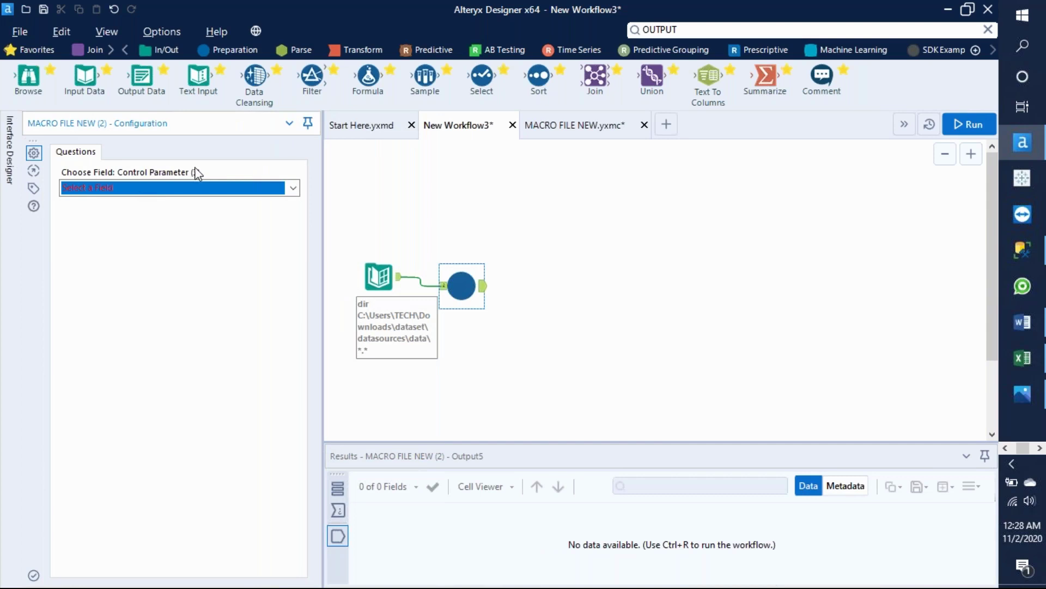
drag(521, 442, 512, 320)
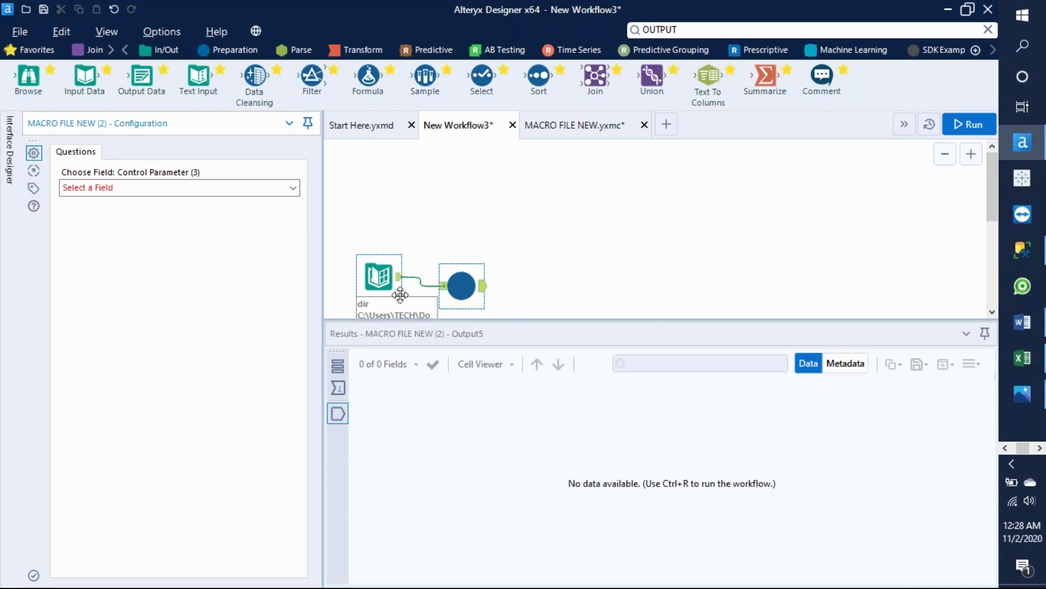
click(383, 273)
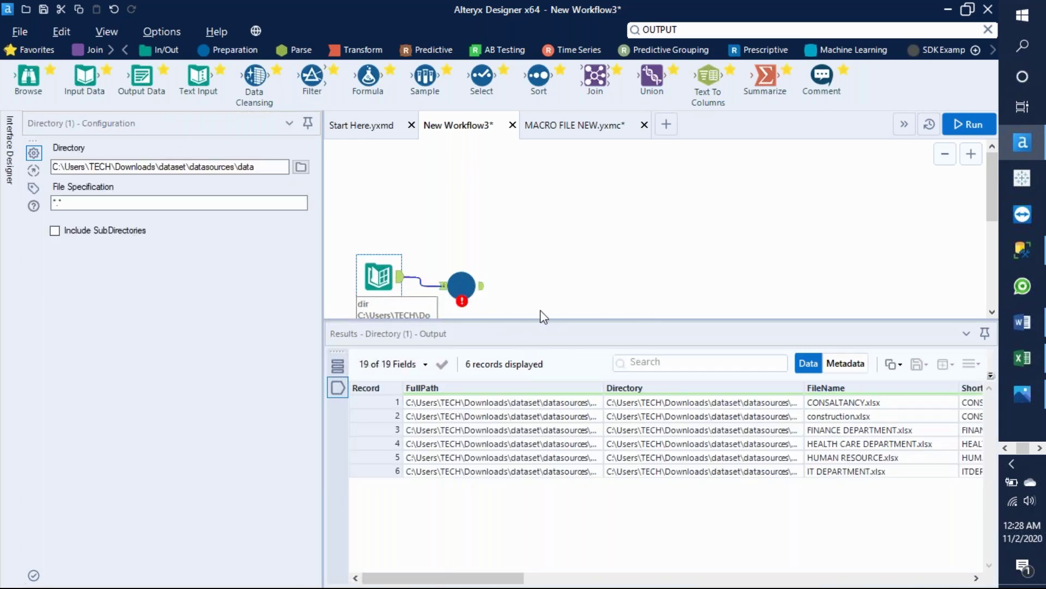
drag(542, 320, 523, 238)
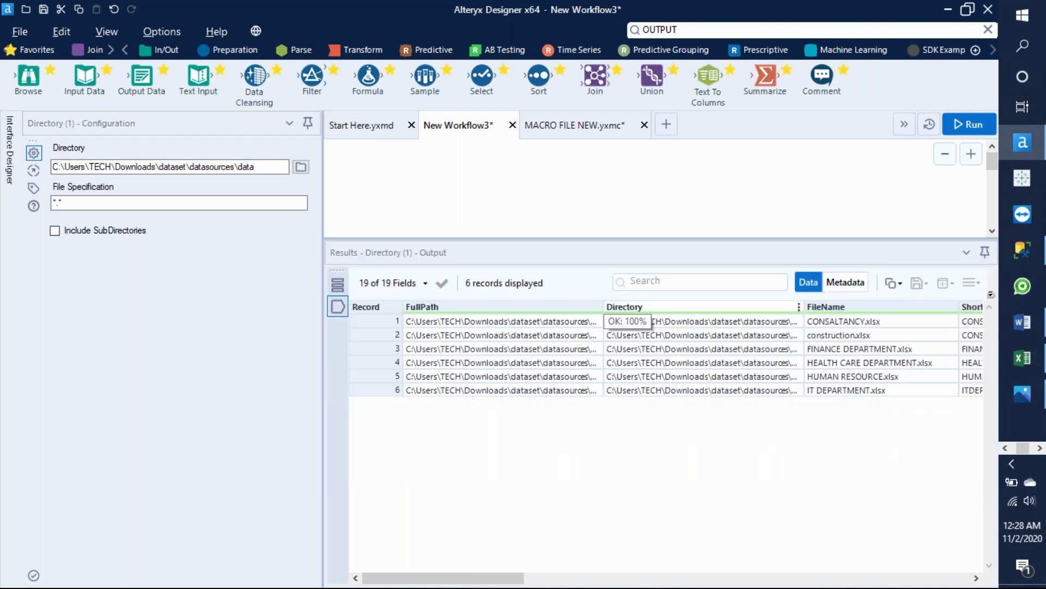
drag(603, 307, 699, 307)
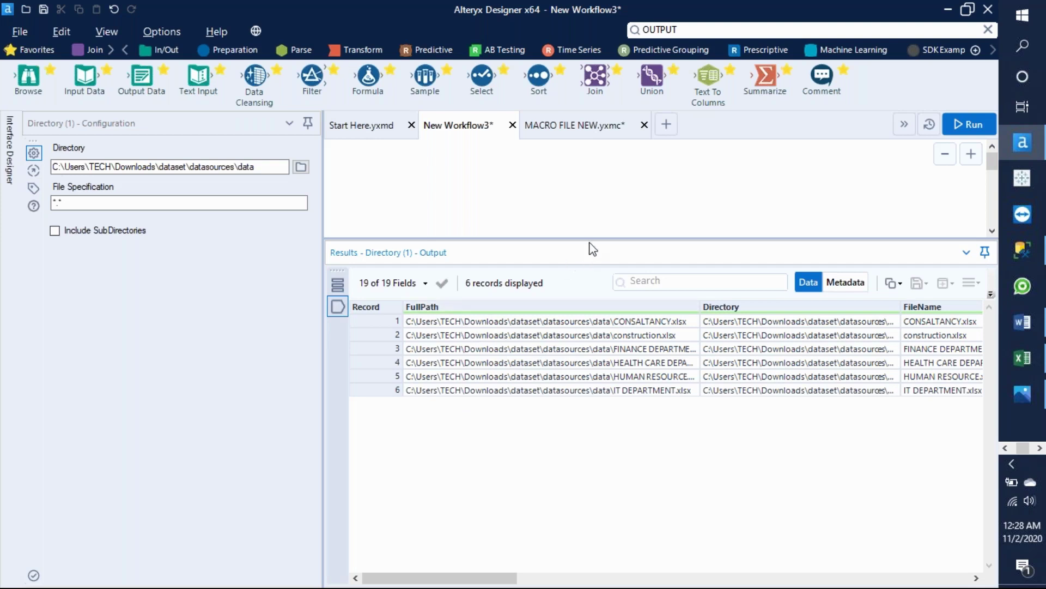
drag(591, 240, 590, 407)
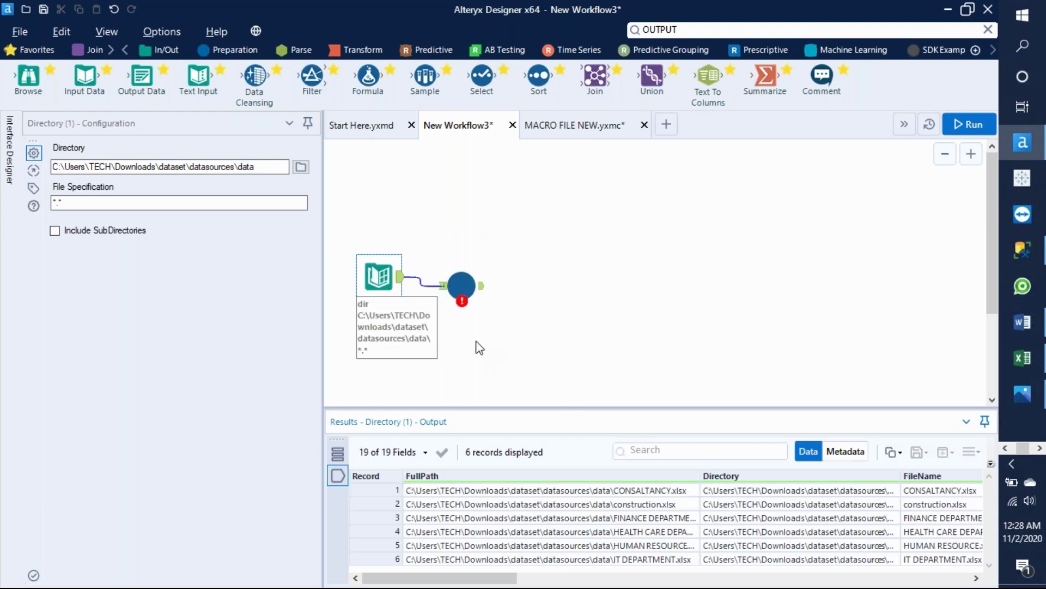
click(460, 284)
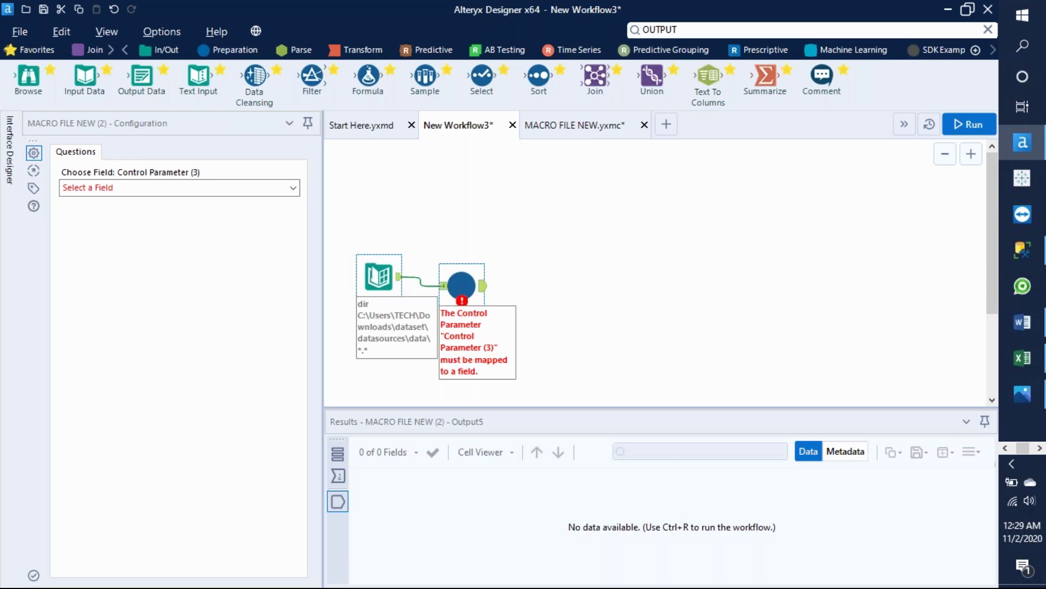
click(293, 188)
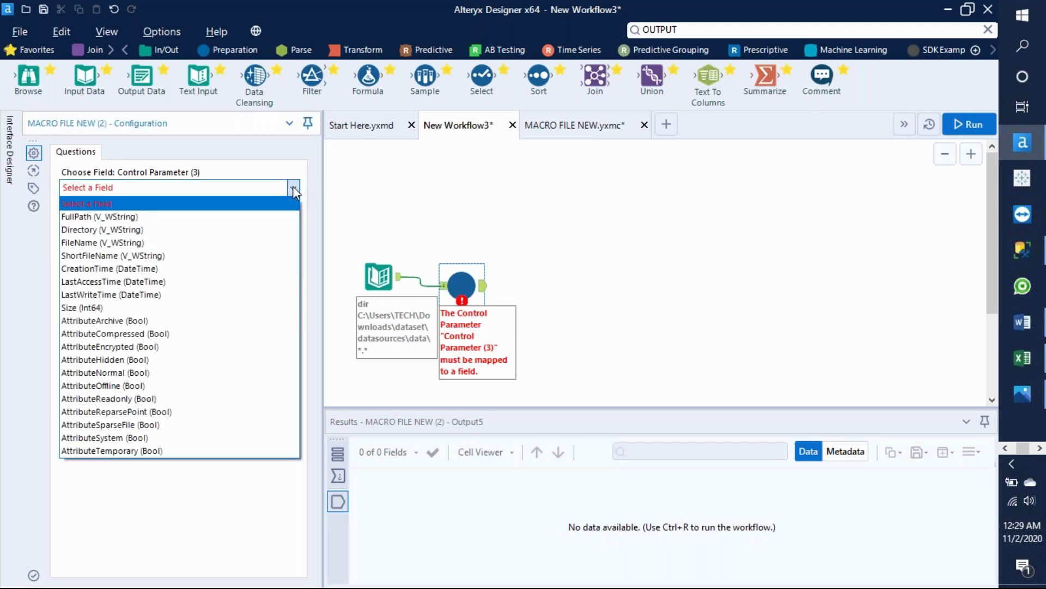
click(206, 220)
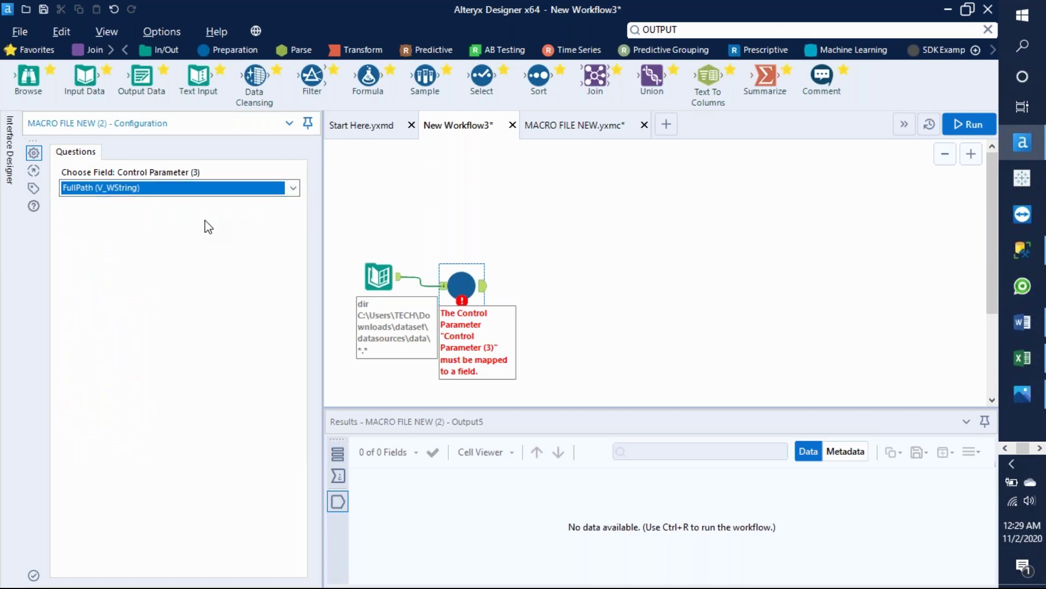
Run the workflow and review the records output by the macro
click(961, 121)
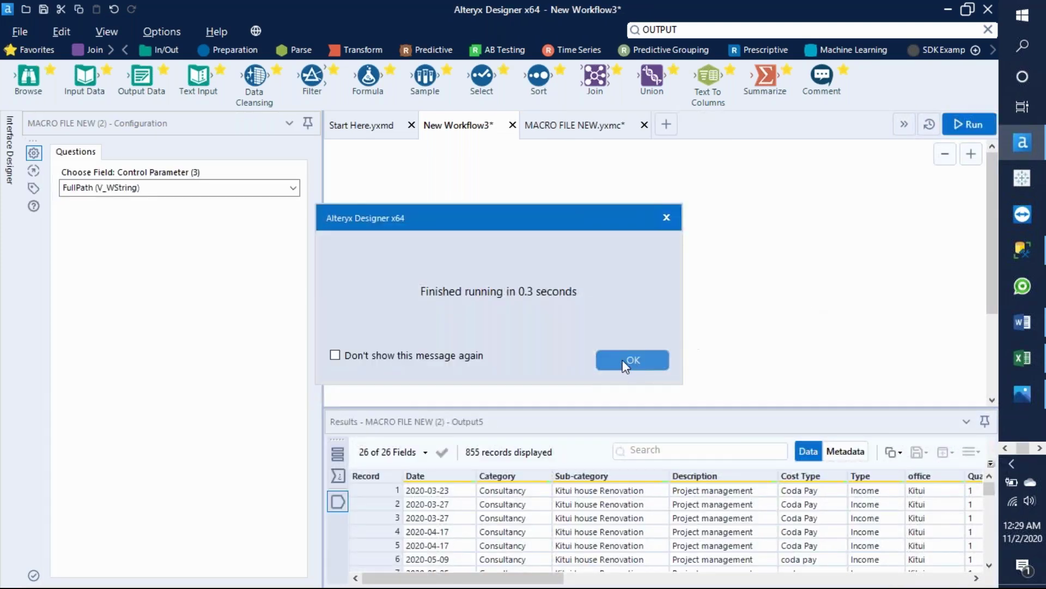
click(627, 359)
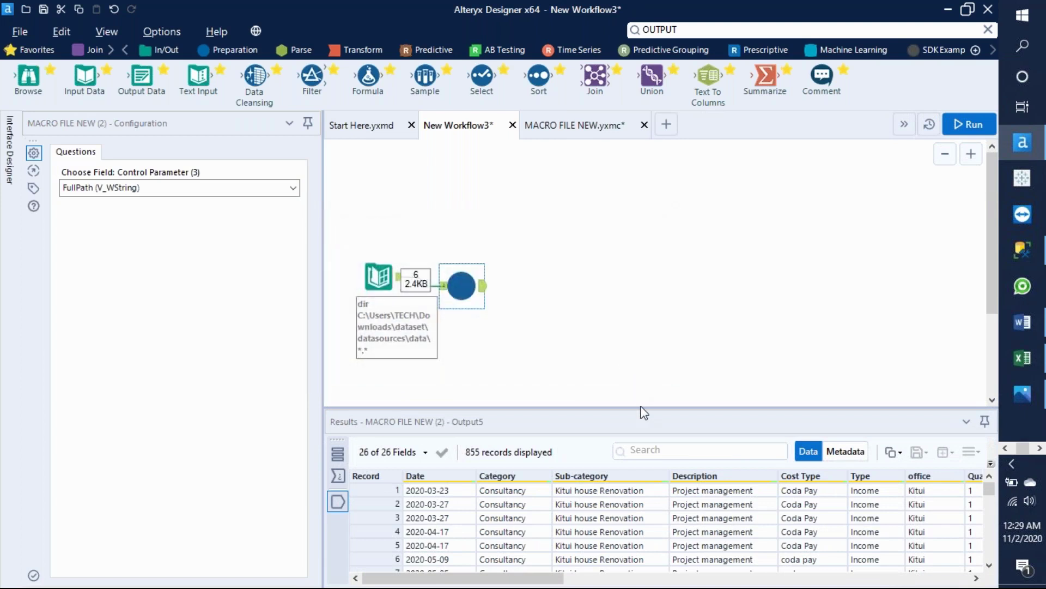
drag(641, 407, 612, 249)
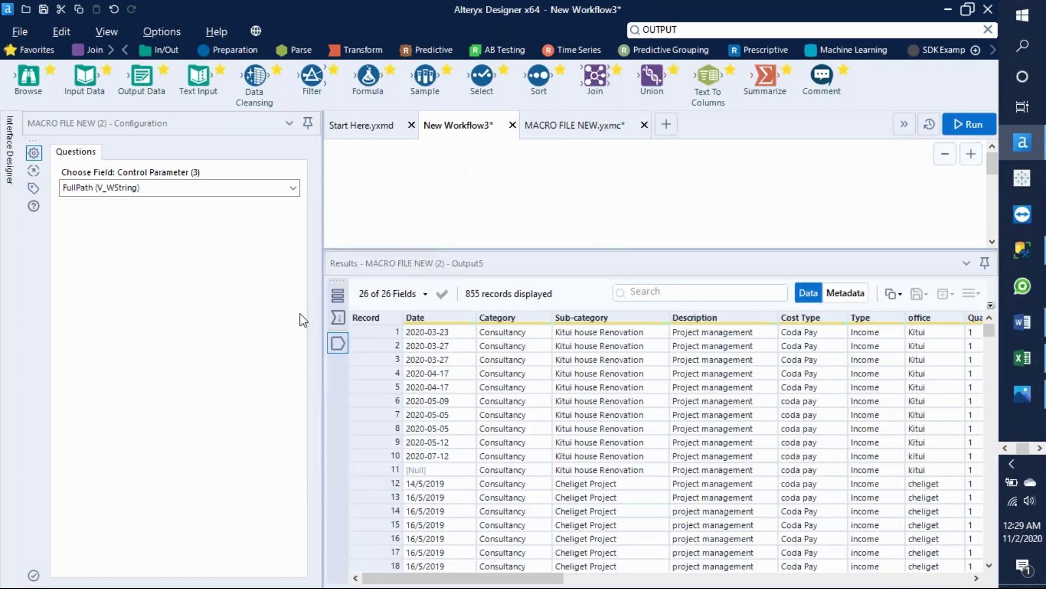
drag(323, 309, 207, 294)
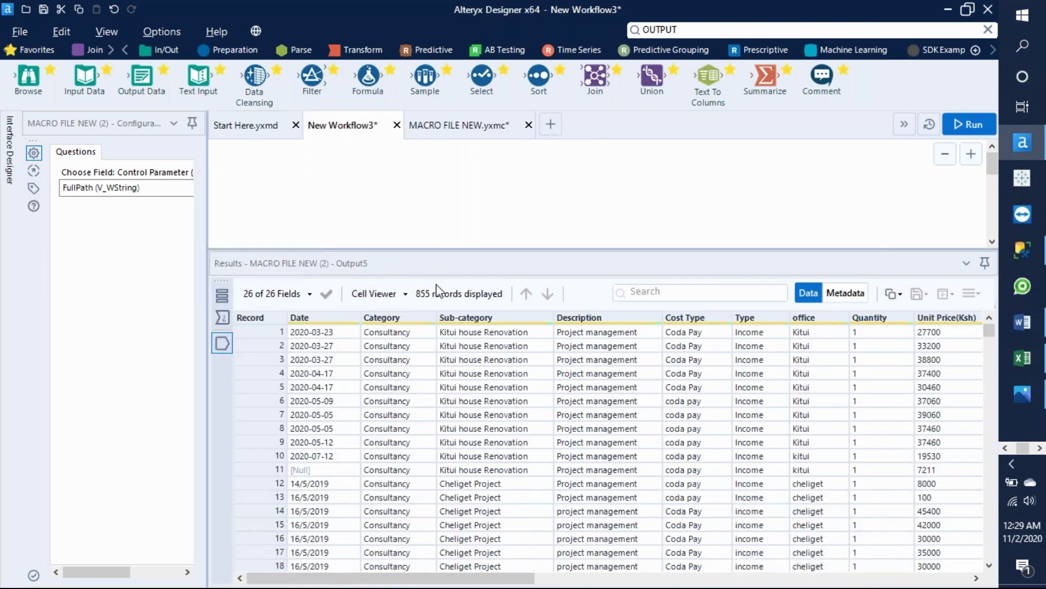
drag(457, 250, 458, 352)
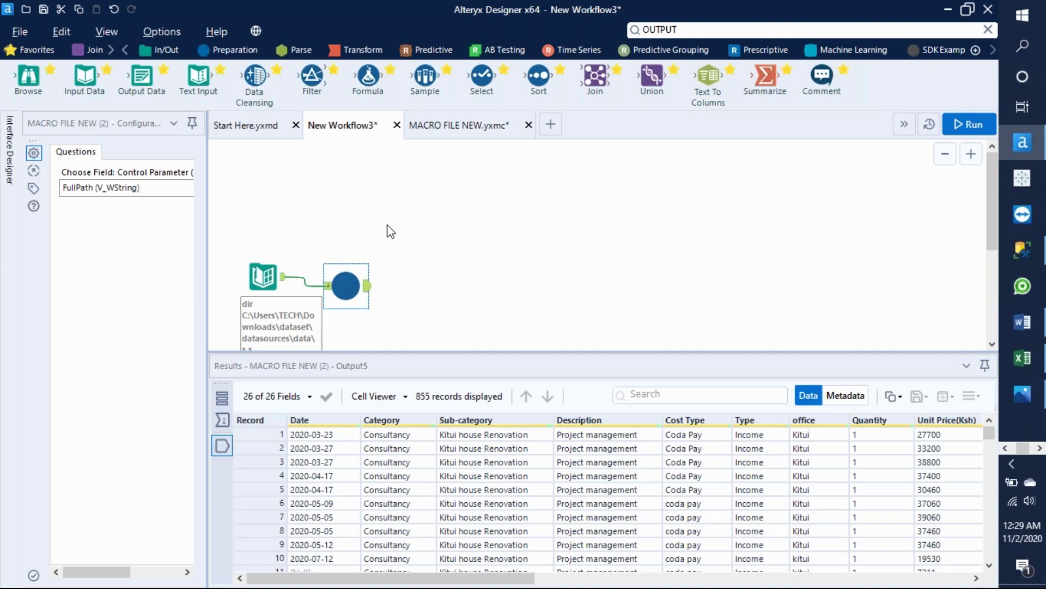
Connect a Browse tool to the macro's output and run the workflow
drag(31, 82, 437, 277)
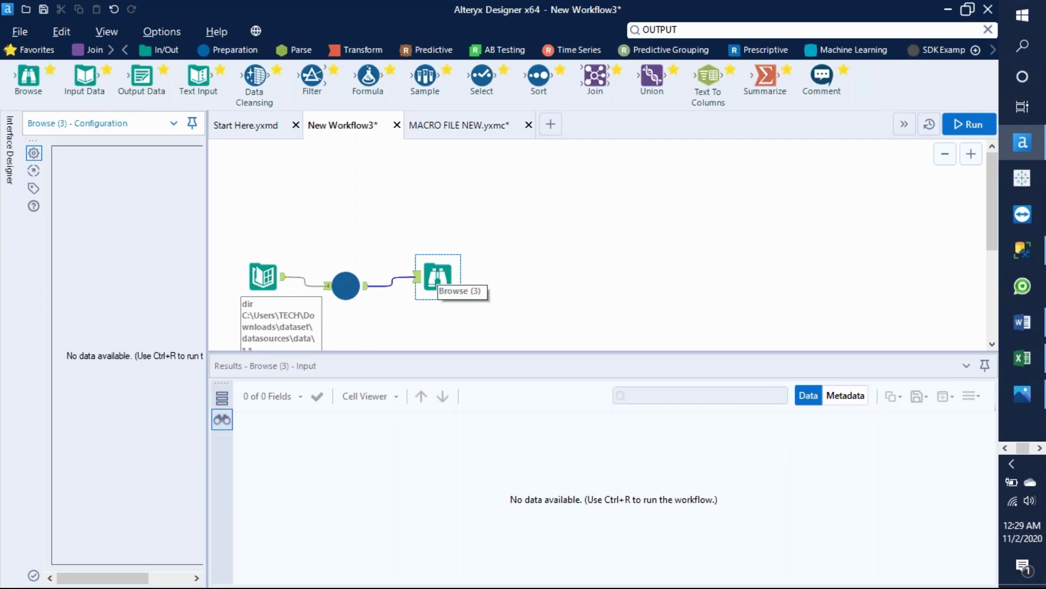
click(976, 122)
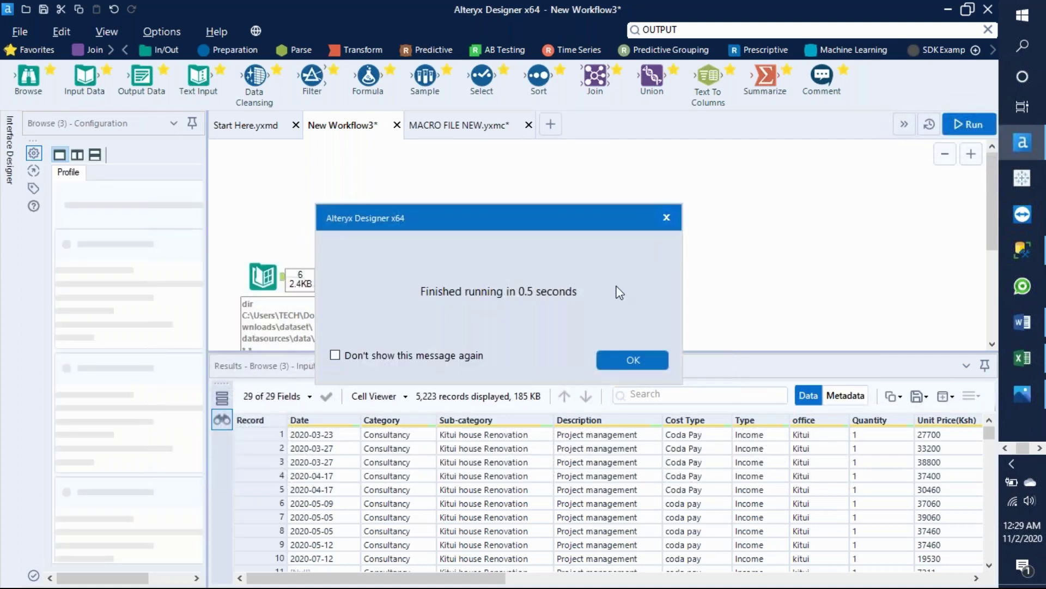
click(633, 361)
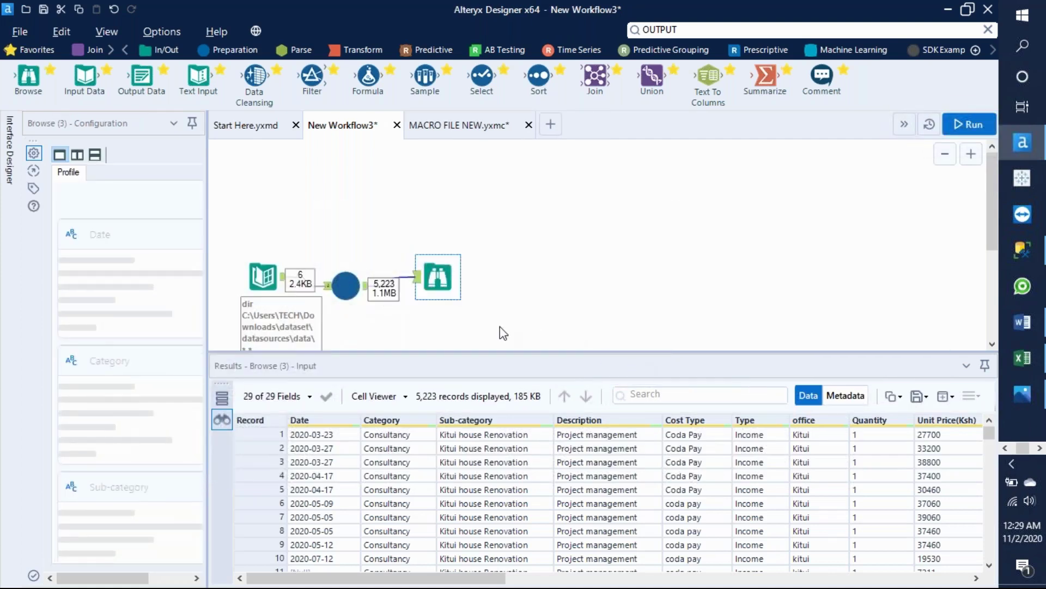
Examine the combined records in the Browse results and the list of source files in the Directory output
drag(534, 352, 533, 246)
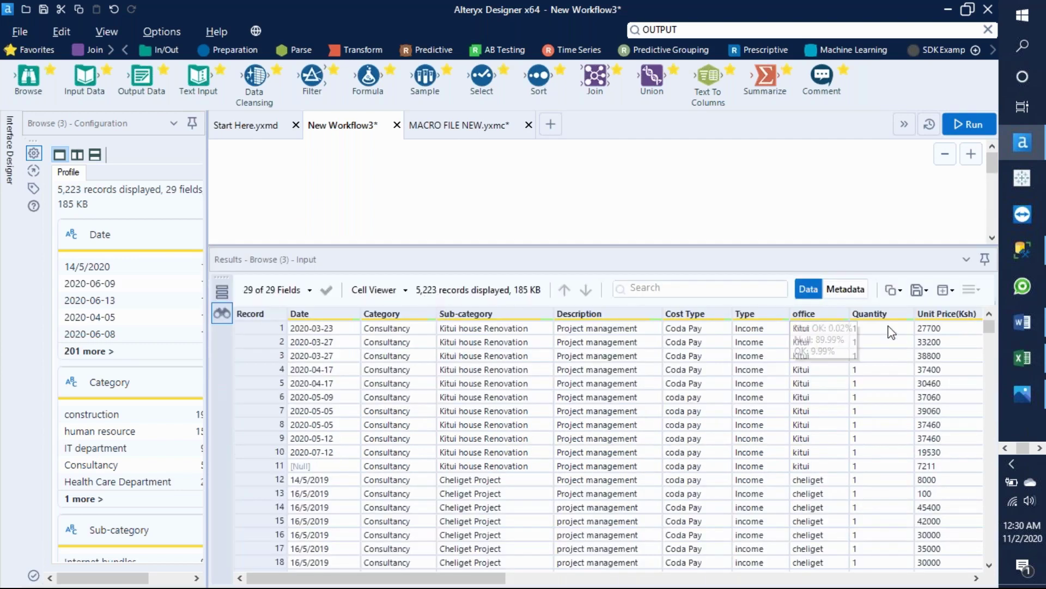
click(991, 331)
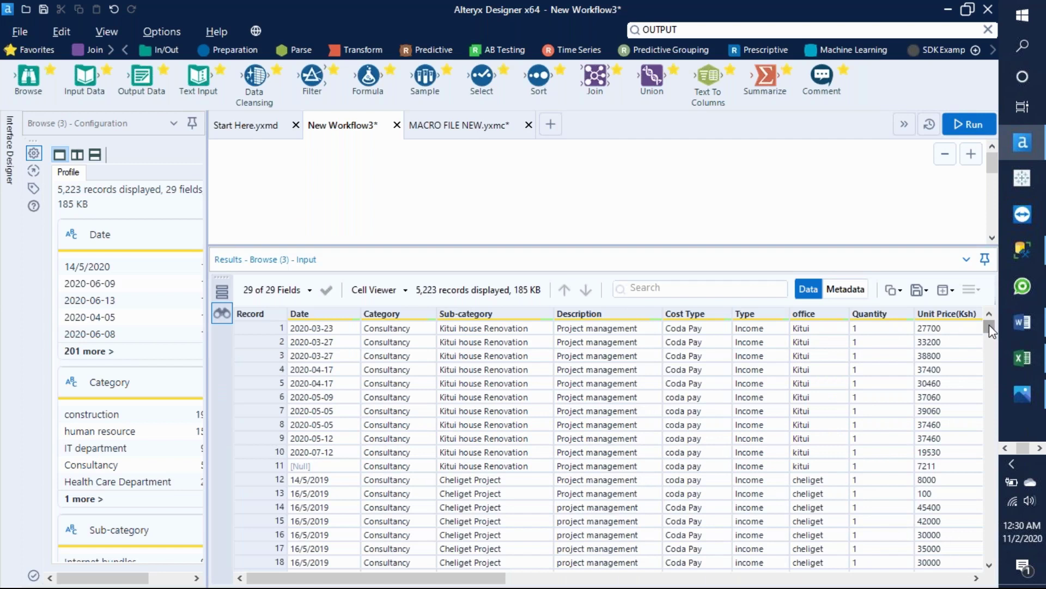
drag(989, 325, 989, 401)
drag(623, 339, 603, 420)
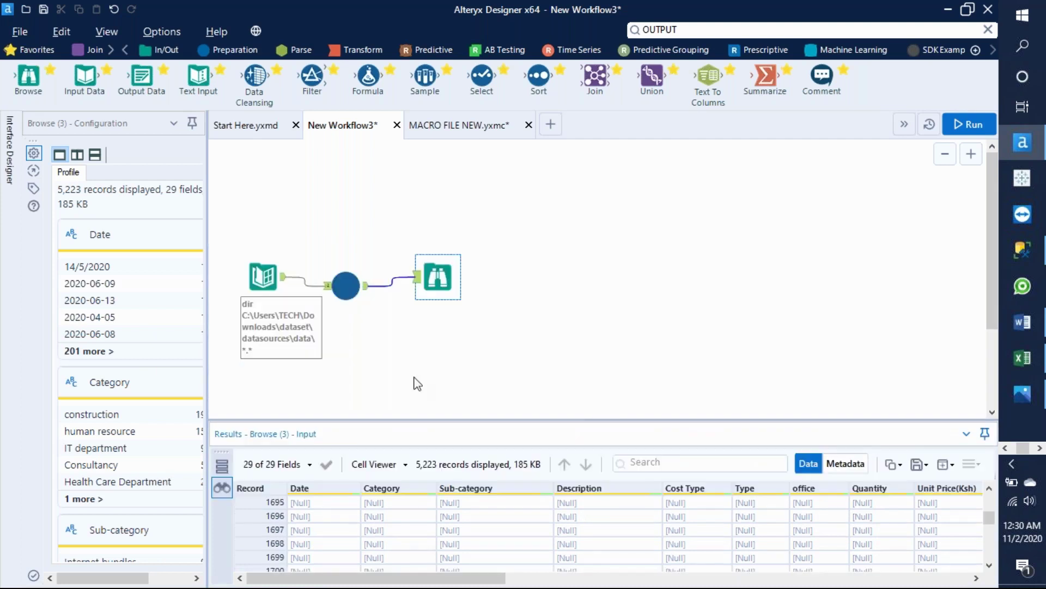
click(262, 276)
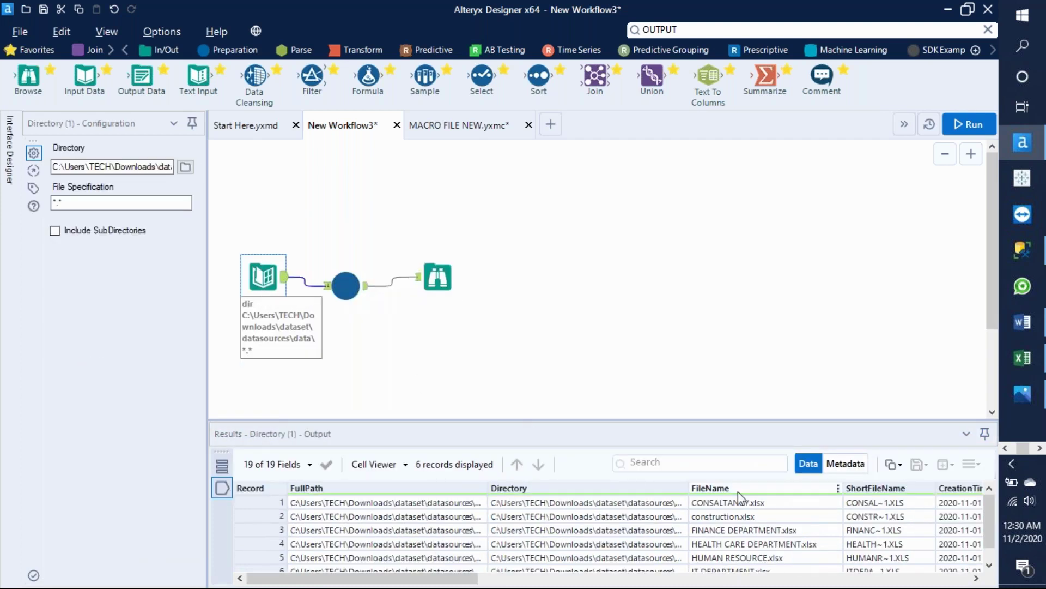
drag(693, 420, 693, 301)
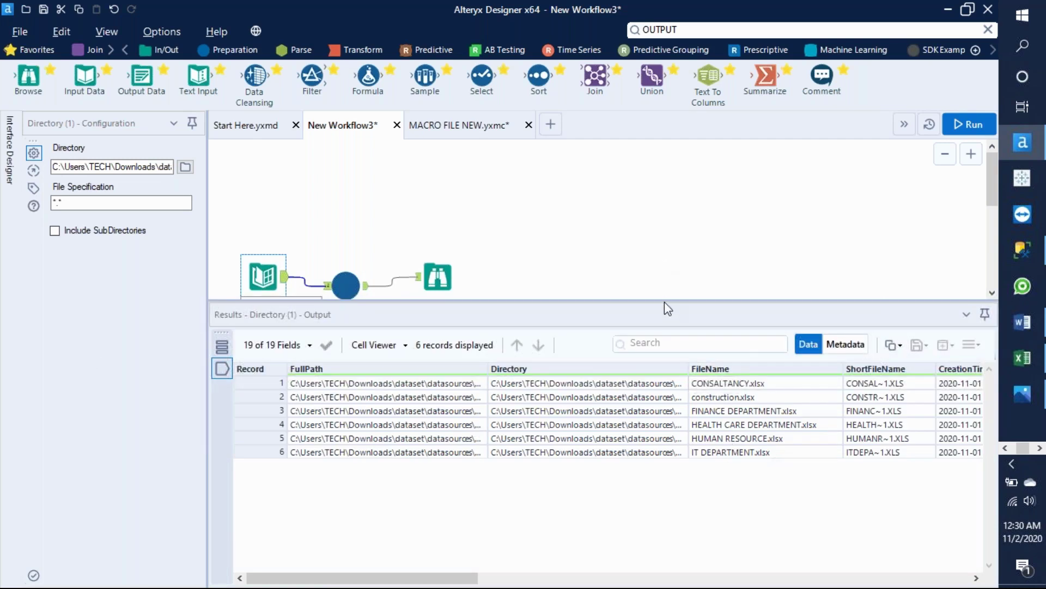
drag(665, 301, 665, 449)
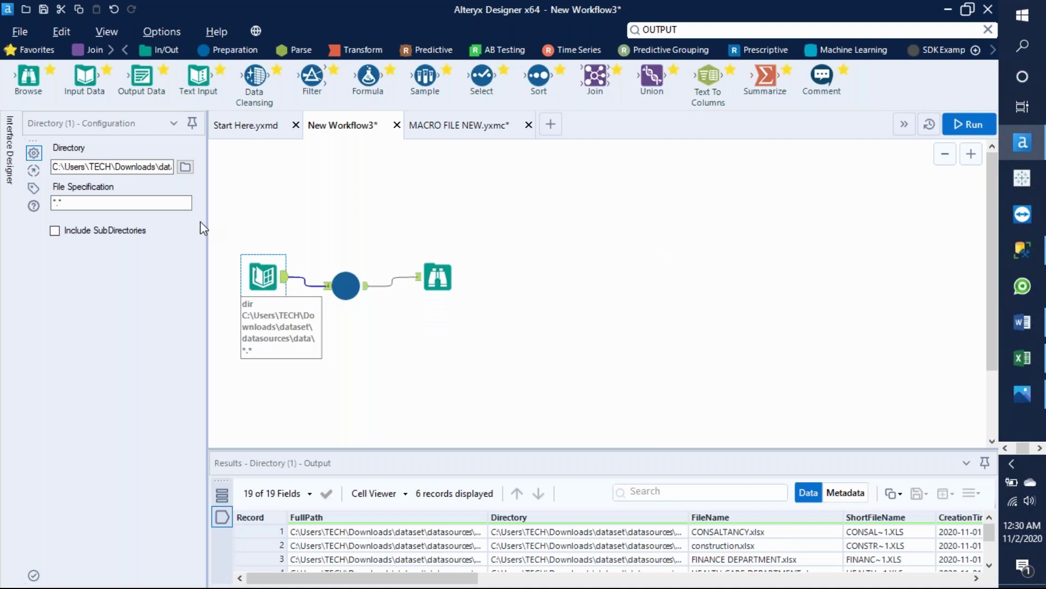
Put the Directory, macro and Browse tools in a new container captioned "INPUTING THE IN THE WORKFLOW" and shift it slightly up the canvas
drag(232, 238, 480, 339)
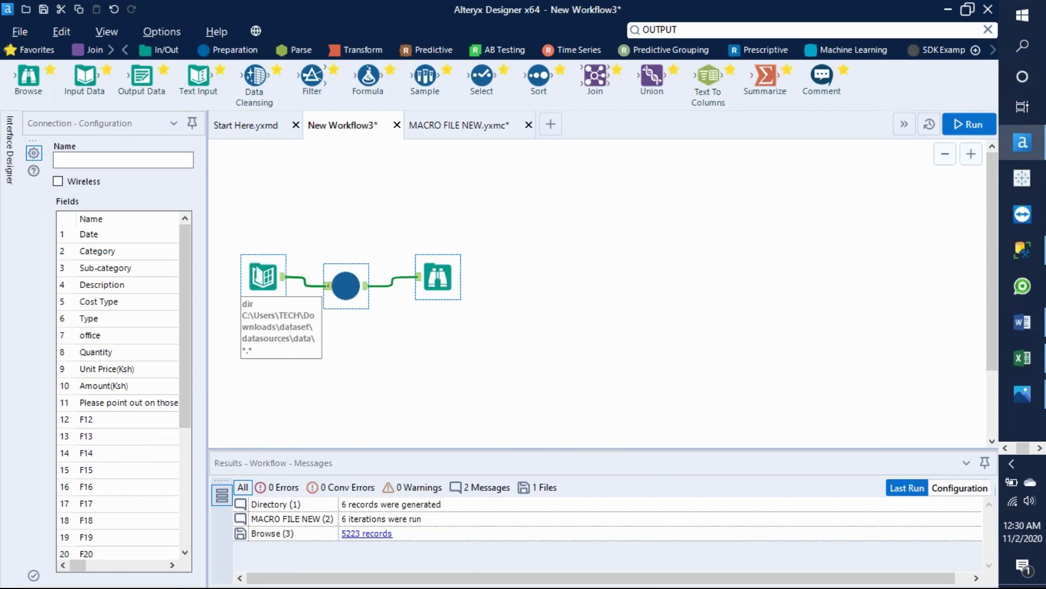
right_click(437, 281)
click(531, 388)
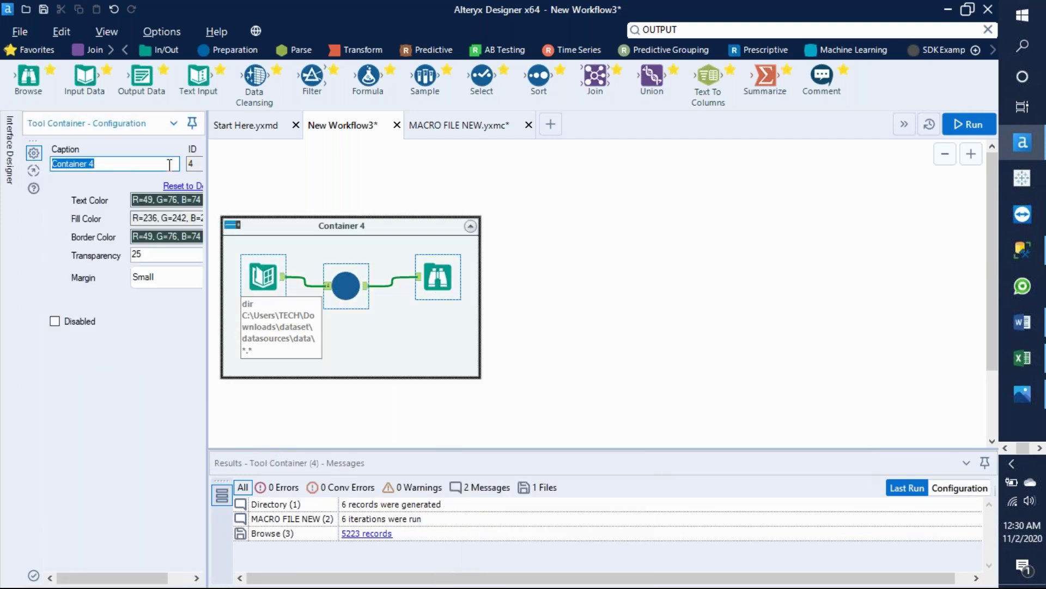
text(INPUT)
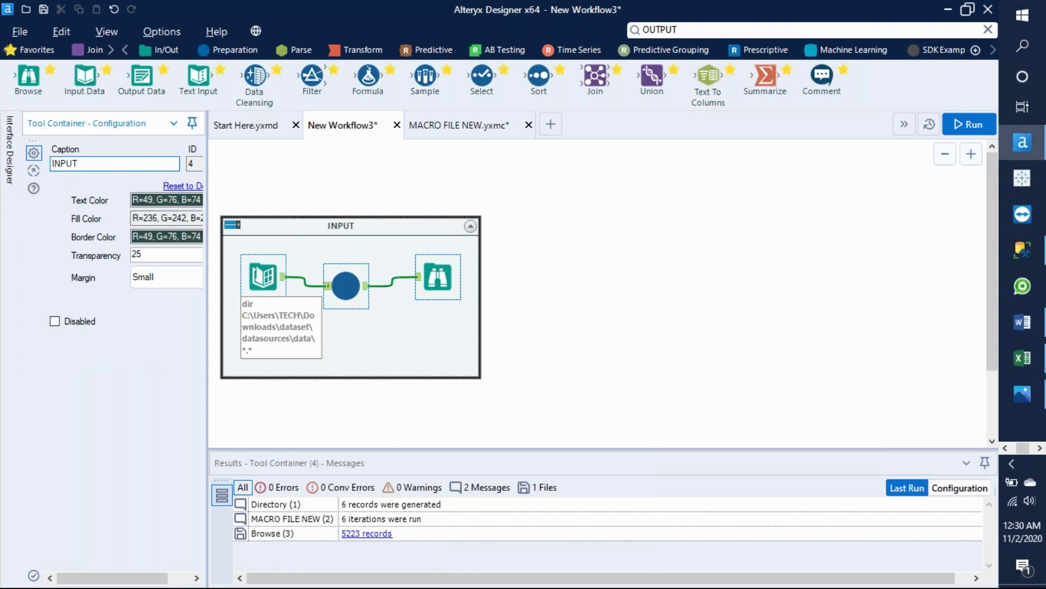
text(ING THE IN THE W)
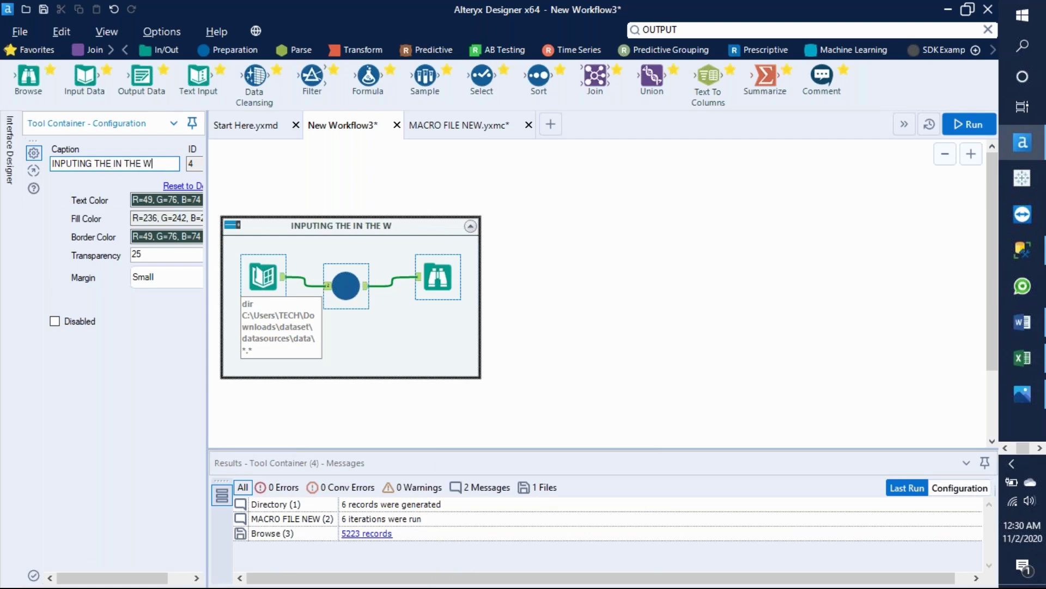
text(ORKFLOW)
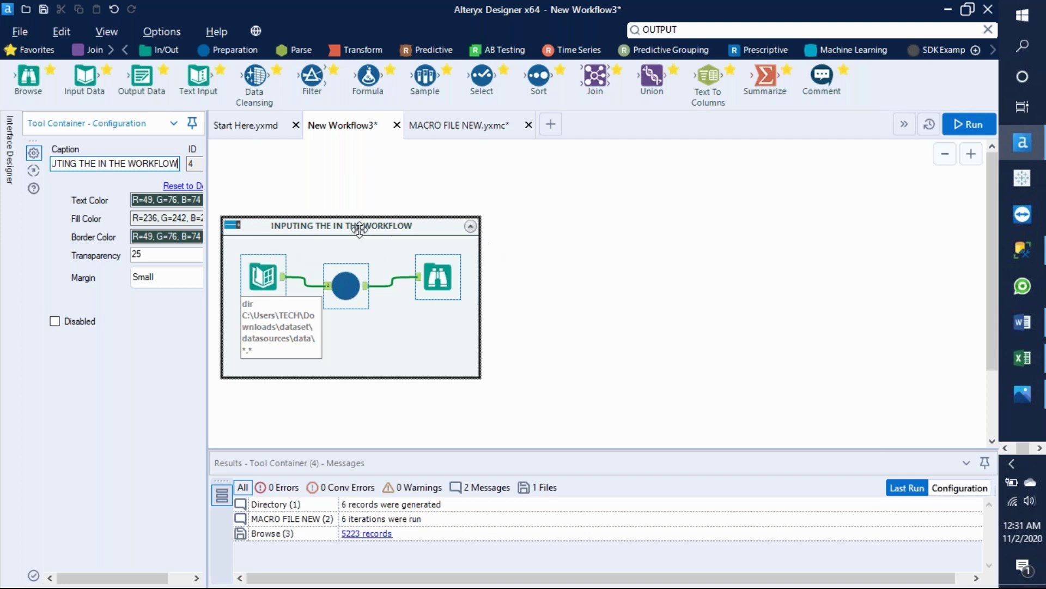
drag(362, 224, 353, 198)
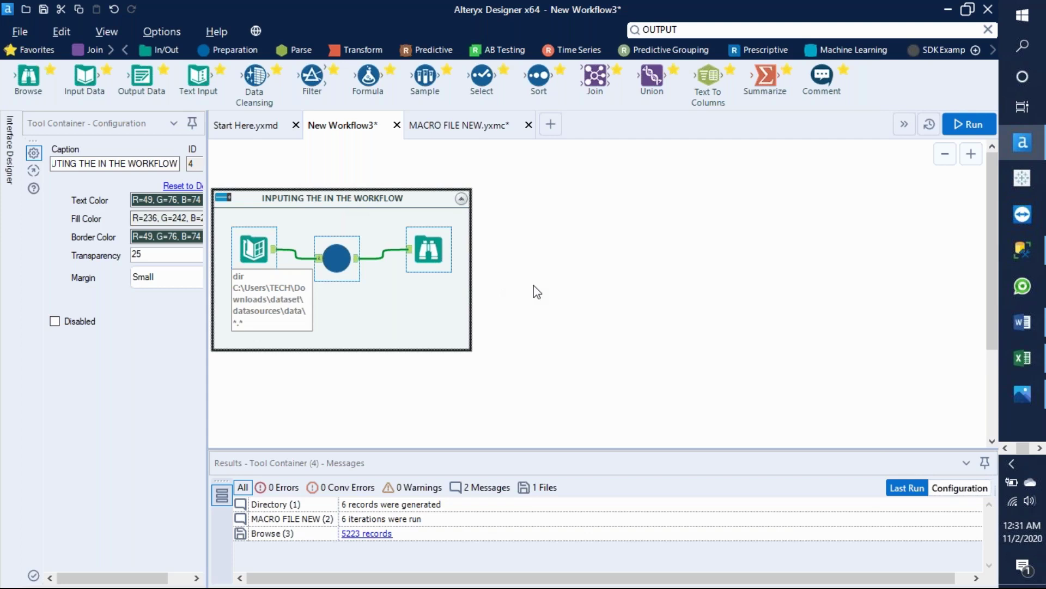
Examine the records output by the macro across their columns and down through the later rows
click(408, 255)
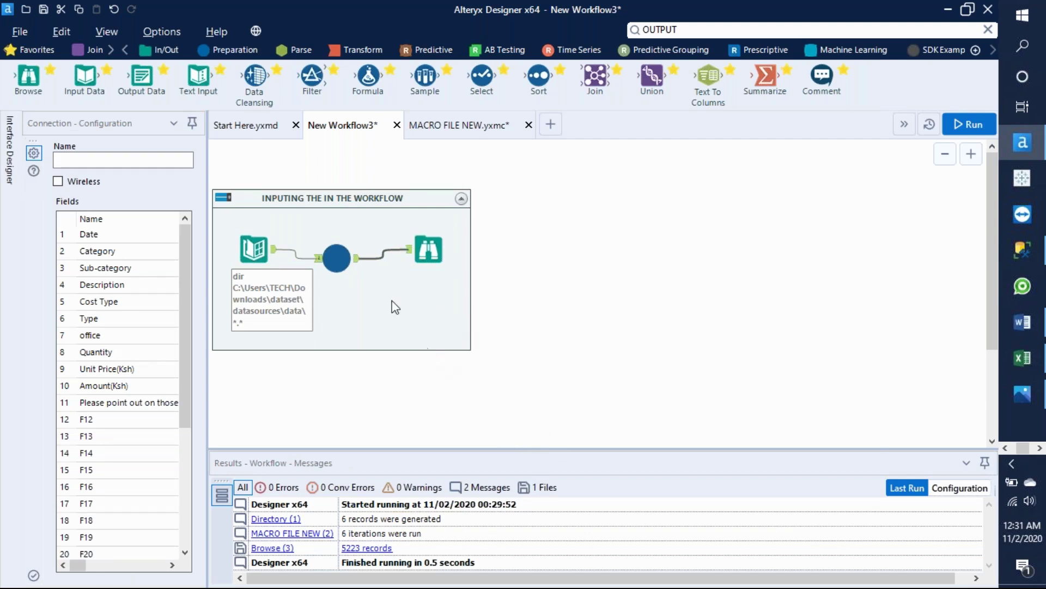
click(359, 263)
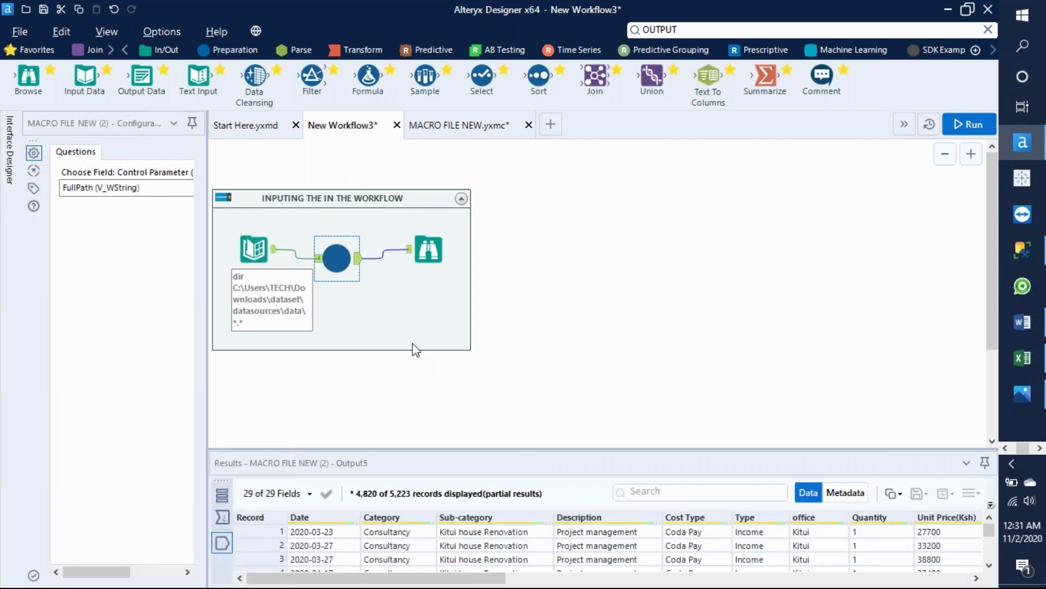
drag(491, 449, 500, 188)
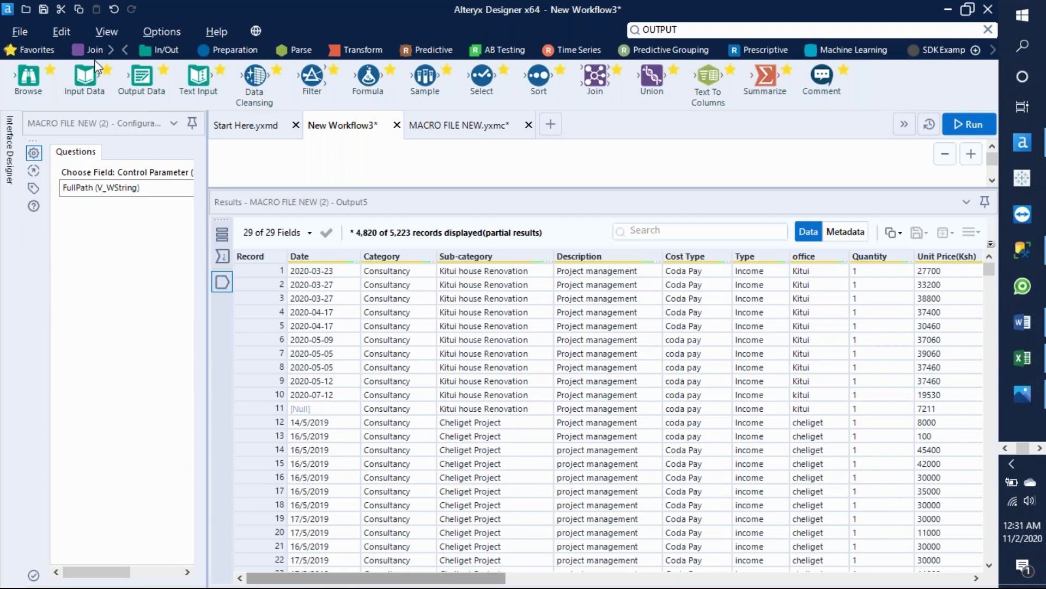
click(494, 570)
drag(493, 576, 1027, 567)
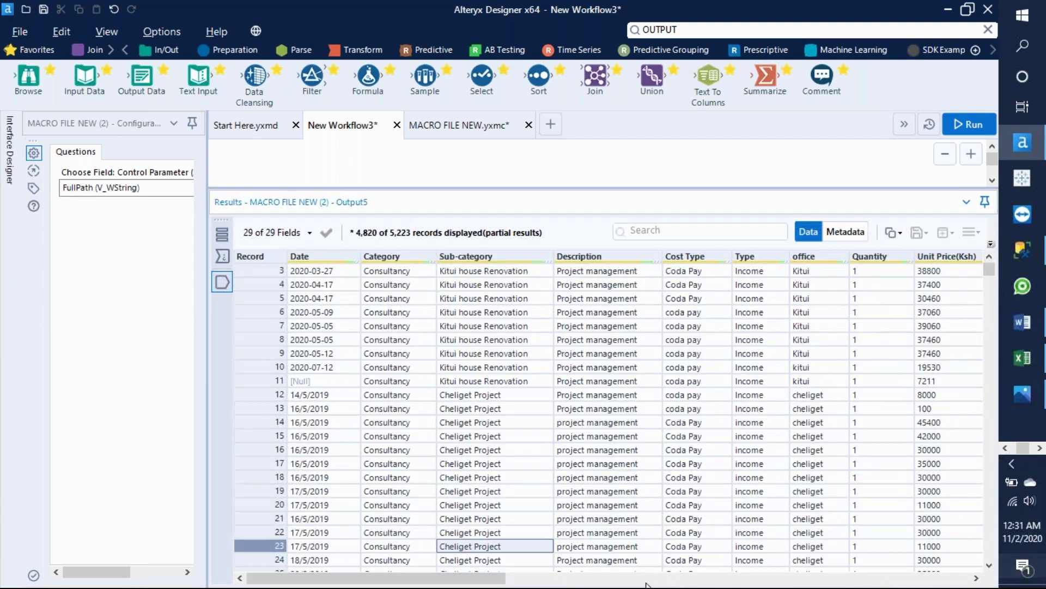
drag(456, 585, 811, 585)
scroll(798, 395, left, 10)
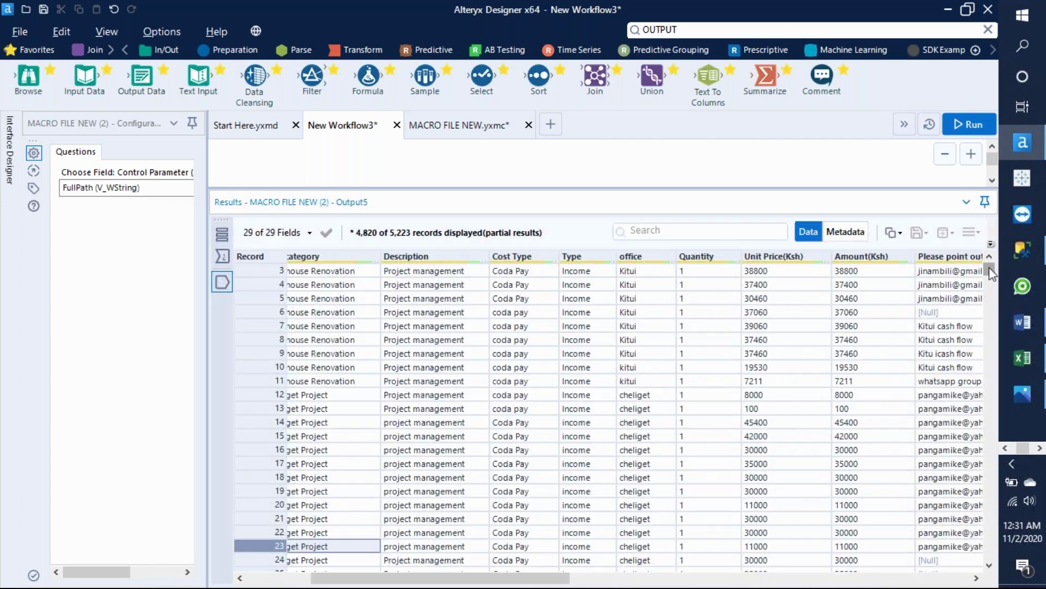
drag(989, 267, 971, 529)
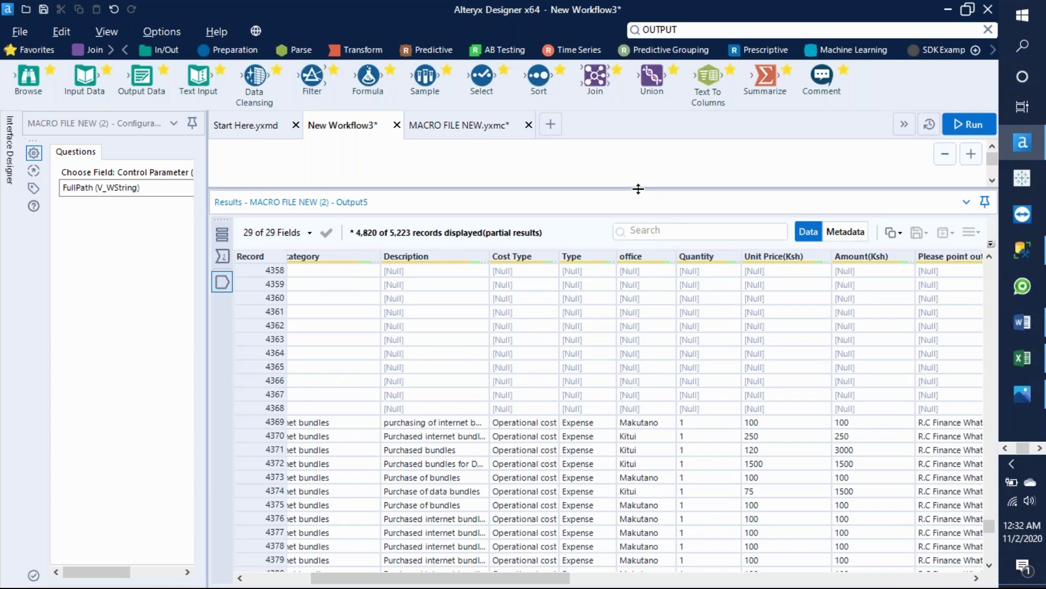
drag(638, 189, 608, 388)
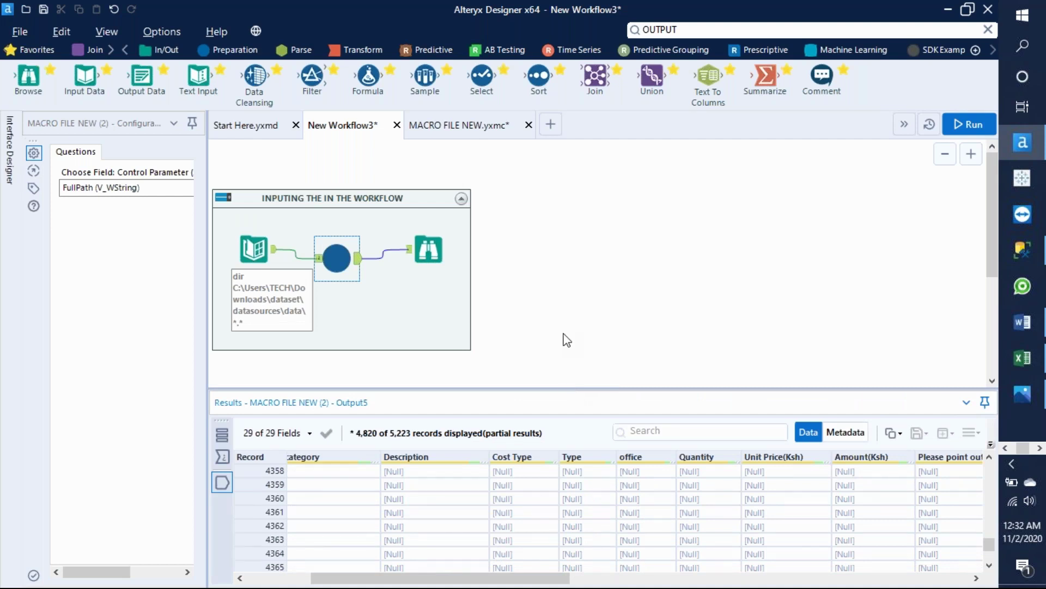
Shift the container slightly up the canvas and add a Select tool beside it, connected to the macro's output
click(404, 193)
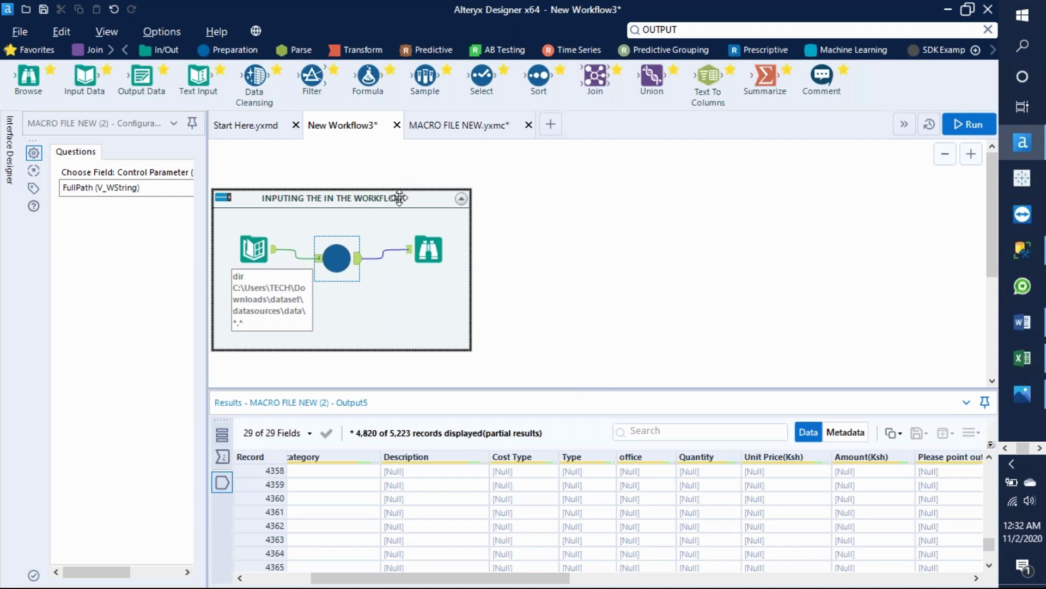
drag(401, 192, 394, 188)
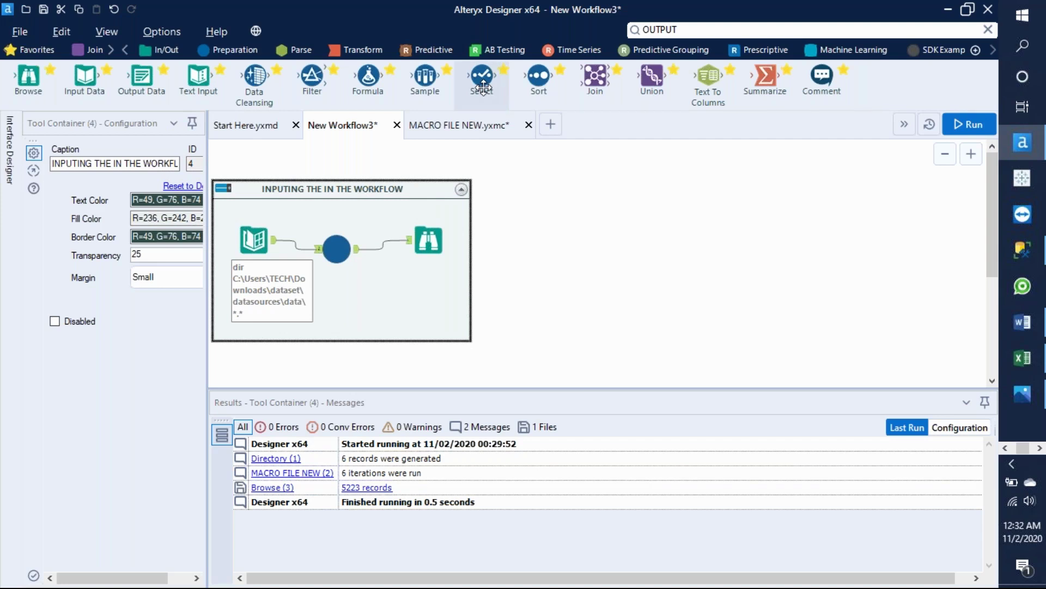
mouse_move(482, 86)
mouse_down()
mouse_move(523, 253)
mouse_move(512, 255)
mouse_up()
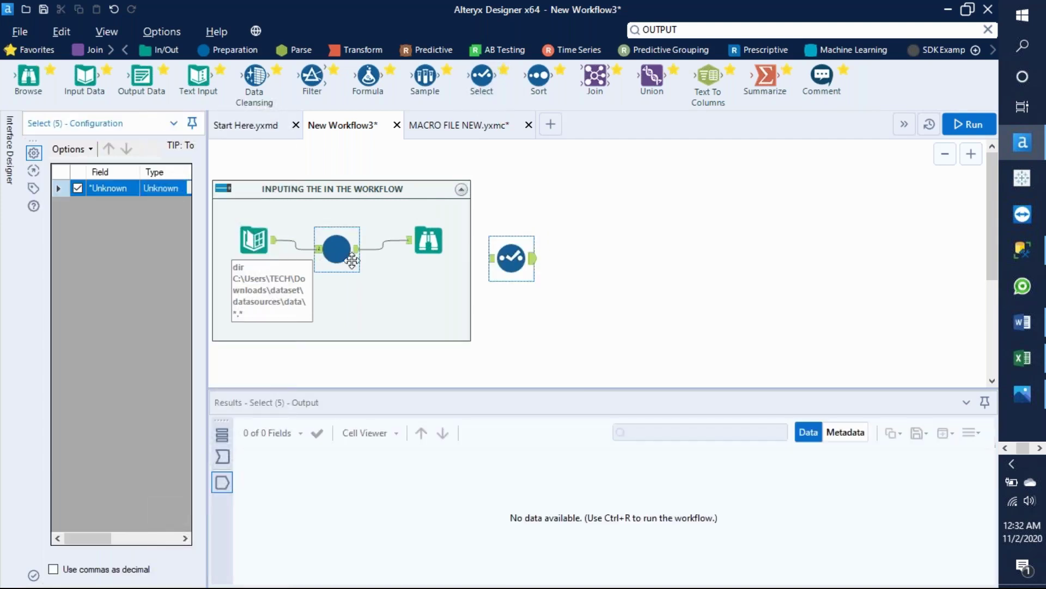
drag(358, 250, 490, 258)
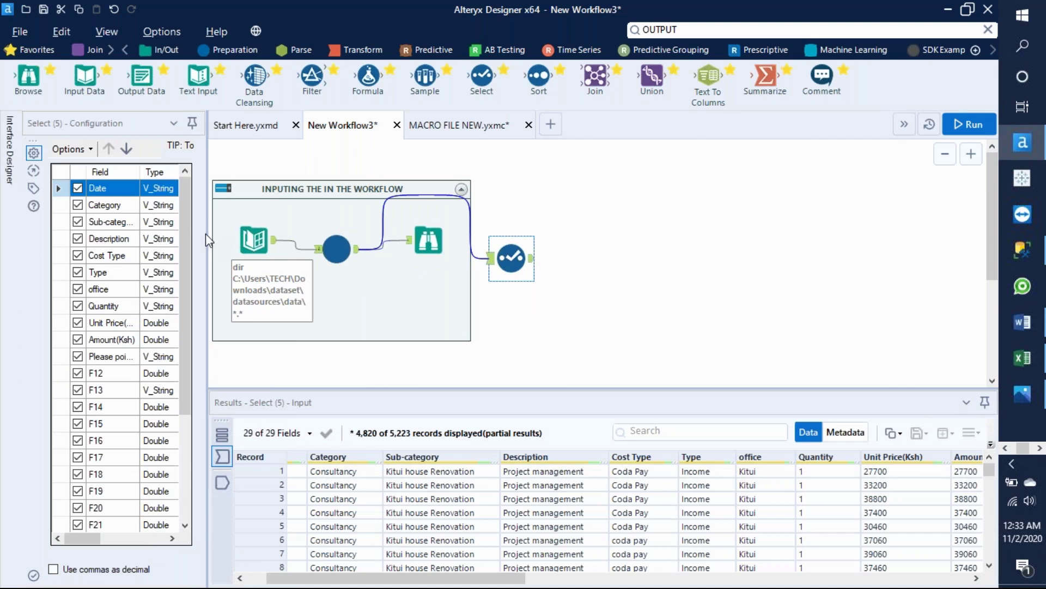
Widen the Select tool's configuration and exclude the fields F12 through F17
drag(207, 233, 426, 257)
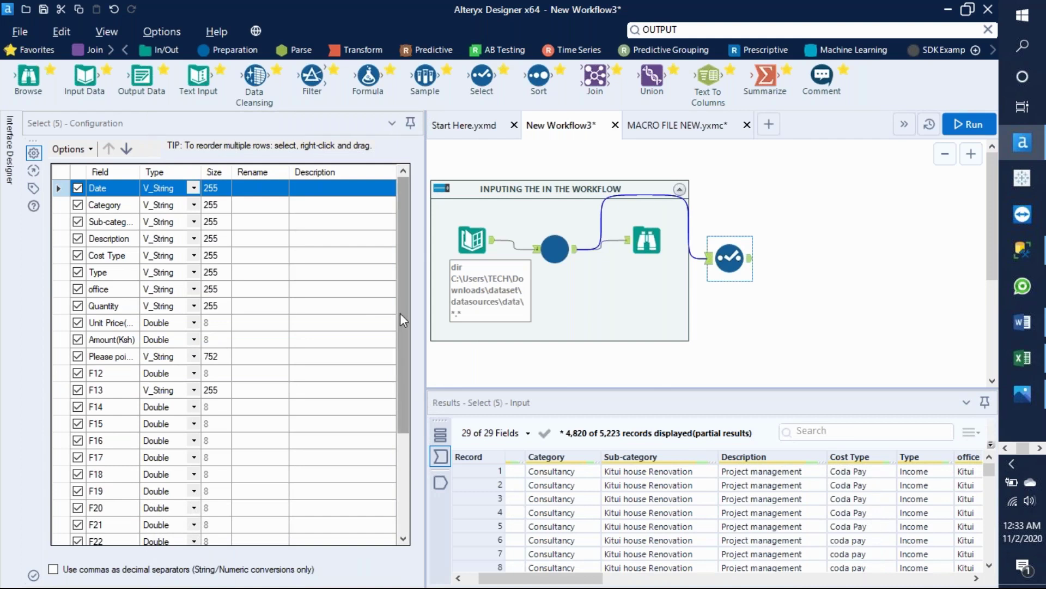
drag(401, 313, 397, 396)
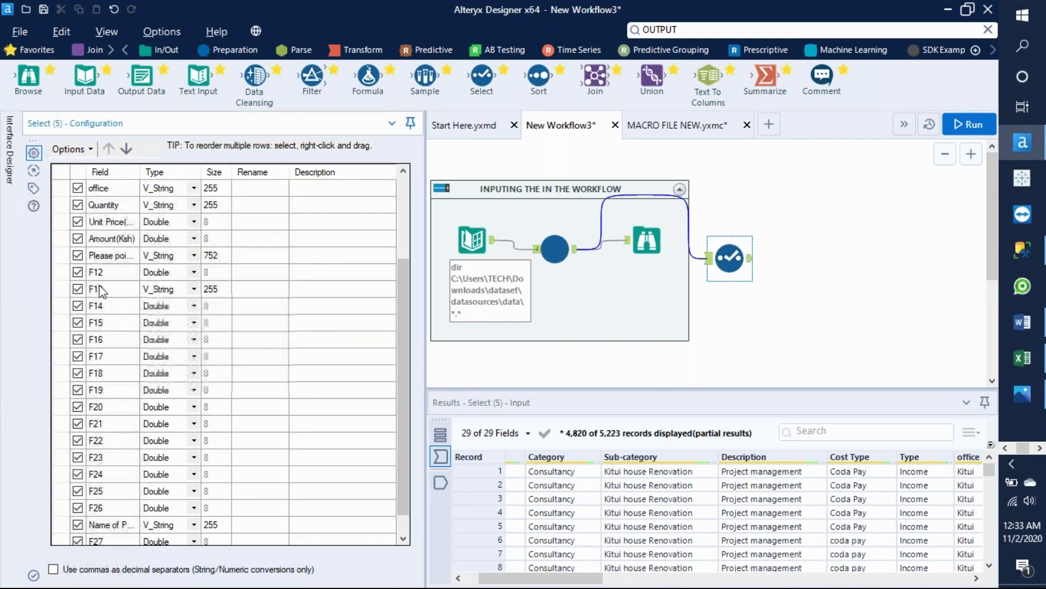
click(78, 274)
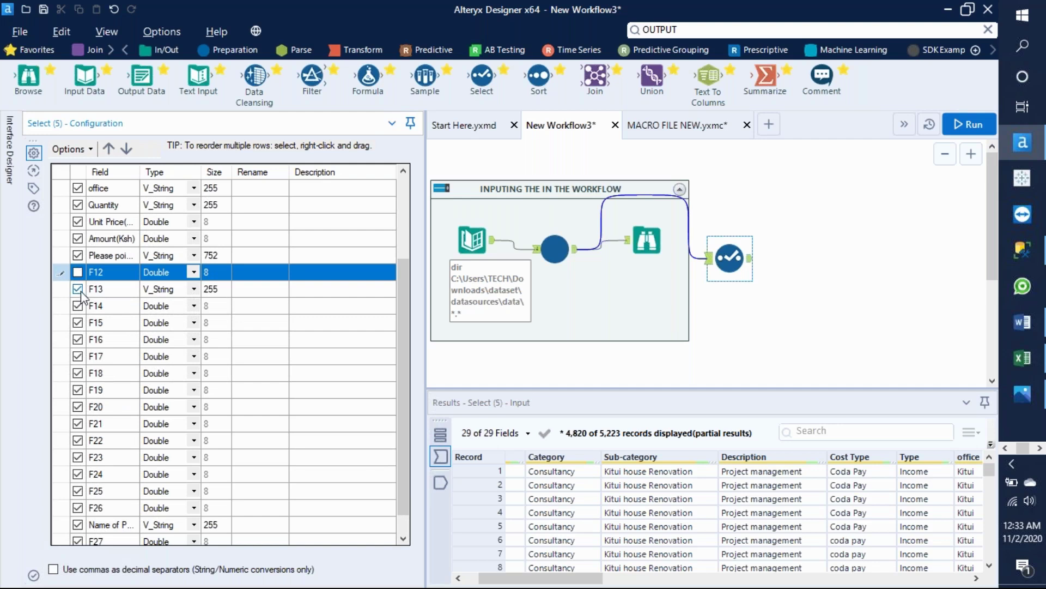
click(77, 289)
click(77, 306)
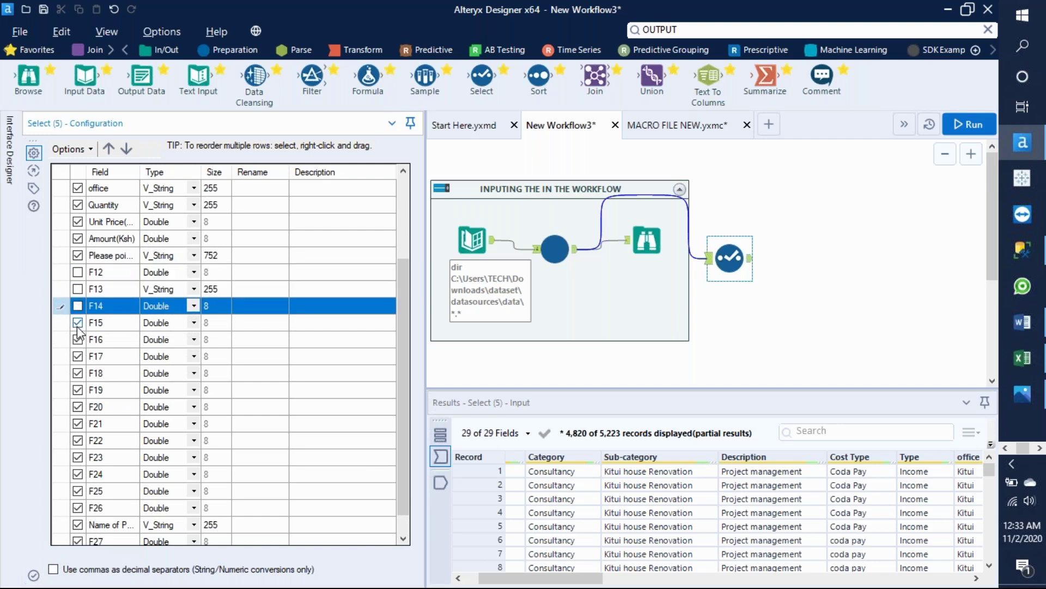
click(78, 323)
drag(78, 339, 81, 361)
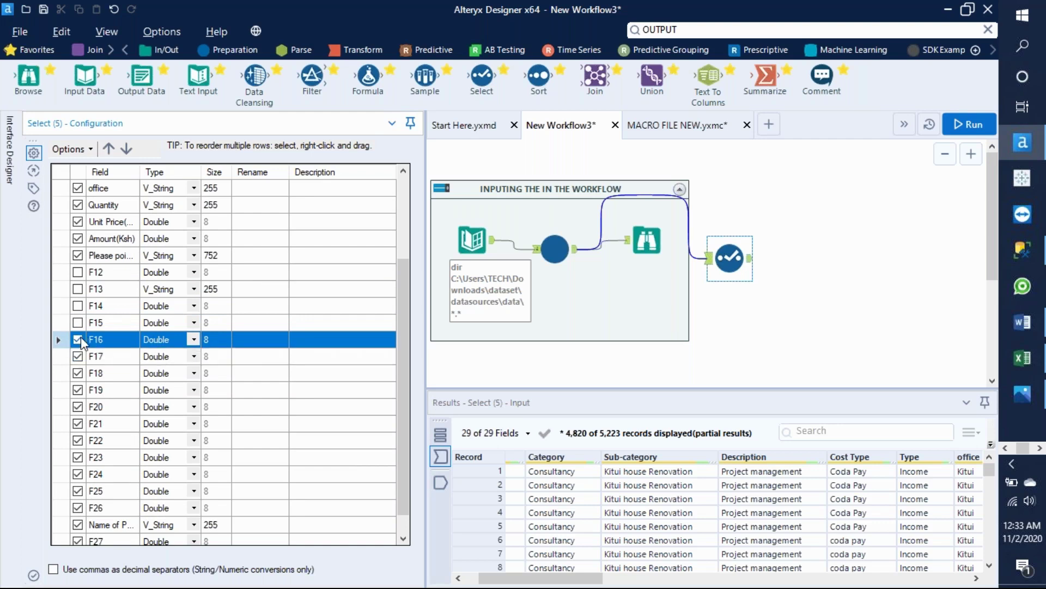
click(78, 339)
click(78, 356)
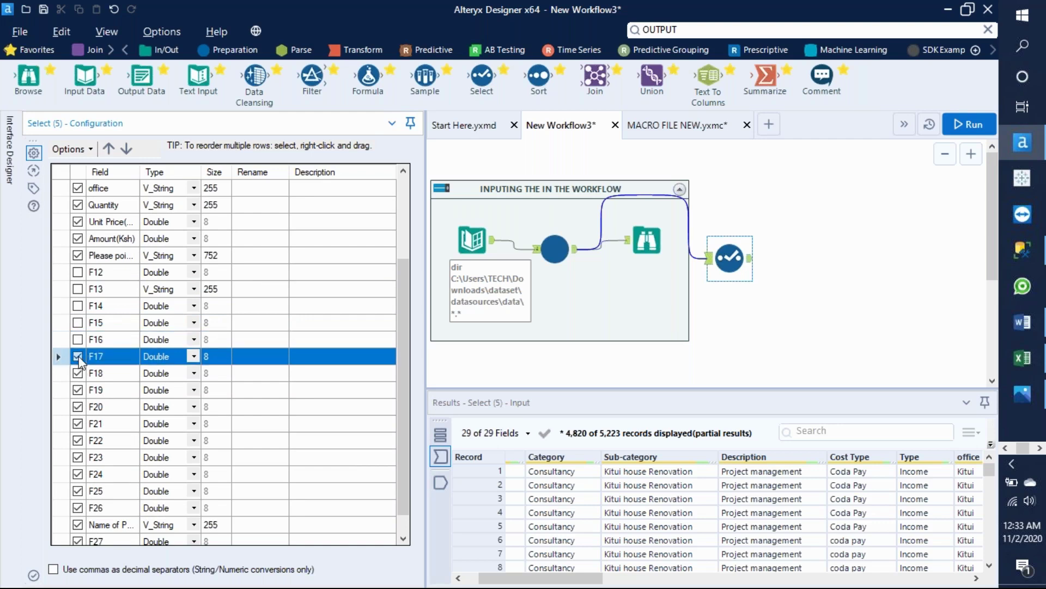
Switch to Photos to check the required columns in REQUIREMENTS.PNG, and return to Alteryx Designer
mouse_move(1023, 394)
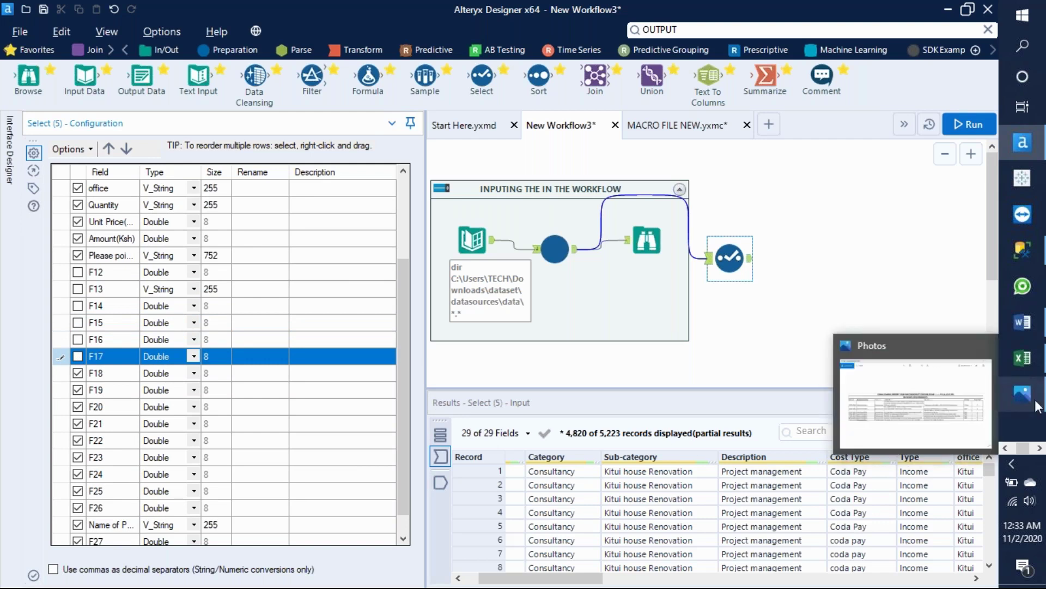
click(872, 390)
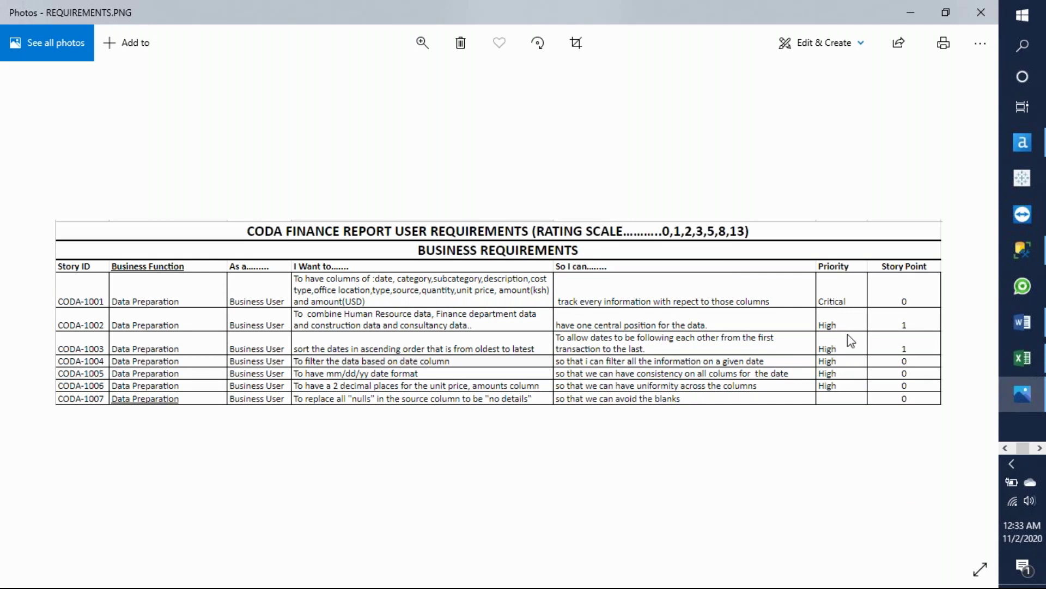
mouse_move(1022, 142)
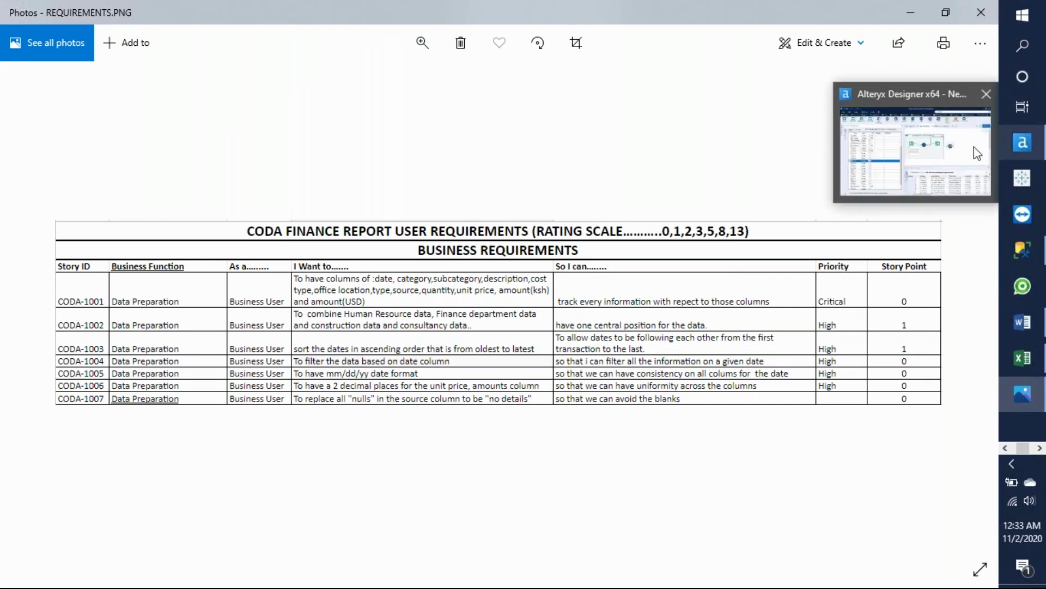
click(957, 155)
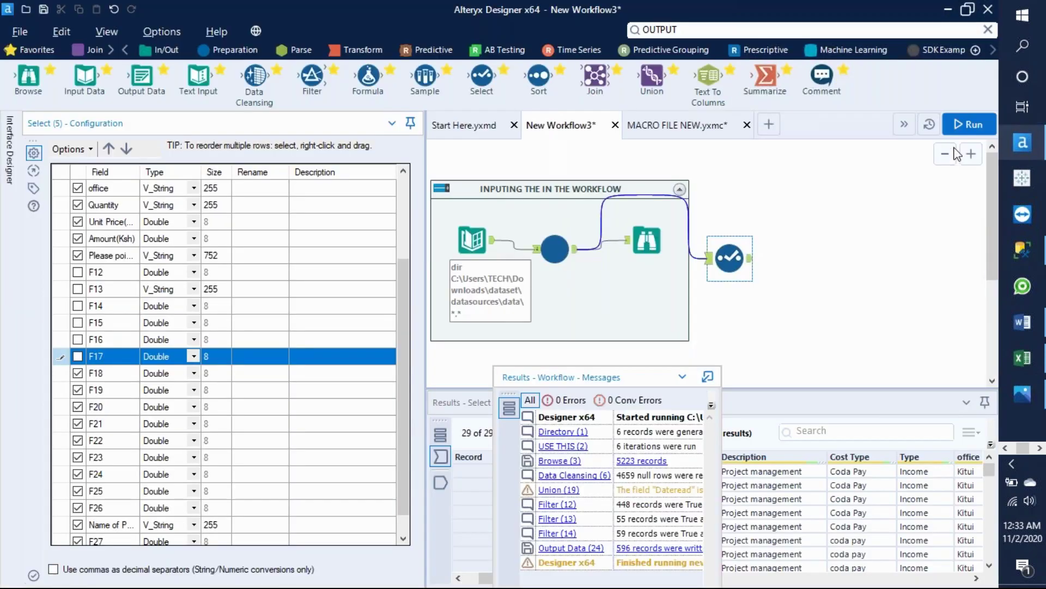
Exclude the fields F18 through F26 in the Select tool
click(78, 374)
click(78, 390)
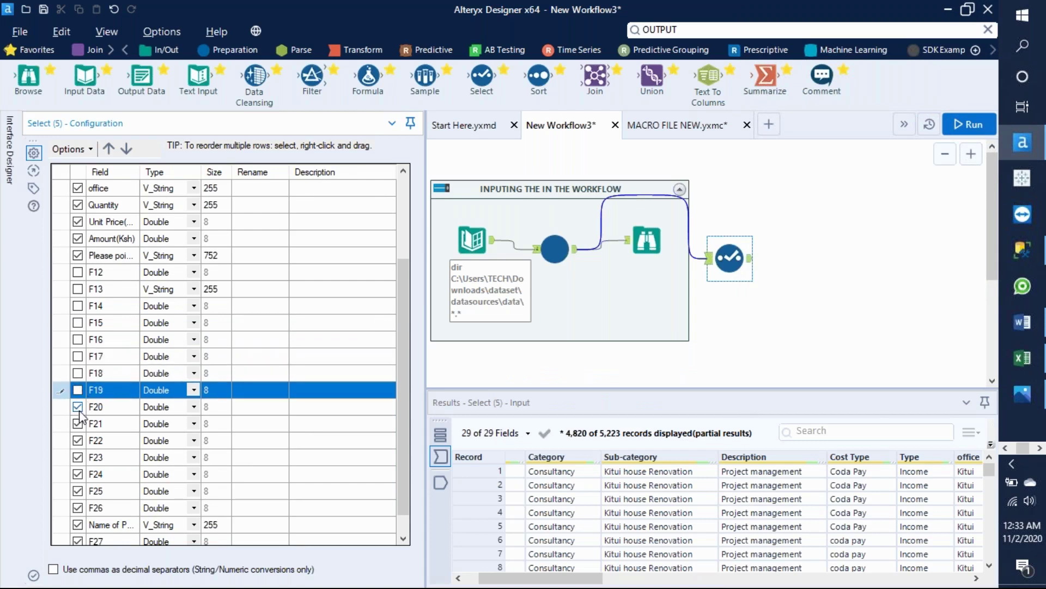
click(78, 406)
click(78, 424)
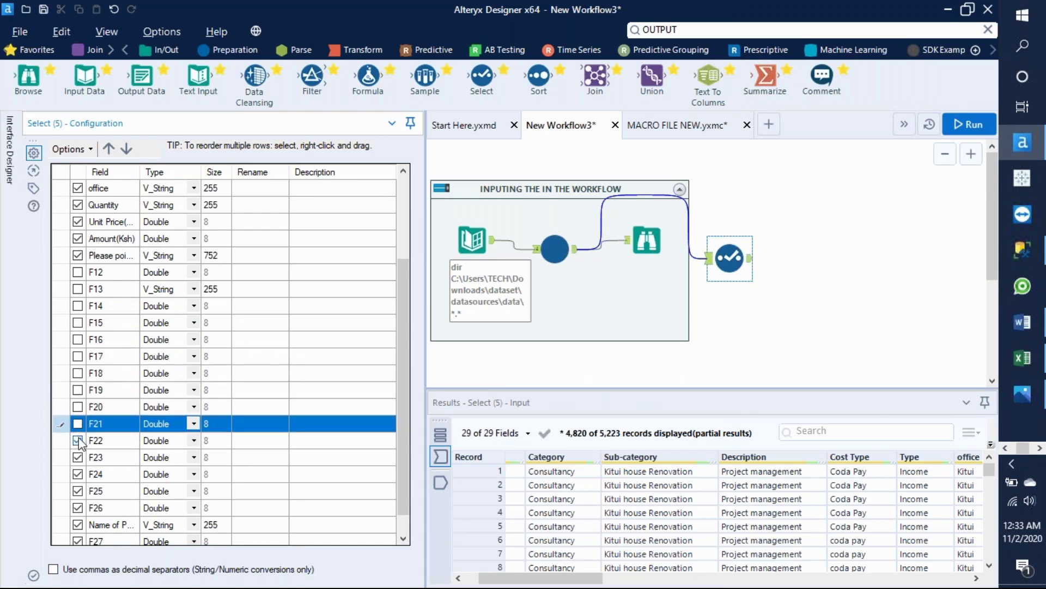
click(78, 440)
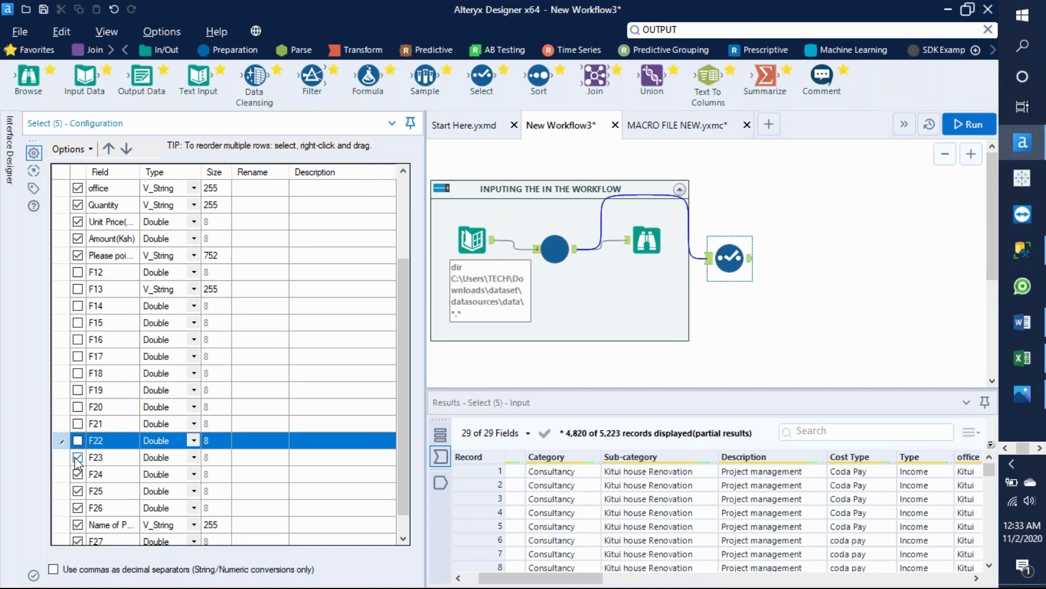
click(78, 457)
click(78, 474)
click(78, 492)
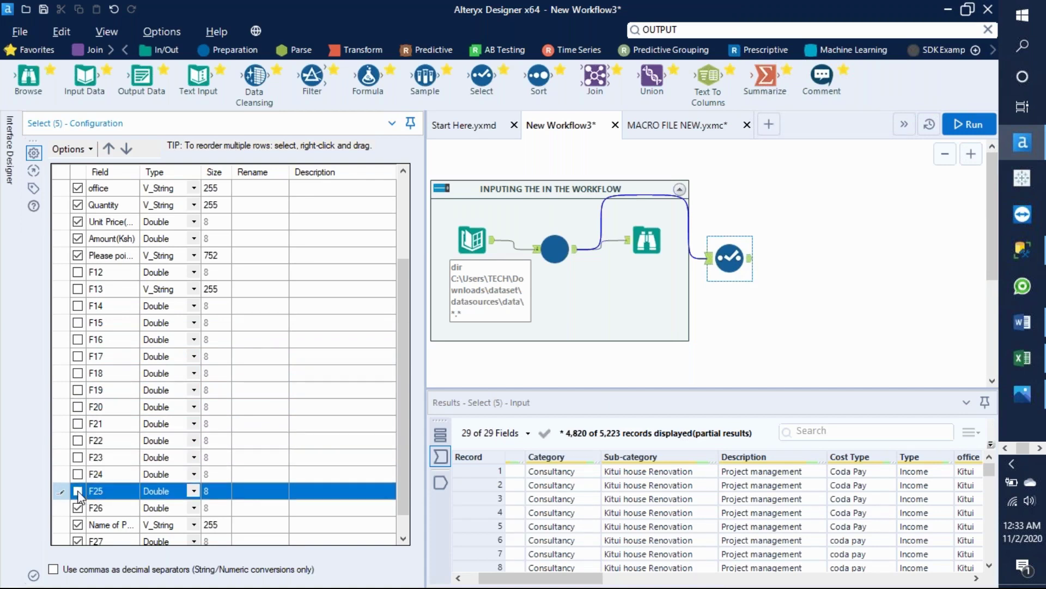
click(78, 508)
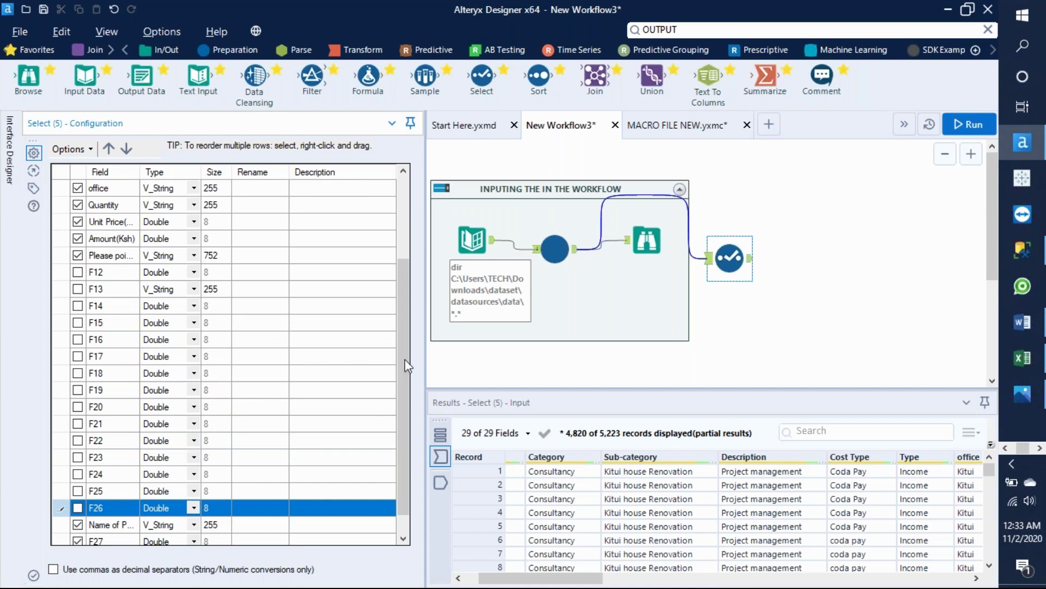
Exclude the Name of Patient, F27, Units and *Unknown fields in the Select tool
drag(401, 362, 401, 428)
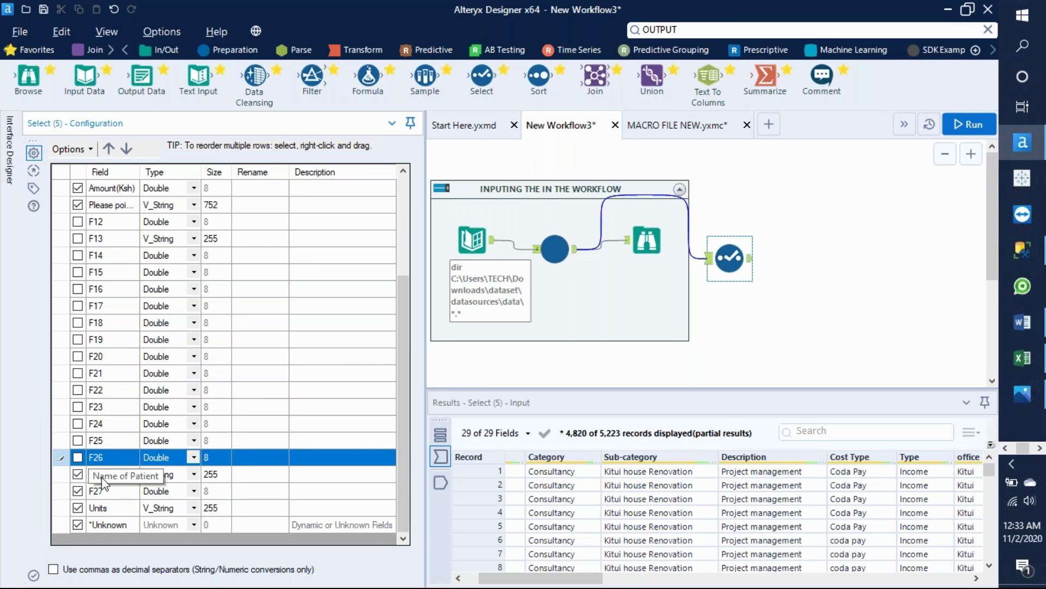
click(78, 475)
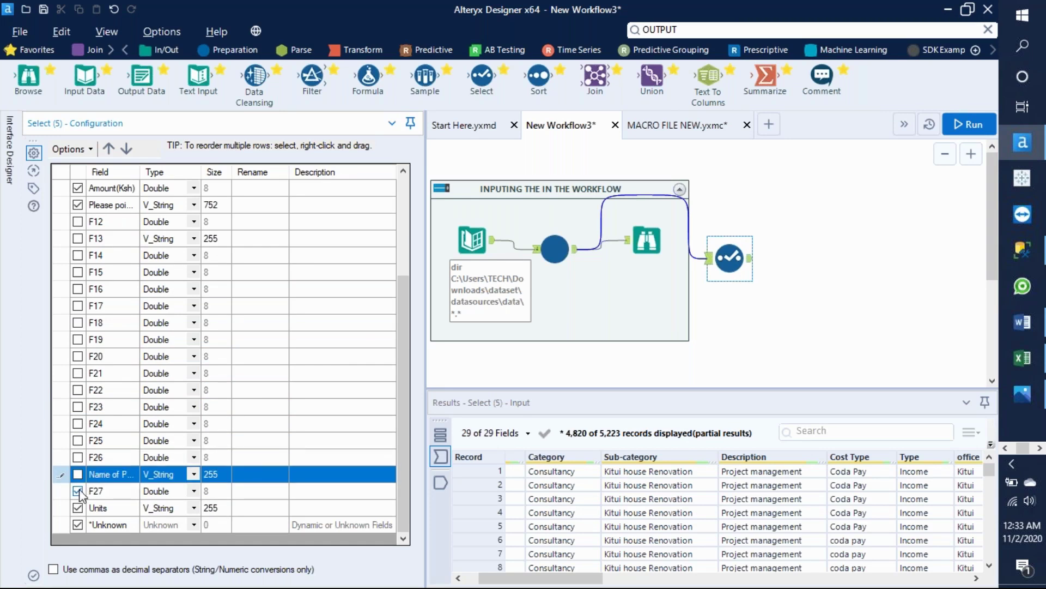
click(78, 491)
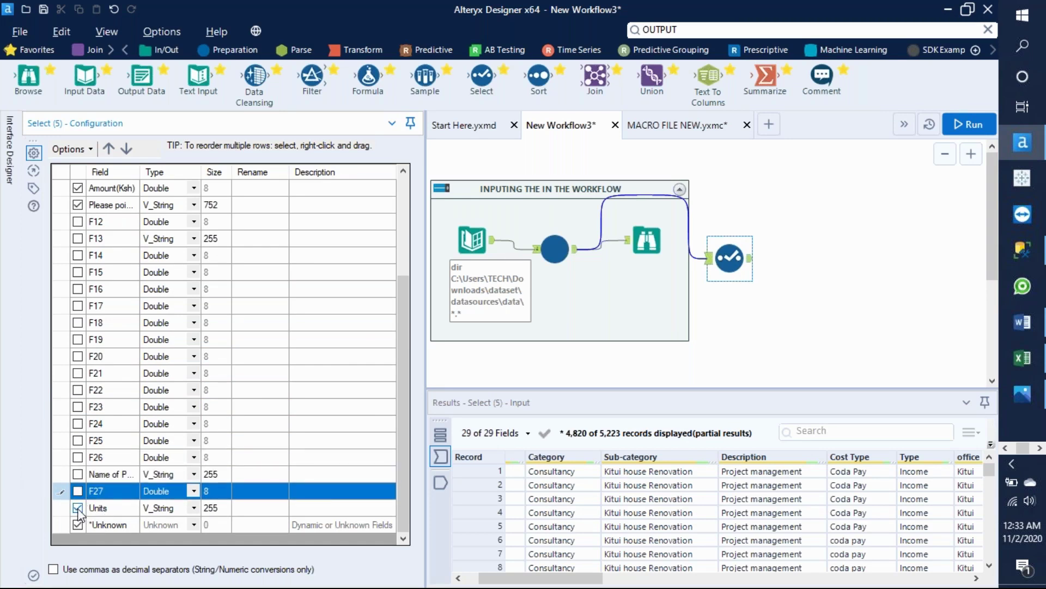
click(78, 508)
click(79, 525)
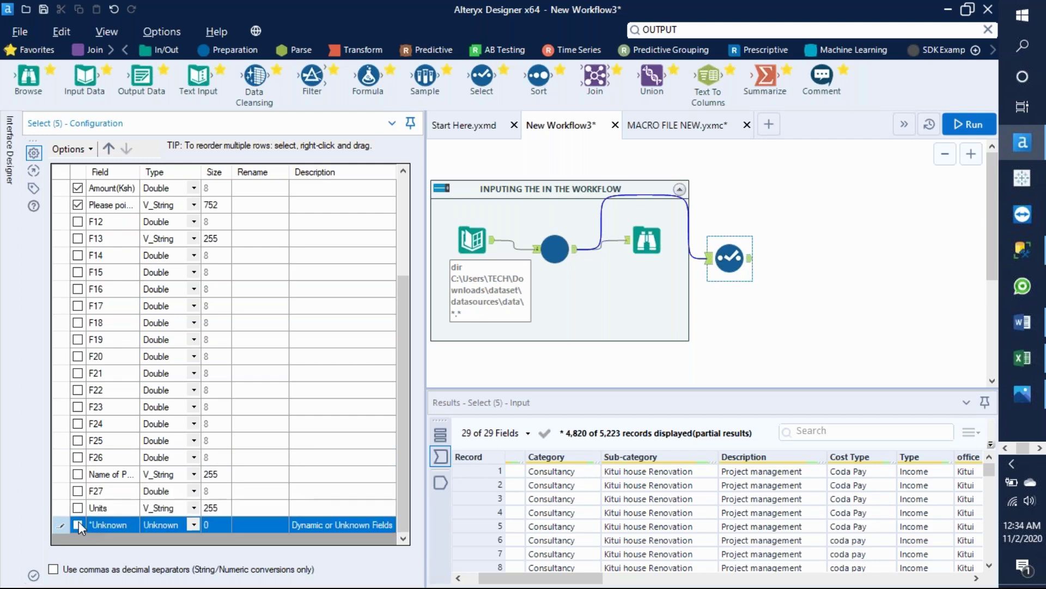
Narrow the configuration area, run the workflow and display the Select tool's output records in an enlarged results view
drag(400, 406, 406, 268)
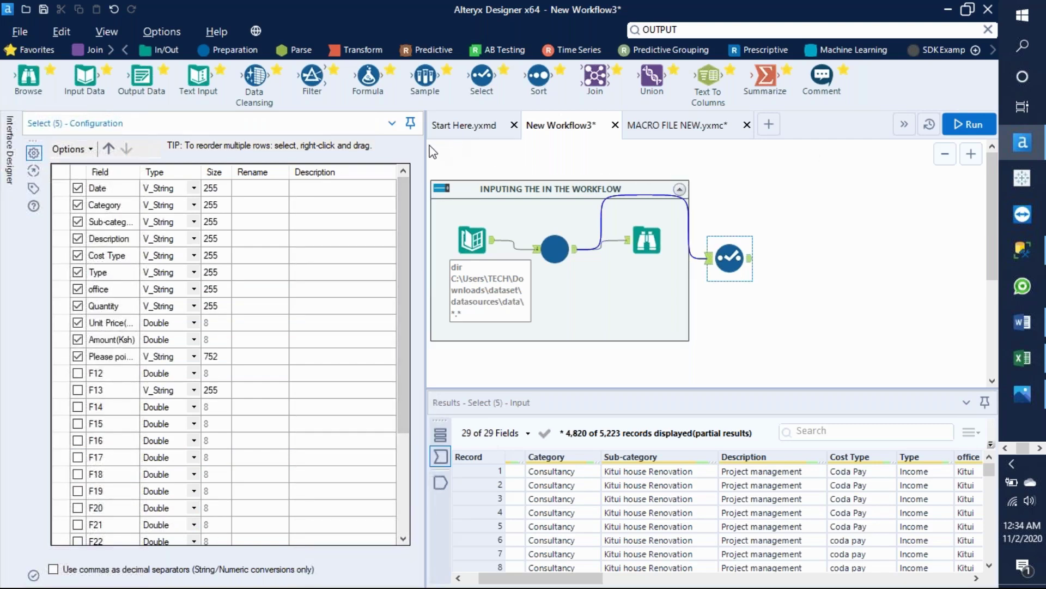
drag(425, 144, 255, 145)
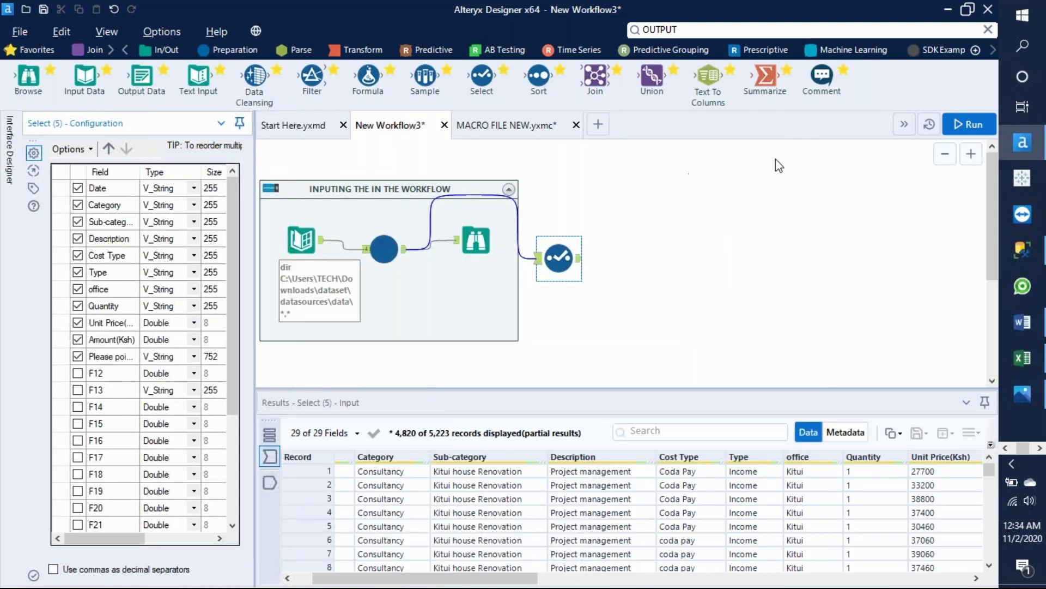
click(970, 125)
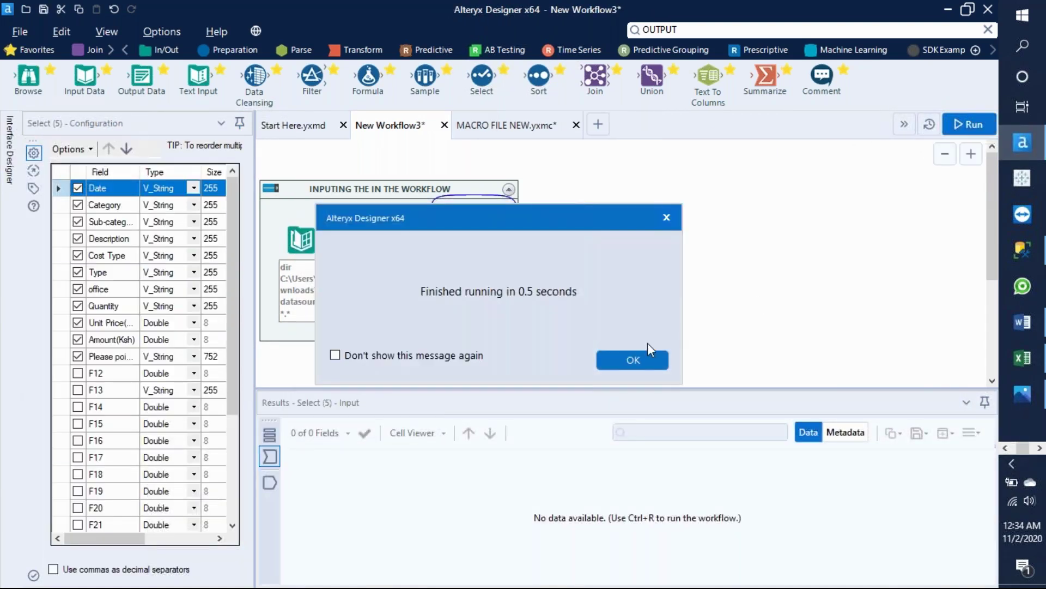
click(641, 352)
click(580, 271)
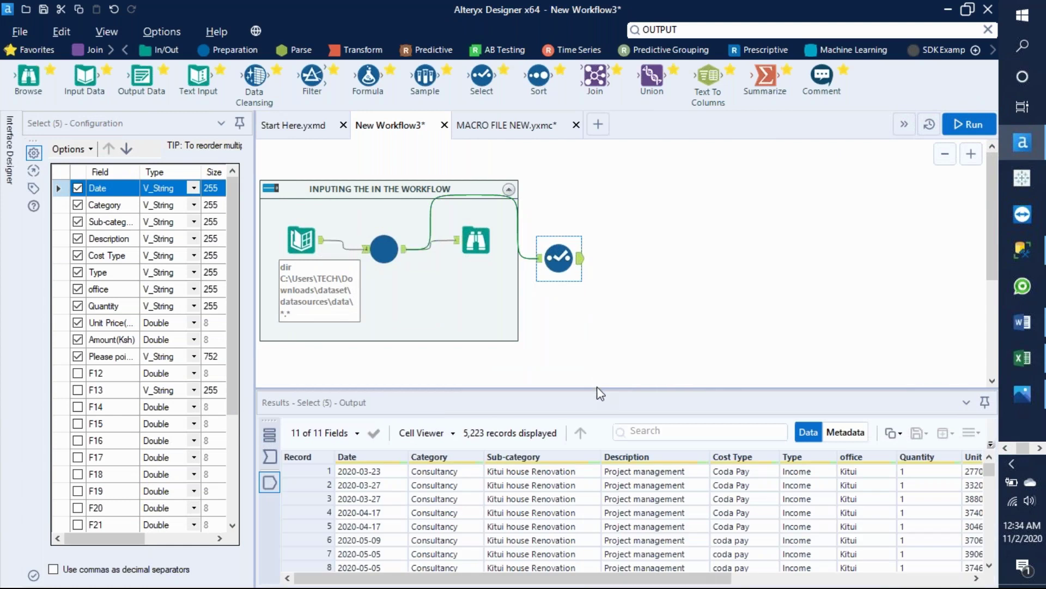
drag(594, 384, 545, 286)
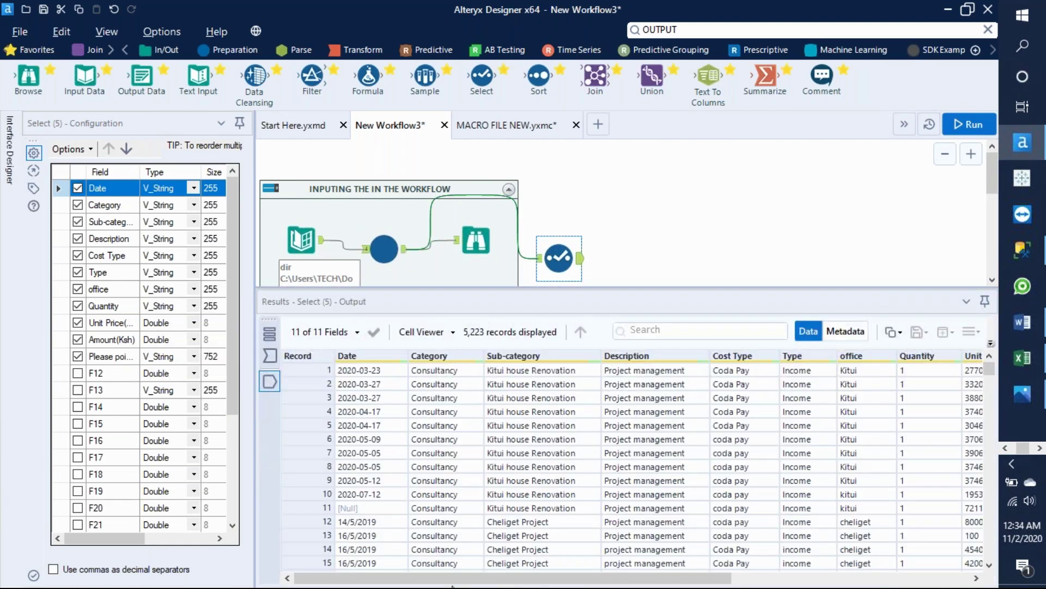
Check the Select tool's output columns through to the last one, and connect a Data Cleansing tool after the Select tool
drag(511, 581, 751, 579)
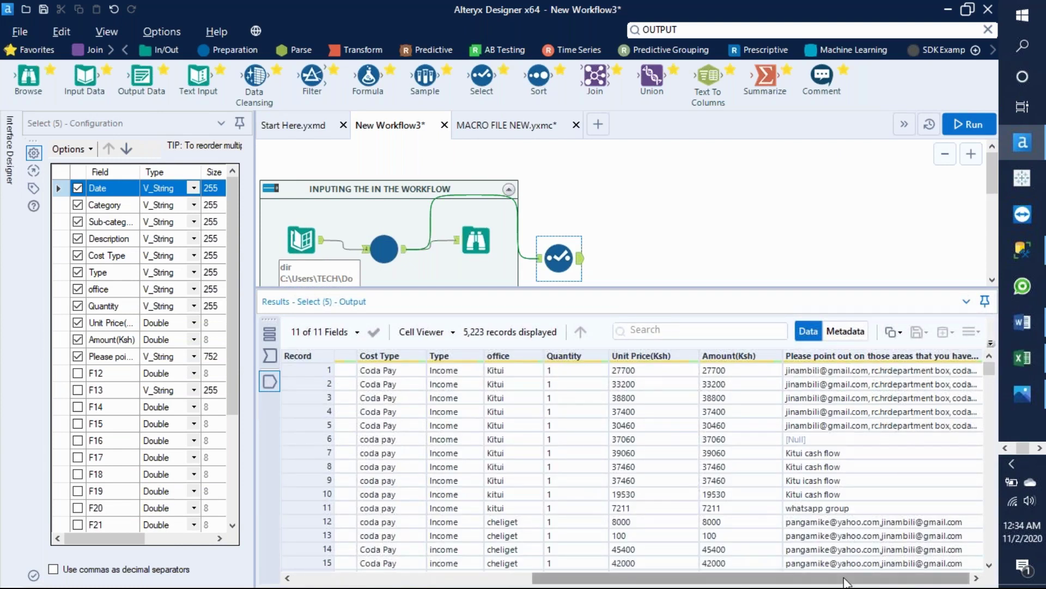
drag(844, 580, 586, 586)
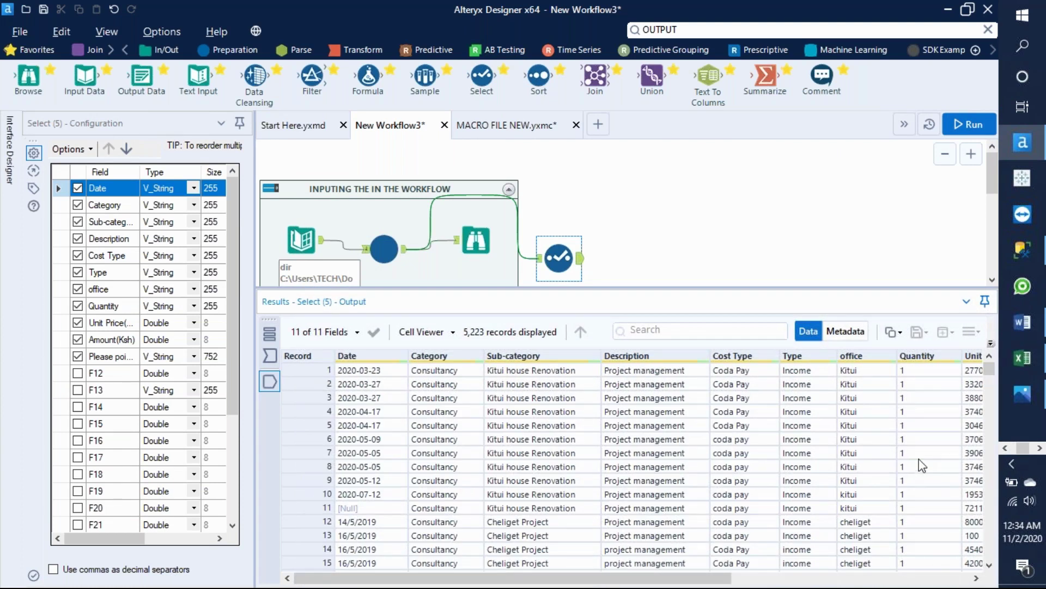
mouse_move(987, 365)
mouse_down()
mouse_move(993, 457)
mouse_move(986, 366)
mouse_up()
drag(711, 287, 696, 389)
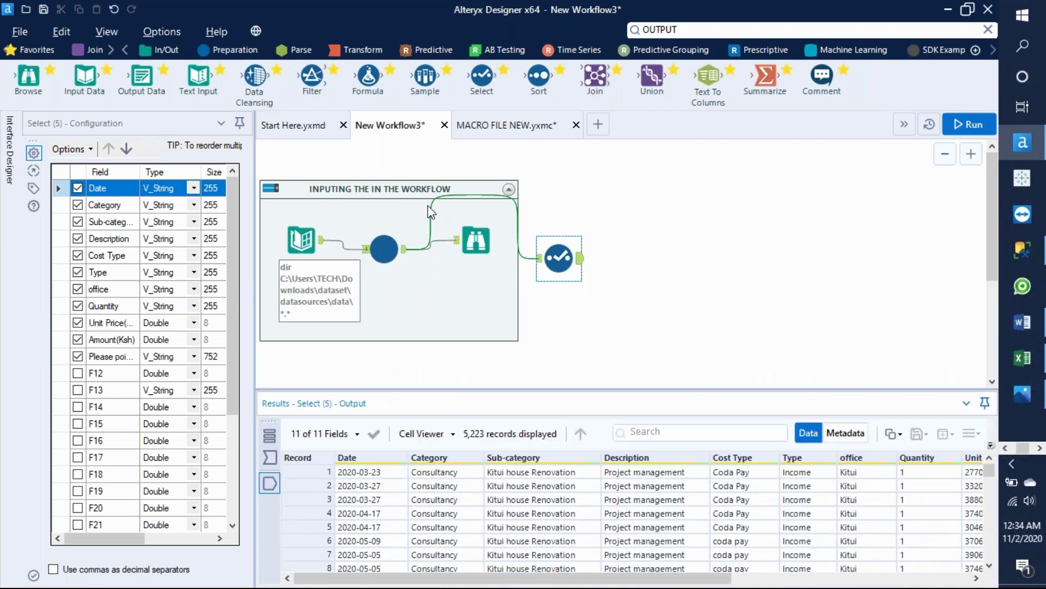
drag(254, 76, 641, 260)
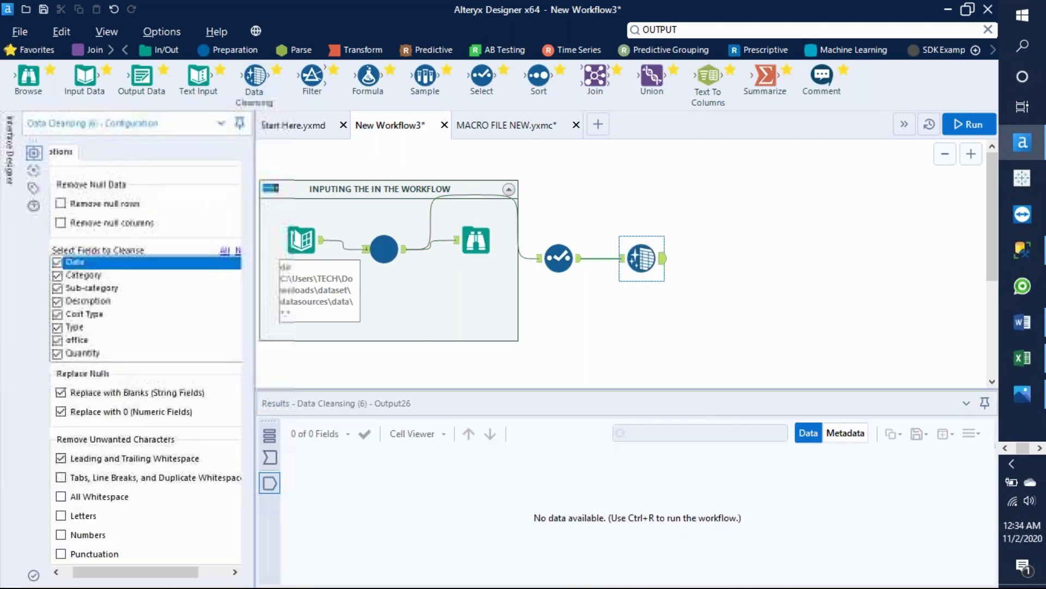
Set Data Cleansing to remove null rows, with blank replacement, zero replacement and leading/trailing whitespace removal turned off
drag(255, 212, 315, 212)
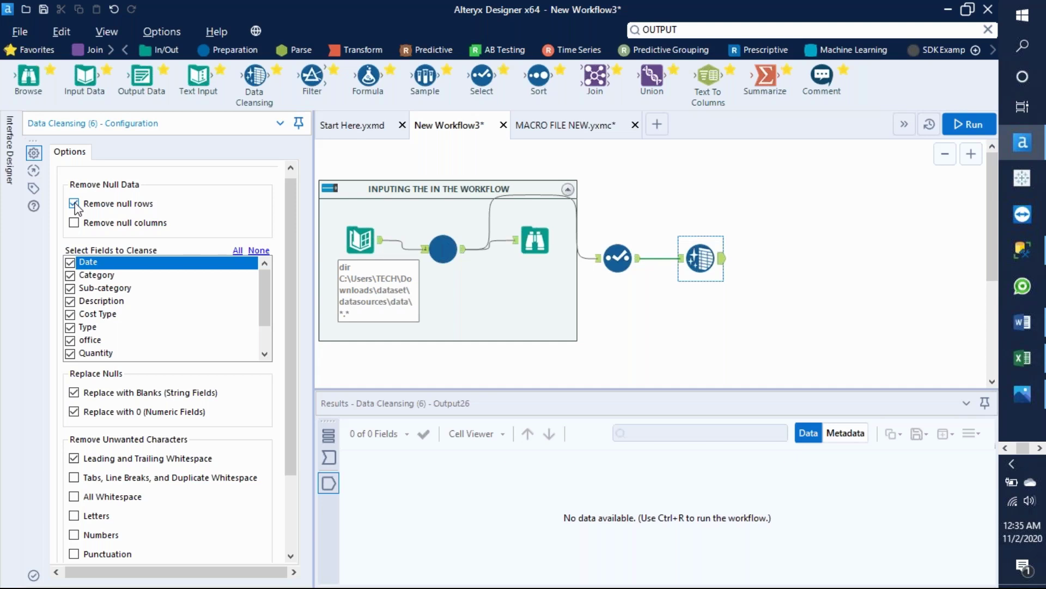
click(74, 393)
click(74, 457)
drag(315, 314, 238, 306)
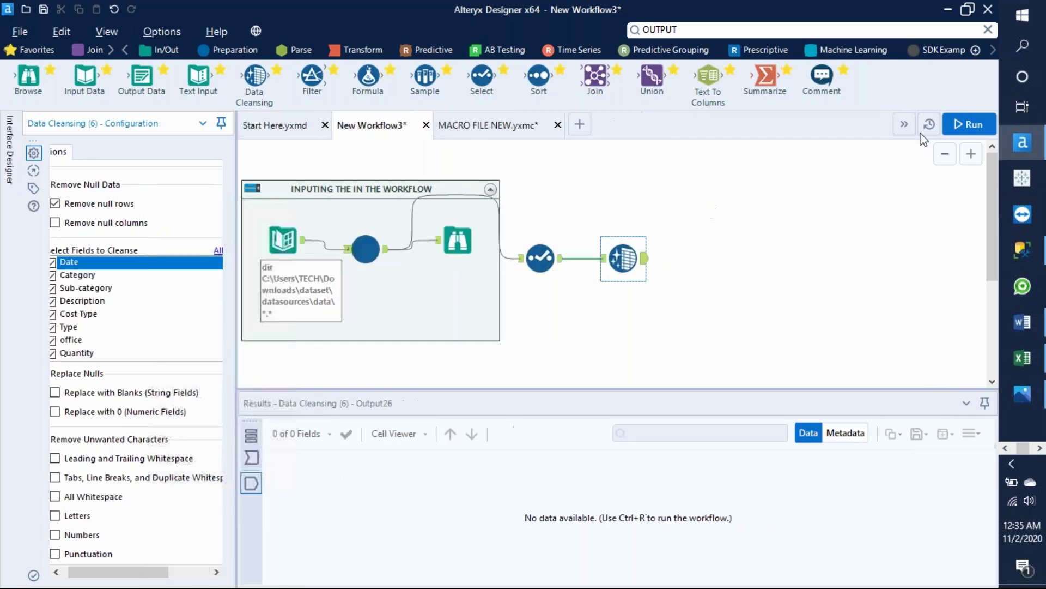
Run the workflow and examine the Data Cleansing output records across all columns in an enlarged results view
click(967, 123)
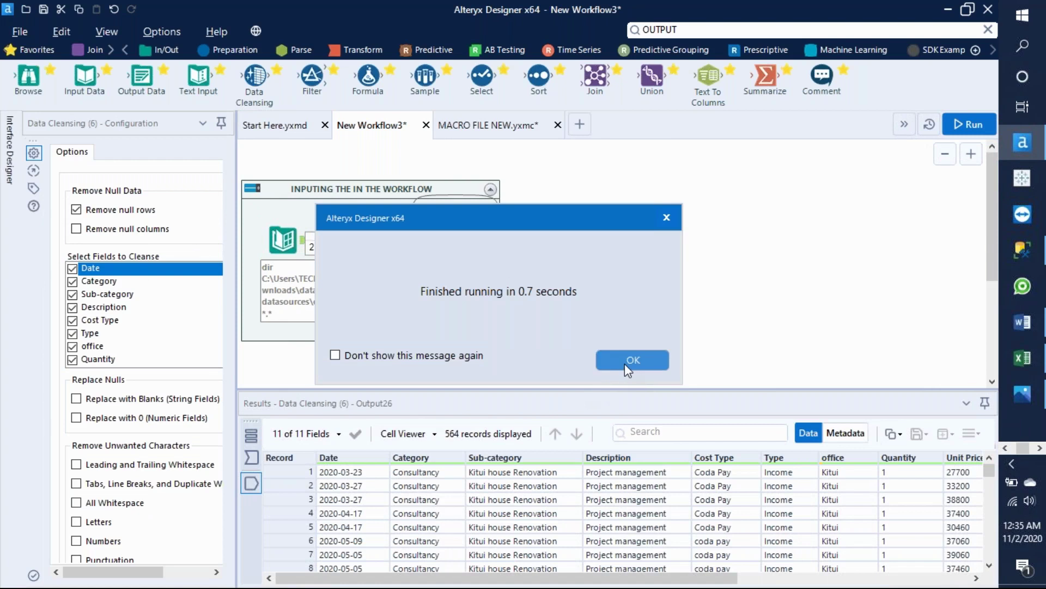
click(625, 364)
drag(640, 389, 637, 217)
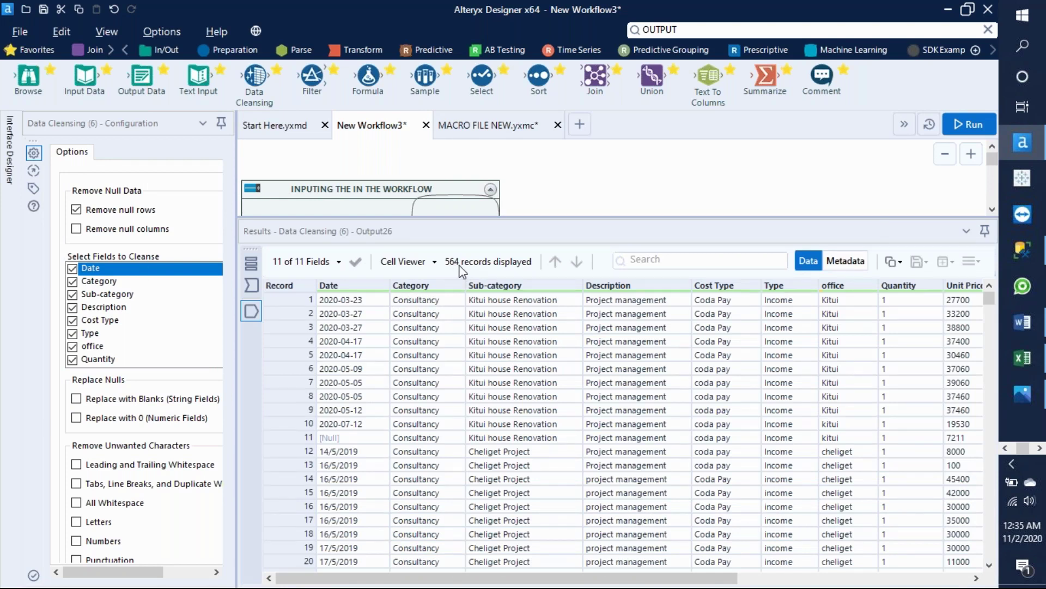
click(990, 301)
mouse_move(989, 303)
mouse_down()
mouse_move(990, 558)
mouse_move(969, 303)
mouse_up()
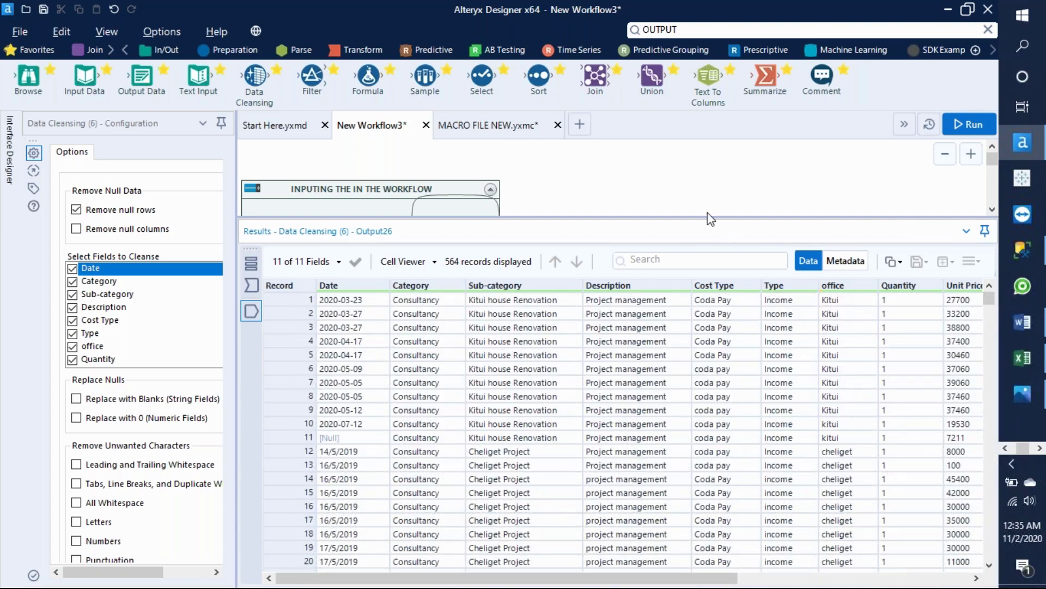
drag(707, 216, 689, 398)
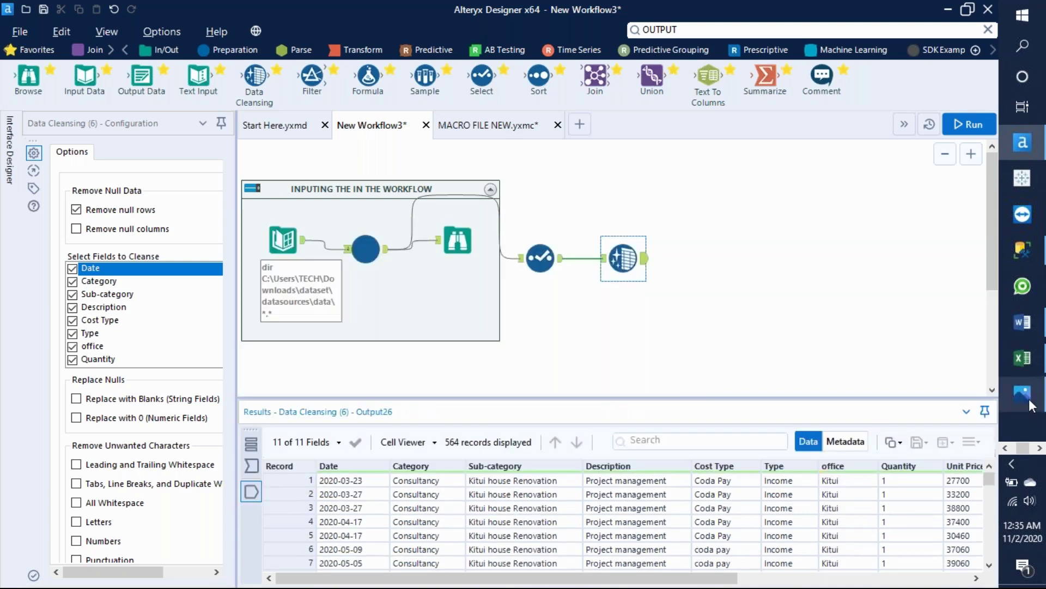
drag(615, 396, 597, 283)
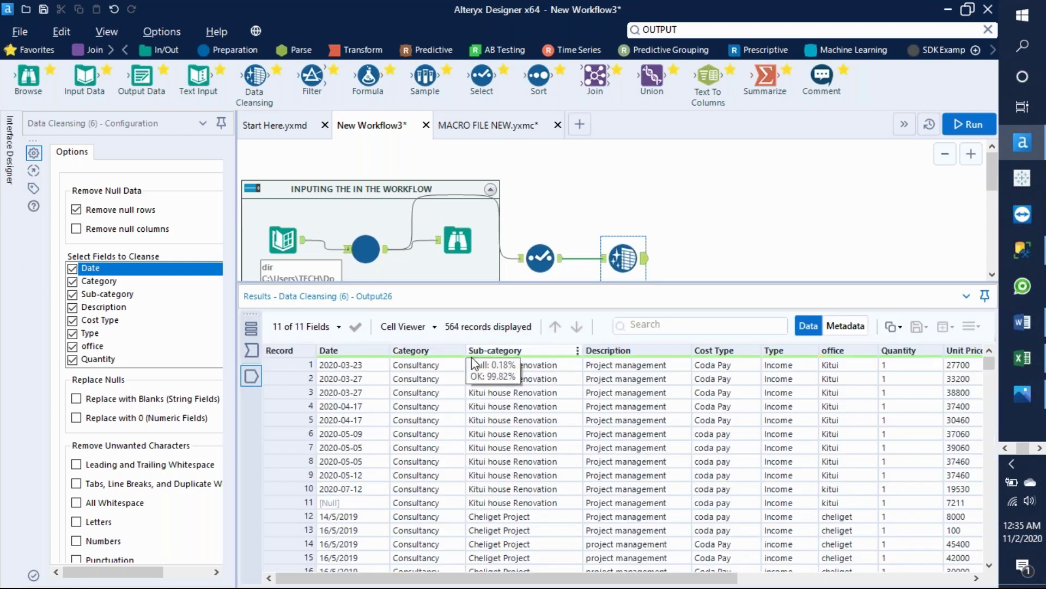
drag(560, 580, 791, 582)
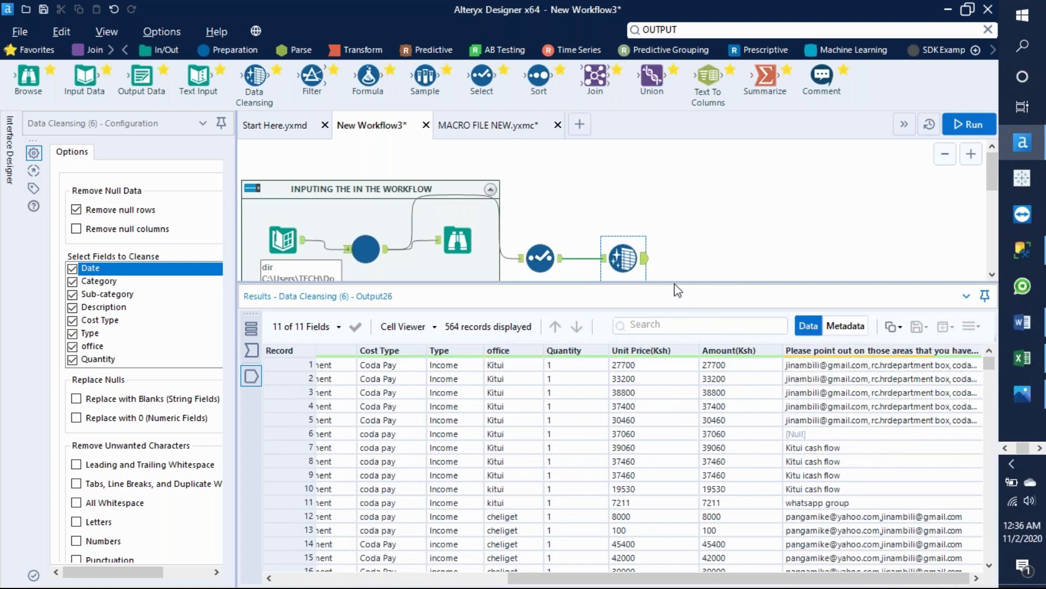
mouse_move(964, 359)
drag(745, 282, 747, 383)
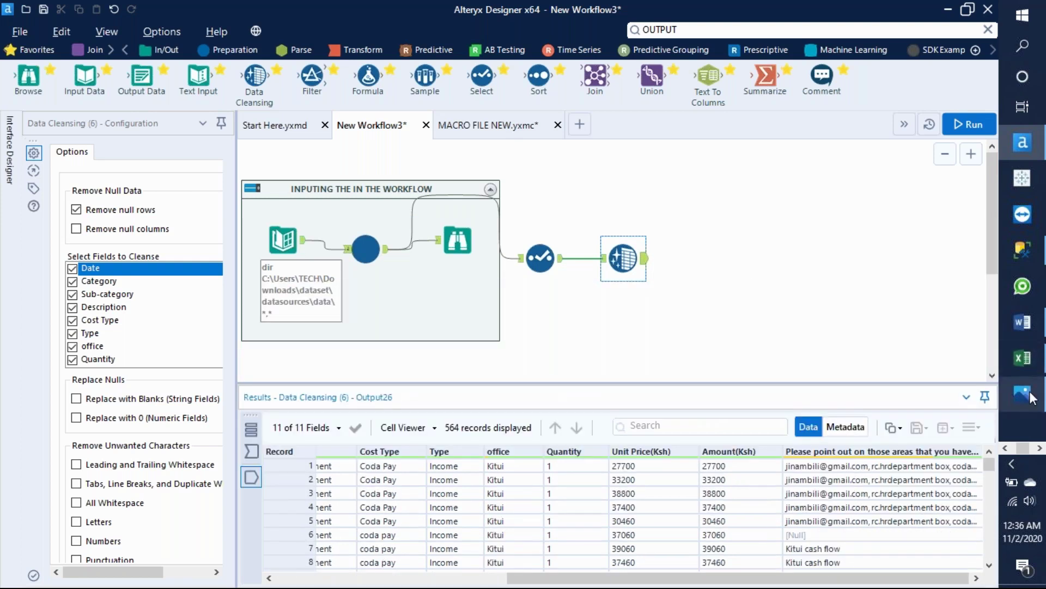
Switch to Photos to review the business requirements in REQUIREMENTS.PNG, return to Alteryx Designer and compare them with the last output columns
mouse_move(1031, 398)
click(915, 401)
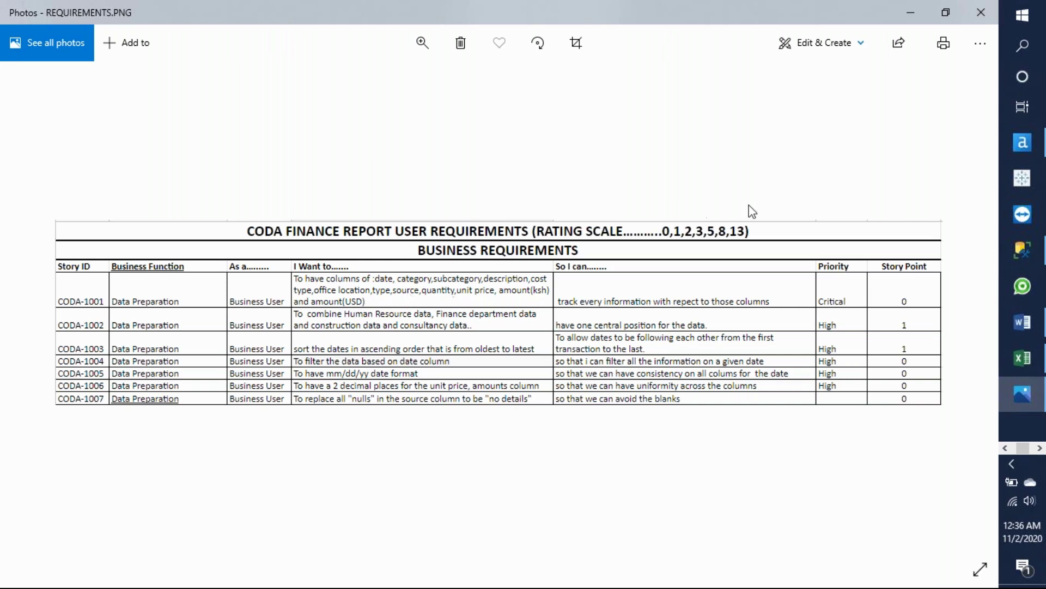
click(1020, 148)
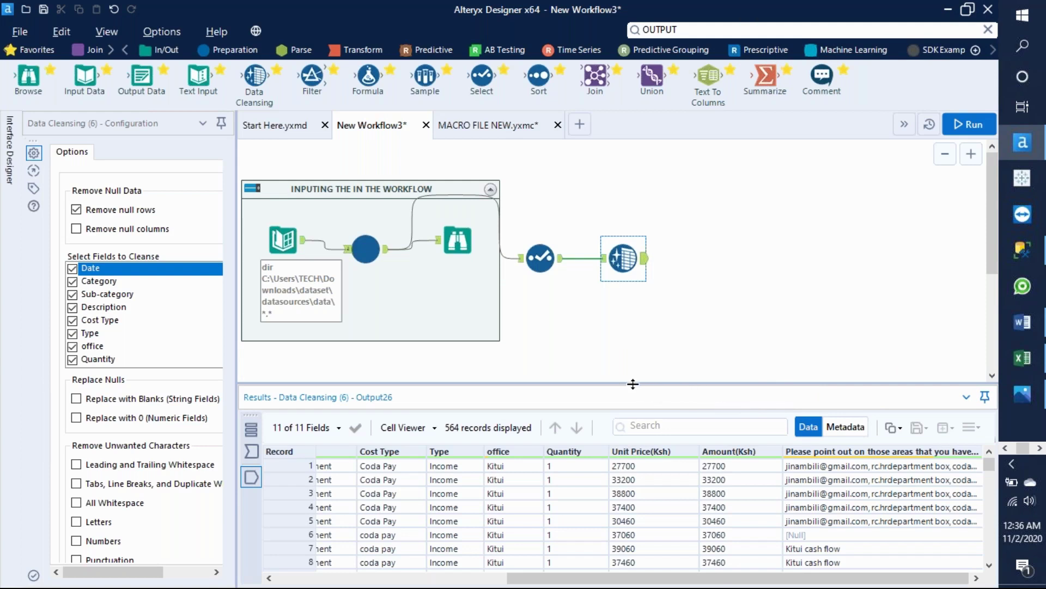
drag(632, 382, 633, 341)
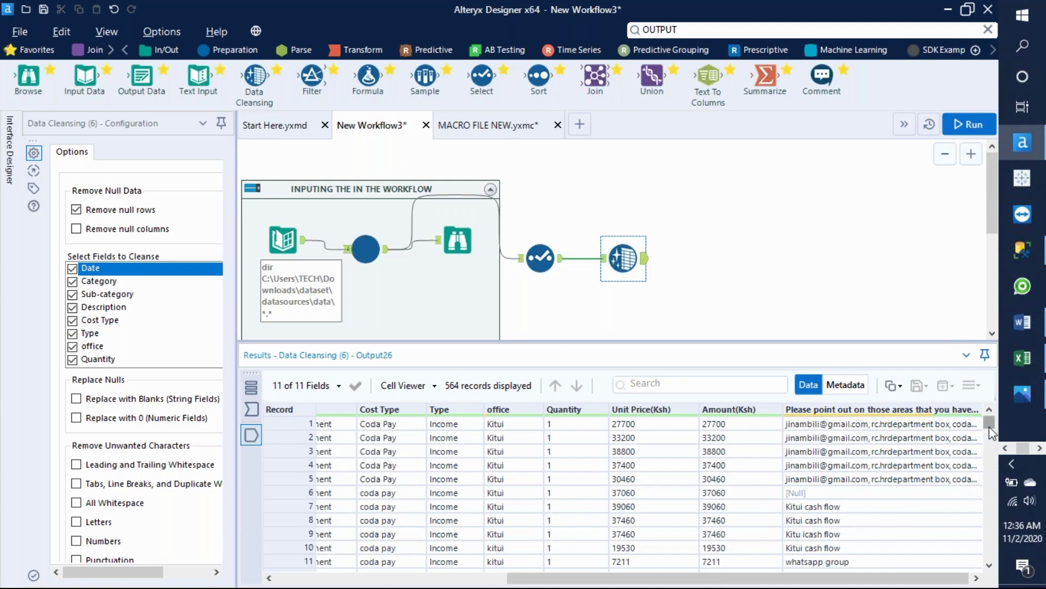
mouse_move(989, 426)
mouse_down()
mouse_move(996, 557)
mouse_move(979, 424)
mouse_up()
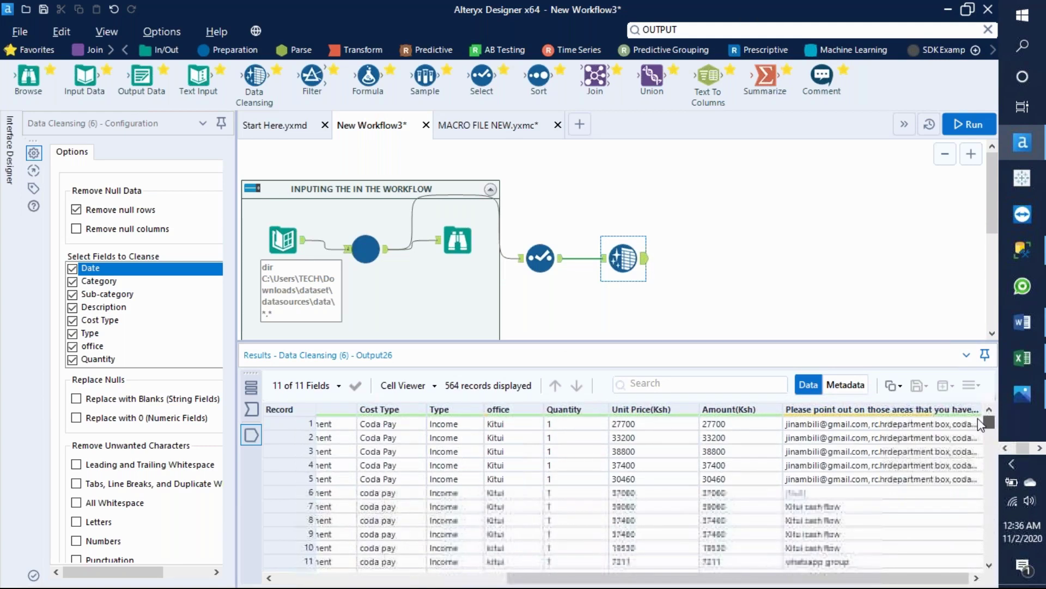
mouse_move(887, 419)
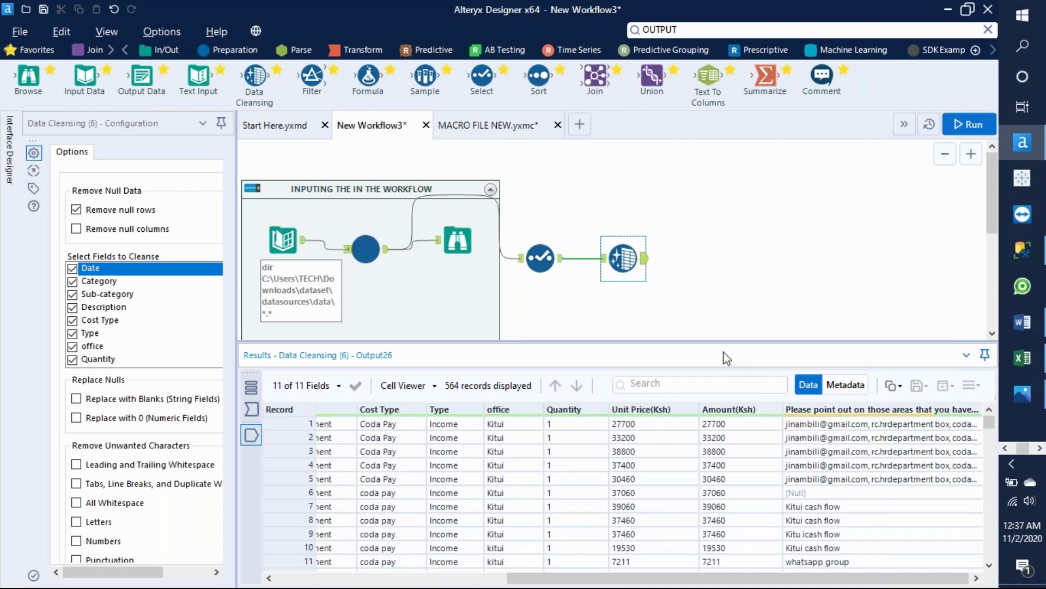
Rename the "Please point out on those areas that you have..." field to Source in the Select tool
drag(711, 346, 709, 441)
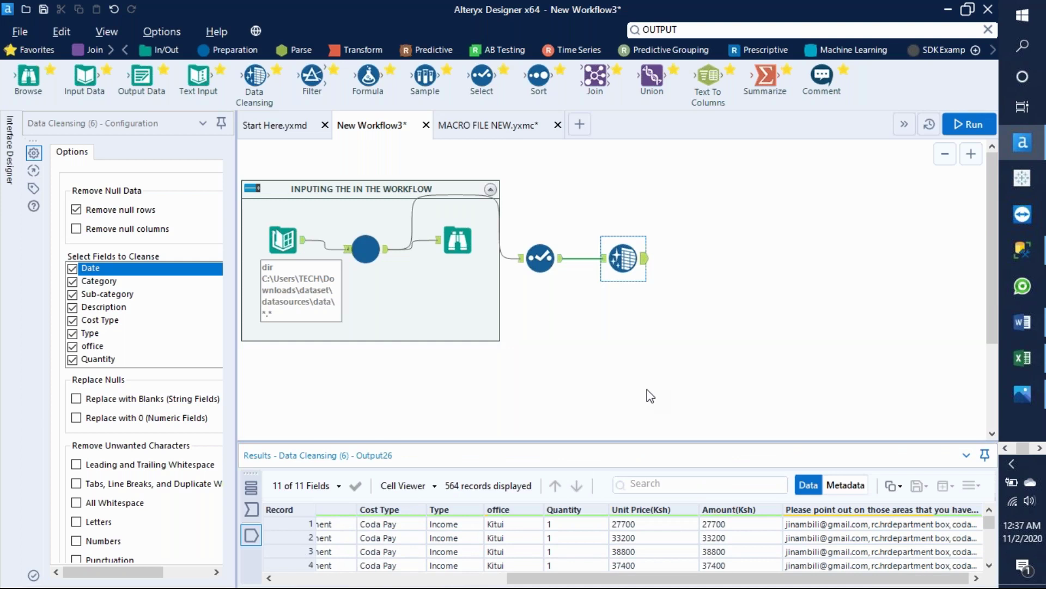
click(545, 260)
click(545, 260)
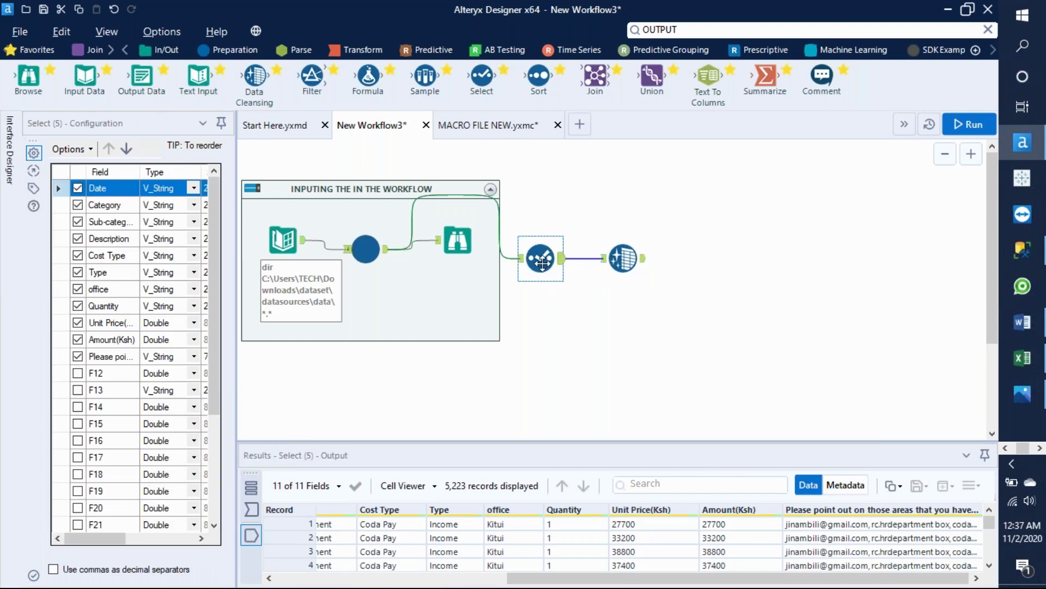
drag(238, 330, 352, 339)
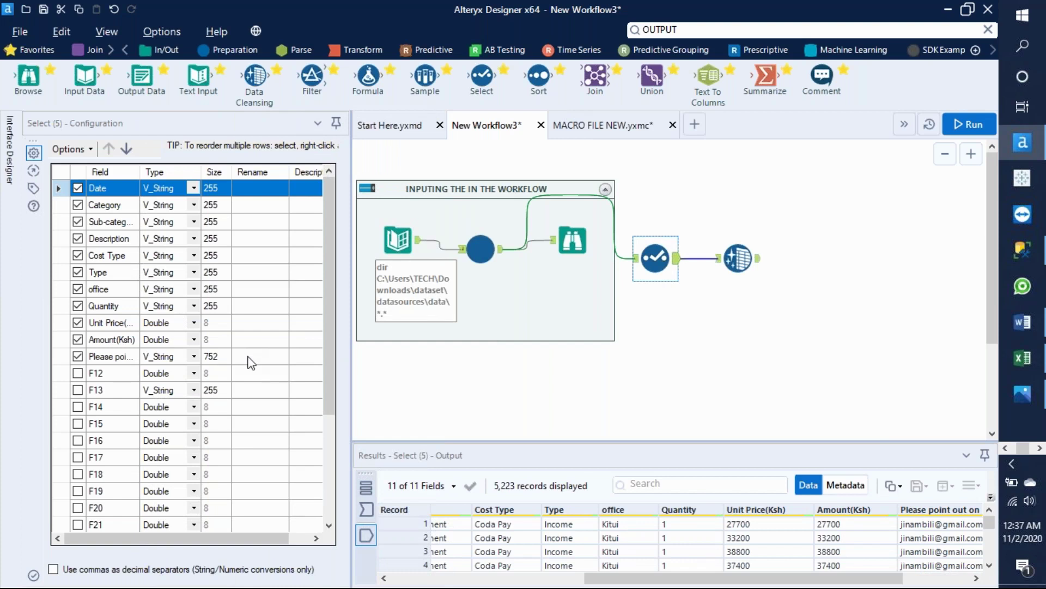
click(250, 356)
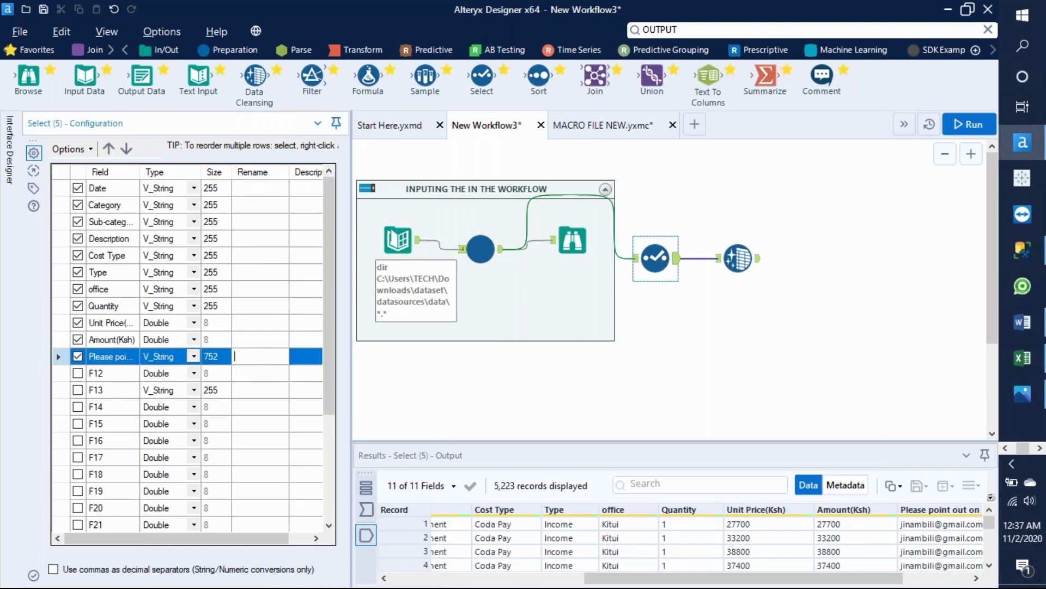
text(Source)
Run the workflow and check the renamed Source column in the Select tool's output
click(961, 121)
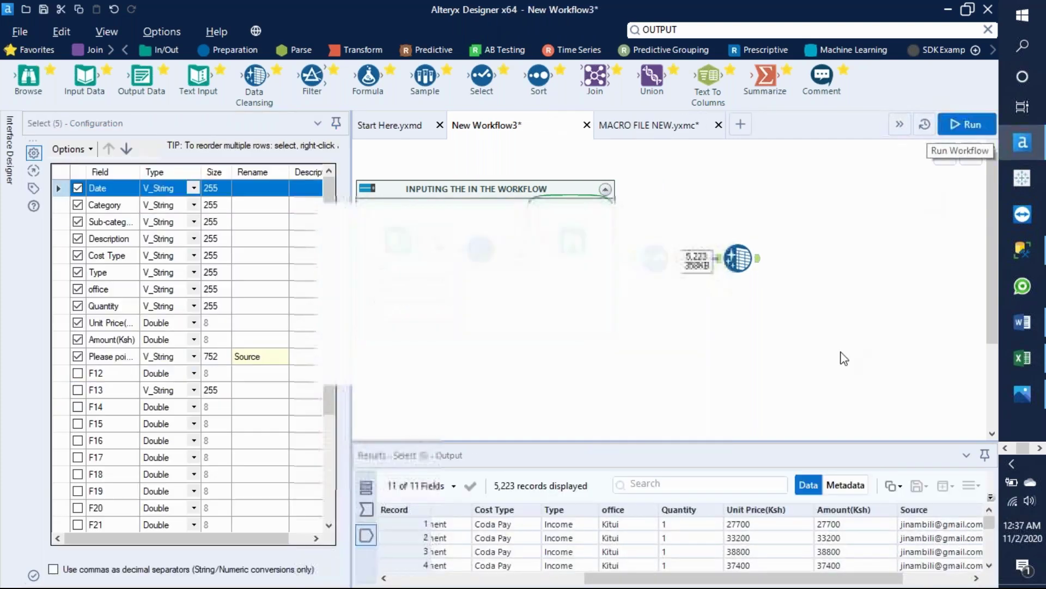
click(652, 358)
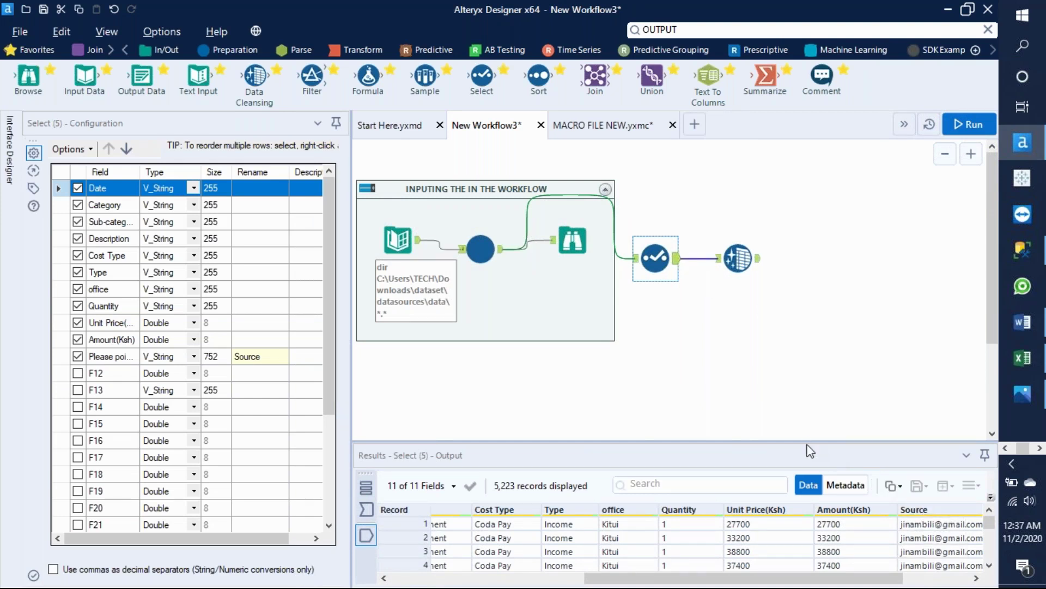
drag(805, 441, 774, 364)
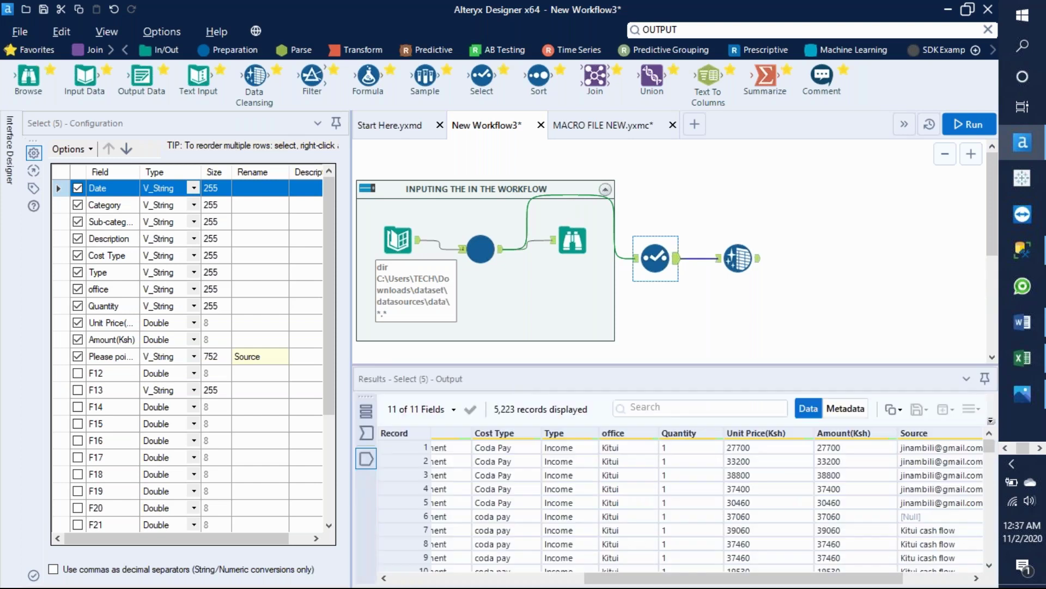
drag(349, 333, 281, 332)
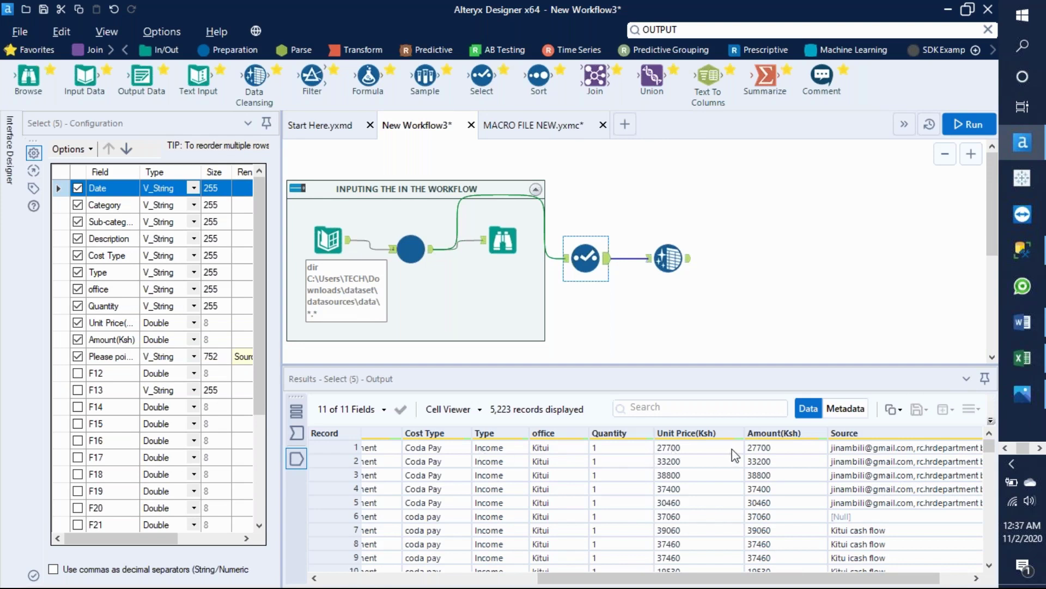
mouse_move(798, 445)
Connect a Formula tool after the Data Cleansing tool and add a new output column named Amount(USD)
click(670, 261)
drag(670, 261, 661, 261)
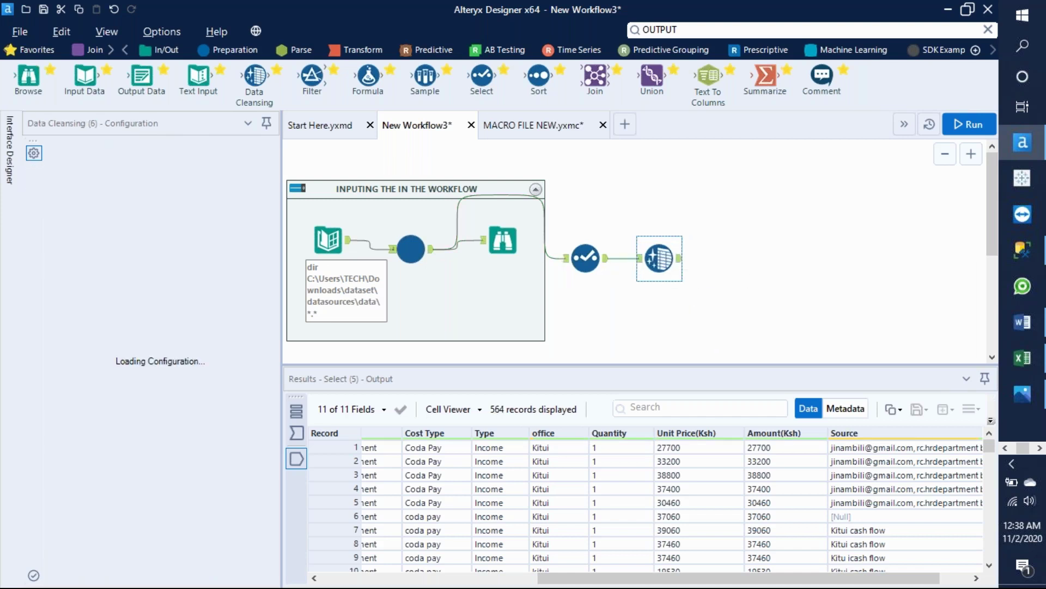
drag(385, 79, 733, 258)
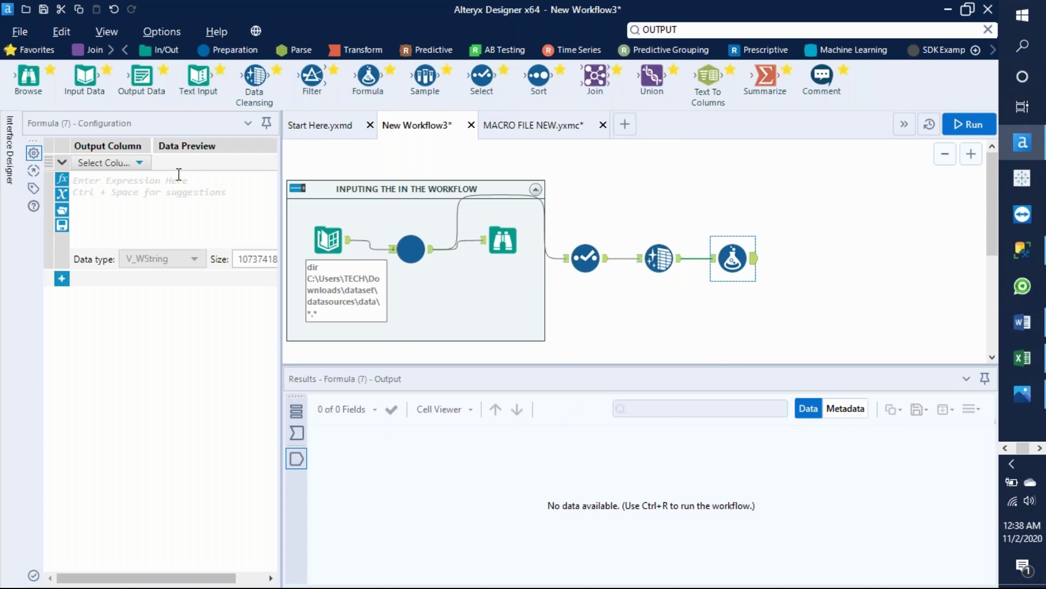
click(141, 164)
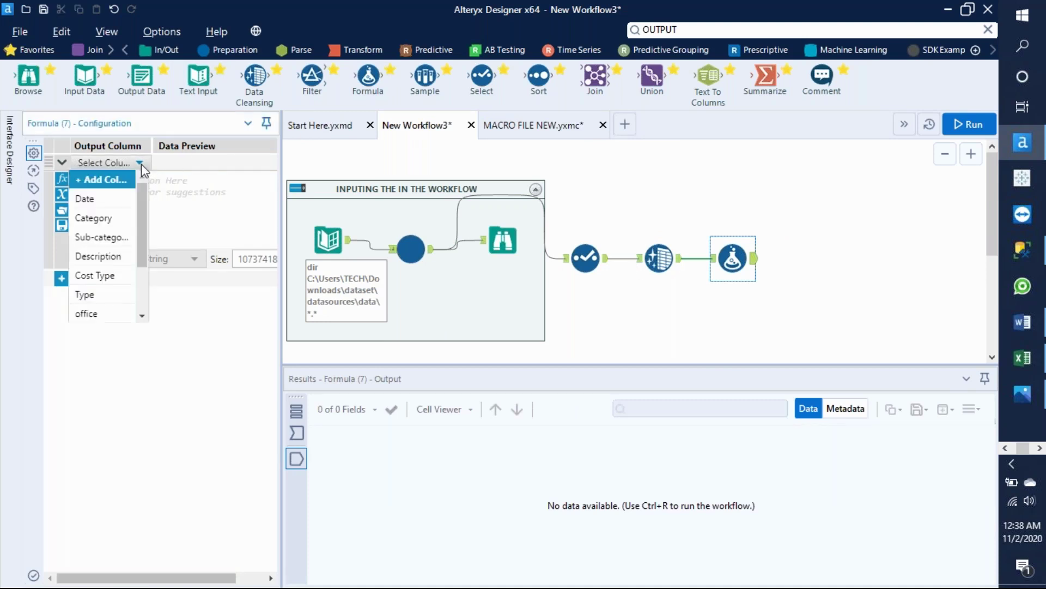
click(104, 179)
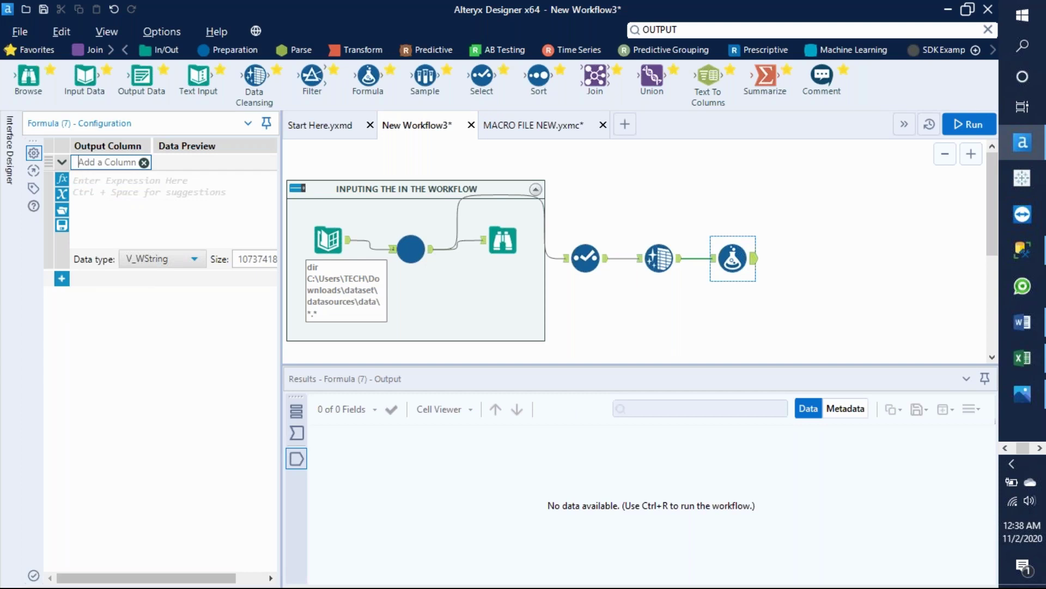
text(Amount(USD))
Enter the expression [Amount(Ksh)]/100 for the Amount(USD) column
click(63, 195)
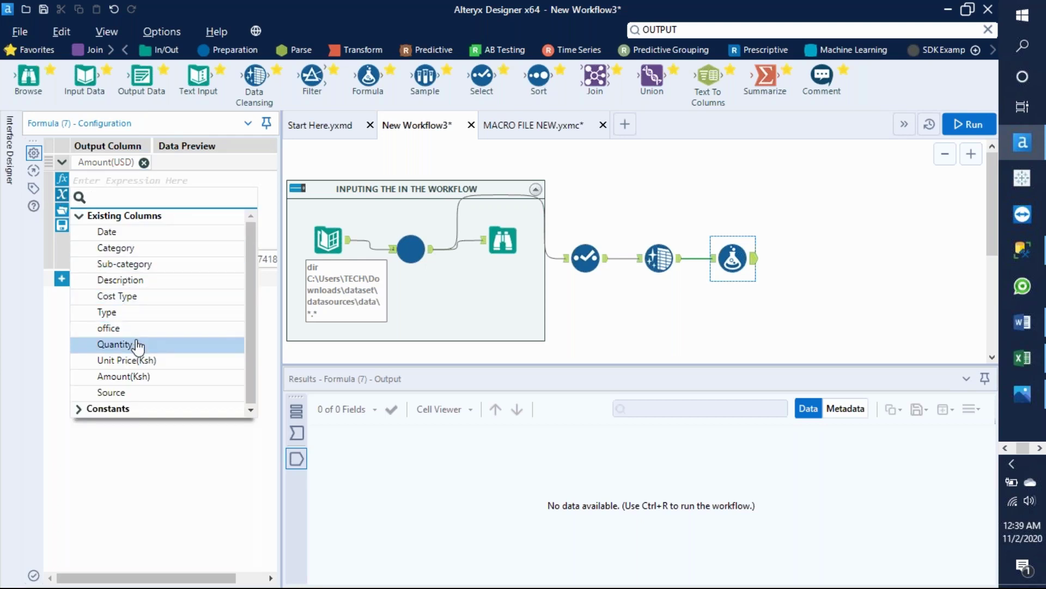
click(133, 377)
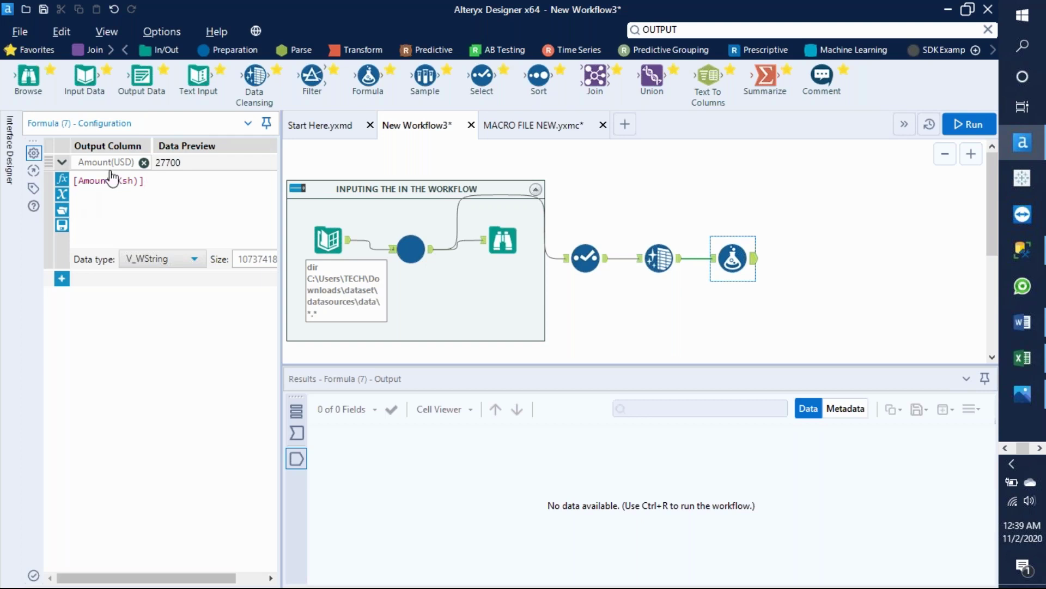
text(/100)
key(BackSpace)
key(BackSpace)
key(BackSpace)
text(100)
Set the Amount(USD) column's data type to Double and run the workflow
click(198, 260)
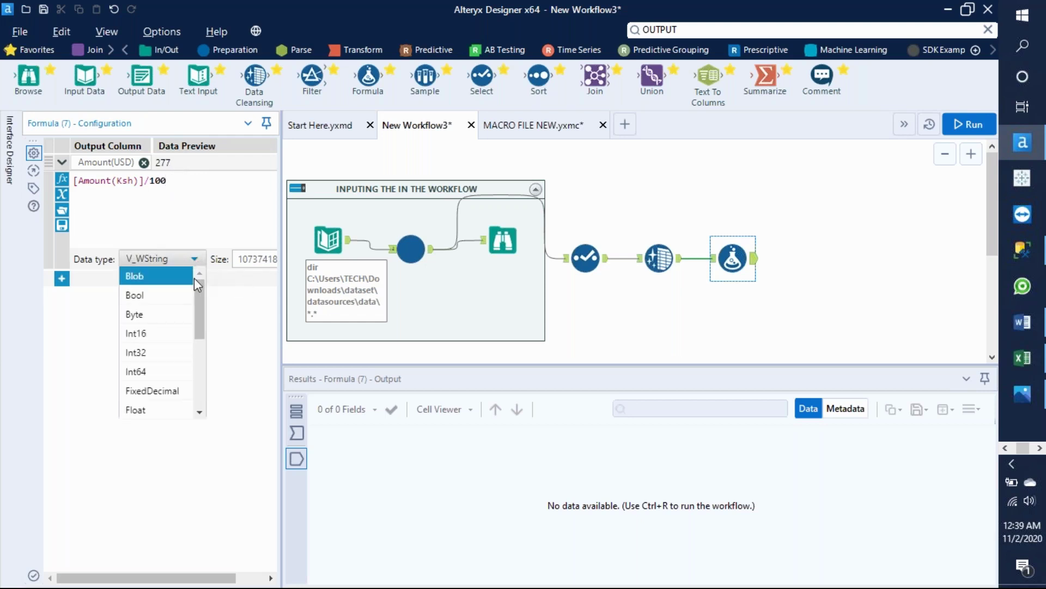
drag(200, 299, 202, 348)
click(159, 309)
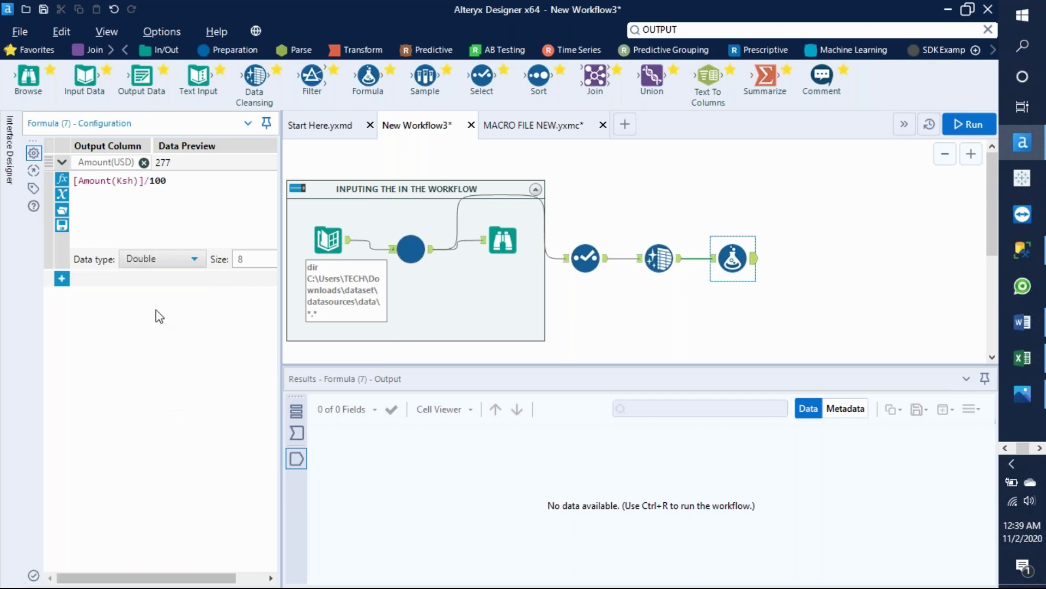
click(983, 122)
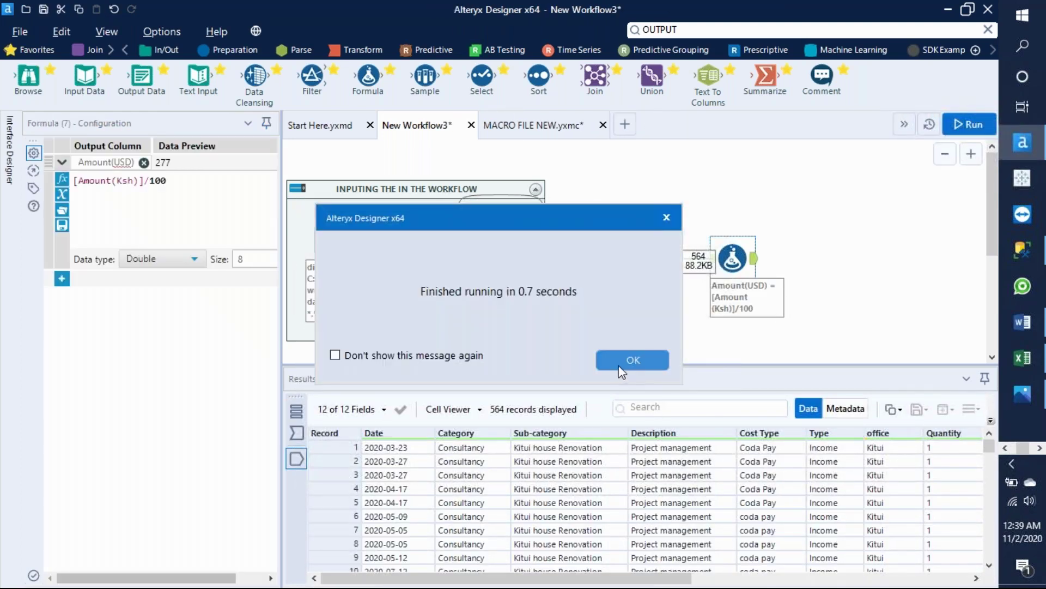
Dismiss the run message and examine the Amount(USD), Amount(Ksh), Unit Price(Ksh) and Quantity columns in the Formula tool's output
click(620, 359)
drag(599, 578, 874, 586)
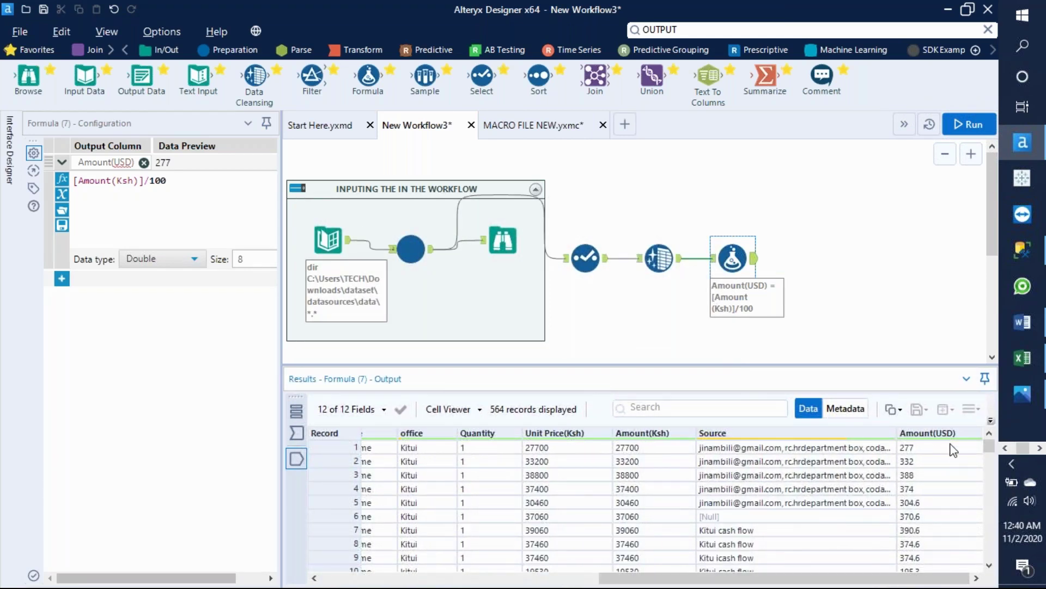
mouse_move(935, 436)
drag(725, 363, 718, 421)
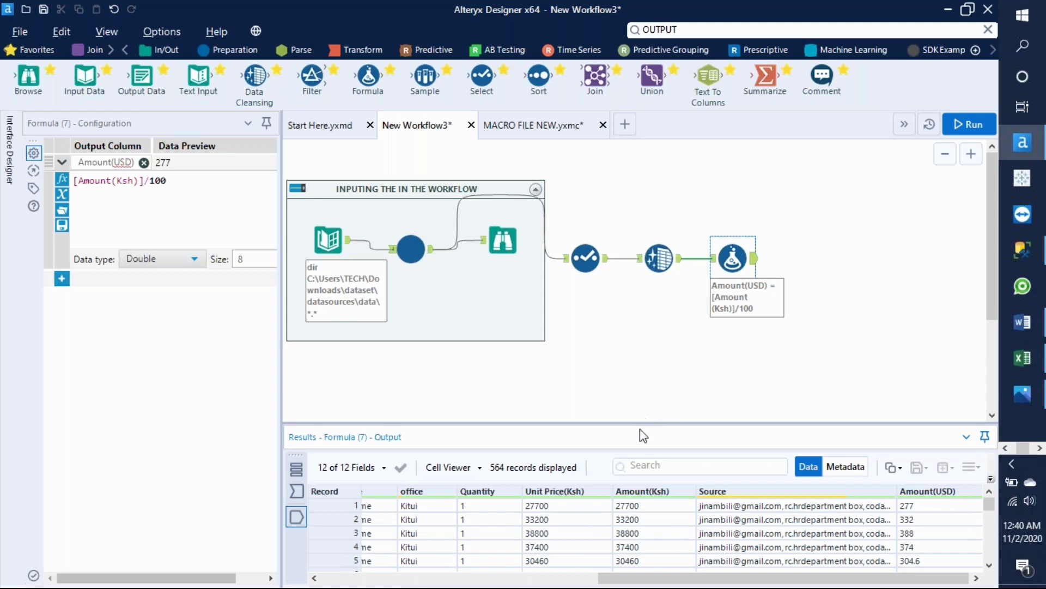
drag(639, 423, 626, 348)
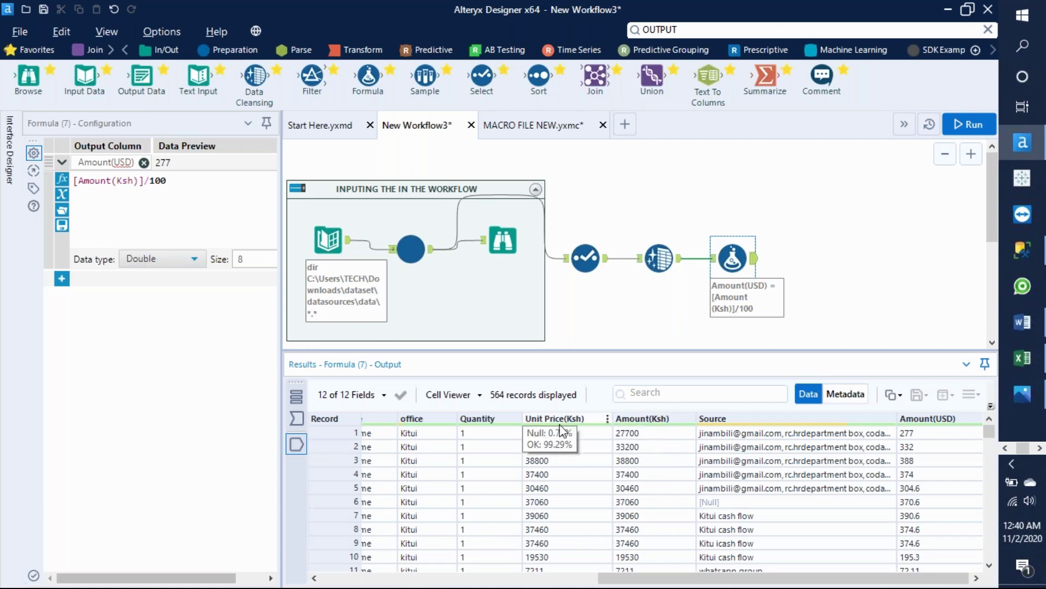
mouse_move(651, 425)
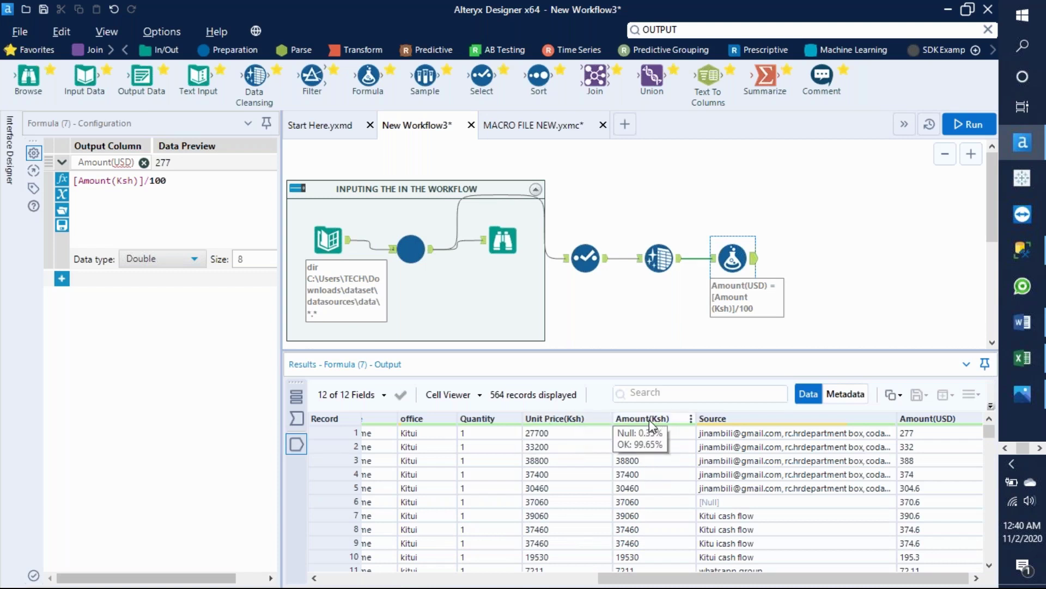
mouse_move(501, 425)
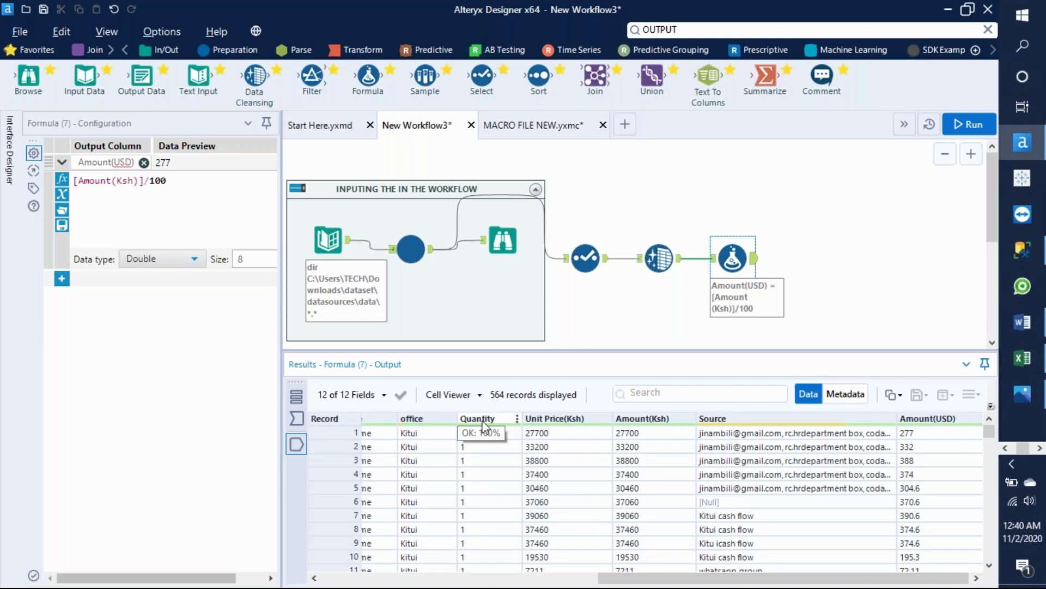
mouse_move(567, 423)
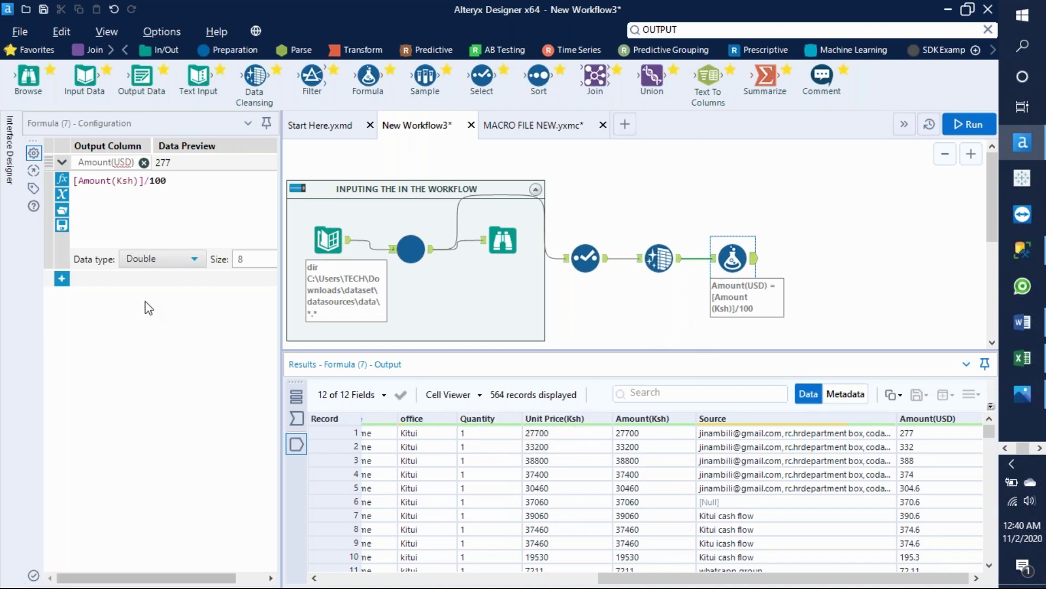
Add a second expression to the Formula tool with the existing Amount(Ksh) column as its output
click(61, 278)
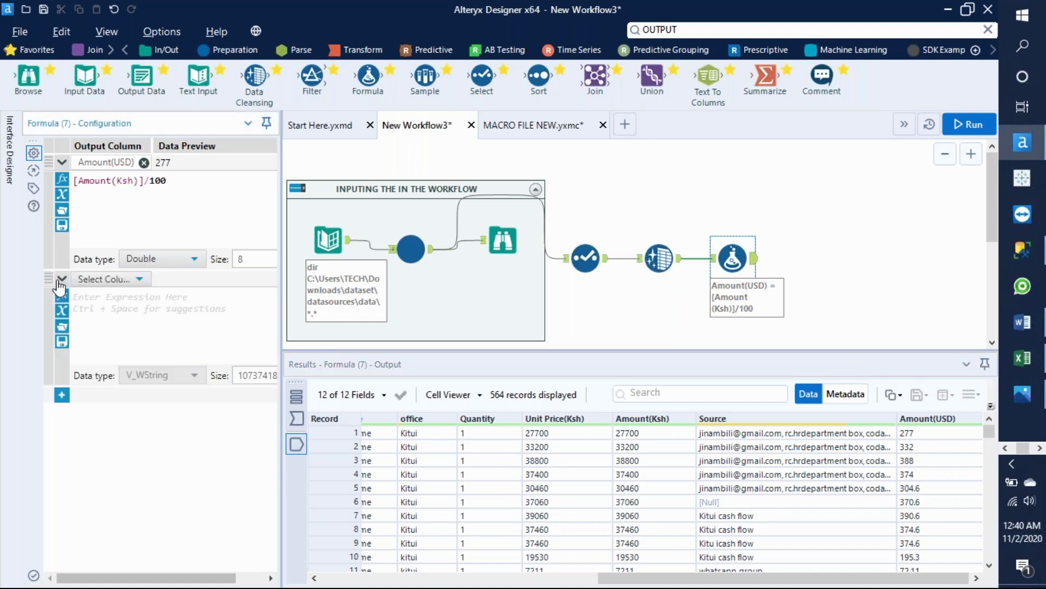
click(139, 279)
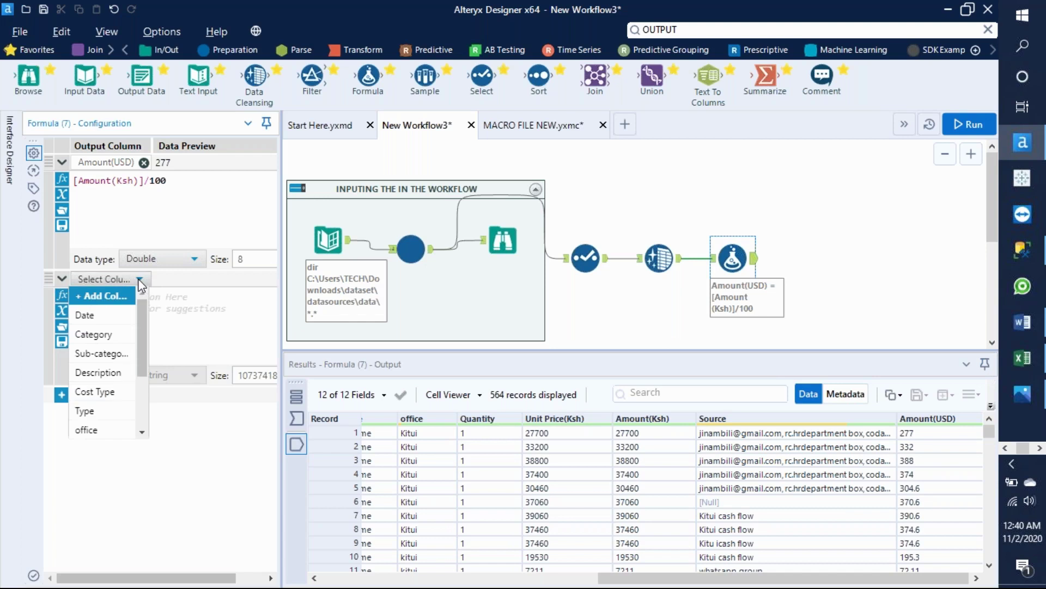
drag(143, 319, 148, 372)
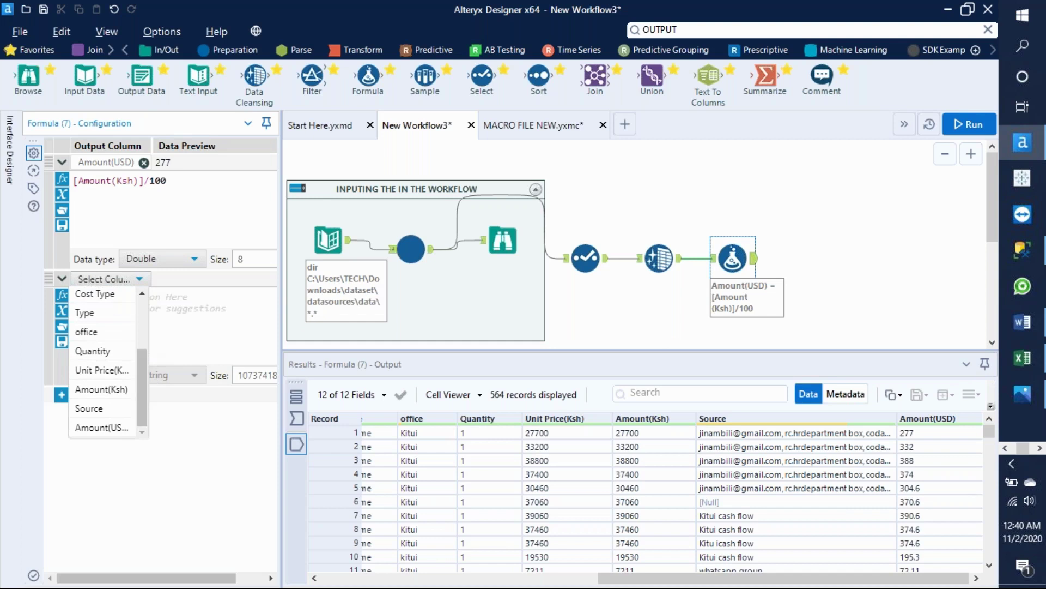
click(106, 389)
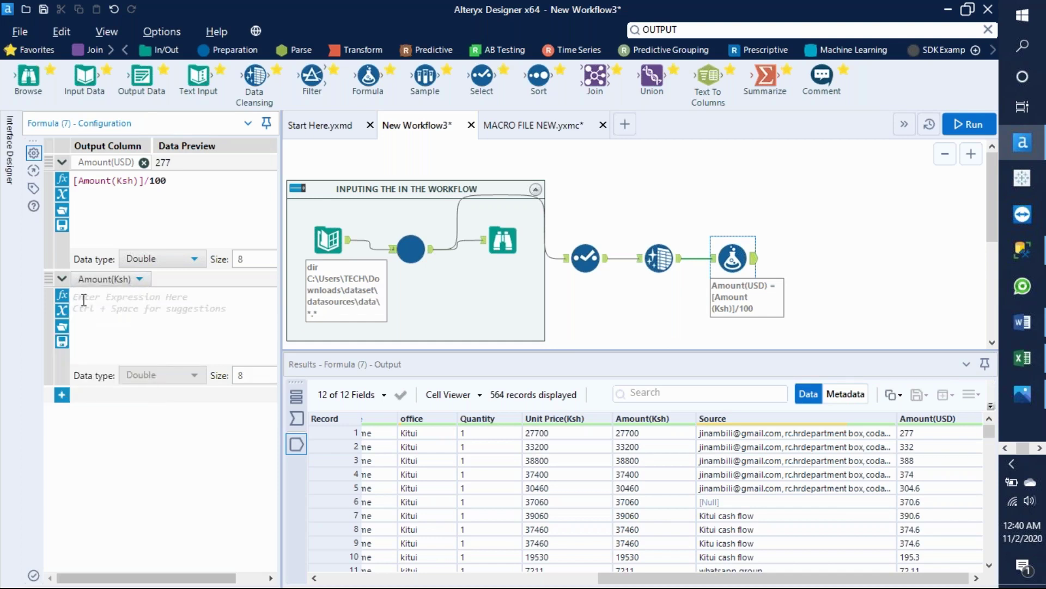
Try the expression [Quantity]*[Unit Price(Ksh)] for the Amount(Ksh) column
click(63, 312)
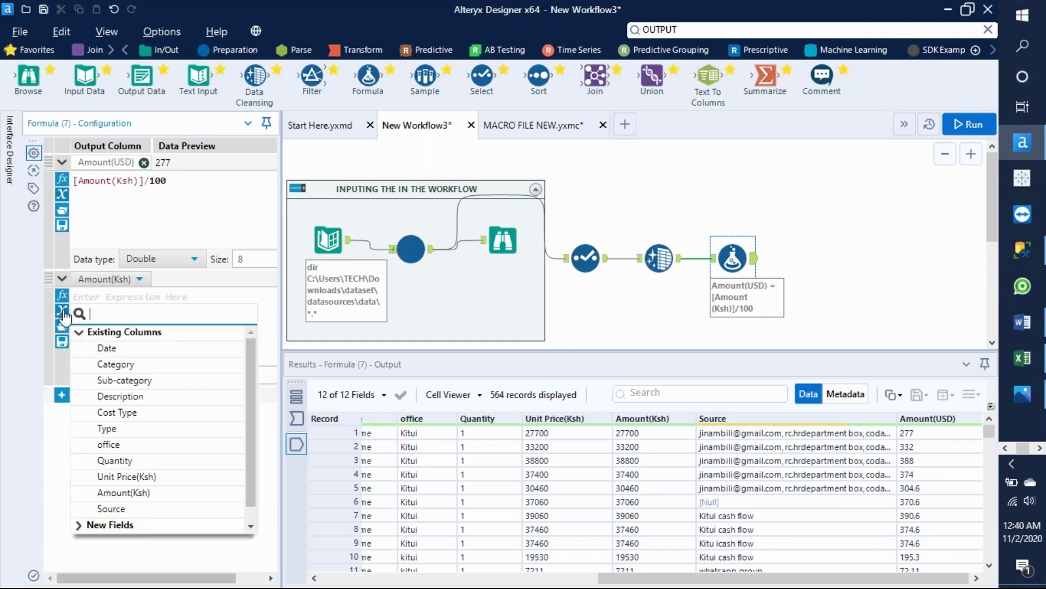
click(142, 461)
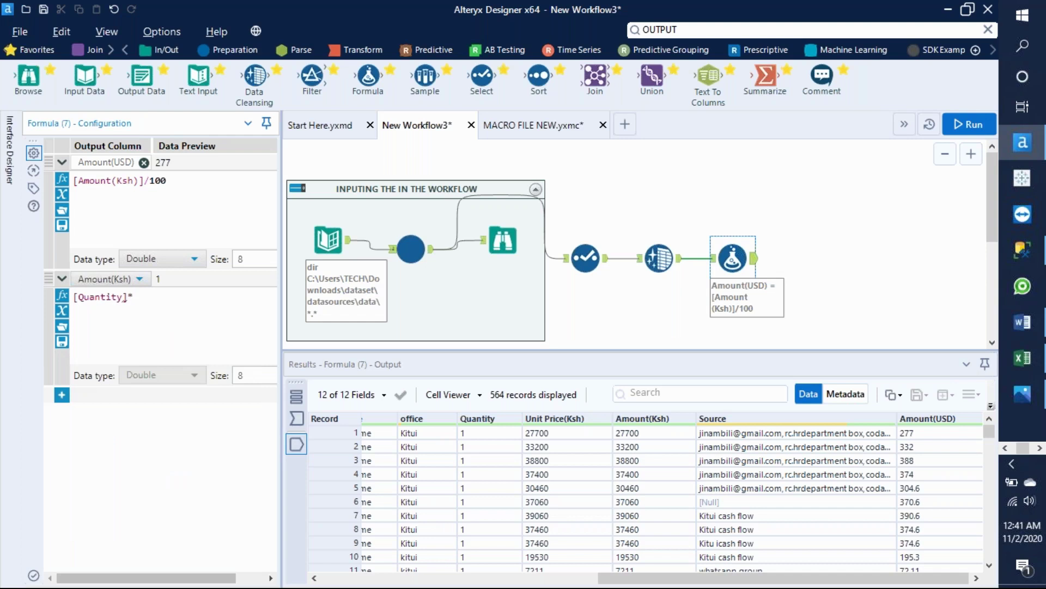
click(63, 312)
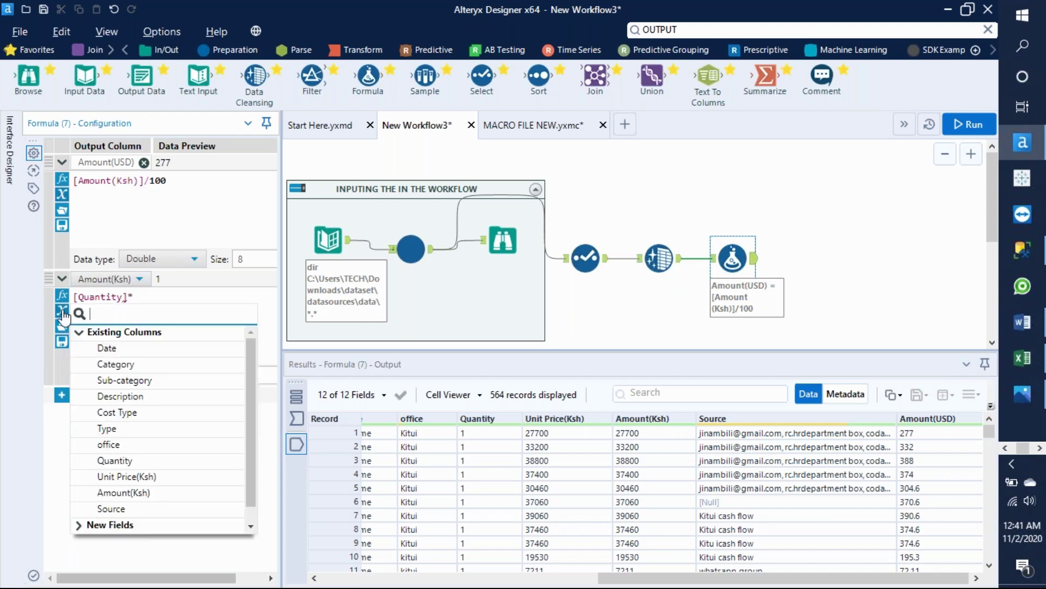
click(145, 478)
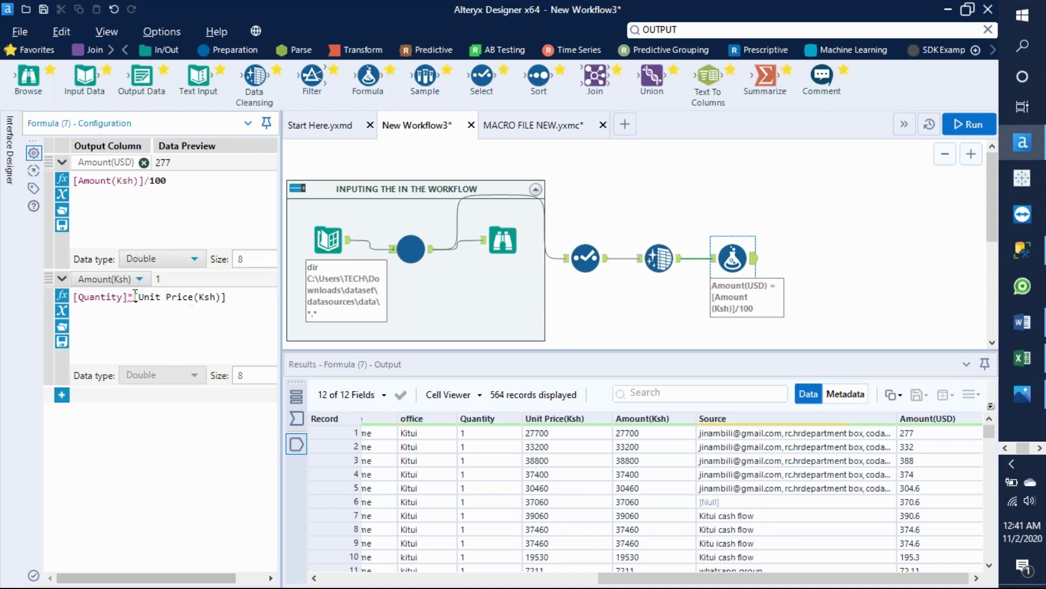
Clear the whole expression entered for the Amount(Ksh) column
mouse_move(130, 298)
key(BackSpace)
key(BackSpace)
key(BackSpace)
key(BackSpace)
key(BackSpace)
key(BackSpace)
key(BackSpace)
key(BackSpace)
key(BackSpace)
key(BackSpace)
key(BackSpace)
key(BackSpace)
key(BackSpace)
key(BackSpace)
key(BackSpace)
key(BackSpace)
key(BackSpace)
key(BackSpace)
key(BackSpace)
key(BackSpace)
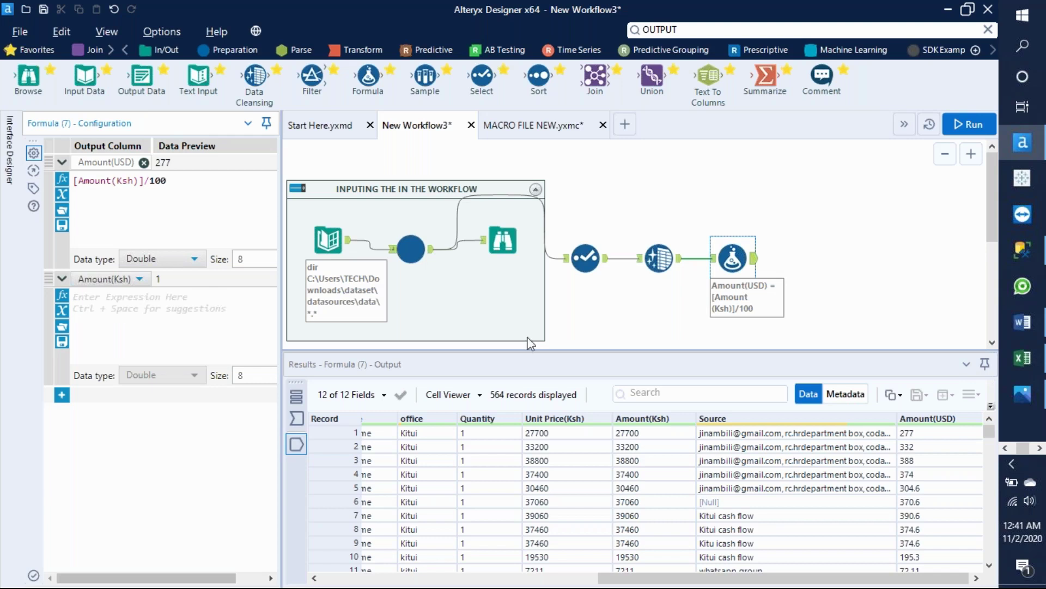
Examine the Quantity, Unit Price(Ksh) and Amount(Ksh) values throughout the output records for wrongly formatted numbers
drag(692, 348, 668, 198)
mouse_move(700, 273)
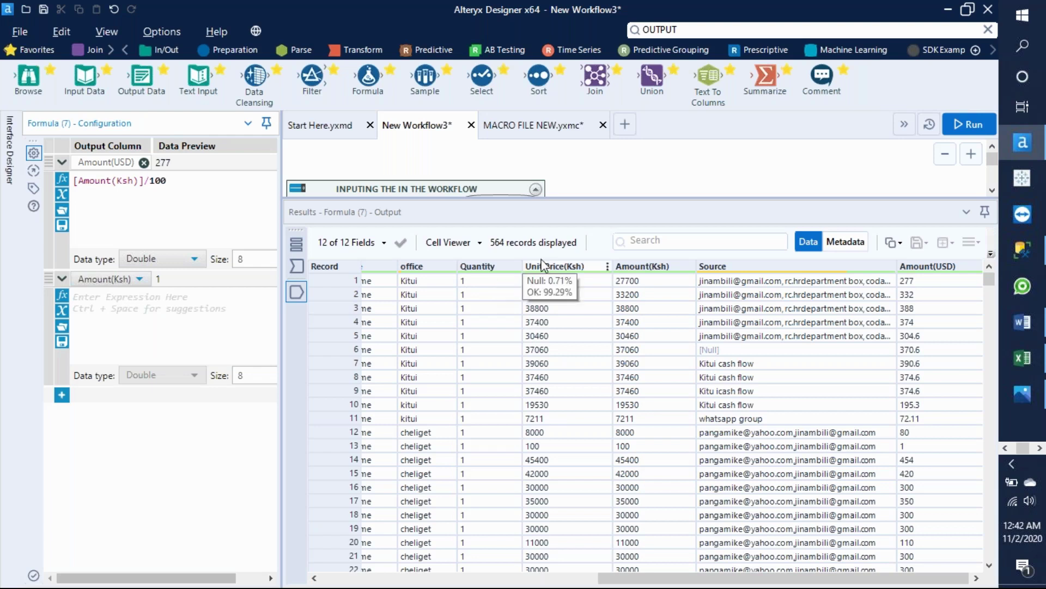
drag(986, 277, 991, 314)
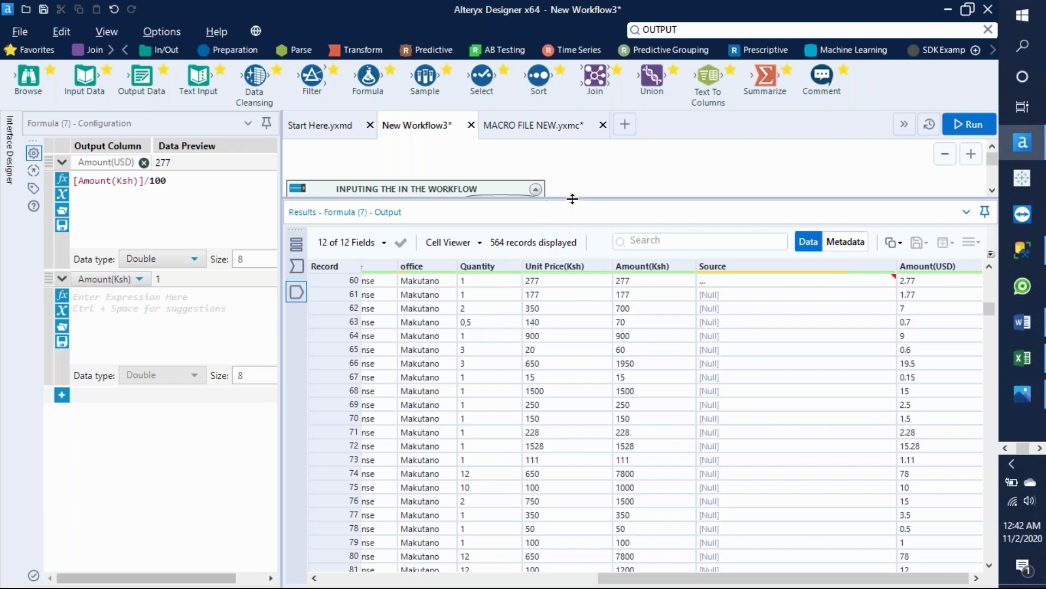
drag(573, 199, 556, 437)
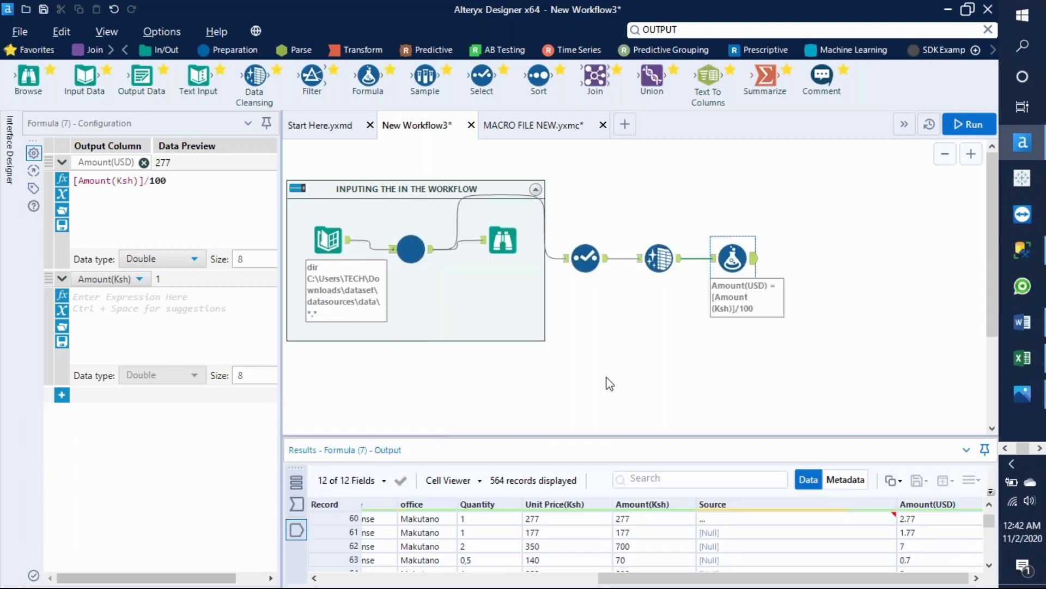
click(141, 280)
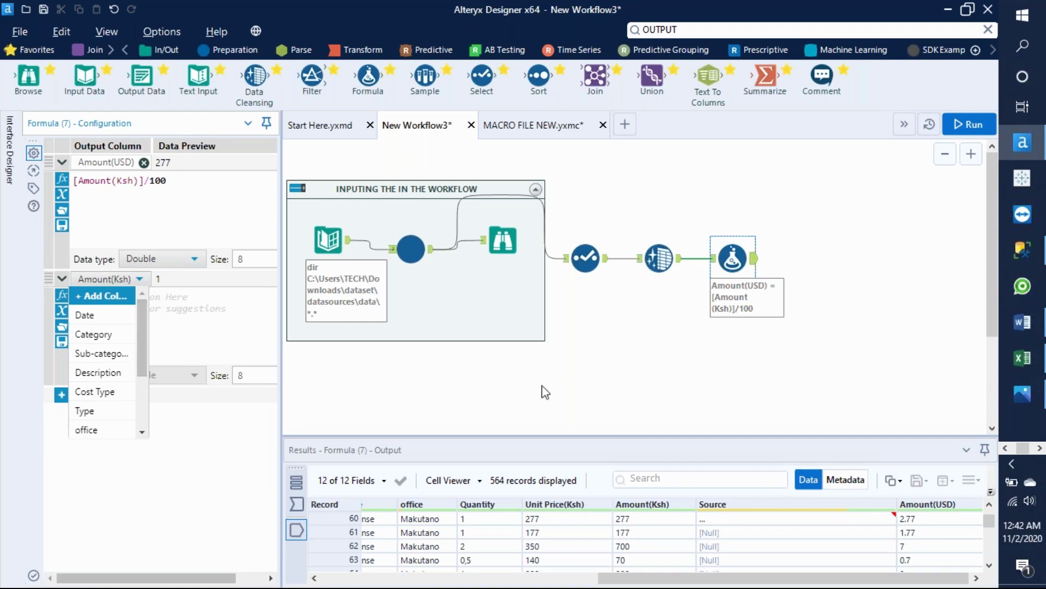
drag(616, 436, 617, 211)
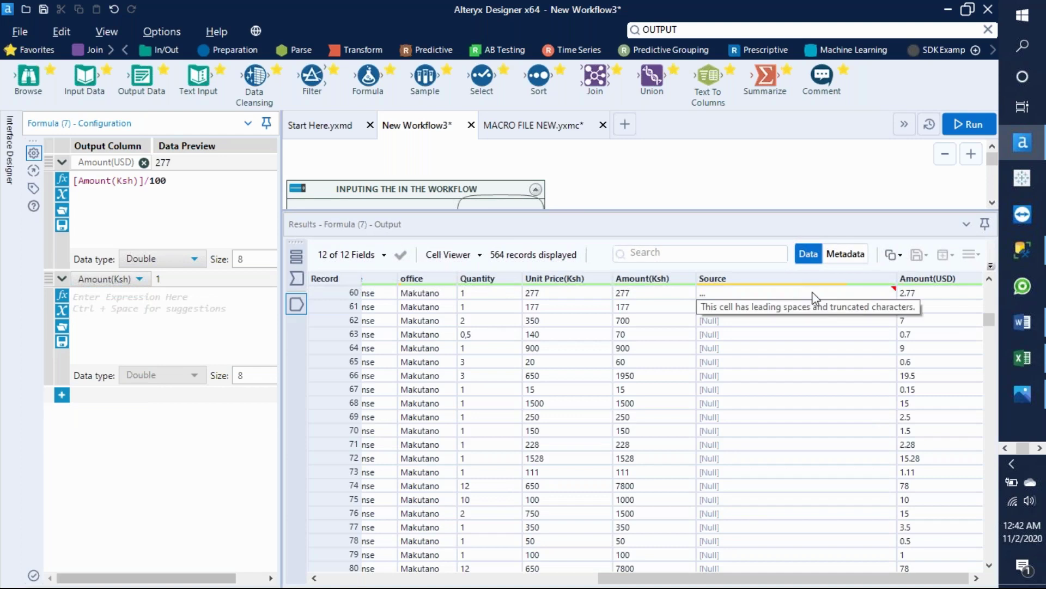
drag(991, 323, 1019, 561)
drag(693, 210, 669, 428)
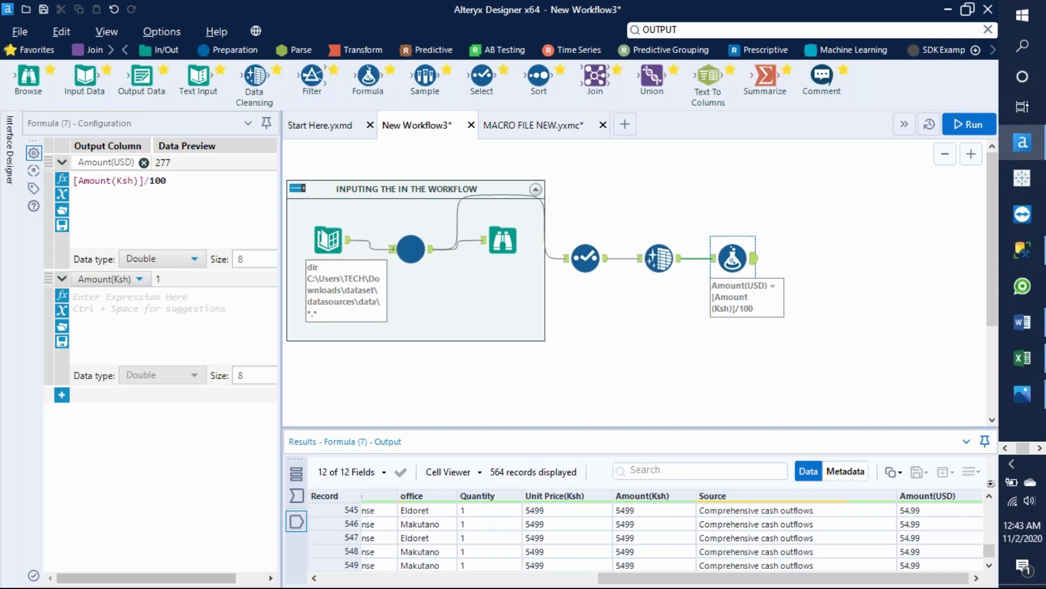
drag(651, 428, 661, 237)
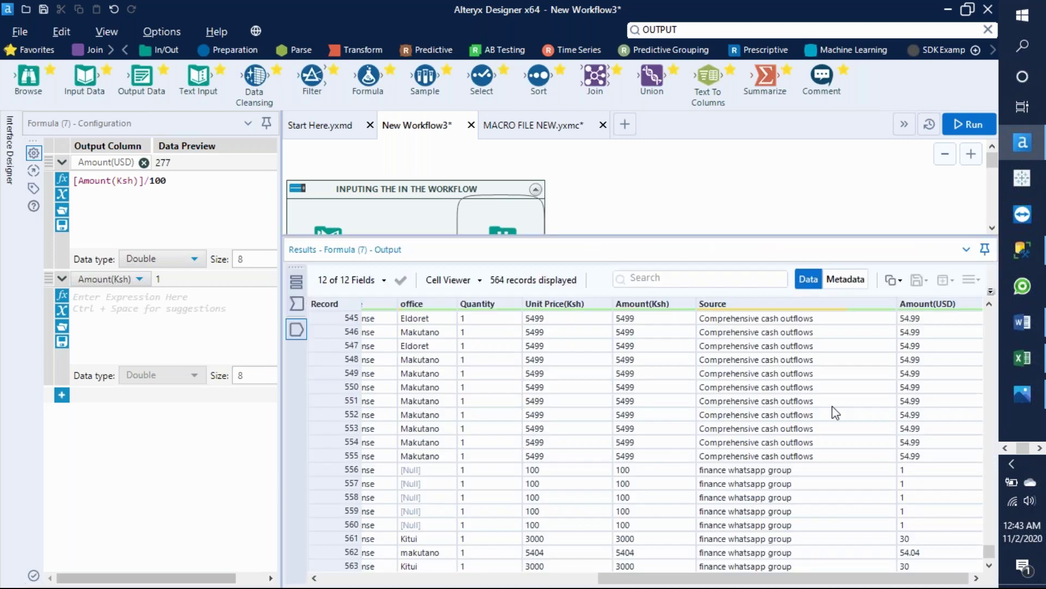
scroll(987, 550, up, 3)
drag(987, 545, 988, 341)
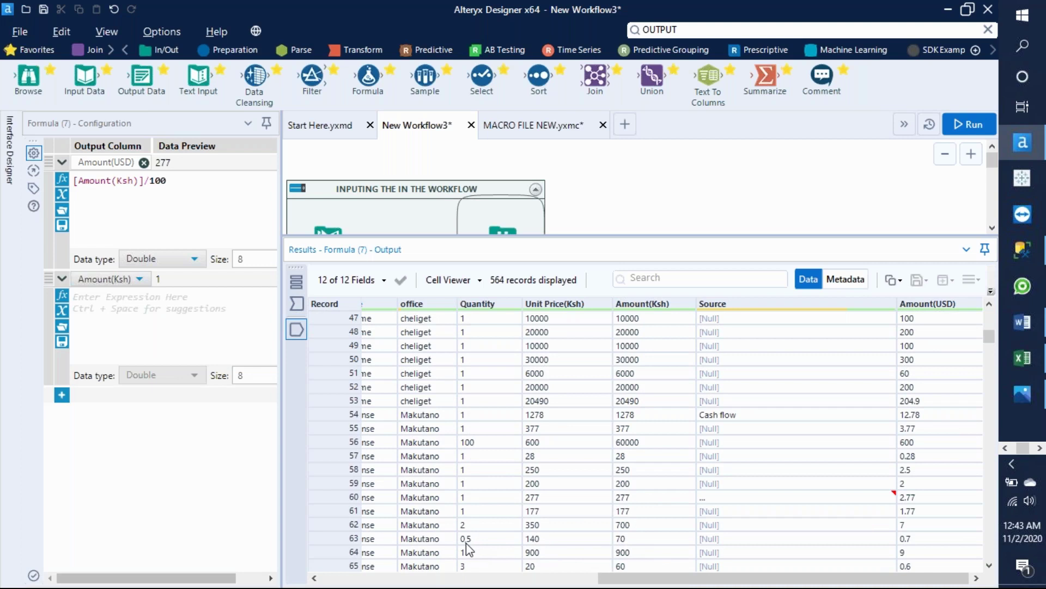
drag(573, 243, 556, 479)
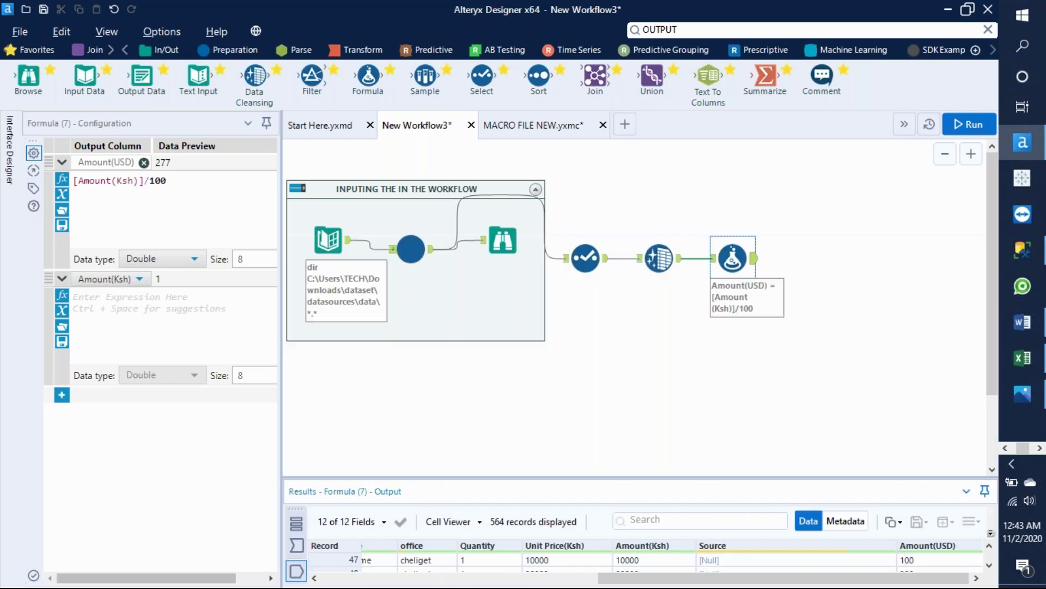
Change the second expression's output column to Quantity
click(142, 279)
drag(143, 332, 142, 366)
click(117, 372)
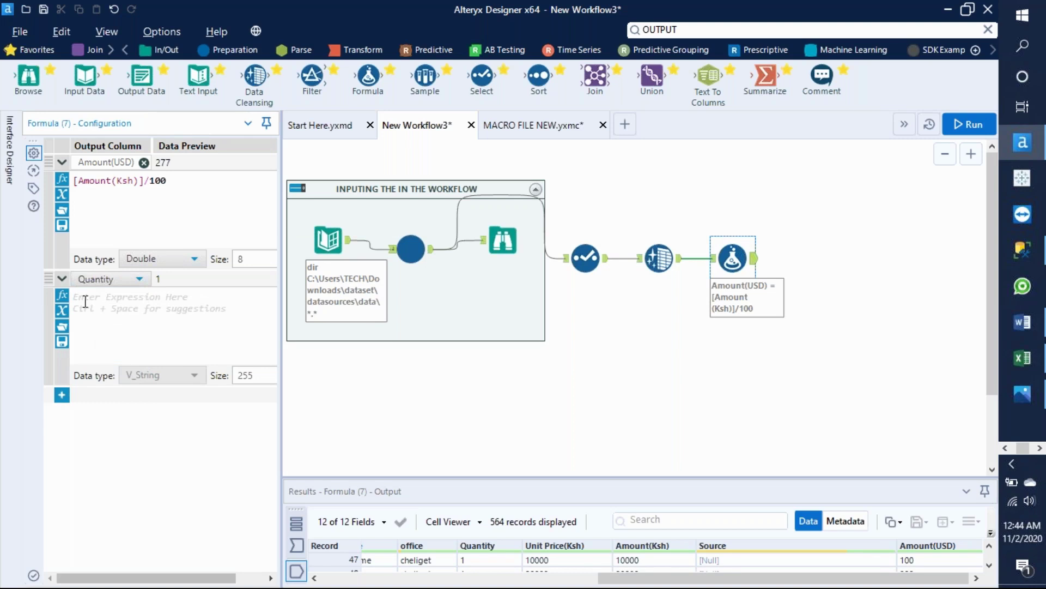
Try the ReplaceFirst function as the expression for the Quantity column
click(85, 301)
text(REPL)
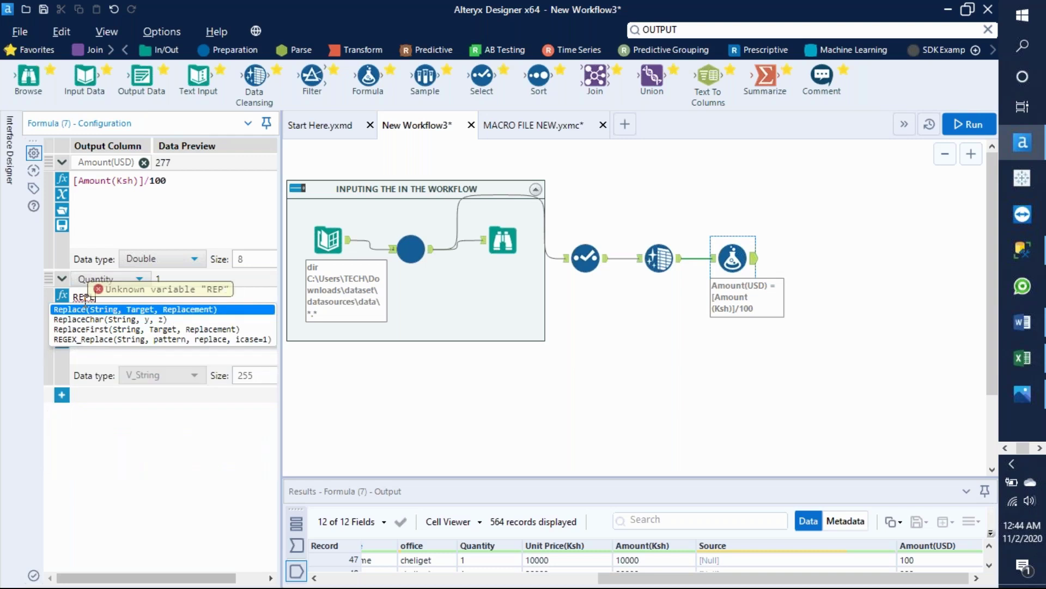
click(98, 330)
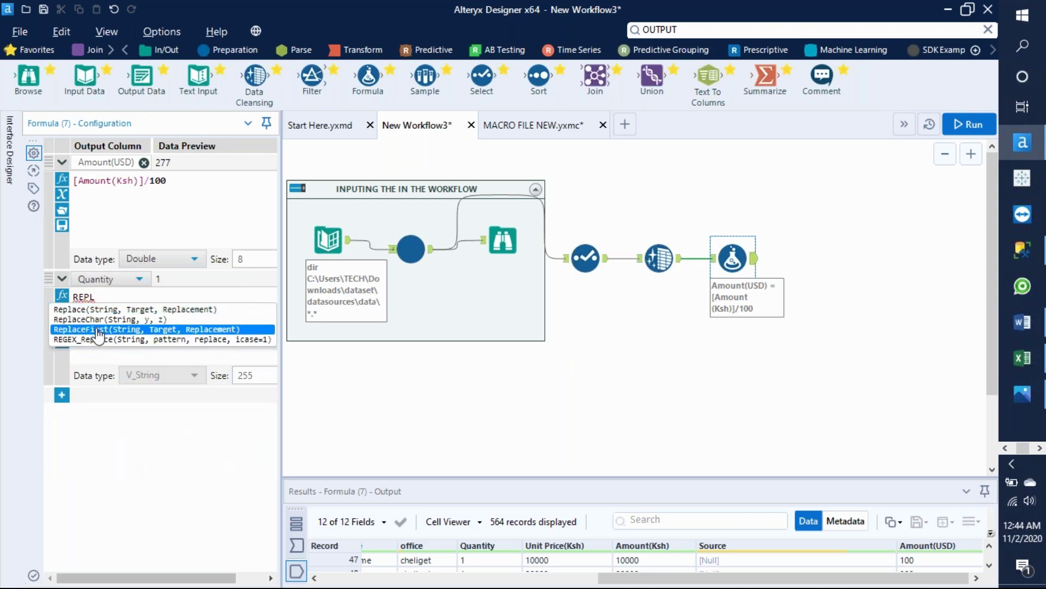
key(Return)
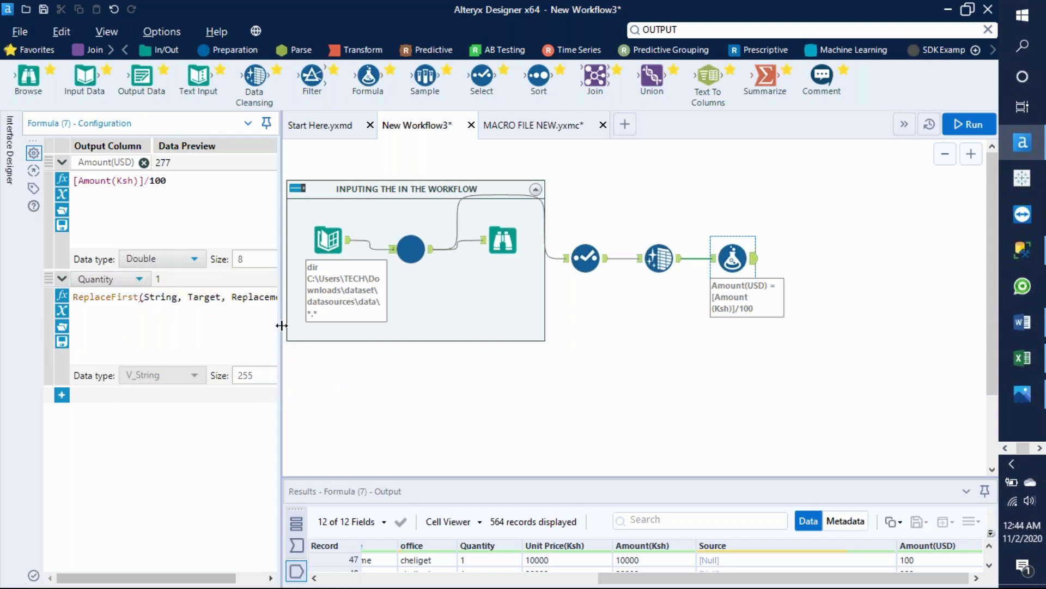
Widen the configuration area, substitute the Replace function in the Quantity expression and set its String argument to [Quantity]
drag(280, 325, 352, 325)
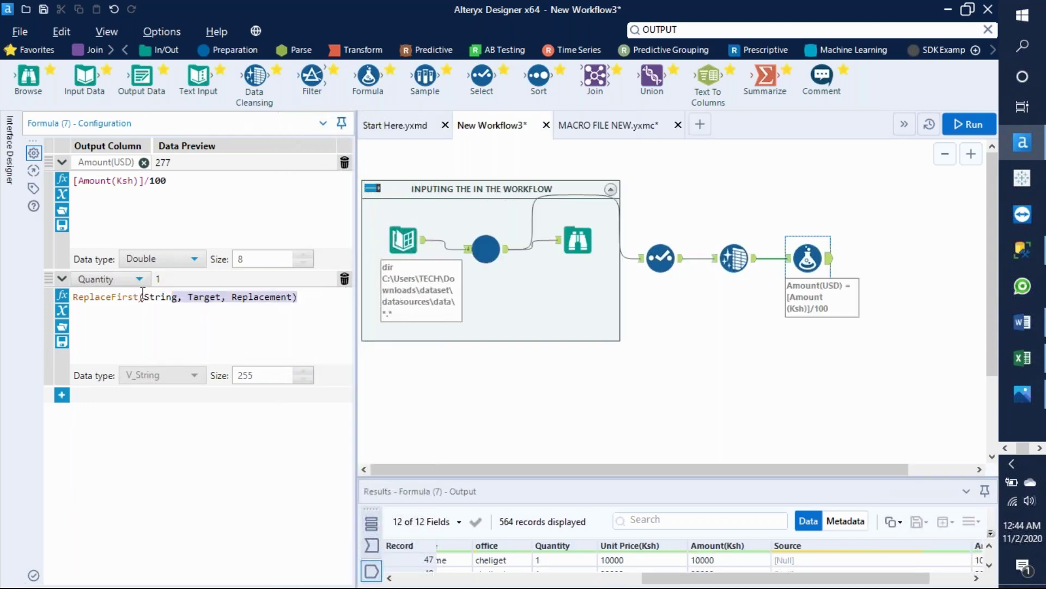
drag(302, 296, 74, 303)
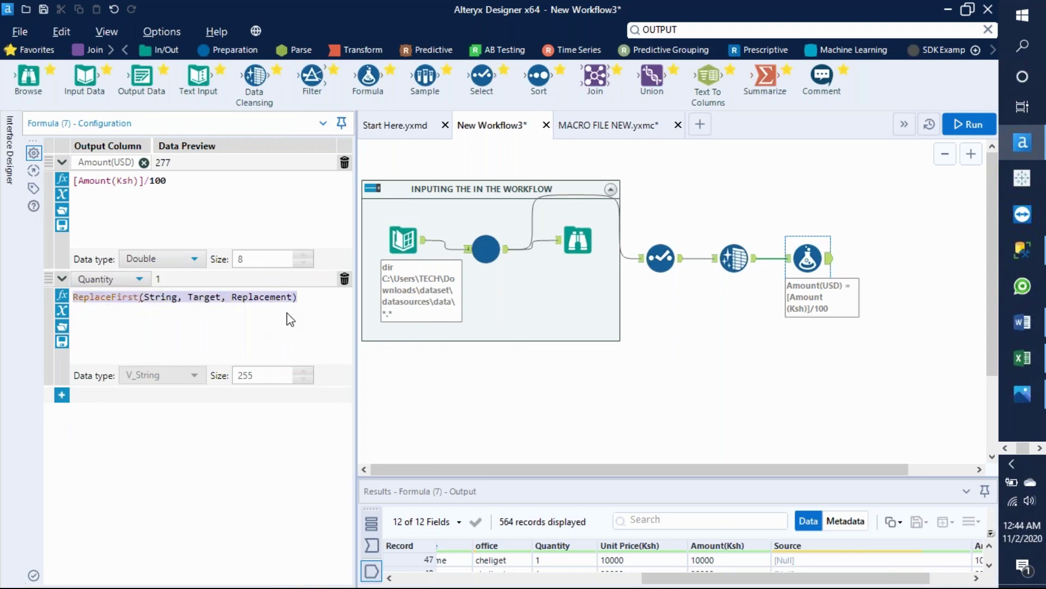
text(REPL)
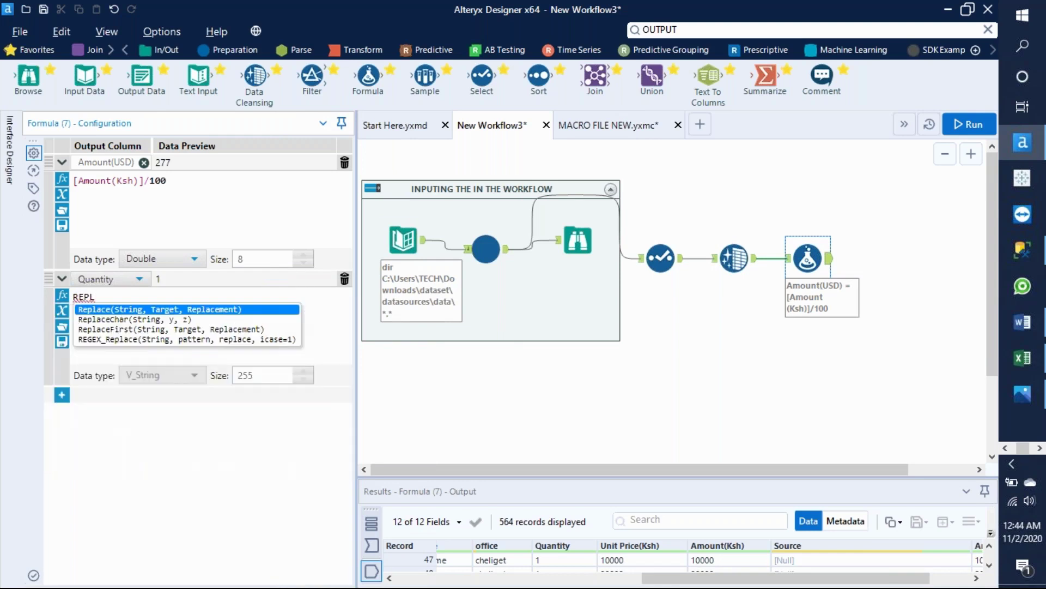
click(288, 321)
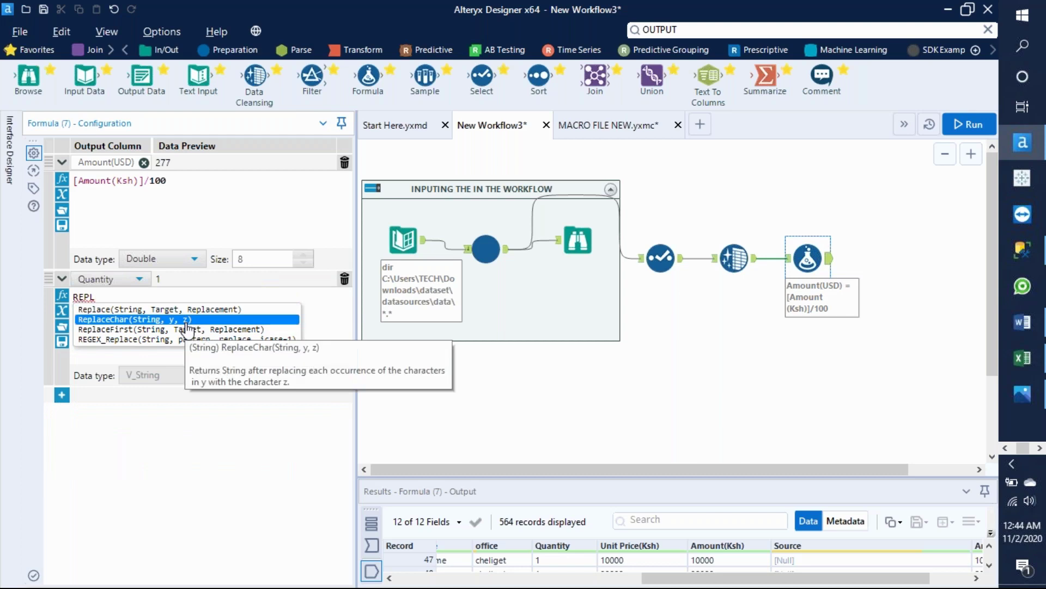
key(Up)
key(Return)
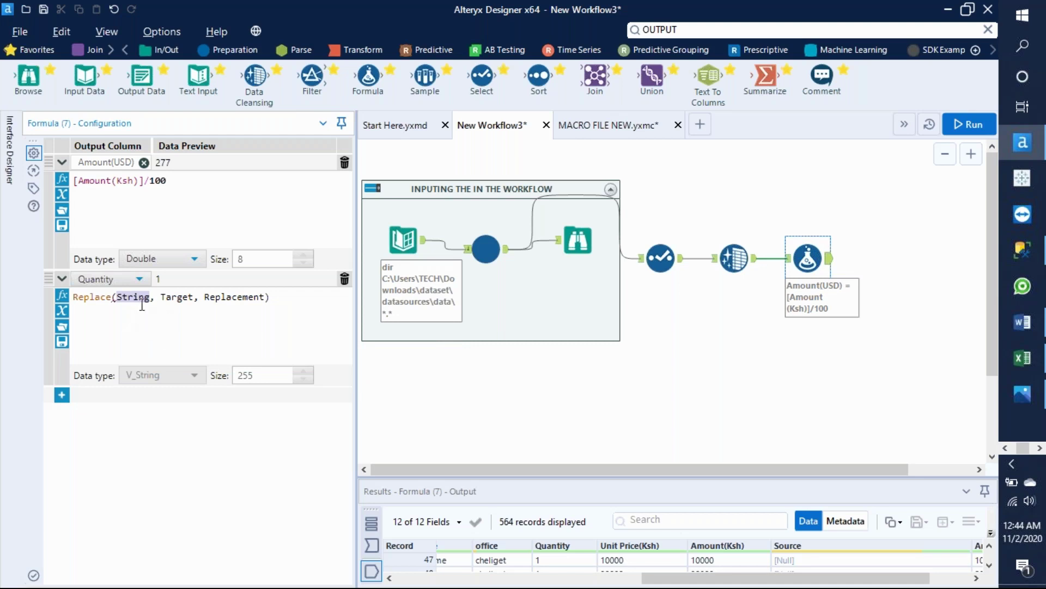
click(62, 321)
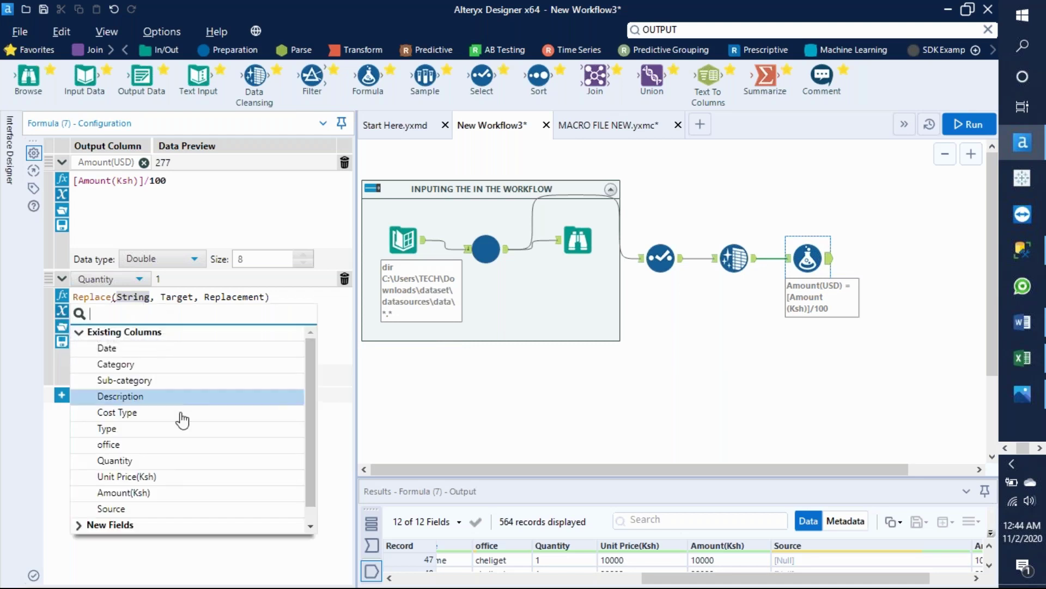
click(163, 464)
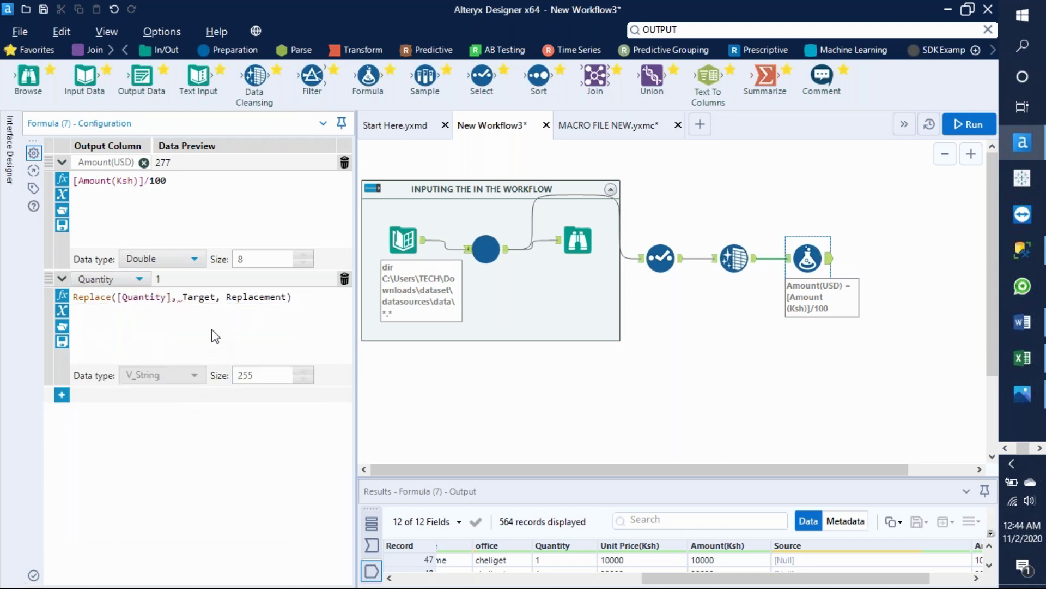
Complete the Quantity expression as Replace([Quantity],',','.') so commas are replaced with full stops
double_click(191, 298)
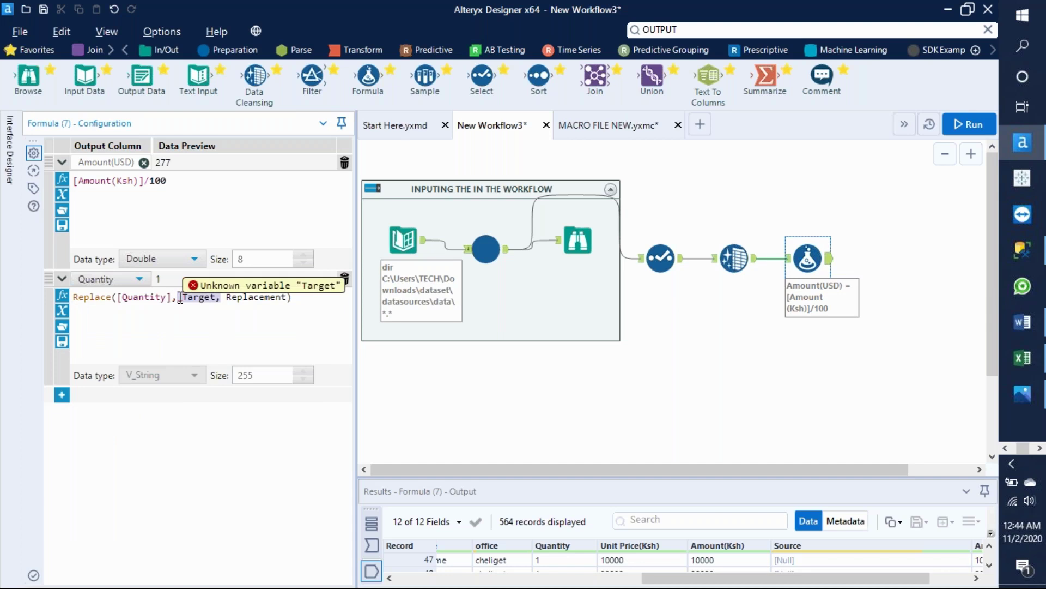
key(BackSpace)
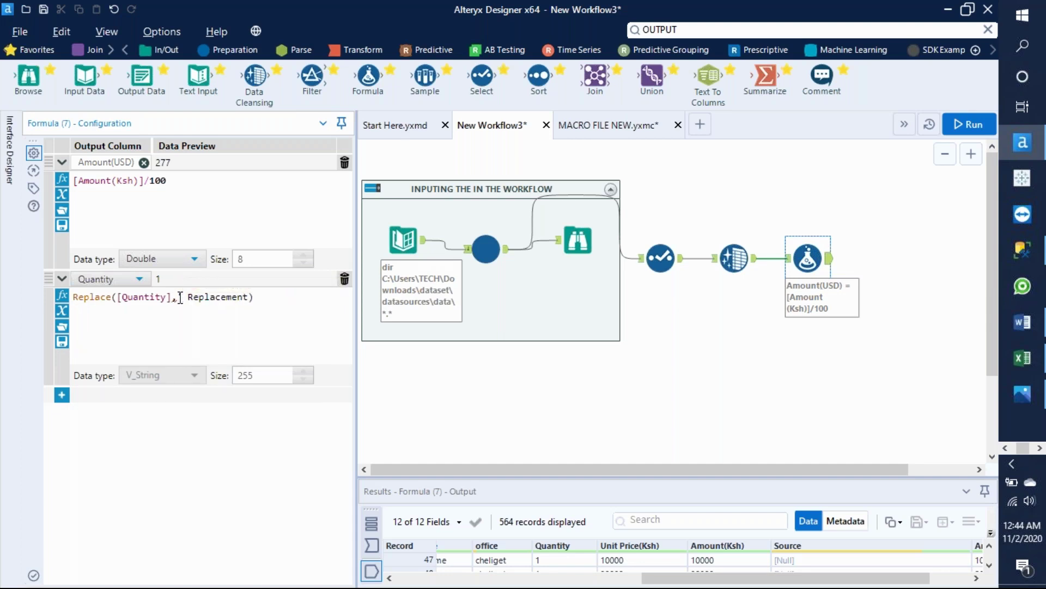
text(,')
drag(259, 298, 197, 300)
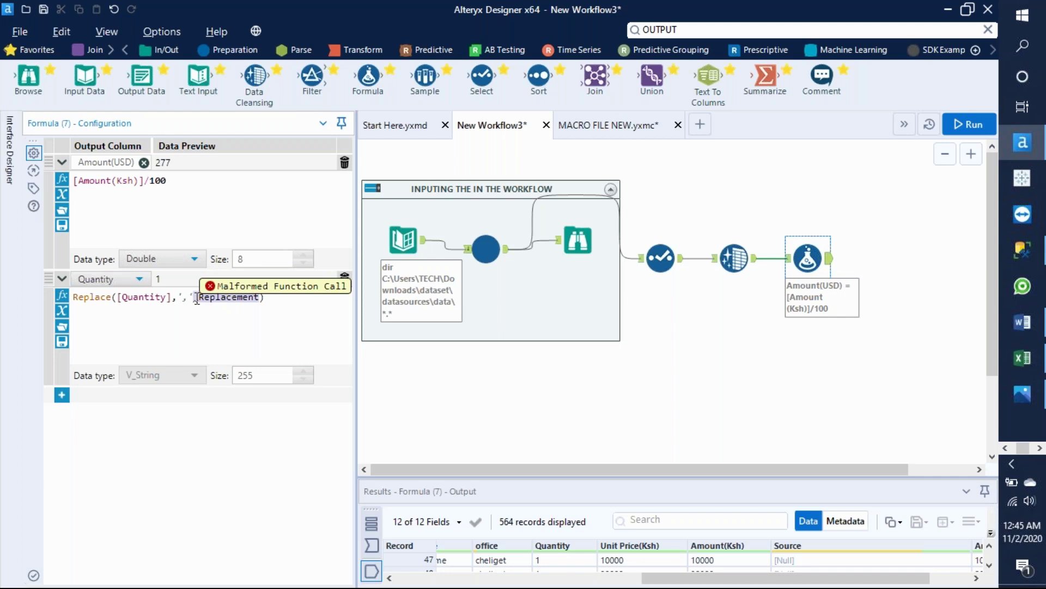
key(BackSpace)
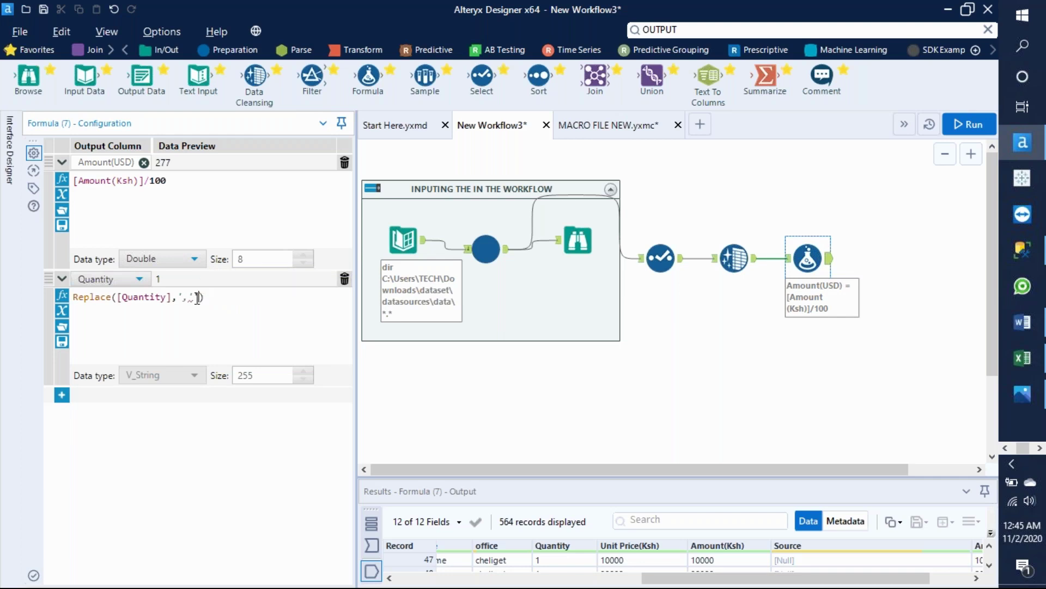
text(')
text('.')
mouse_move(191, 301)
Run the workflow with the Quantity replacement, expand the Quantity expression and select the Formula tool's output
click(974, 126)
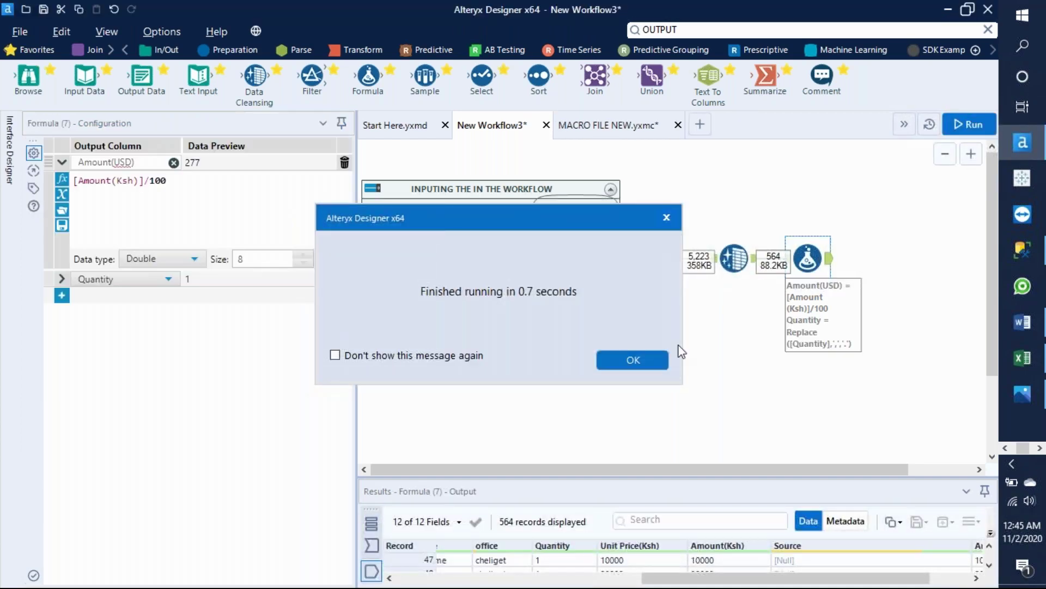
click(662, 354)
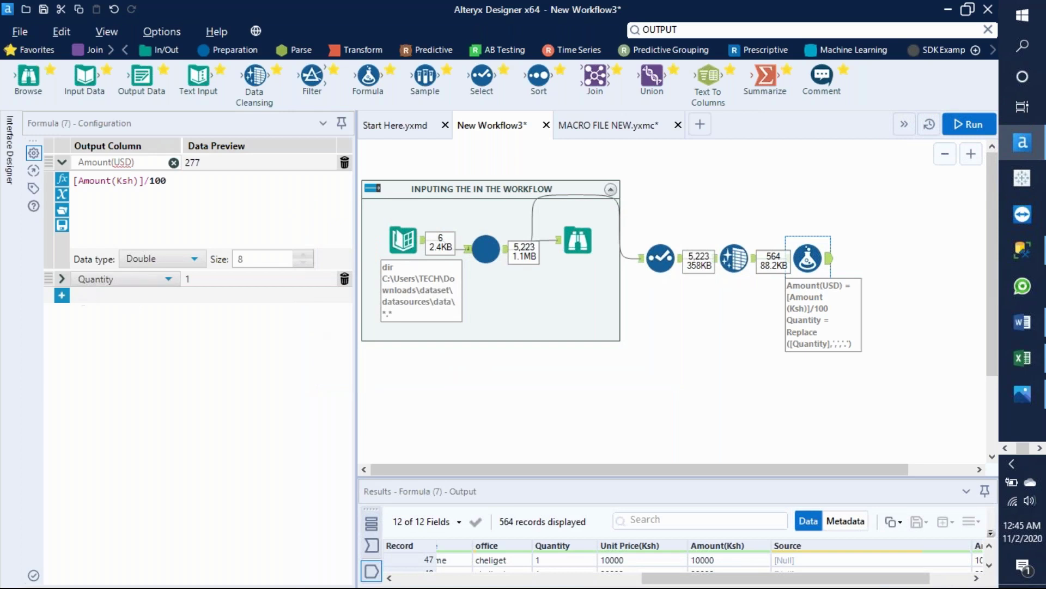
click(61, 279)
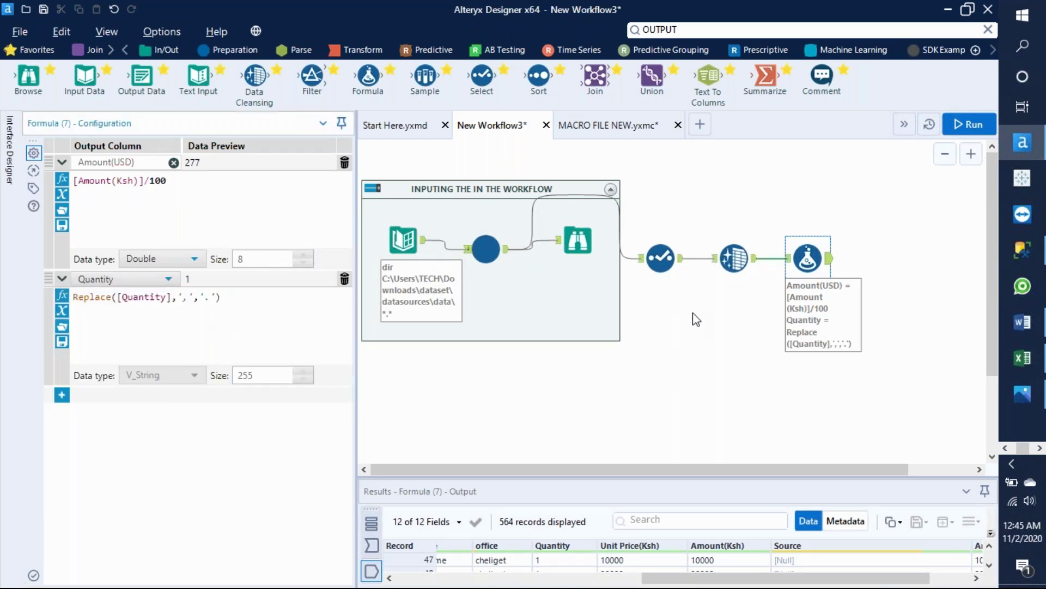
click(831, 266)
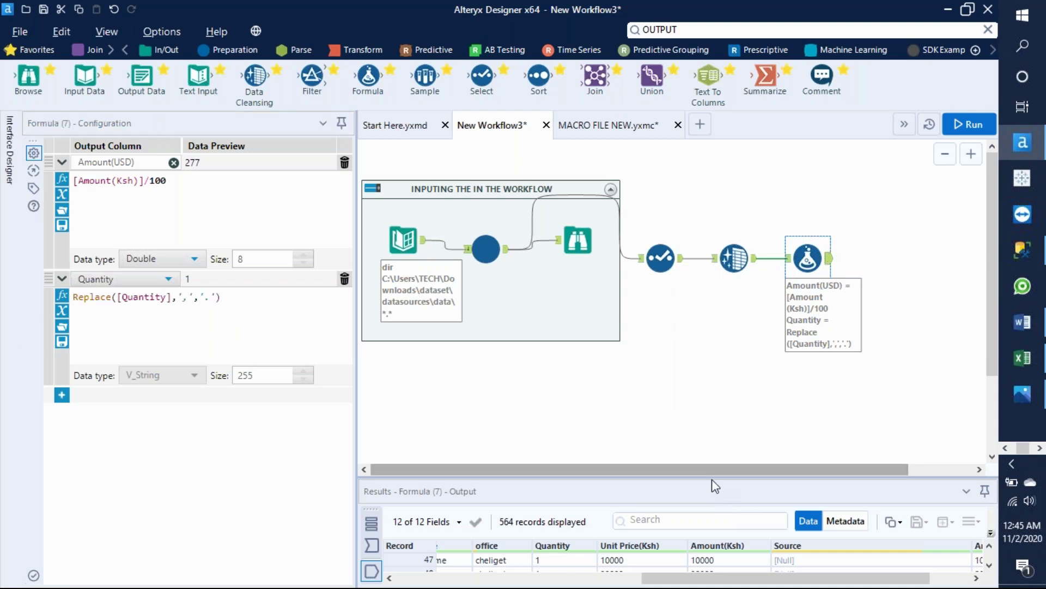
Enlarge the results area, search the Formula output for remaining commas, look through the matching records and restore the area's height
drag(712, 476, 712, 231)
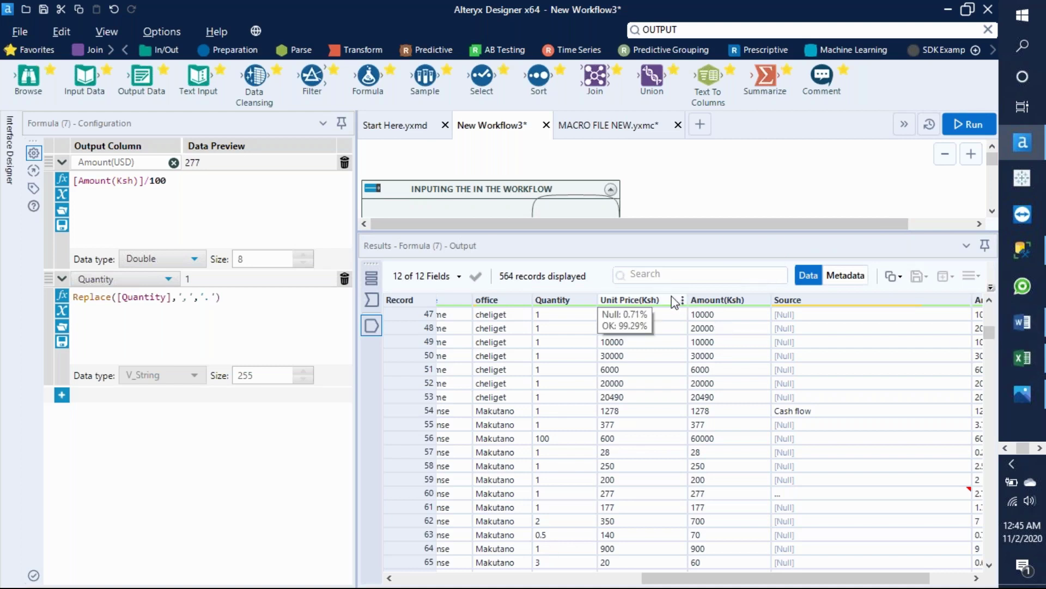
click(656, 276)
text(.)
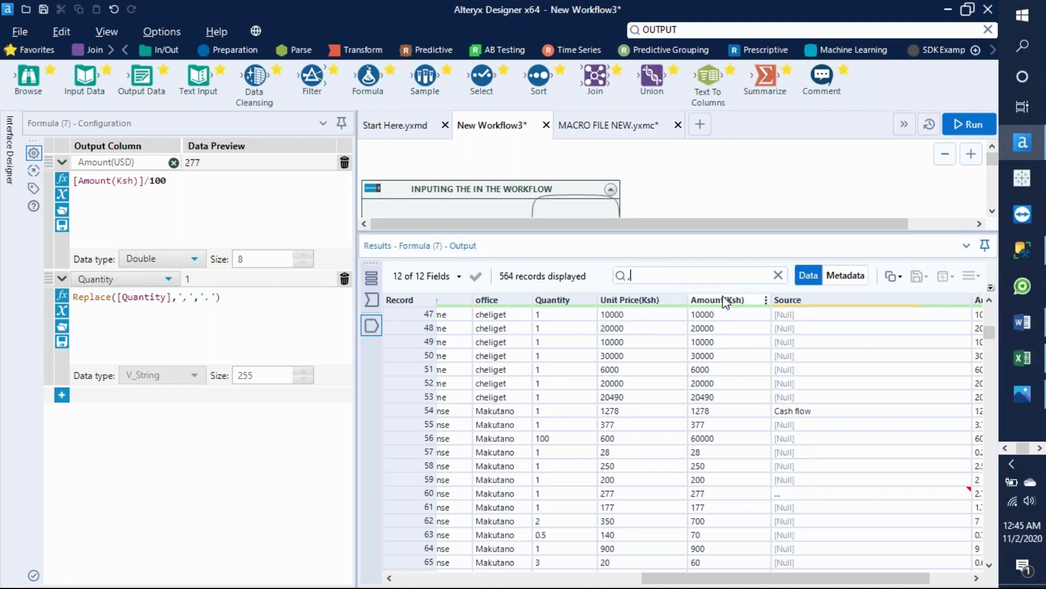
key(Return)
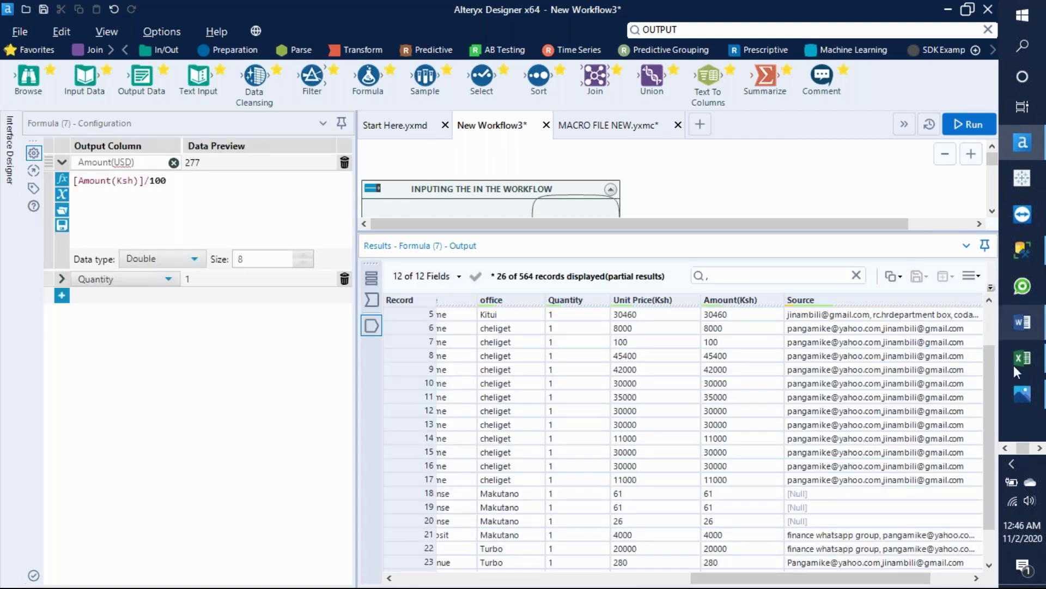
mouse_move(991, 377)
mouse_down()
mouse_move(982, 299)
mouse_move(988, 371)
mouse_move(966, 482)
mouse_move(988, 389)
mouse_up()
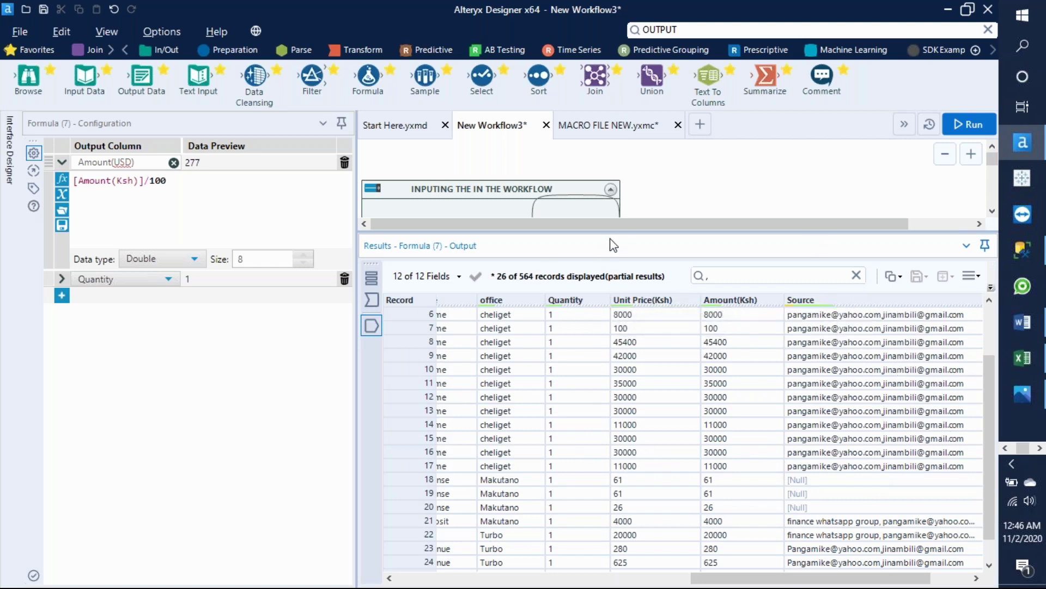
drag(614, 229, 643, 478)
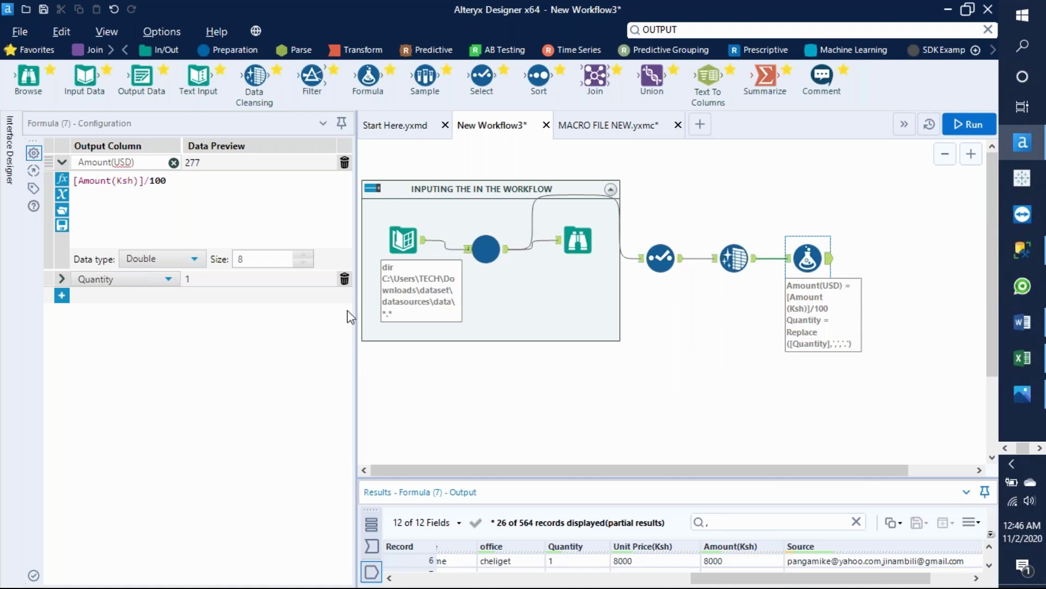
Try adding a third expression to the Formula tool with Amount(Ksh) as its output column
click(62, 279)
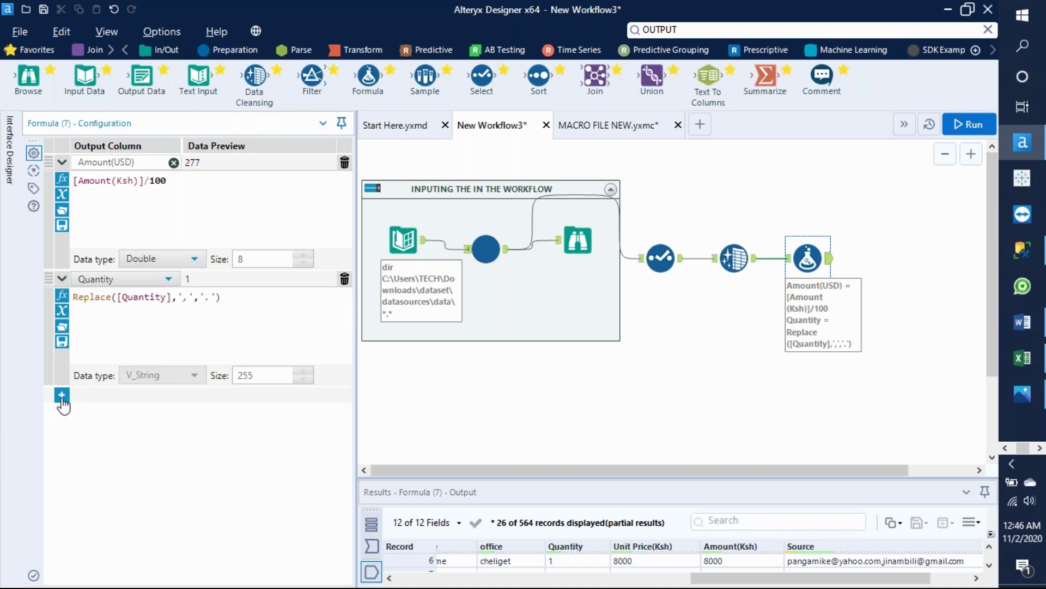
click(62, 395)
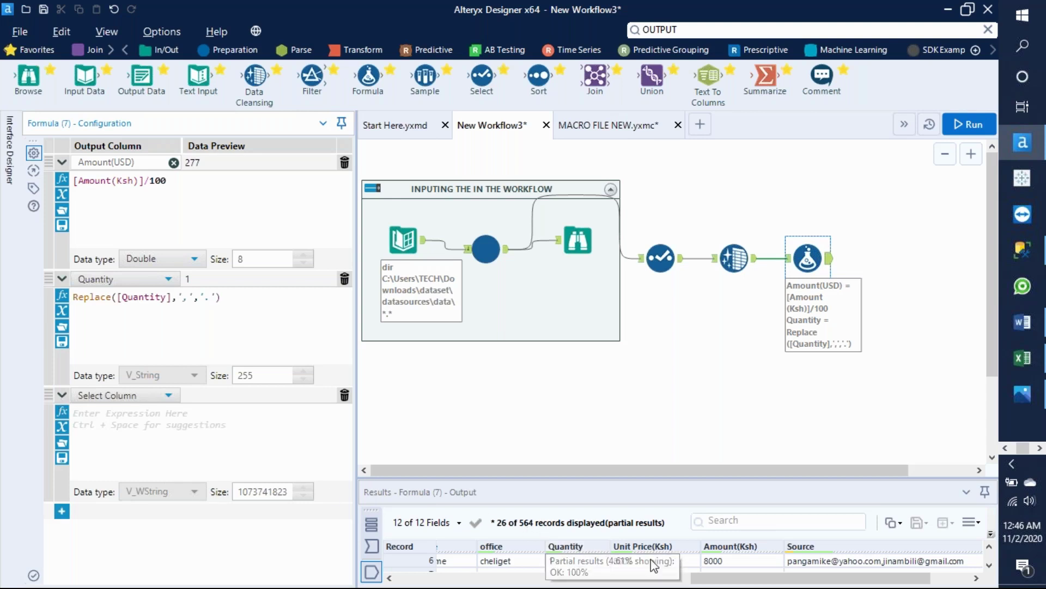
click(167, 397)
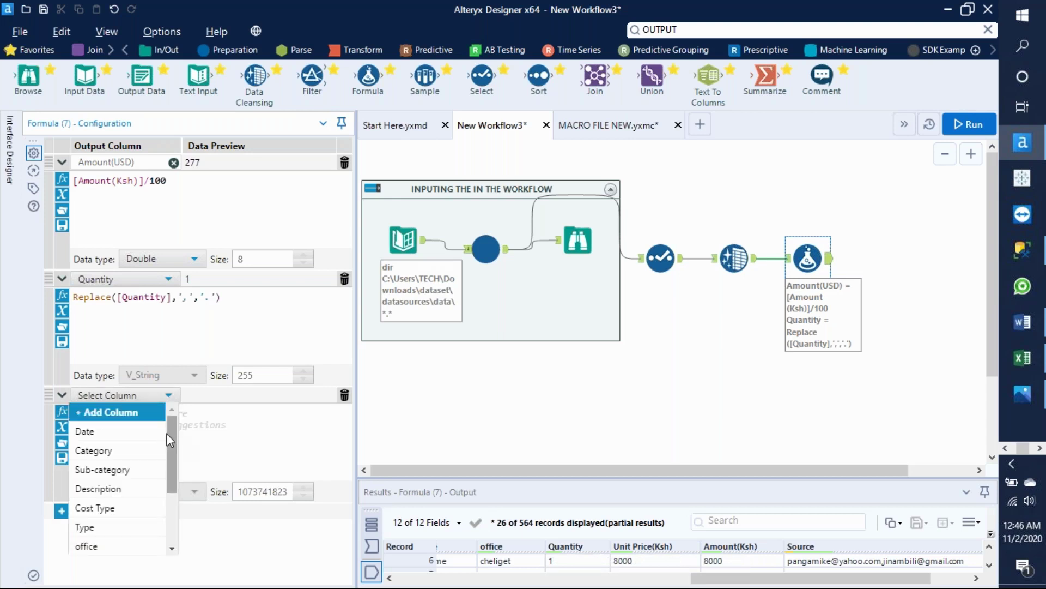
drag(171, 436, 172, 485)
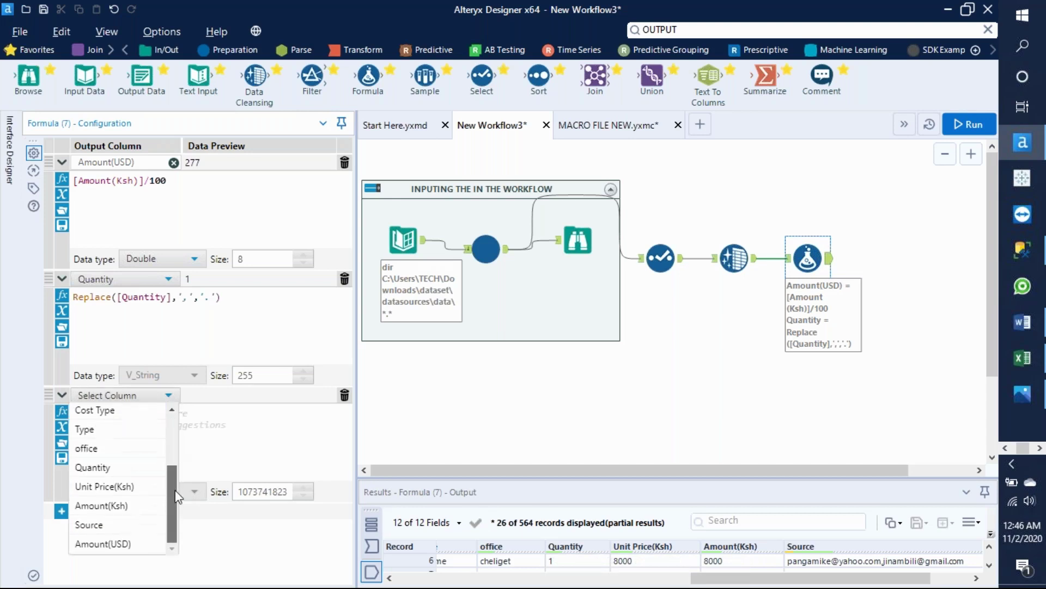
click(120, 508)
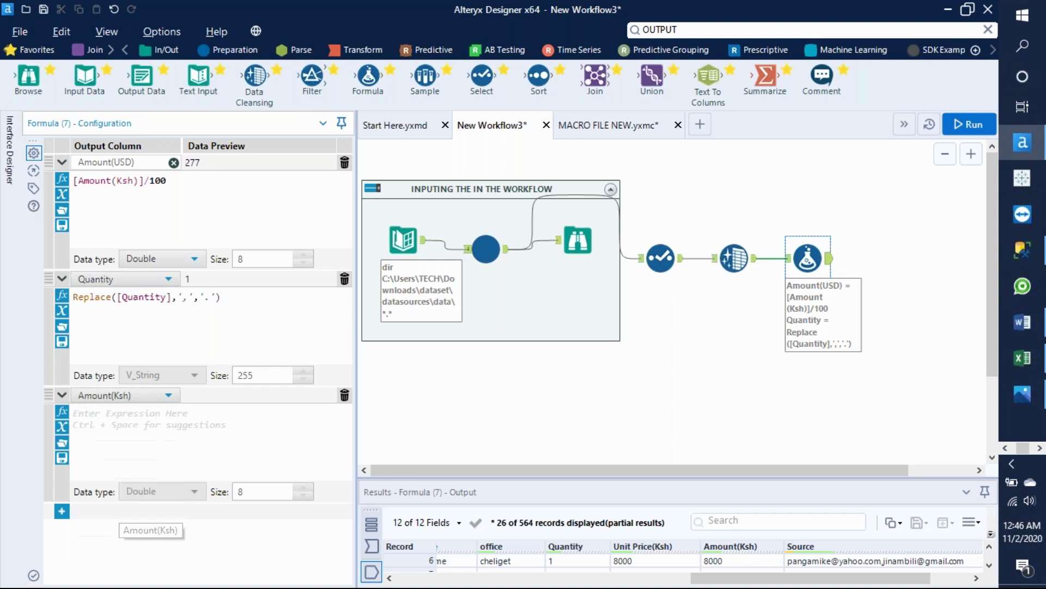
click(63, 431)
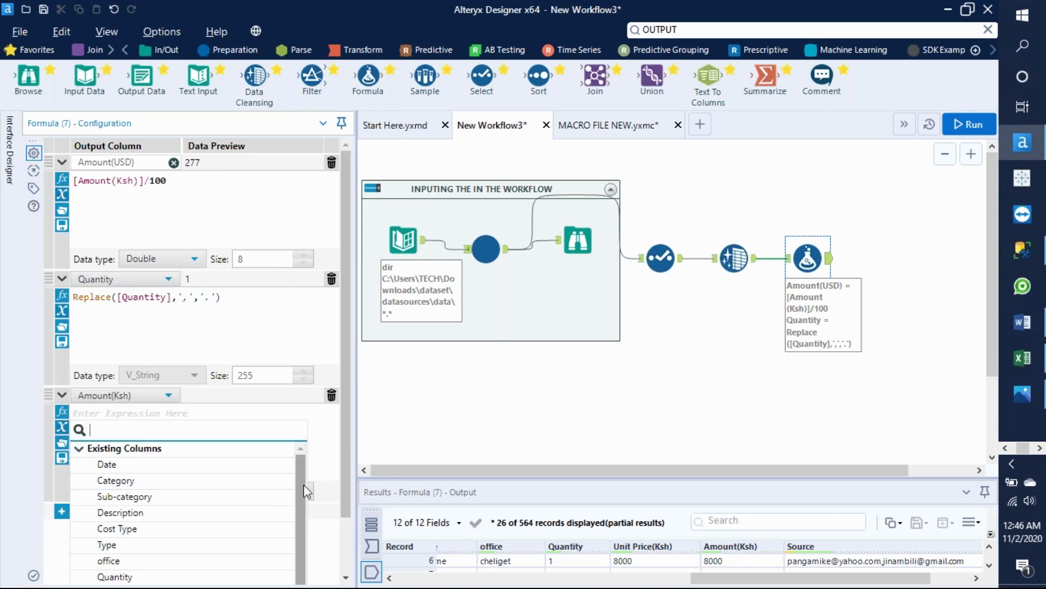
click(350, 440)
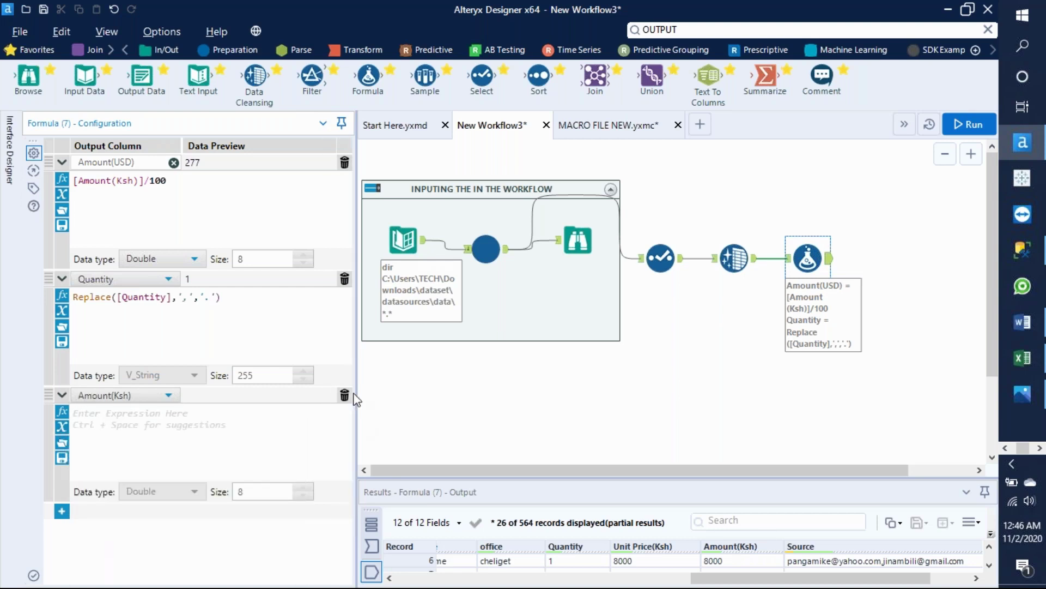
Try [Quantity]*[Unit Price(Ksh)] as the expression for the Amount(Ksh) column
click(63, 428)
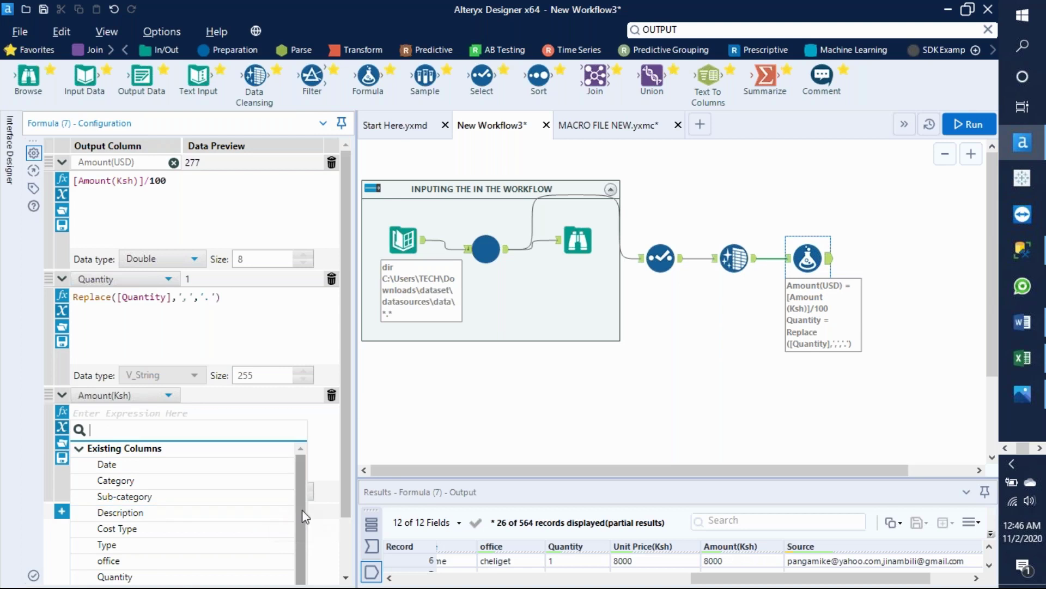
drag(302, 509, 304, 553)
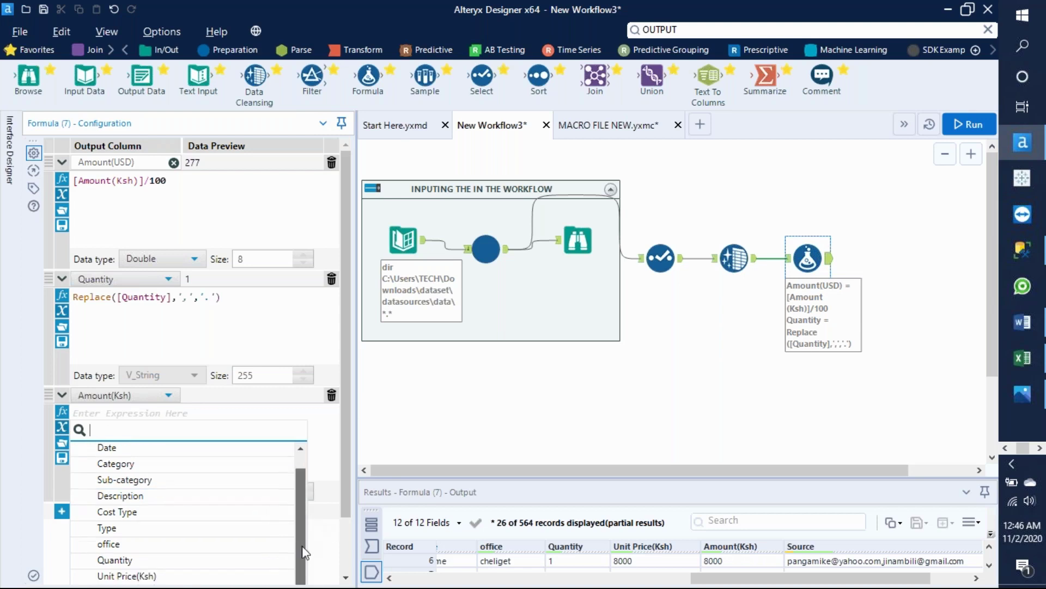
click(135, 561)
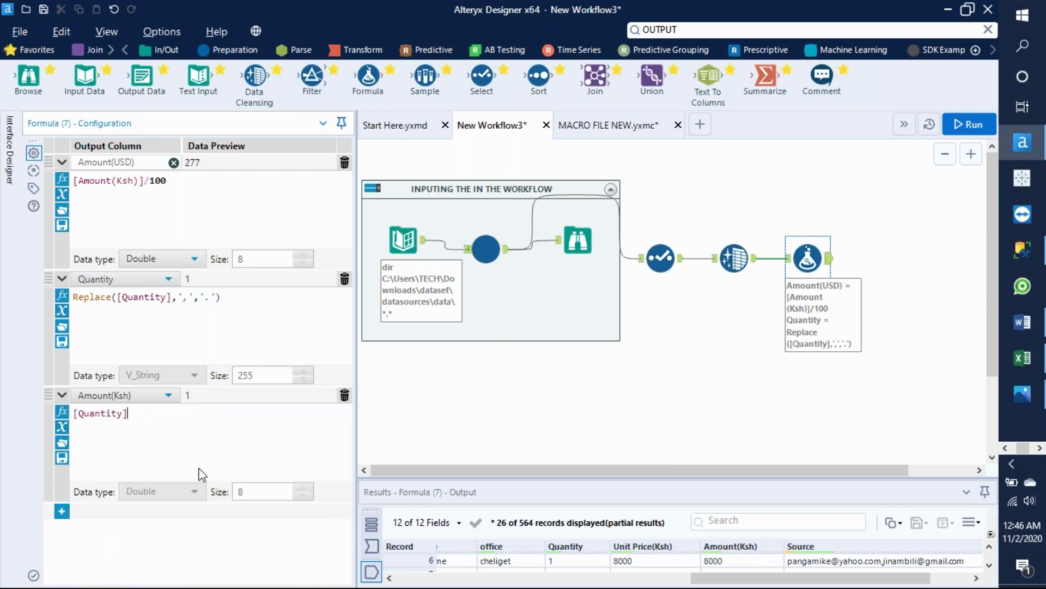
text(*)
click(62, 431)
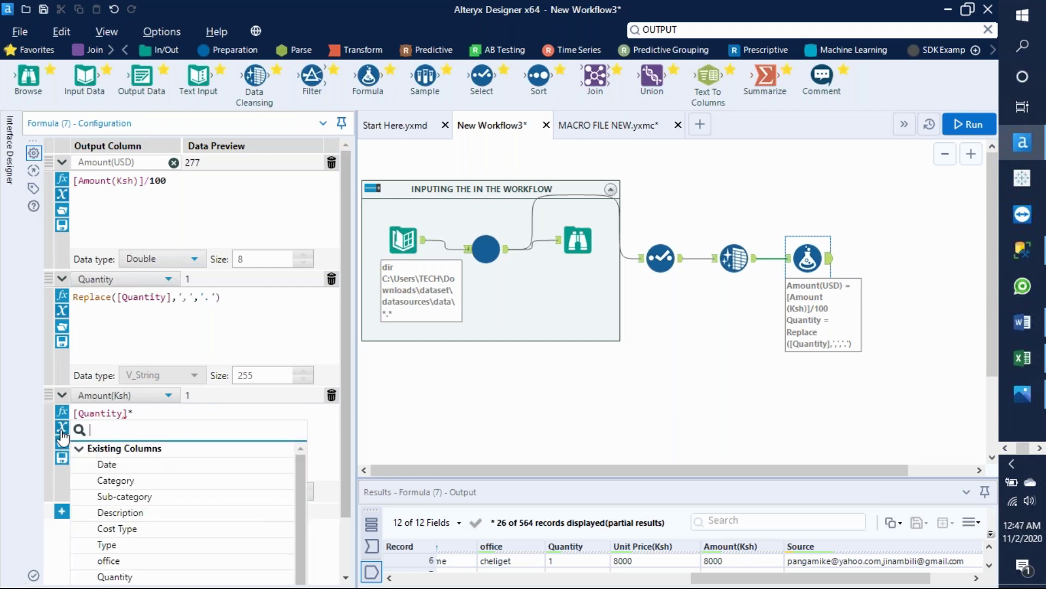
click(345, 509)
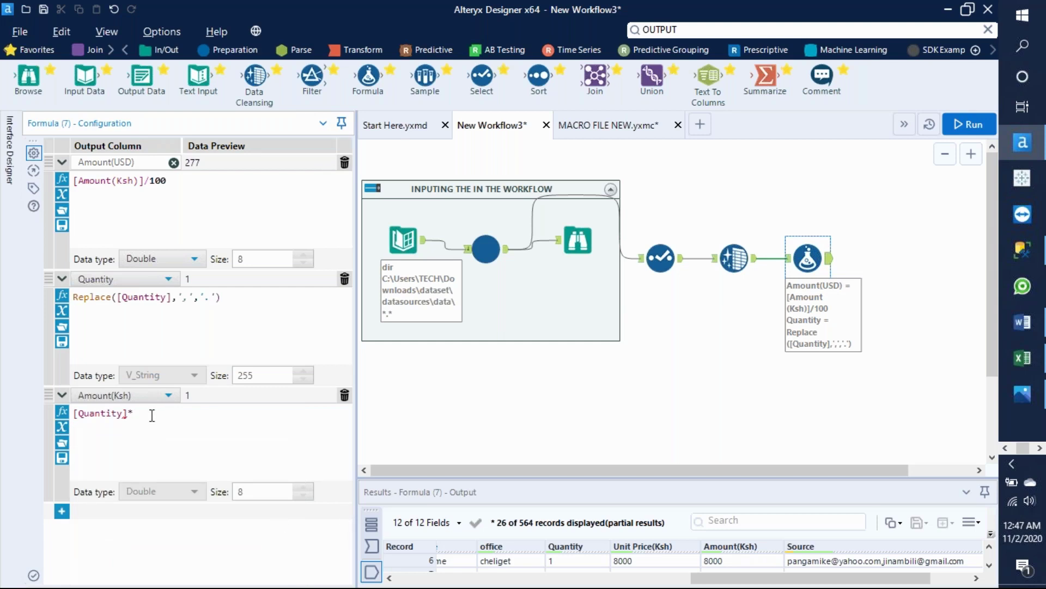
text(()
key(BackSpace)
text([)
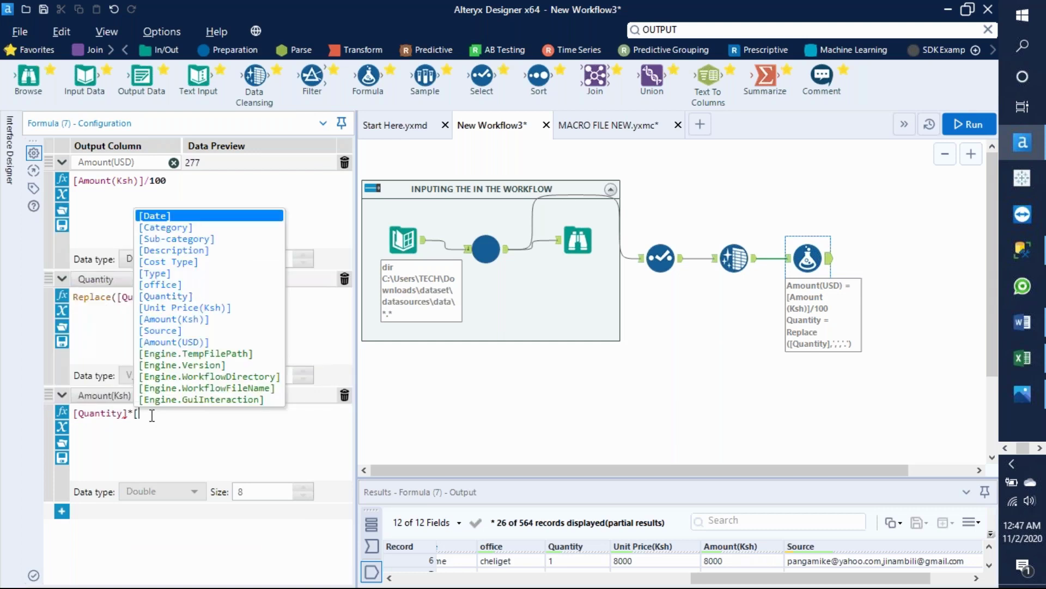
click(185, 308)
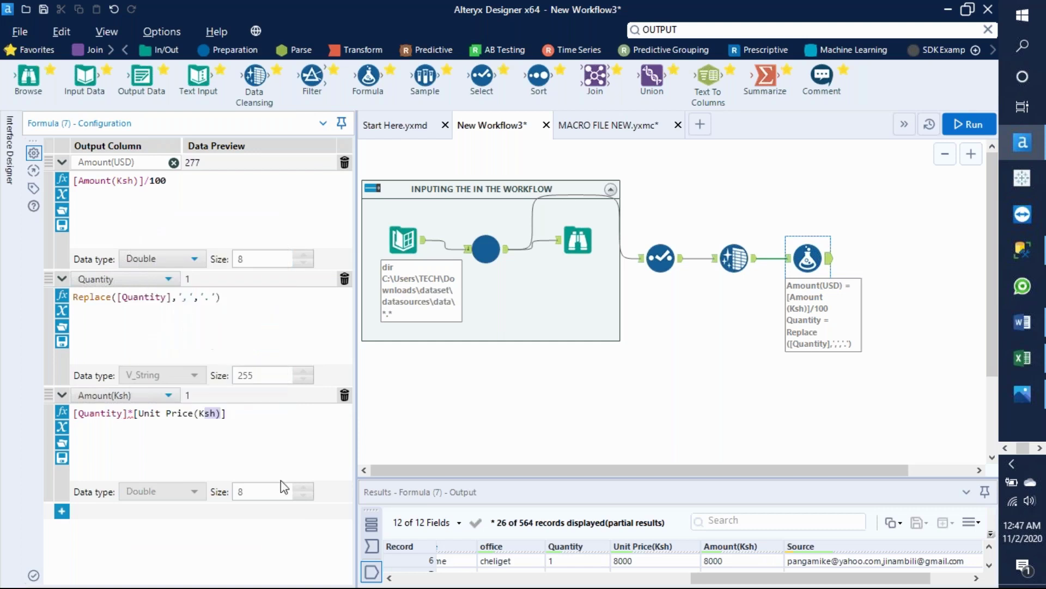
Delete the Amount(Ksh) expression from the Formula tool
mouse_move(127, 413)
click(752, 271)
click(344, 394)
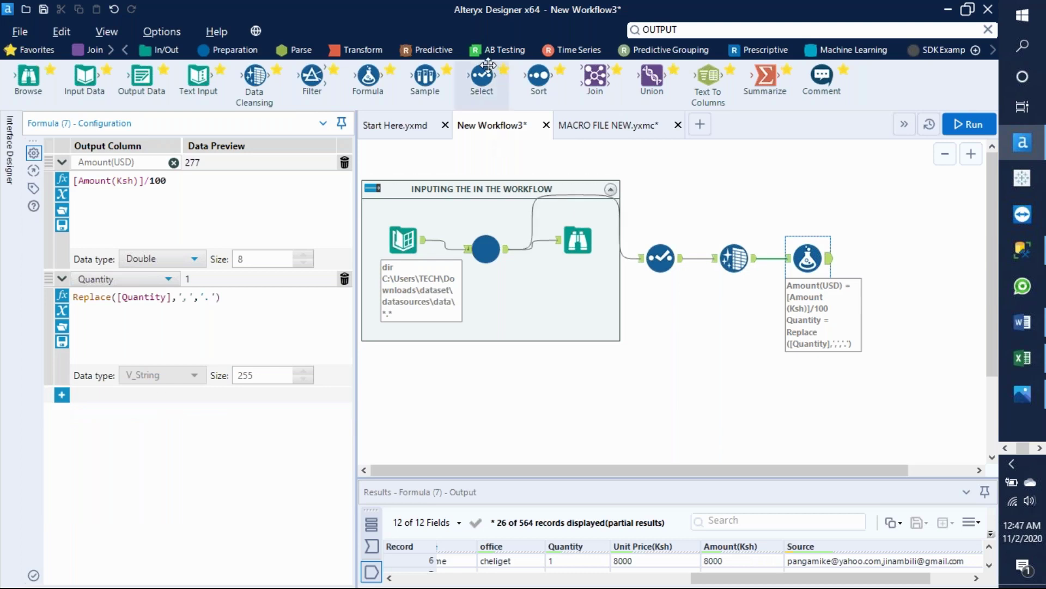
Add a Select tool after the Formula tool and change the Quantity field's type to Double
drag(482, 83, 874, 258)
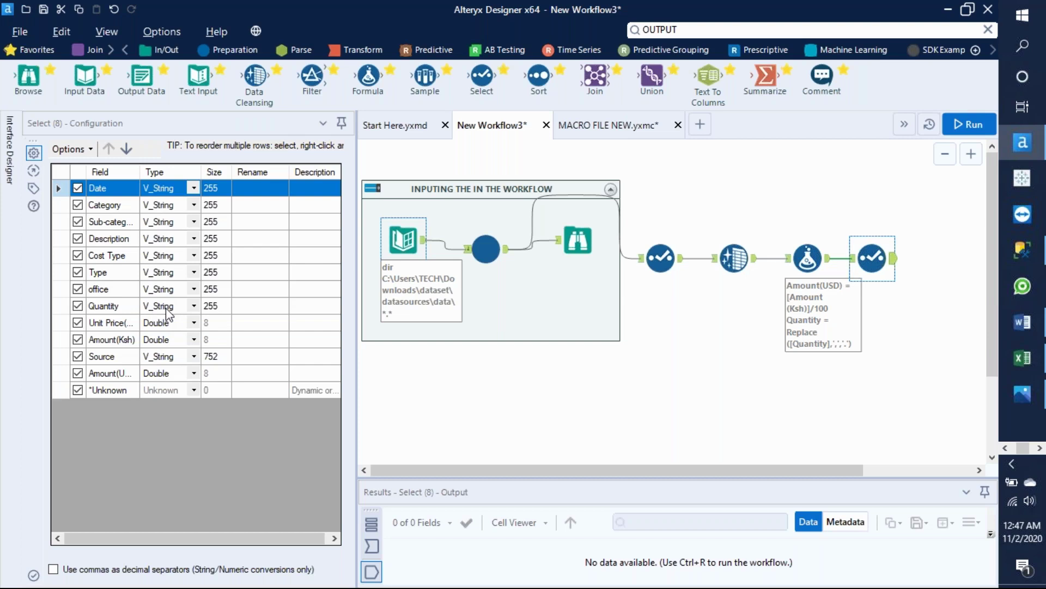
click(194, 307)
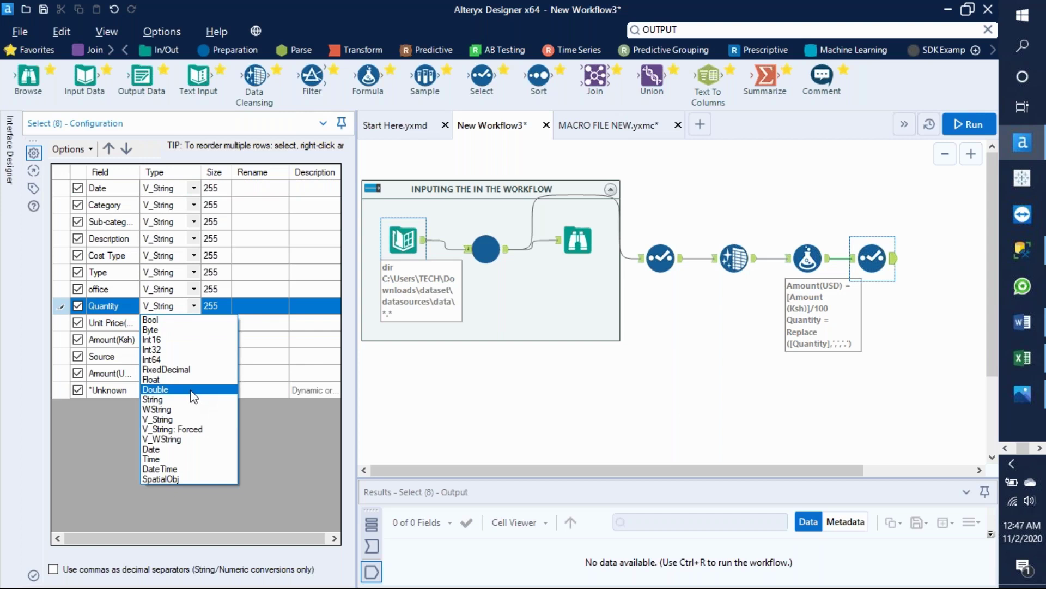
click(194, 397)
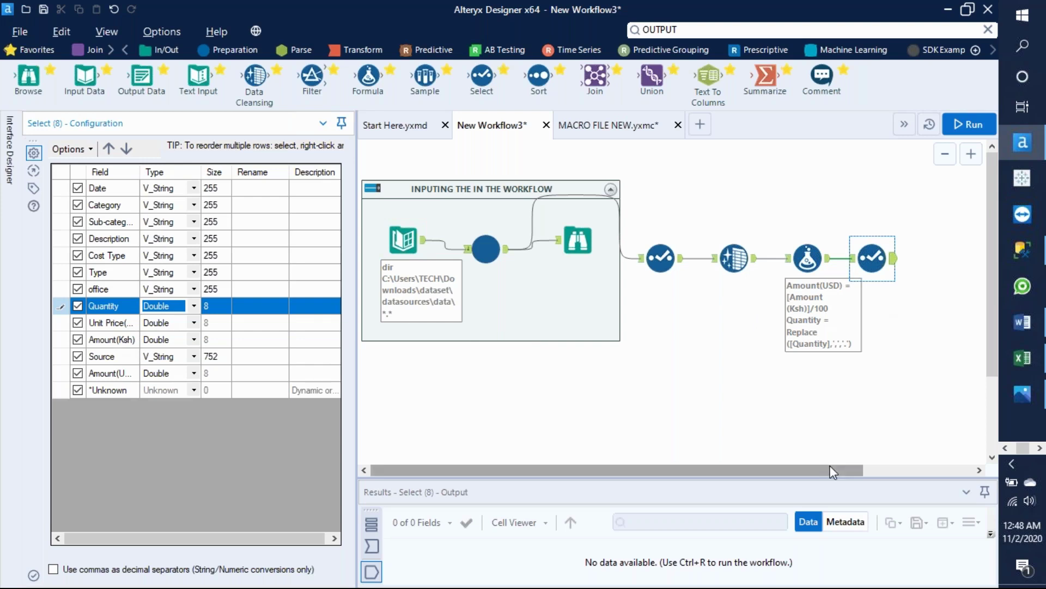
Run the workflow with the new Select tool and display that tool's output
drag(822, 466, 881, 491)
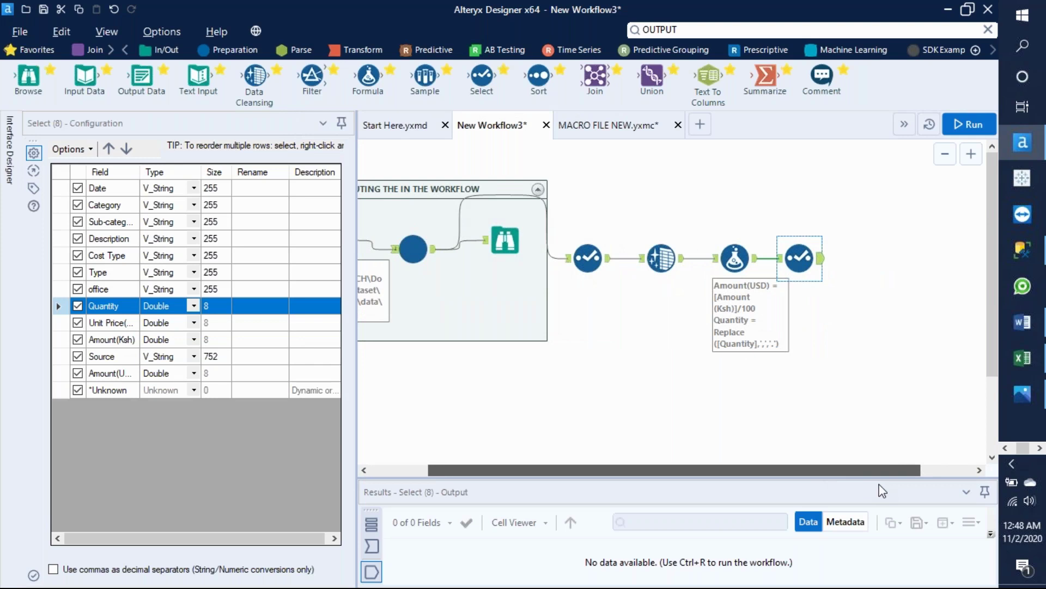
click(968, 124)
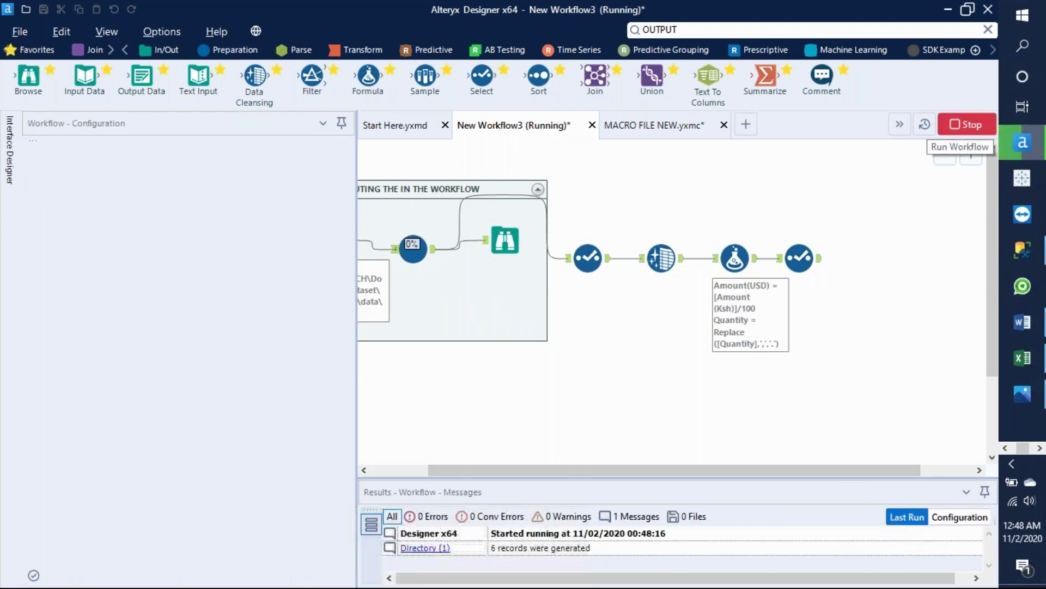
click(799, 258)
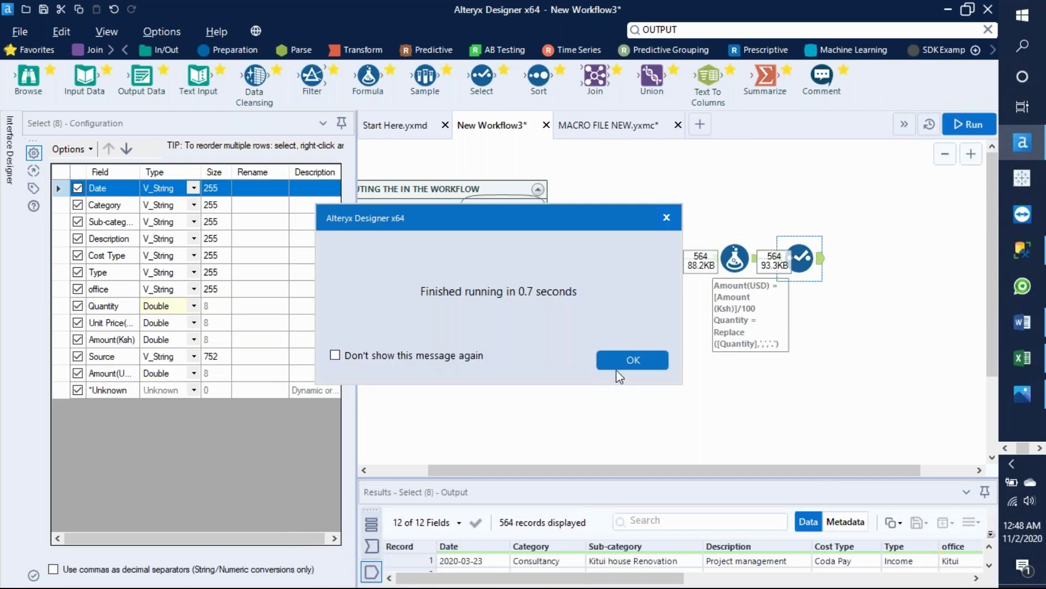
click(629, 358)
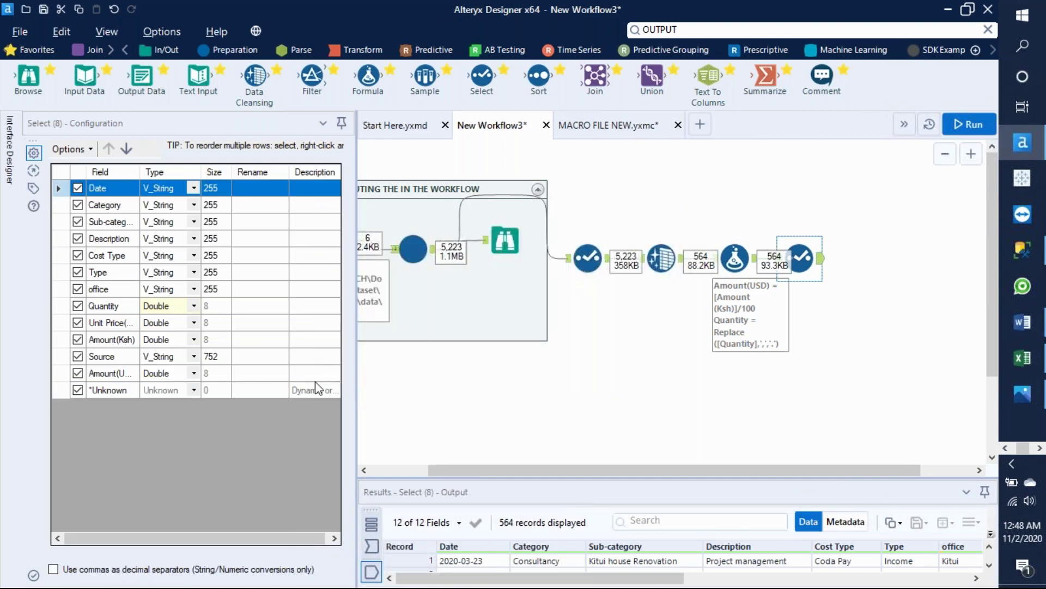
Add a Formula tool after the last Select tool and choose Amount(Ksh) as its output column
drag(355, 387, 266, 371)
drag(359, 104, 777, 259)
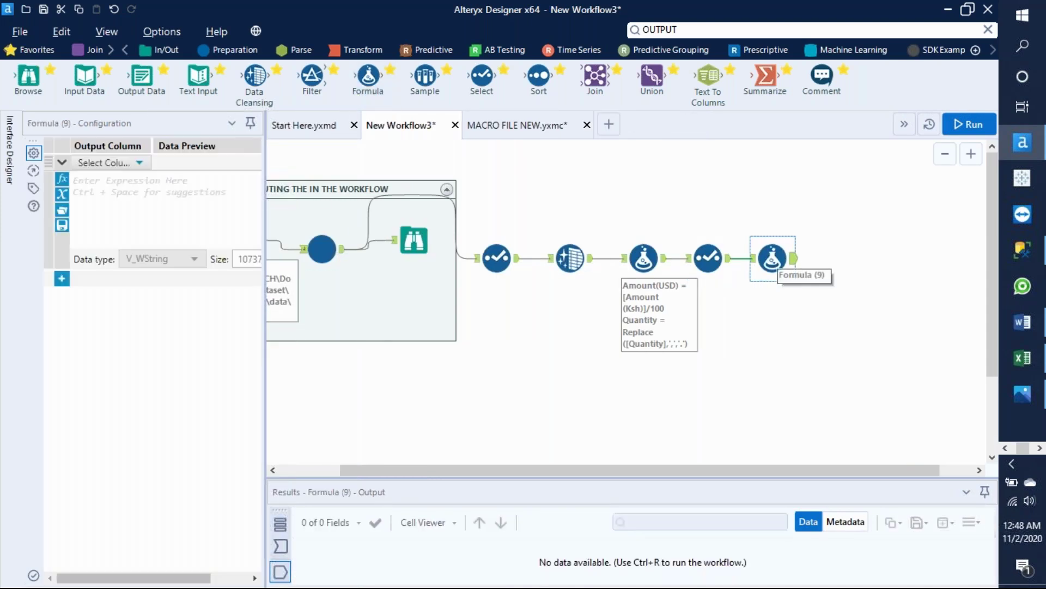
click(143, 164)
drag(138, 227, 148, 292)
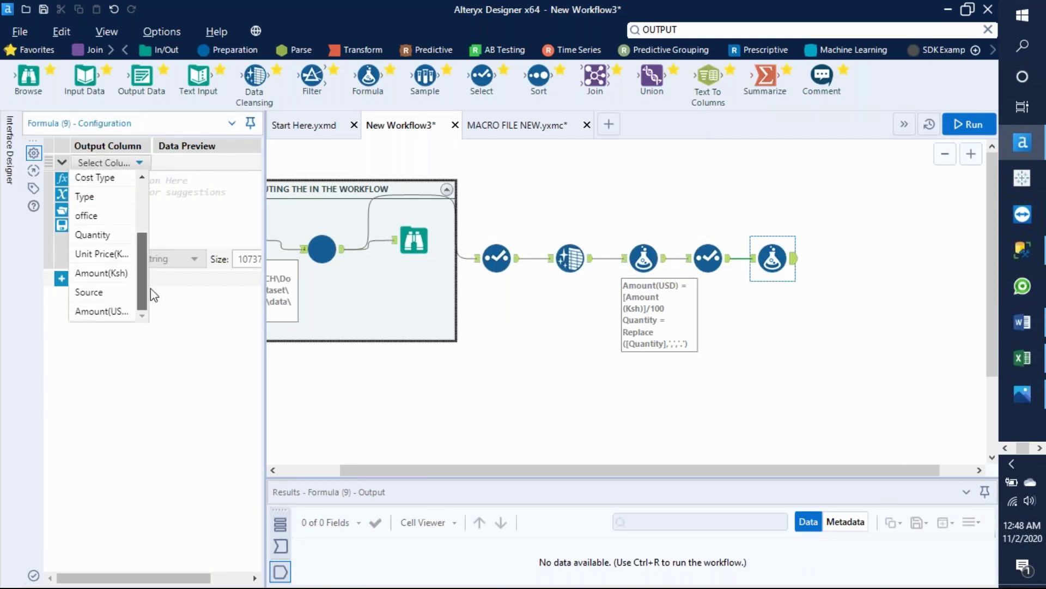
click(117, 281)
Enter [Quantity]*[Unit Price(Ksh)] as the expression for the Amount(Ksh) column
click(63, 195)
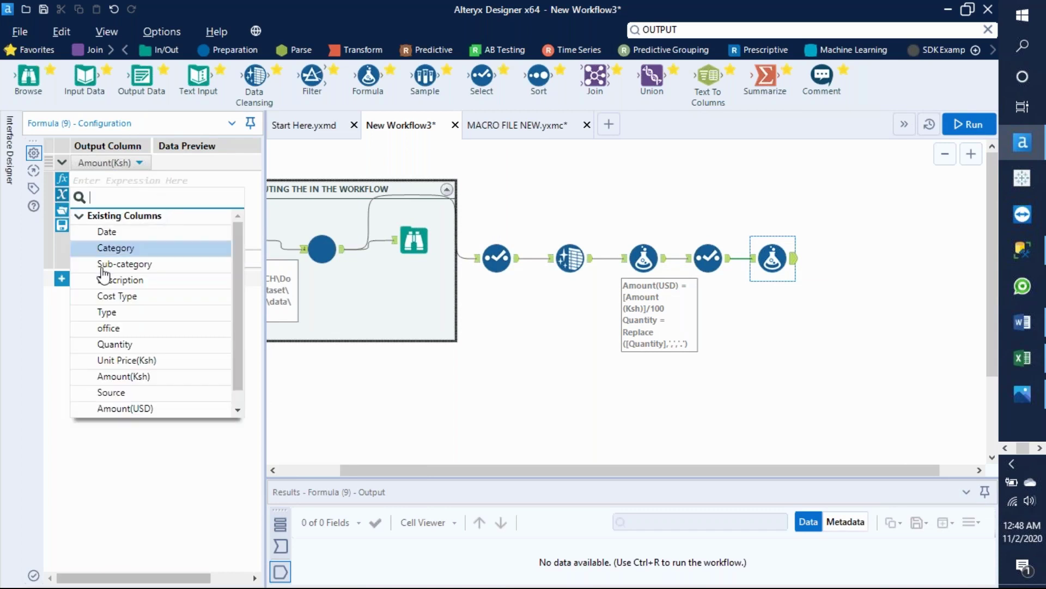
click(133, 345)
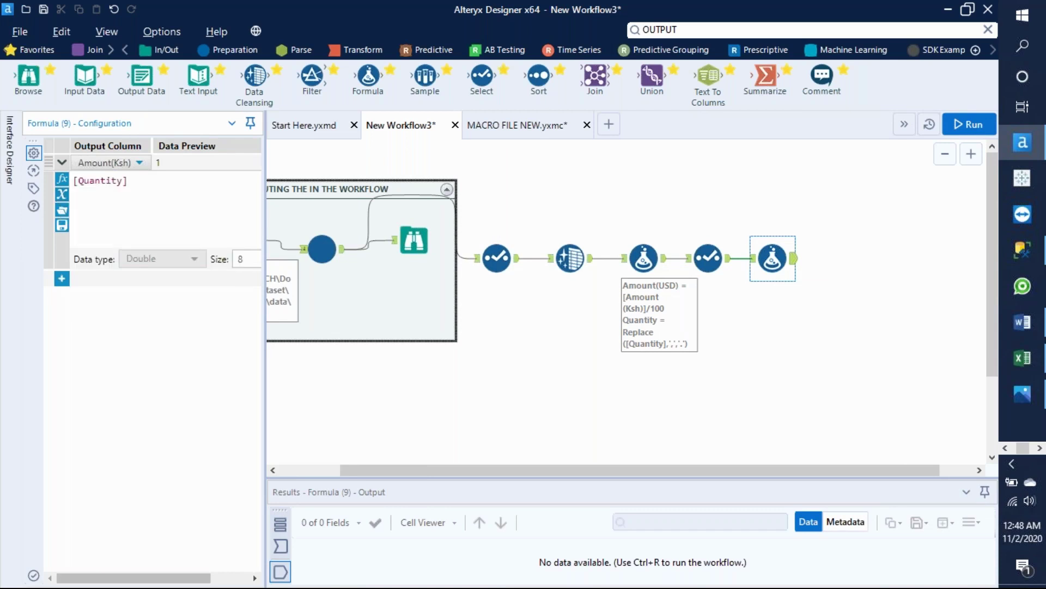
click(63, 195)
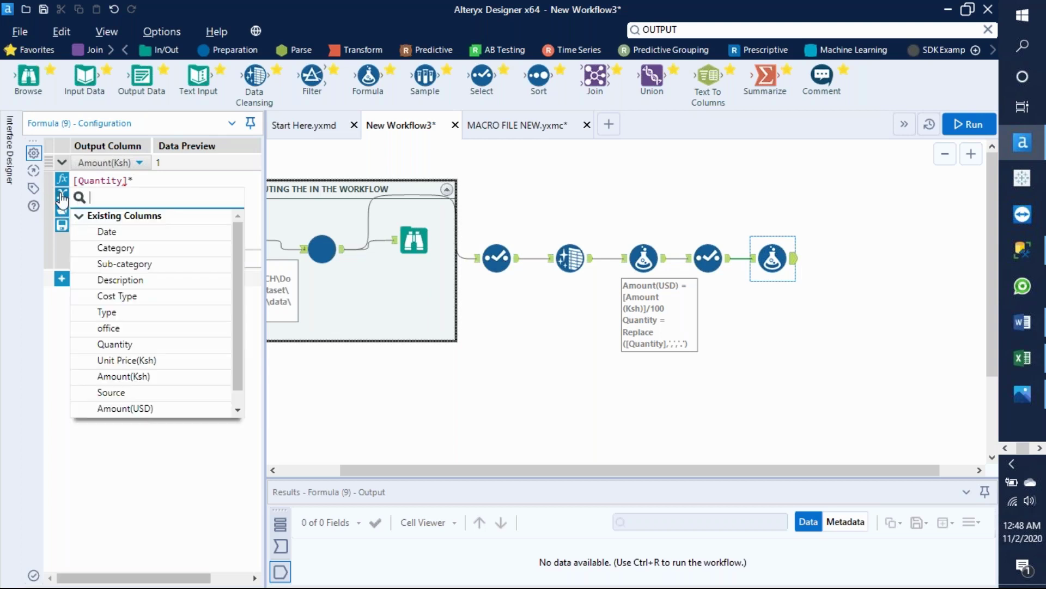
click(146, 360)
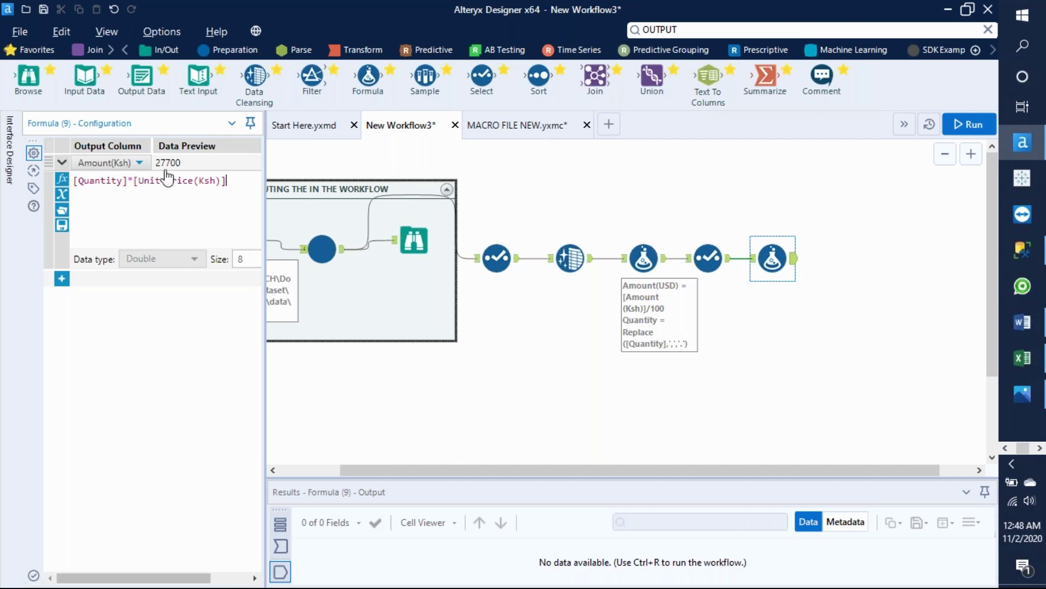
drag(265, 167, 314, 166)
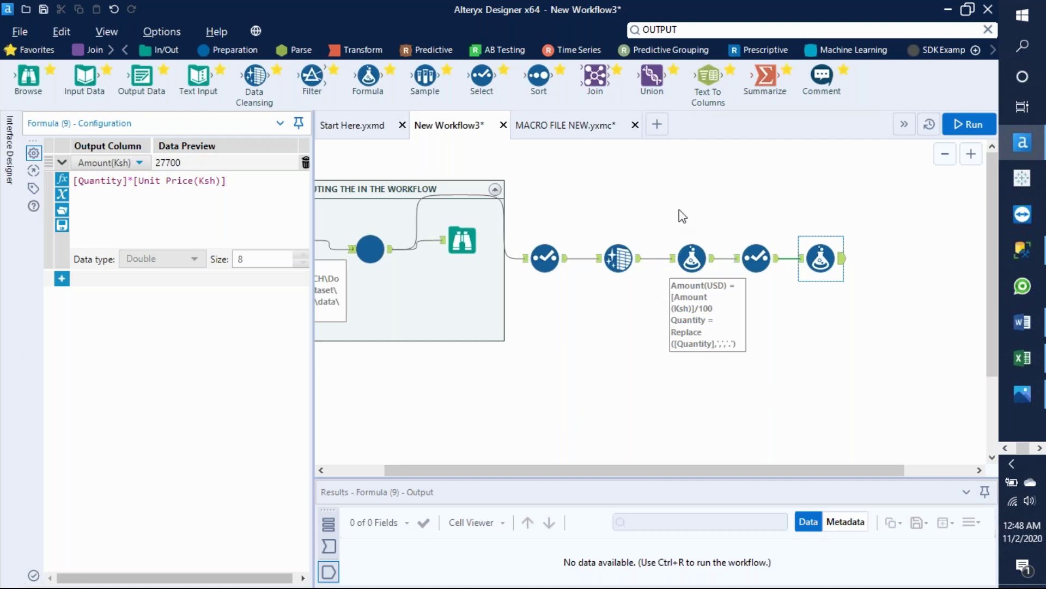
Run the workflow and inspect the Quantity, Unit Price(Ksh) and Amount(Ksh) columns in the new Formula tool's output
click(953, 125)
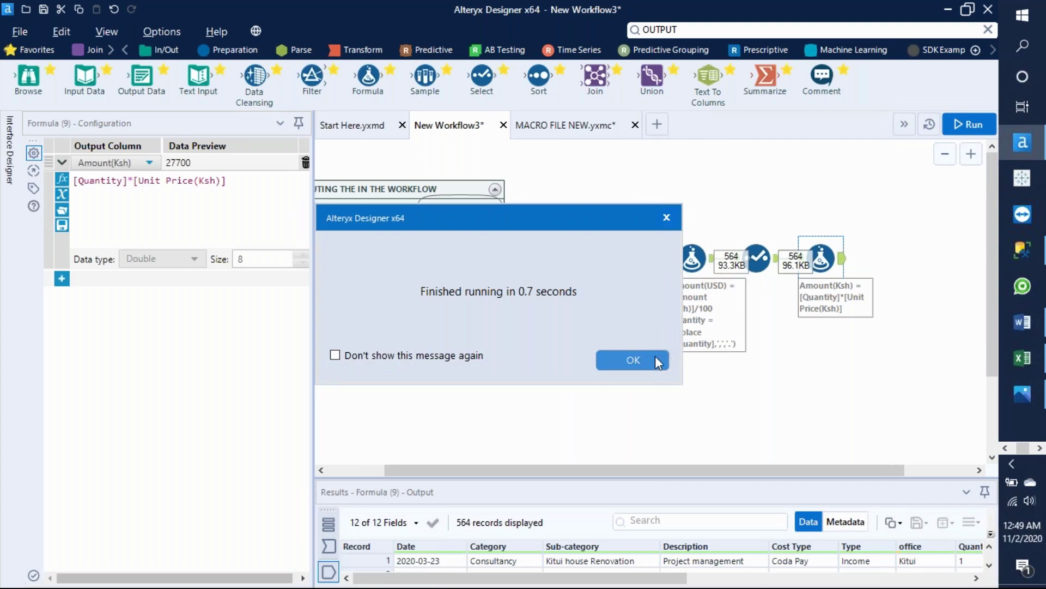
click(649, 359)
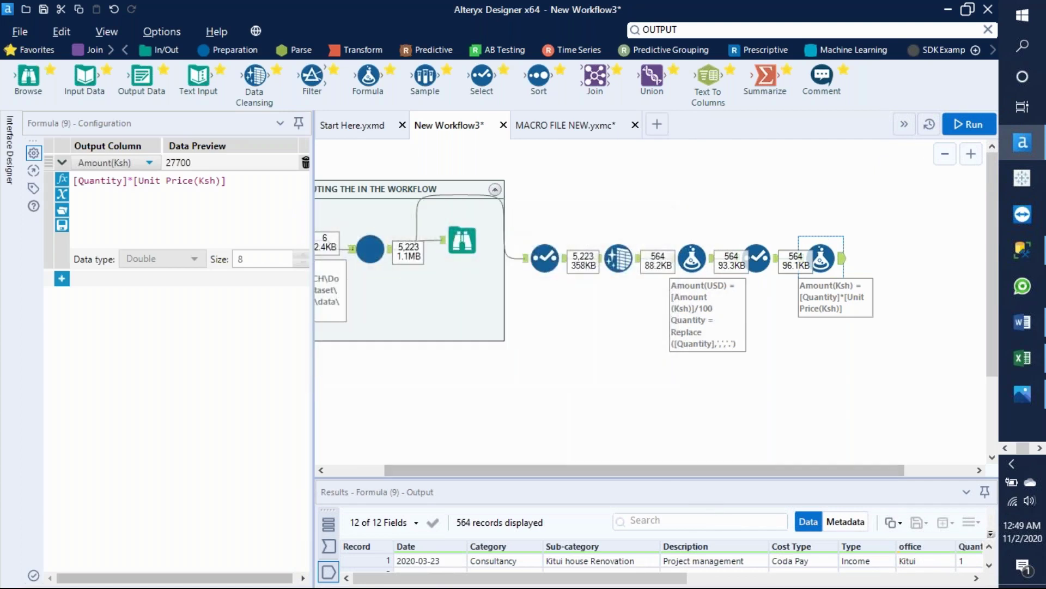
drag(694, 479, 645, 275)
drag(666, 582, 884, 581)
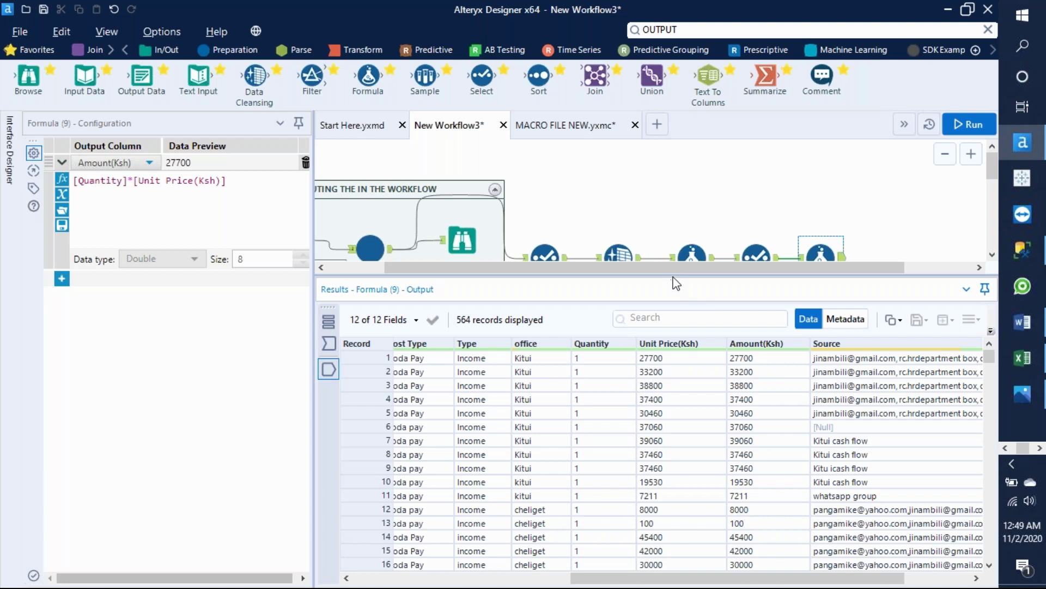
mouse_move(677, 283)
mouse_down()
mouse_move(643, 427)
mouse_move(651, 446)
mouse_up()
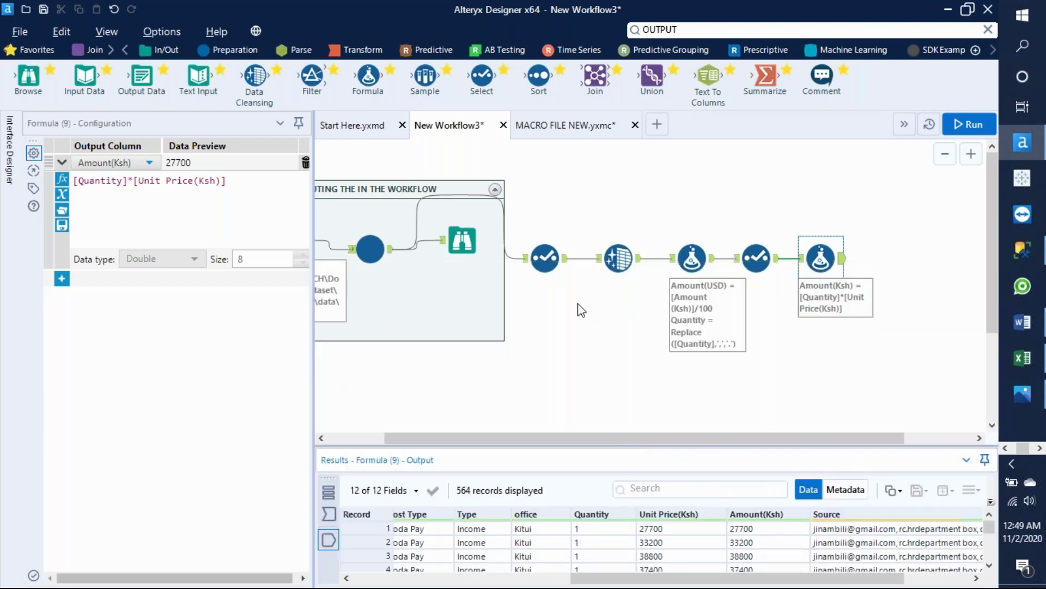
Try grouping the five tools after the macro section into a new container aligned with the existing one
drag(513, 227, 869, 326)
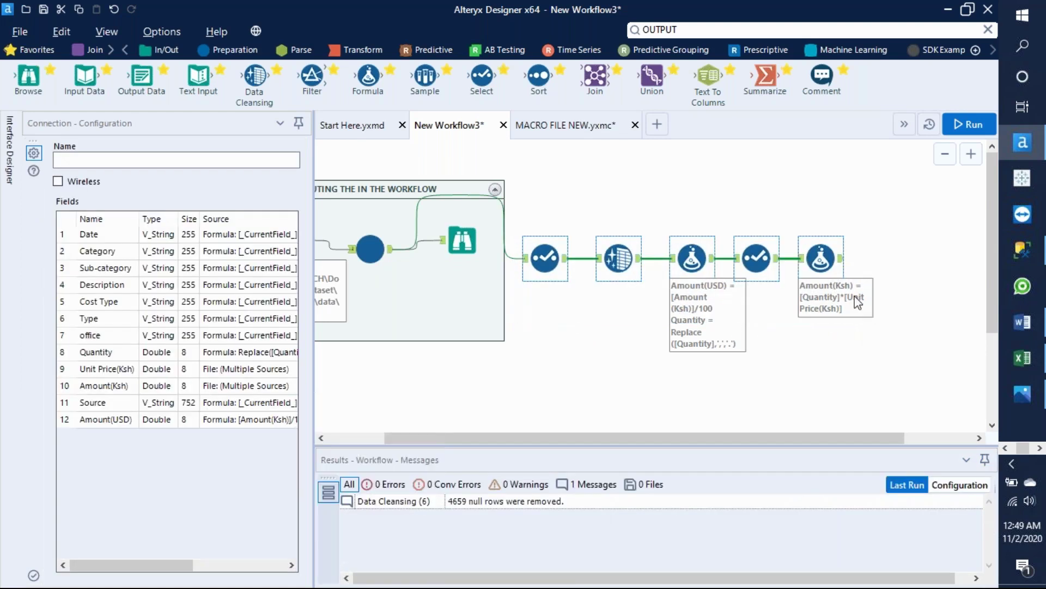
right_click(826, 258)
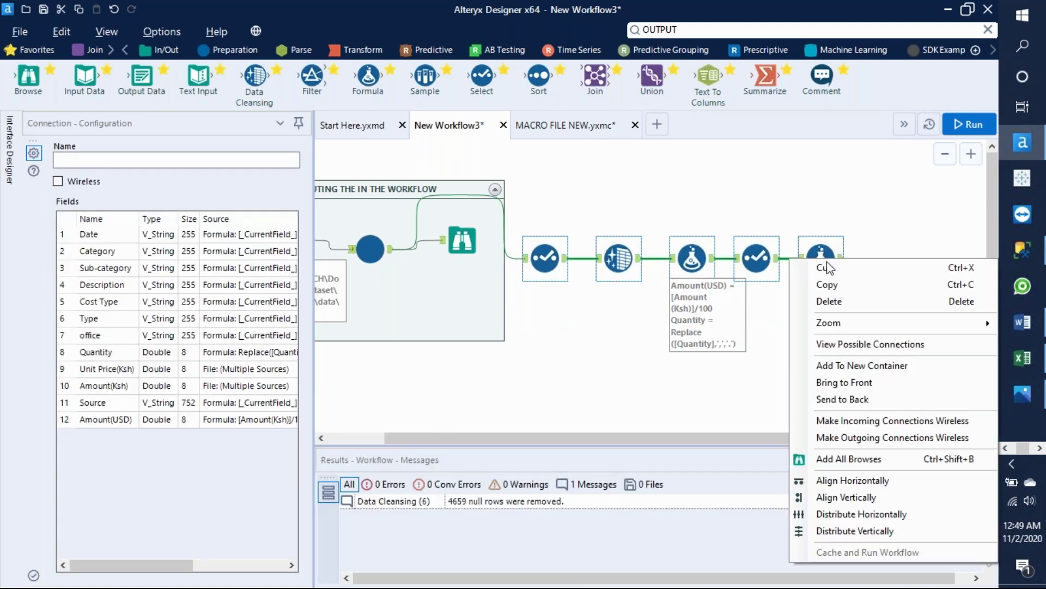
click(868, 366)
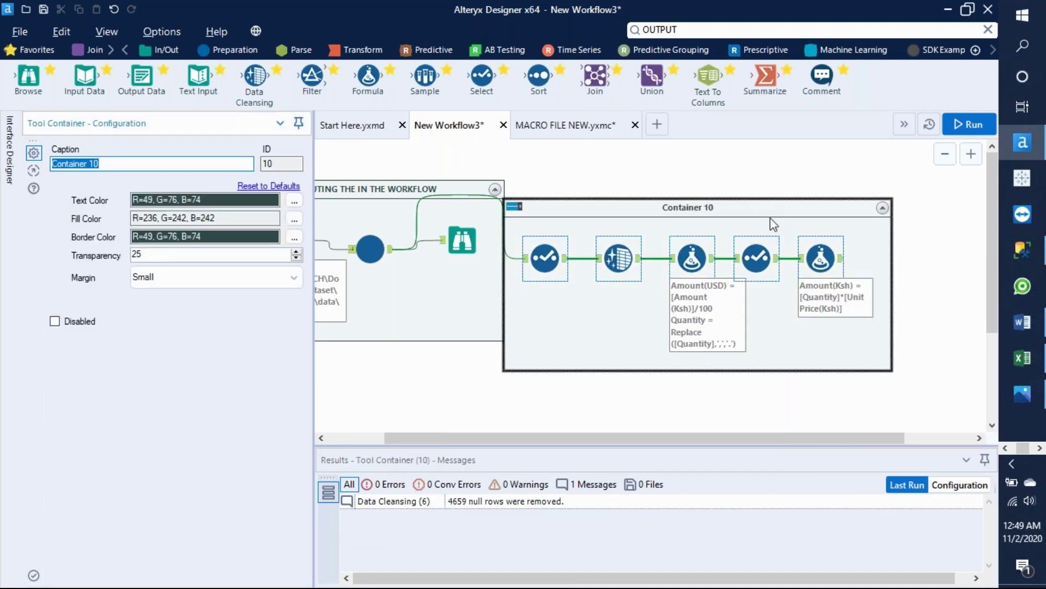
drag(762, 205, 773, 187)
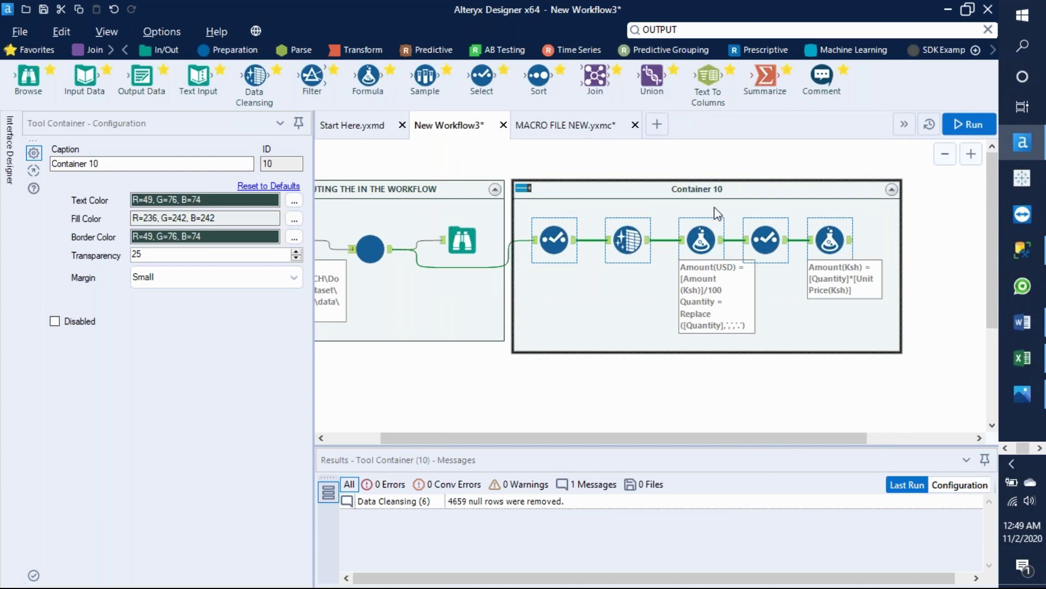
Rerun the workflow with the five tools inside the new container
right_click(686, 187)
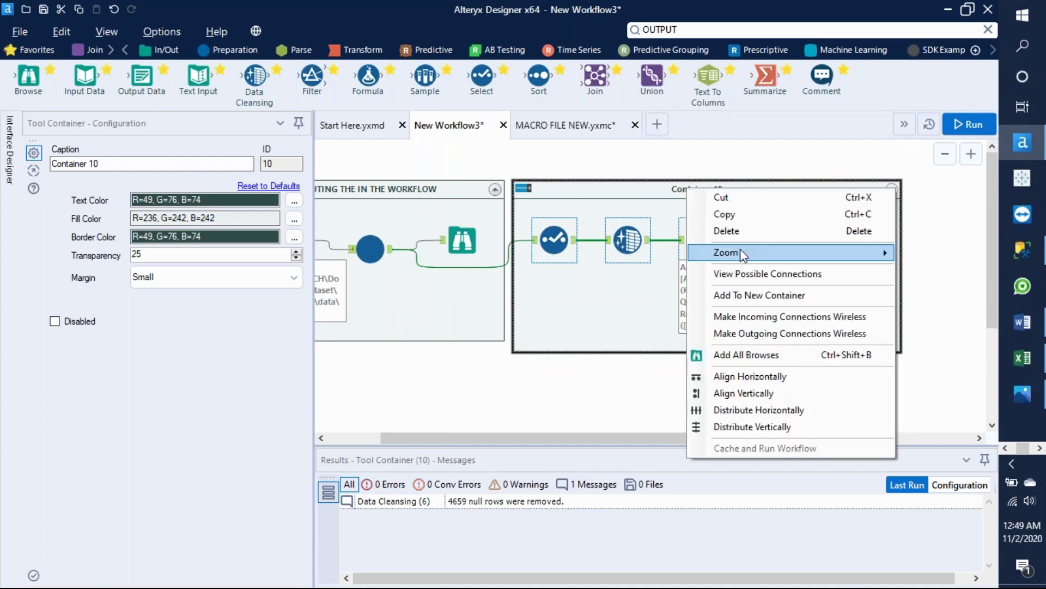
click(752, 334)
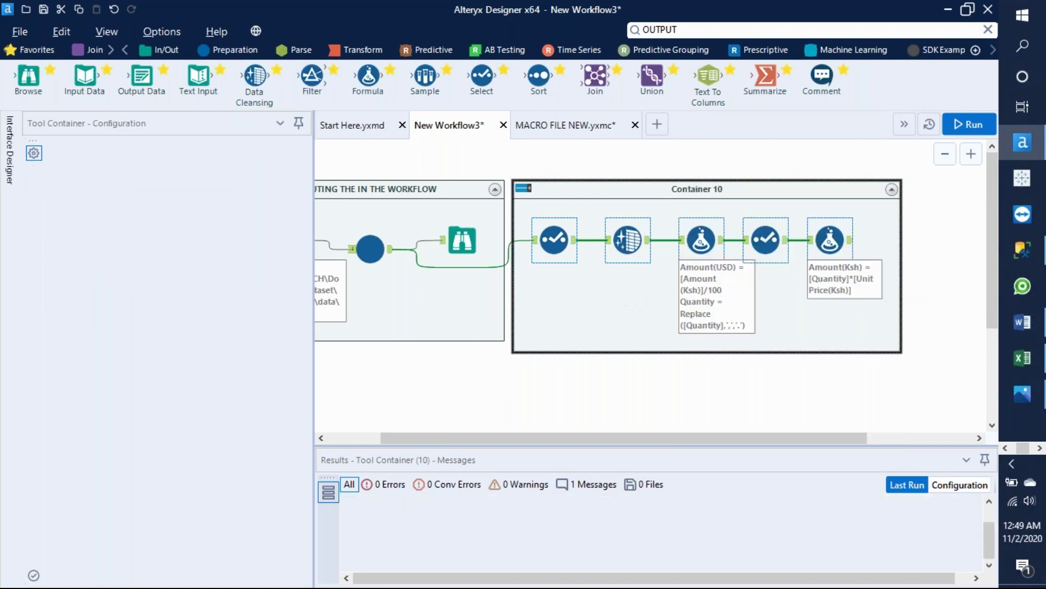
click(969, 125)
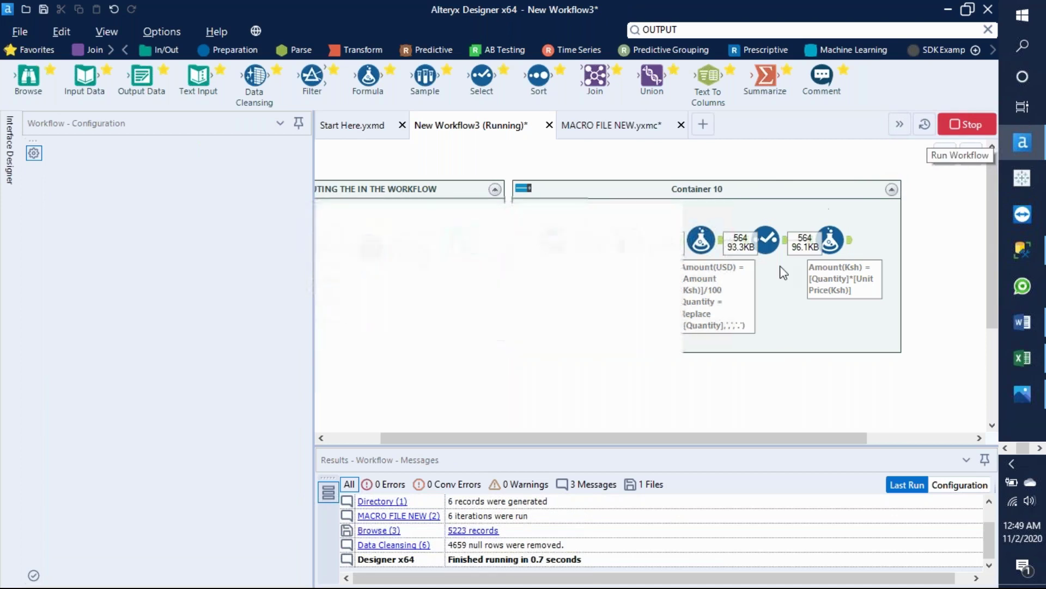
click(632, 359)
Delete only Container 10, keeping the tools inside it on the canvas
click(672, 188)
right_click(674, 194)
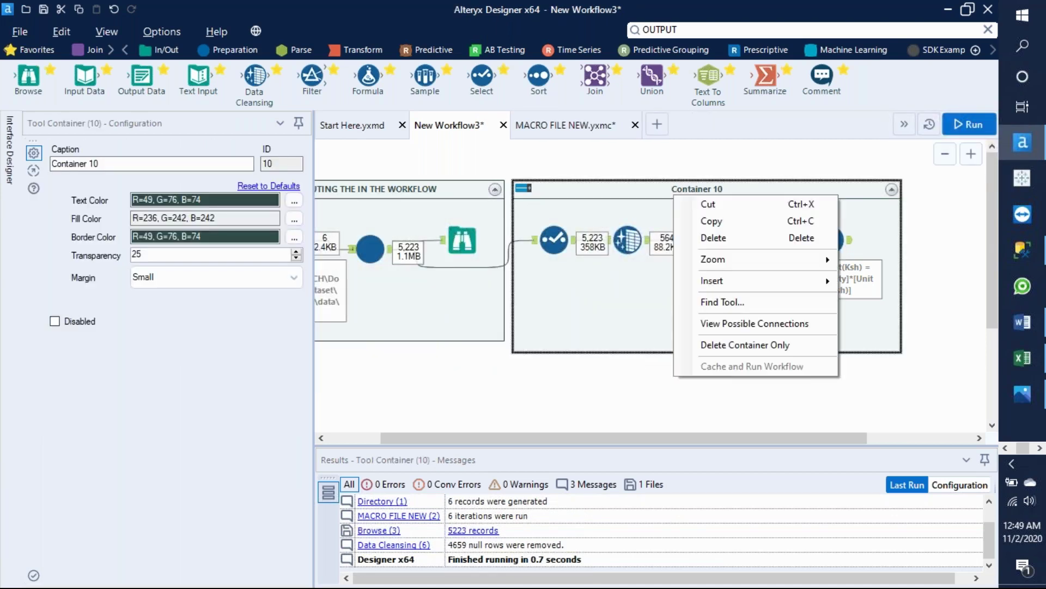
click(759, 344)
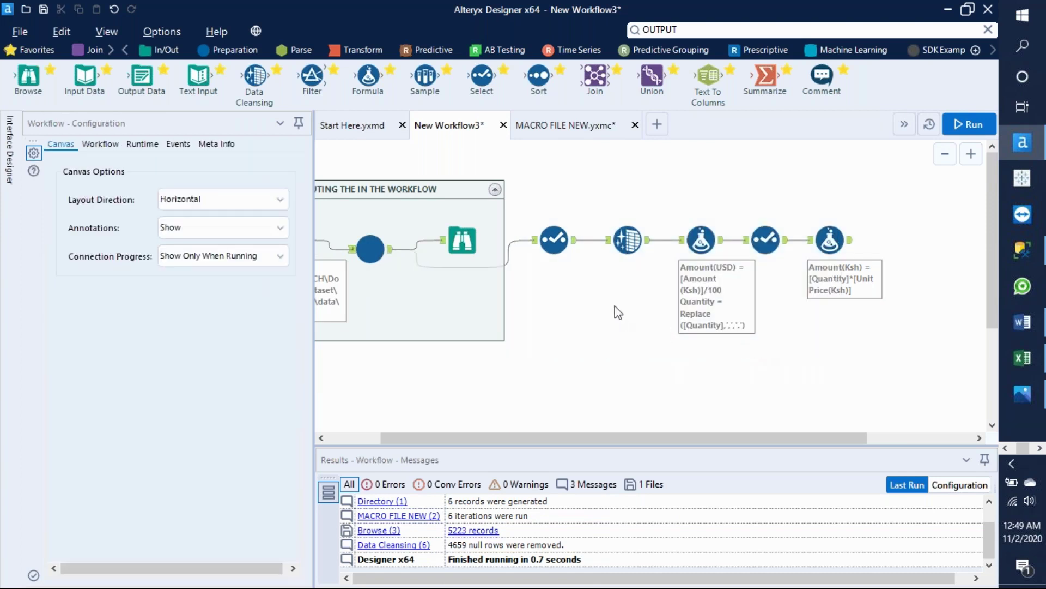
Group the Select, Data Cleansing, Formula, Select and Formula tools after the macro section into a new container
drag(521, 201, 872, 319)
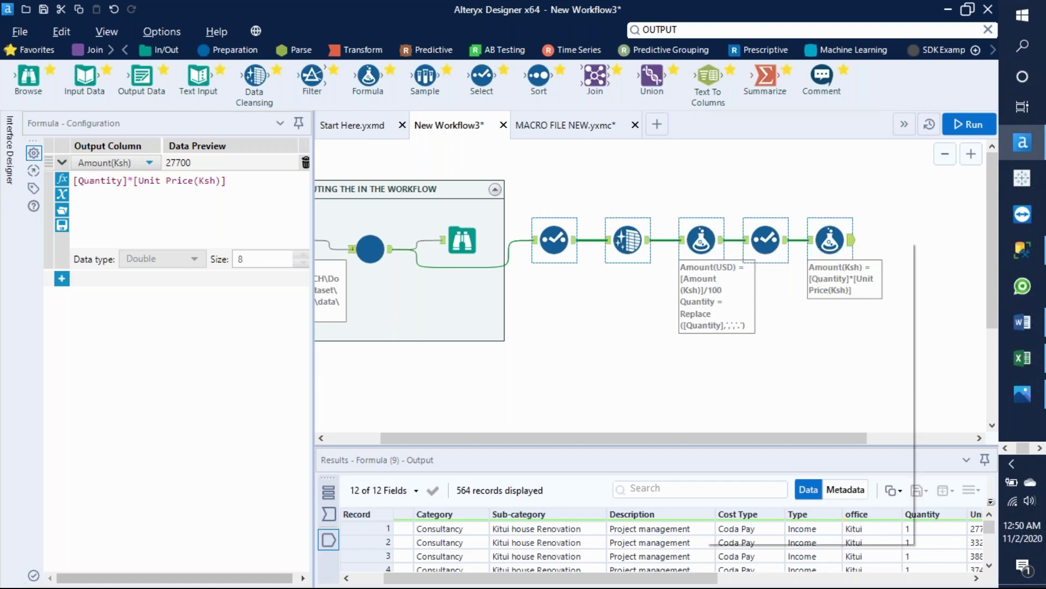
right_click(703, 239)
click(774, 347)
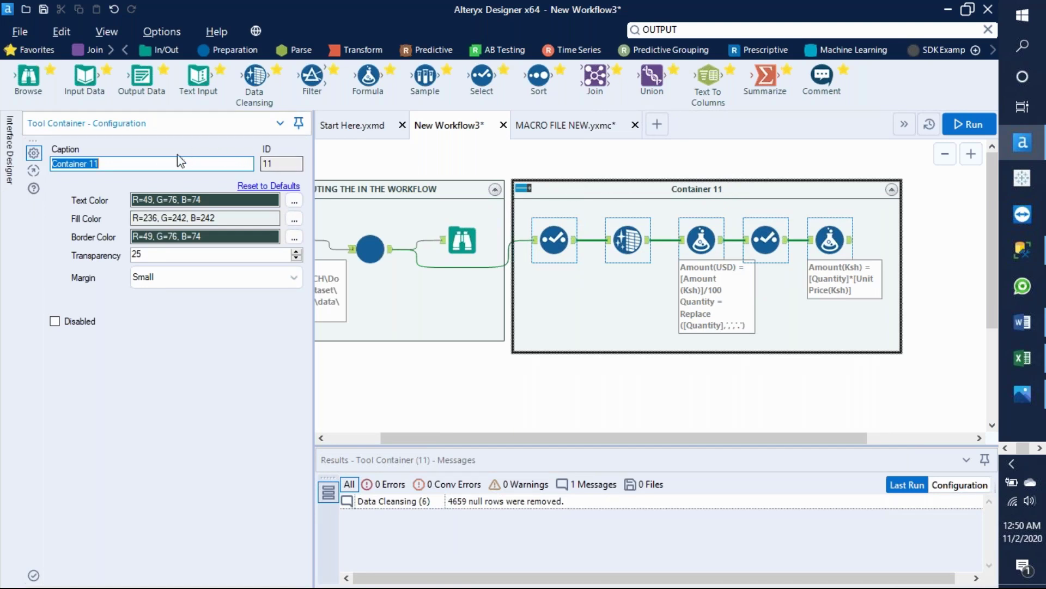
Caption the new container "FORMULATING THECOLUMN AMOUNT'(KSH) AND GETTING AMOUNT(USD)"
text(ORMULATING THECOLUMN)
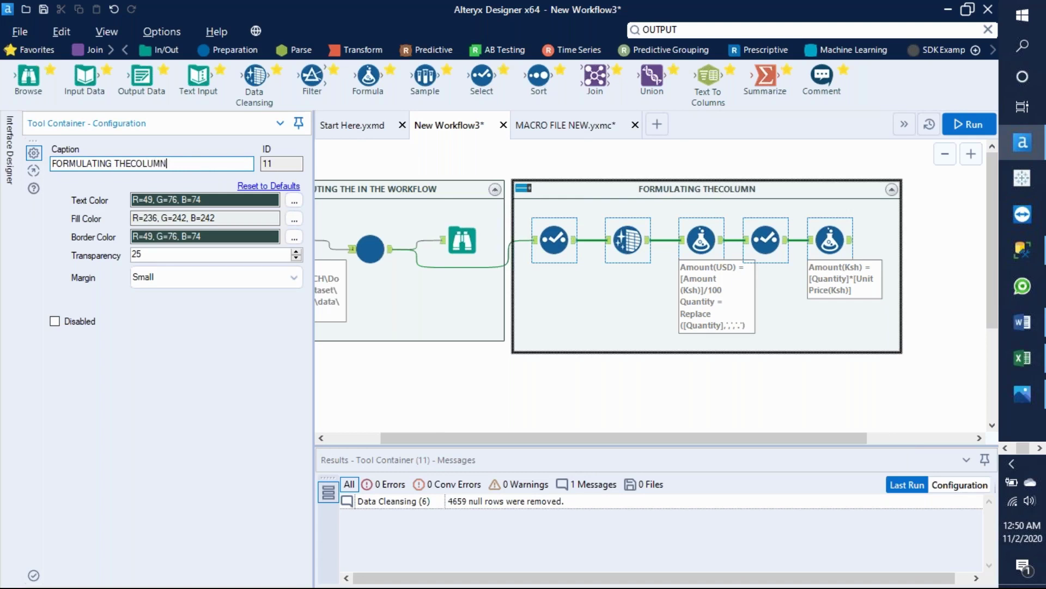
text( AMOUNT)
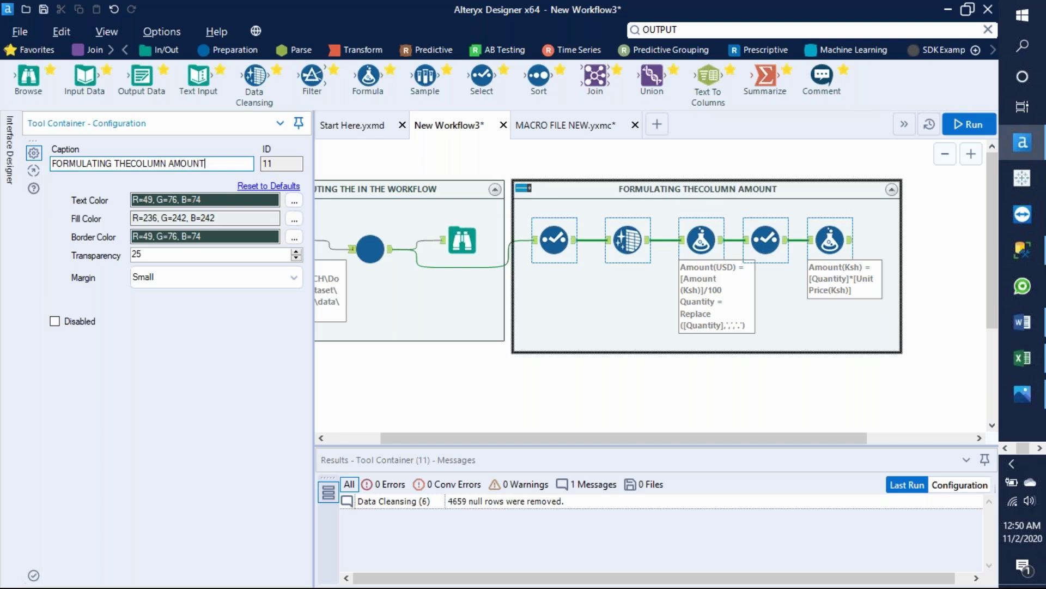
text('9KS)
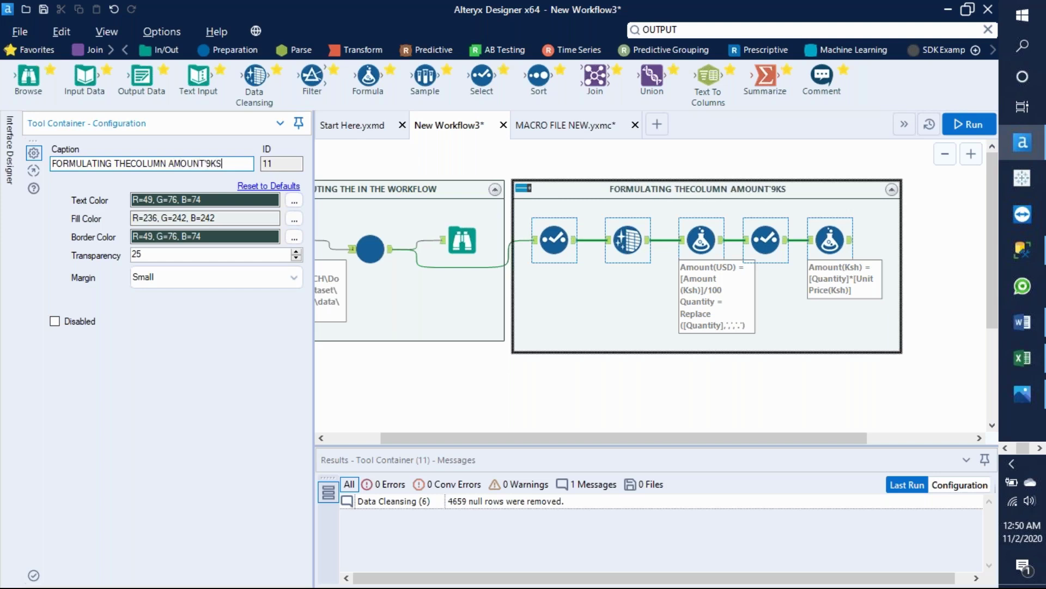
text(H0)
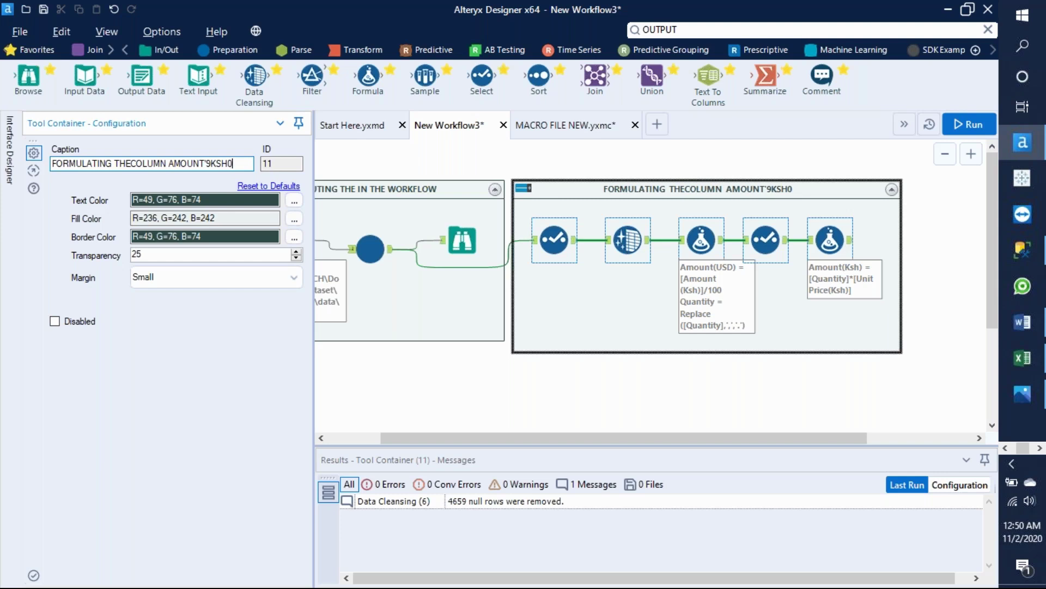
key(BackSpace)
key(BackSpace)
key(BackSpace)
key(BackSpace)
key(BackSpace)
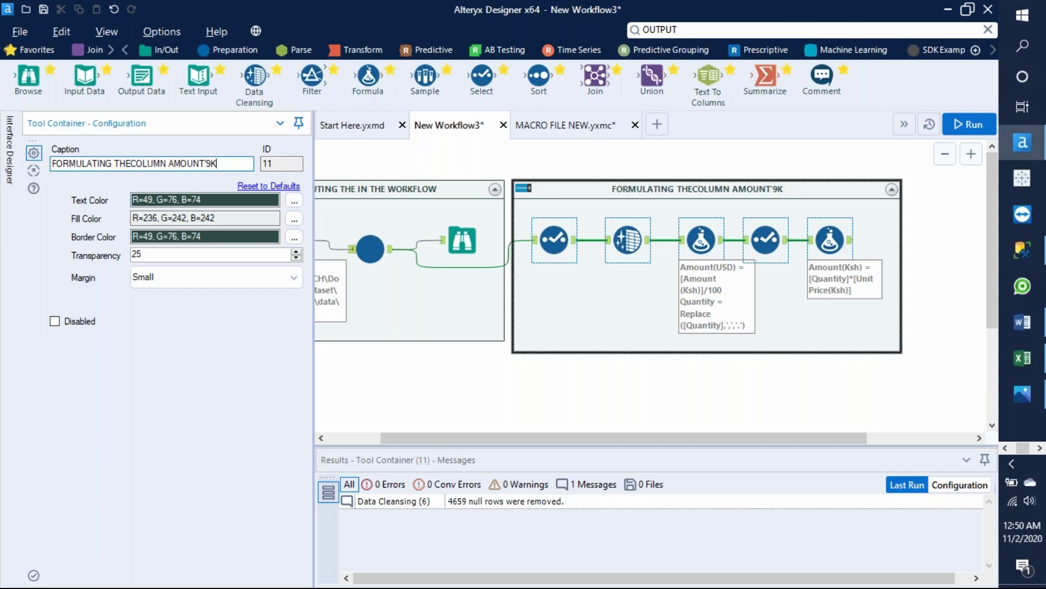
text((KSH)
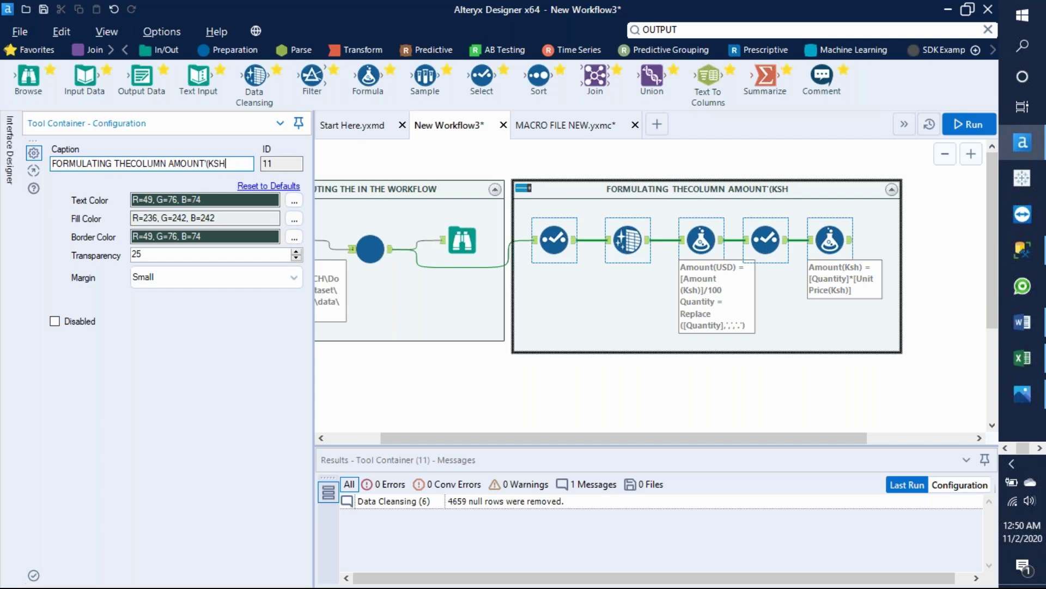
text() AND )
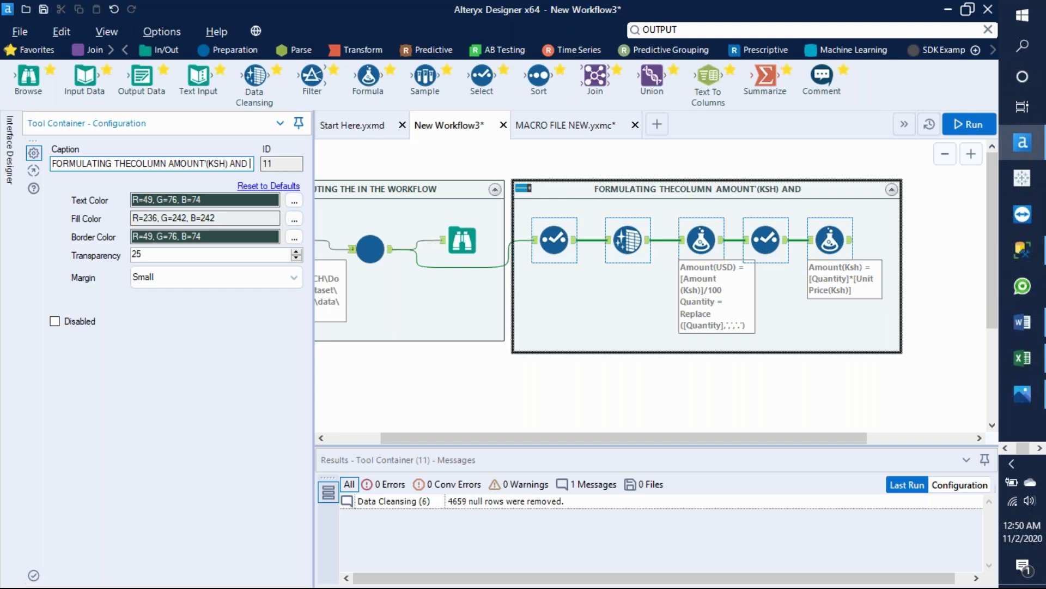
text(GETTING)
text( AMOUN)
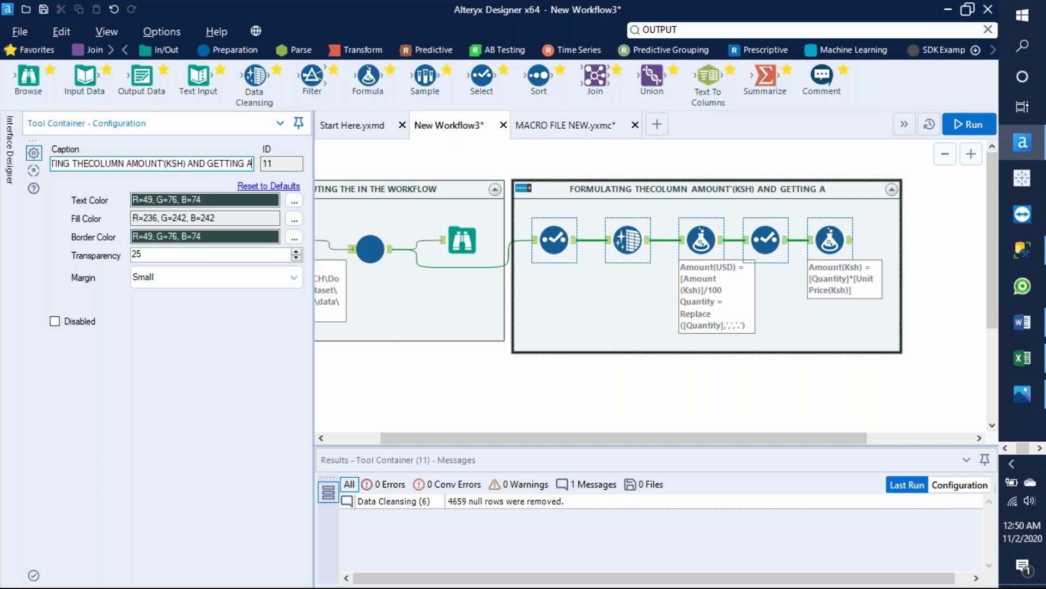
text(T)
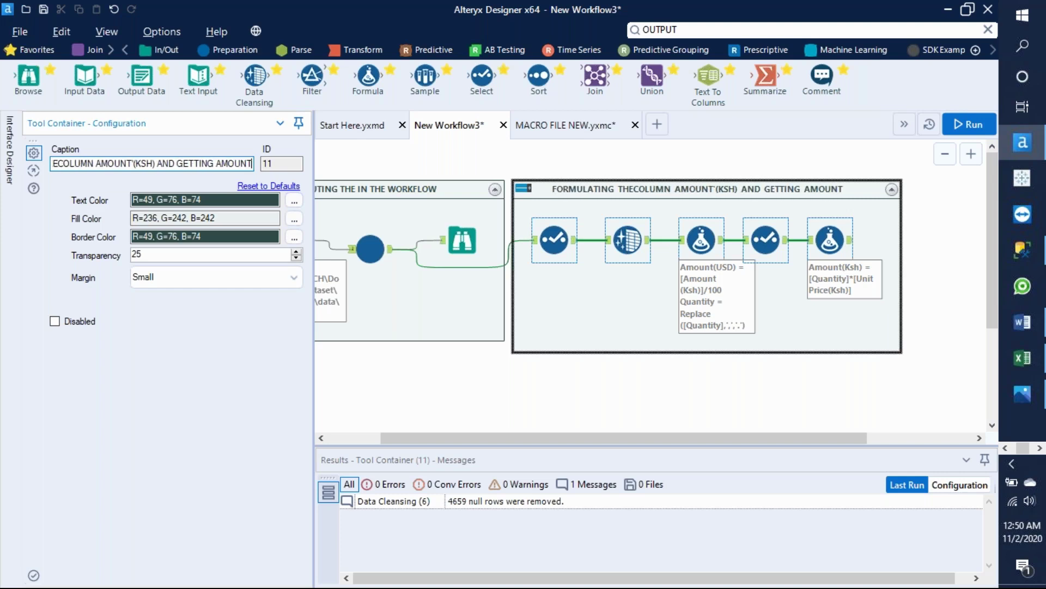
text((USD))
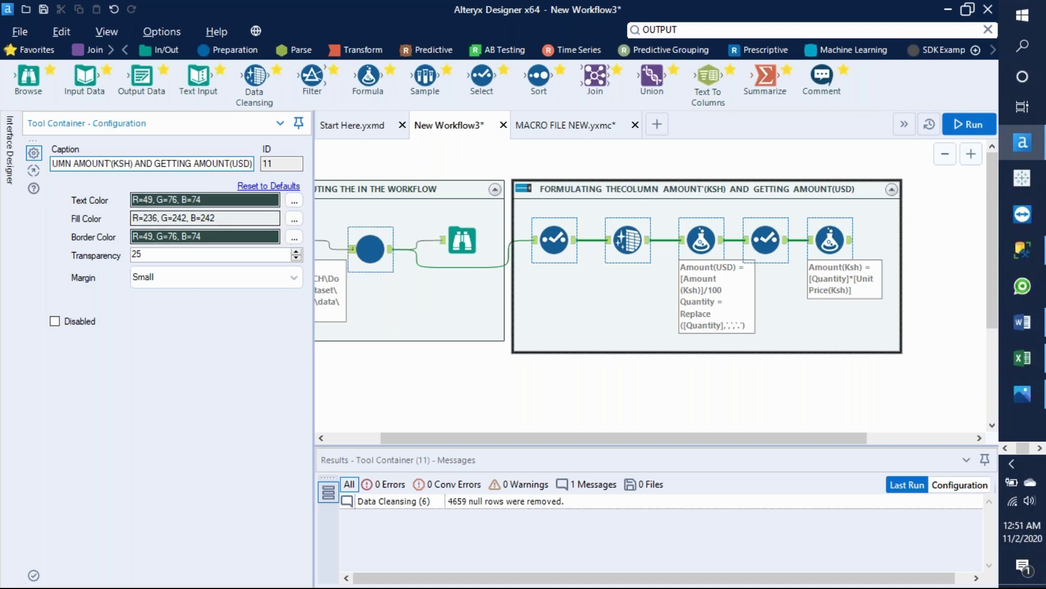
Set the workflow canvas annotations to Hide and narrow the configuration area to give the canvas more room
click(818, 397)
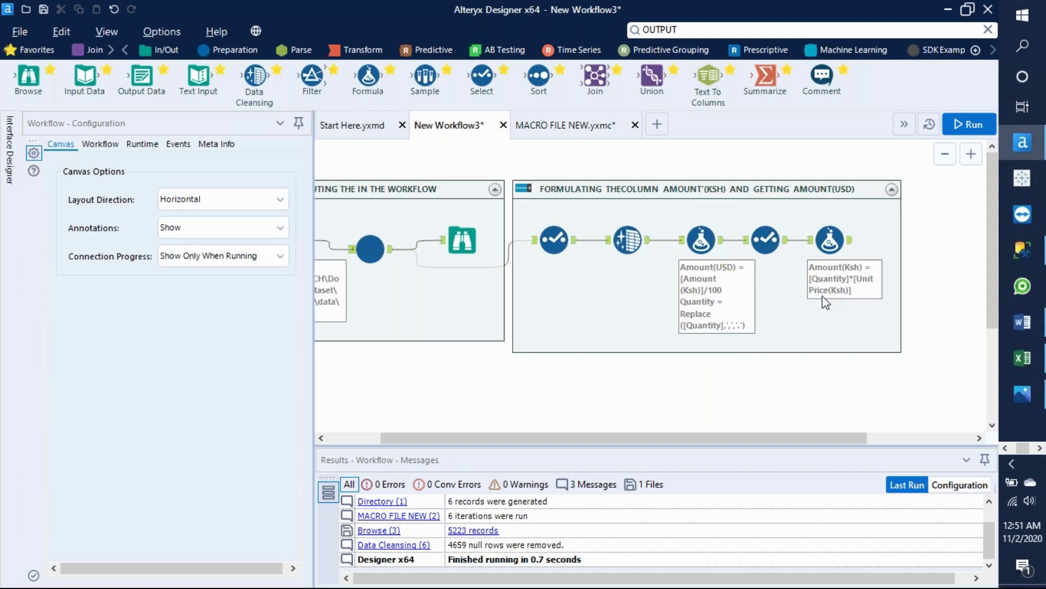
click(282, 234)
click(235, 250)
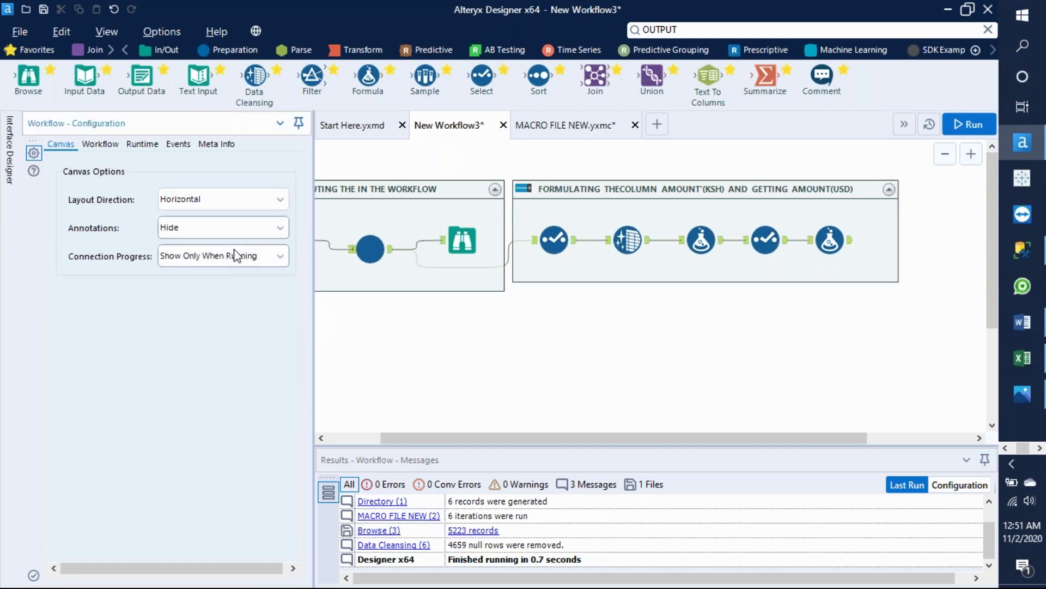
drag(316, 354, 196, 338)
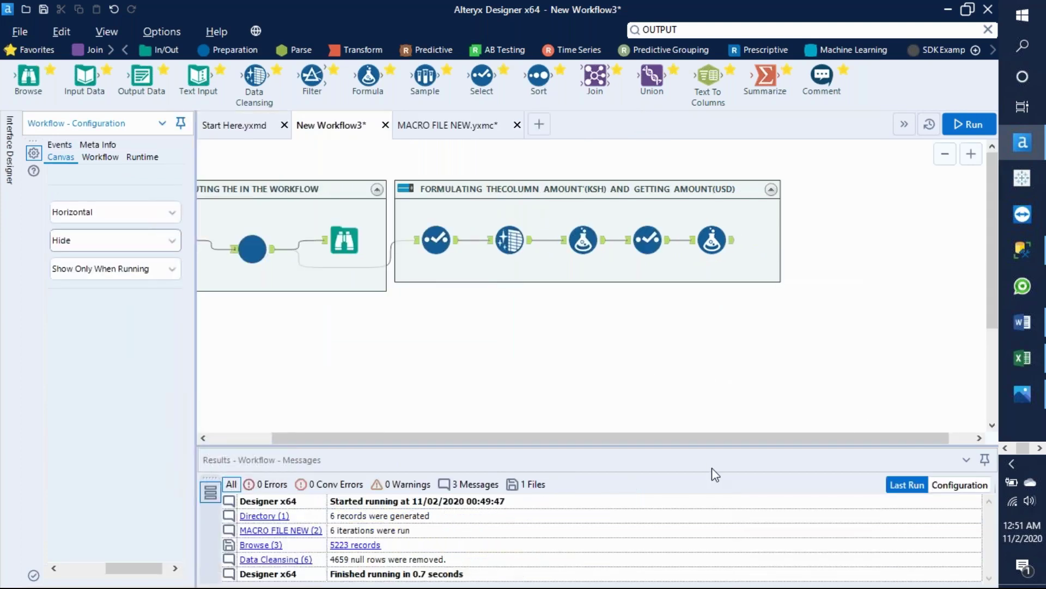
Review the business requirements in REQUIREMENTS.PNG in Photos, and return to Alteryx Designer to view the last Formula tool's output
drag(702, 436, 580, 463)
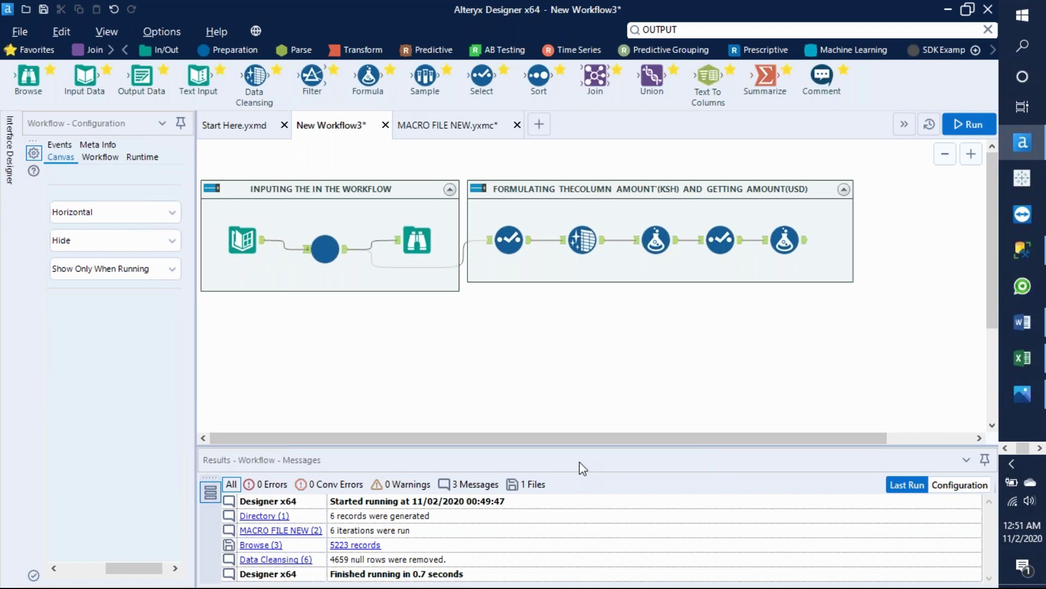
click(1035, 400)
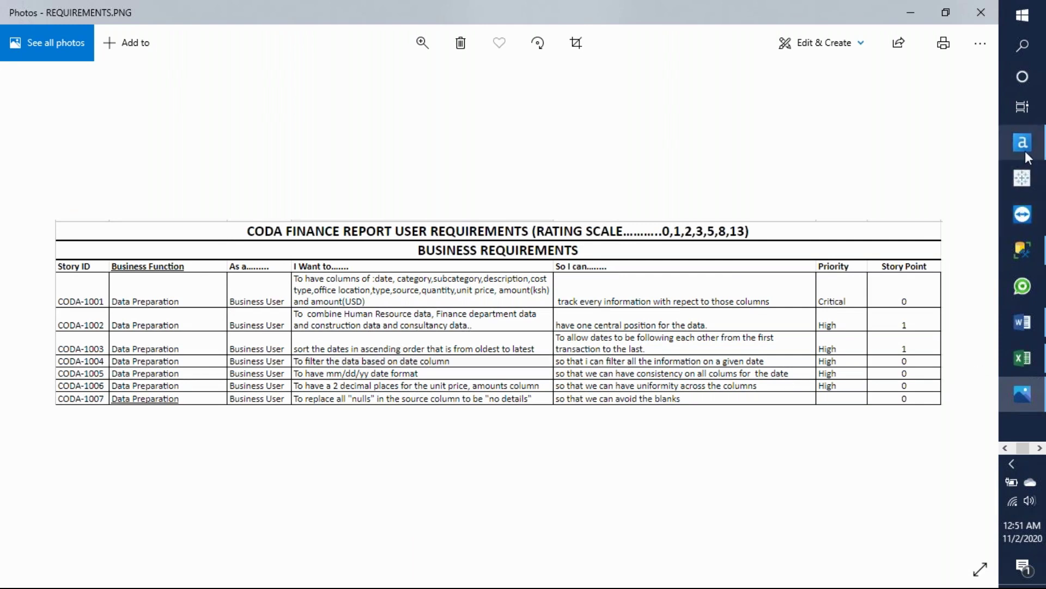
mouse_move(1025, 149)
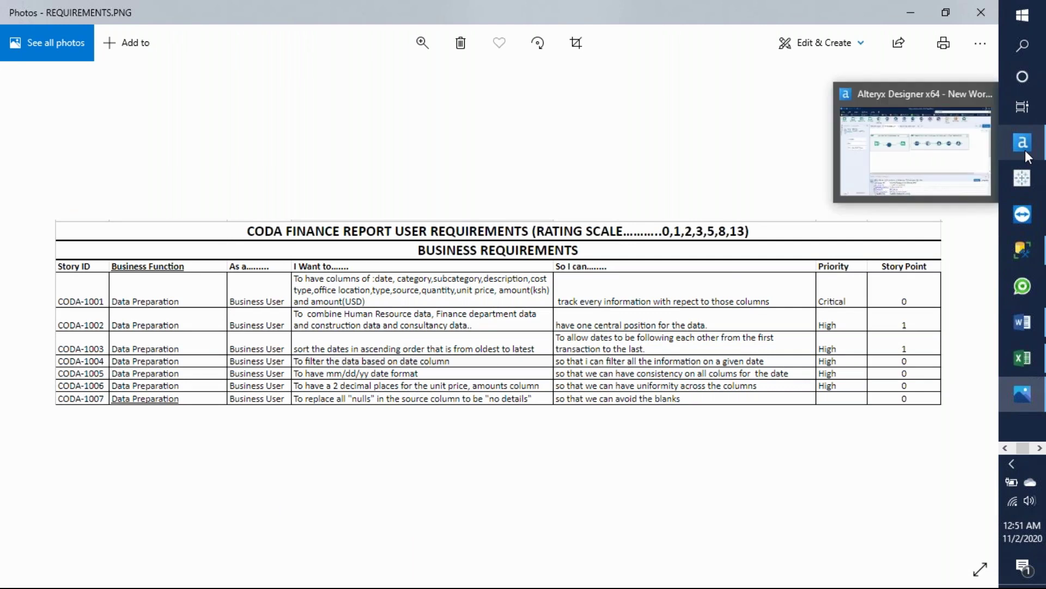
click(949, 171)
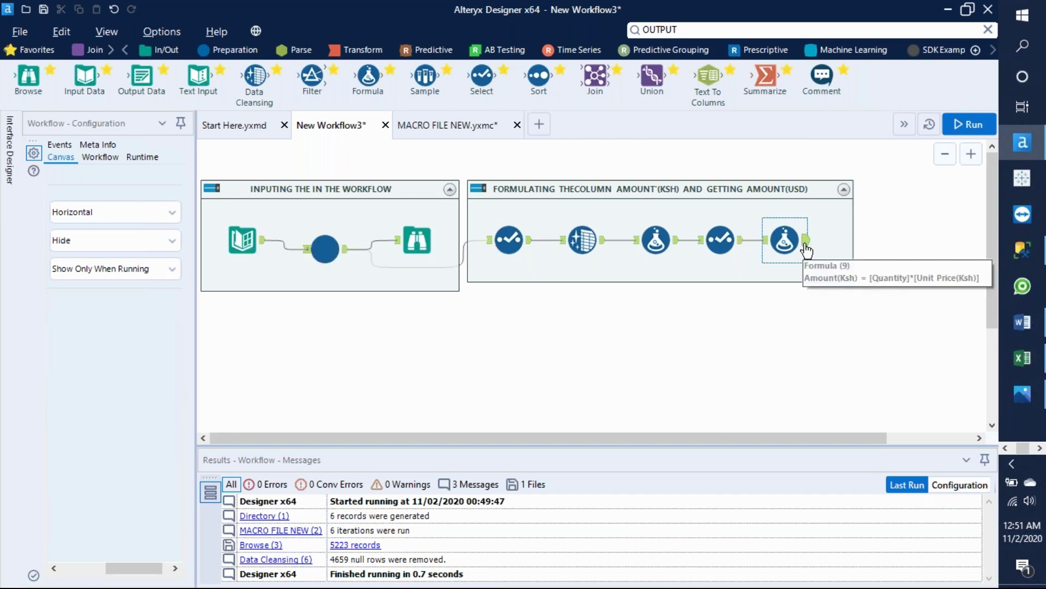
click(785, 241)
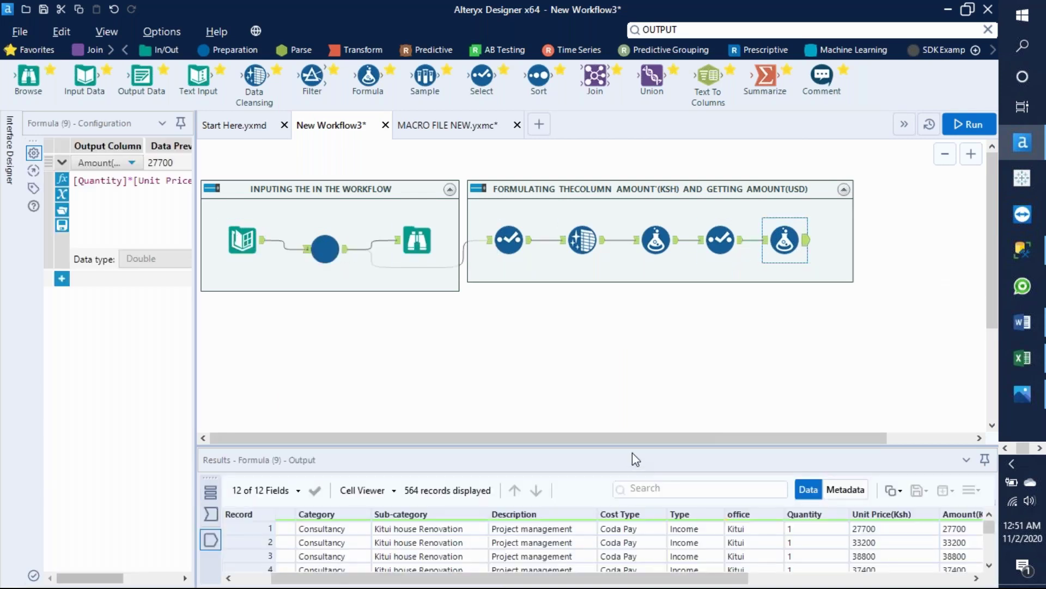
drag(626, 444, 609, 383)
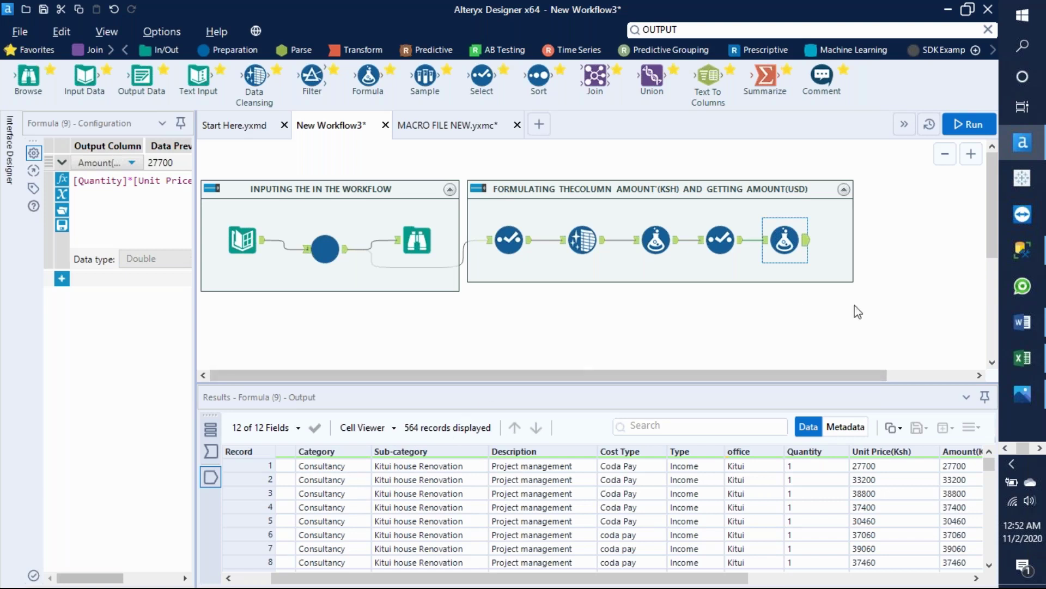
Reread the date sorting, filtering and format requirements in REQUIREMENTS.PNG in Photos, and switch back to Alteryx Designer
mouse_move(1019, 392)
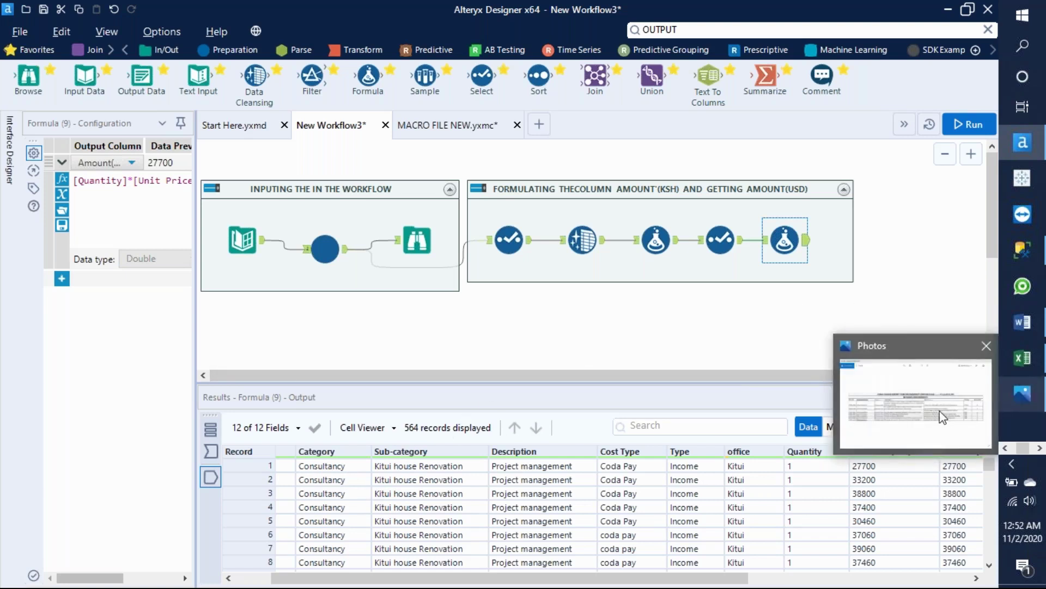
click(943, 416)
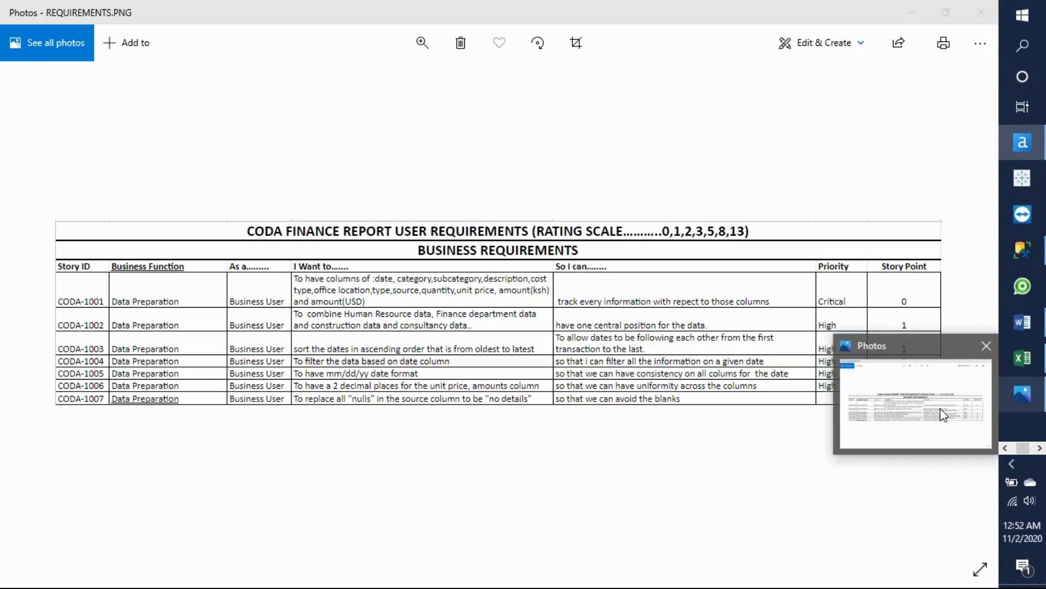
click(940, 408)
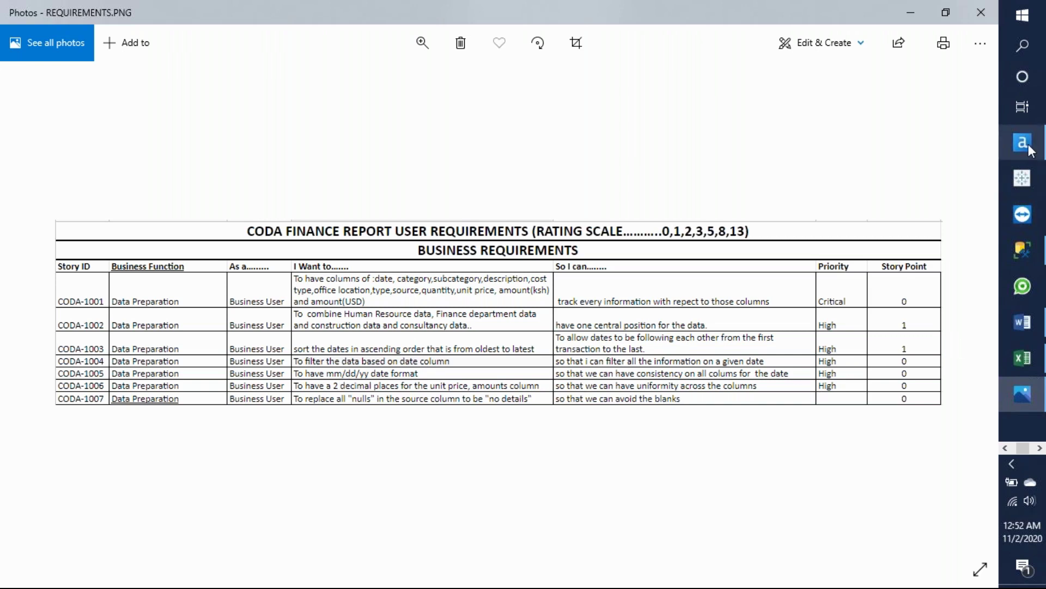
mouse_move(1028, 144)
click(908, 162)
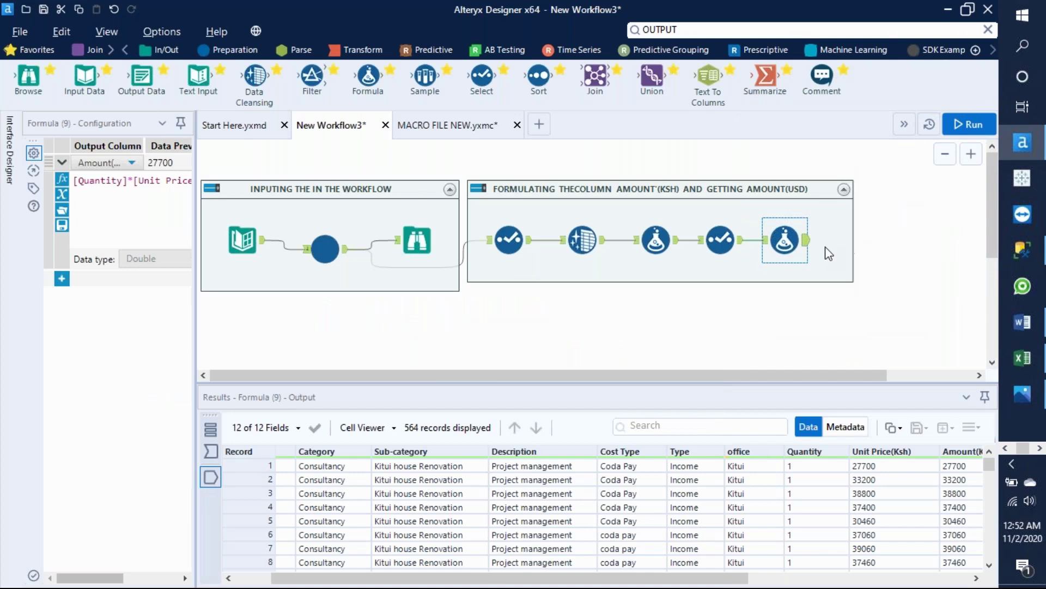
Examine the date formats in the Date column throughout the last Formula tool's output records
drag(654, 387, 627, 192)
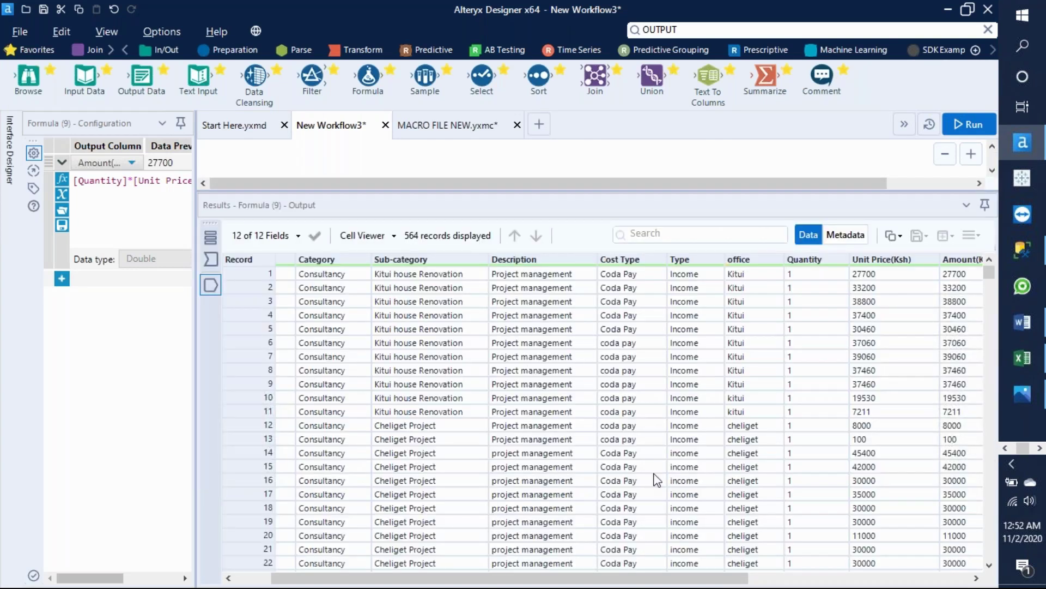
drag(632, 582, 595, 582)
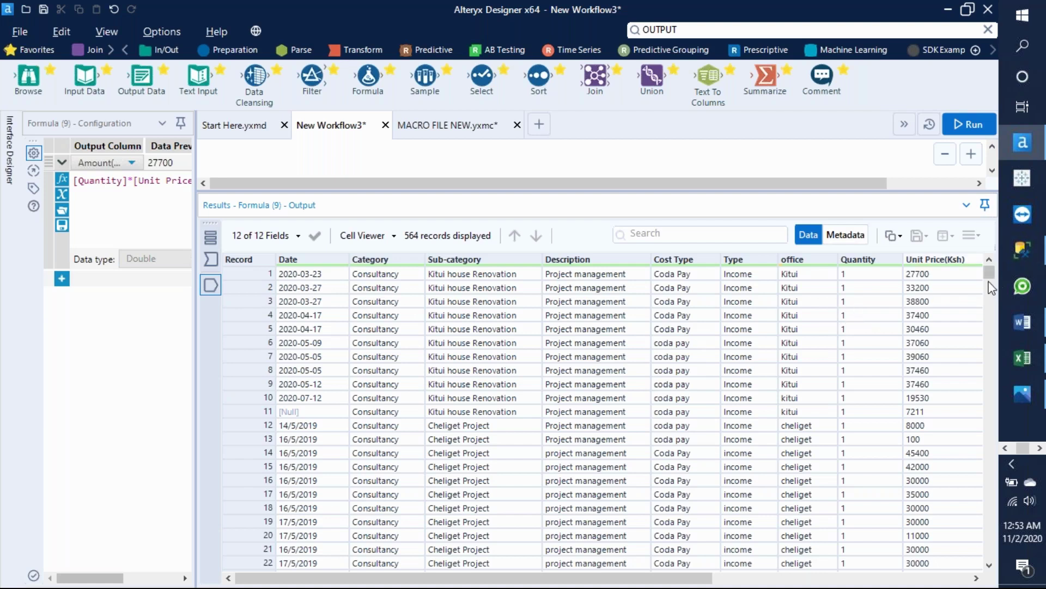
scroll(989, 273, down, 2)
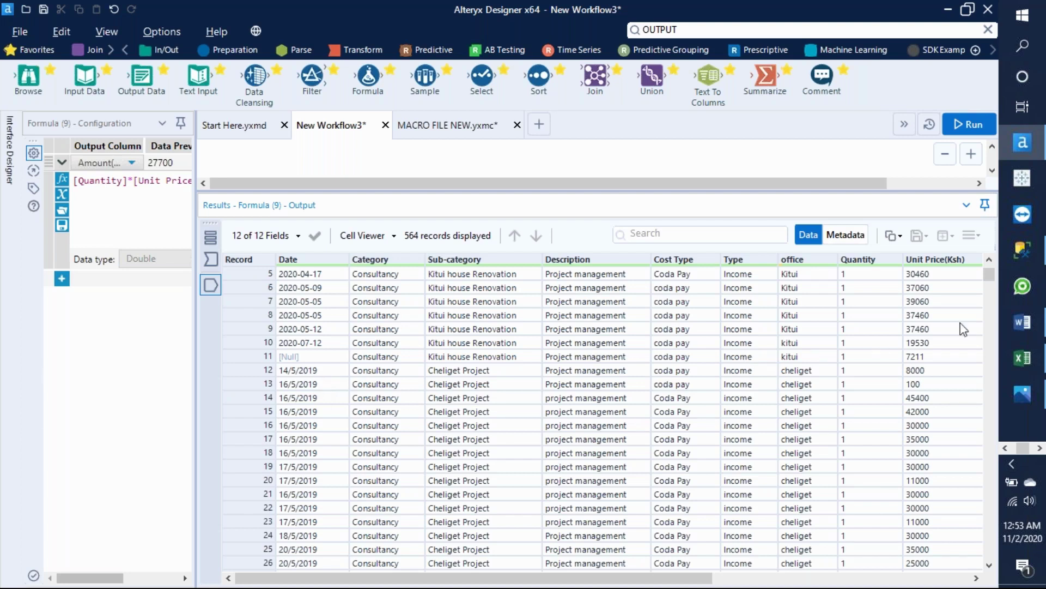
drag(989, 271, 989, 285)
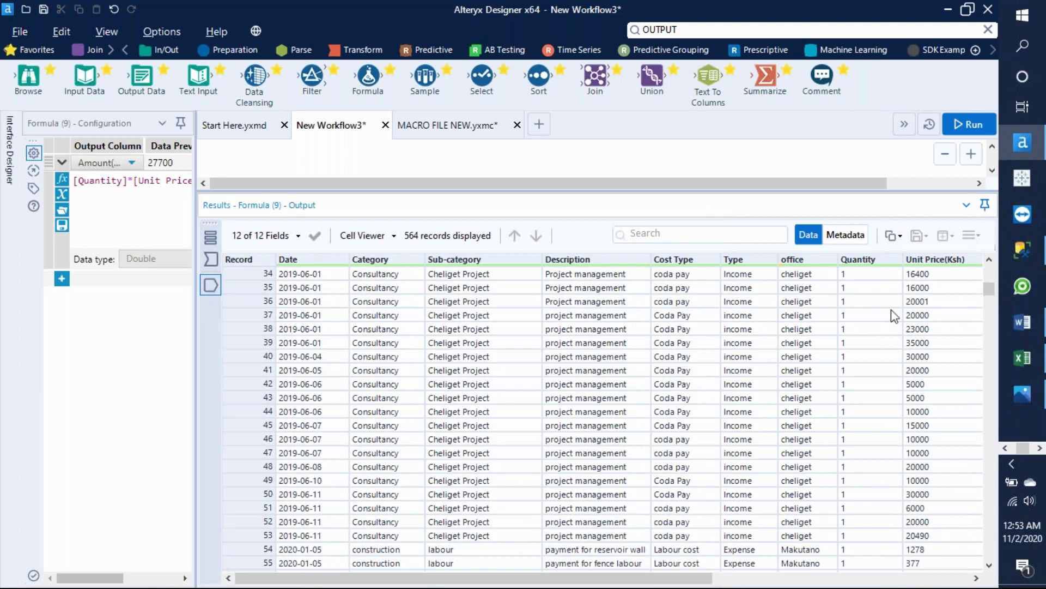
scroll(992, 287, up, 1)
drag(992, 285, 983, 340)
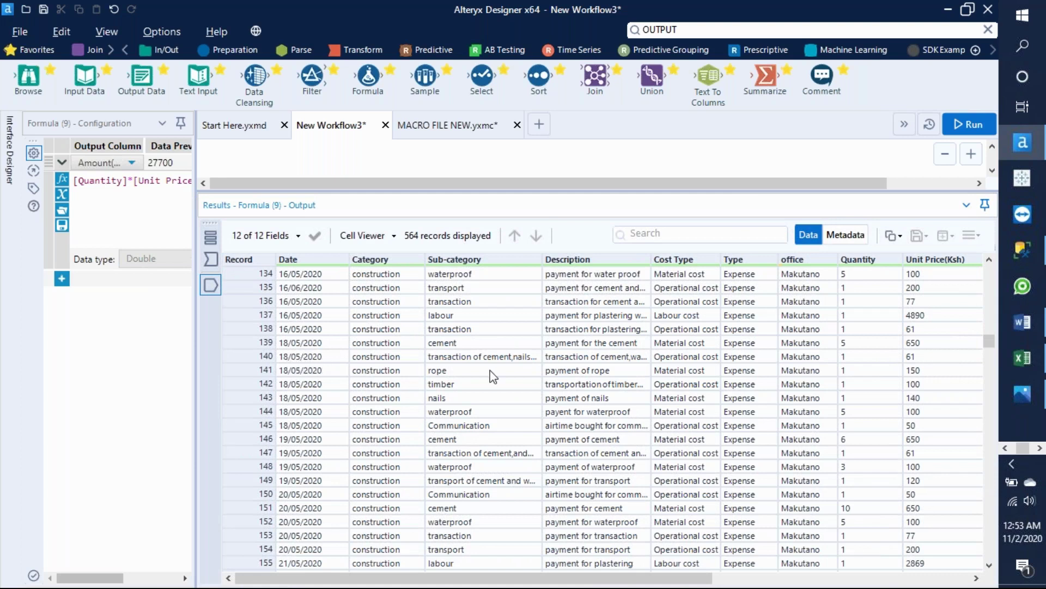
drag(989, 346, 989, 419)
drag(993, 456, 992, 430)
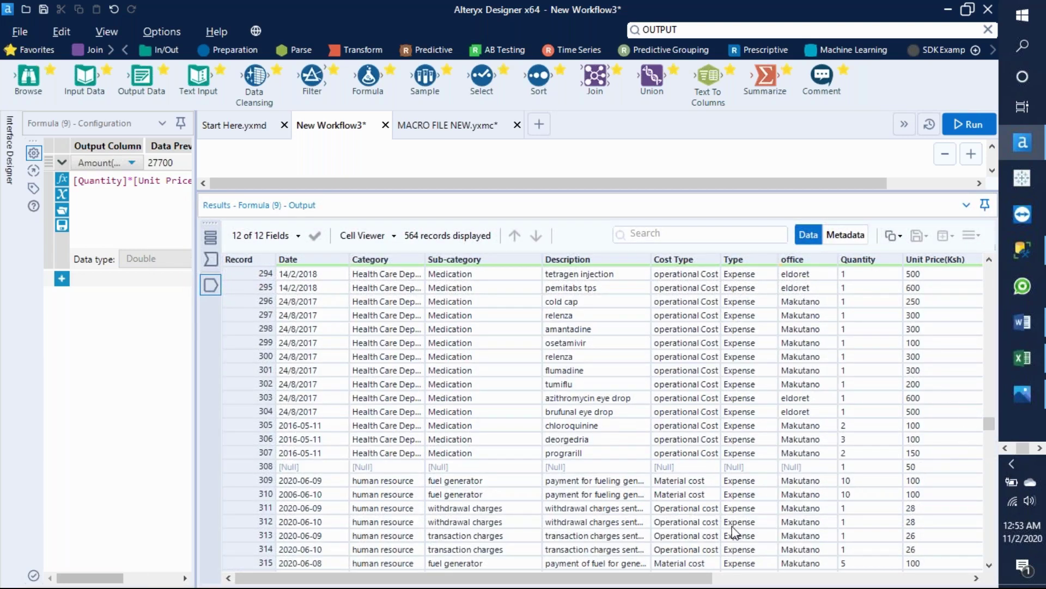
drag(696, 579, 400, 584)
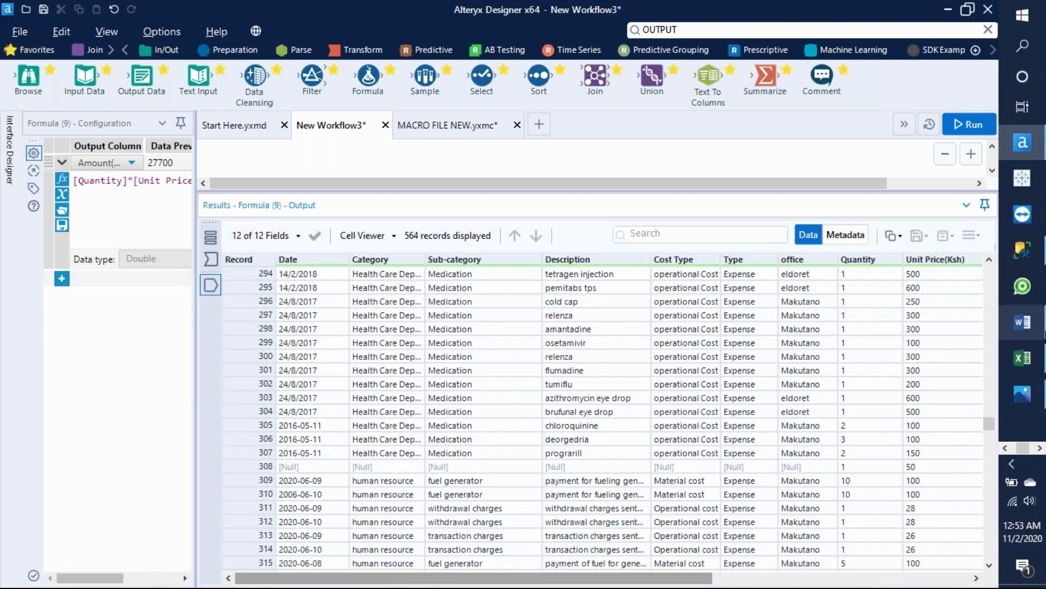
drag(988, 424, 989, 271)
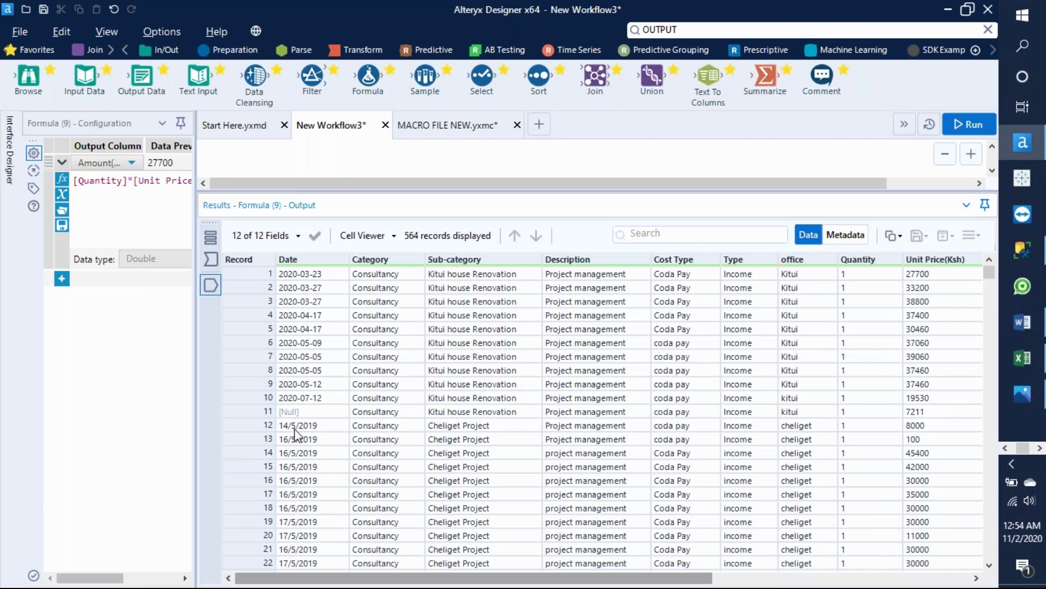
Add a Filter tool after the second container and connect the last Formula tool's output to it
drag(601, 192, 598, 442)
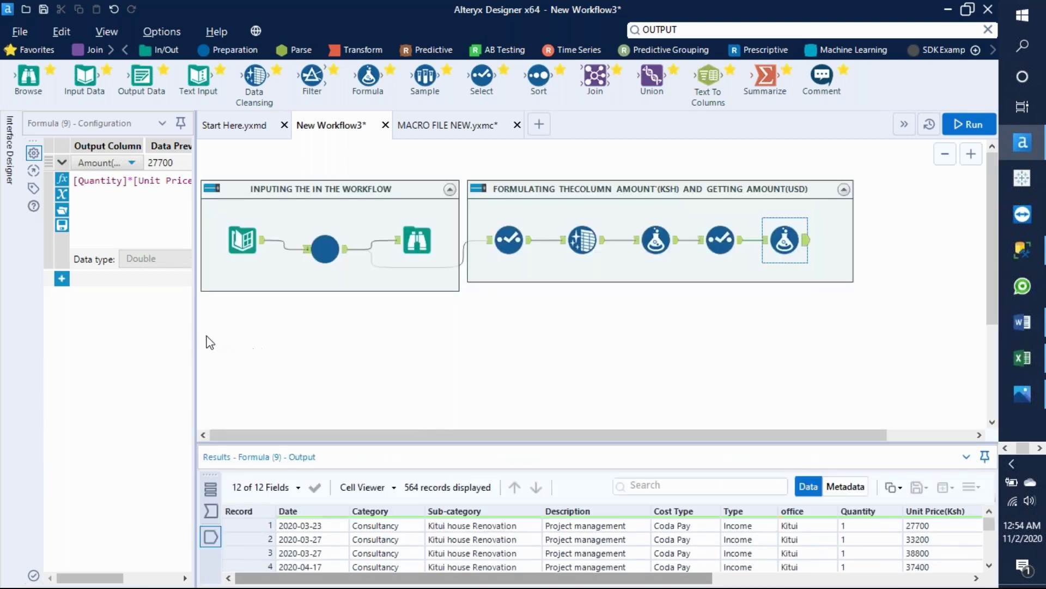
drag(195, 331, 145, 331)
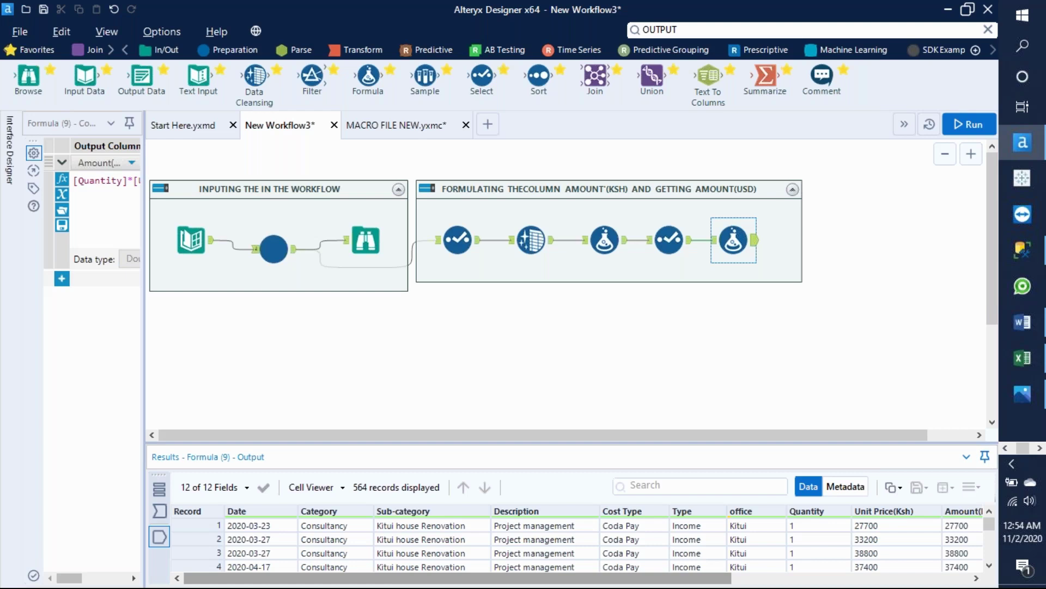
drag(398, 442, 393, 360)
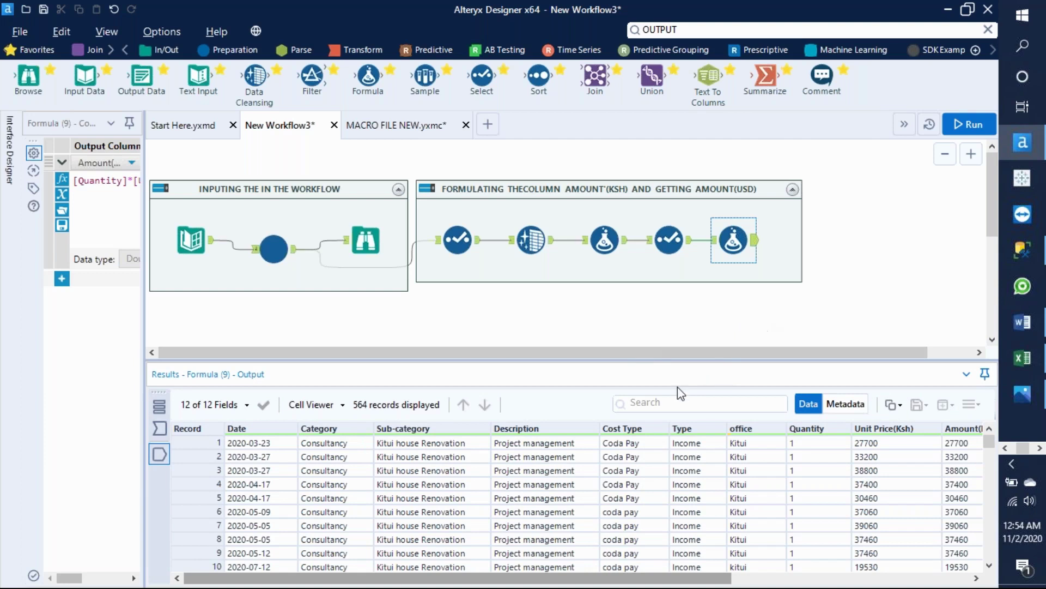
drag(669, 361, 670, 462)
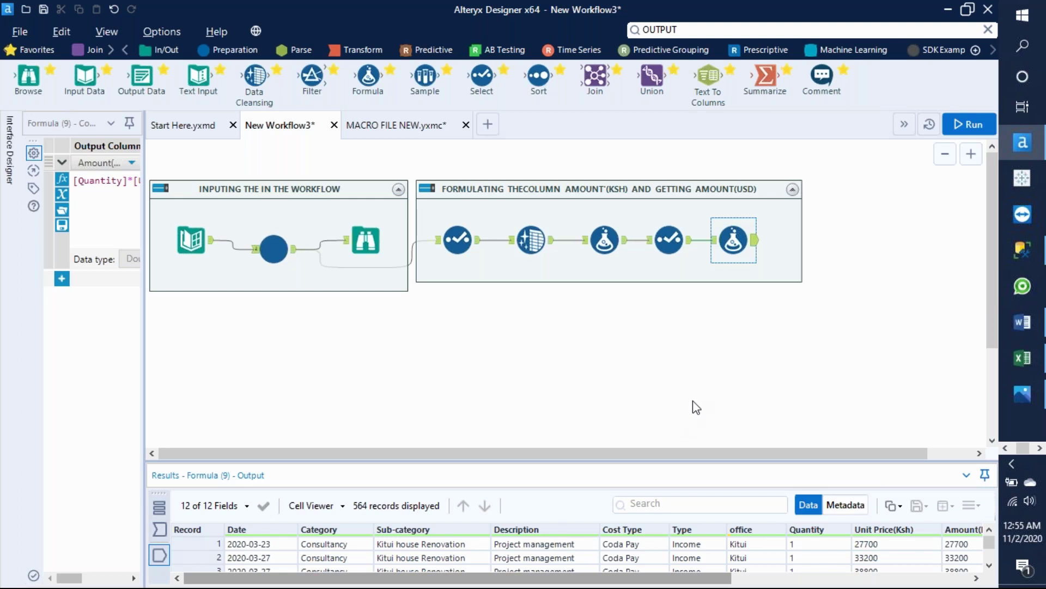
drag(316, 81, 846, 218)
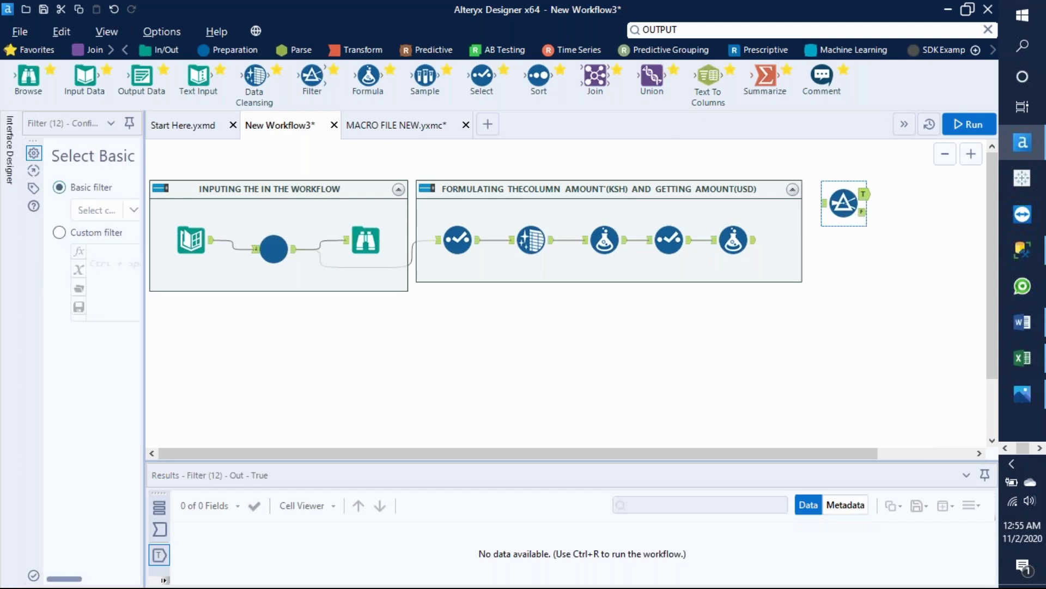
mouse_move(756, 240)
mouse_down()
mouse_move(826, 217)
mouse_move(823, 206)
mouse_up()
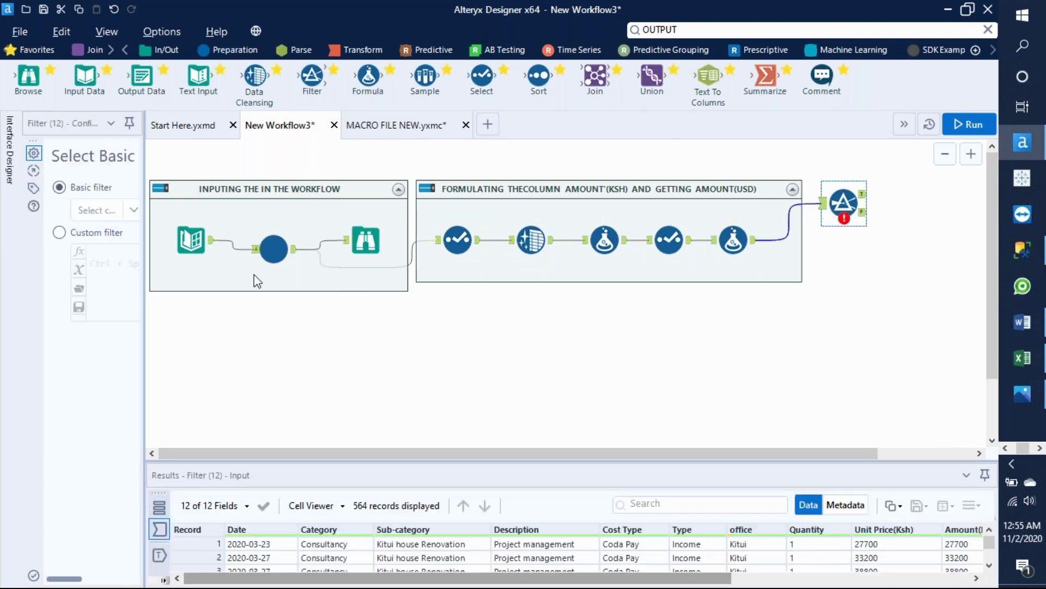
Switch the Filter tool to a custom filter and insert a REGEX_Match function with the [Date] column as its string
drag(146, 305, 301, 308)
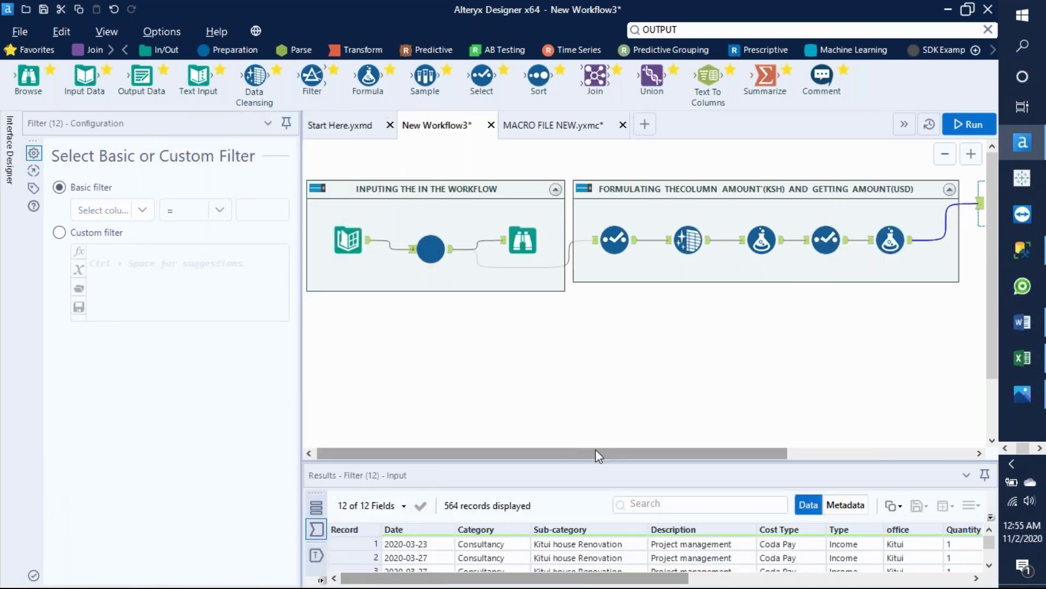
drag(572, 453, 758, 453)
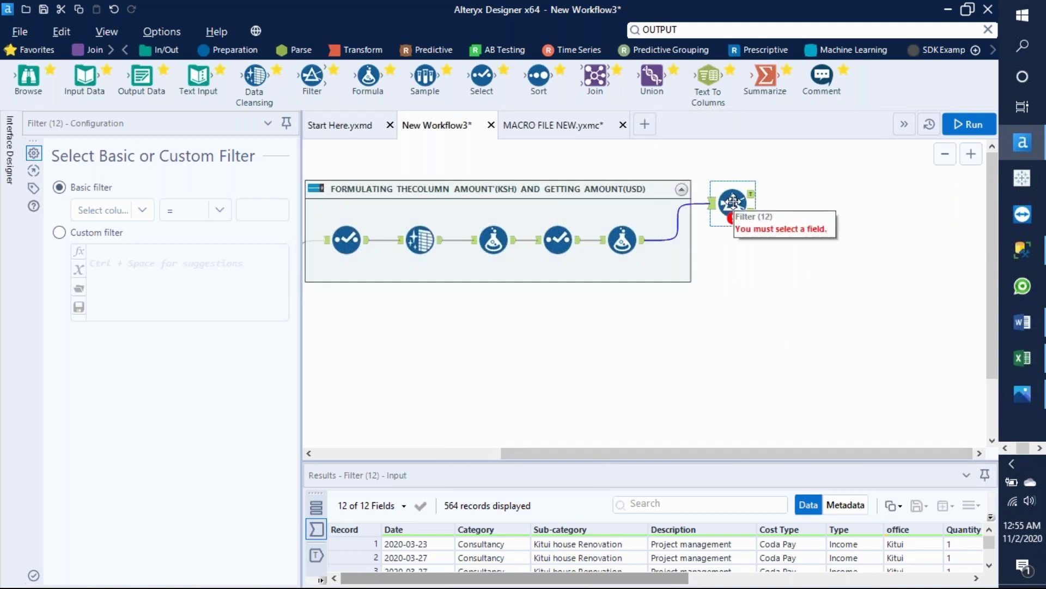
click(59, 233)
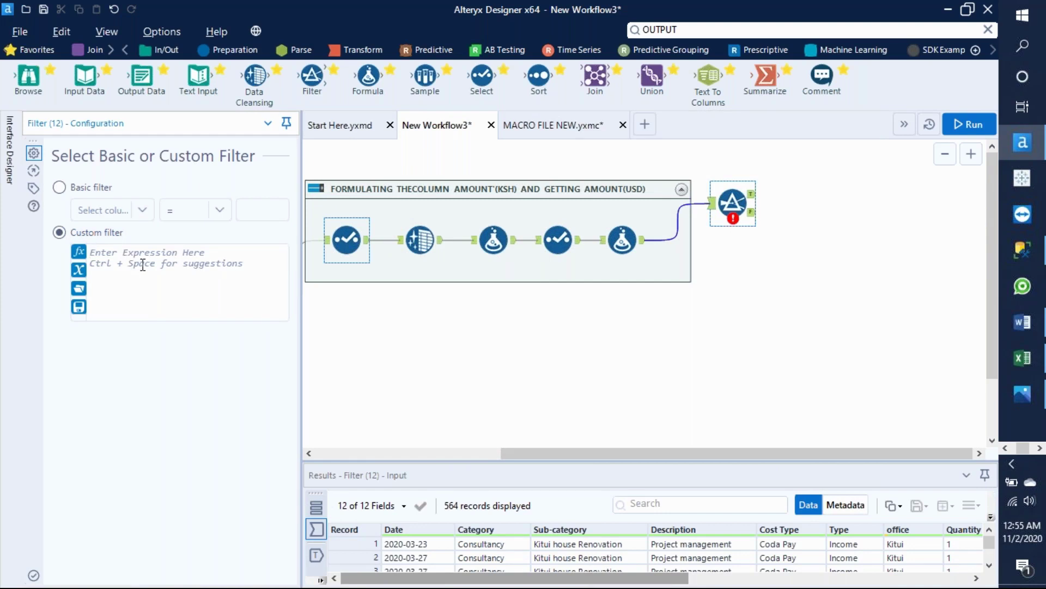
drag(476, 461, 473, 343)
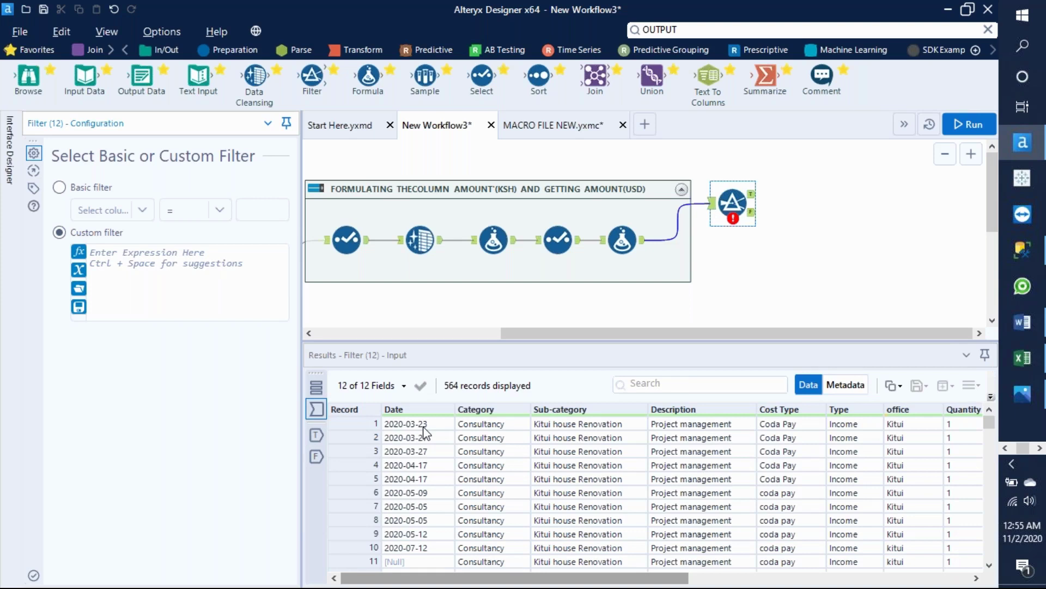
click(94, 256)
text(RE)
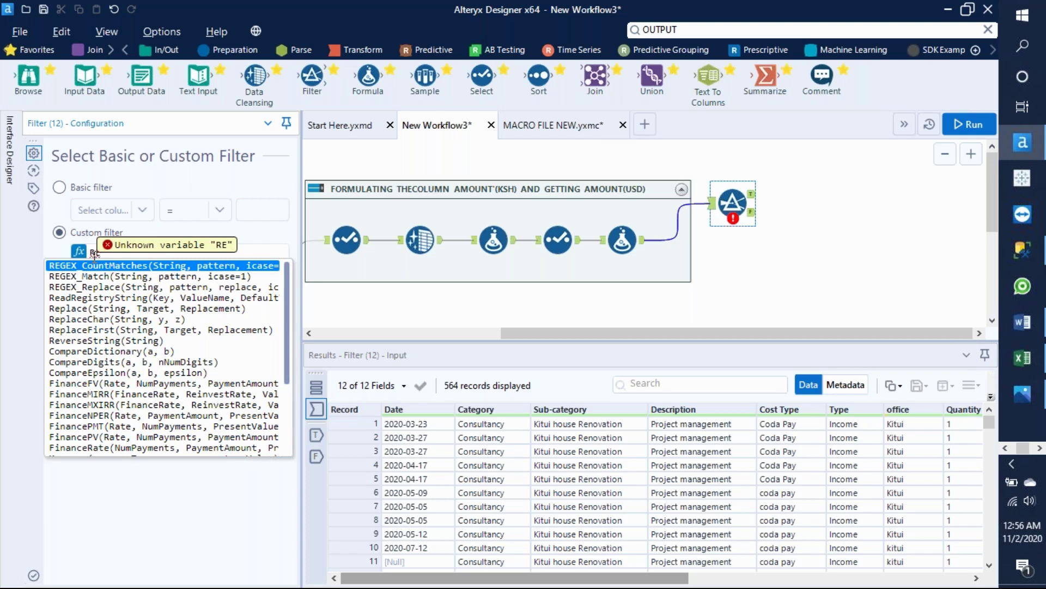
text(GEX)
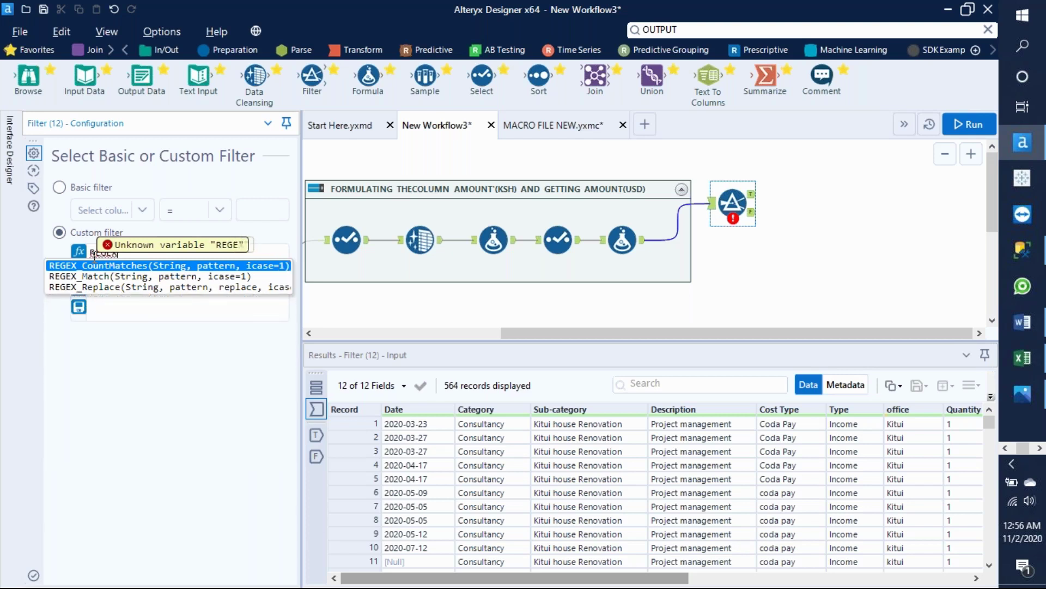
click(136, 277)
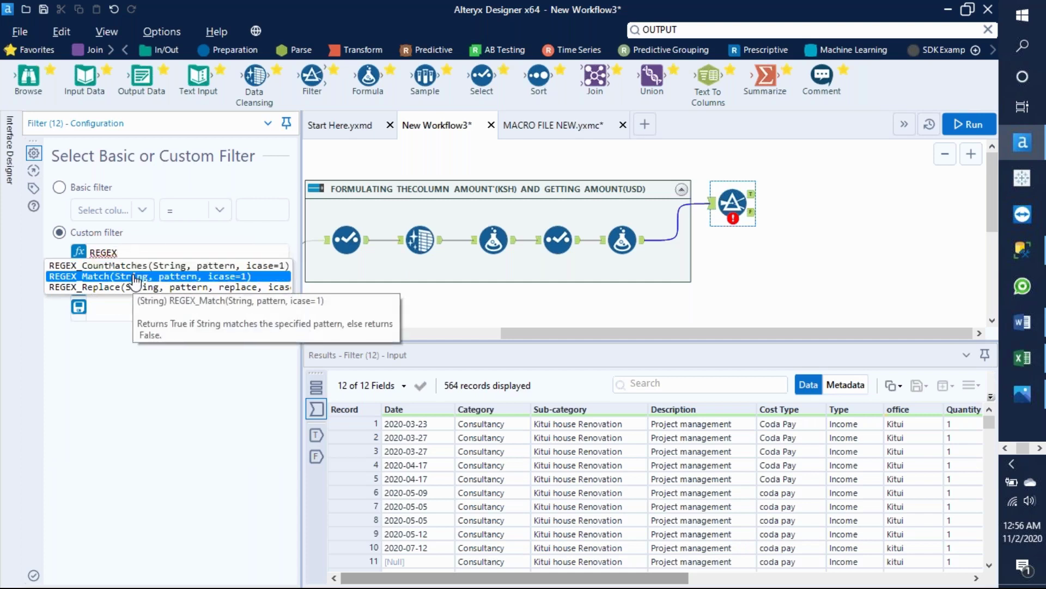
click(135, 277)
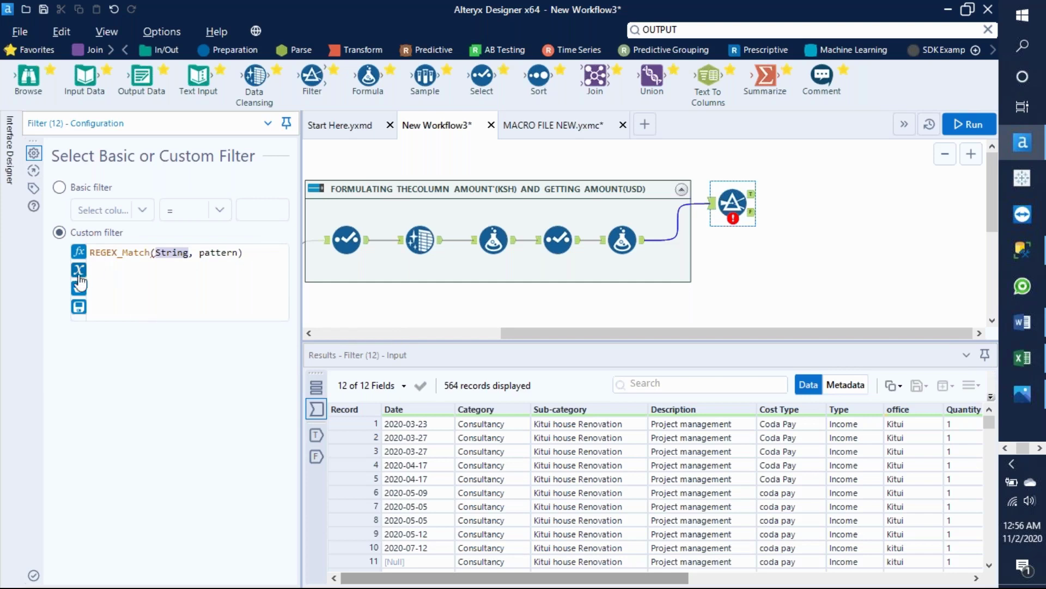
click(79, 271)
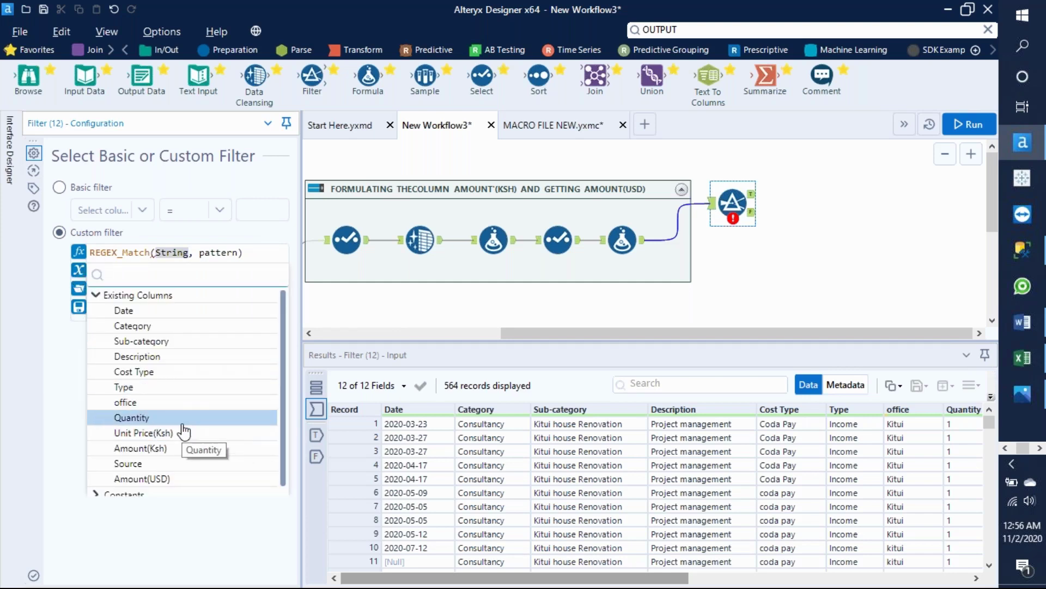
click(140, 311)
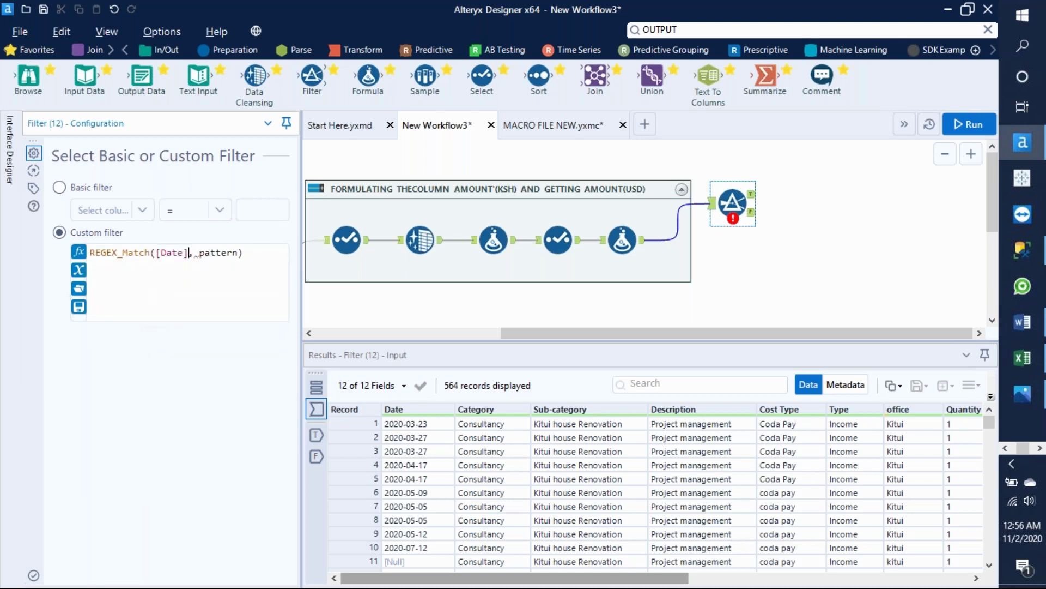
Replace the pattern placeholder in the Filter's REGEX_Match expression with a quoted pattern starting with \d{4} for the year
click(239, 253)
key(BackSpace)
key(BackSpace)
key(BackSpace)
key(BackSpace)
key(BackSpace)
key(BackSpace)
key(BackSpace)
text(')
text(\)
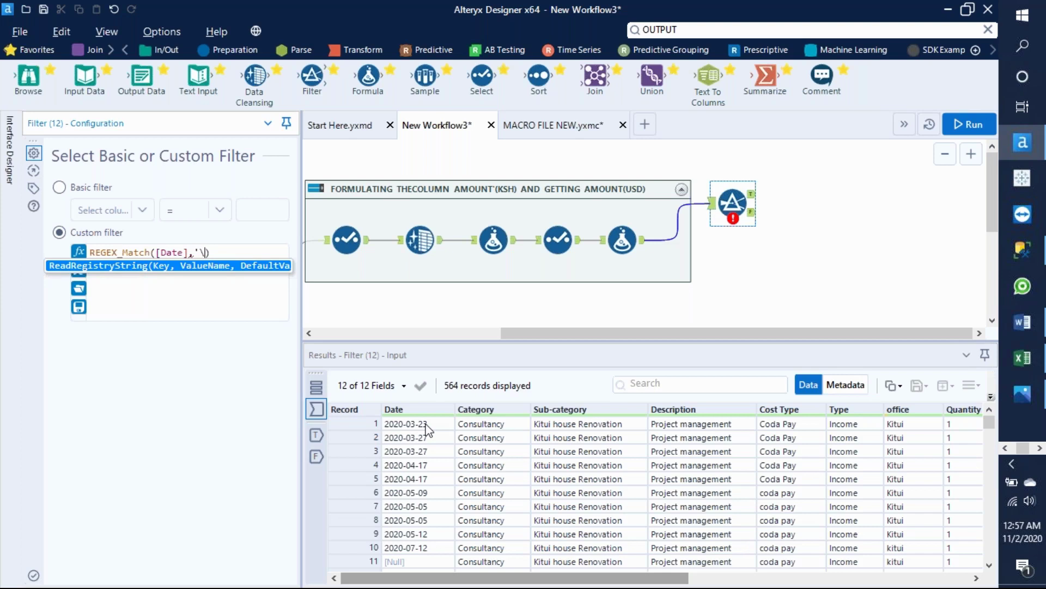
text({)
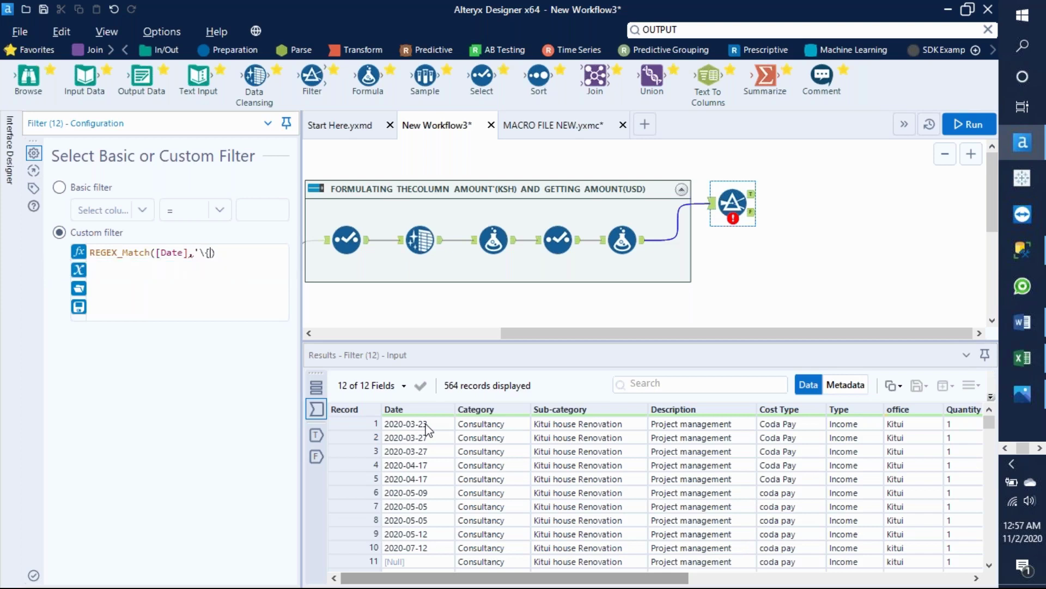
text(D)
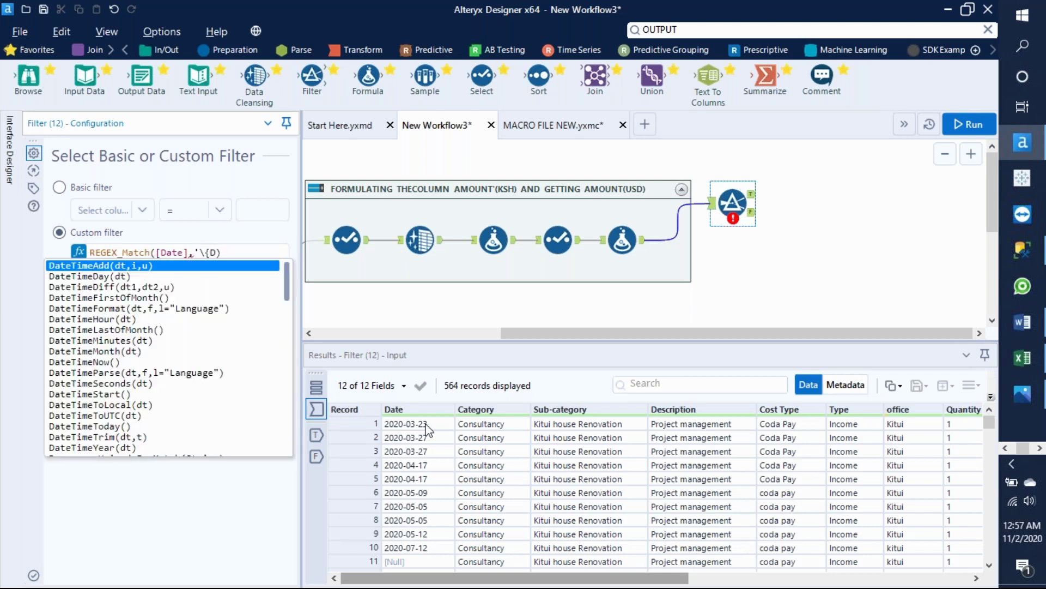
key(BackSpace)
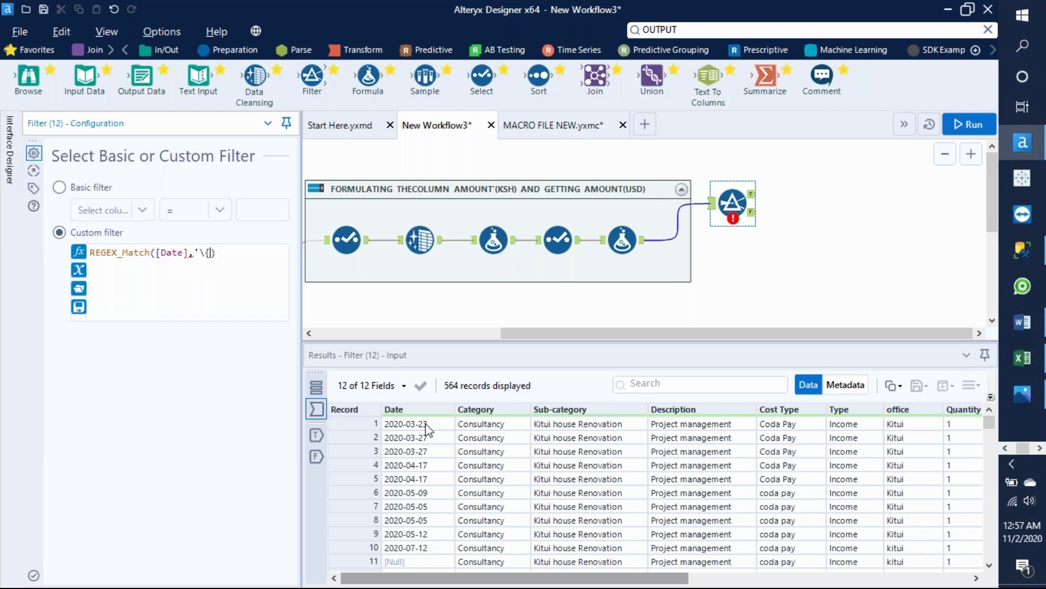
text(})
key(BackSpace)
key(BackSpace)
text(d)
text({)
text(4)
text(})
Extend the date pattern with -\d{2}-\{2} after the year part and close the quotation
text(-)
text(\)
text(d)
text({)
text(2)
text(})
text(-)
text(\()
text(2)
text(}')
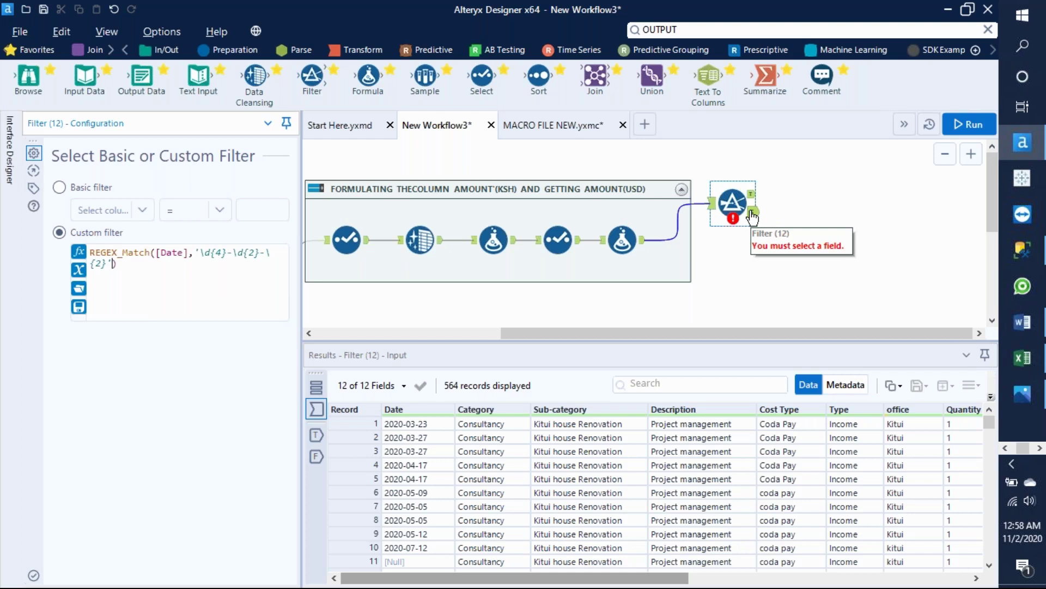
Run the workflow and inspect the Filter tool's True output
click(975, 126)
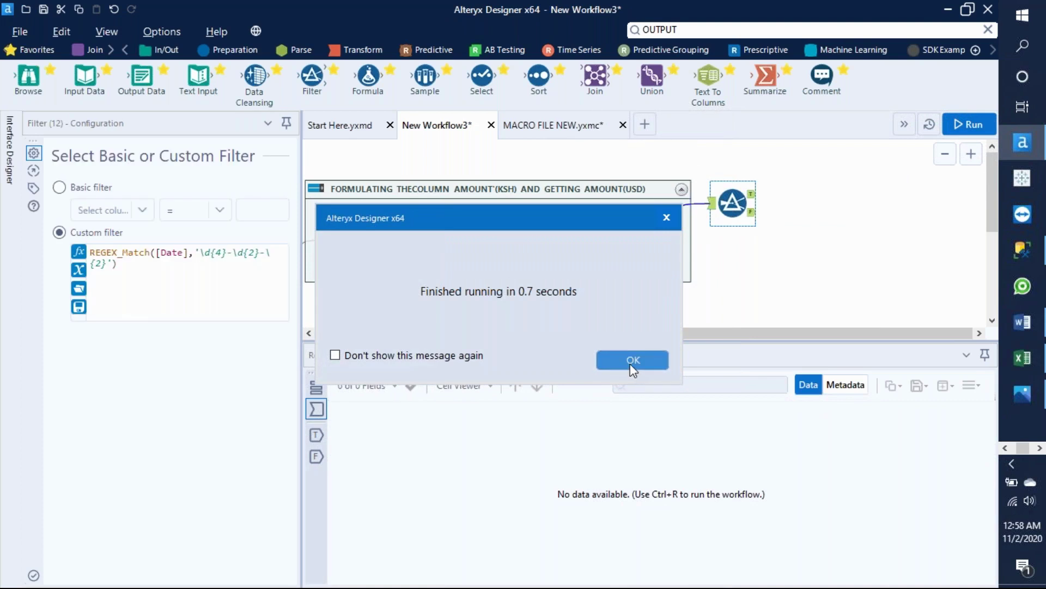
click(632, 361)
click(753, 195)
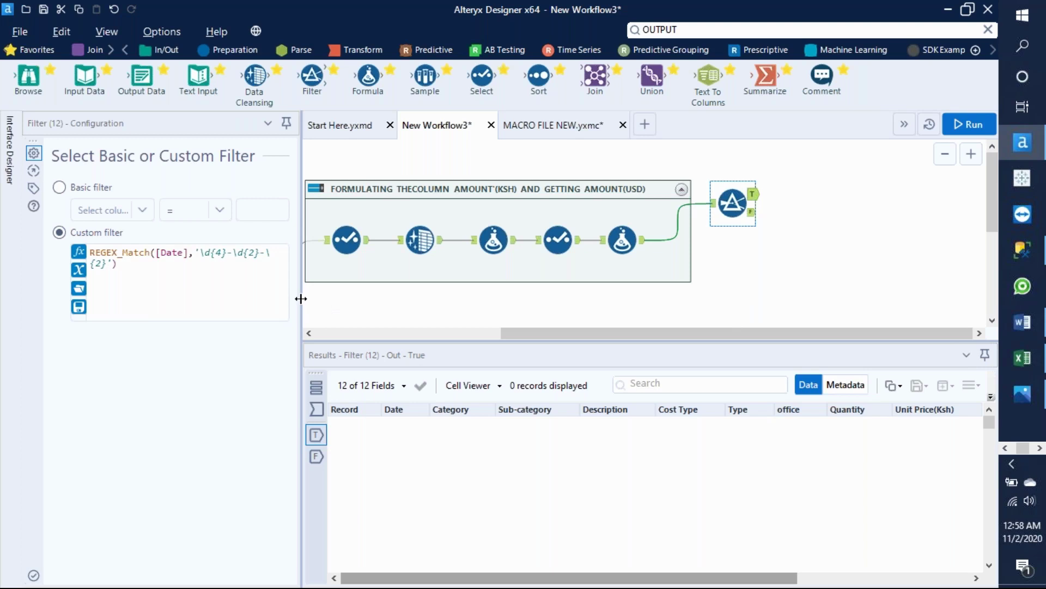
Correct the last part of the Filter's date pattern to \d{2} and rerun the workflow
drag(301, 299, 378, 301)
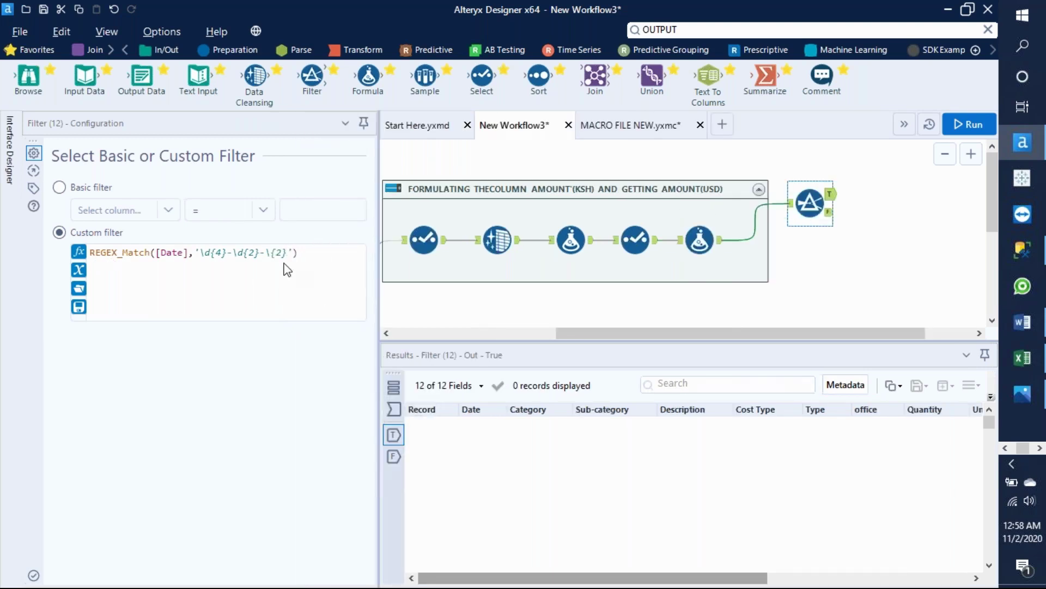
click(271, 251)
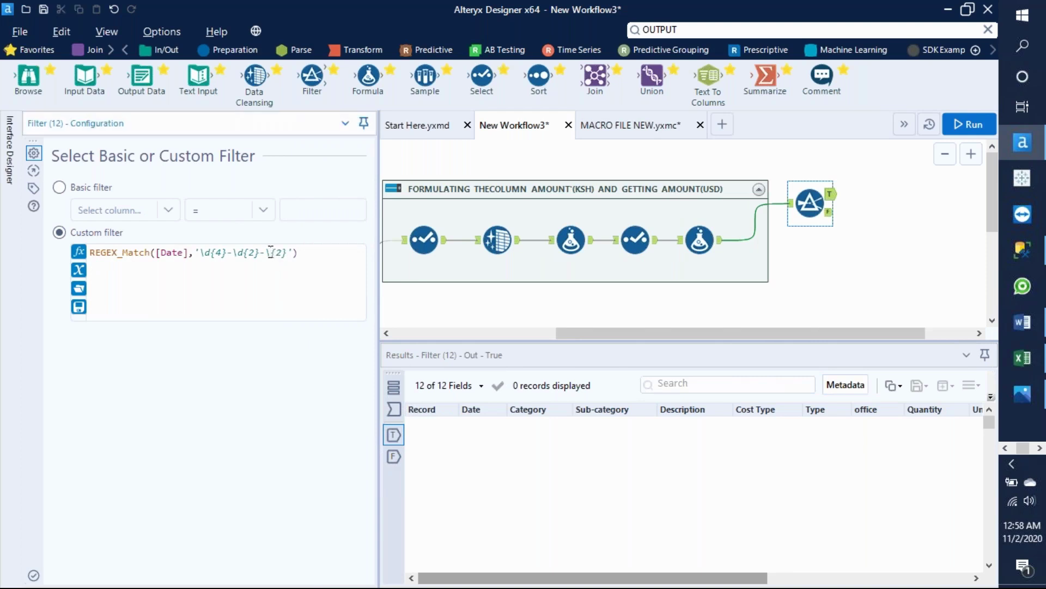
text(d)
click(976, 131)
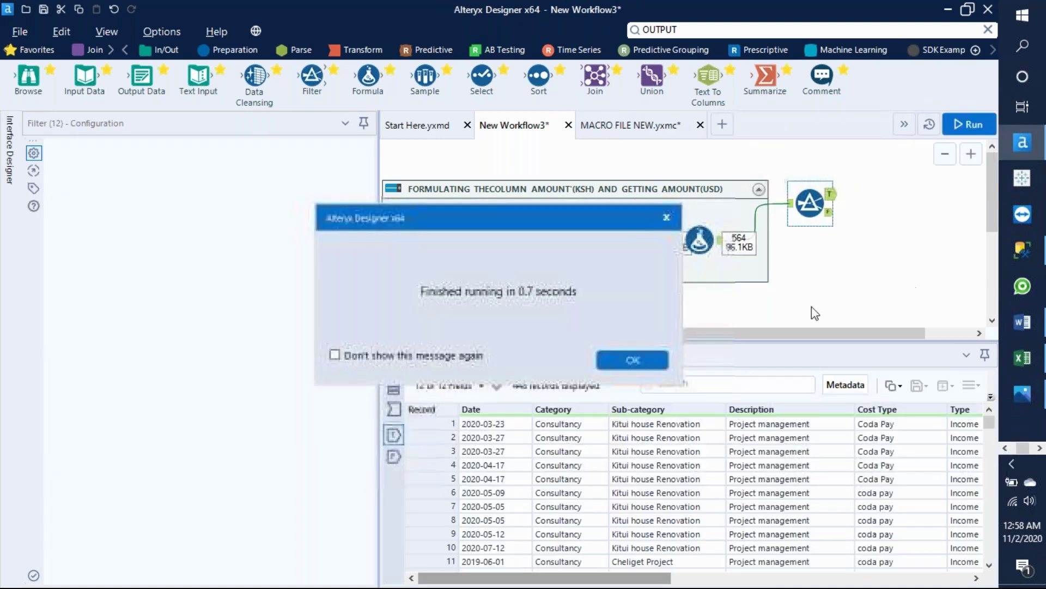
click(631, 359)
Examine the Date column formats throughout the Filter tool's True output records
drag(379, 307, 234, 301)
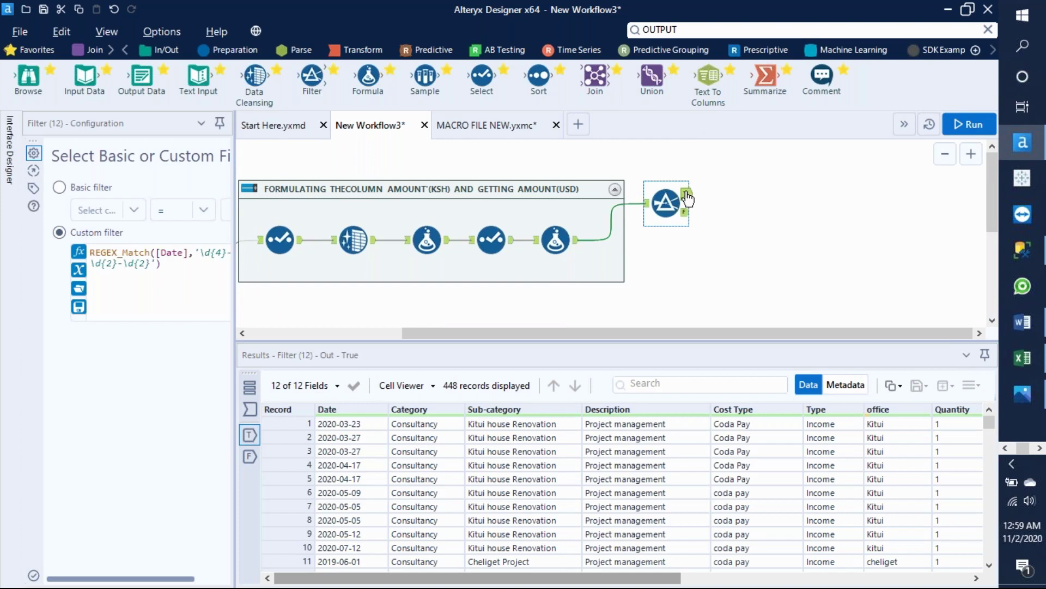
drag(666, 342, 644, 240)
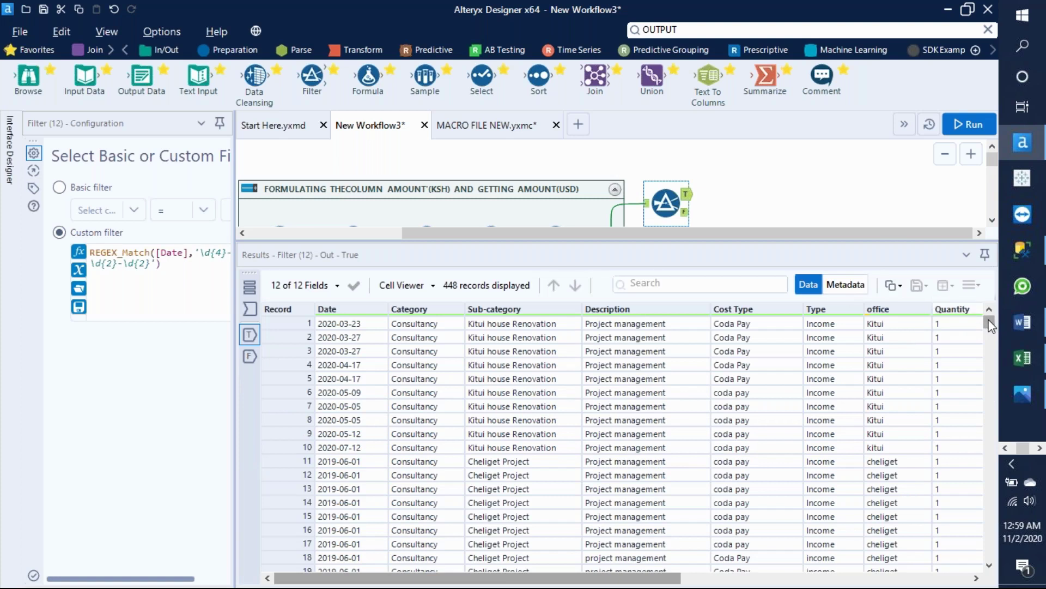
drag(990, 326, 989, 551)
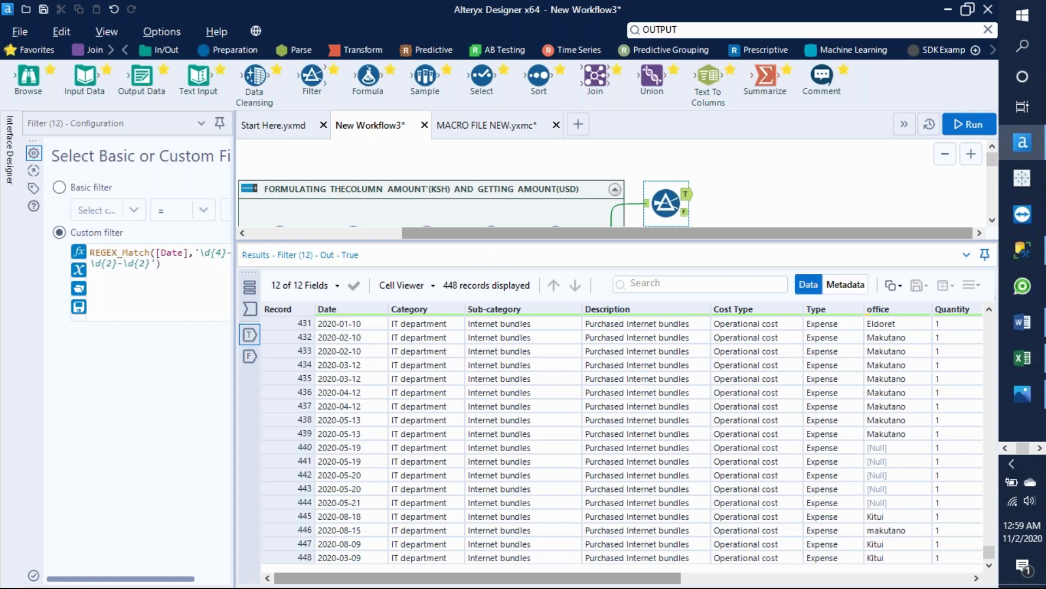
Check the Filter tool's False output and add a second Filter tool connected to that False output
drag(498, 240, 501, 338)
click(686, 214)
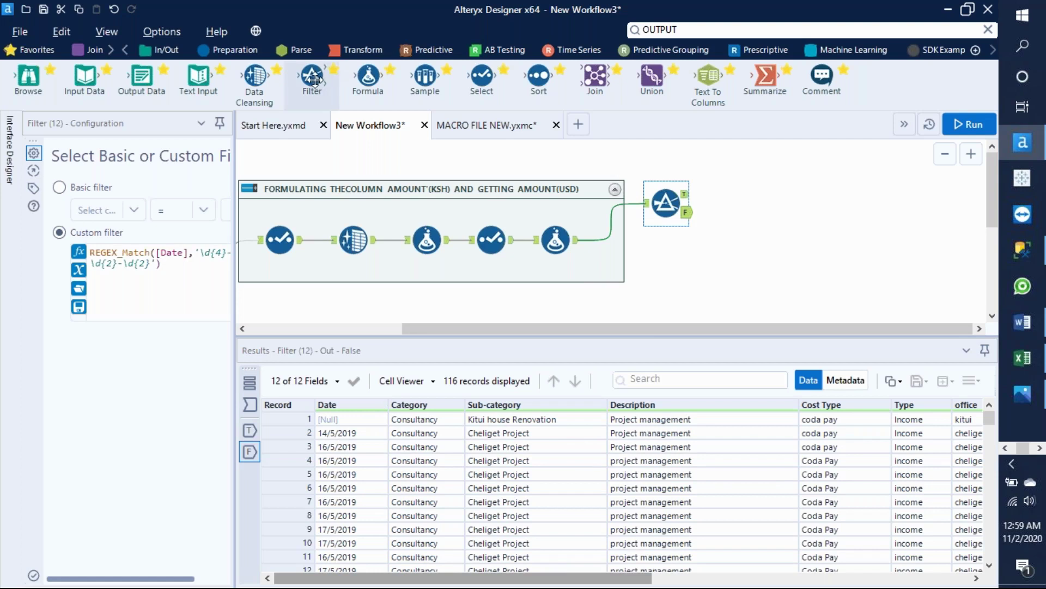
drag(312, 76, 748, 221)
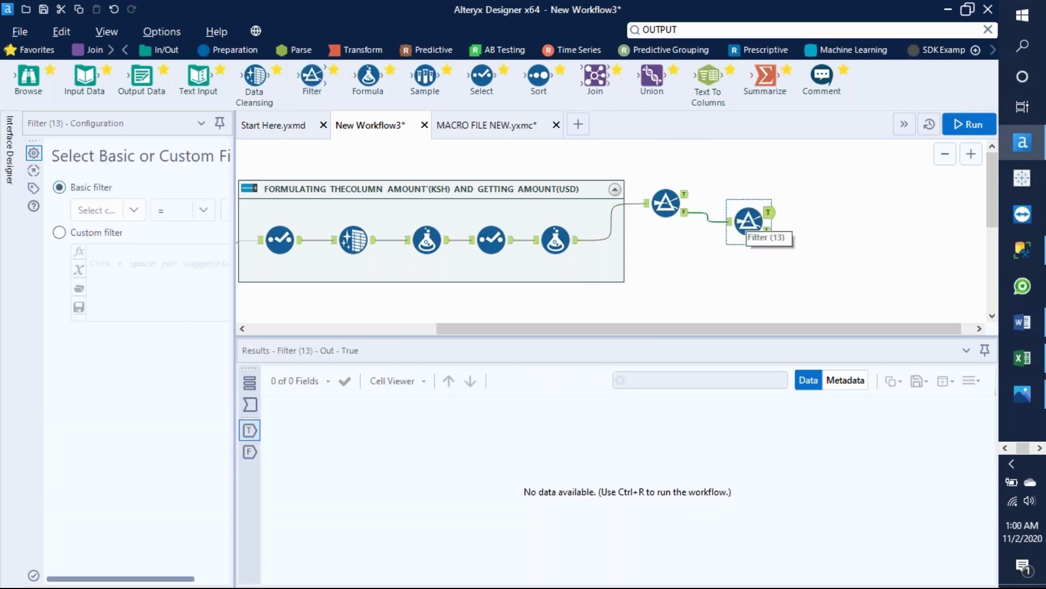
Switch the second Filter tool to a custom filter and insert a REGEX_Match function with [Date] as its string
click(58, 232)
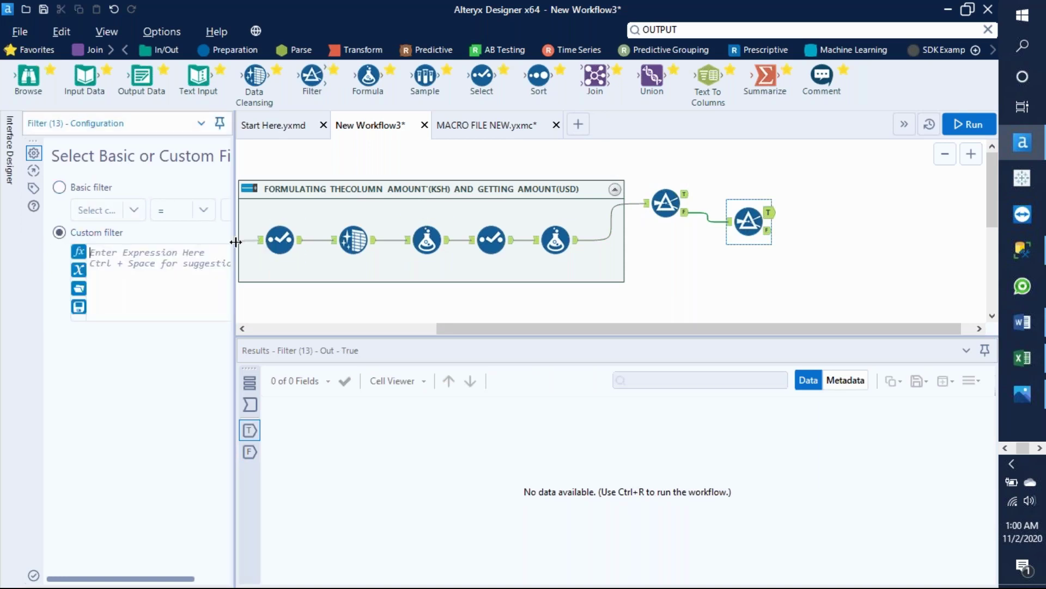
drag(236, 242, 338, 242)
click(139, 250)
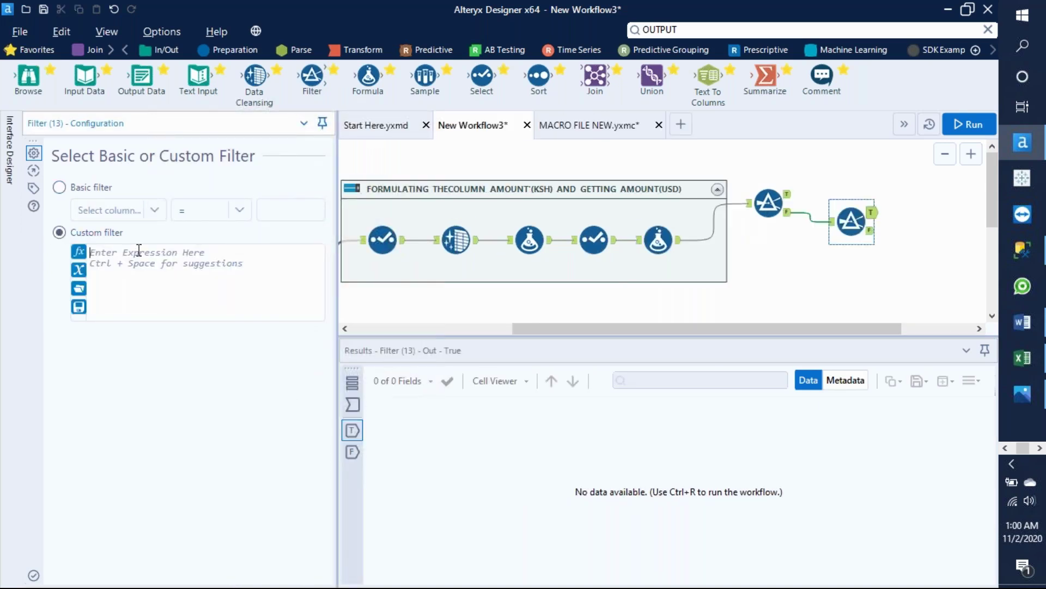
text(reg)
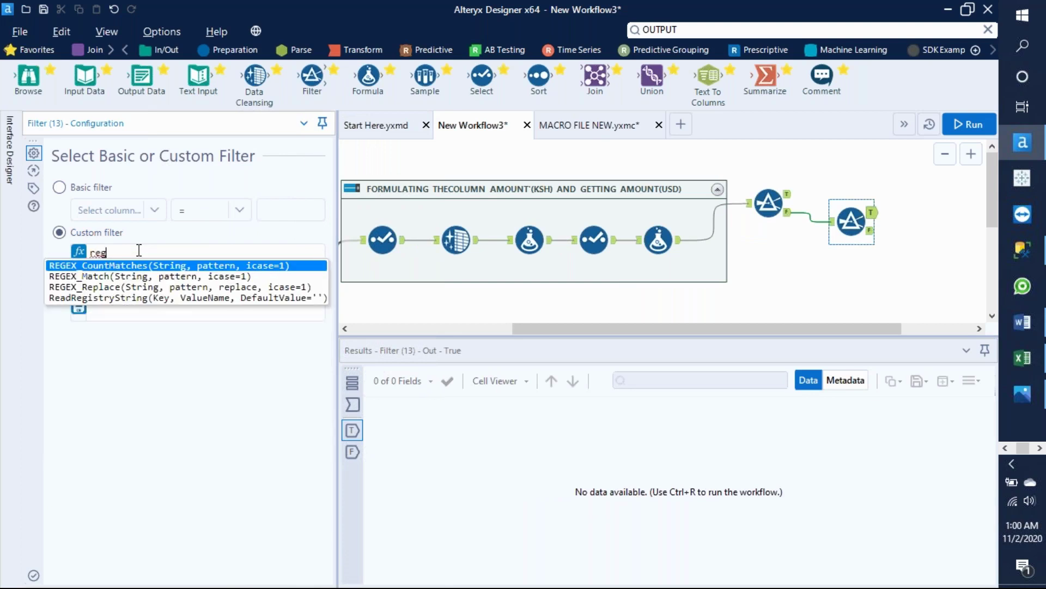
double_click(137, 276)
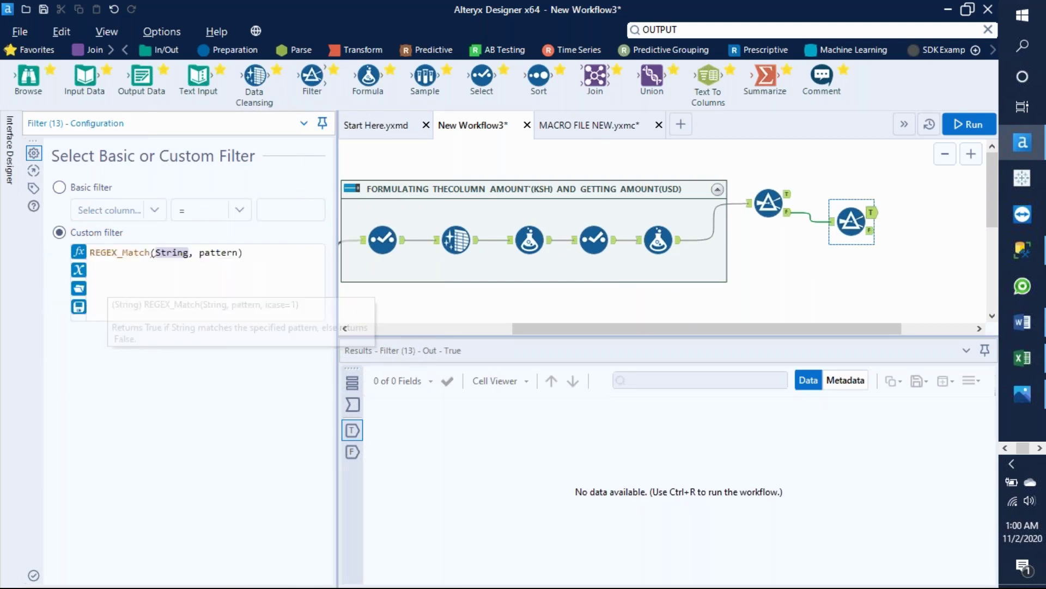
click(81, 271)
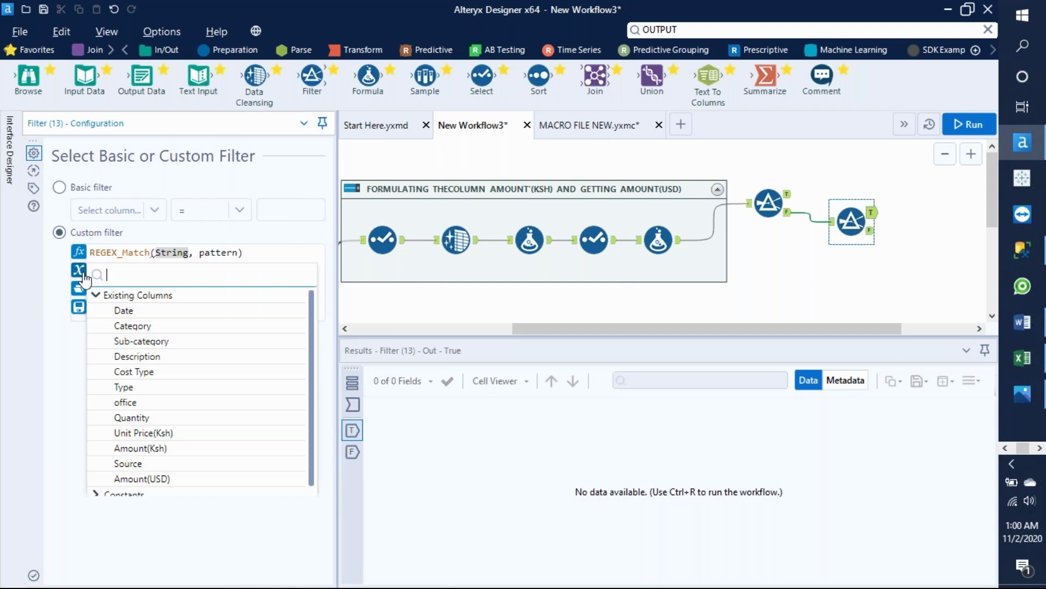
click(124, 311)
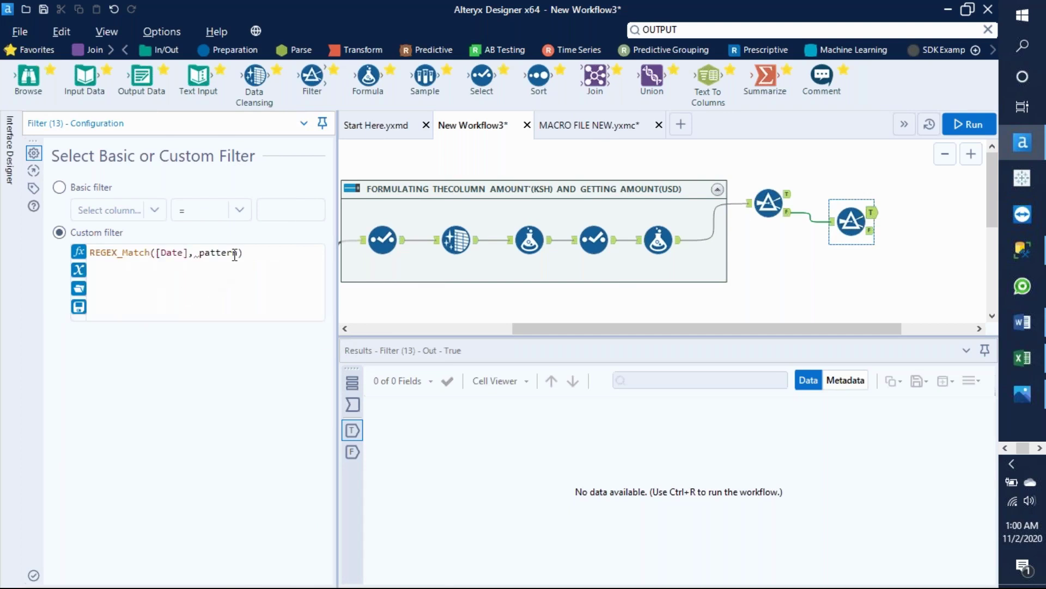
Complete the second Filter's custom expression as REGEX_Match([Date],'\d{2}/\d{1}/\d{4}'), replacing the pattern placeholder
click(238, 253)
key(BackSpace)
key(BackSpace)
key(BackSpace)
key(BackSpace)
key(BackSpace)
key(BackSpace)
key(BackSpace)
key(BackSpace)
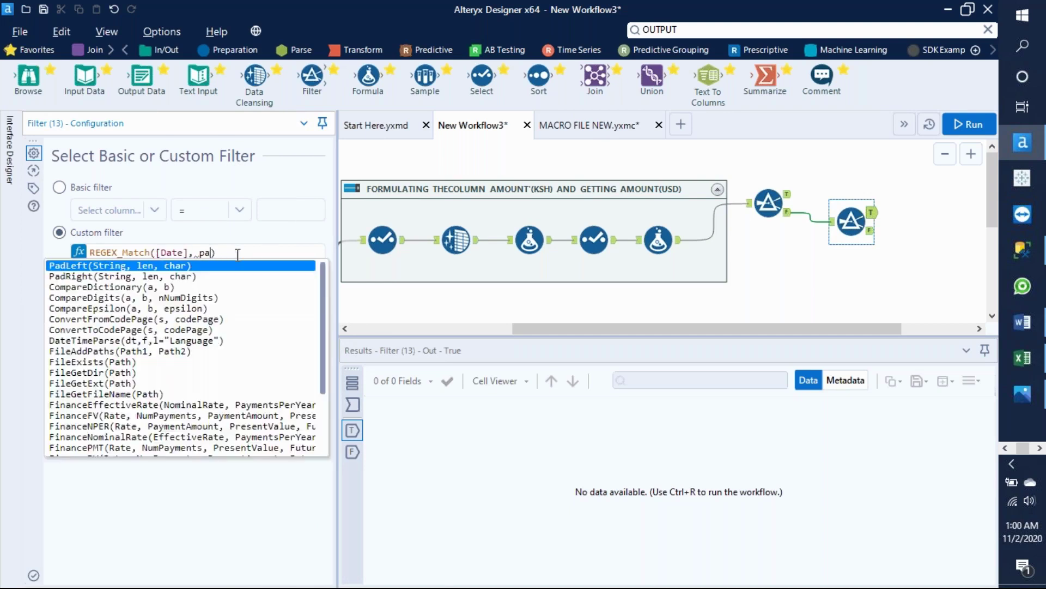
text(')
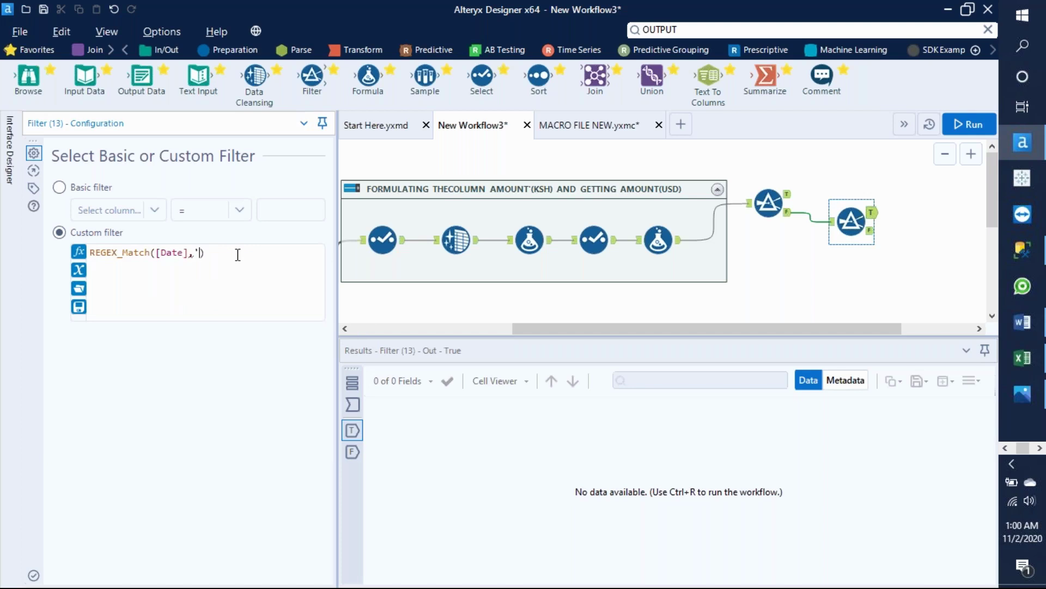
text(\)
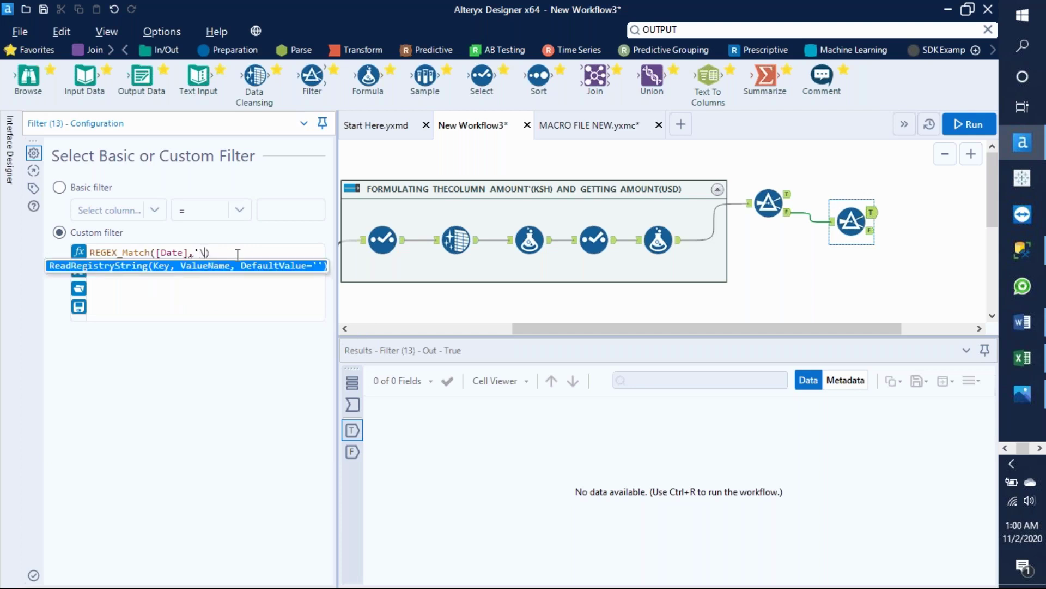
text(d{)
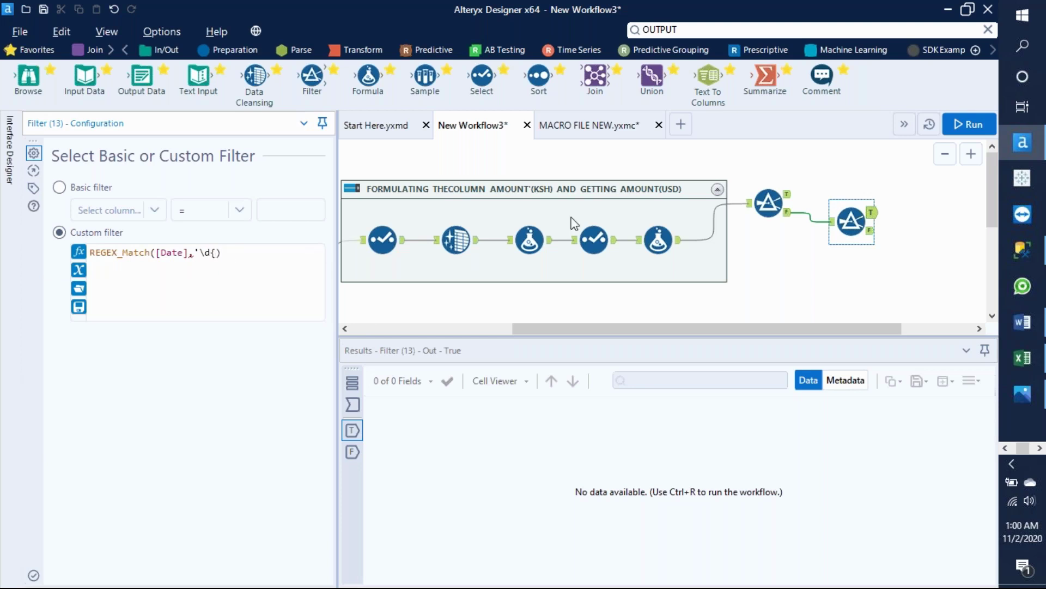
click(833, 224)
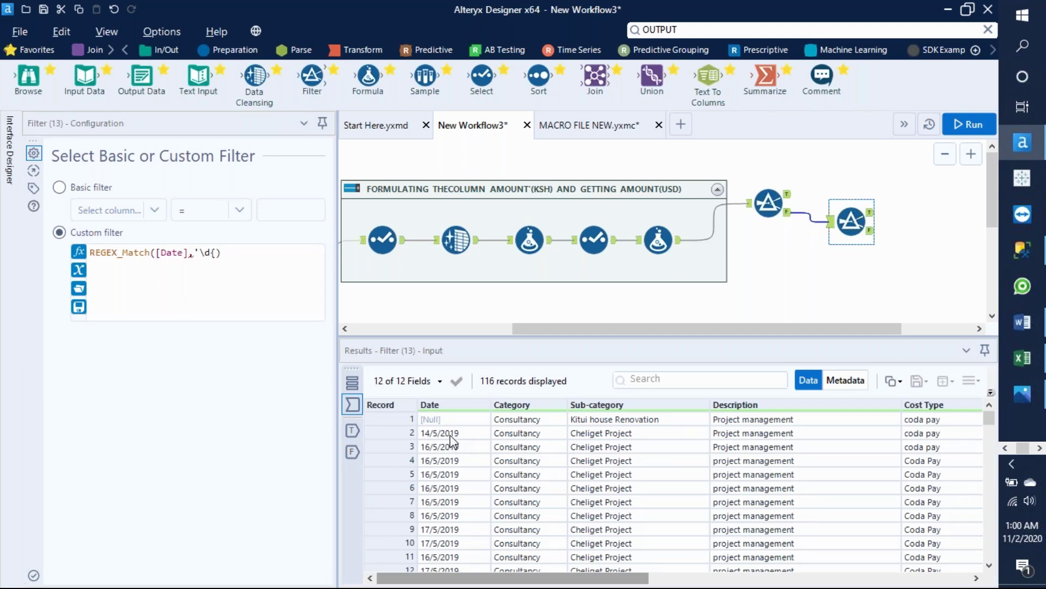
click(215, 252)
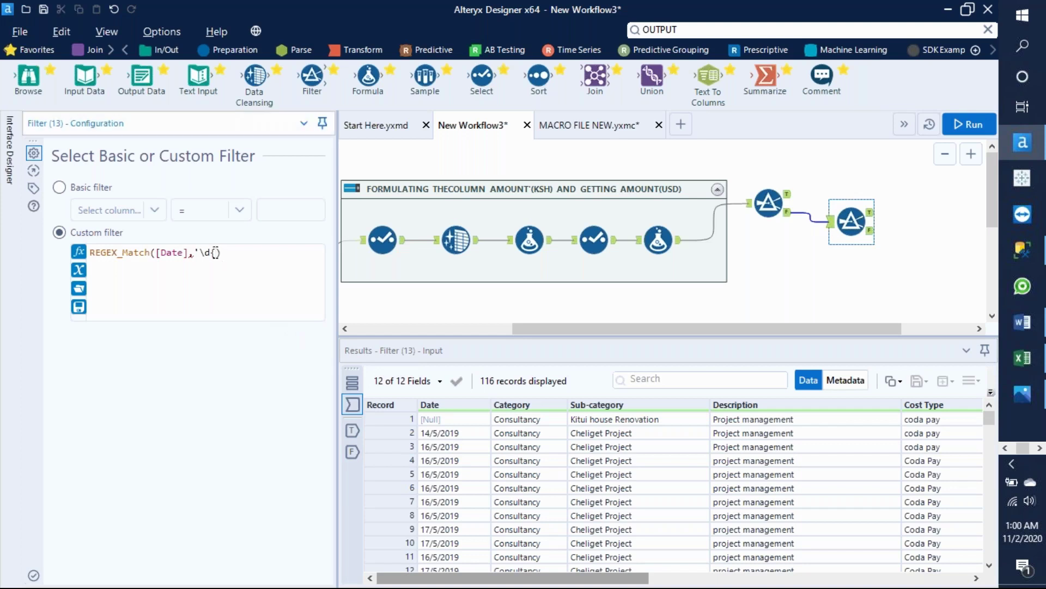
text(2}/\d{1}/\d{4}')
Run the workflow and examine the dates in the second Filter's True output
click(969, 125)
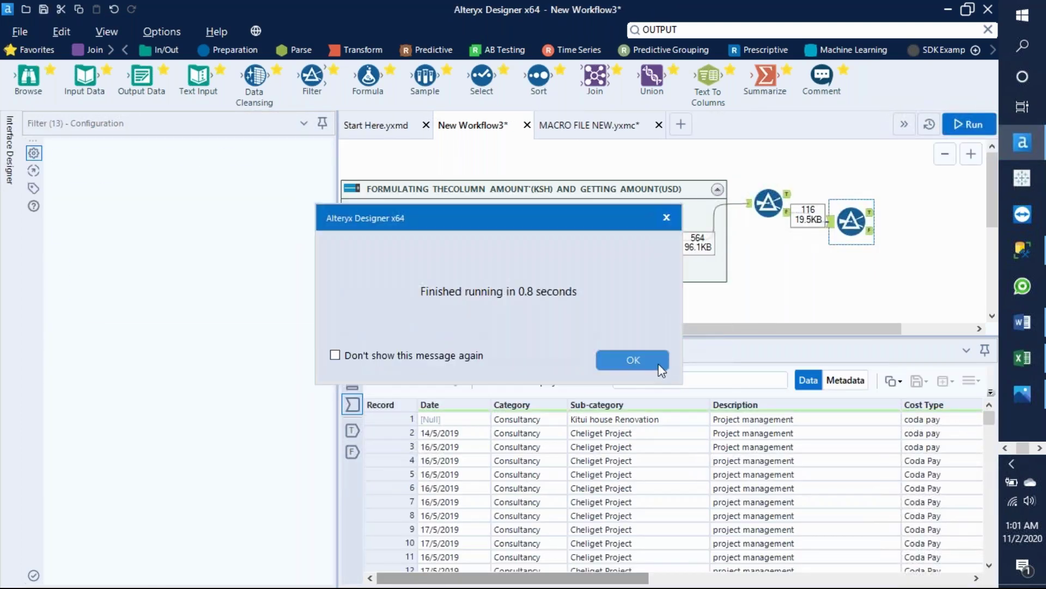
click(659, 364)
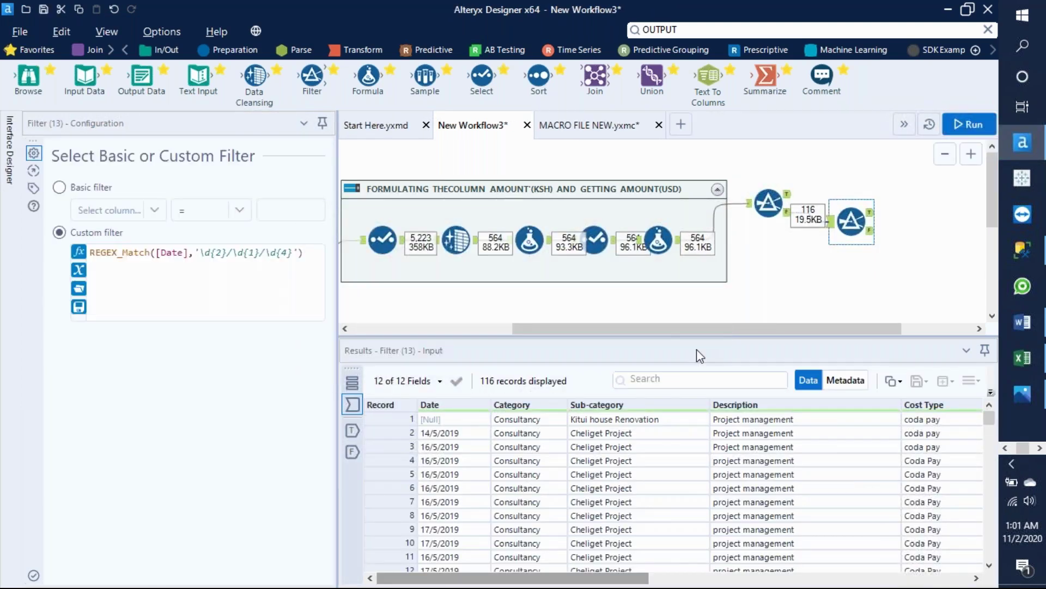
click(871, 213)
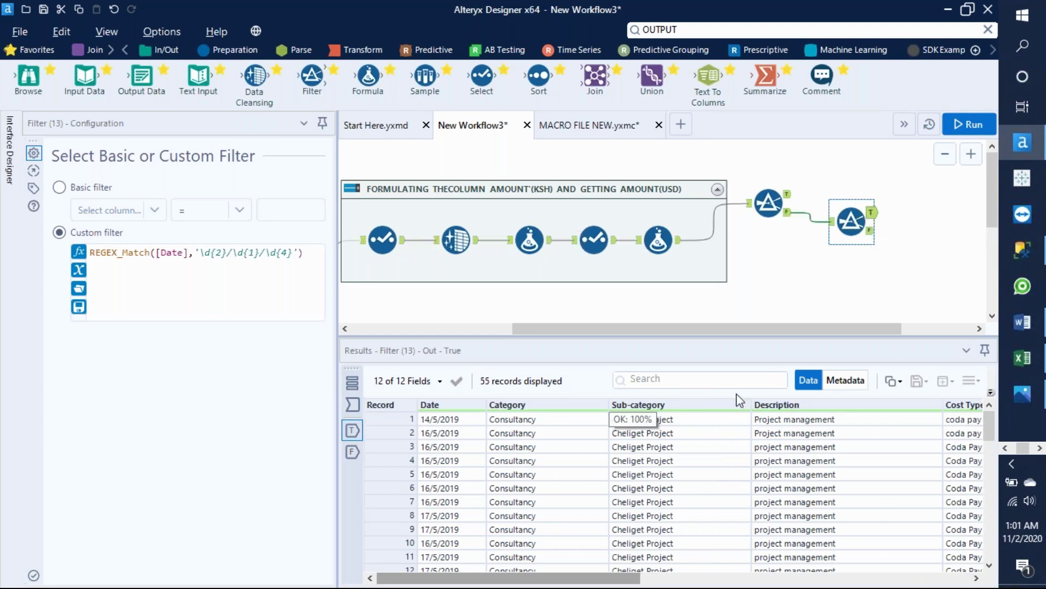
drag(721, 339, 721, 257)
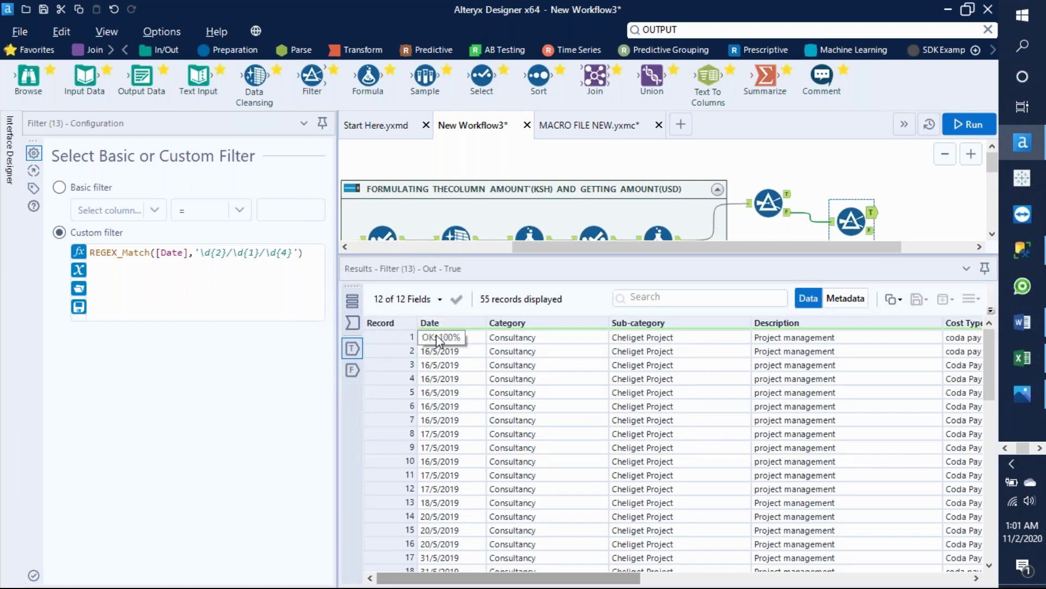
click(991, 353)
drag(991, 351, 988, 561)
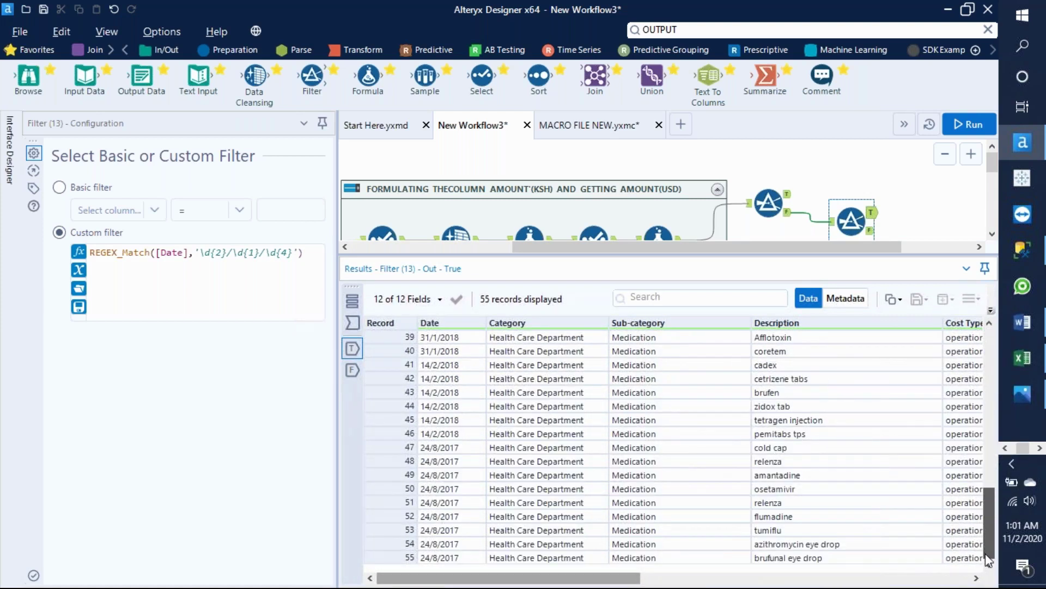
mouse_move(992, 505)
mouse_down()
mouse_move(988, 342)
mouse_move(991, 491)
mouse_up()
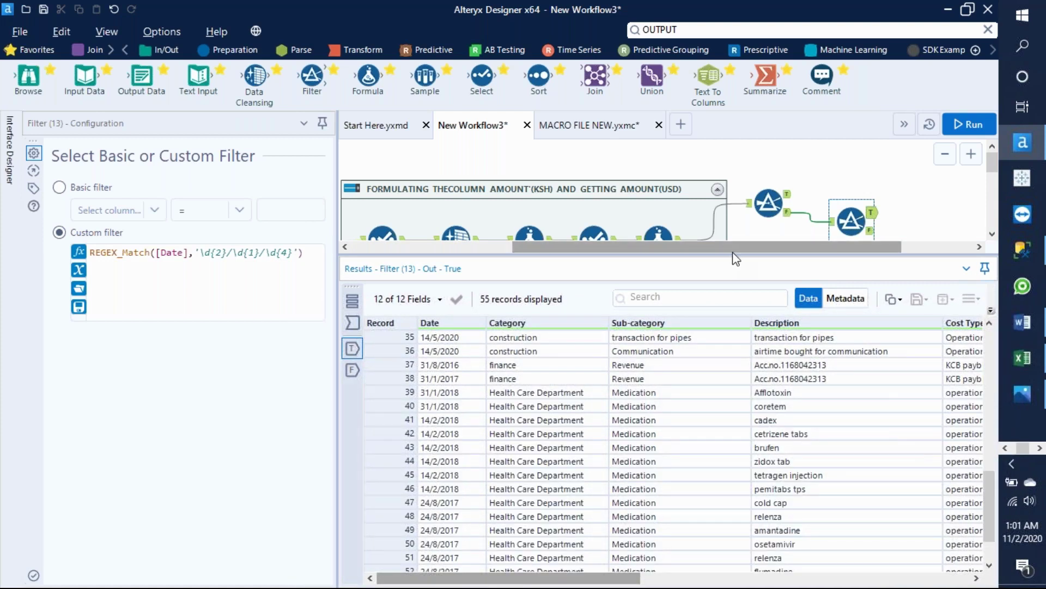
Examine the date formats in the second Filter's False output down to the last record
click(872, 234)
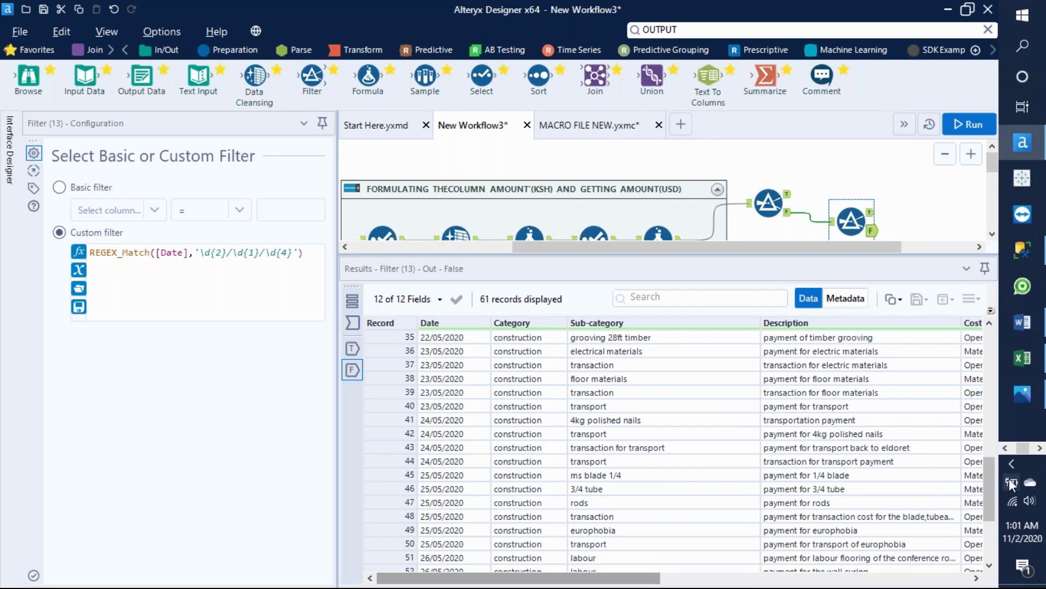
drag(991, 477, 957, 584)
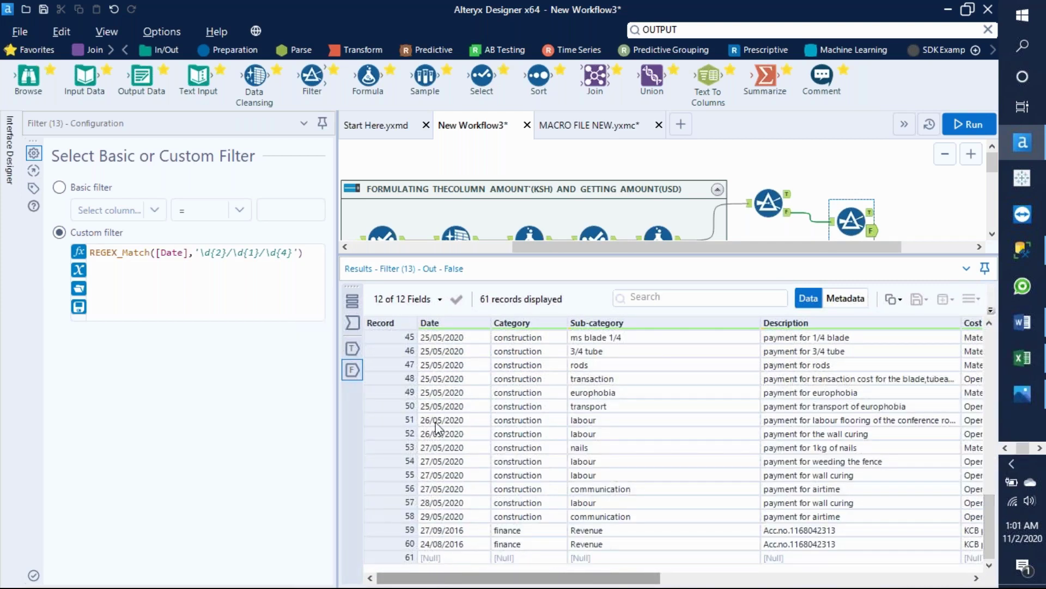
drag(579, 253, 554, 461)
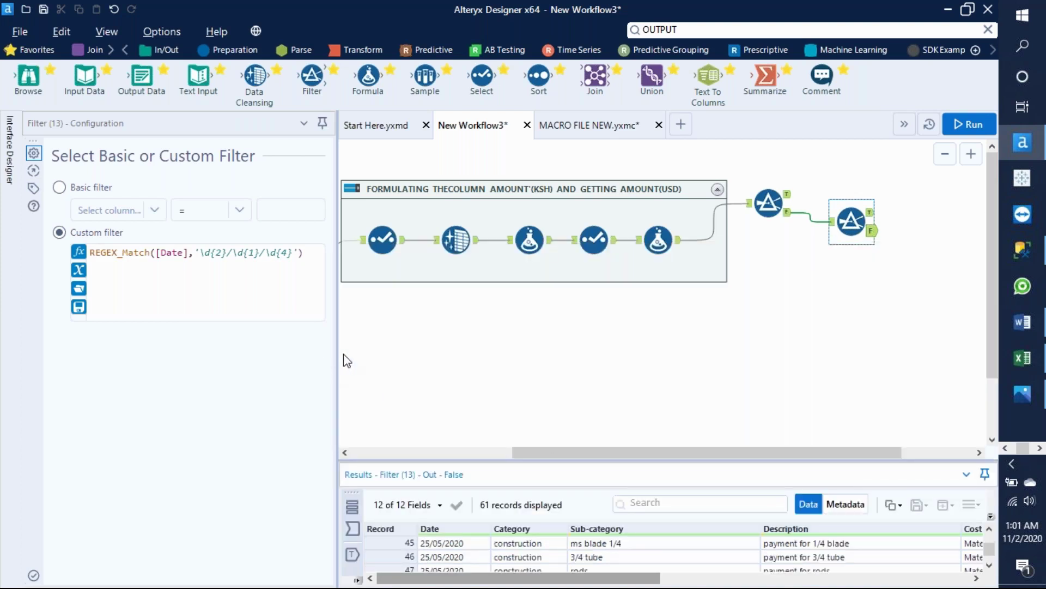
Add a third Filter tool connected to the second Filter's False output and switch it to a custom filter
drag(336, 356, 304, 356)
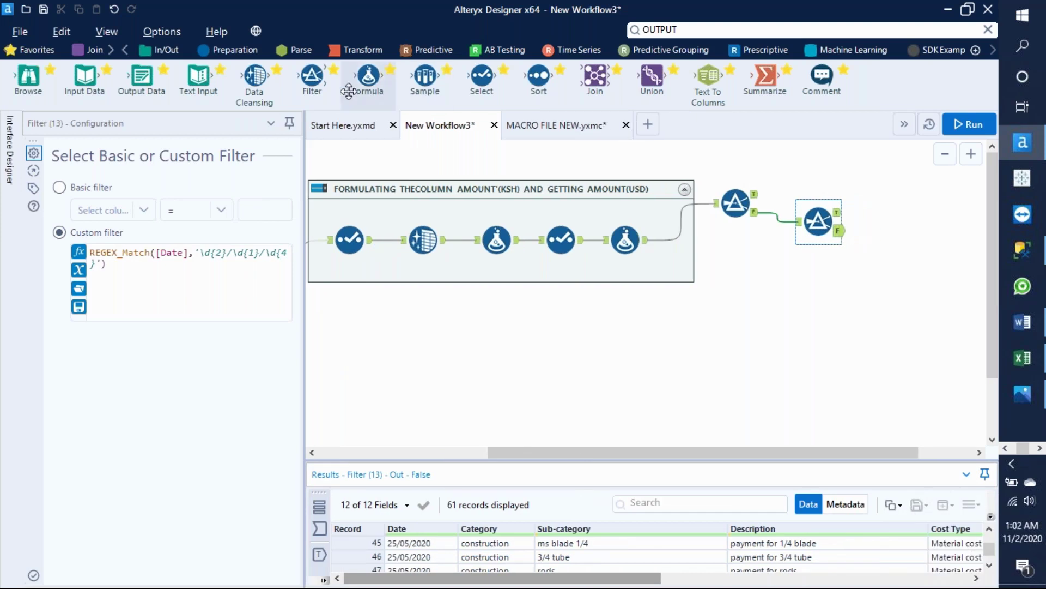
drag(319, 81, 901, 240)
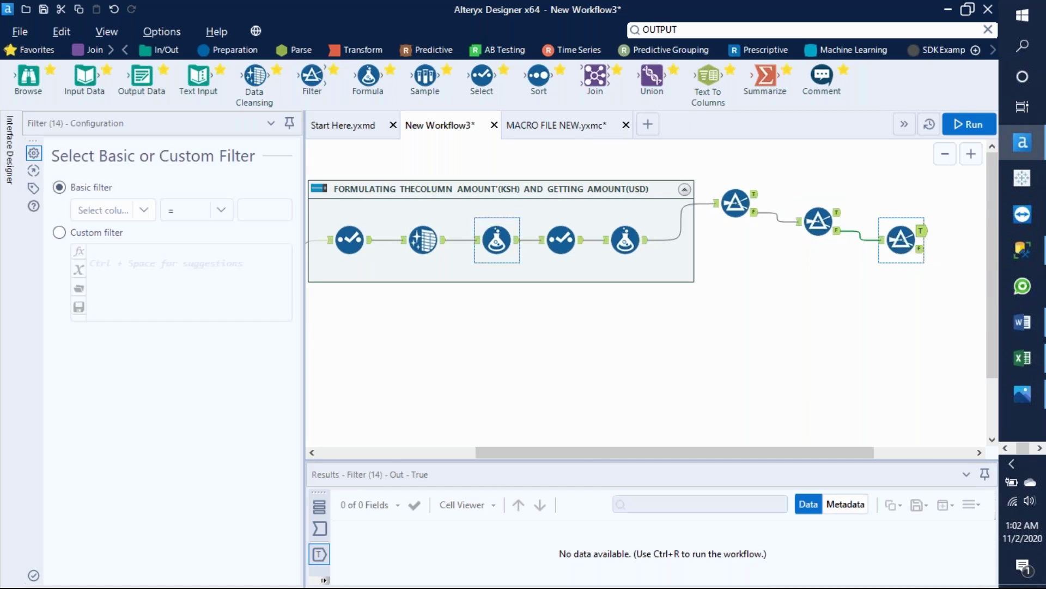
click(59, 232)
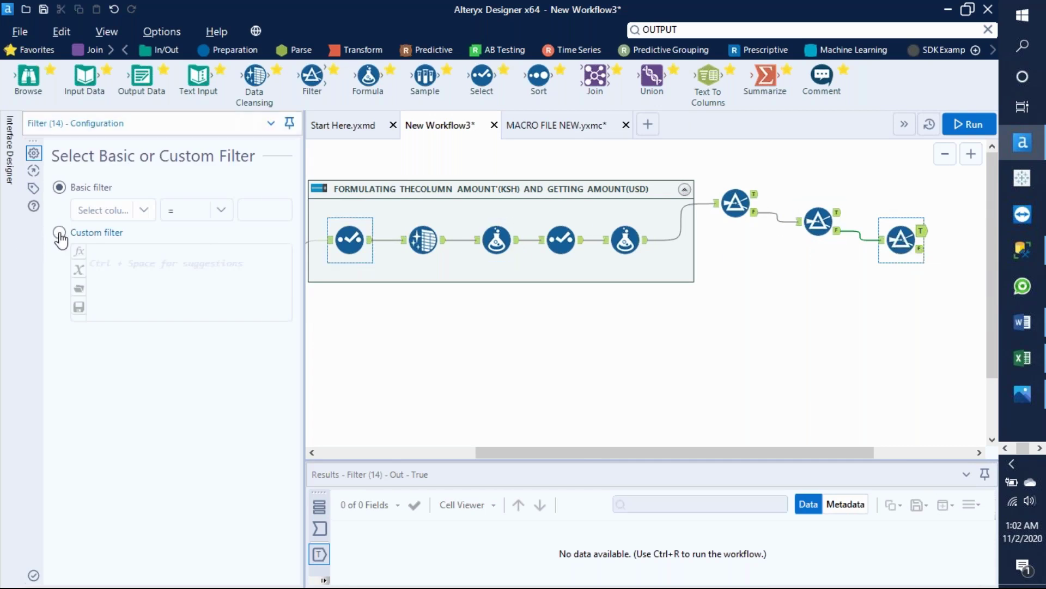
click(129, 268)
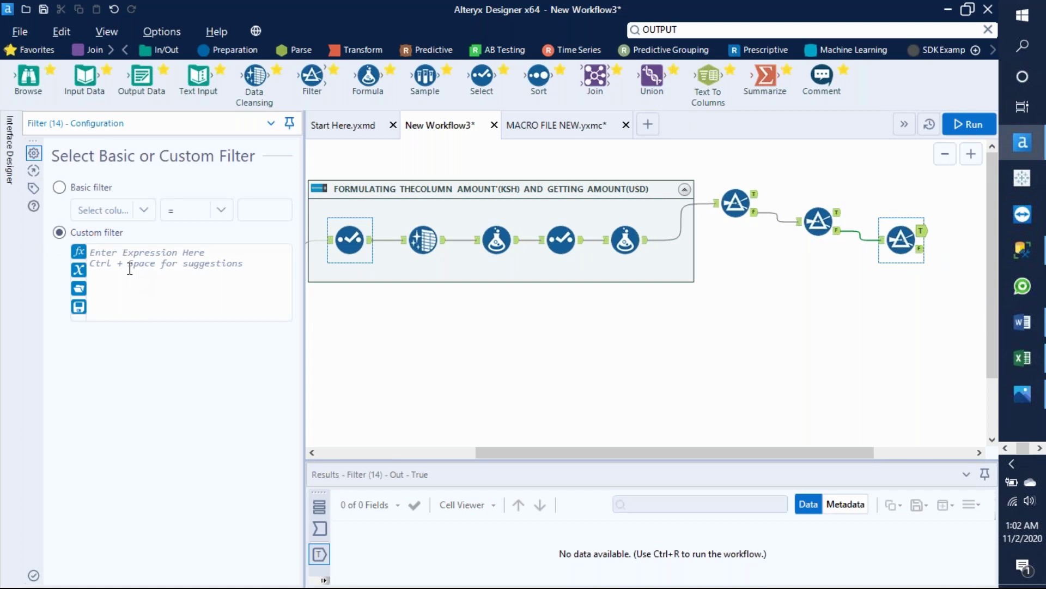
Insert the REGEX_Match function into the new Filter's expression with the Date column as its string argument
text(reg)
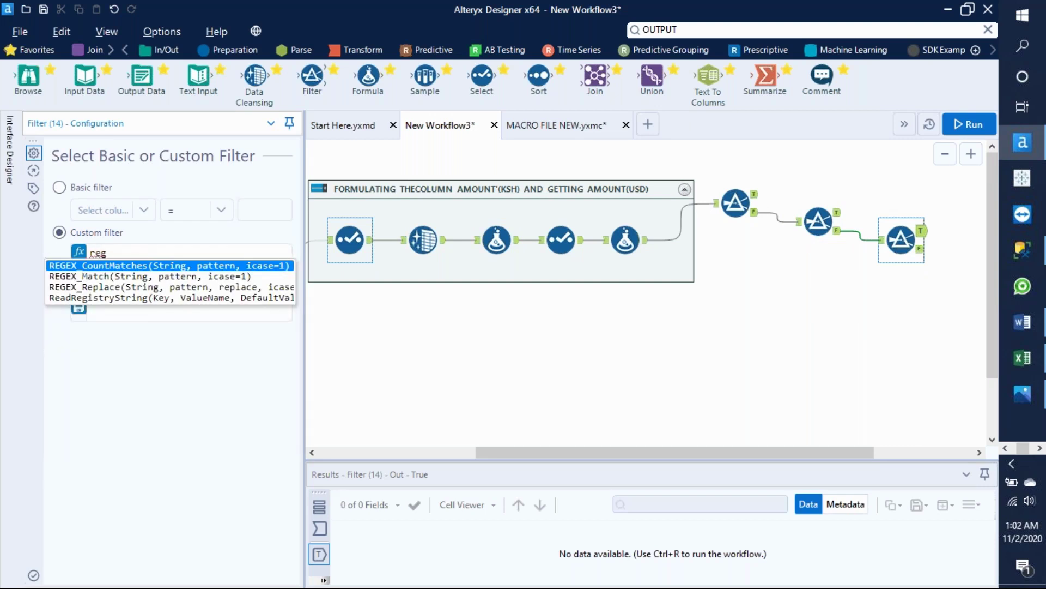
click(128, 276)
double_click(128, 275)
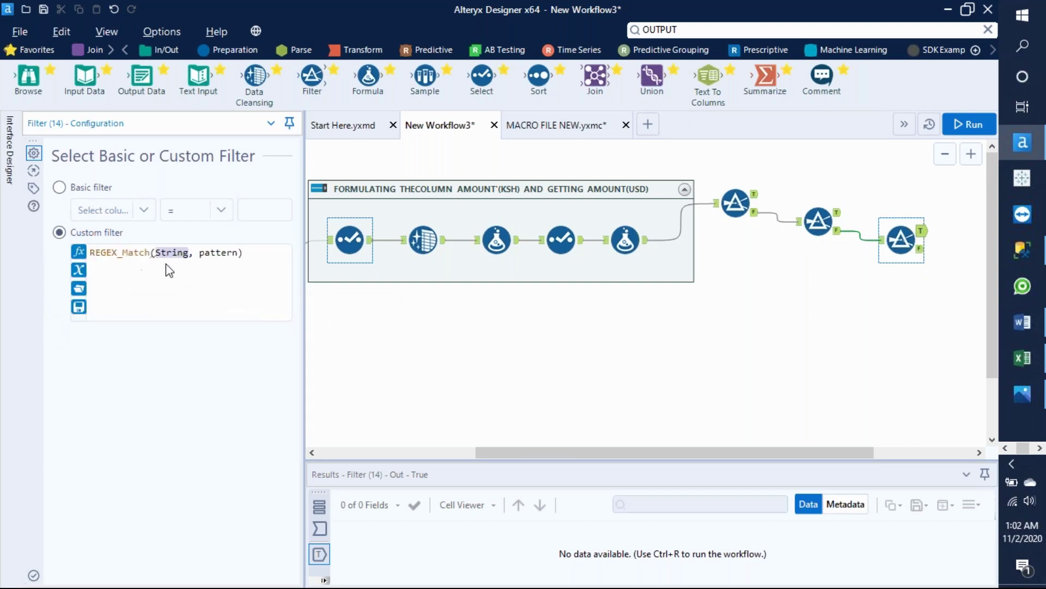
click(78, 272)
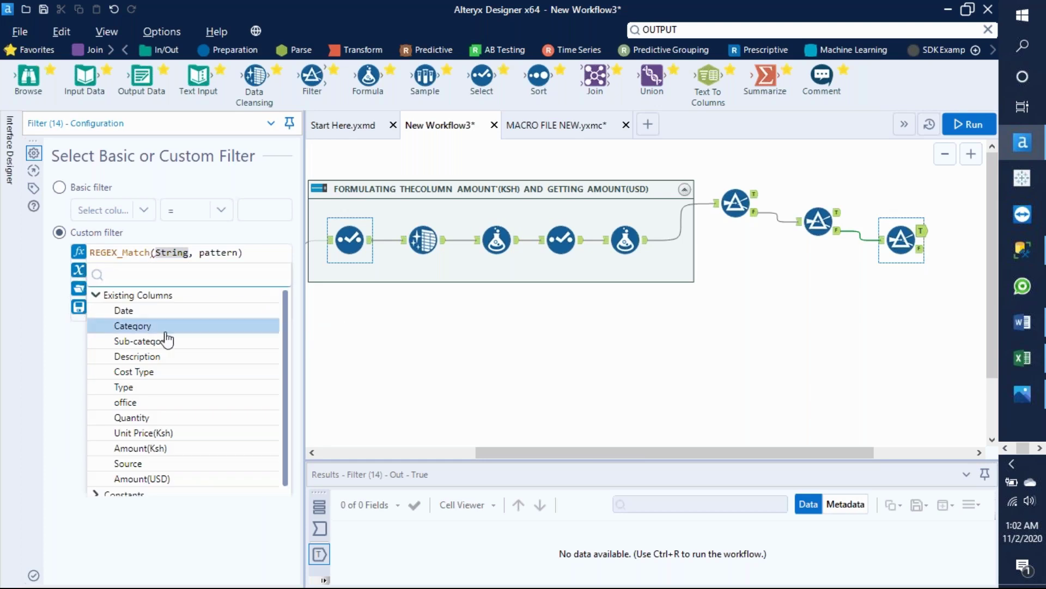
click(148, 311)
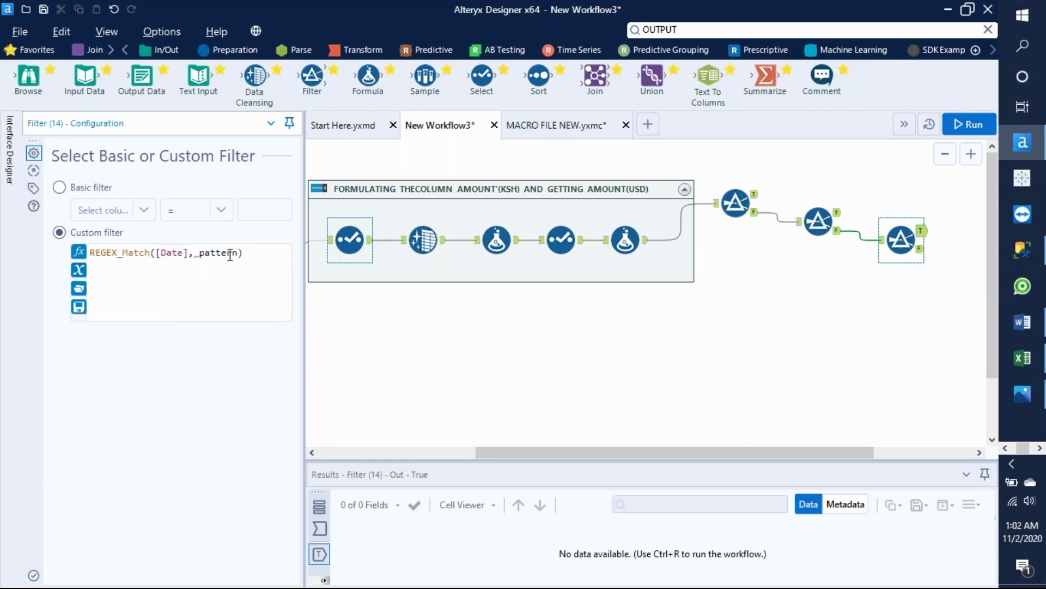
Replace the pattern placeholder in the third Filter's expression with '\d{2}/\d{2}/\d{4}', checking the incoming dates for the digit counts
drag(237, 252, 198, 253)
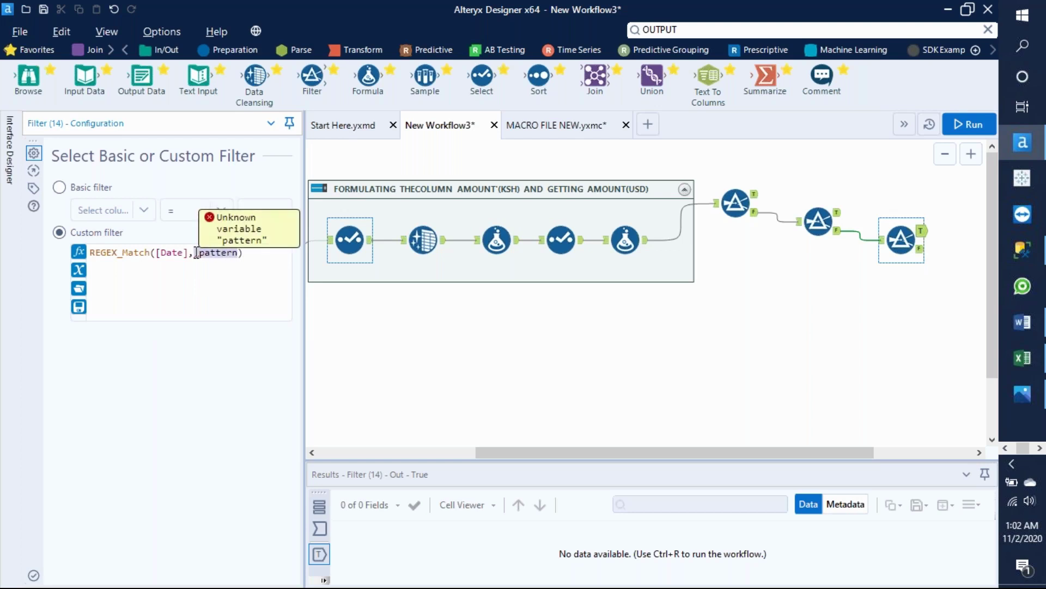
key(BackSpace)
text(\d{)
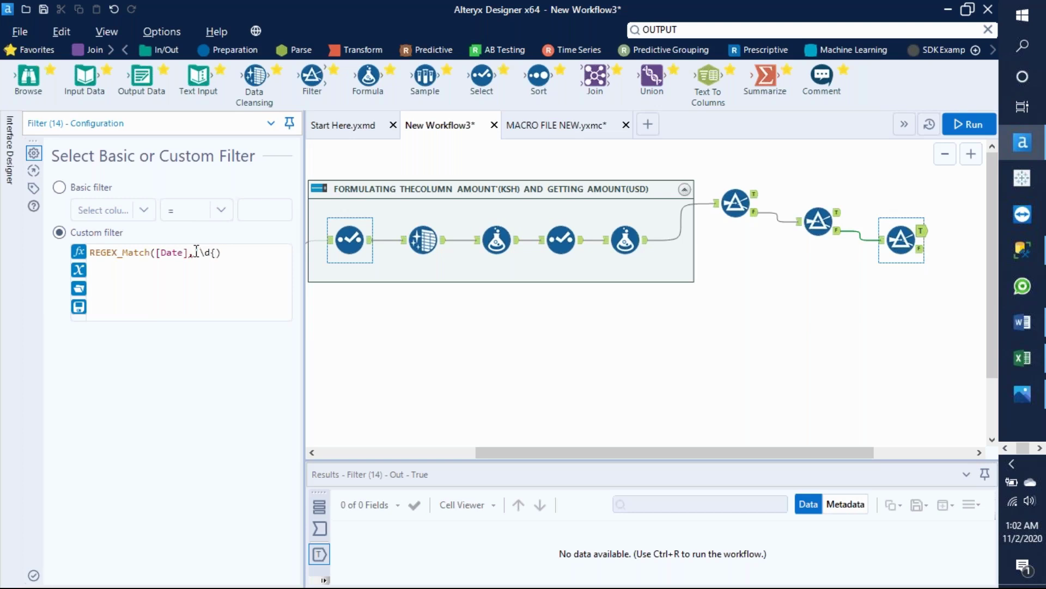
click(897, 235)
click(881, 239)
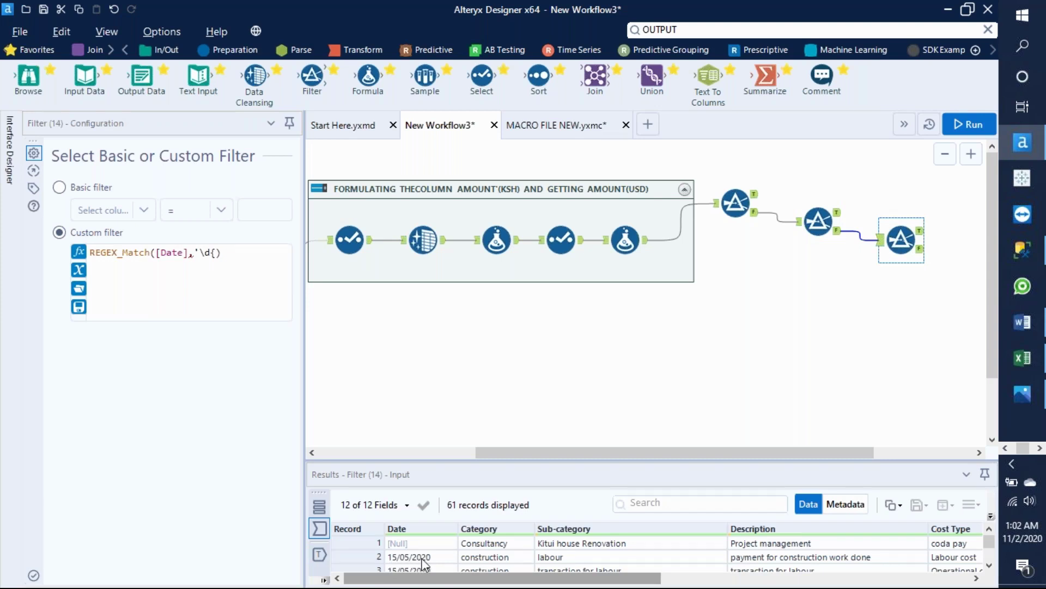
click(216, 252)
text(2)
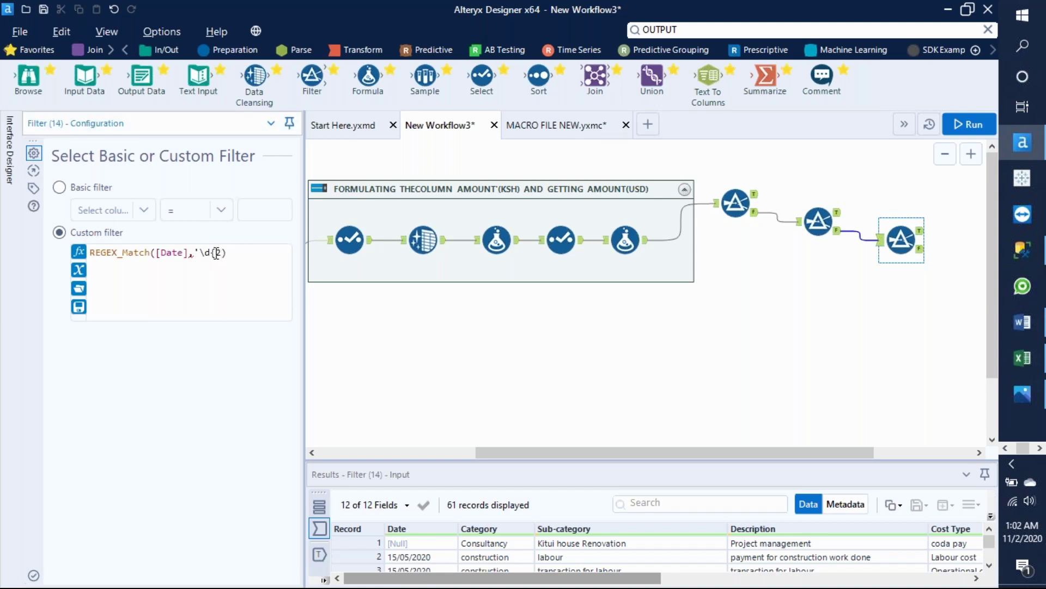
text(}/\d{2}/\)
text(d{4}')
Run the workflow and examine the dates in the third Filter's True output down to the last record
click(976, 126)
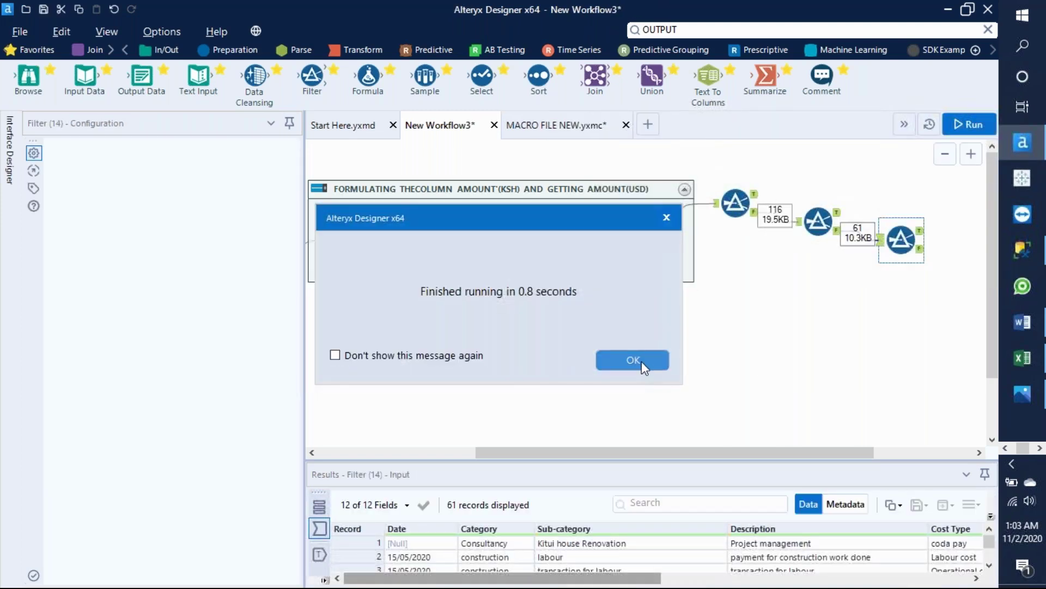
click(642, 361)
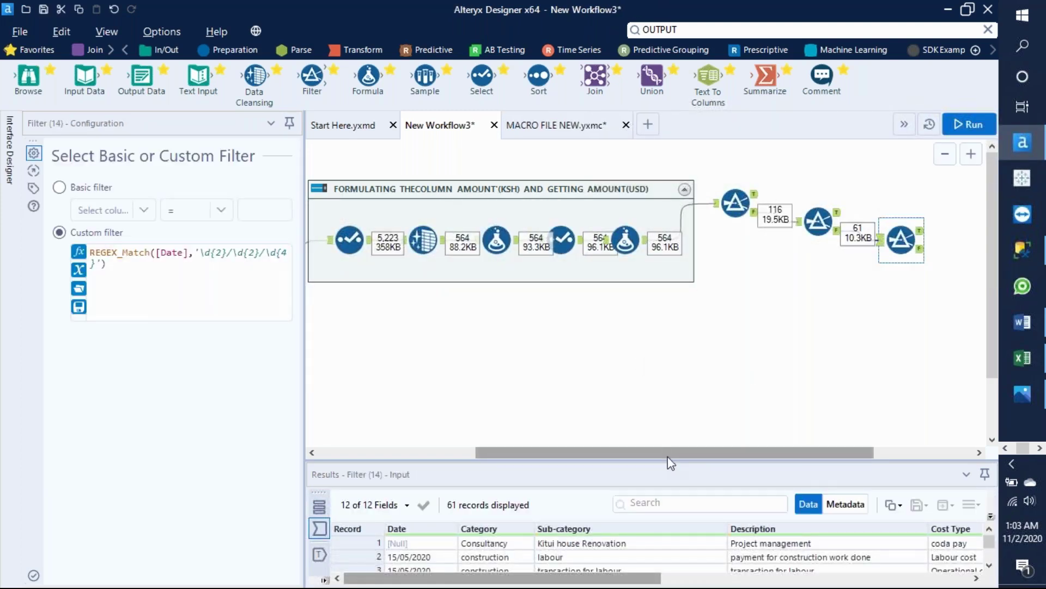
click(921, 231)
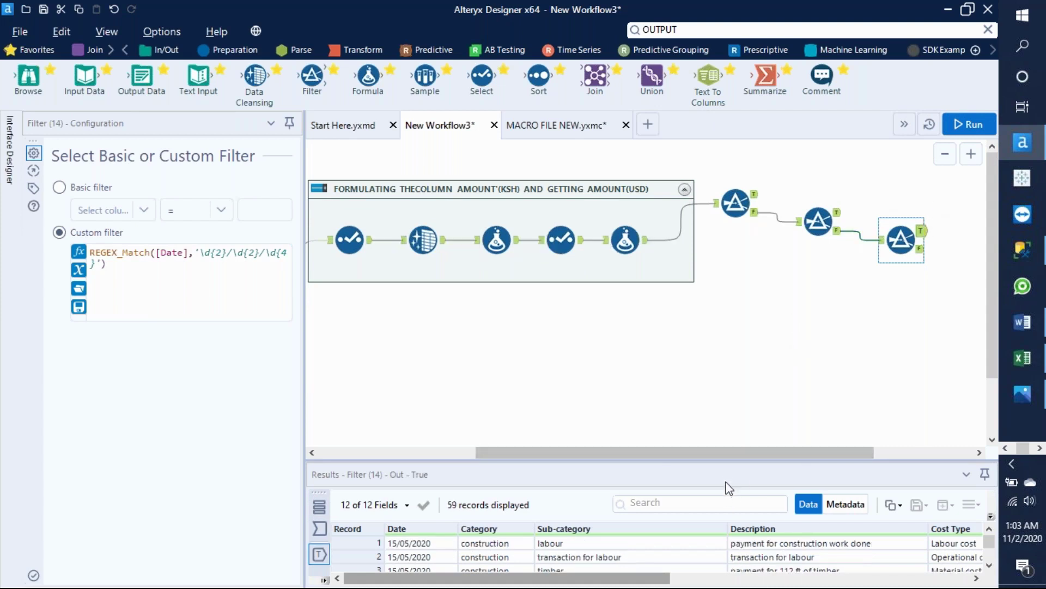
drag(721, 461, 696, 337)
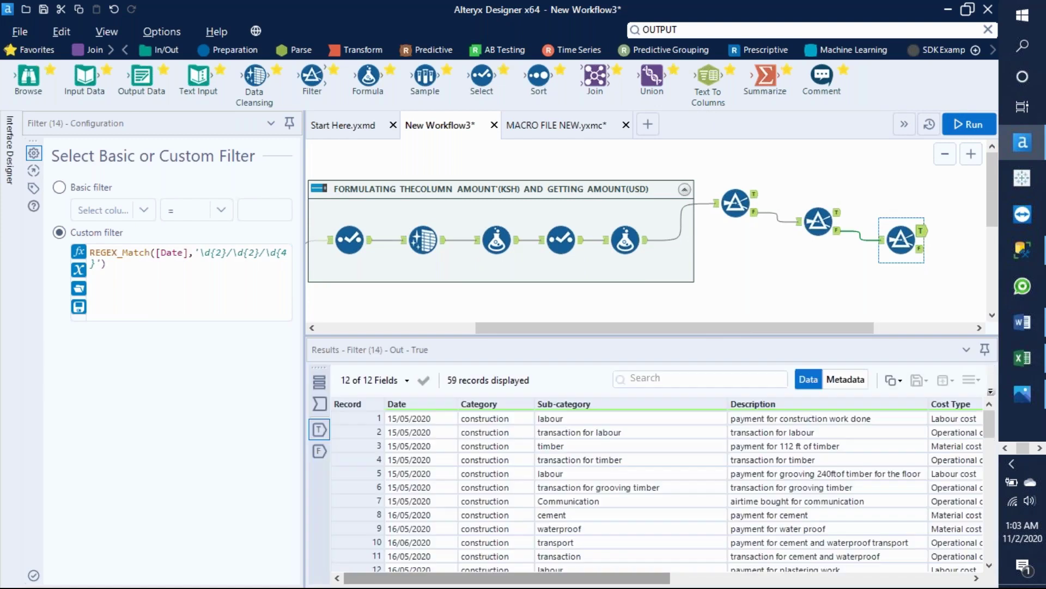
click(990, 425)
drag(993, 424, 986, 551)
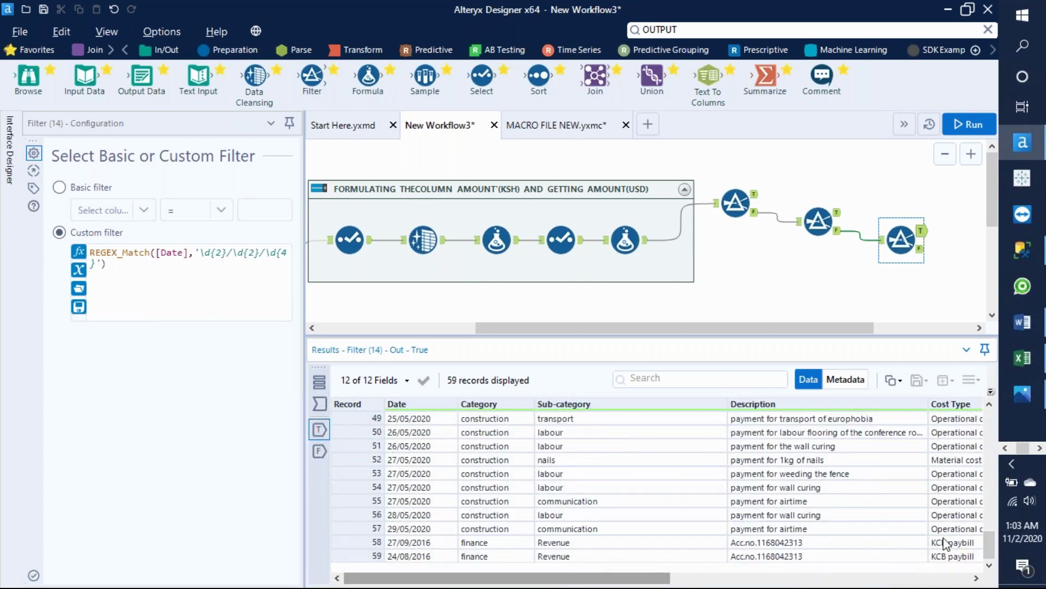
Examine the leftover records in the third Filter's False output, then enlarge the workflow canvas
click(920, 249)
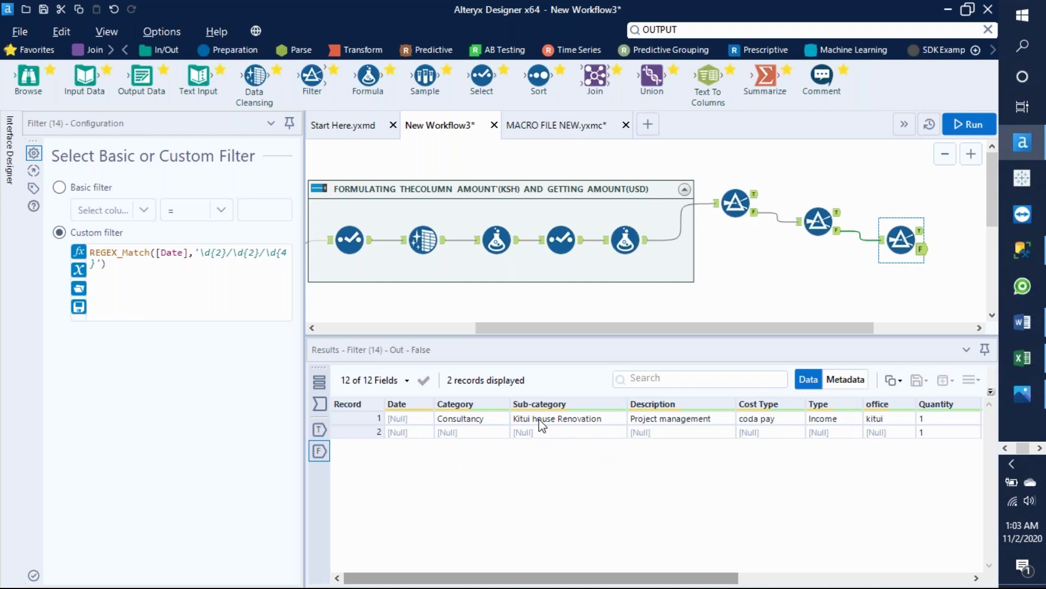
drag(560, 337, 553, 473)
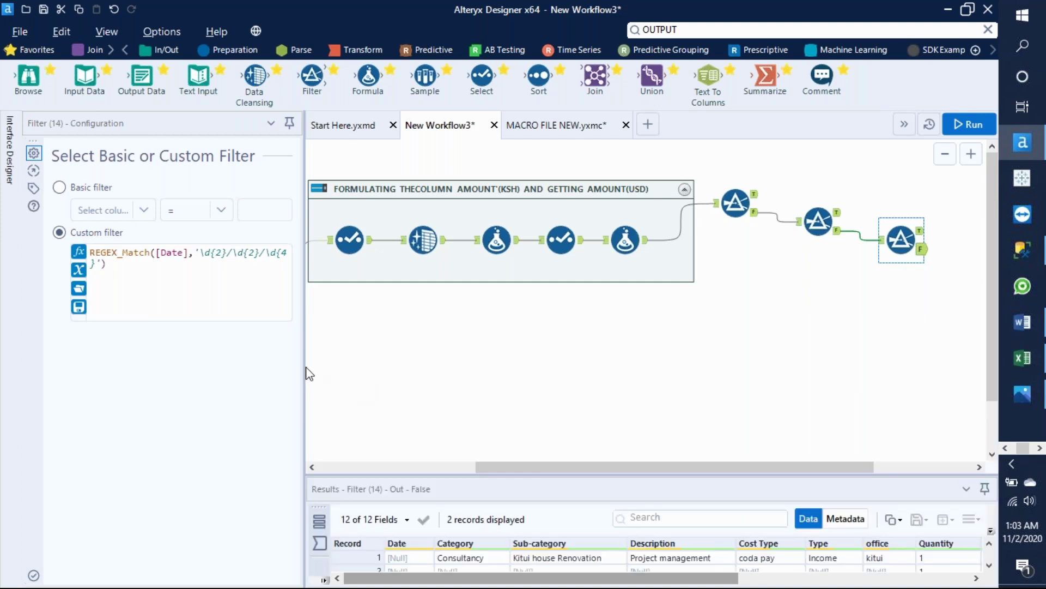
drag(302, 367, 229, 360)
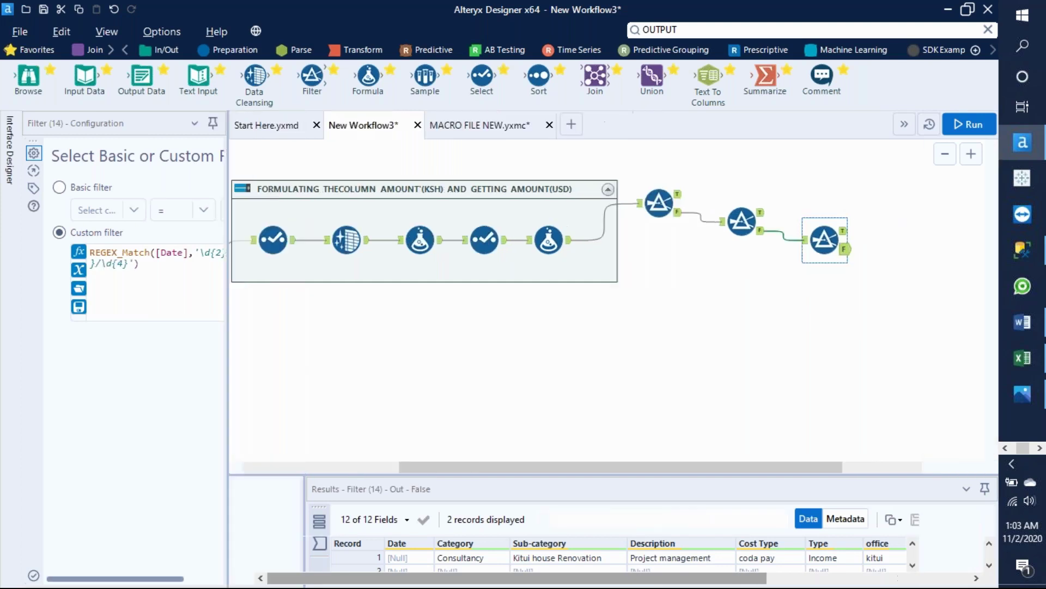
Review the output records of the three chained Filter tools one after another, ending with the third Filter's False output
click(661, 203)
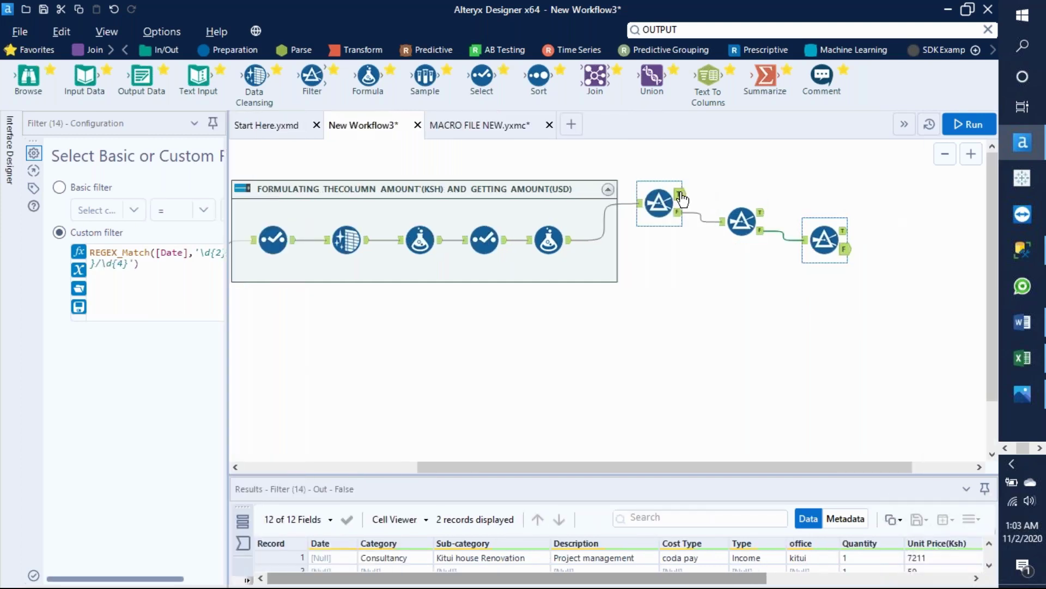
click(758, 224)
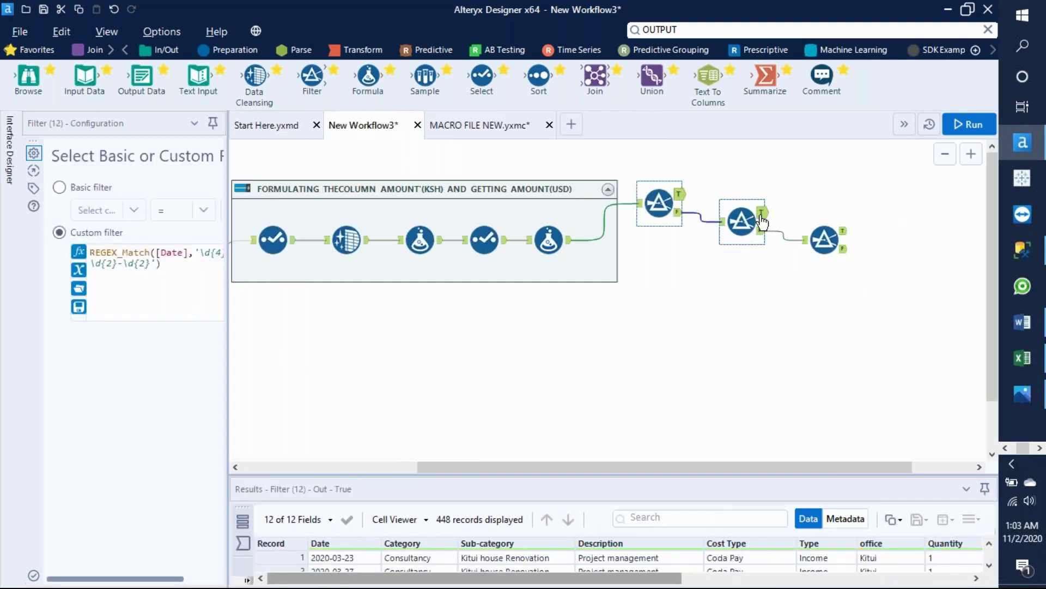
click(823, 235)
click(845, 251)
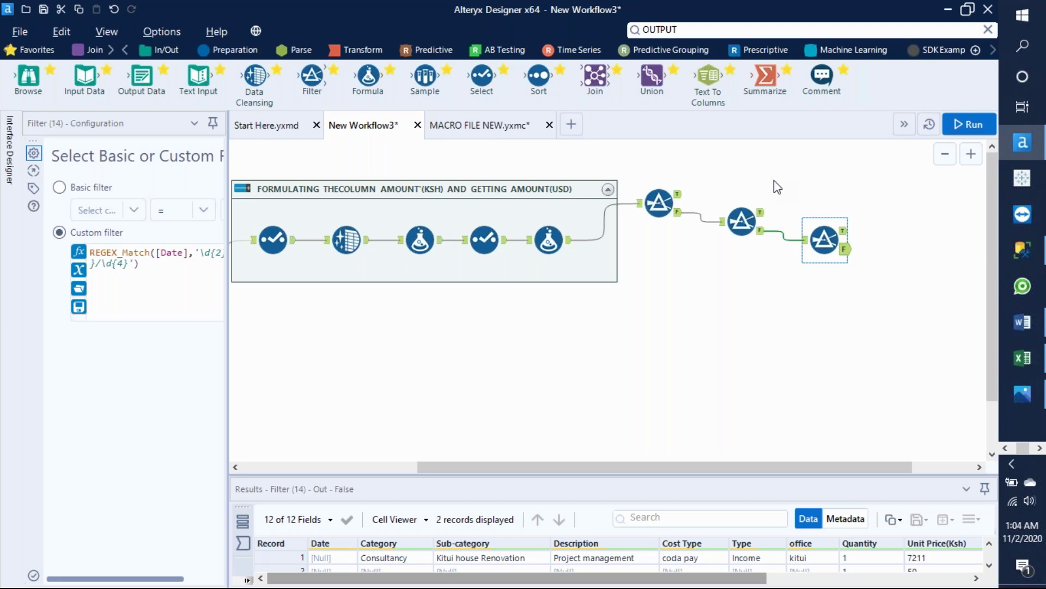
Connect a Formula tool to the first Filter's True output, and move the second and third Filters lower to make room
drag(741, 221, 734, 238)
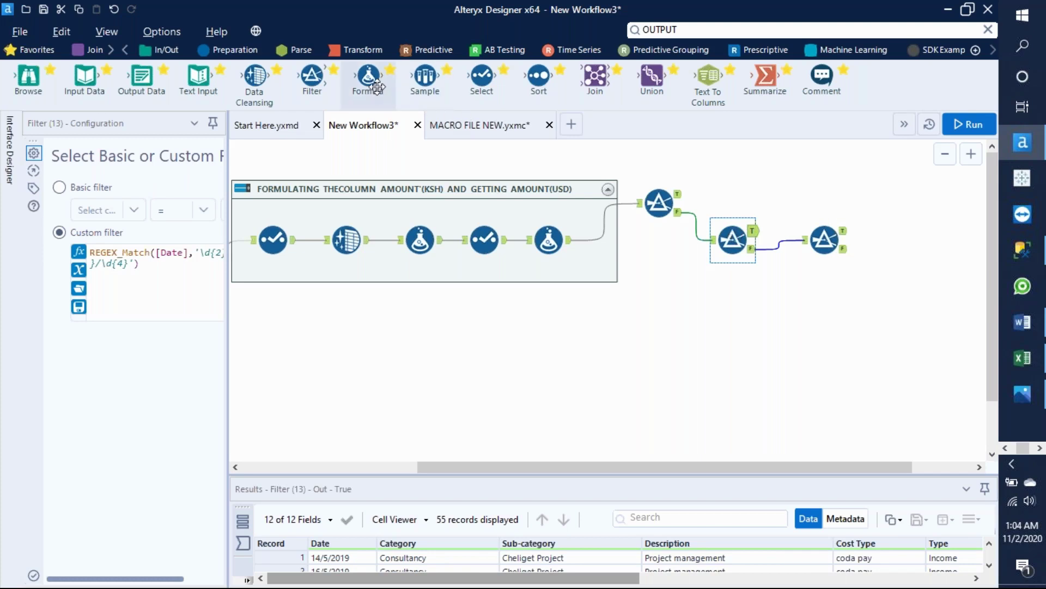
drag(372, 83, 732, 176)
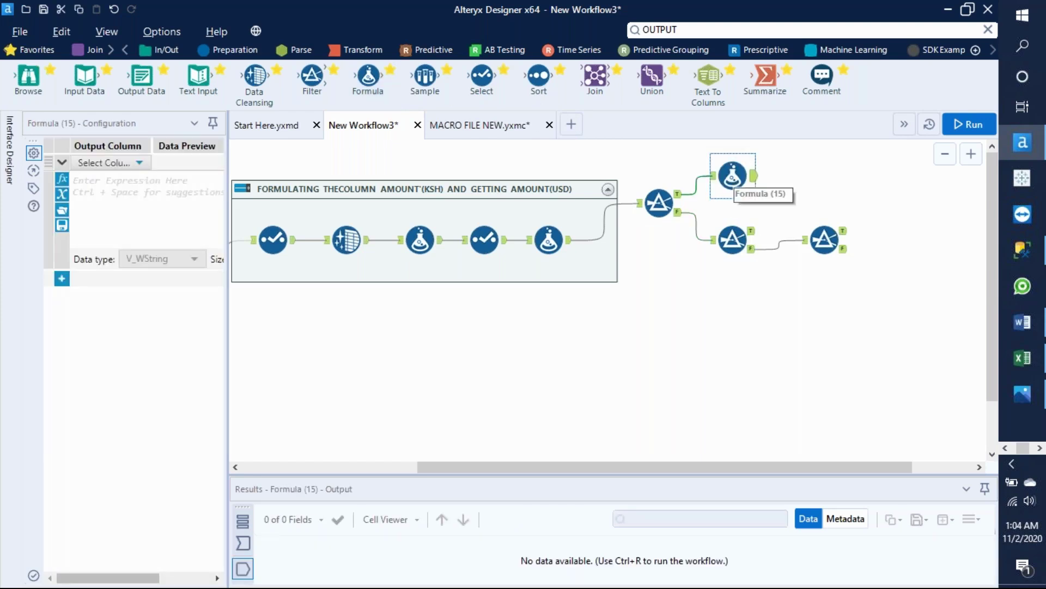
drag(825, 240, 827, 280)
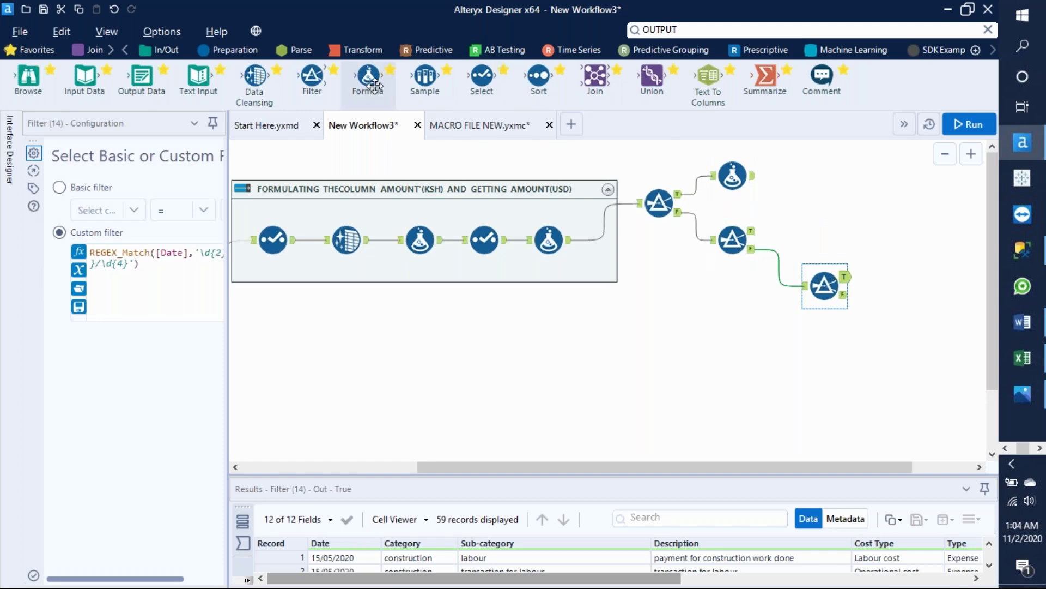
Add a new output column named Dateread in the Formula tool, widening its configuration area
click(731, 174)
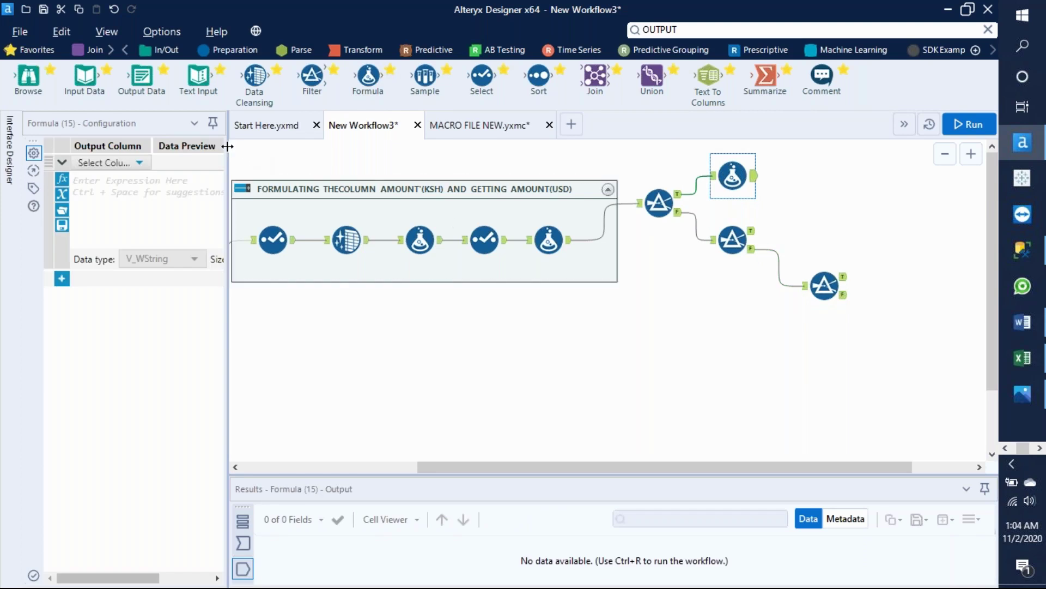
drag(227, 146, 289, 146)
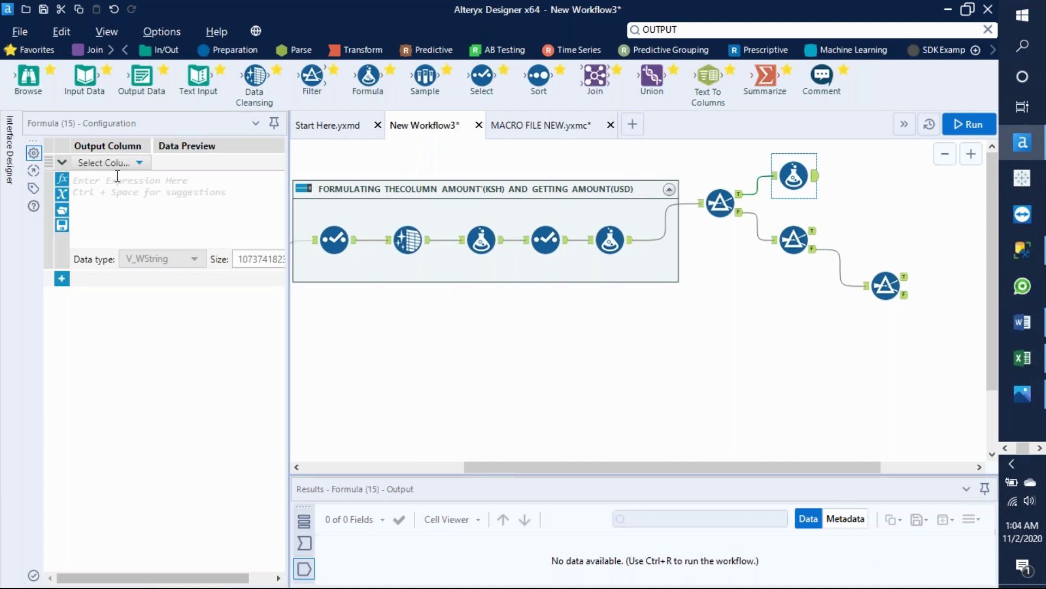
click(139, 164)
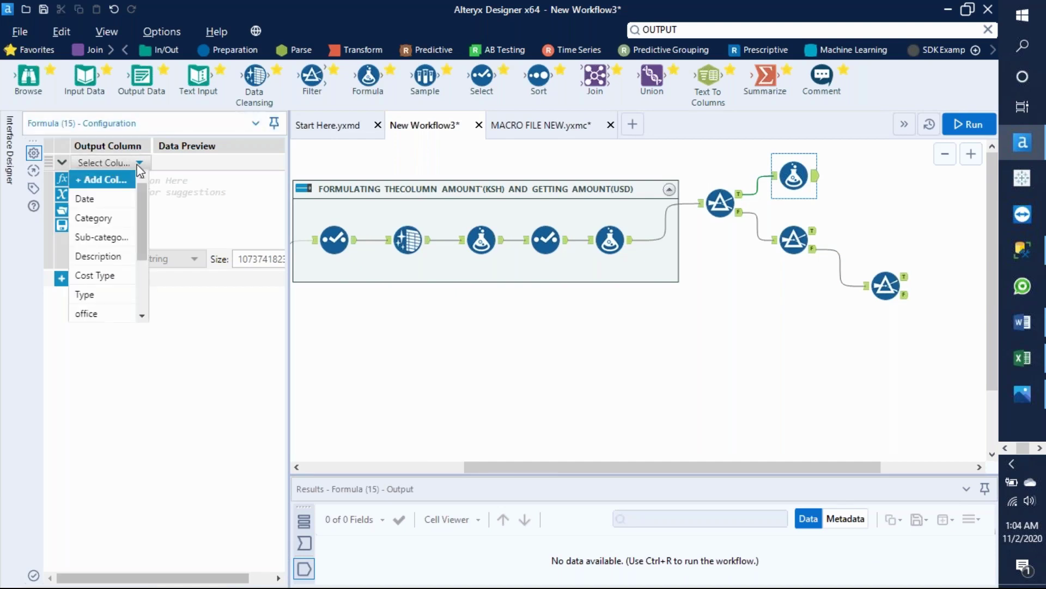
click(103, 180)
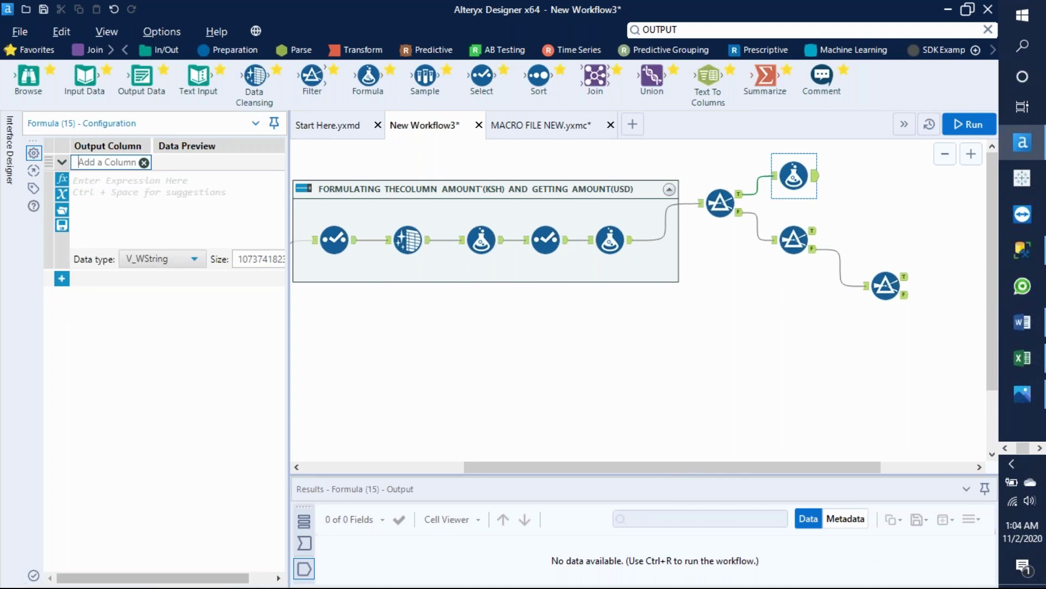
text(Dateread)
Insert the DateTimeParse function into the Dateread expression with the Date column as its date argument
click(75, 181)
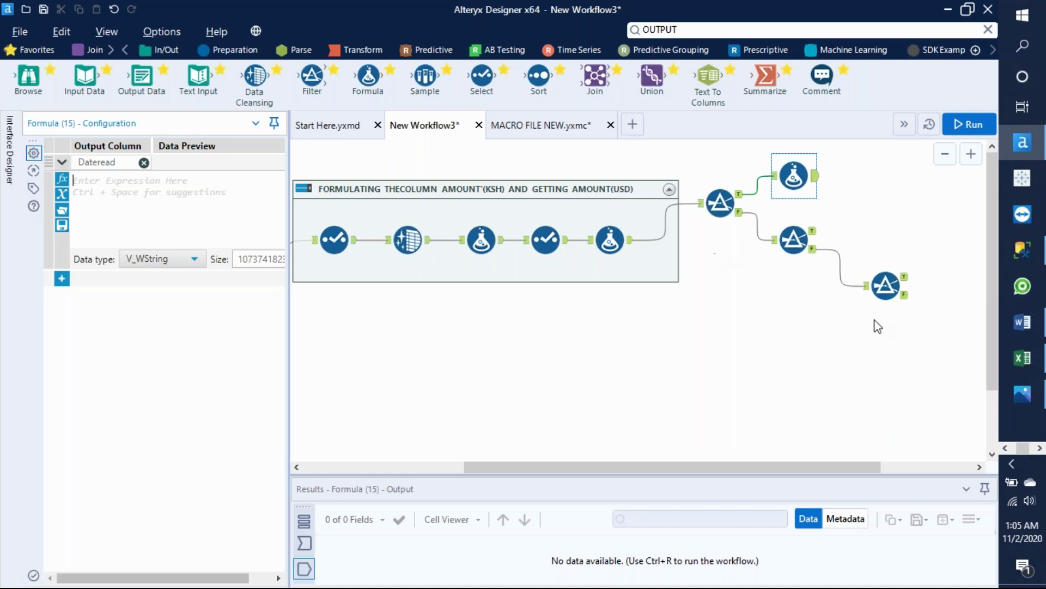
mouse_move(1022, 394)
mouse_move(949, 401)
text(dete)
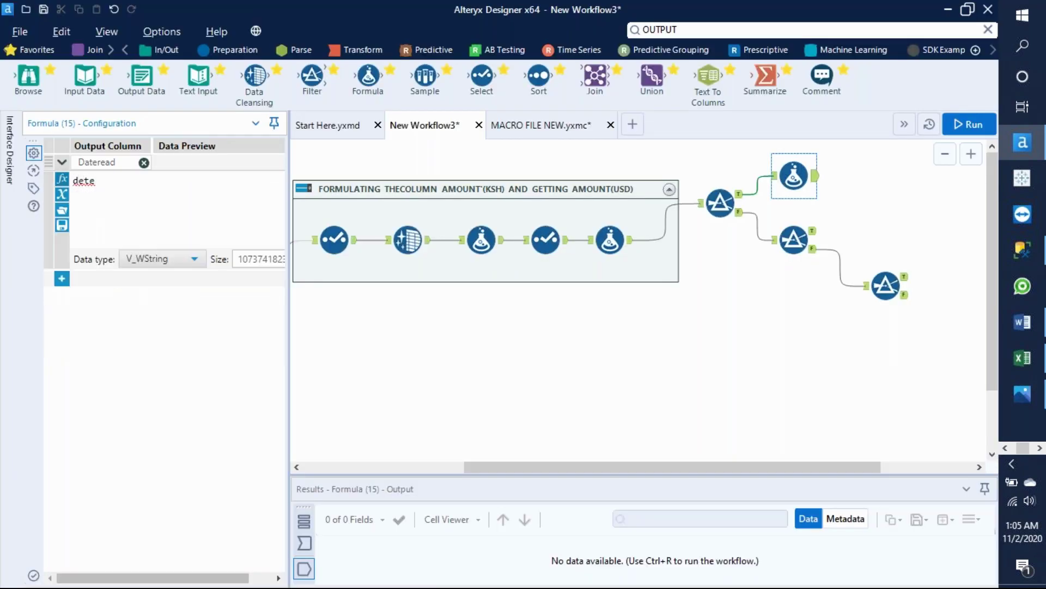
key(BackSpace)
key(BackSpace)
key(BackSpace)
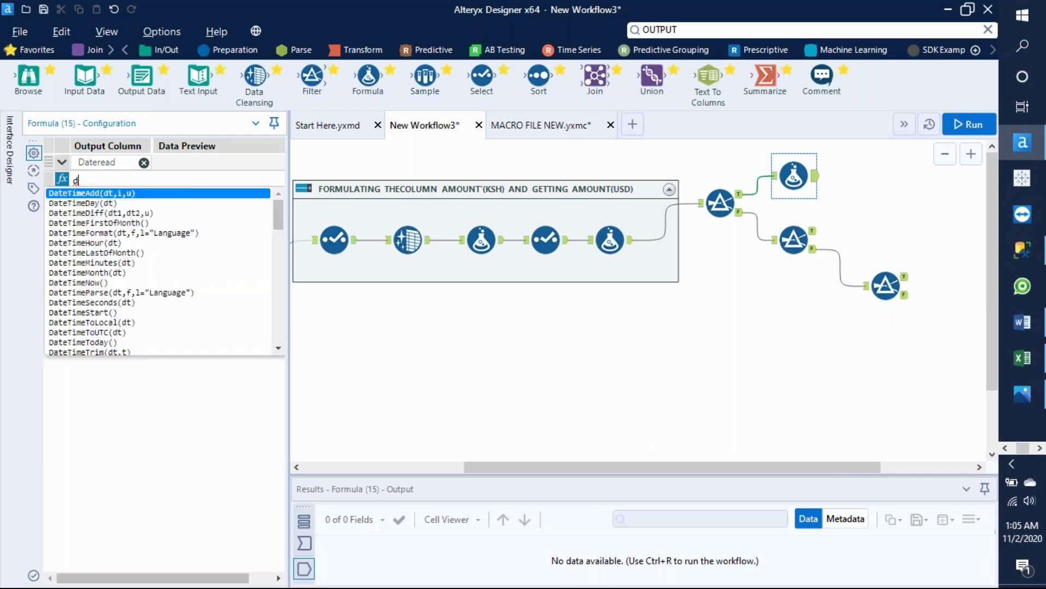
text(ate)
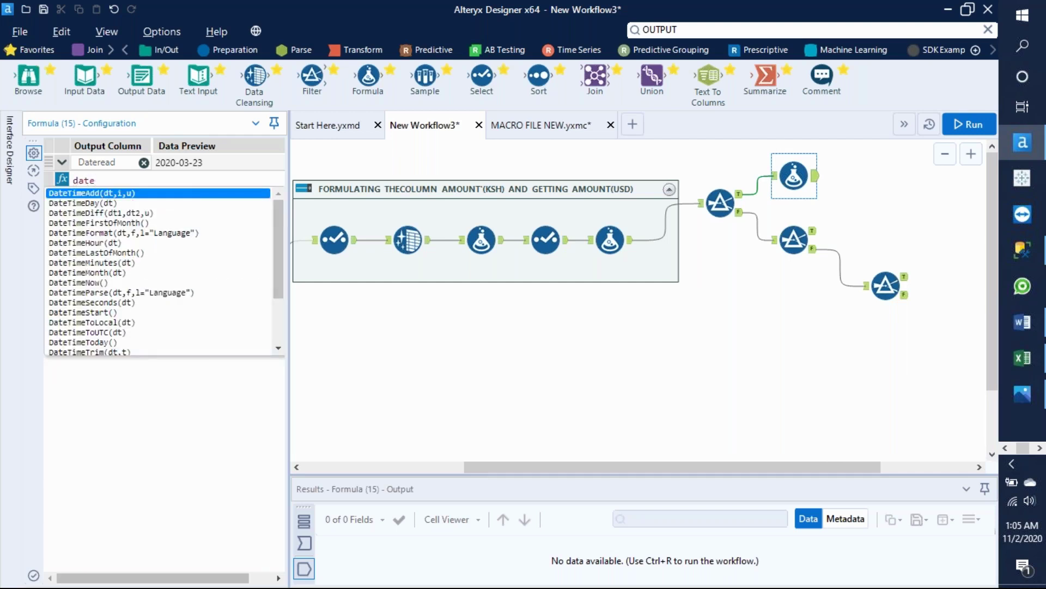
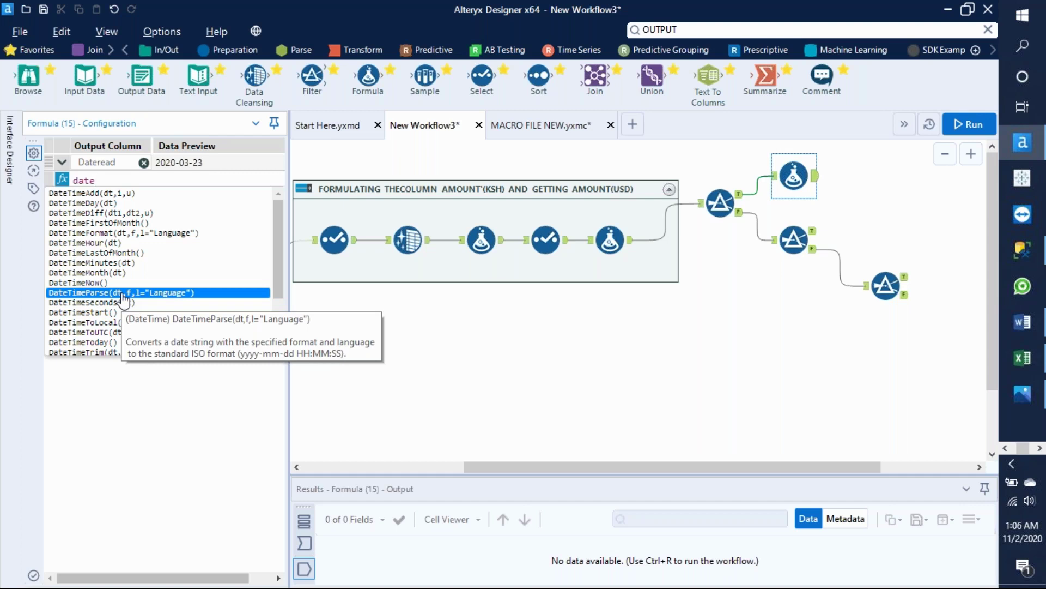
double_click(123, 295)
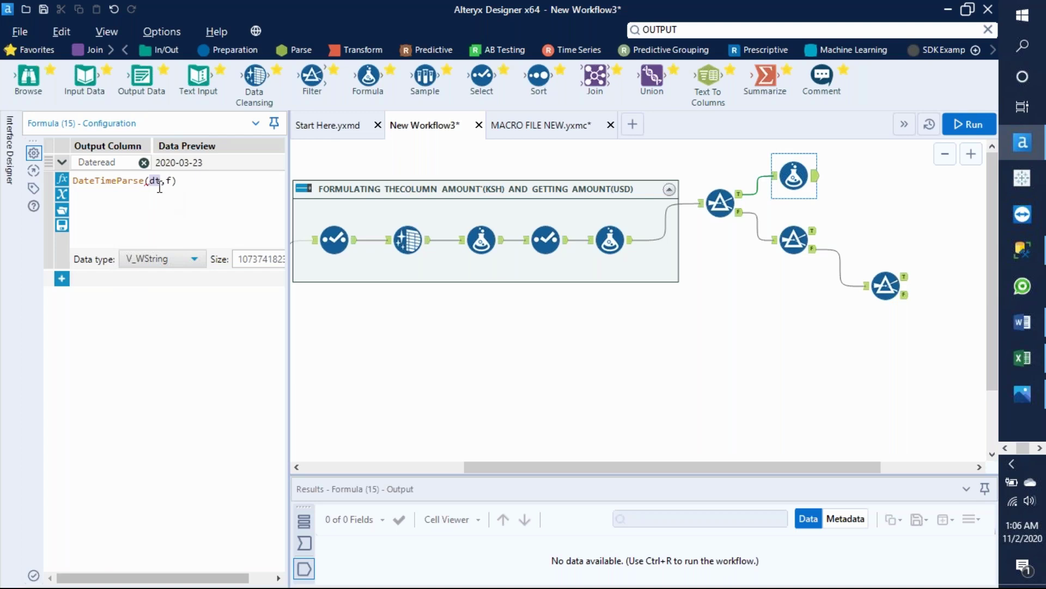
click(62, 195)
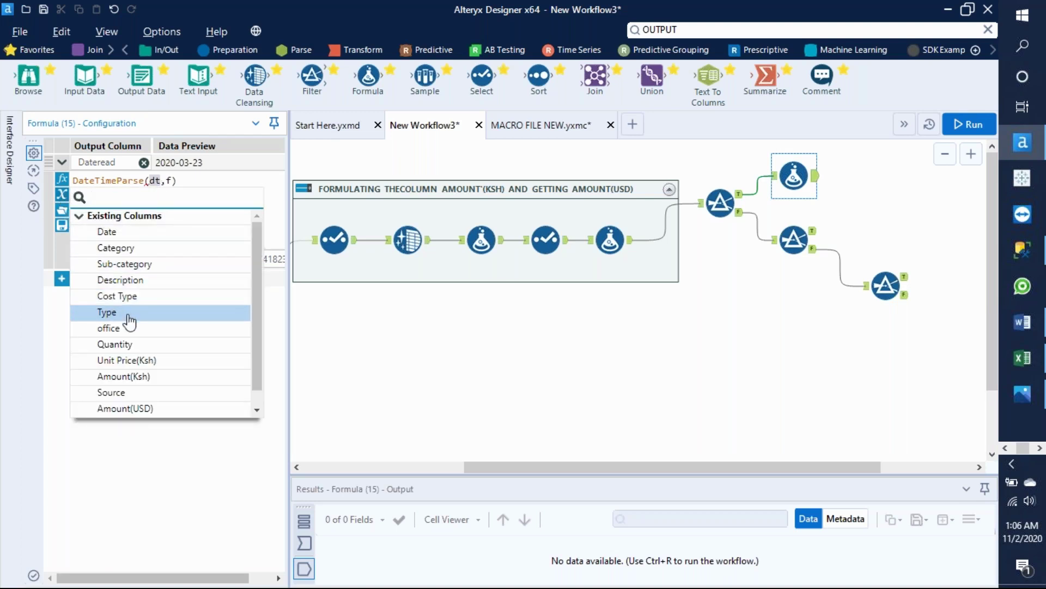
click(107, 234)
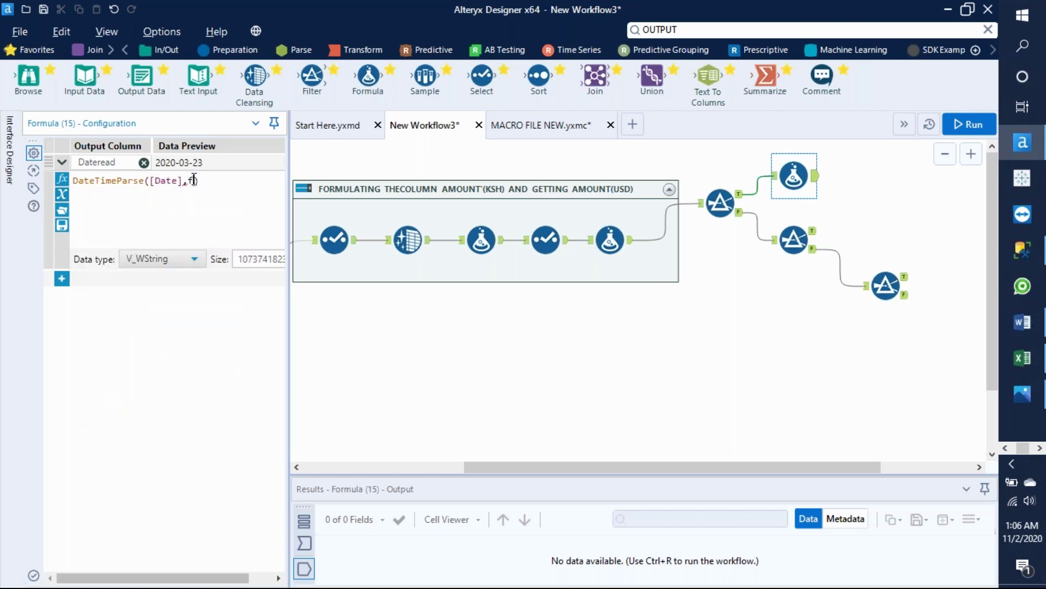
Replace the format placeholder in the DateTimeParse expression with '%y-%m-%d'
click(193, 180)
key(BackSpace)
text('%y)
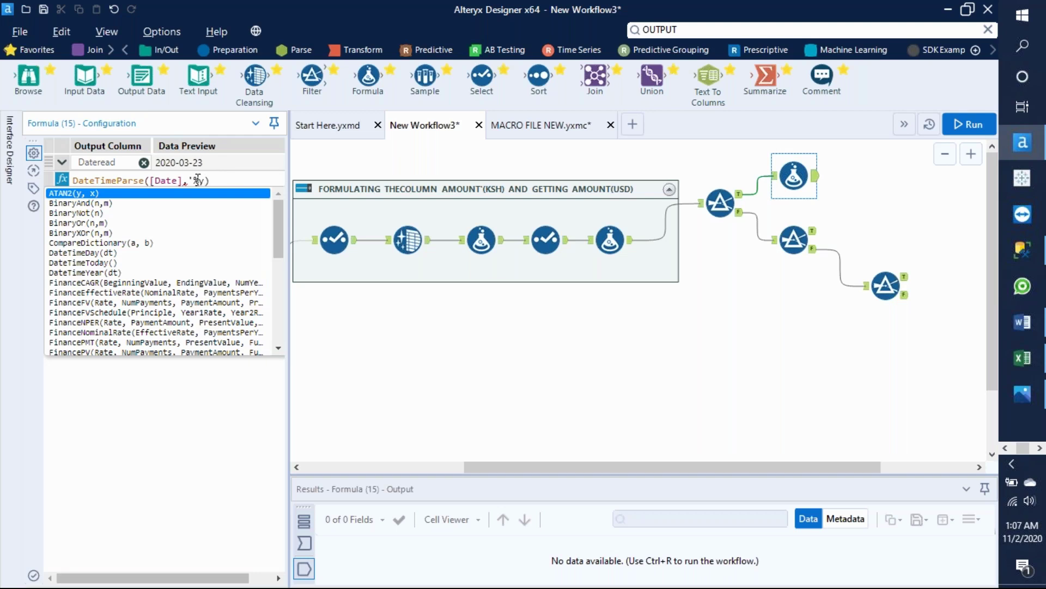
text(-)
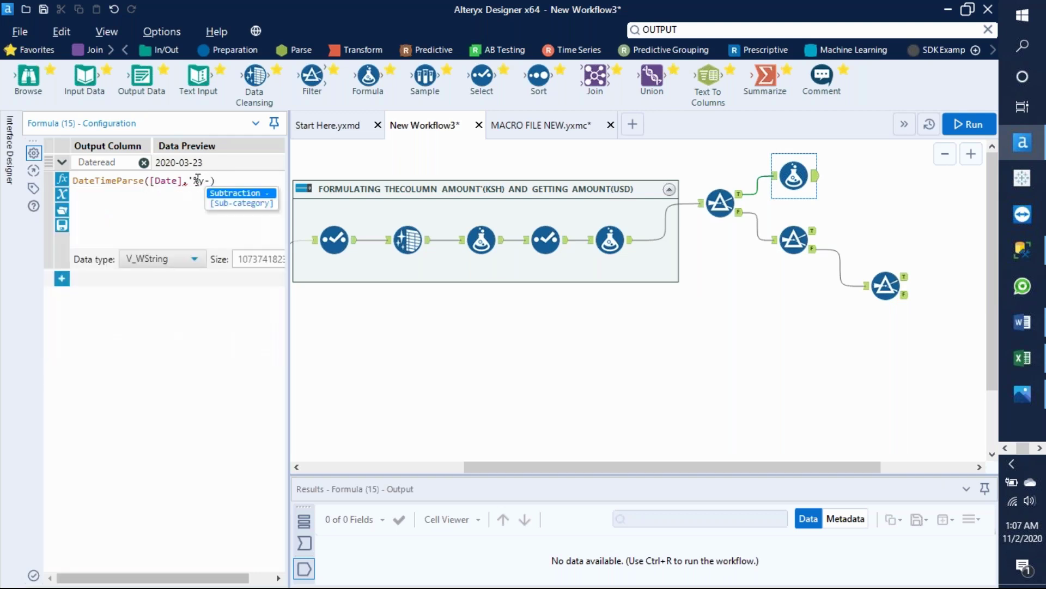
text(%)
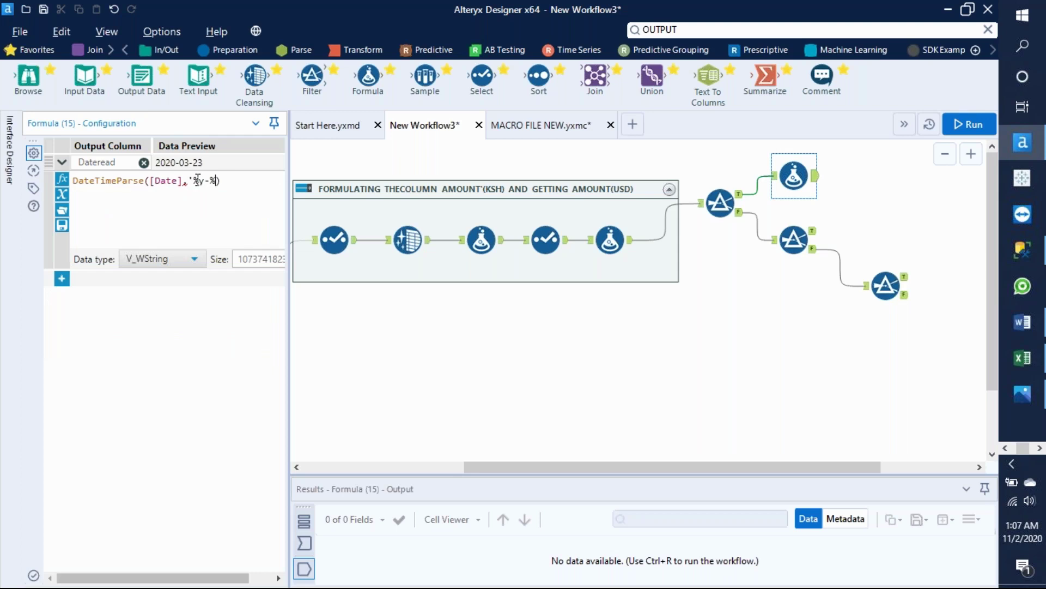
text(m)
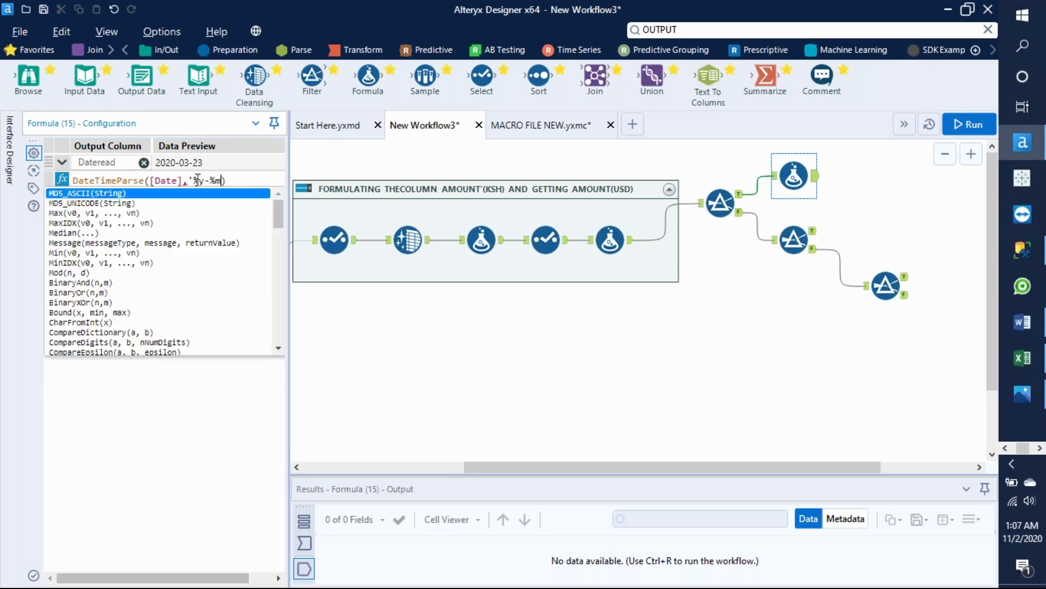
text(-)
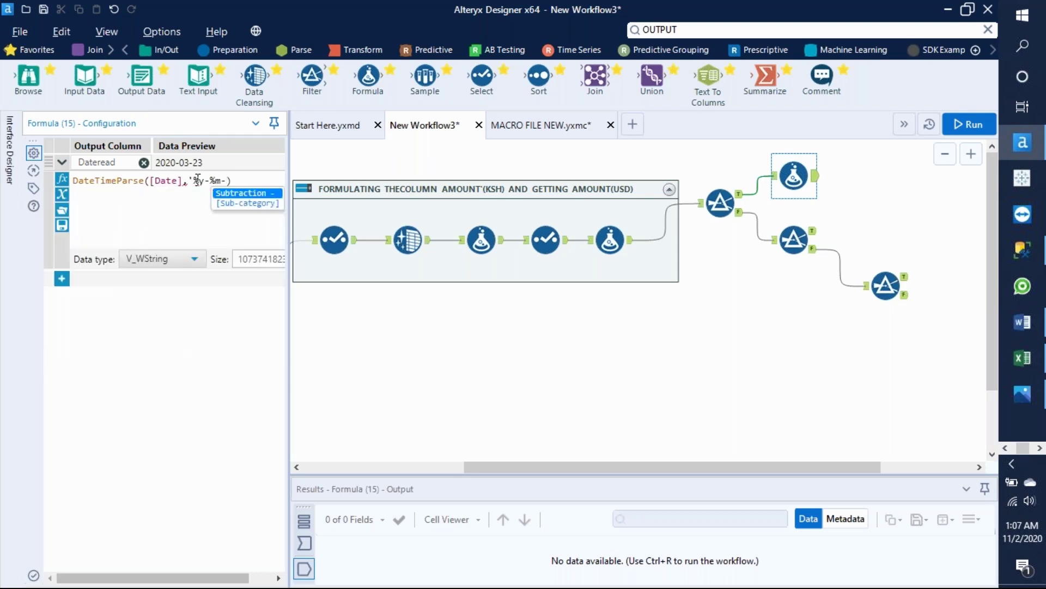
text(%d)
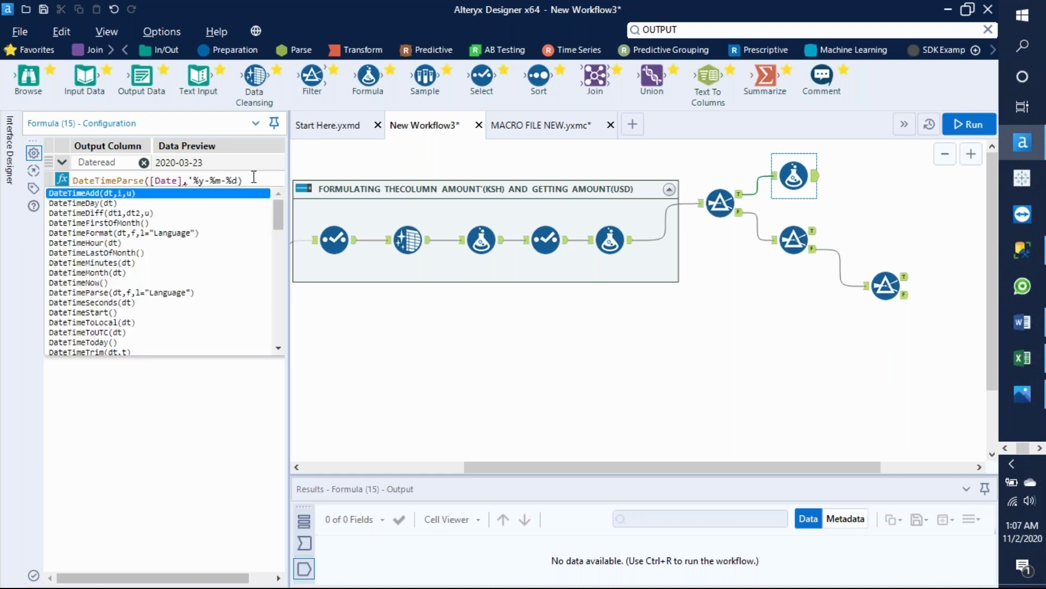
text(')
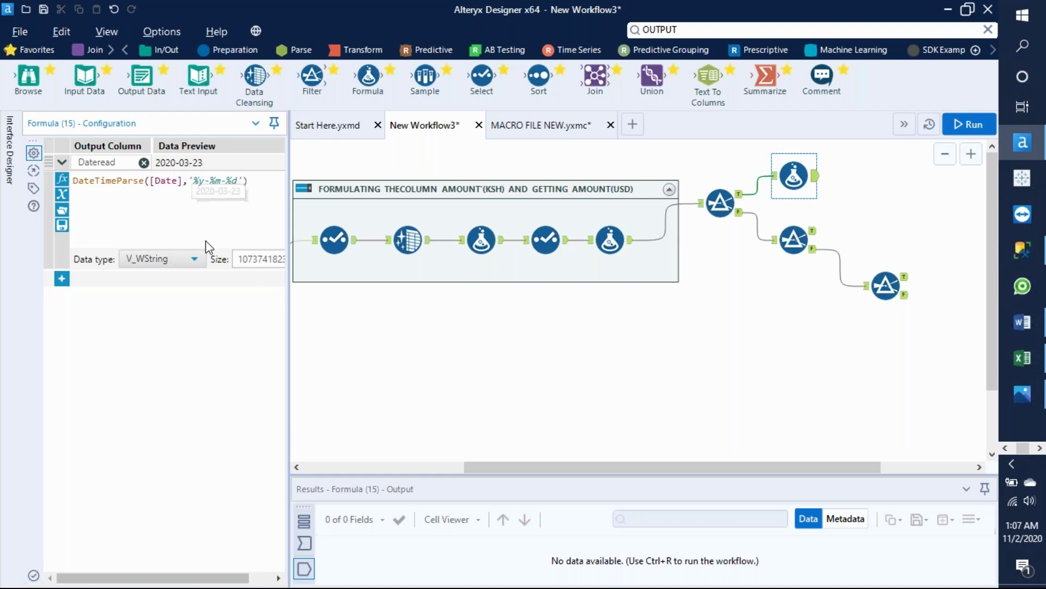
Set the Dateread column's data type to Date
click(196, 260)
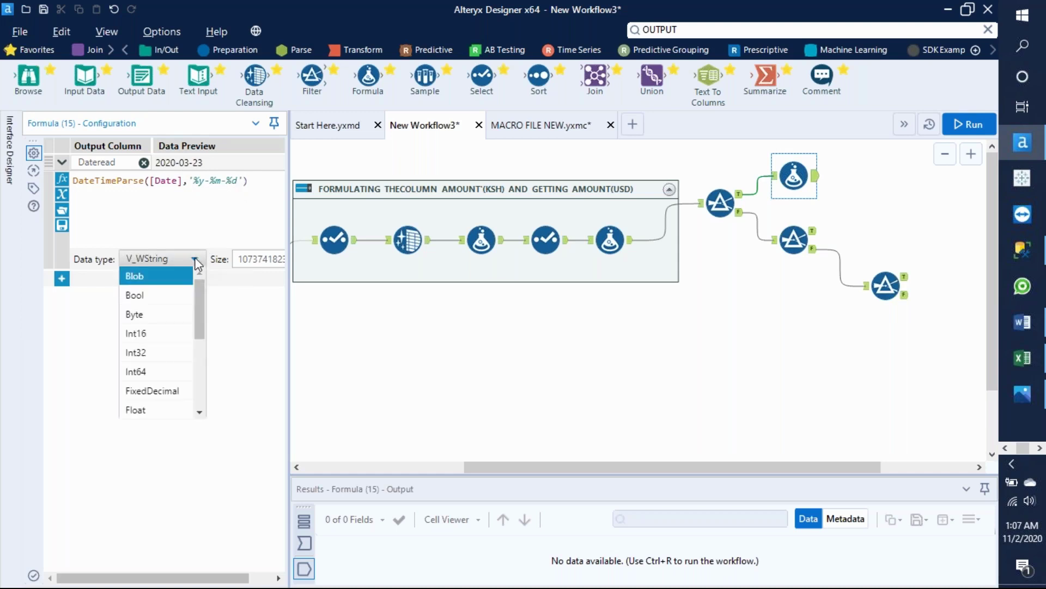
drag(203, 296, 204, 377)
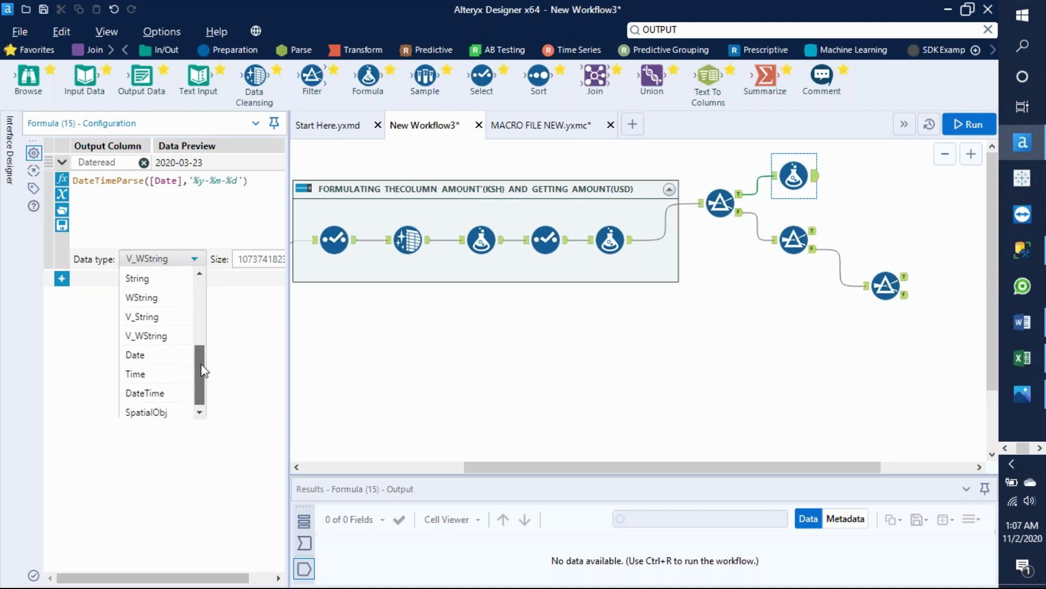
click(161, 354)
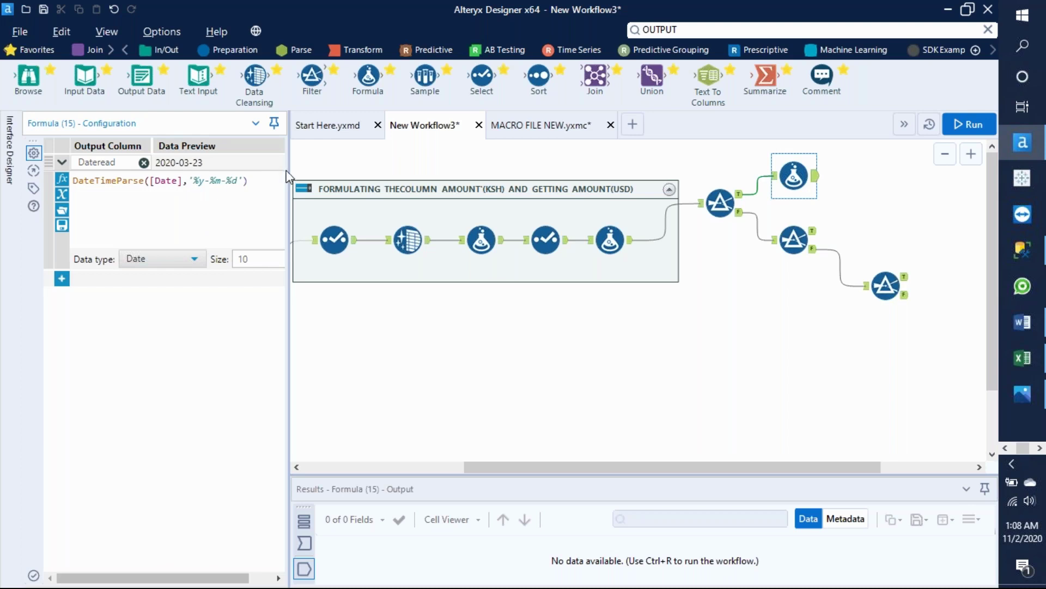
Try %d in place of %y in the DateTimeParse format, check the data preview, and restore %y
click(207, 182)
key(BackSpace)
text(d)
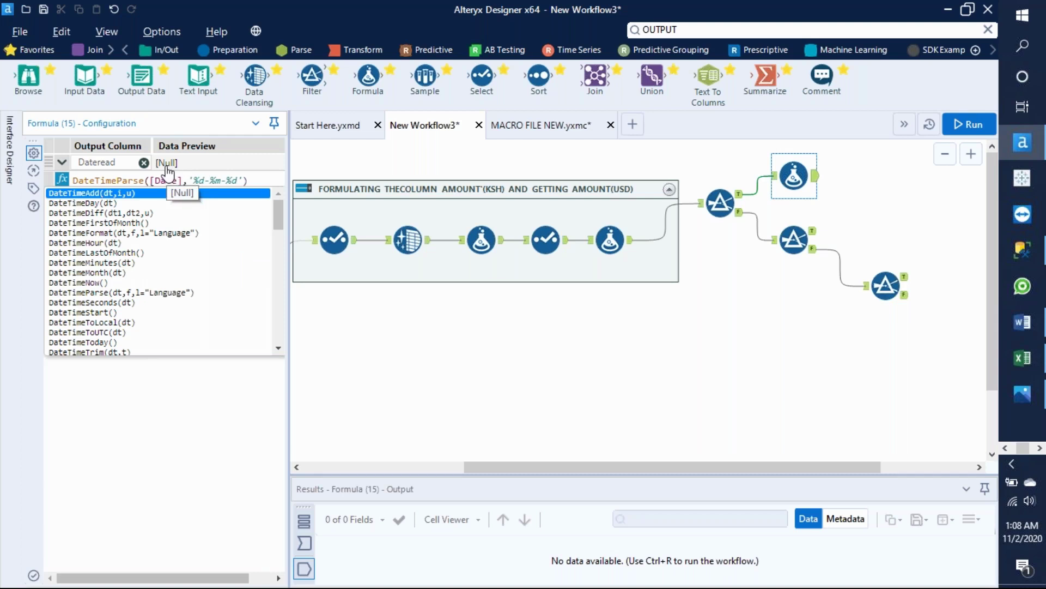
key(BackSpace)
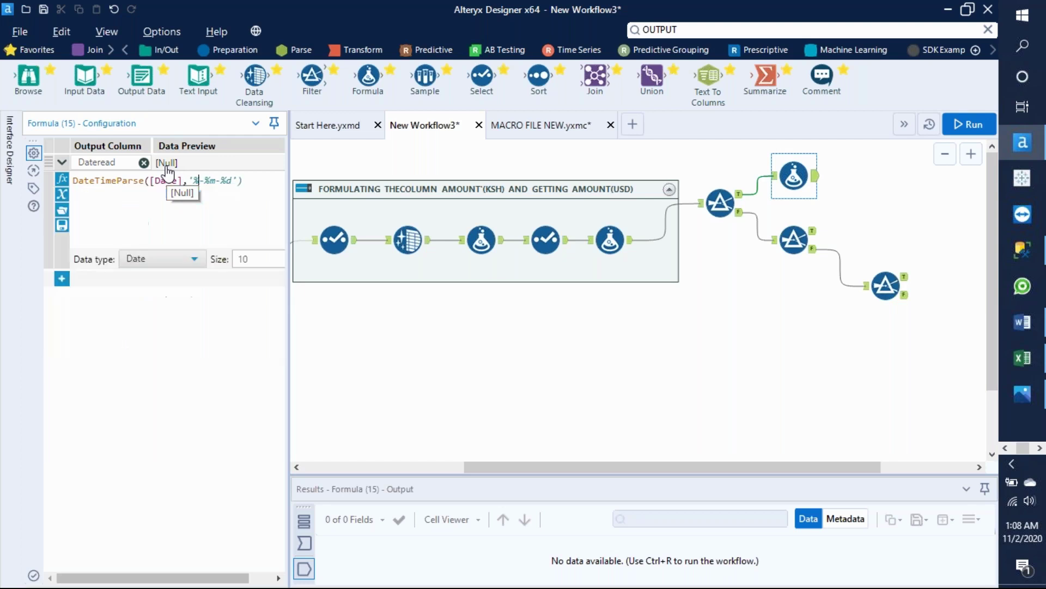
text(y)
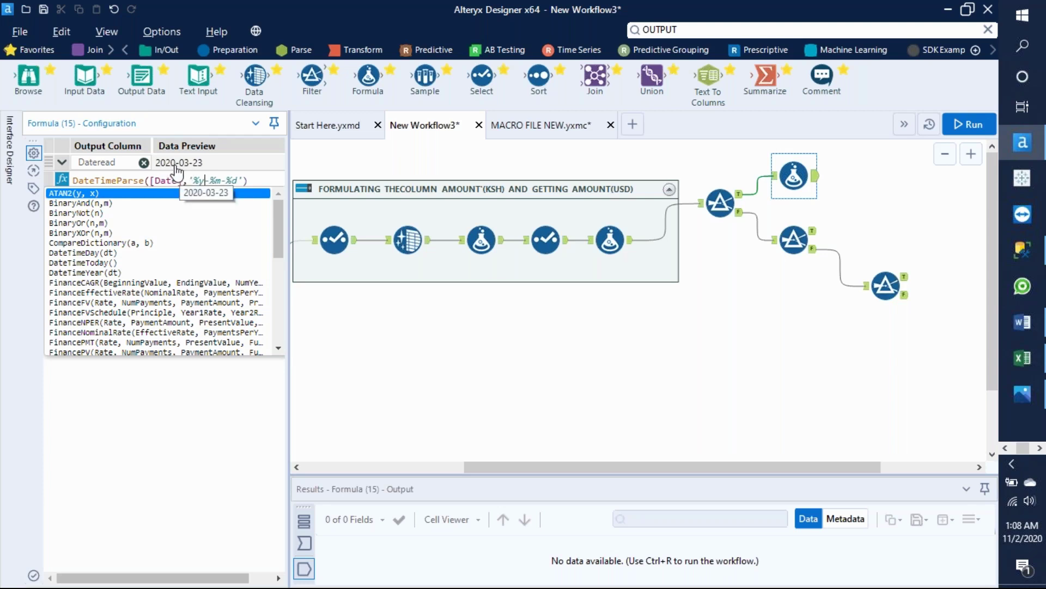
Run the workflow with the new Dateread formula and dismiss the completion message
click(512, 332)
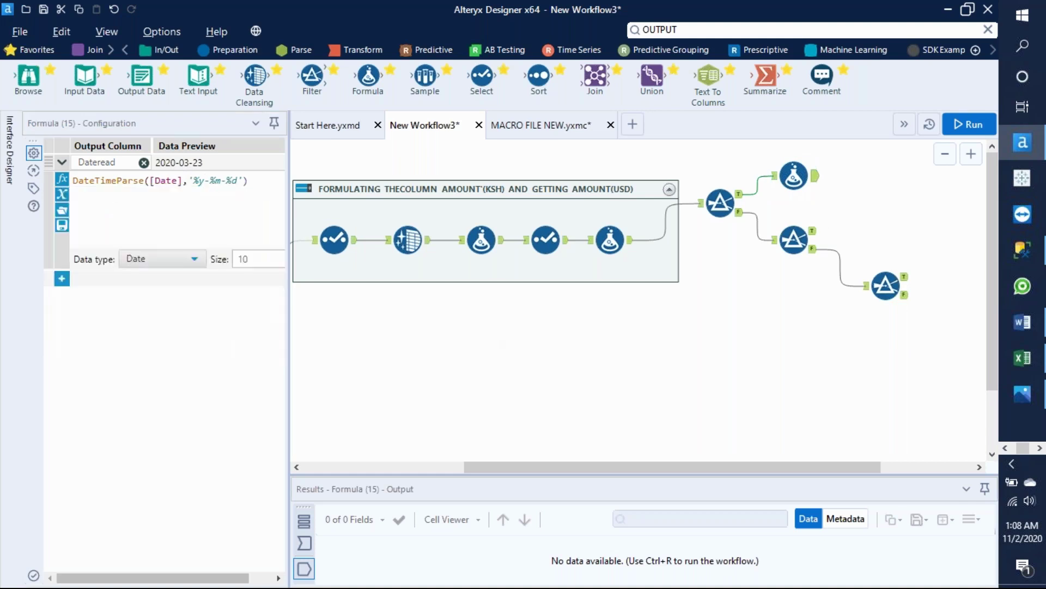
click(961, 131)
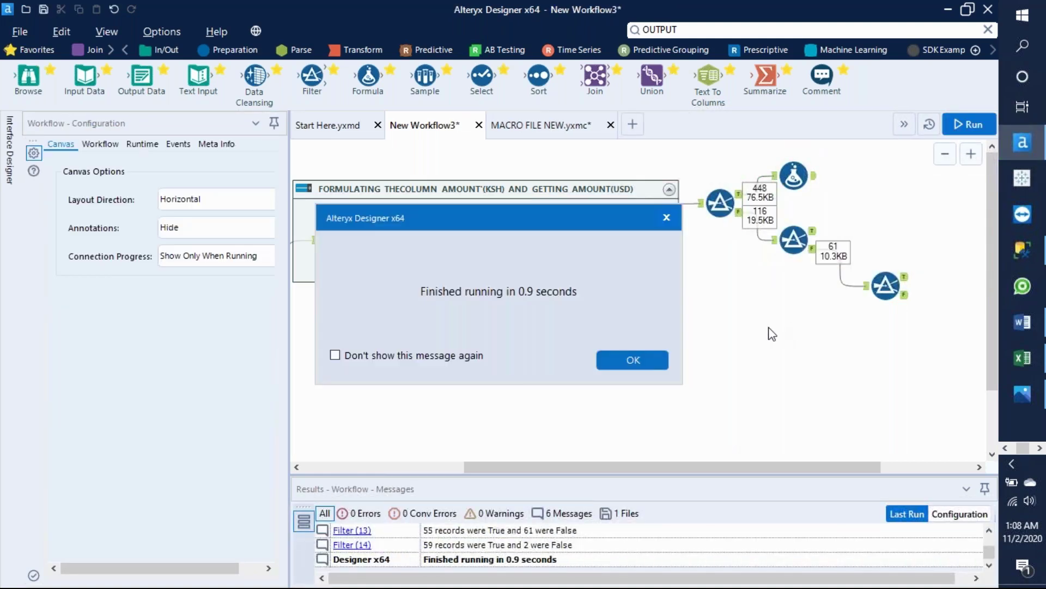
click(657, 364)
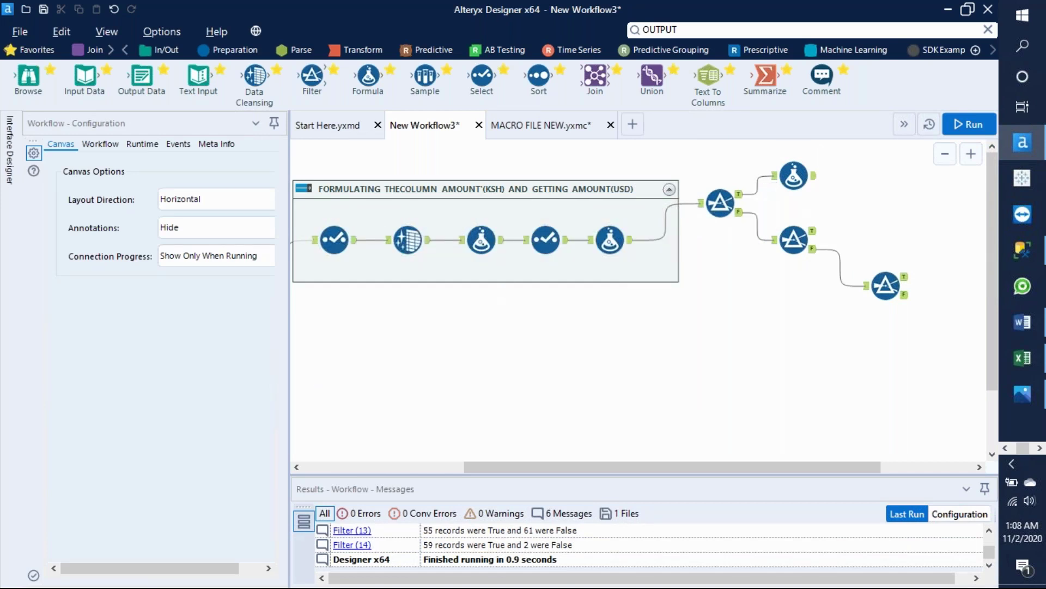
Attach a new Formula tool to the True output of the second Filter and another to the third Filter's True output
drag(371, 87, 859, 221)
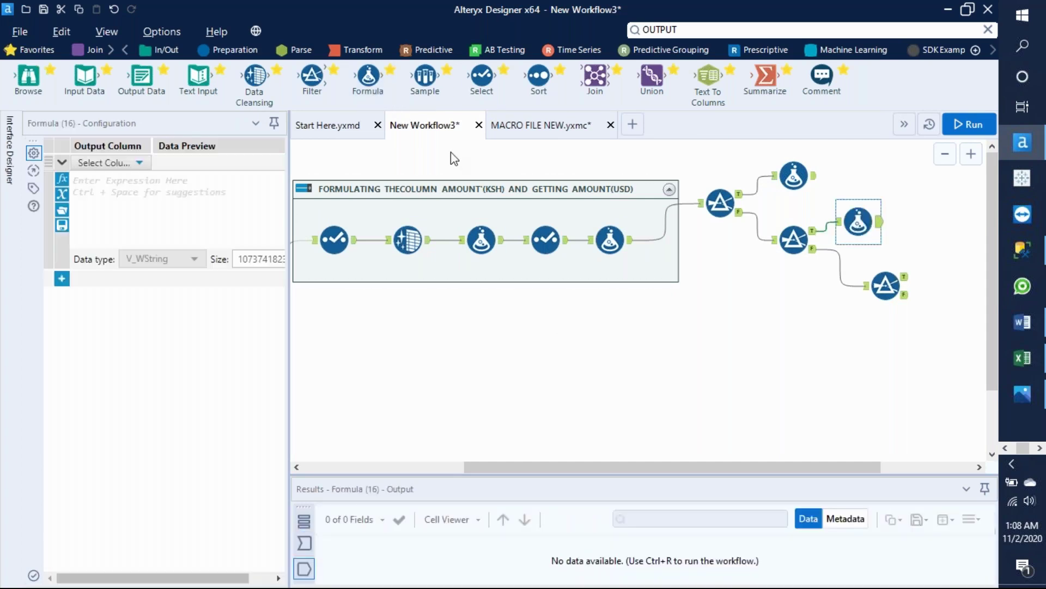
drag(368, 76, 951, 267)
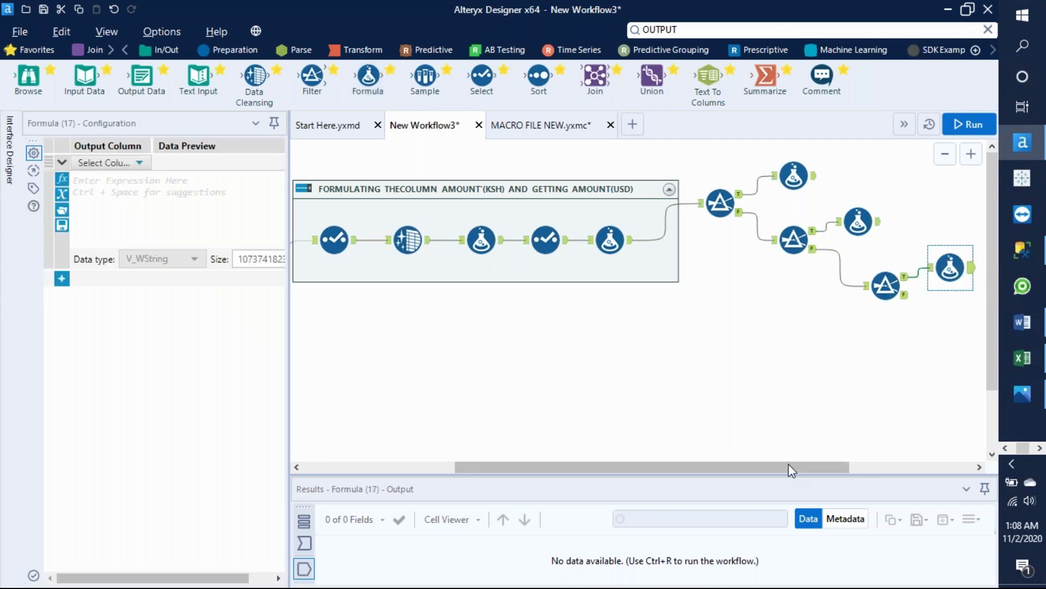
drag(796, 468, 899, 468)
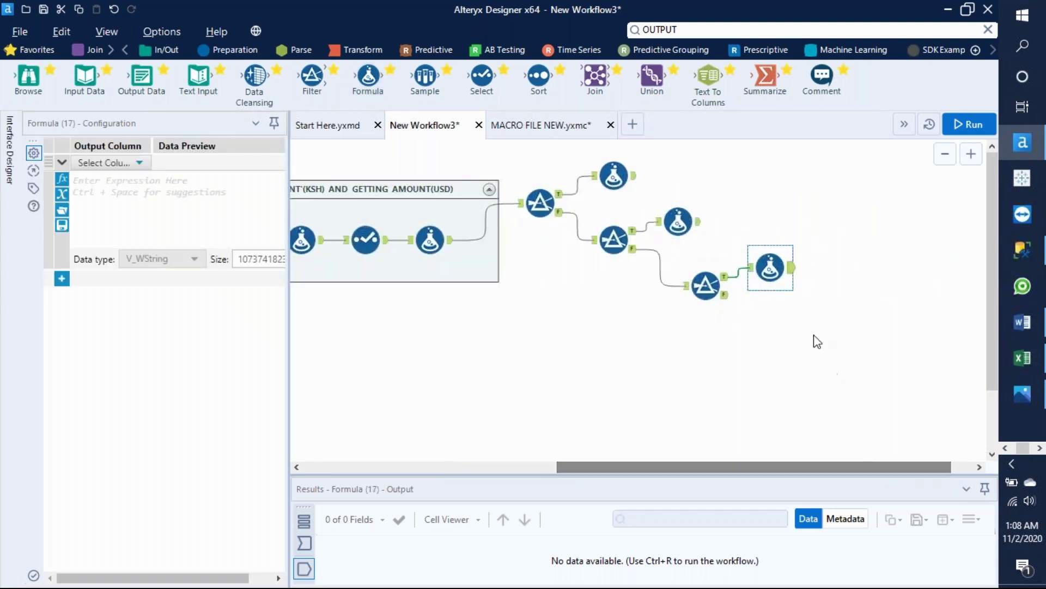
Show the incoming records of the Formula tool on the second Filter's True branch and enlarge the results area
click(678, 223)
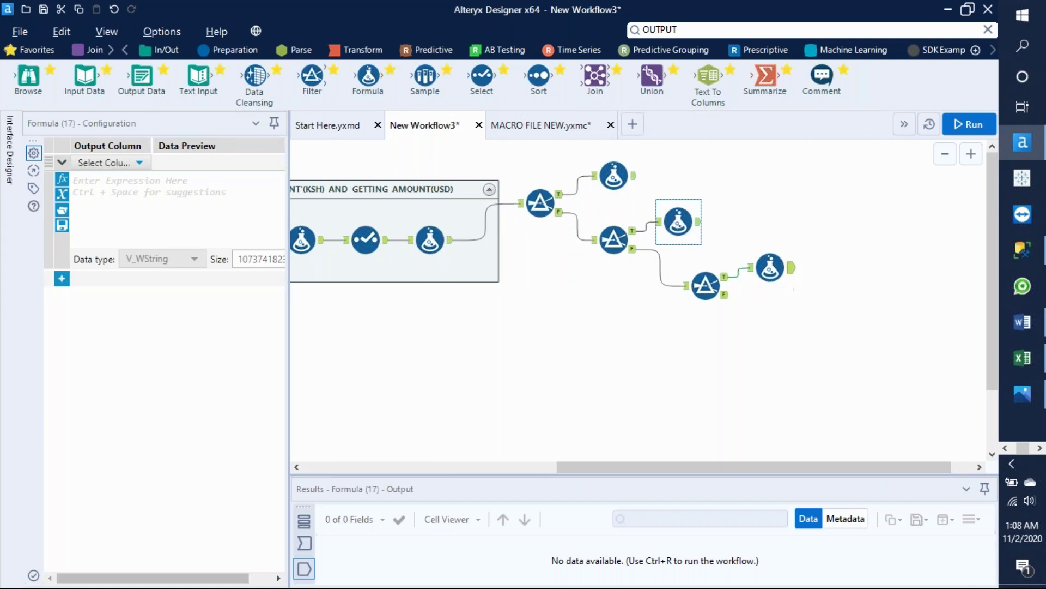
click(652, 224)
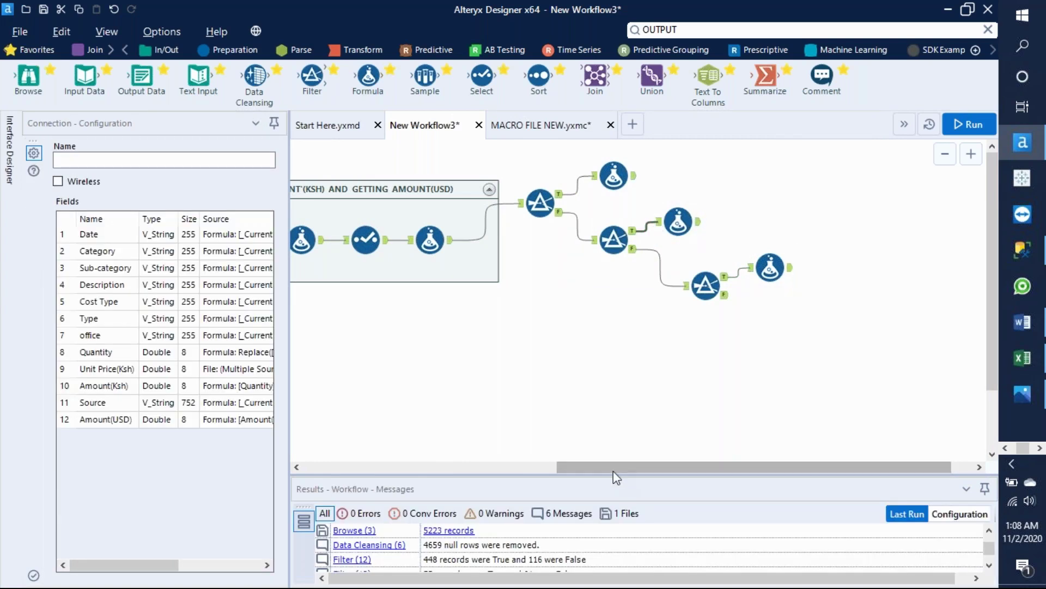
click(660, 225)
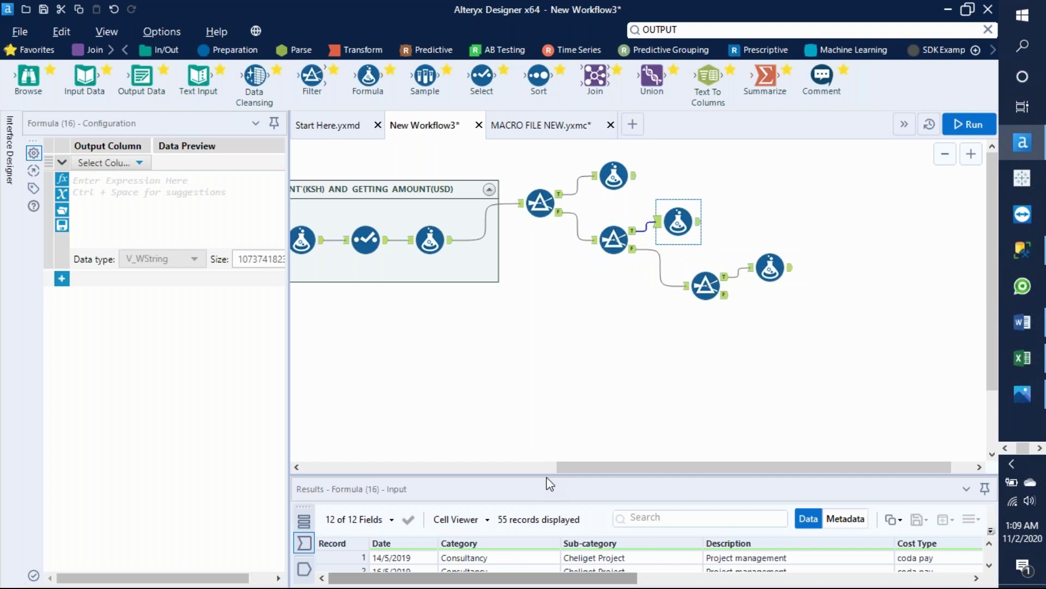
drag(545, 474, 539, 393)
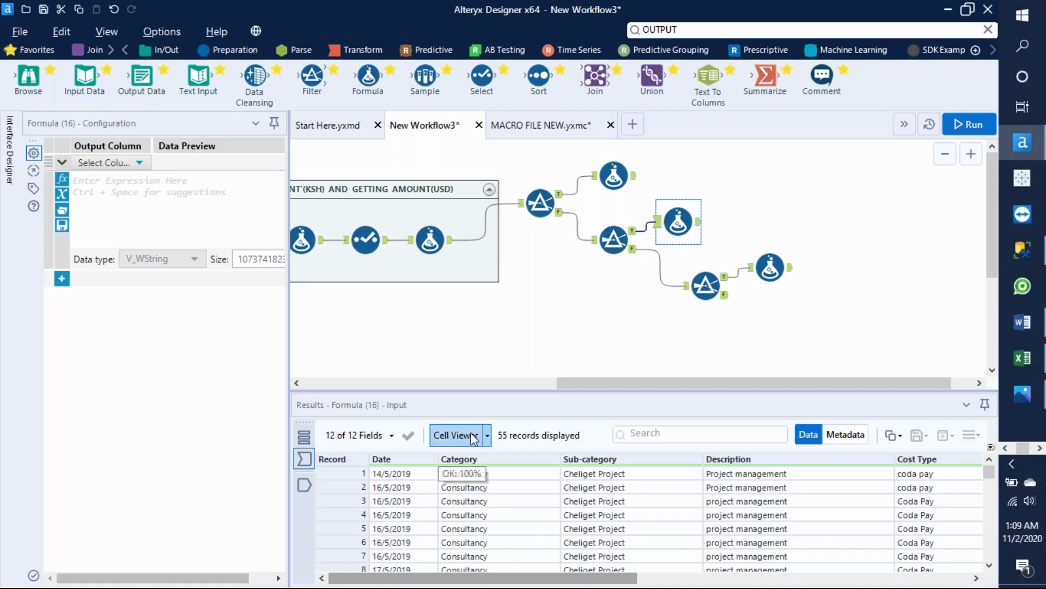
Add a new output column named Dateread in the Formula tool on the second Filter's True branch
click(138, 163)
drag(144, 232, 151, 285)
scroll(142, 249, up, 3)
click(100, 179)
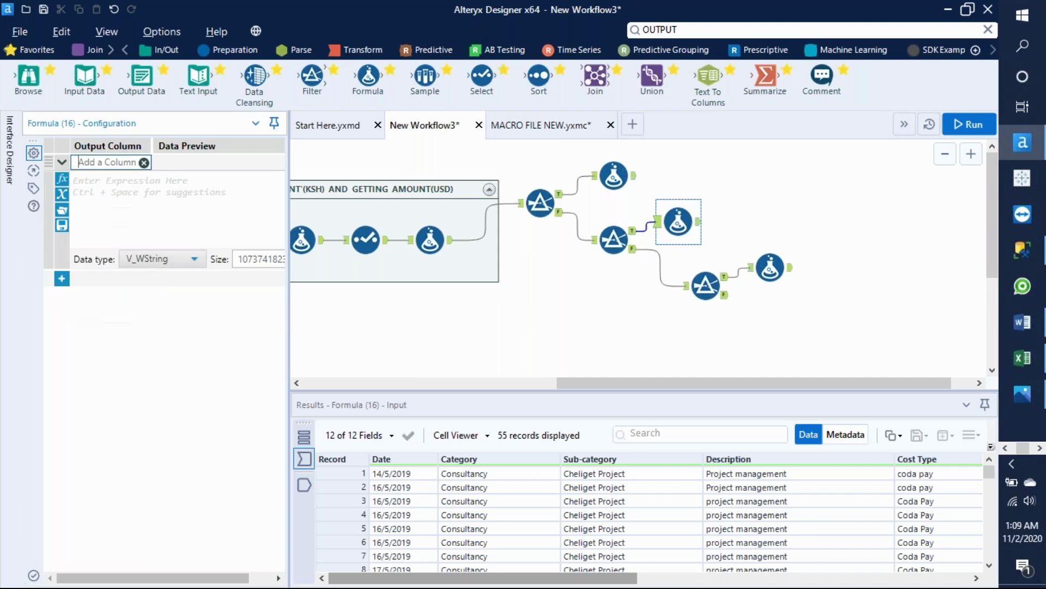
text(Dateread)
Enter a DateTimeParse function as the second branch's Dateread expression, with the Date column as its first argument
click(82, 180)
text(date)
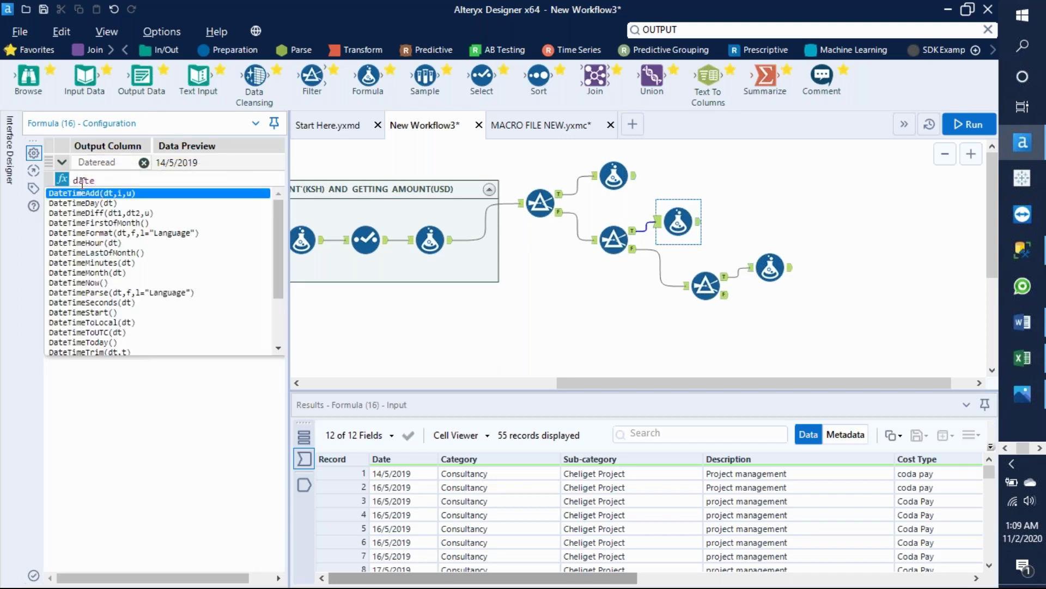
text(p)
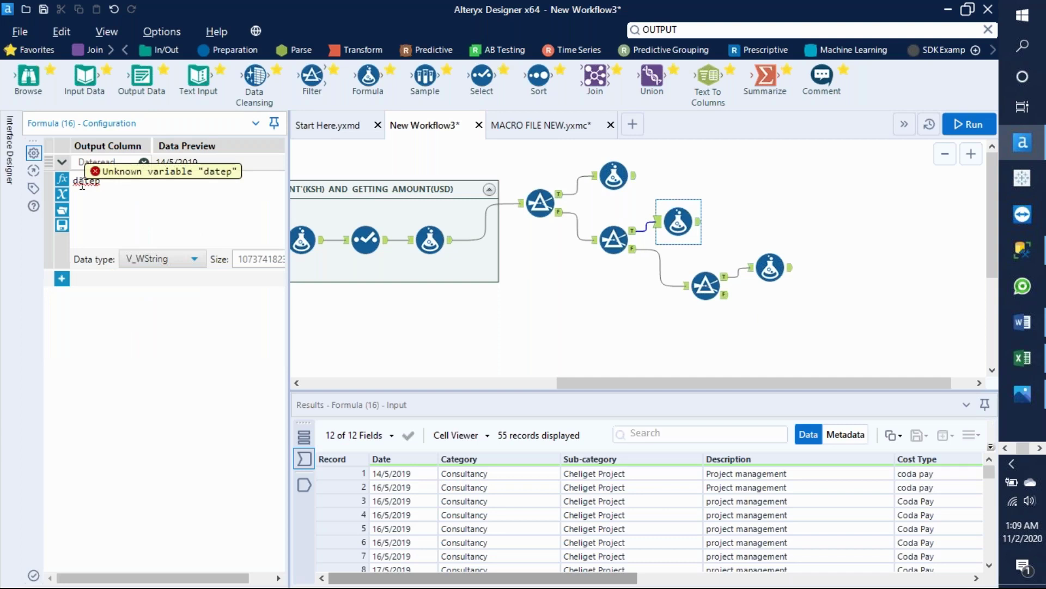
key(BackSpace)
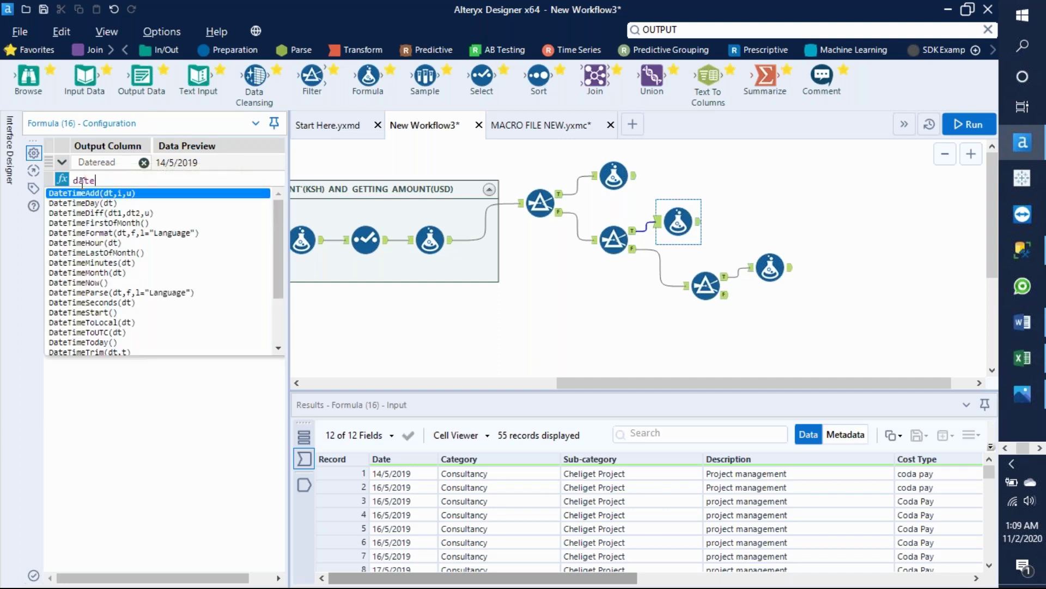
double_click(120, 293)
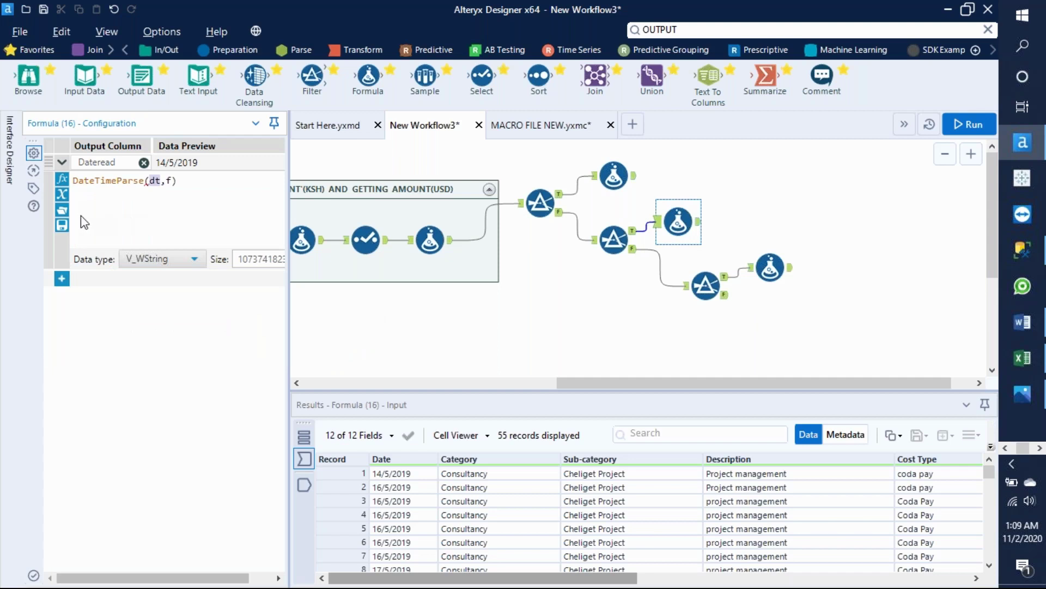
click(63, 196)
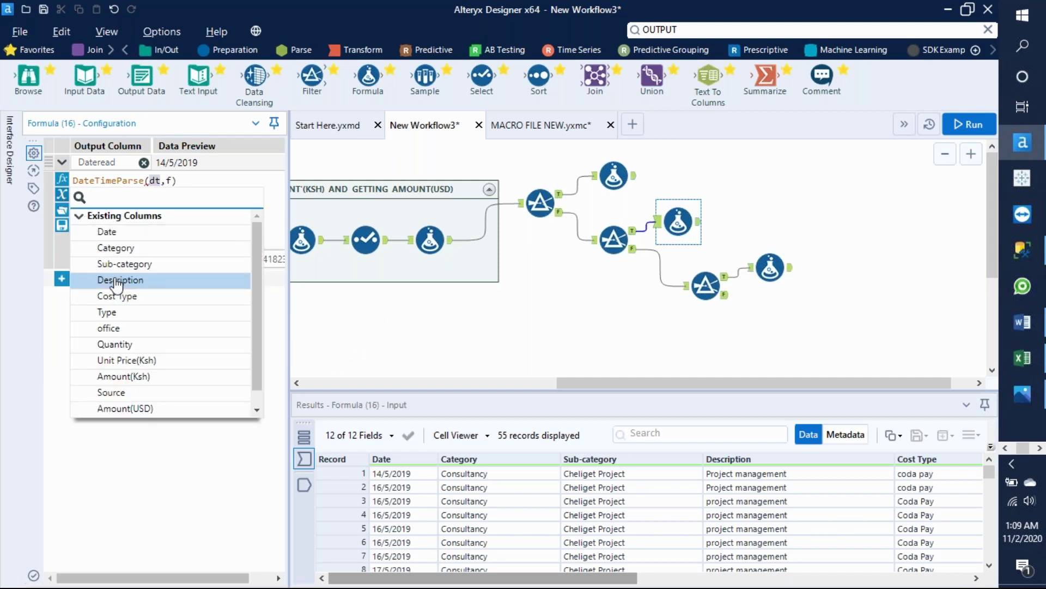
click(112, 233)
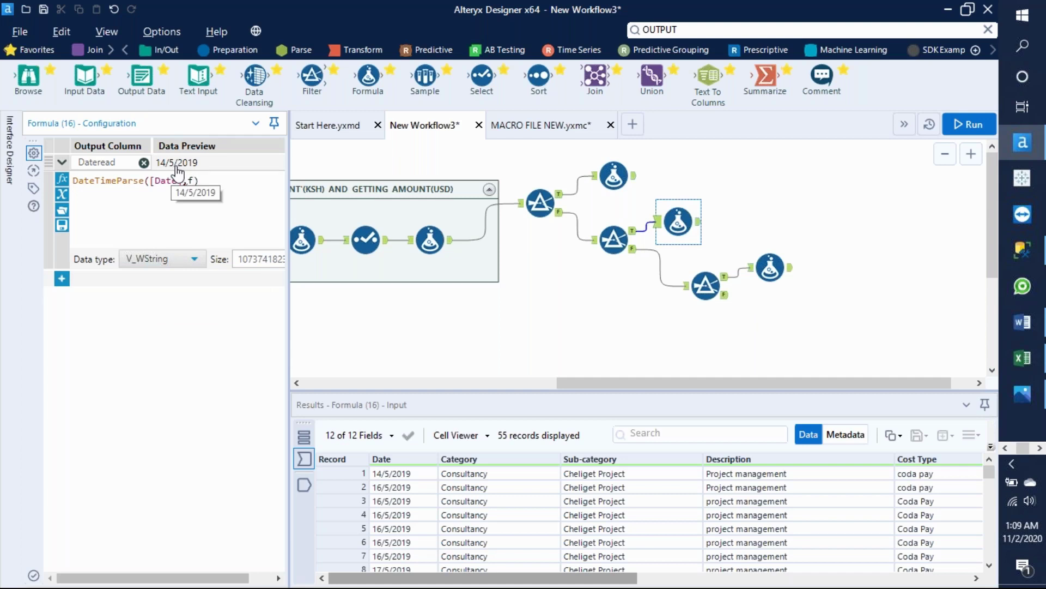
Replace the format placeholder in the second branch's DateTimeParse expression with '%d/%m/%y'
key(BackSpace)
text(')
text(%d)
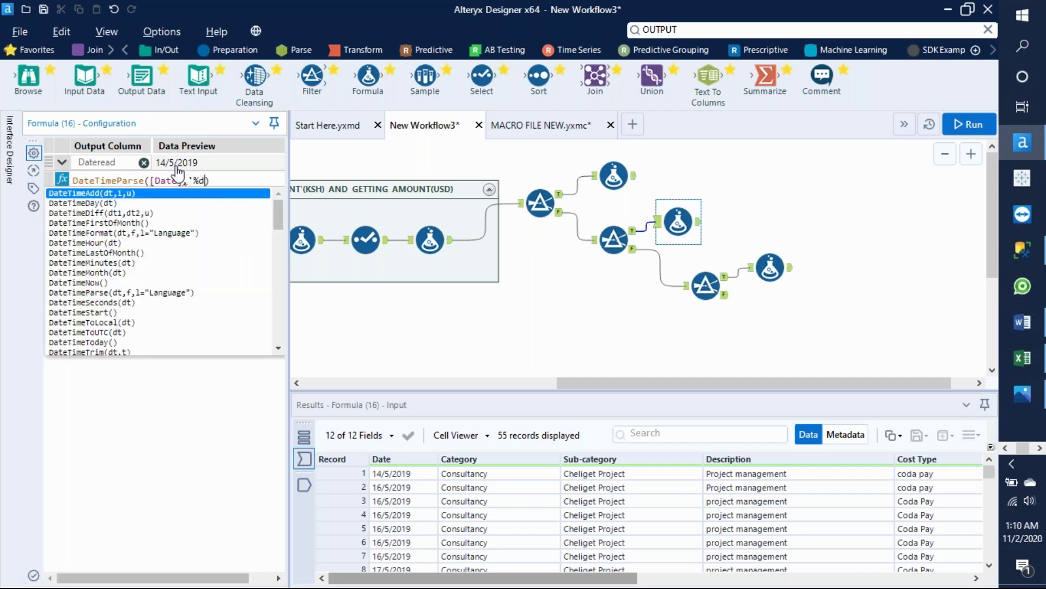
text(/)
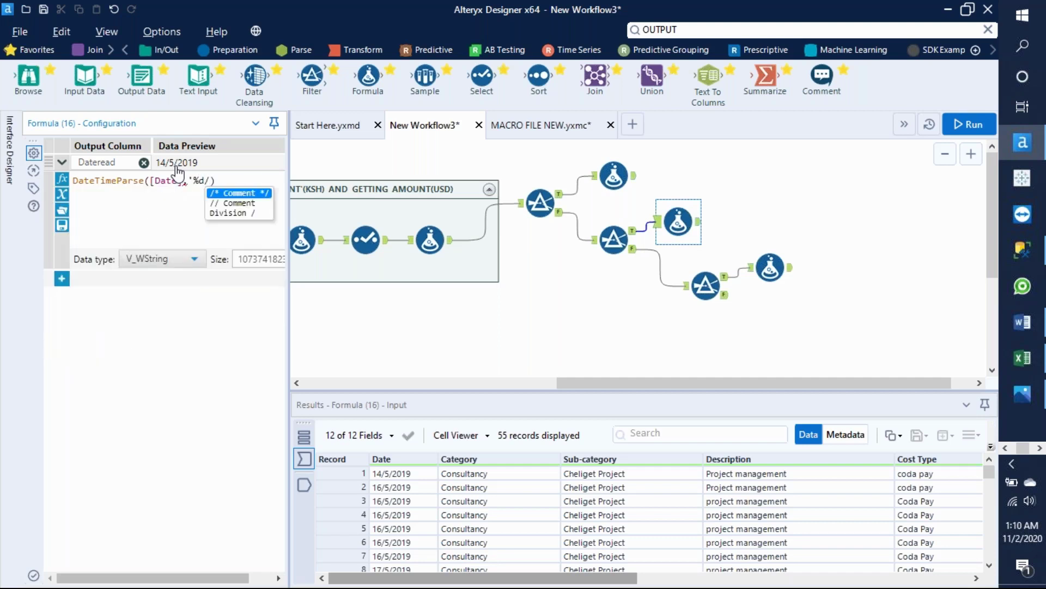
text(%m)
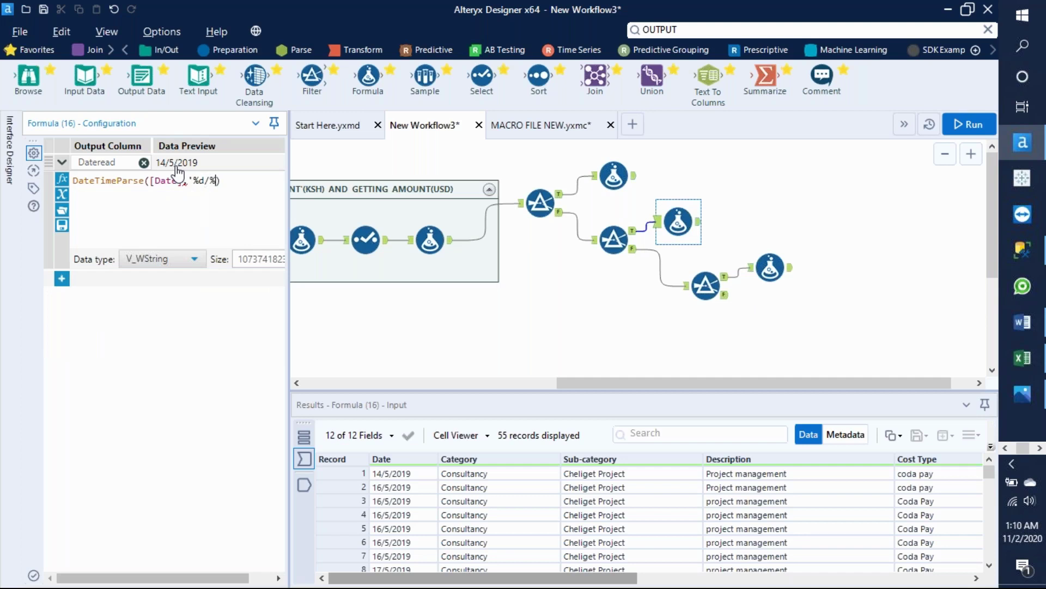
text(/)
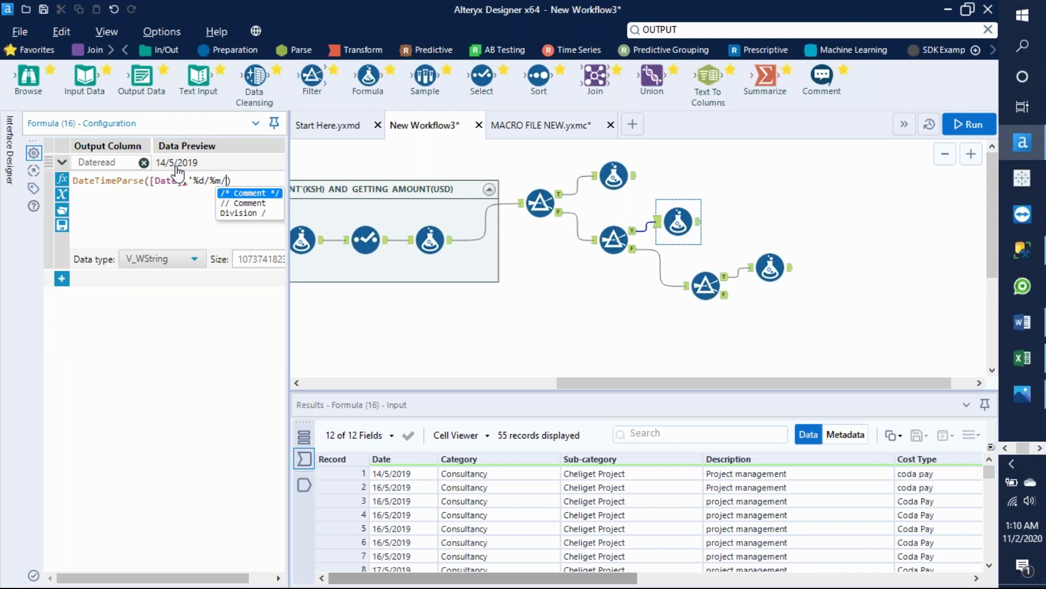
text(%)
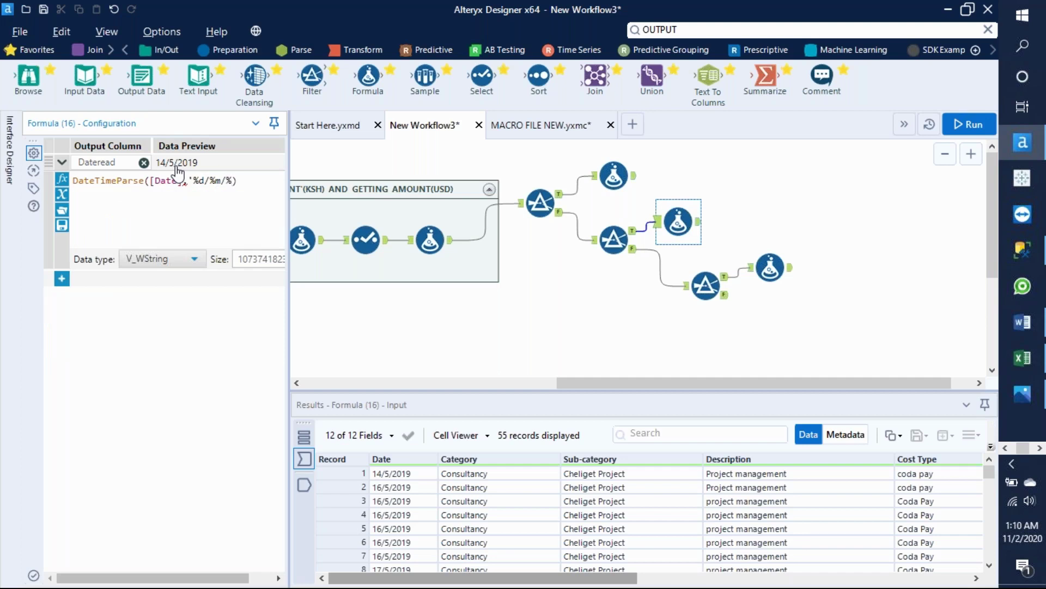
text(y')
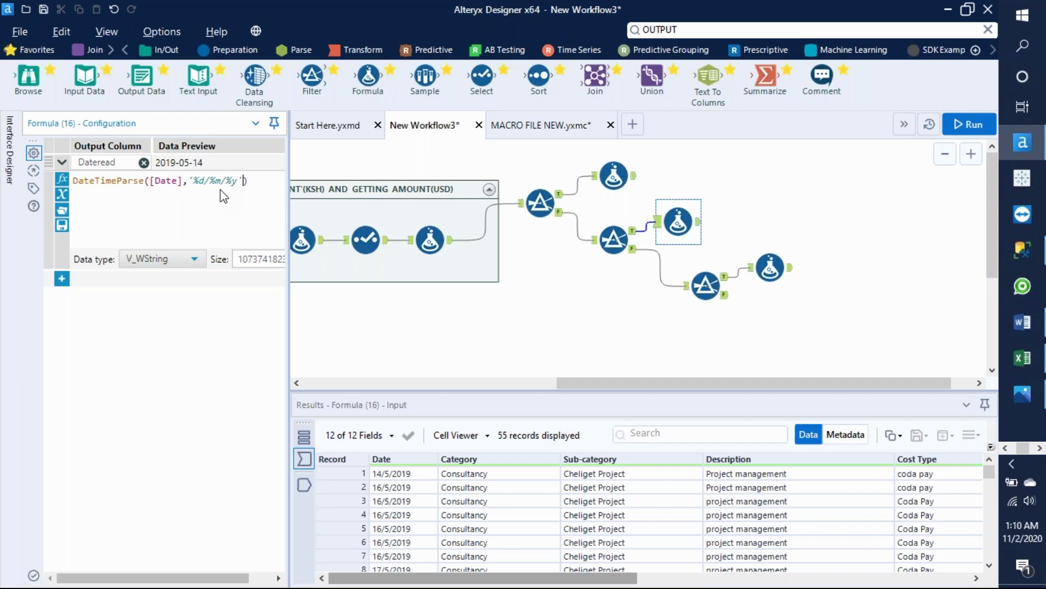
Set the second branch's Dateread column to the Date data type and run the workflow
click(193, 259)
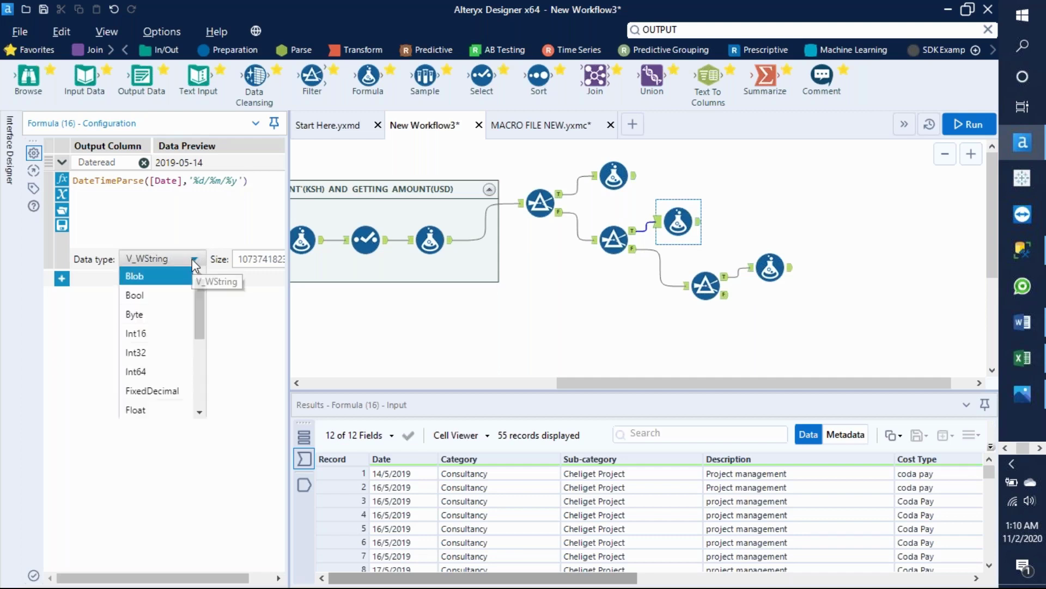
drag(196, 296, 203, 360)
click(136, 366)
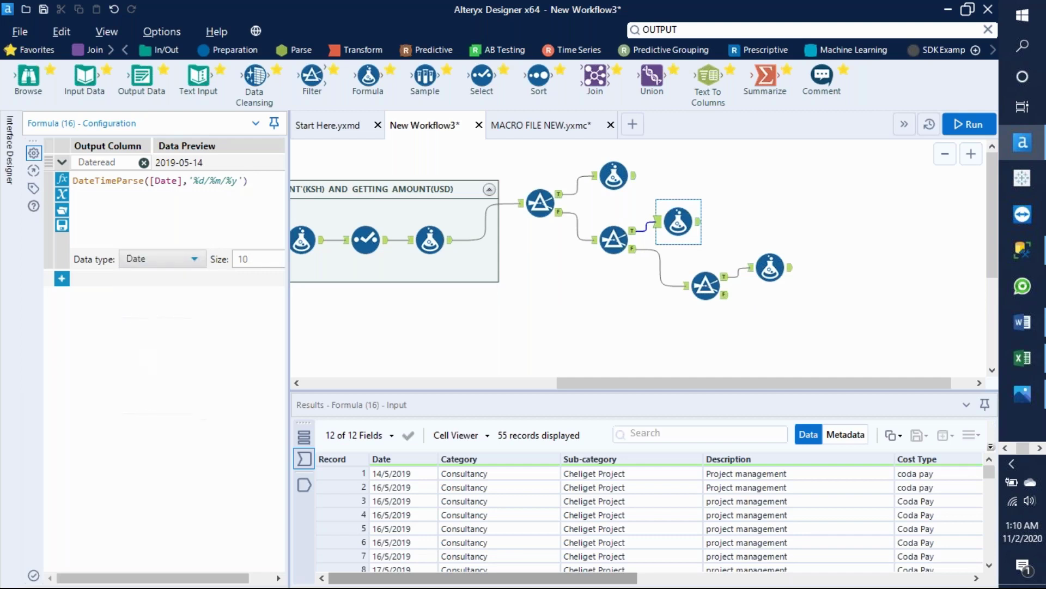
click(969, 124)
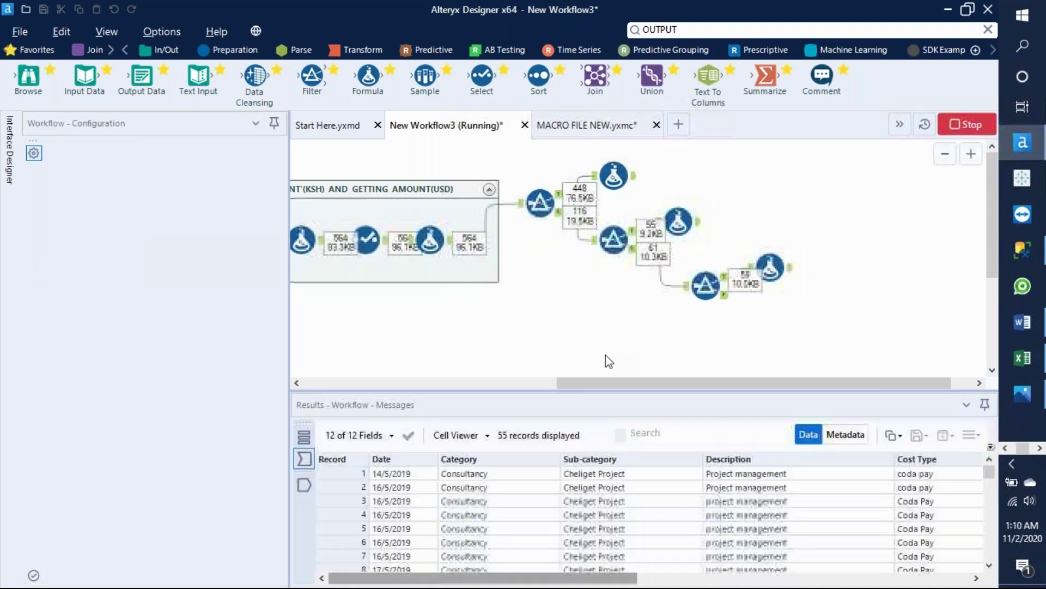
click(631, 360)
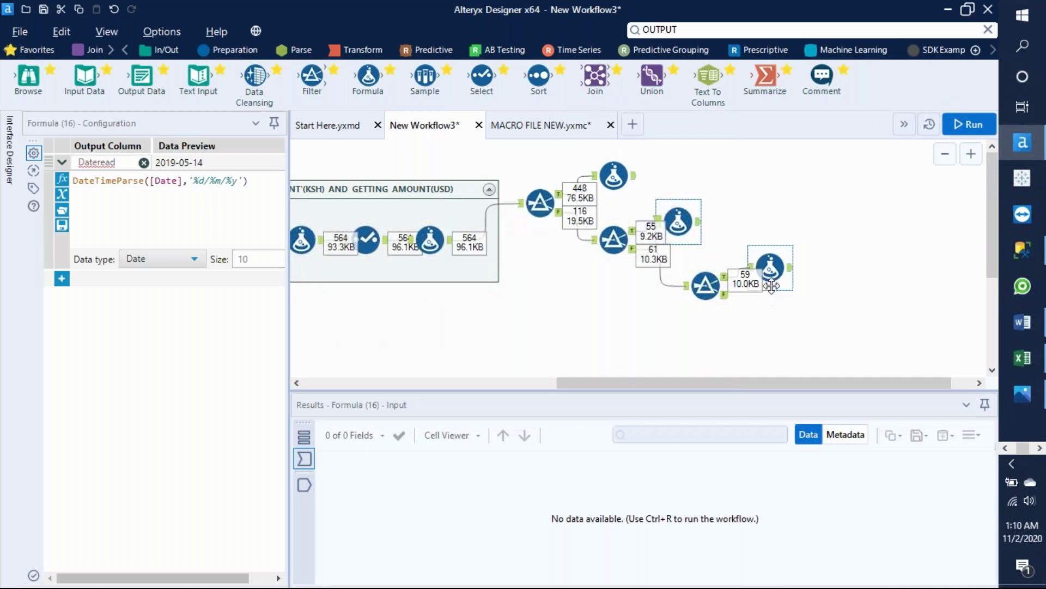
Add a new output column named Dateread in the Formula tool on the third Filter's True branch
click(770, 268)
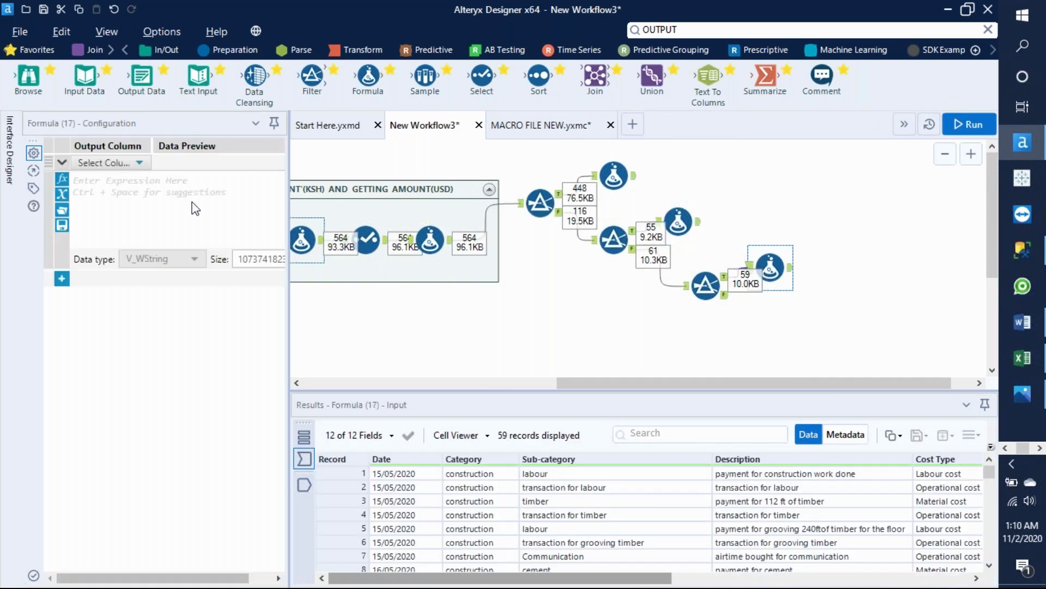
click(114, 162)
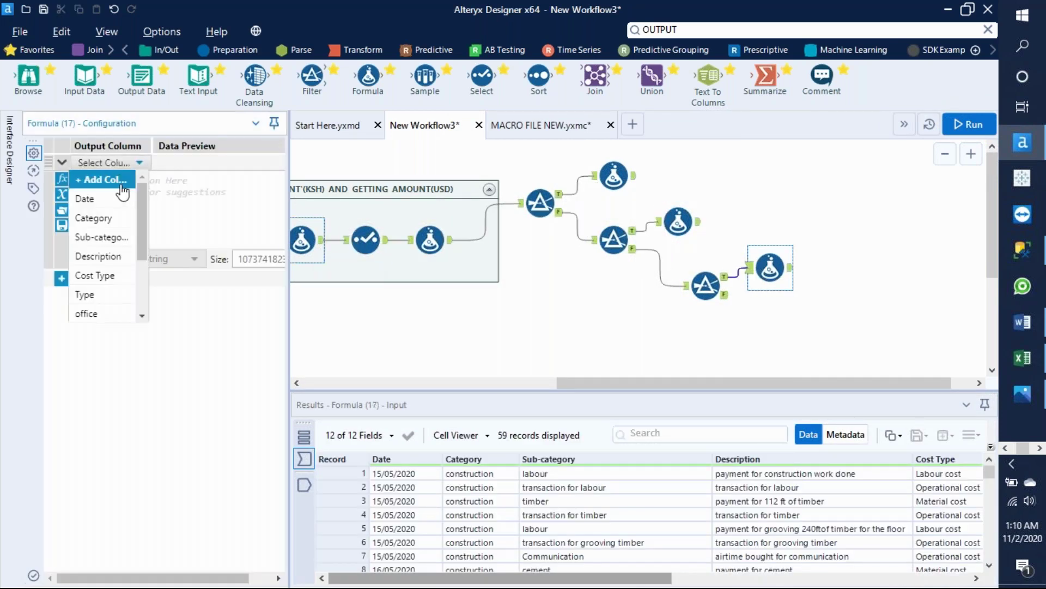
click(109, 178)
text(Dateread)
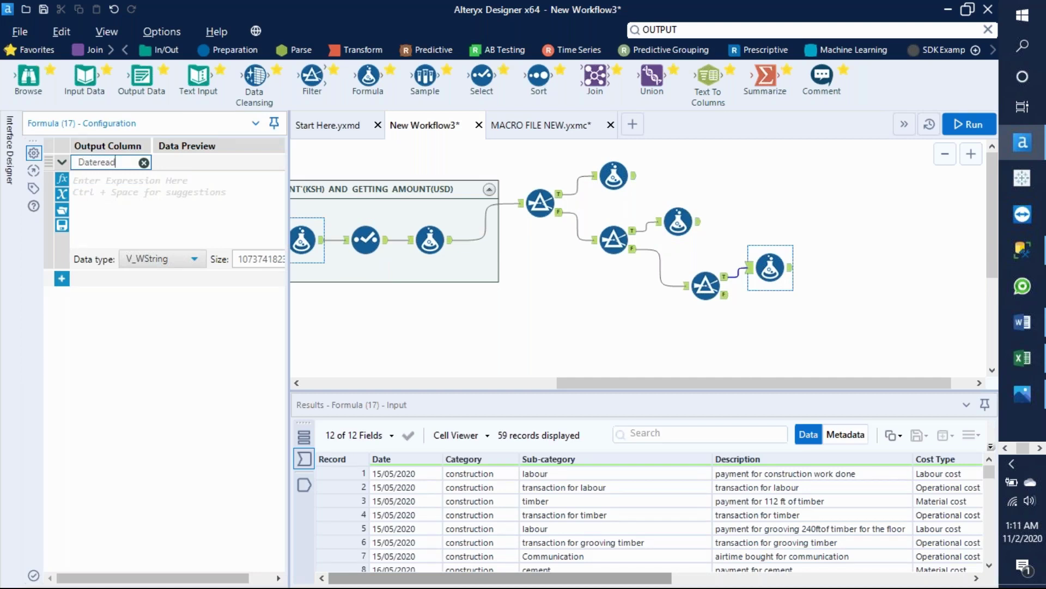
Enter a DateTimeParse function as the third branch's Dateread expression, with the Date column as its first argument
click(84, 183)
text(date)
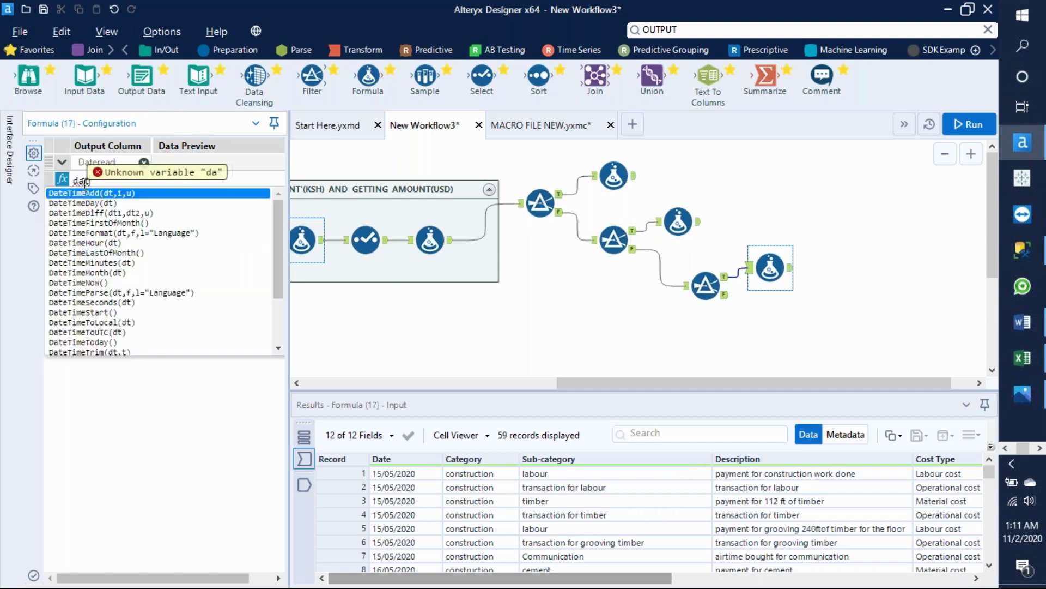
text(t)
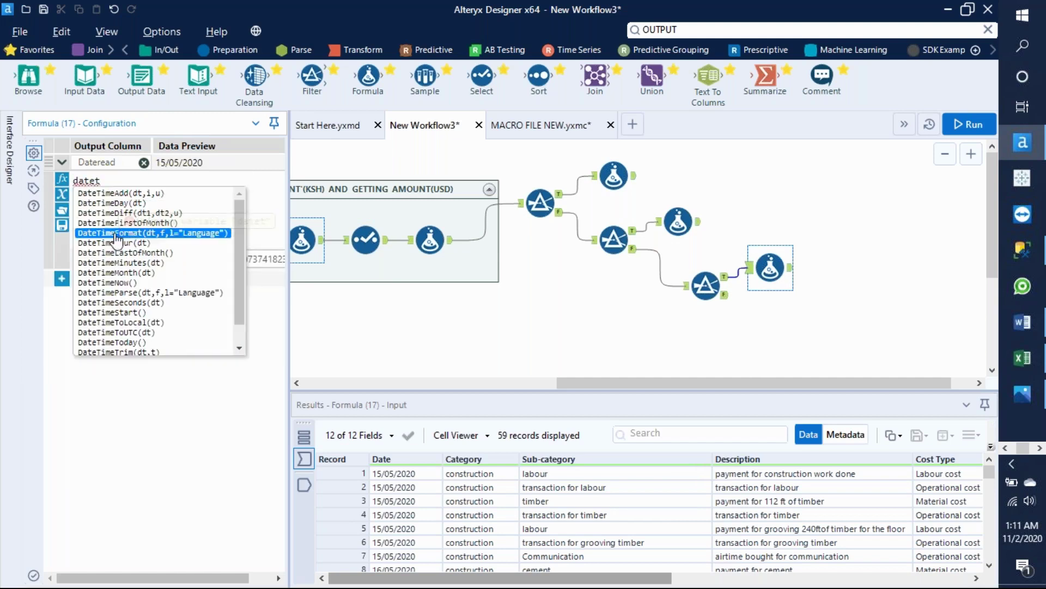
double_click(141, 295)
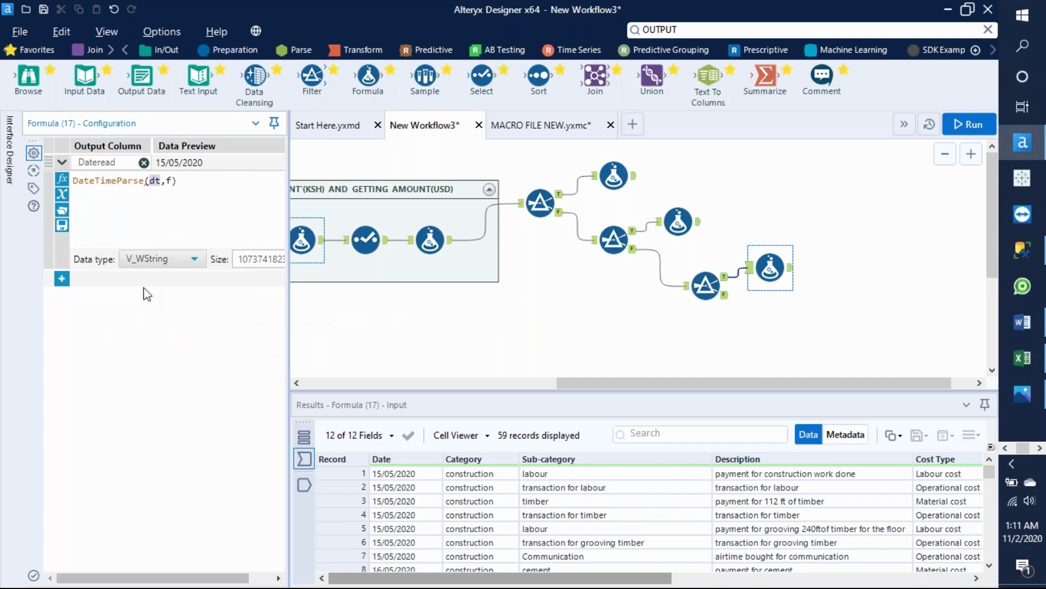
click(62, 199)
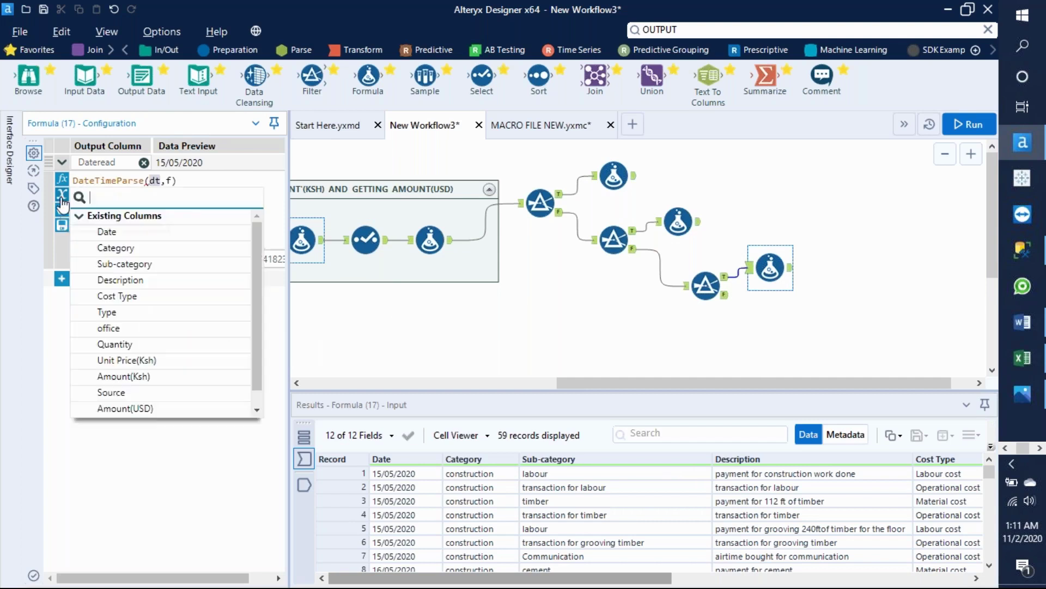
click(104, 232)
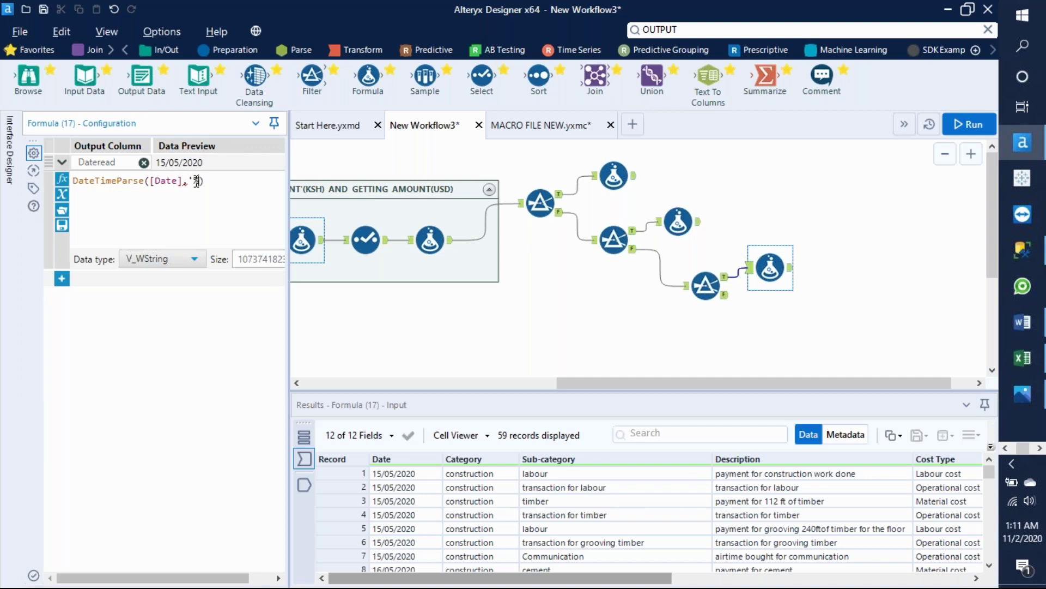
Complete the third branch's DateTimeParse expression with '%d/%m/%y' as its format argument
text(d)
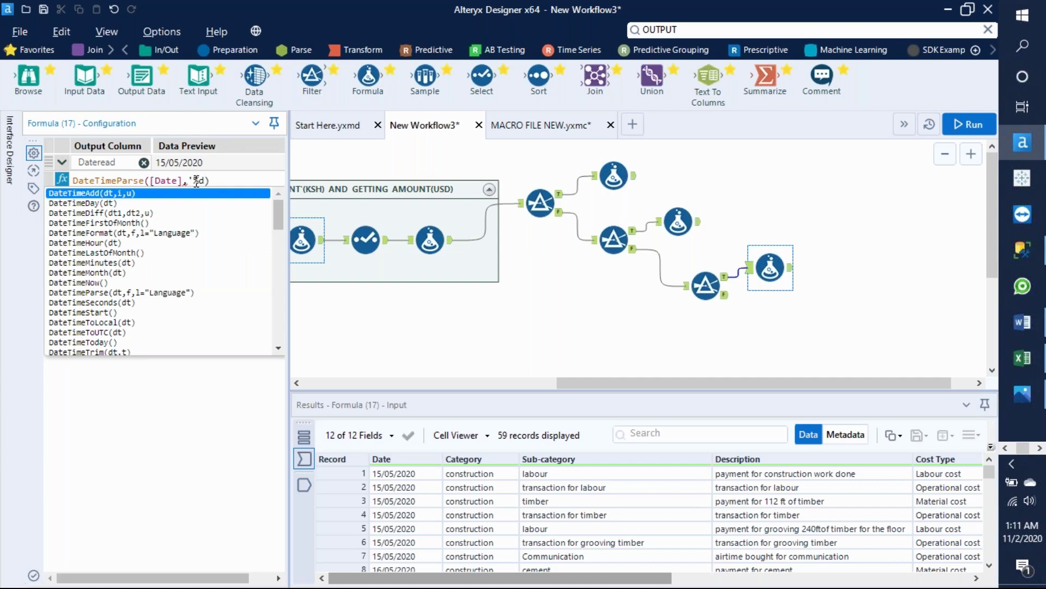
text(/)
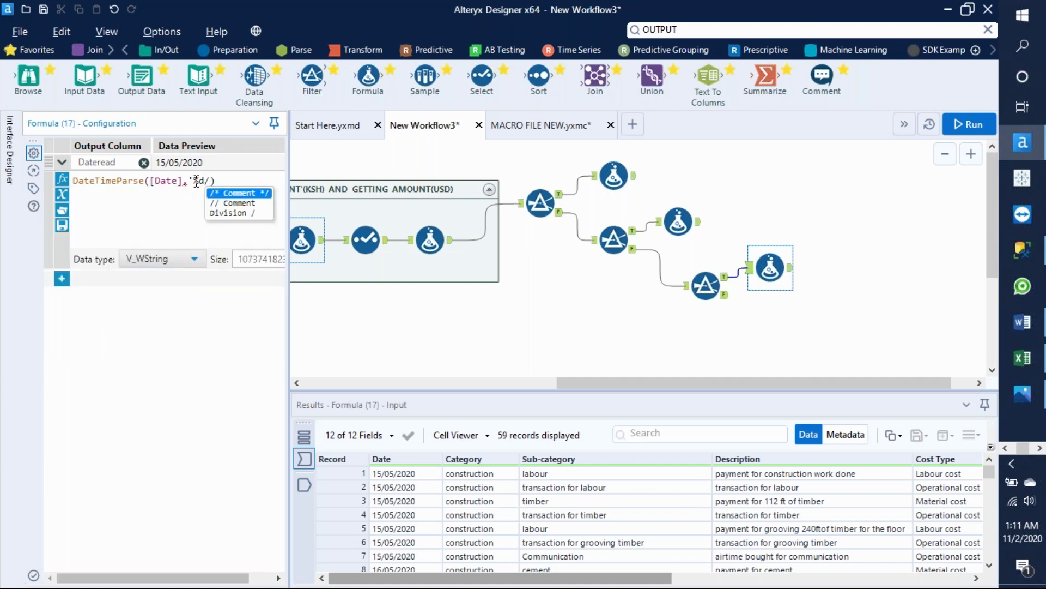
text(%)
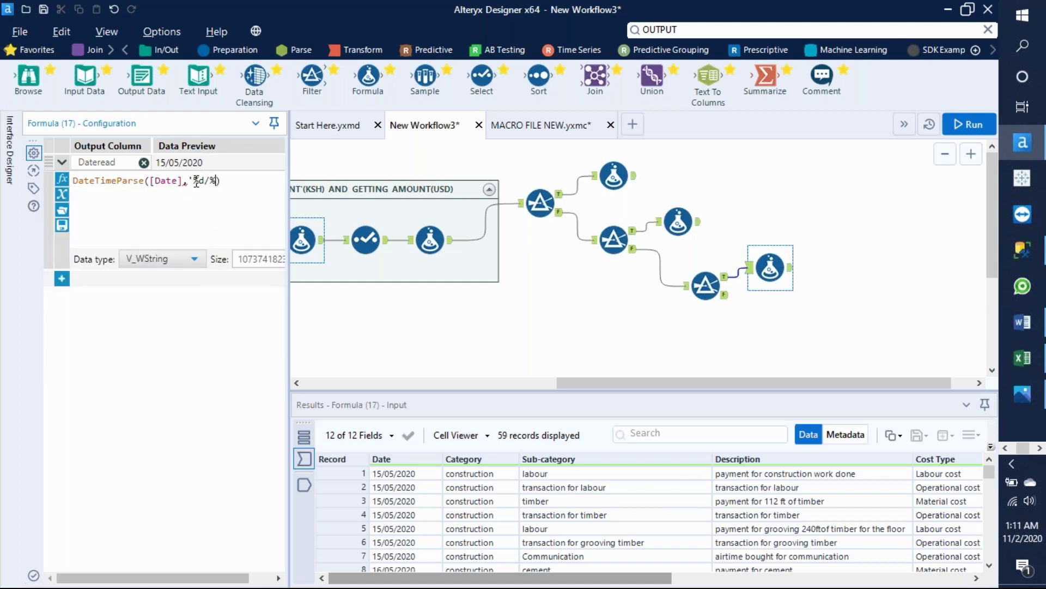
text(m/)
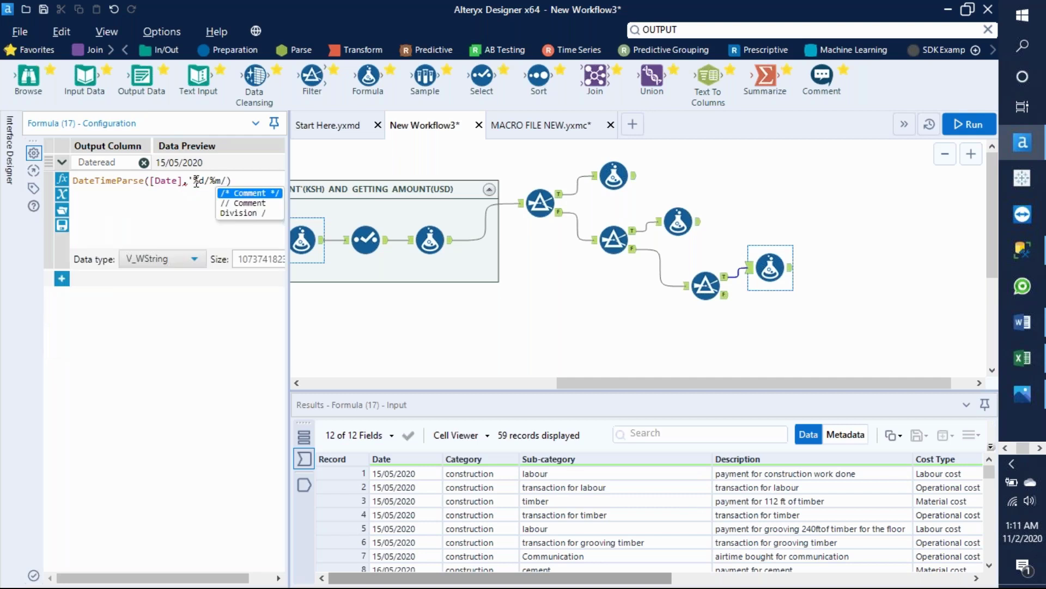
text(%y)
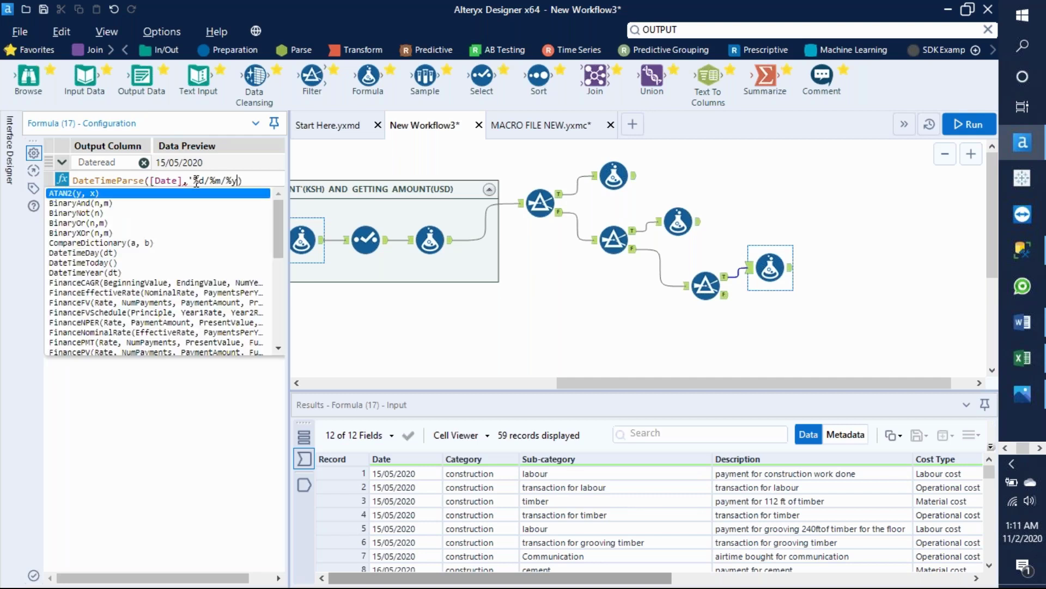
text(')
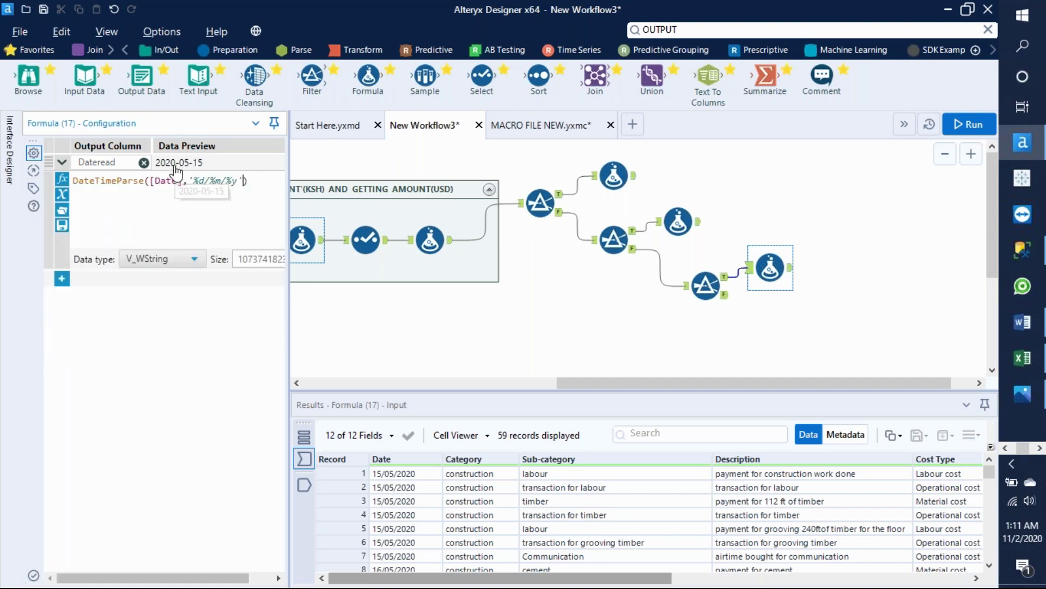
Set the third branch's Dateread column to the Date data type and run the workflow
click(194, 259)
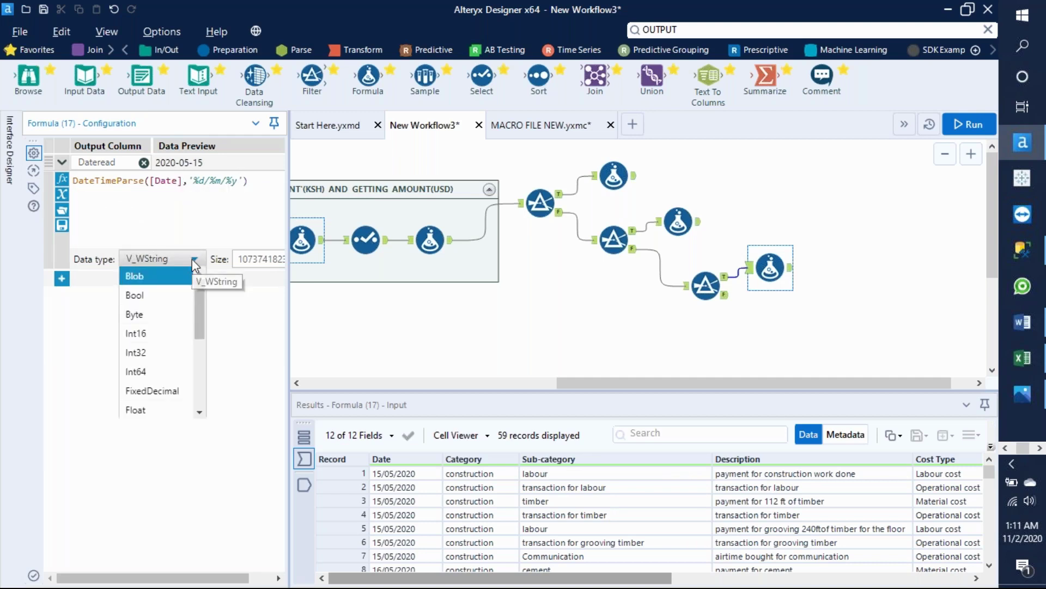
drag(200, 289, 198, 365)
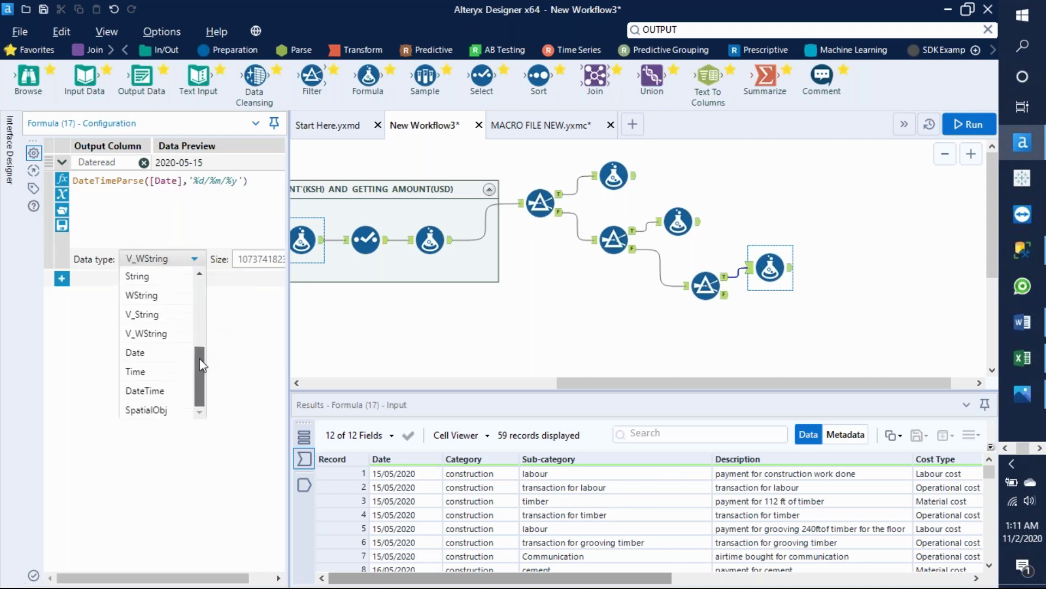
click(169, 359)
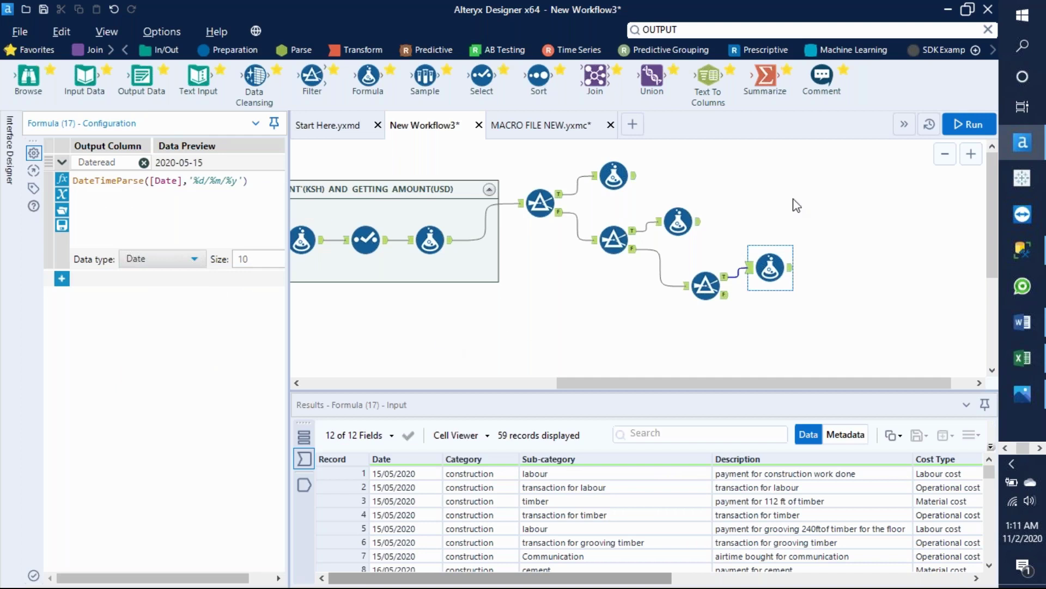
click(971, 127)
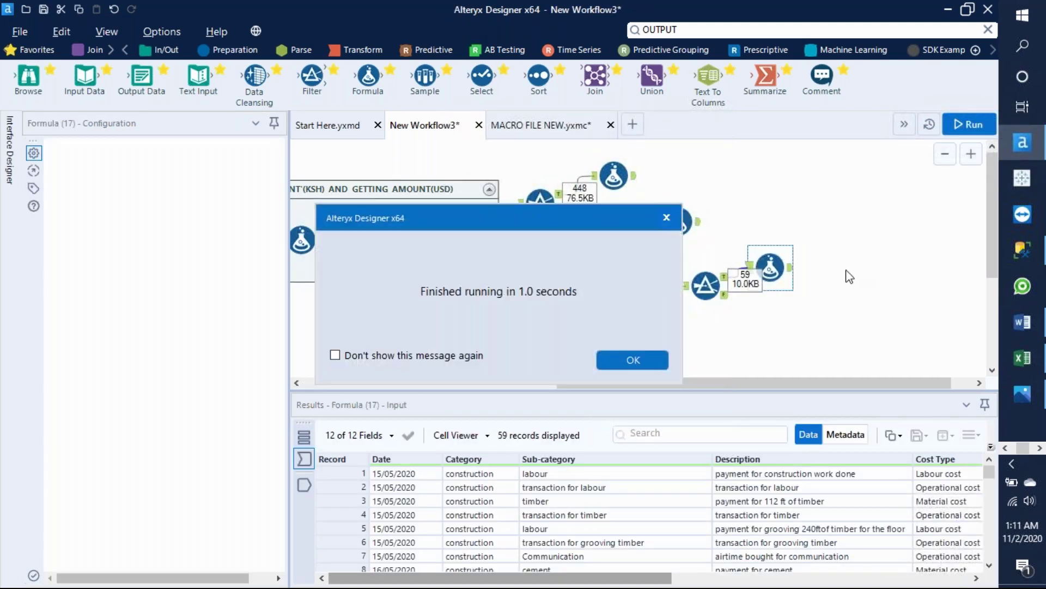
click(632, 360)
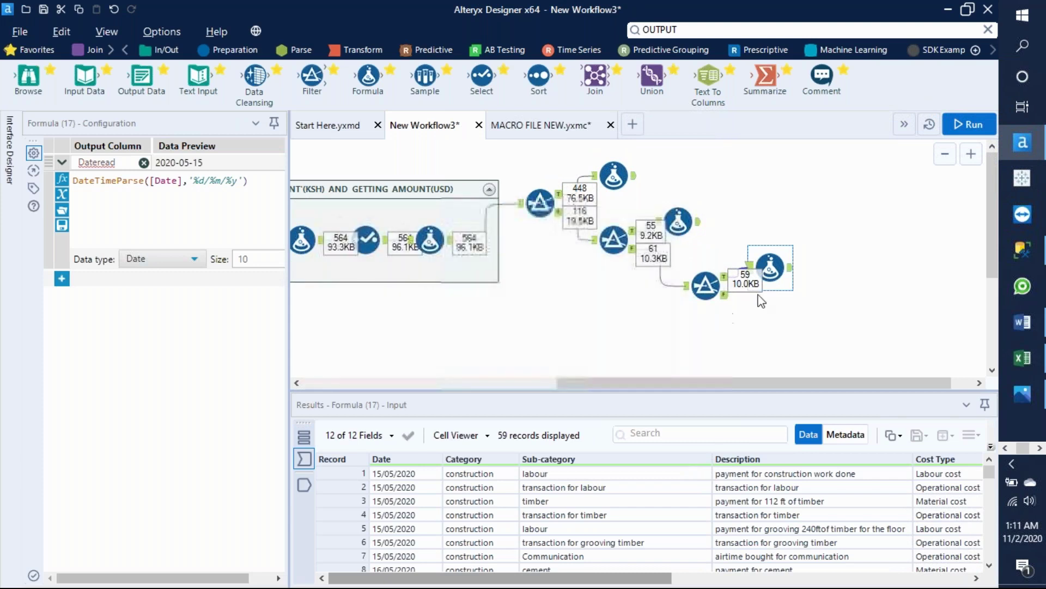
Examine the Dateread values in the output of each of the three branch Formula tools
click(791, 268)
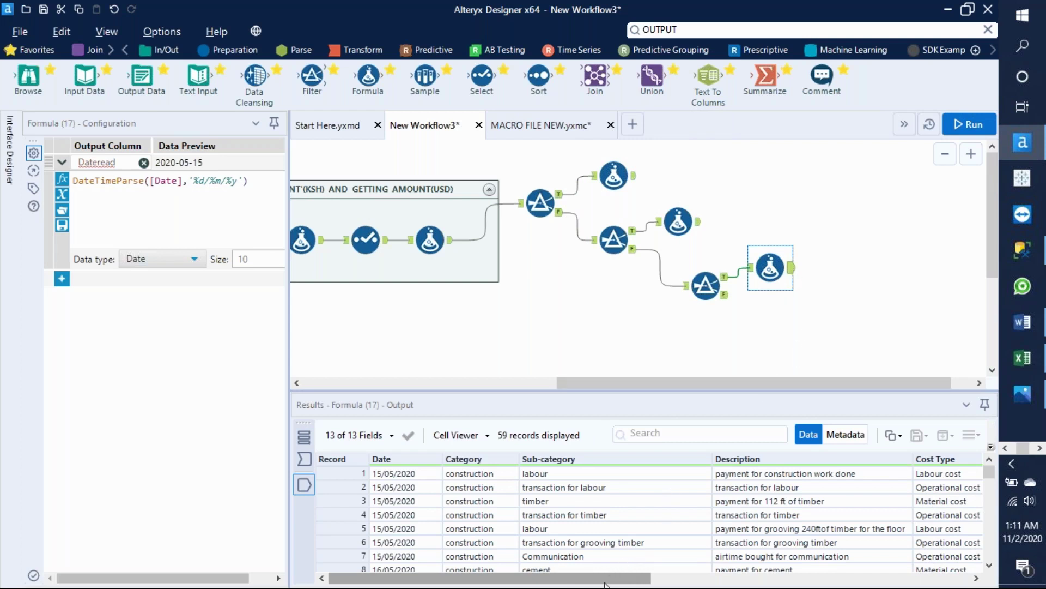
drag(604, 582, 945, 583)
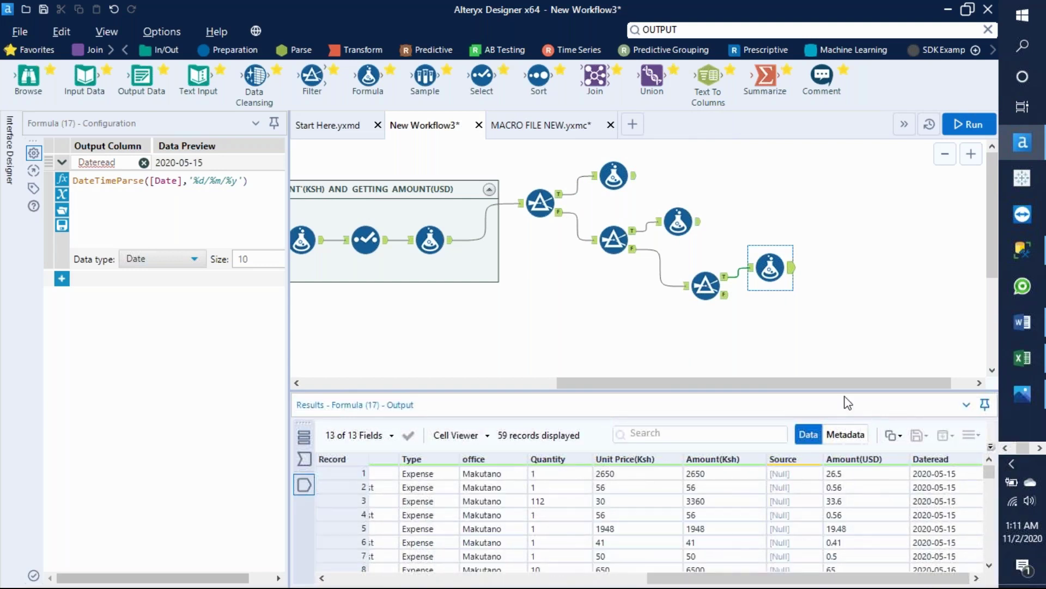
drag(841, 389, 816, 315)
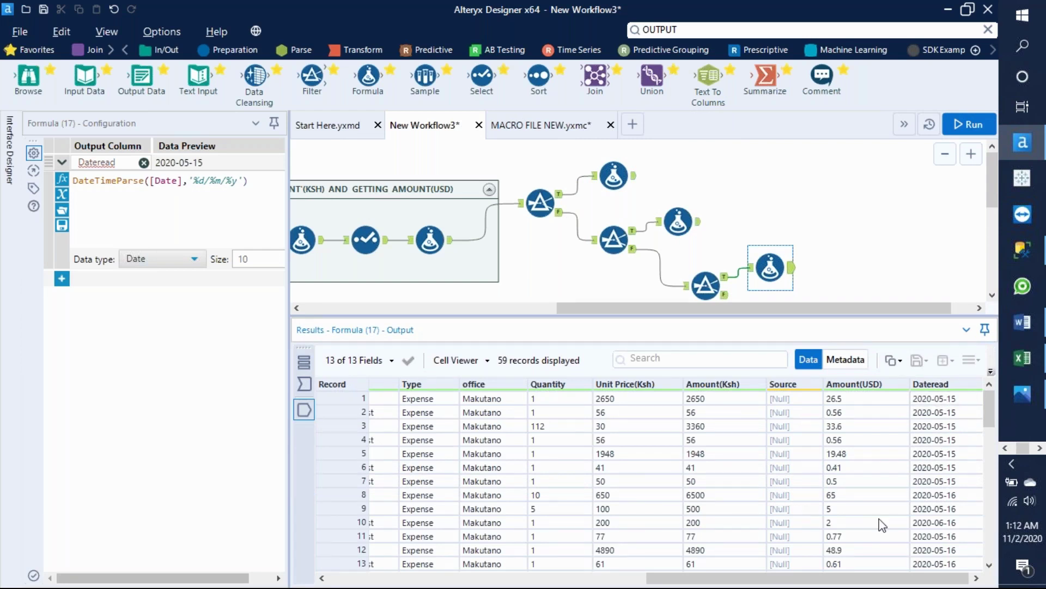
drag(783, 579, 421, 453)
drag(490, 579, 810, 578)
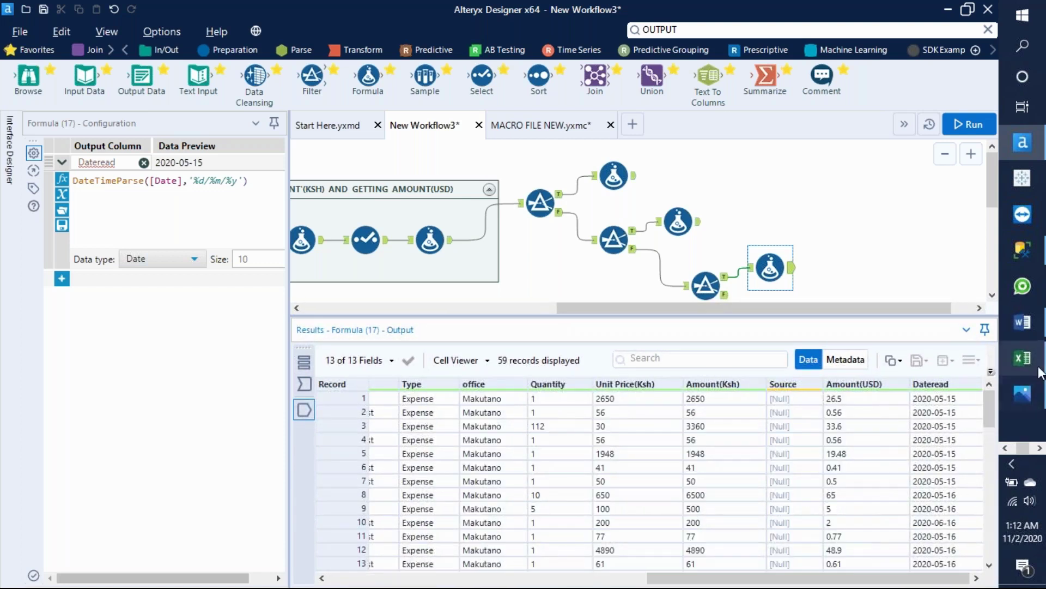
drag(793, 315, 804, 399)
click(614, 176)
drag(696, 582, 774, 581)
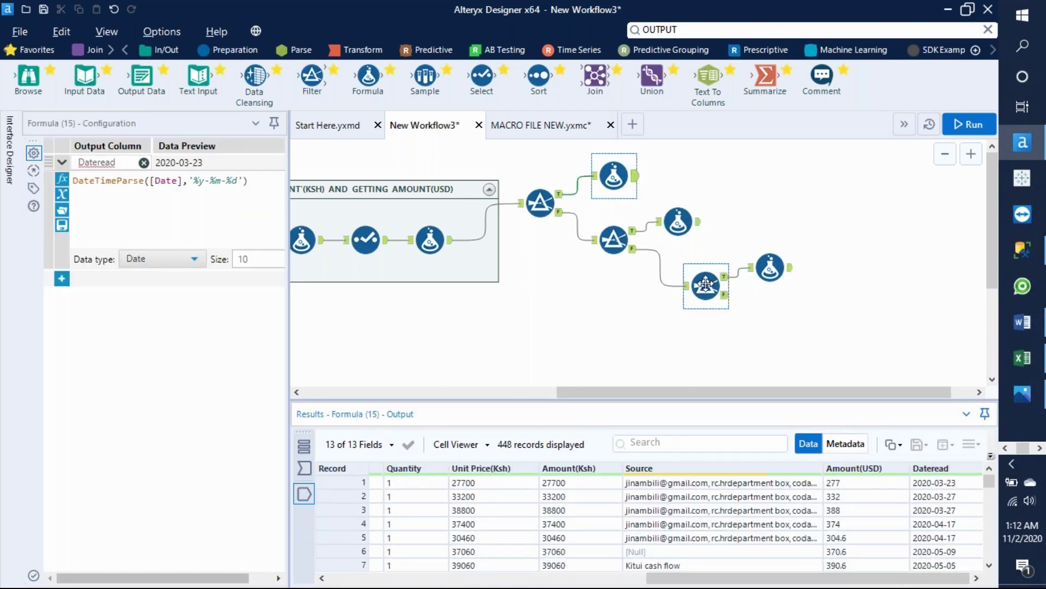
click(684, 223)
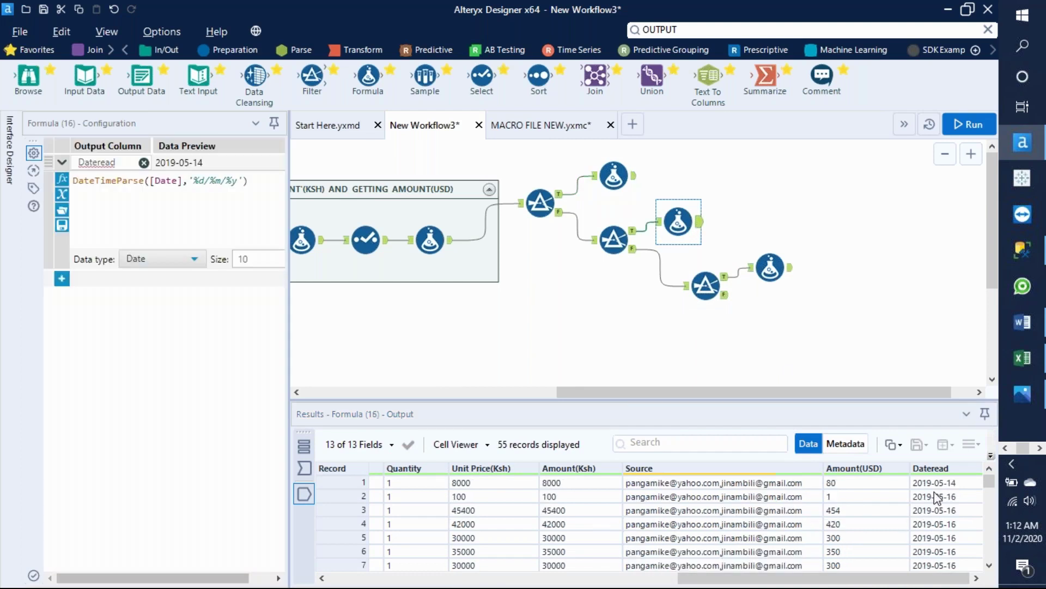
Enclose the three chained Filters and their three Formula tools in a new container
drag(691, 399, 692, 435)
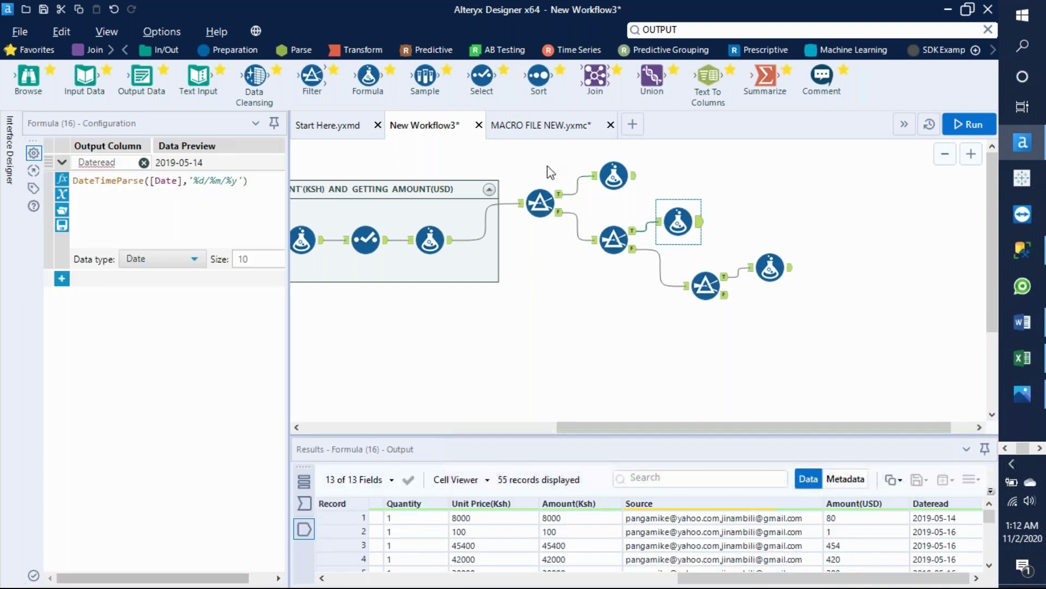
drag(509, 166, 813, 332)
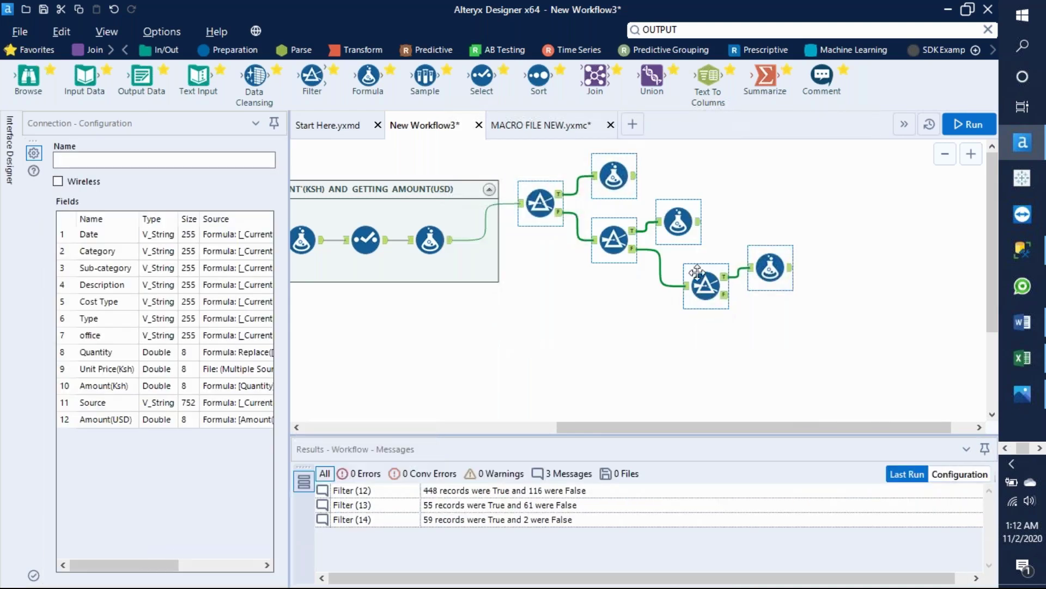
right_click(675, 225)
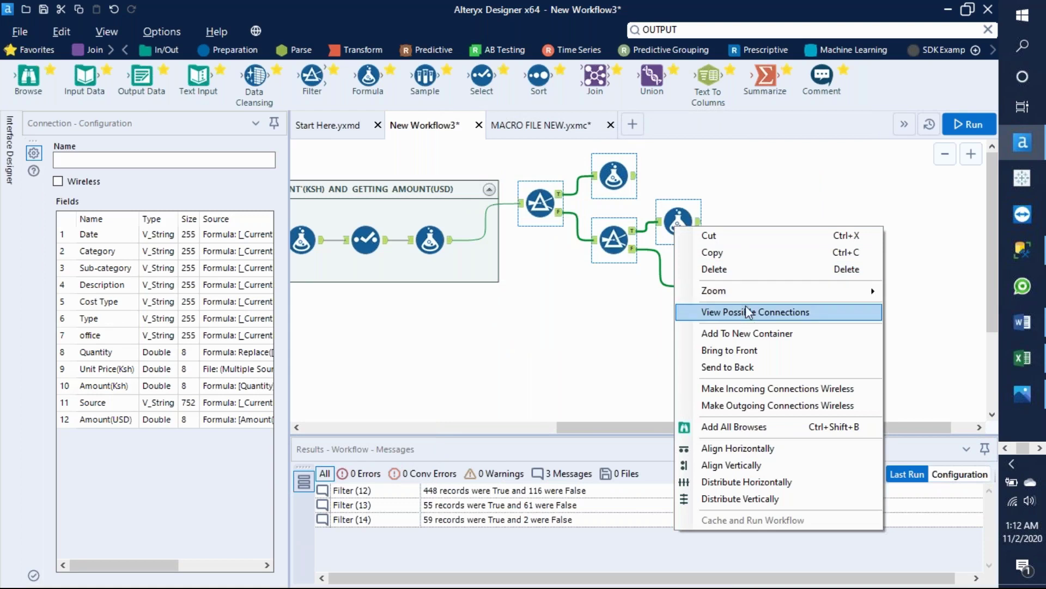
click(758, 333)
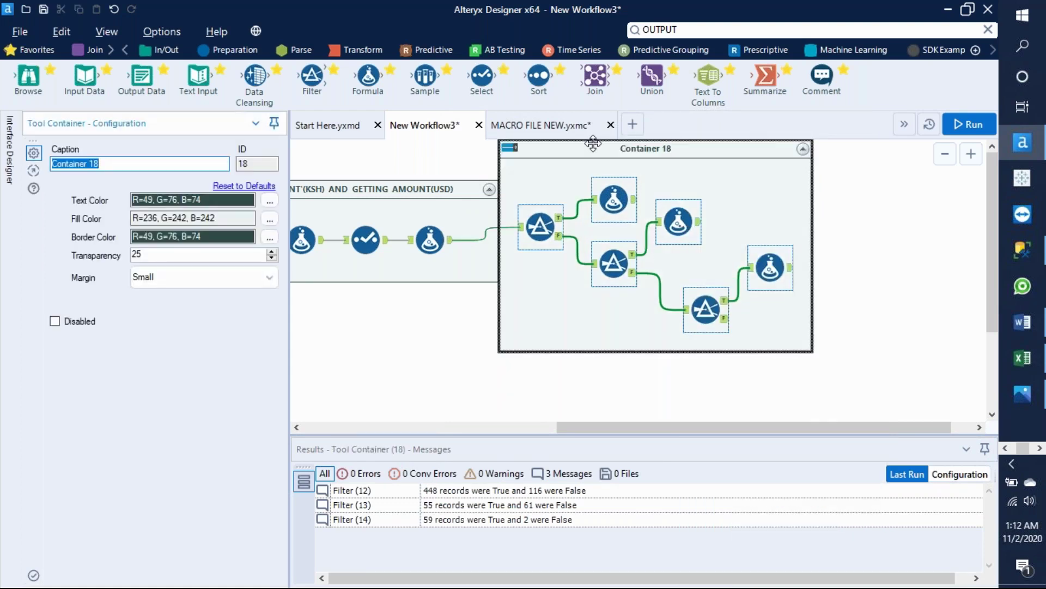
Caption the new container FILTERING THE DATE
text(Filter)
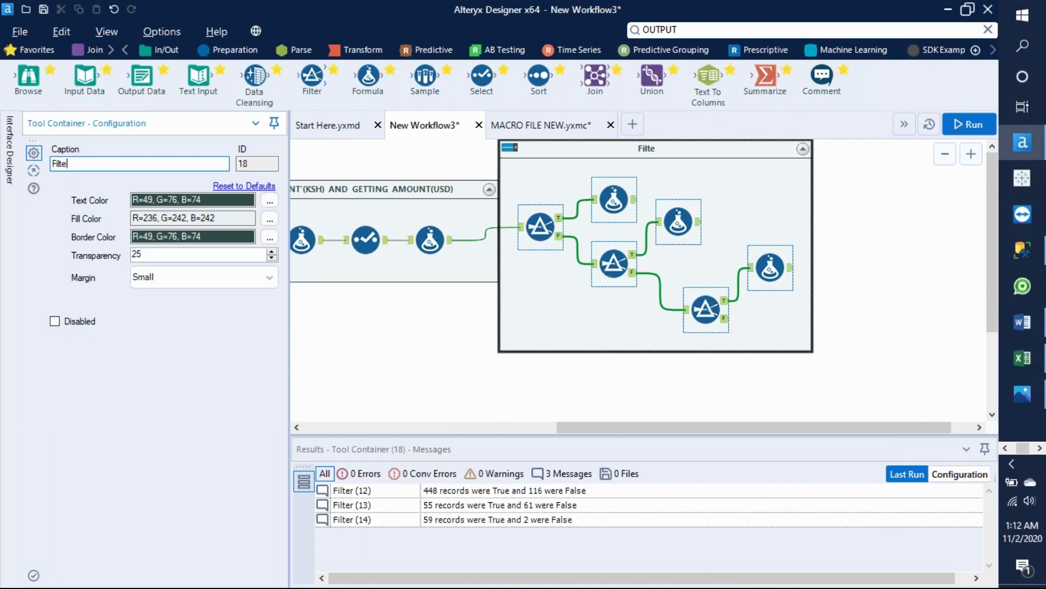
key(BackSpace)
key(BackSpace)
key(BackSpace)
key(BackSpace)
key(BackSpace)
key(BackSpace)
text(FILTERING THE DATE)
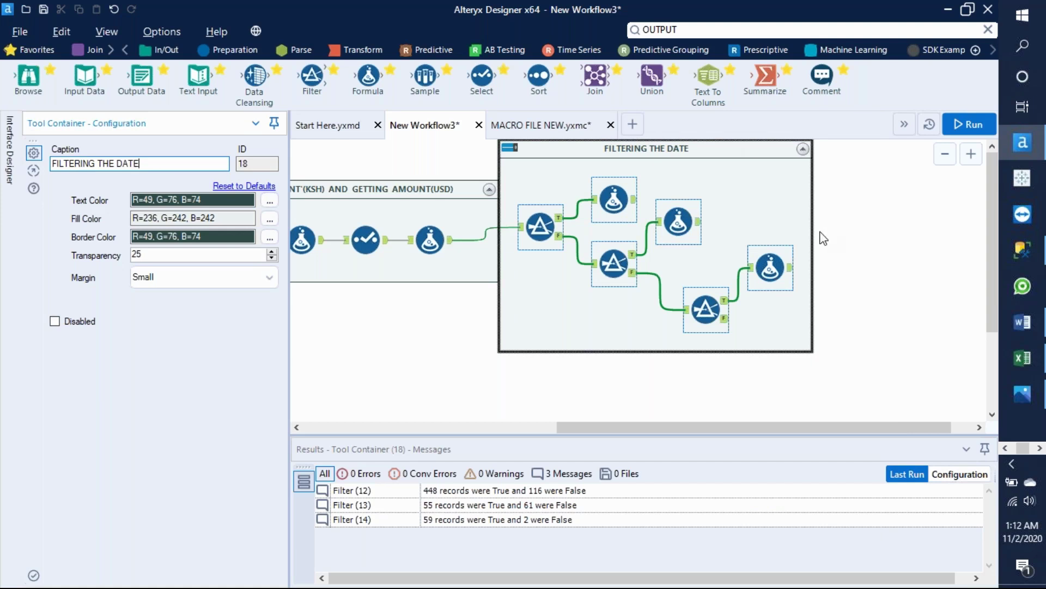
Run the workflow and shift the FILTERING THE DATE container slightly away from the preceding container
click(972, 130)
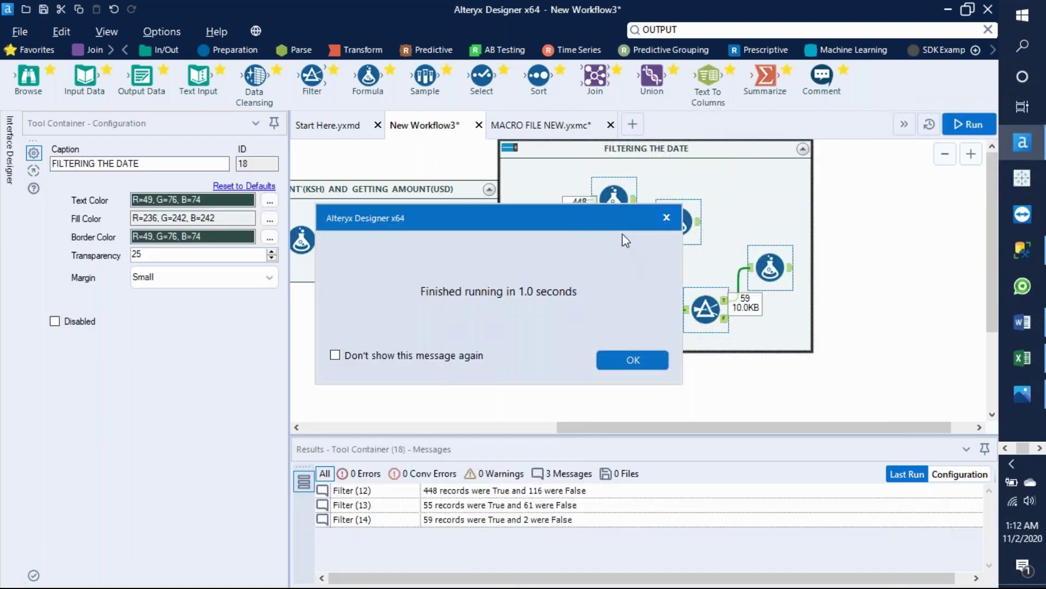
click(621, 357)
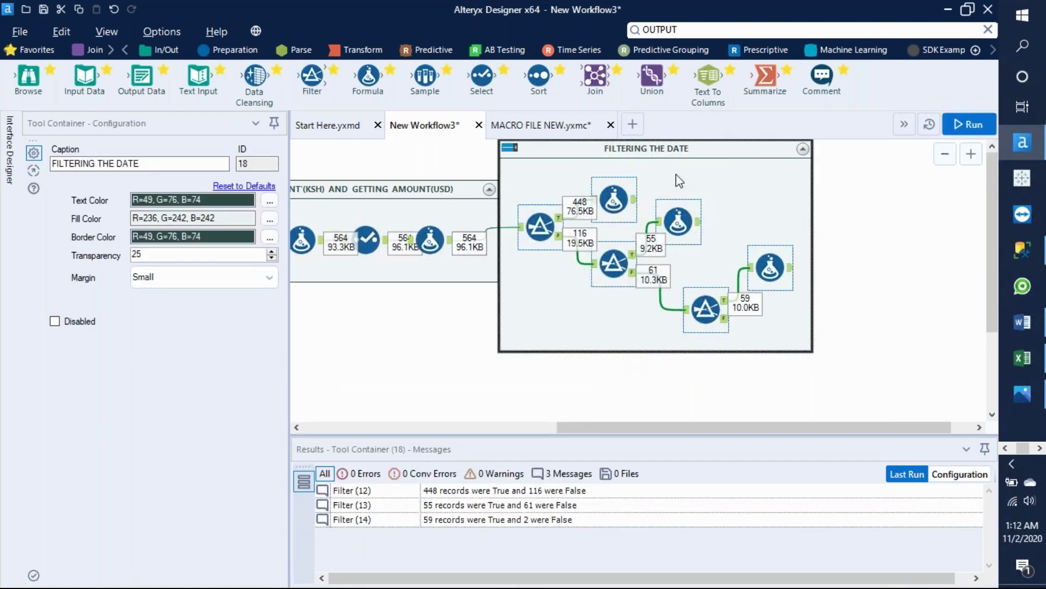
drag(686, 153, 695, 157)
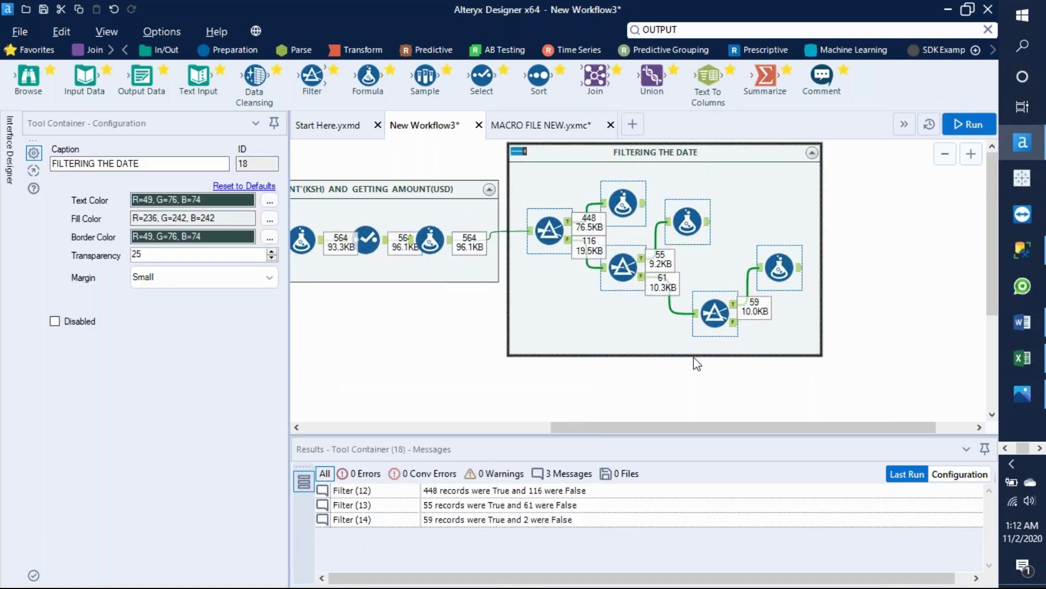
drag(712, 427, 785, 432)
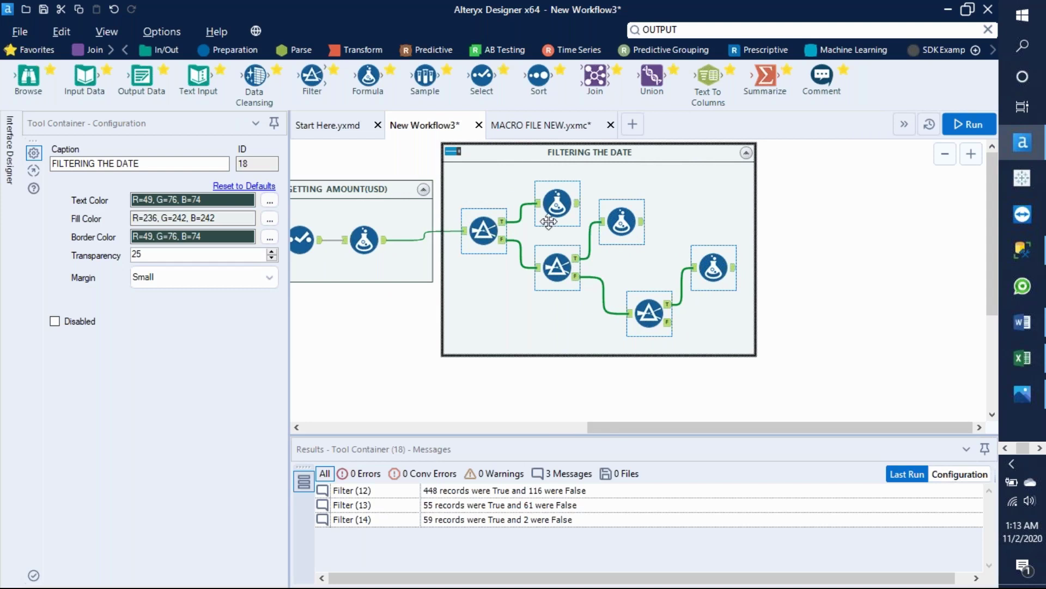
Inspect the output of the Formula tool feeding the first Filter, down to its last record
click(386, 248)
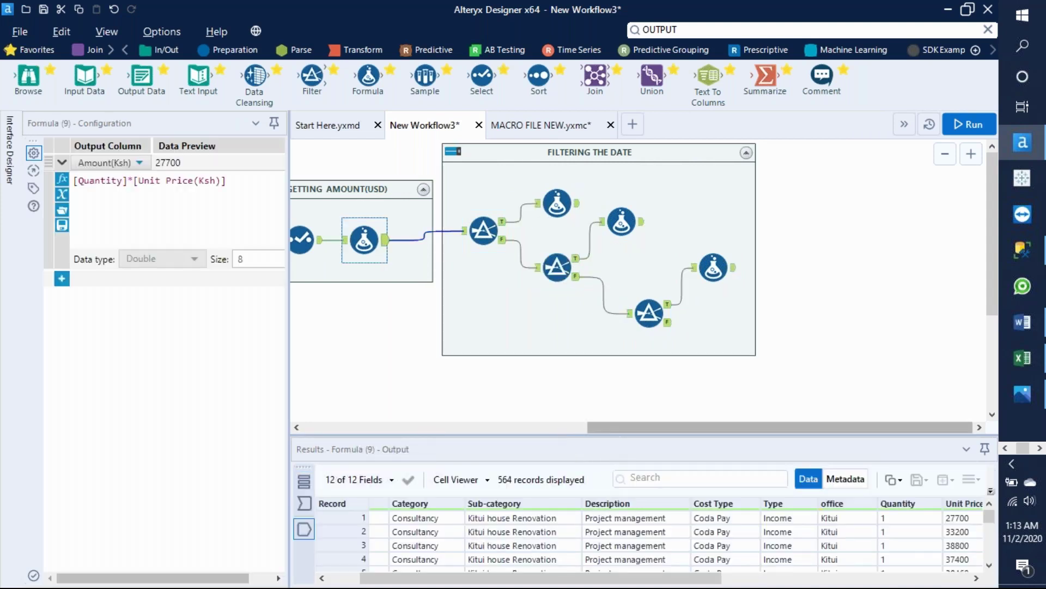
drag(614, 434, 612, 329)
drag(988, 410, 999, 559)
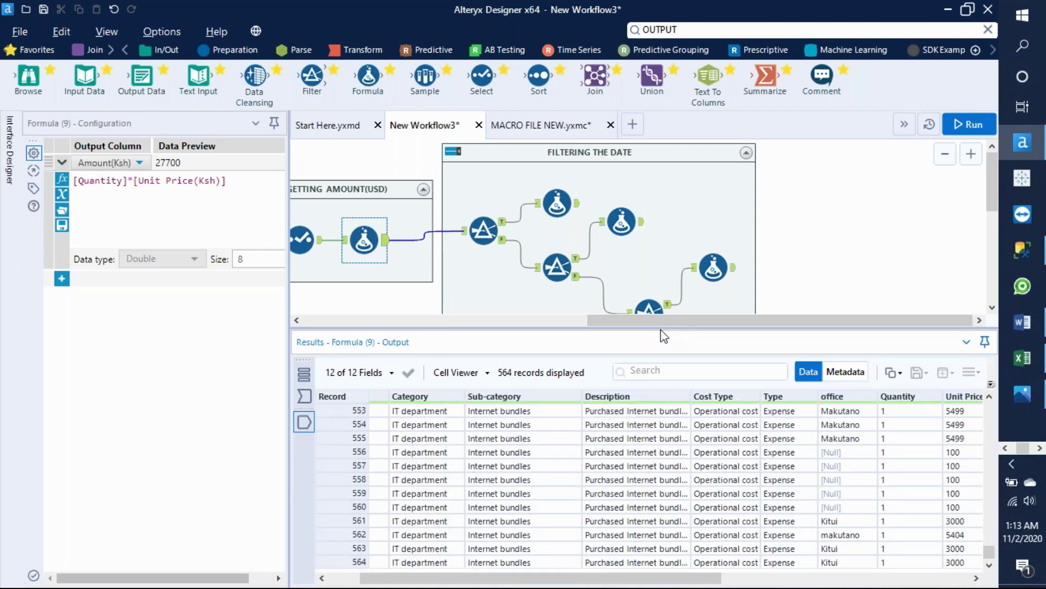
drag(661, 329, 654, 510)
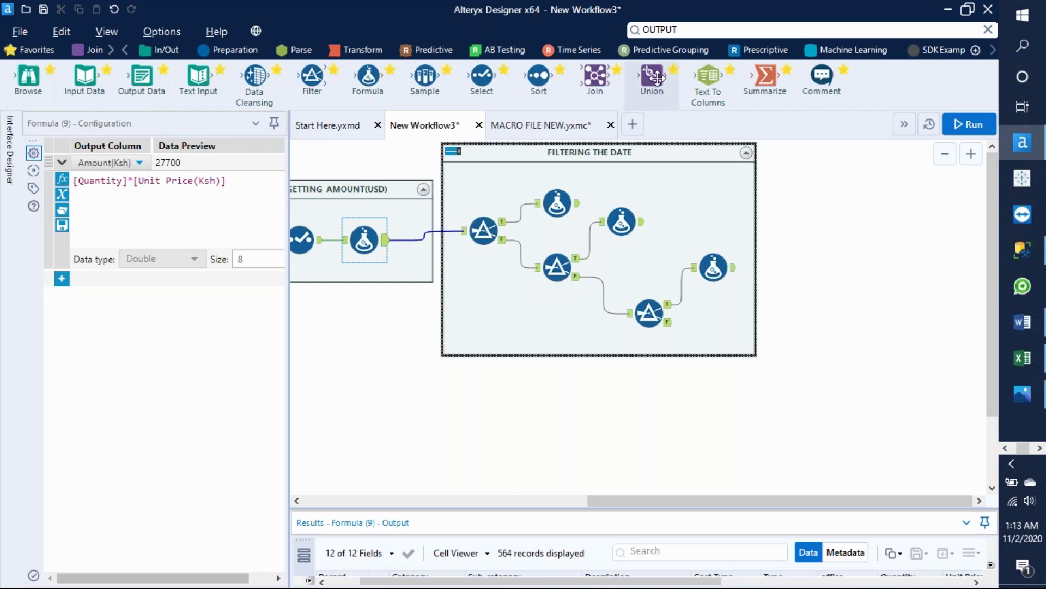
Add a Union tool beyond the date container and connect the three Formula outputs and the third Filter's False output to it
drag(654, 76, 815, 222)
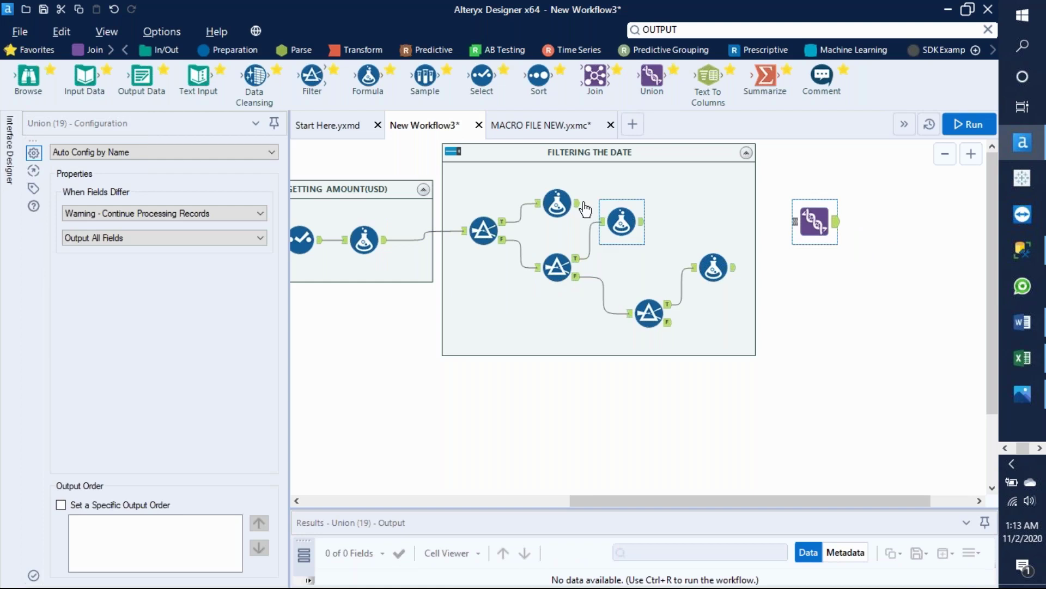
drag(577, 203, 800, 223)
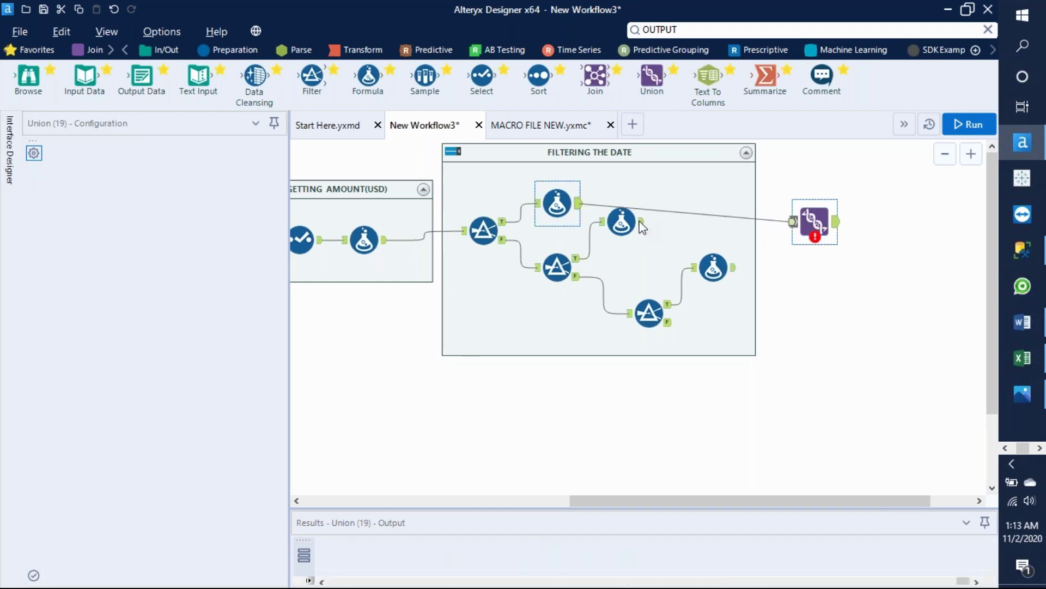
drag(644, 221, 793, 222)
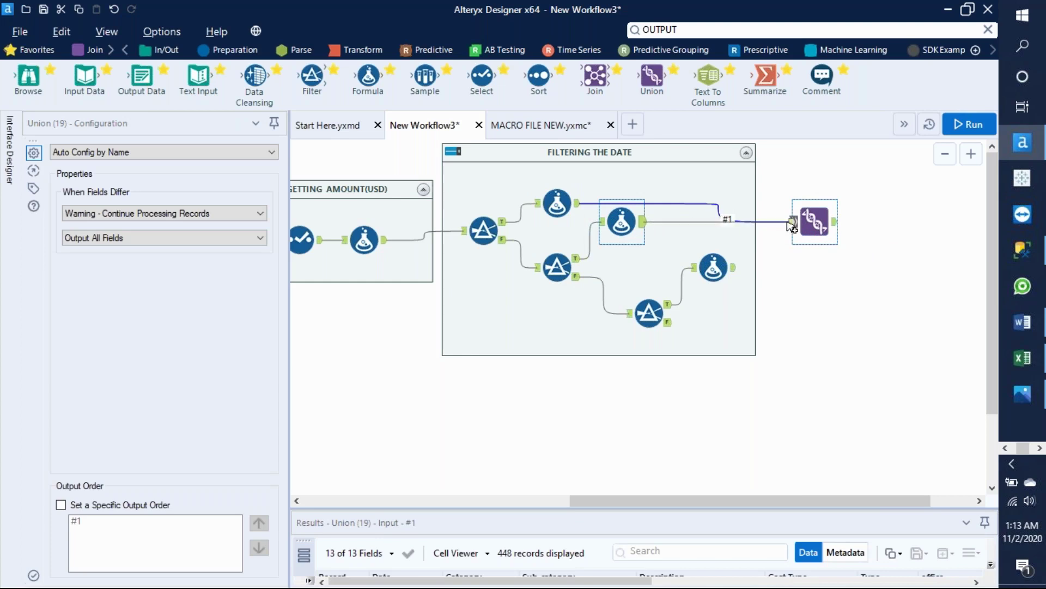
drag(734, 268, 794, 221)
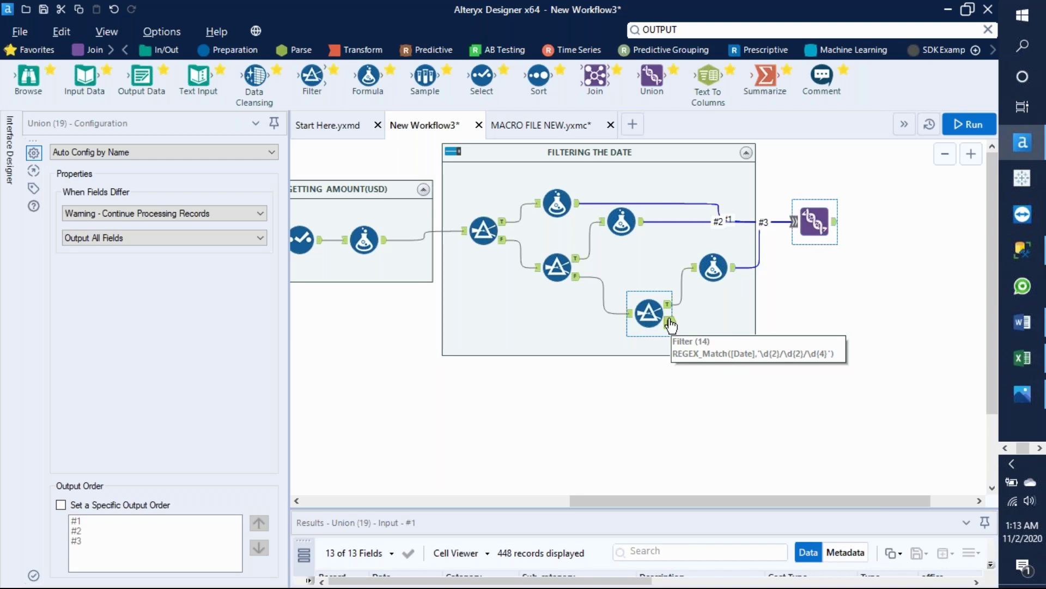
drag(670, 323, 795, 222)
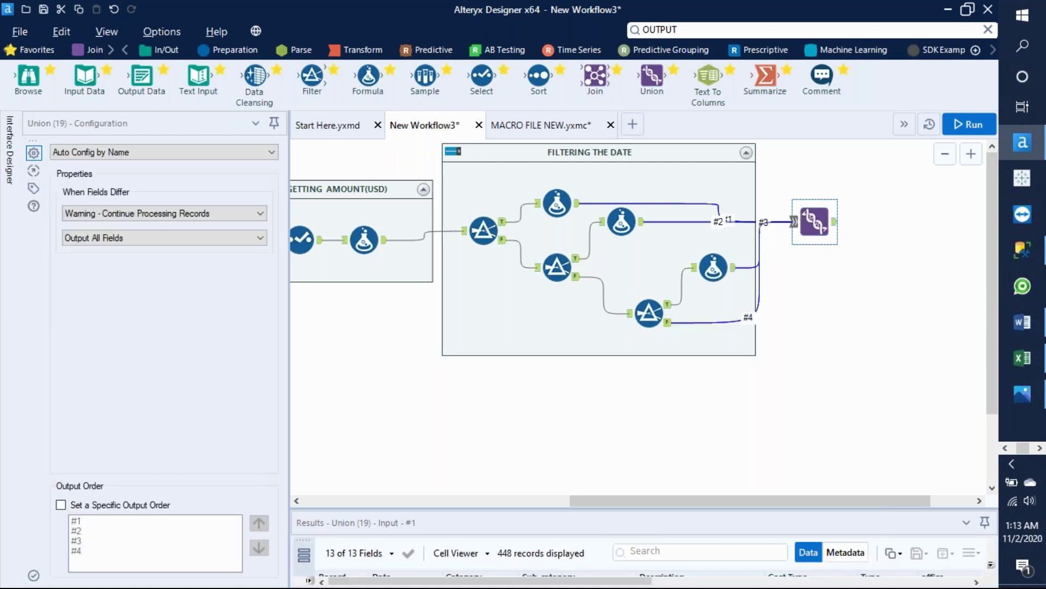
Enlarge the results area, run the workflow with the new Union, and restrict the result messages to warnings
drag(665, 509, 665, 420)
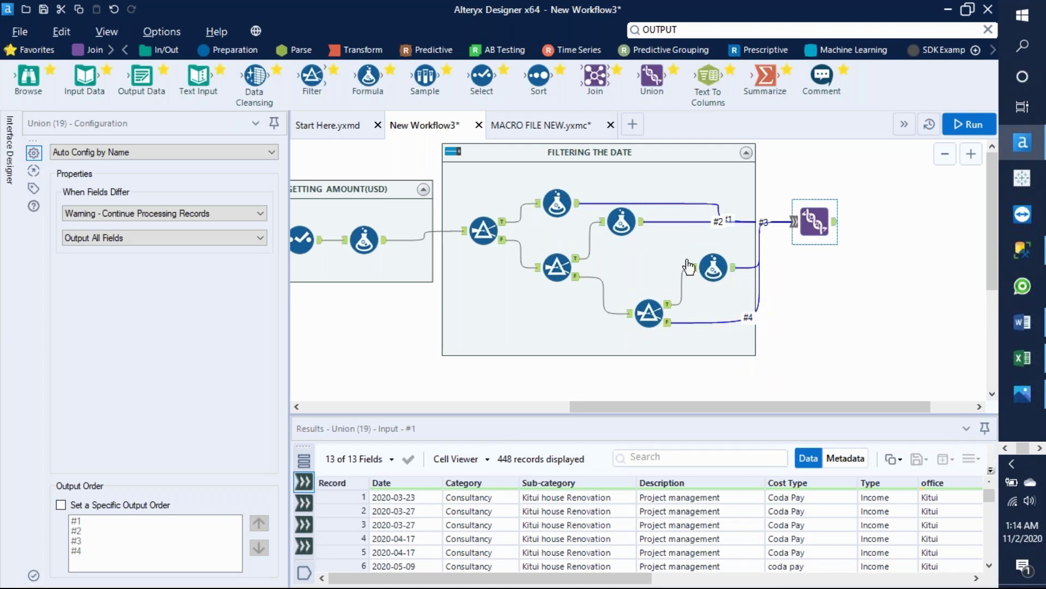
click(974, 126)
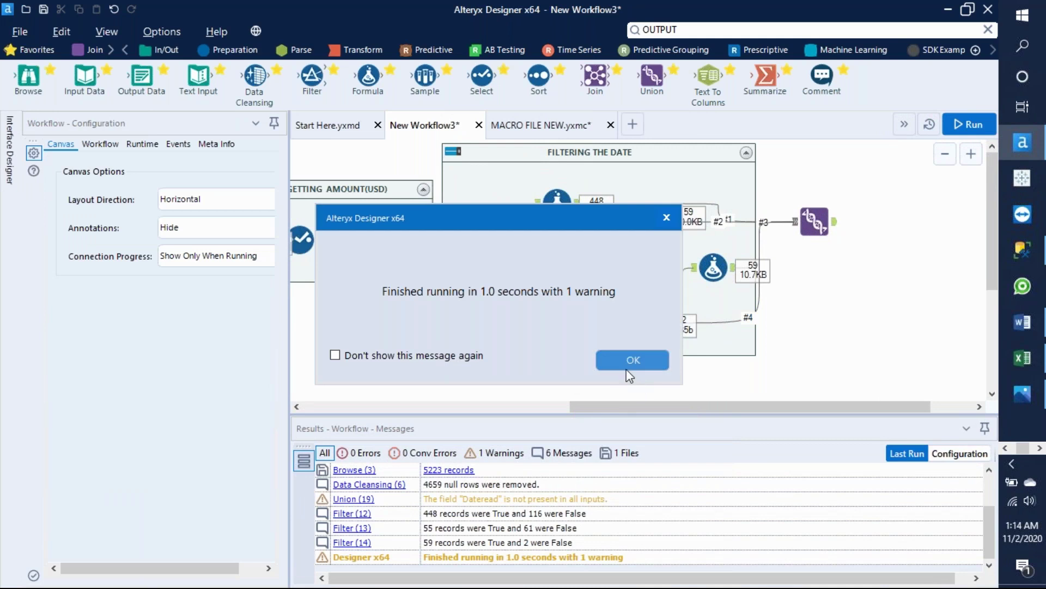
click(625, 366)
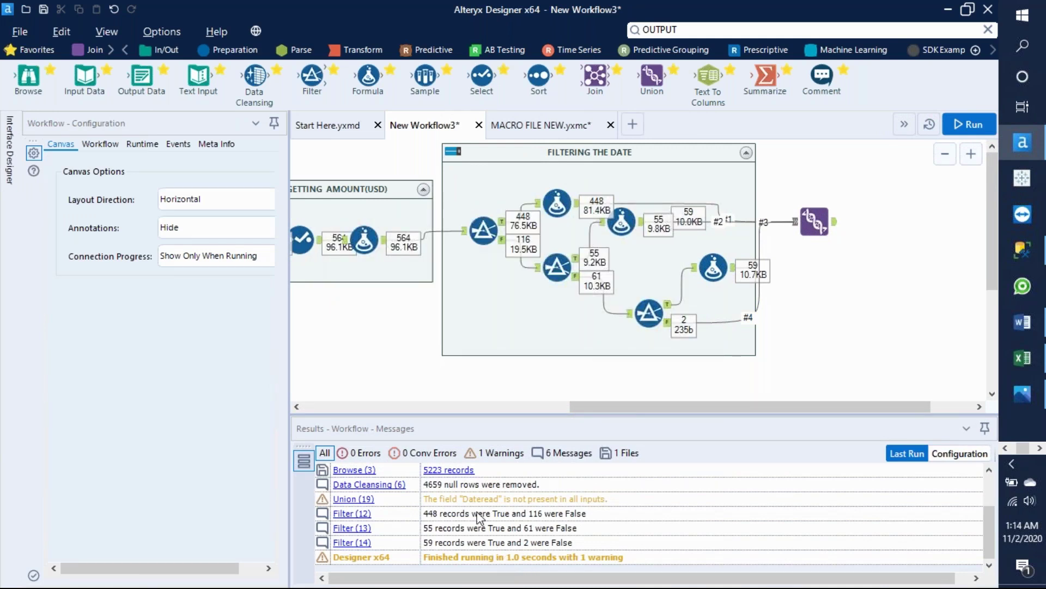
click(497, 454)
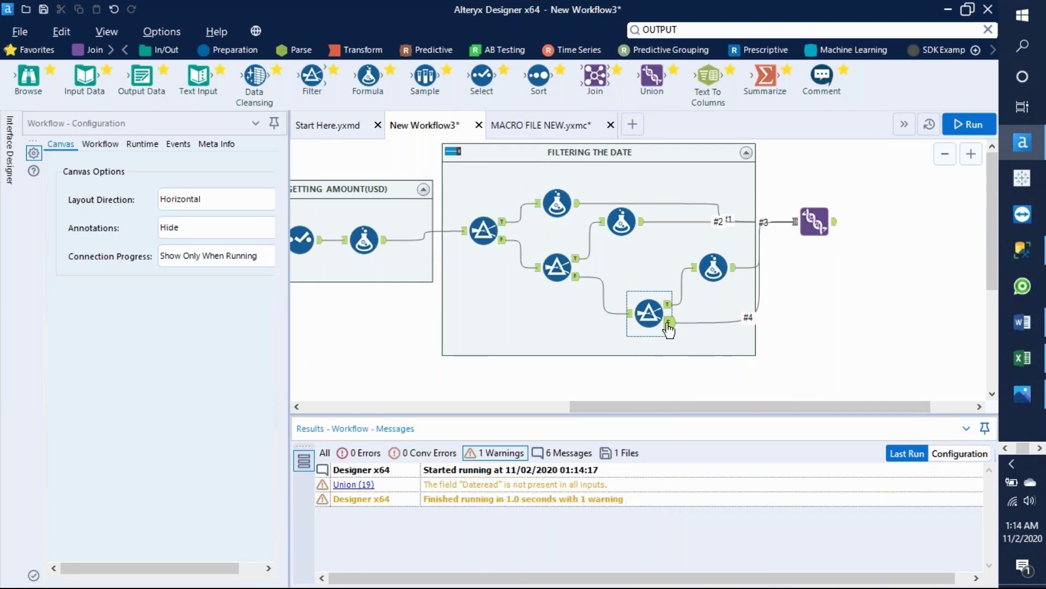
mouse_move(670, 328)
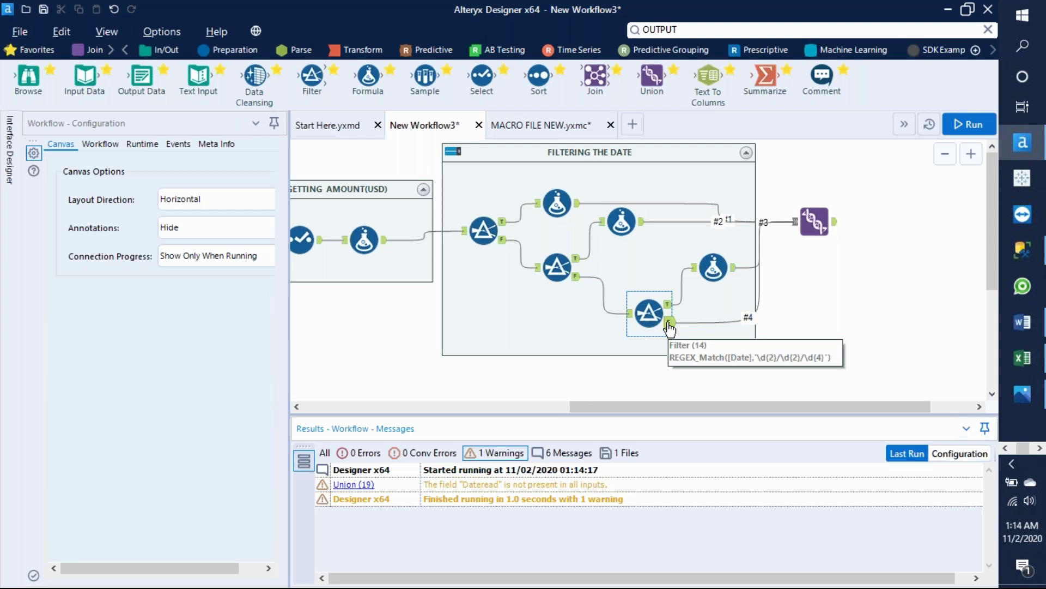
Inspect the Union tool's output, including the Amount(USD) and Dateread columns
drag(742, 401, 821, 404)
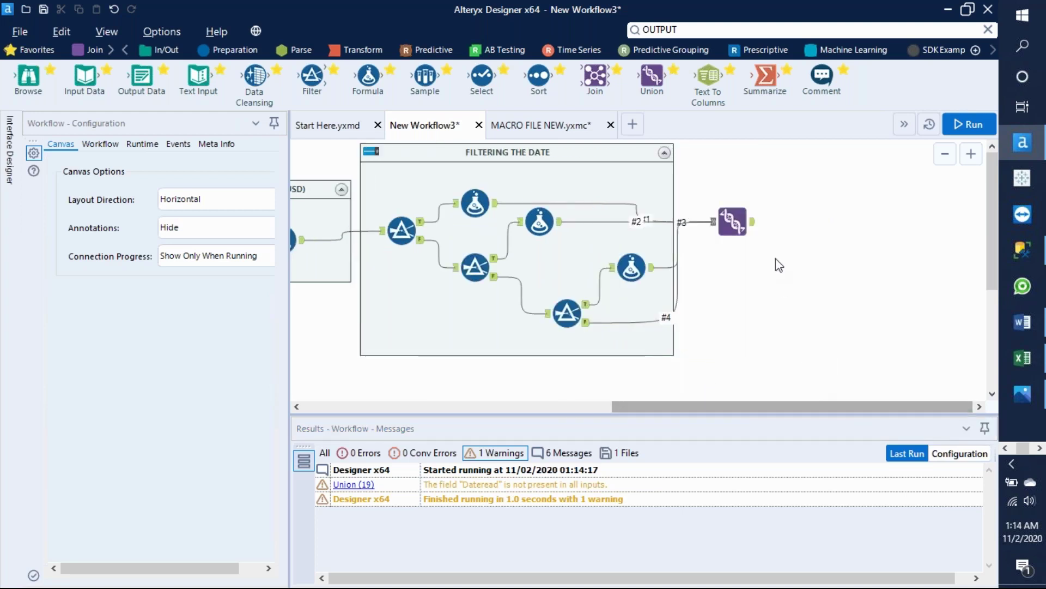
click(748, 229)
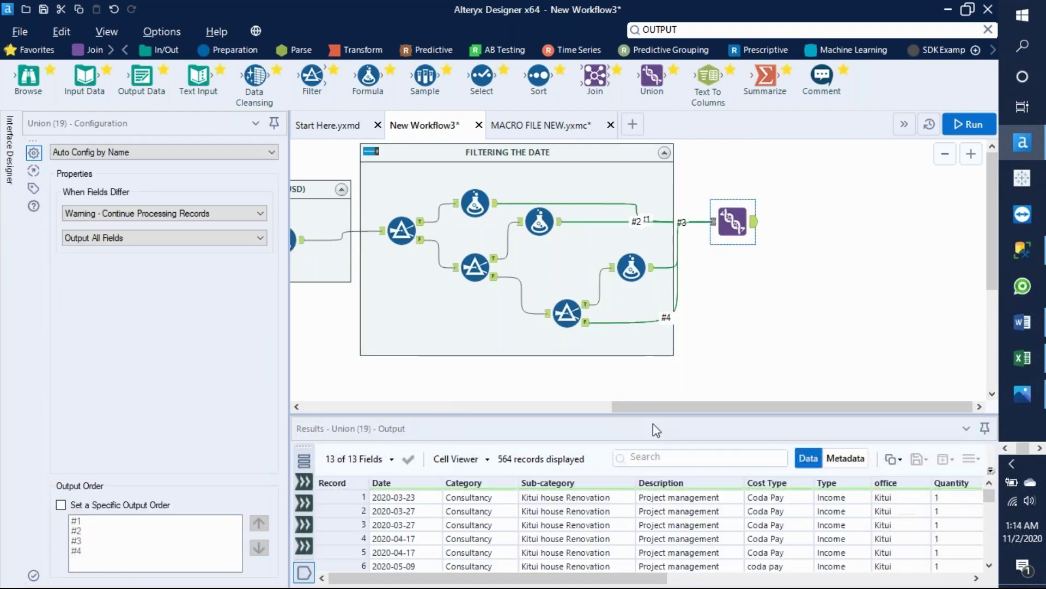
drag(650, 417, 617, 265)
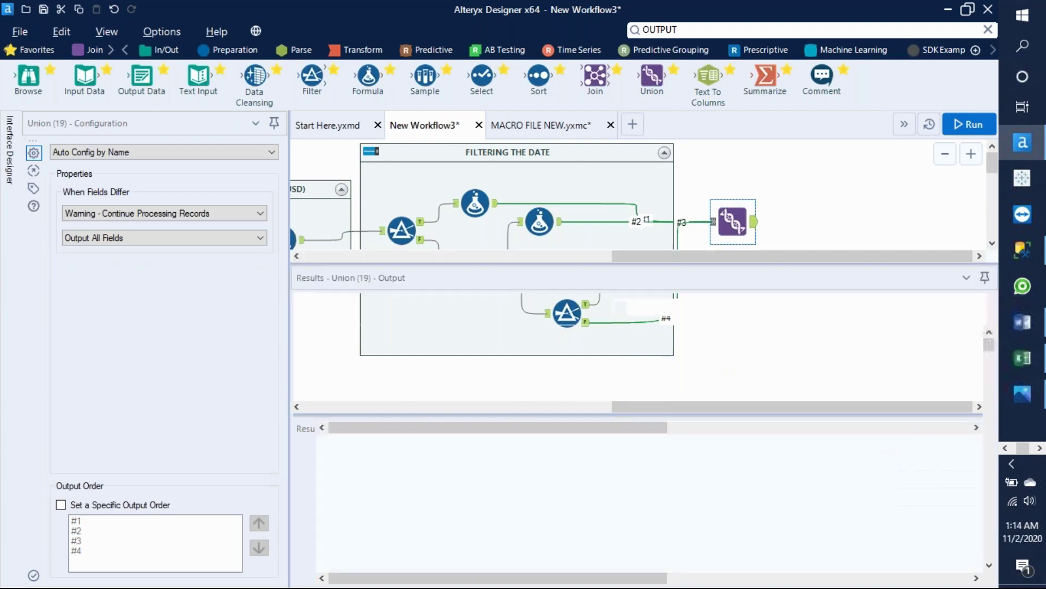
drag(588, 579, 890, 579)
mouse_move(989, 341)
mouse_down()
mouse_move(992, 564)
mouse_move(977, 329)
mouse_up()
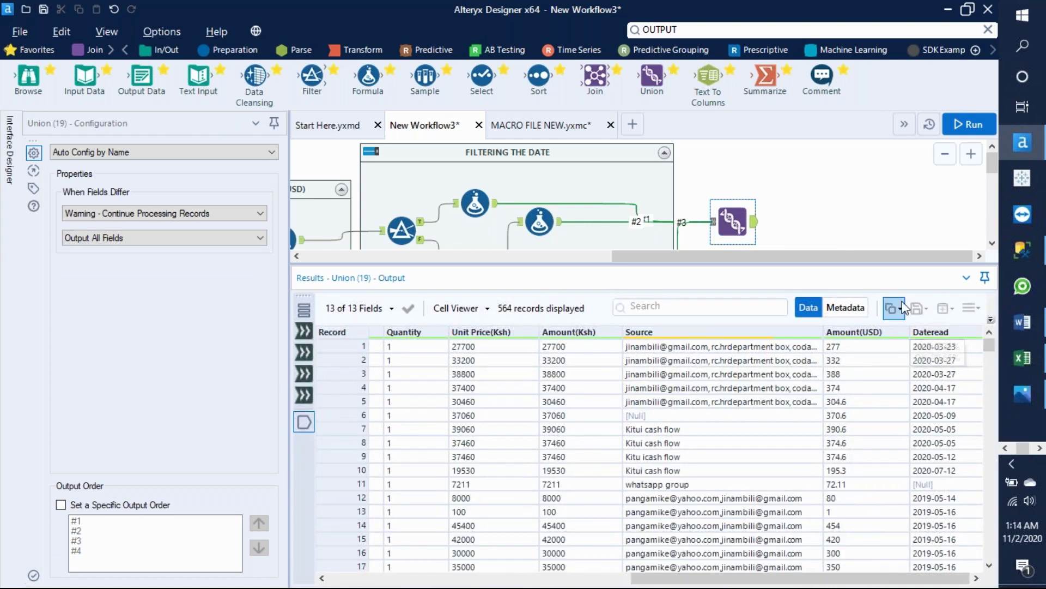
drag(824, 267, 806, 424)
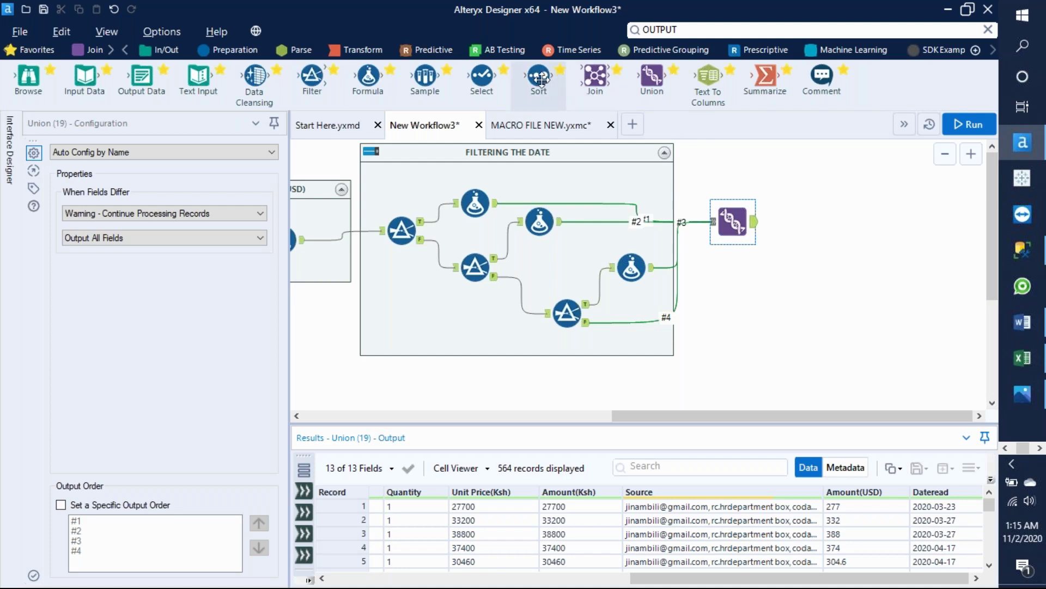
Add a Sort tool after the Union and sort by Dateread in ascending order
drag(541, 79, 816, 221)
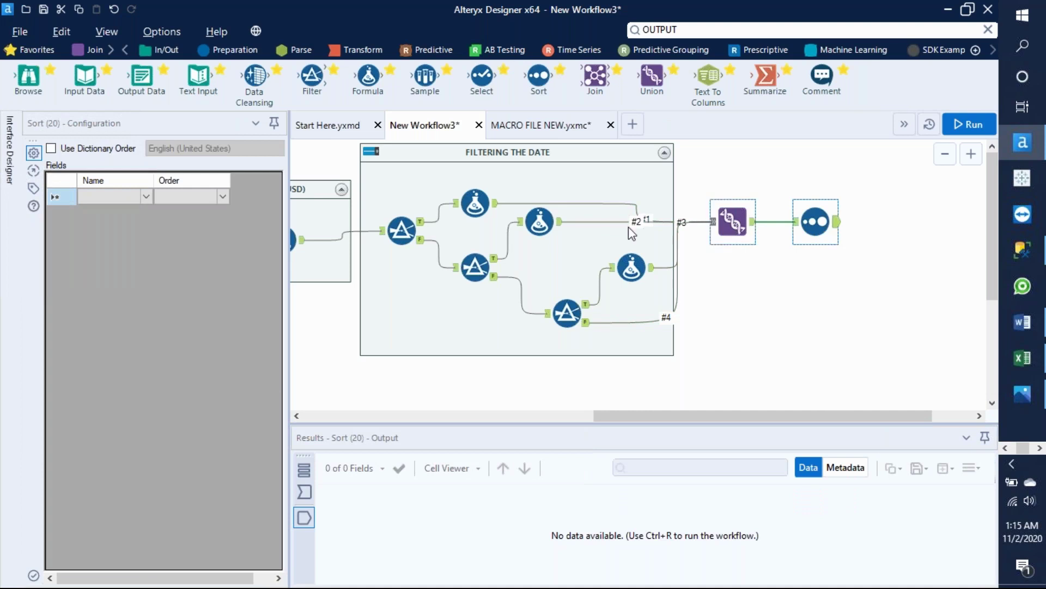
click(147, 196)
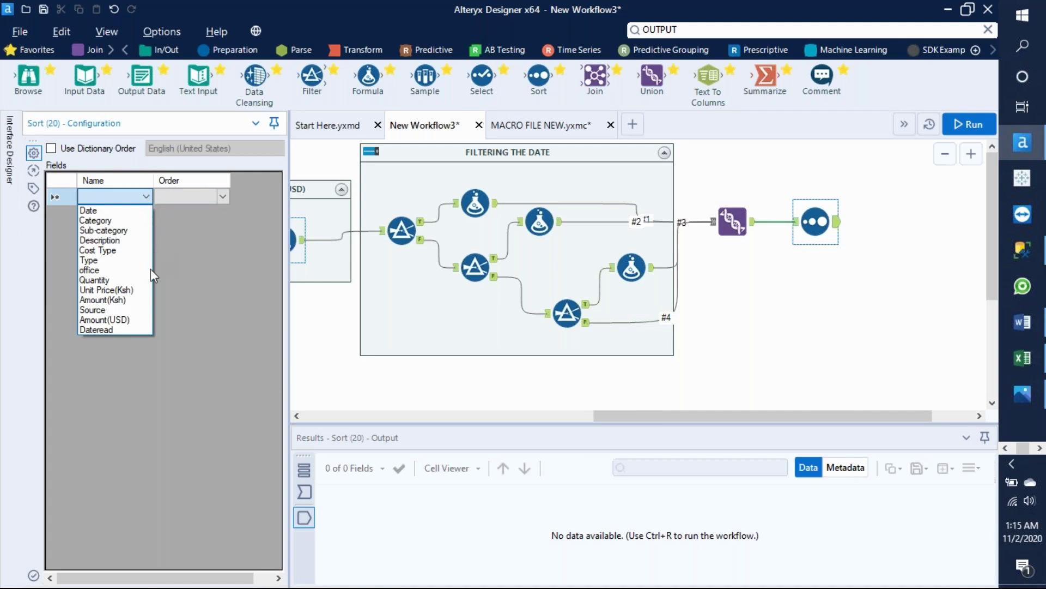
click(97, 329)
click(221, 198)
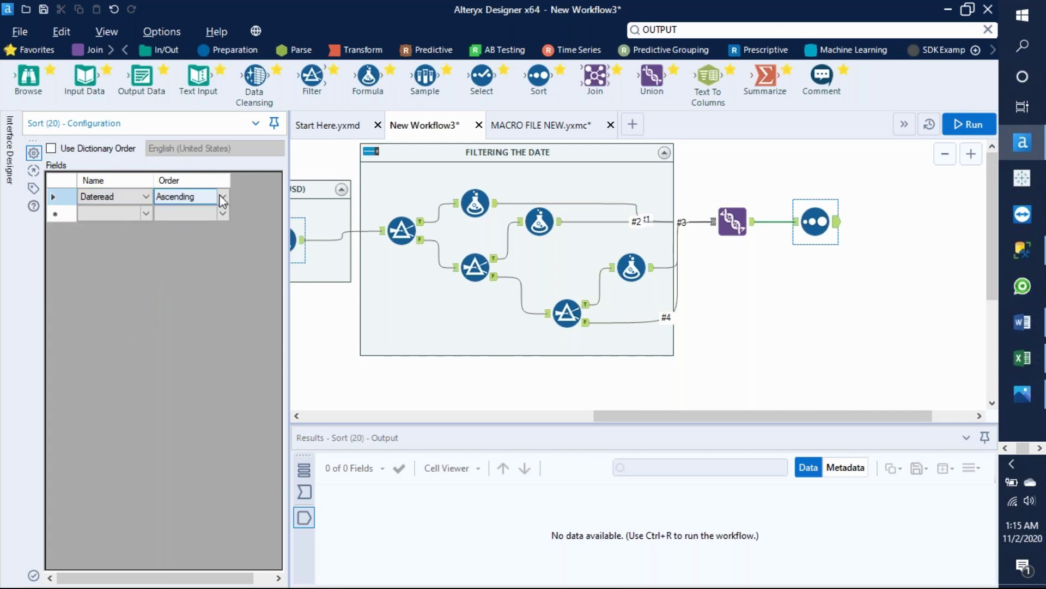
click(222, 198)
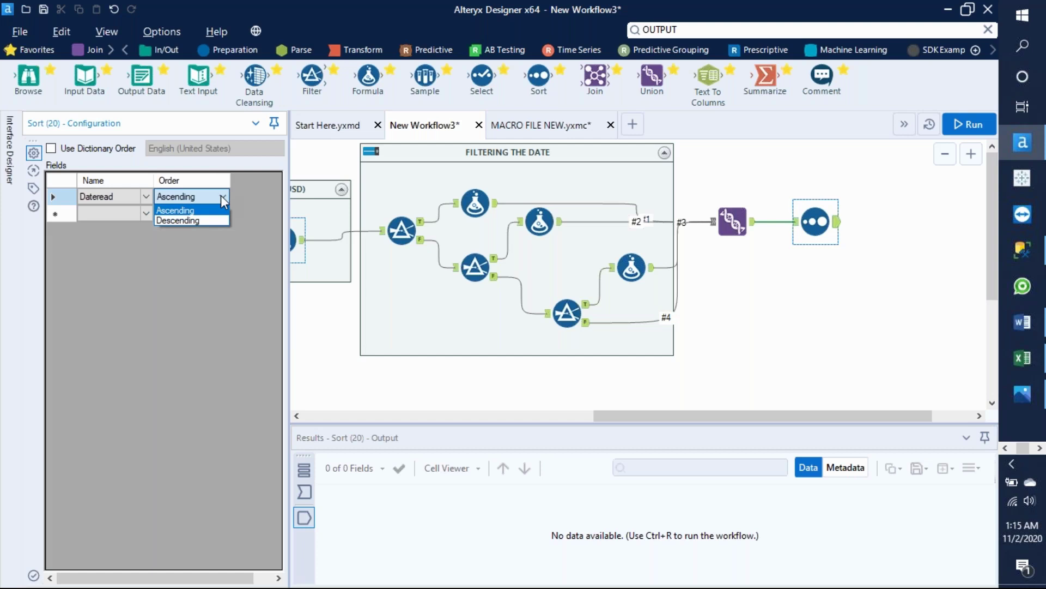
click(221, 196)
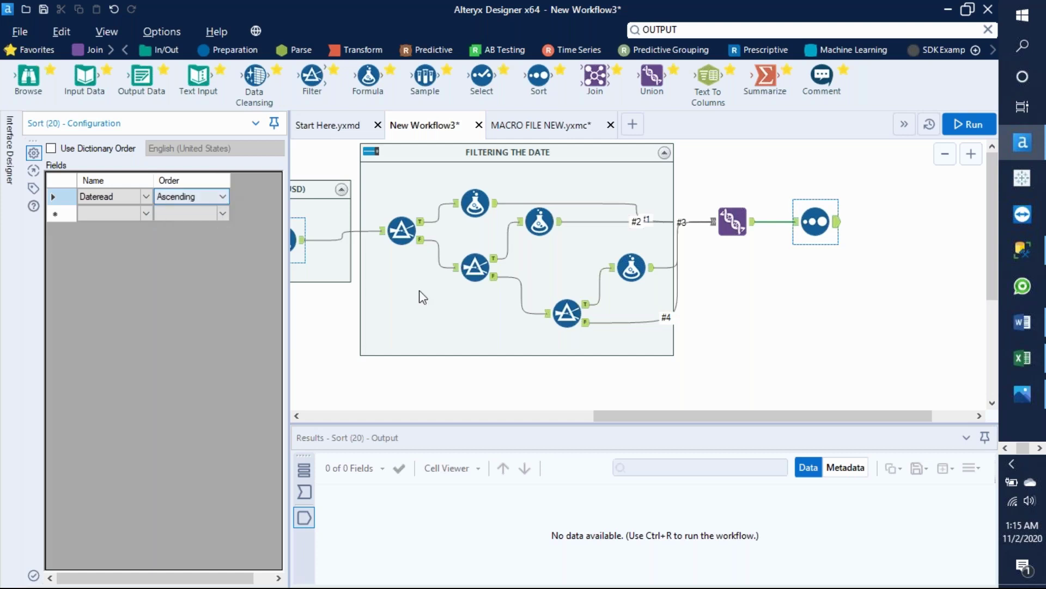
mouse_move(1019, 395)
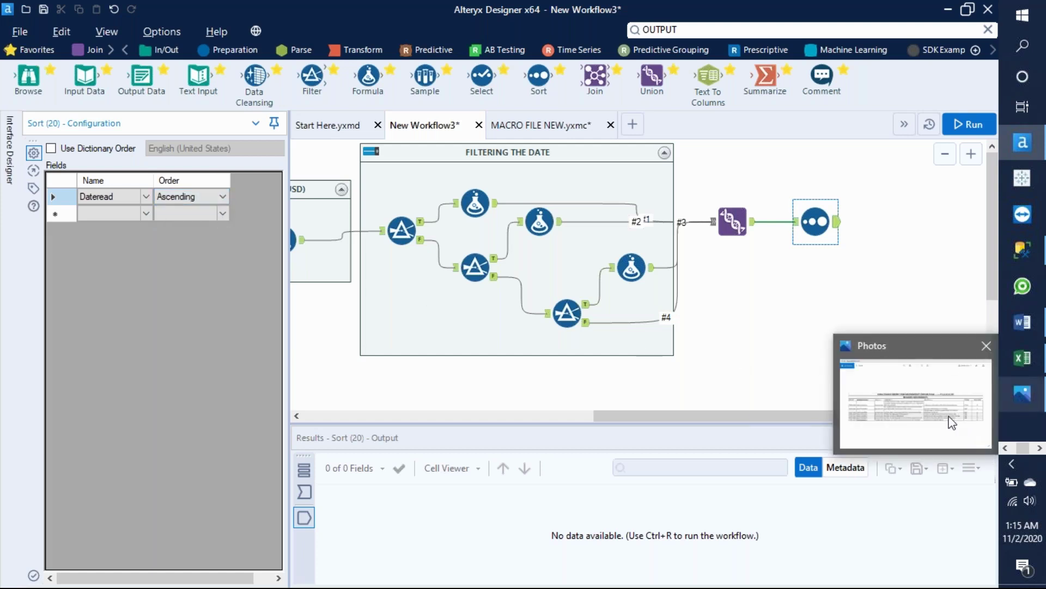
mouse_move(951, 423)
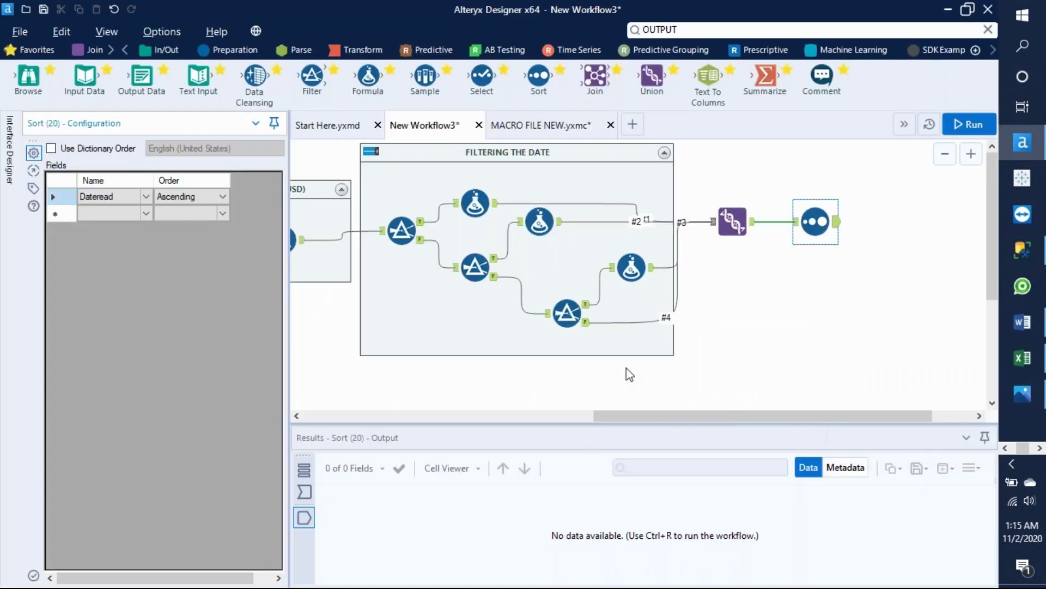
Run the workflow and check the Dateread order in the Sort output from the first record to the last
click(961, 119)
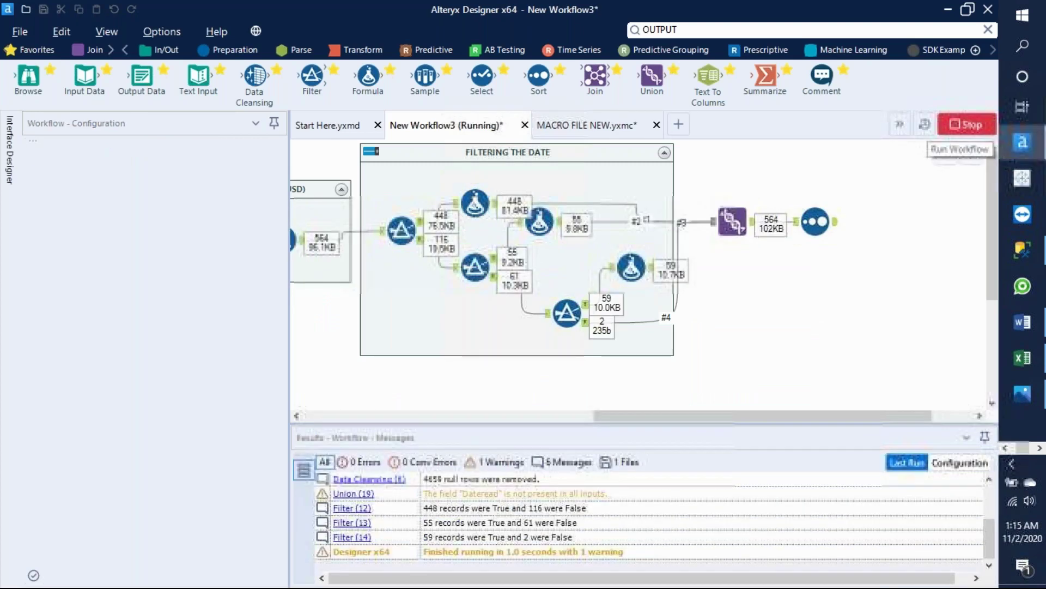
click(653, 362)
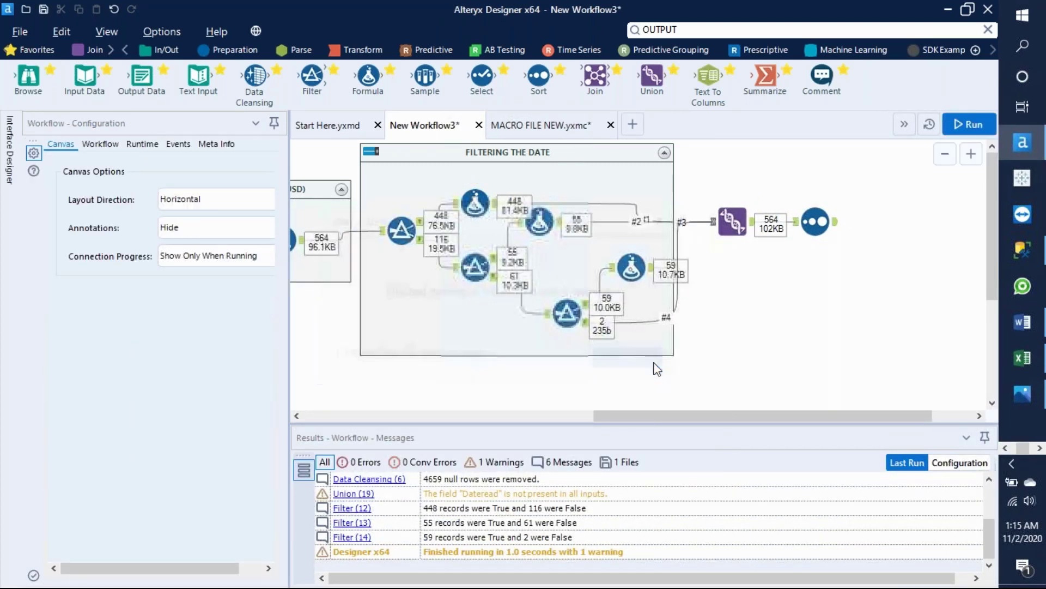
click(836, 224)
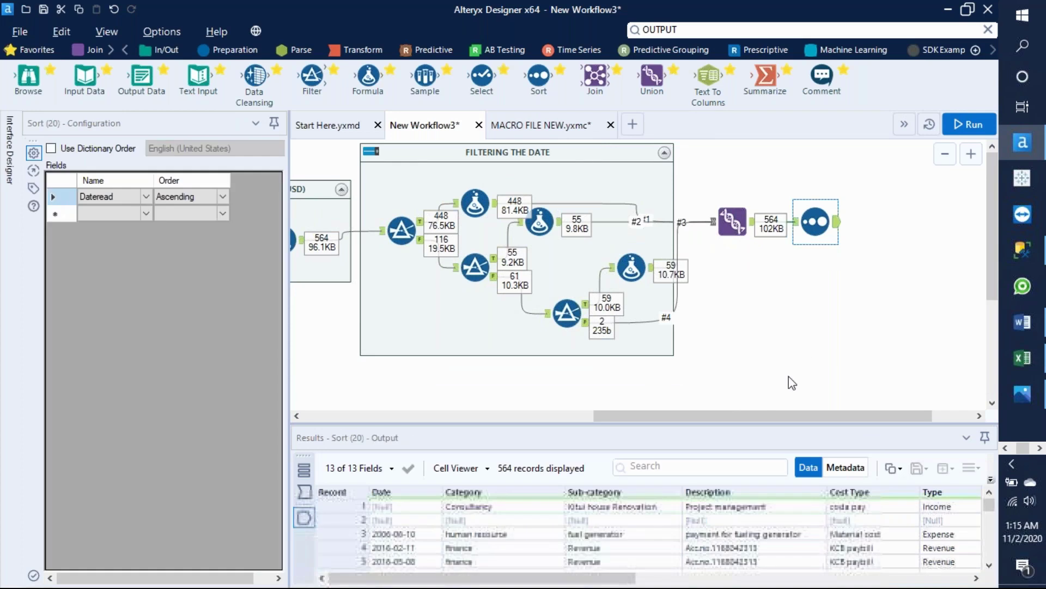
drag(730, 424, 700, 287)
drag(546, 577, 933, 582)
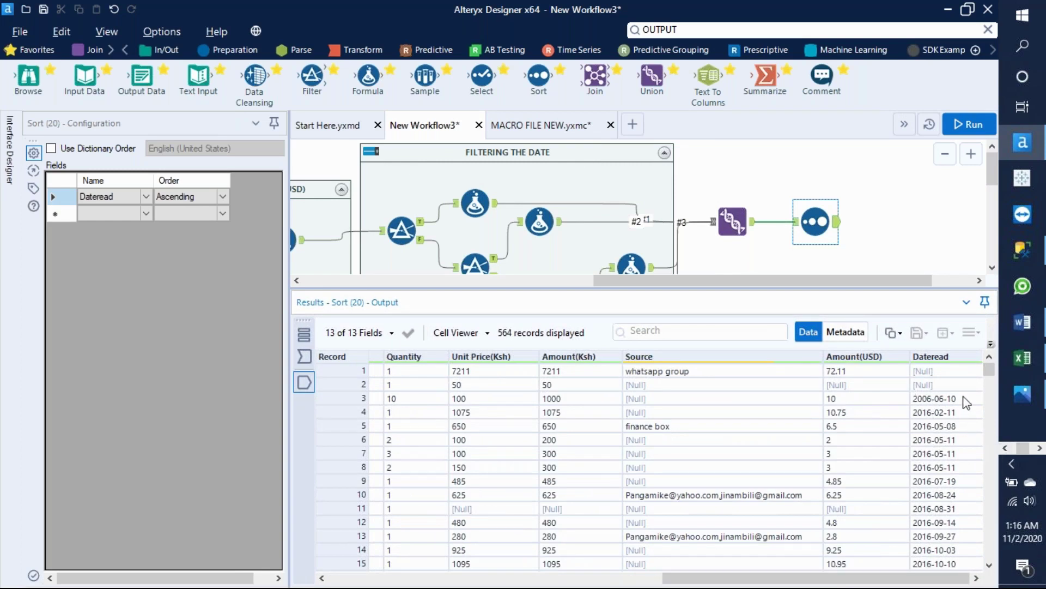
drag(989, 371, 985, 575)
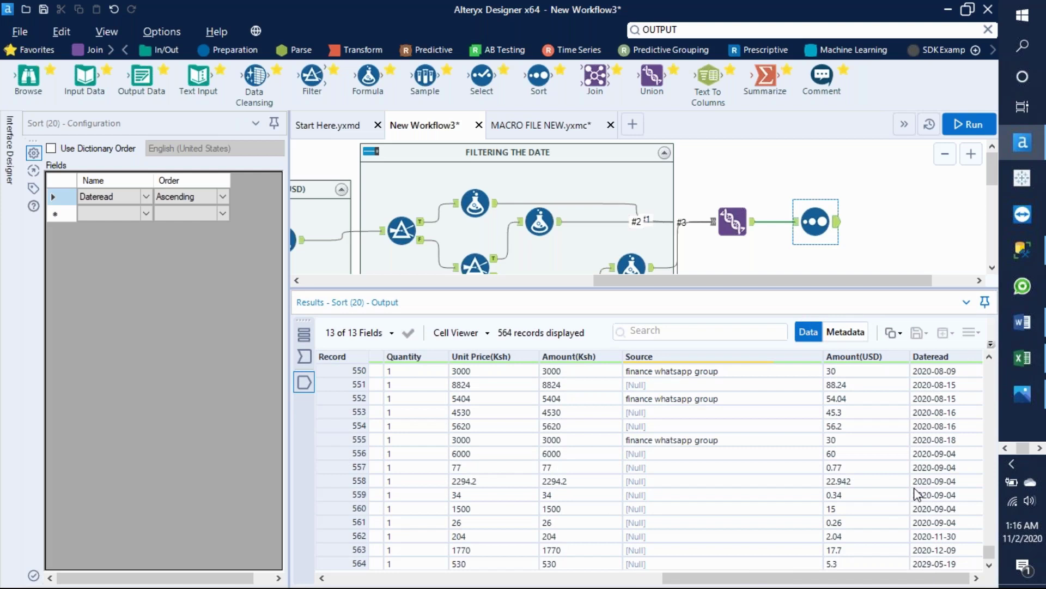
drag(992, 548, 983, 362)
drag(837, 297, 760, 369)
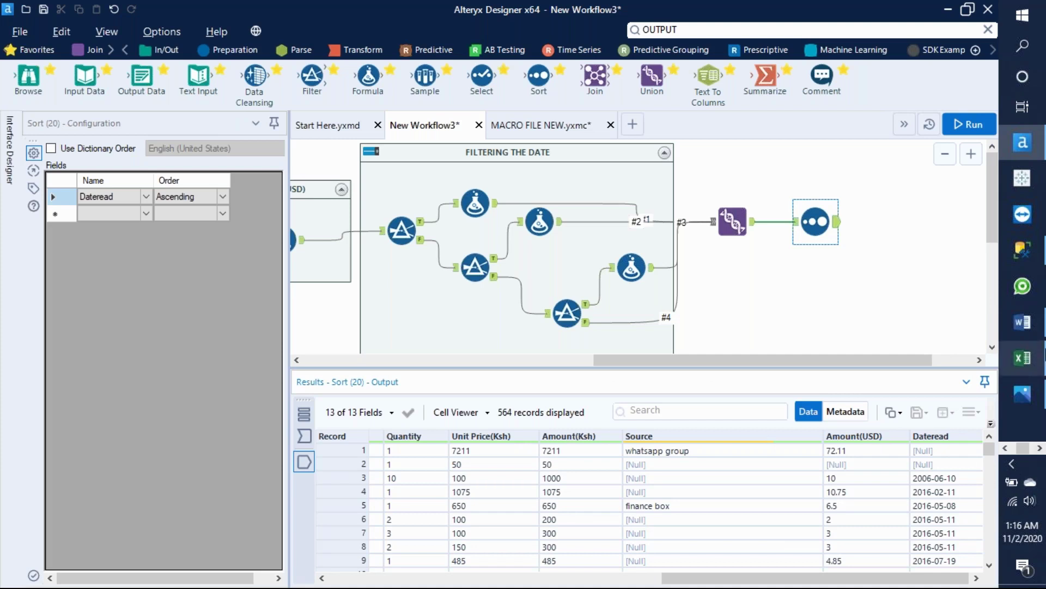
Switch to Photos to review the business requirements in REQUIREMENTS.PNG, and return to the Alteryx workflow
mouse_move(1023, 393)
click(970, 401)
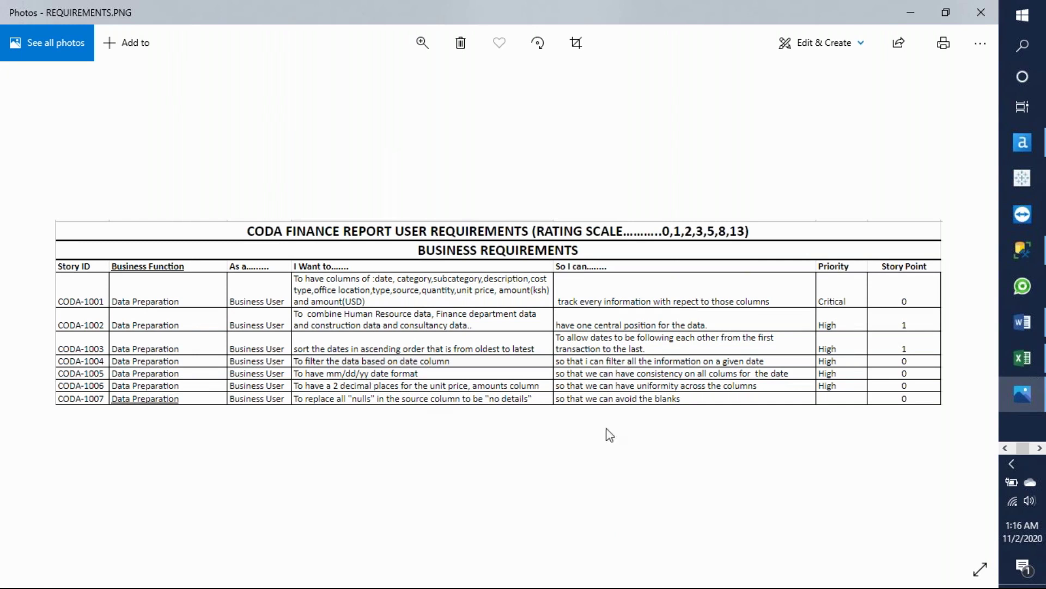
mouse_move(1034, 152)
click(963, 171)
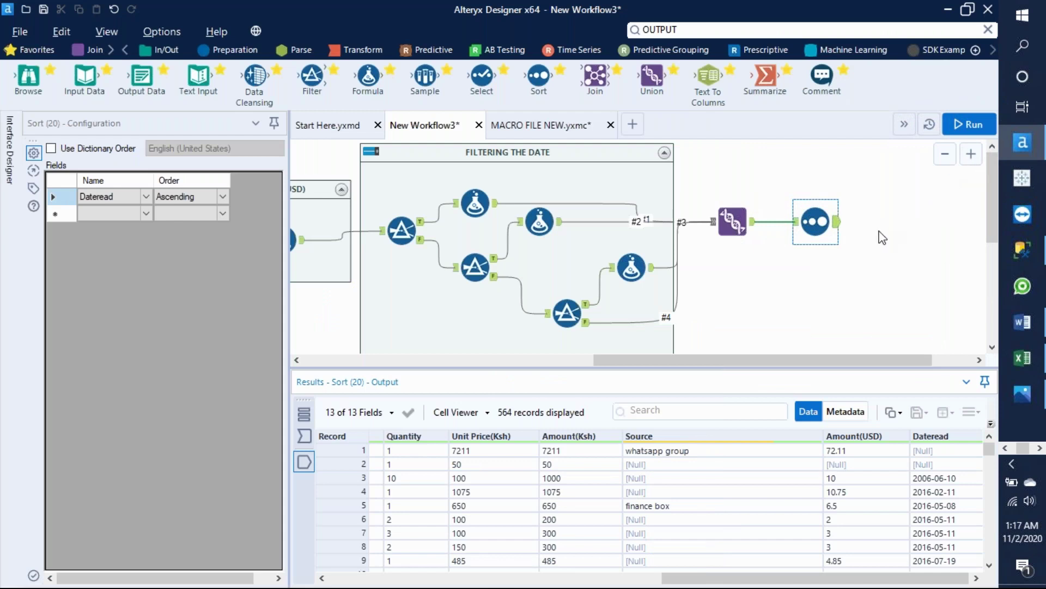
Add a DateTime tool after the Sort tool and widen its configuration area
click(687, 30)
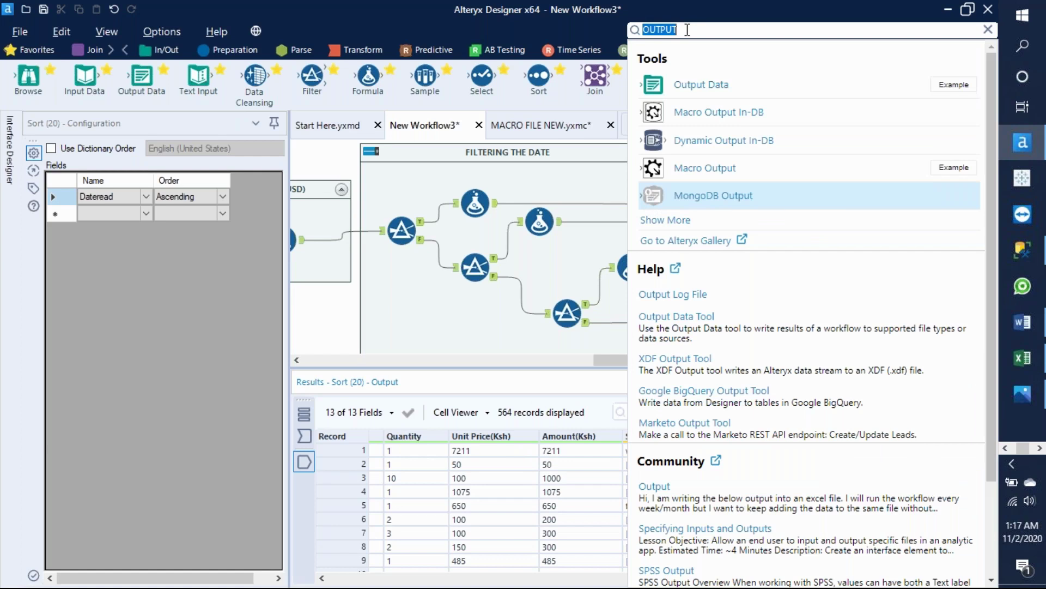
click(296, 50)
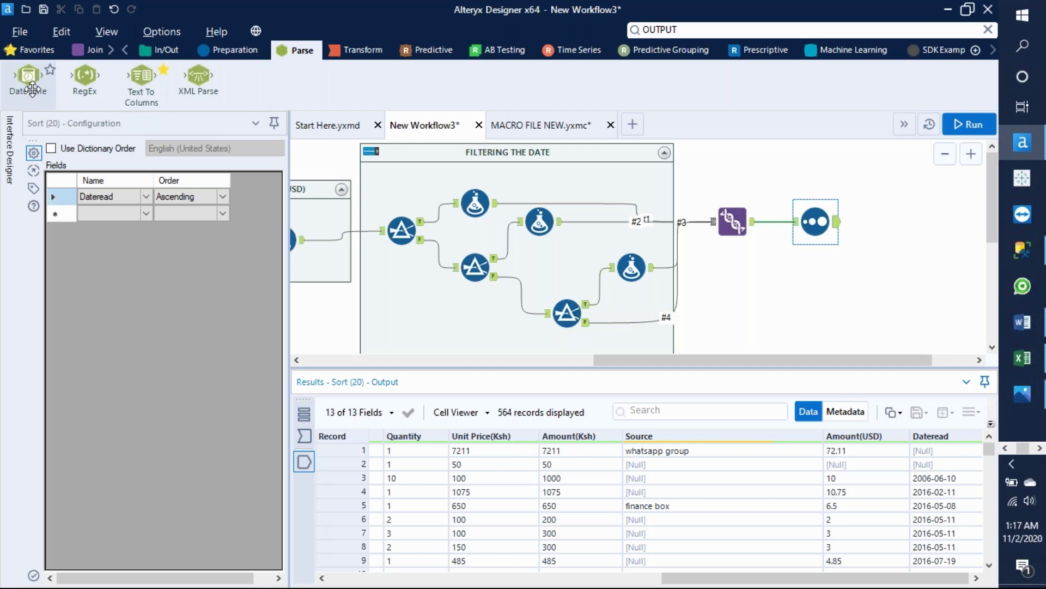
mouse_move(29, 79)
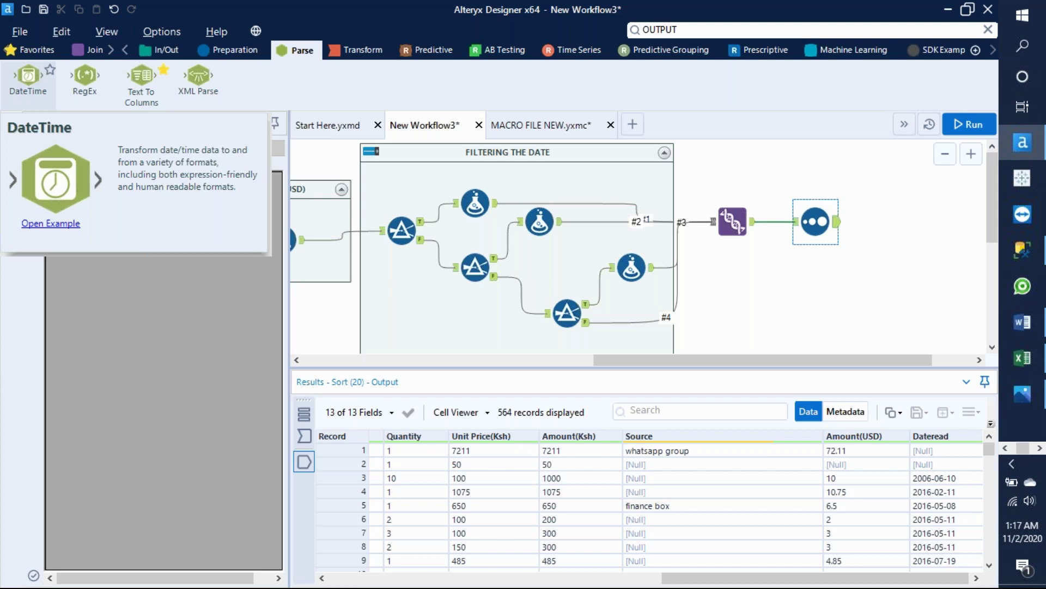
drag(28, 77, 890, 221)
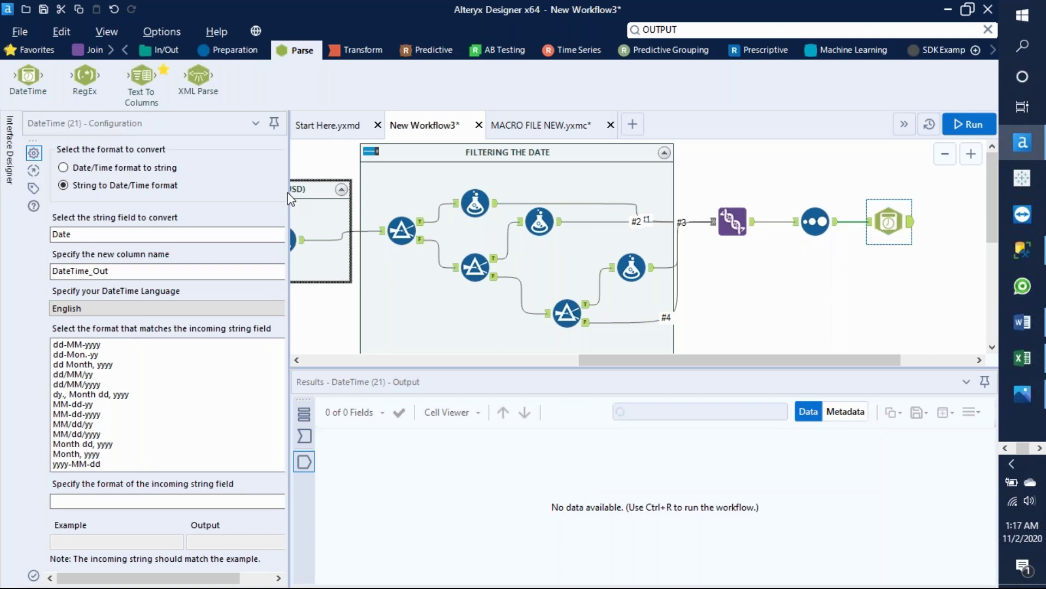
drag(289, 196, 314, 198)
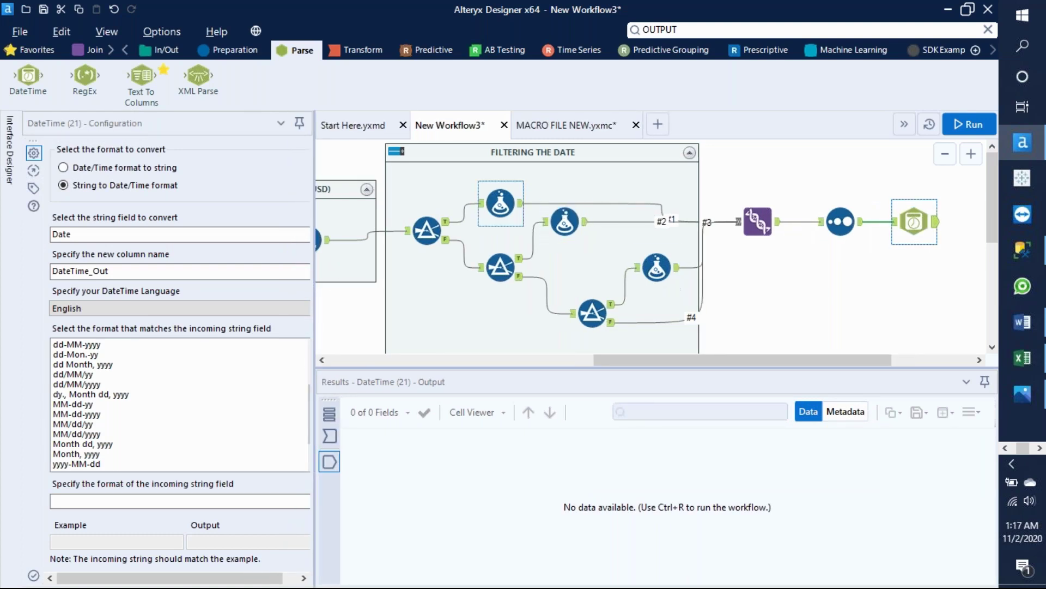
After checking the first branch's DateTimeParse formula, set the DateTime tool to convert the Dateread field from date/time format to string
click(493, 202)
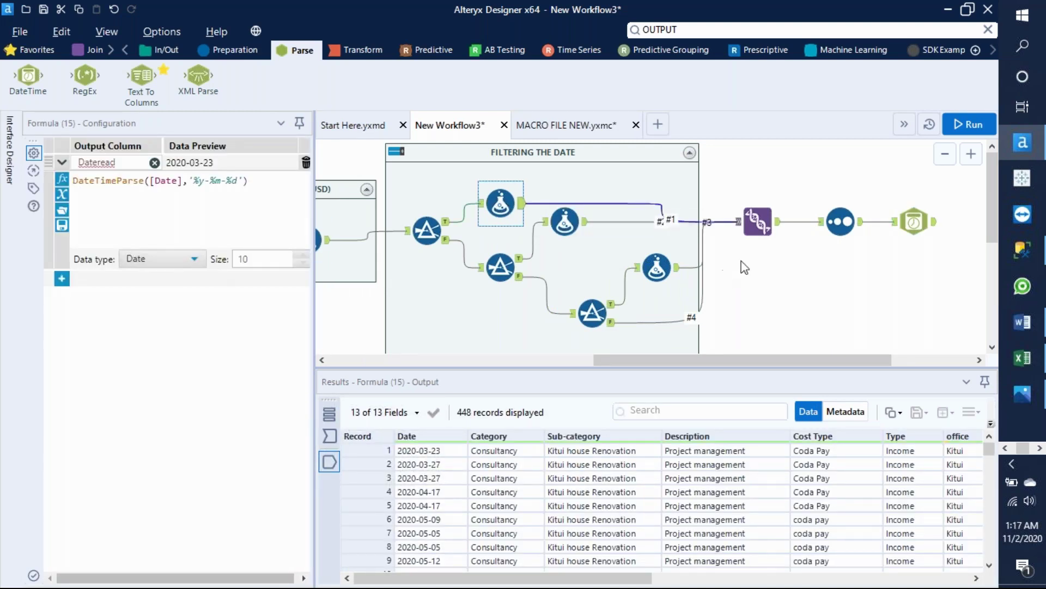
click(914, 222)
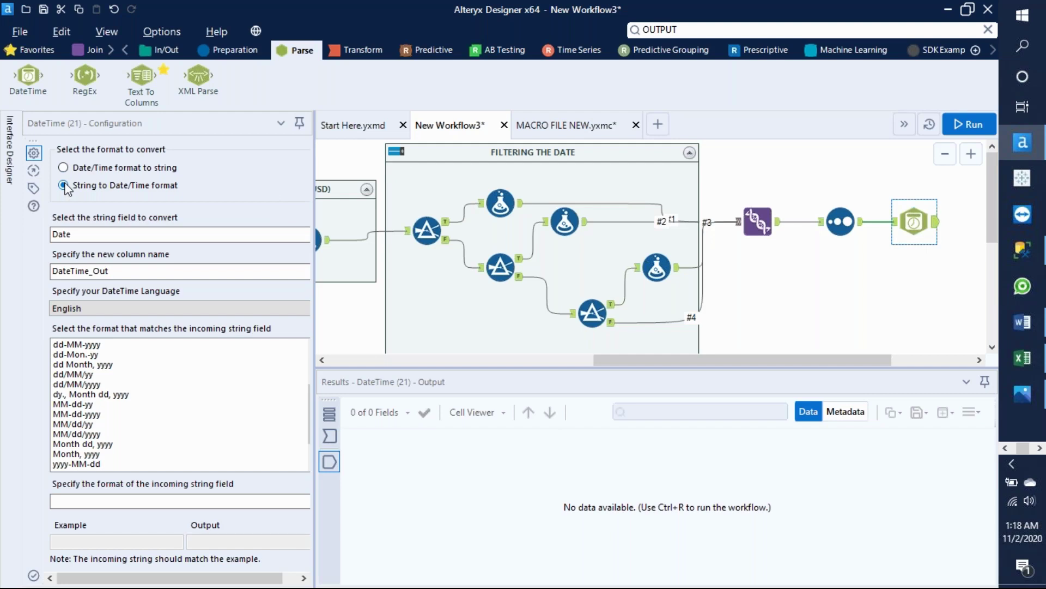
click(64, 169)
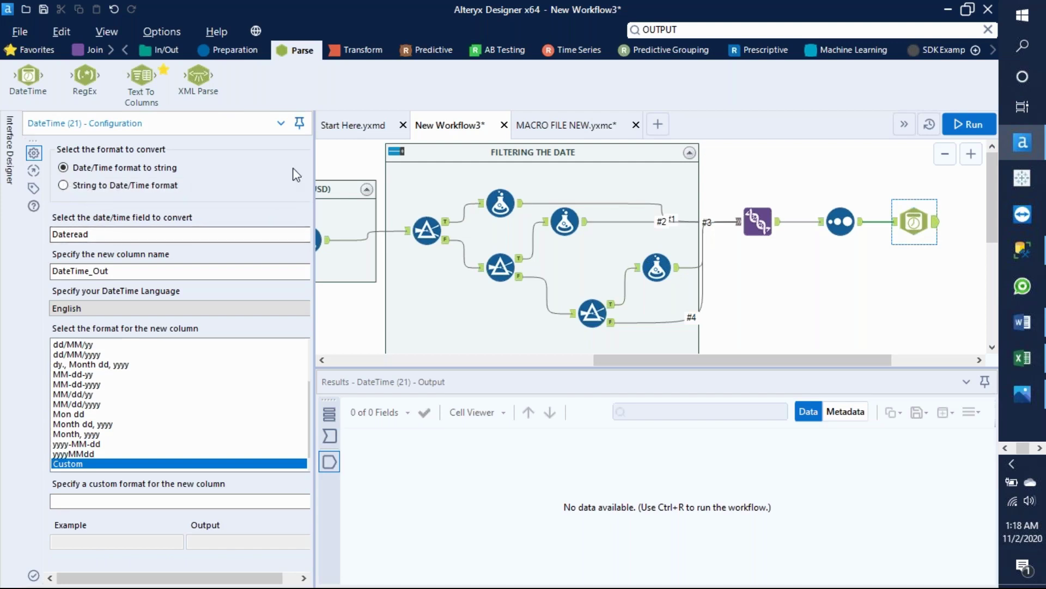
drag(316, 164, 335, 163)
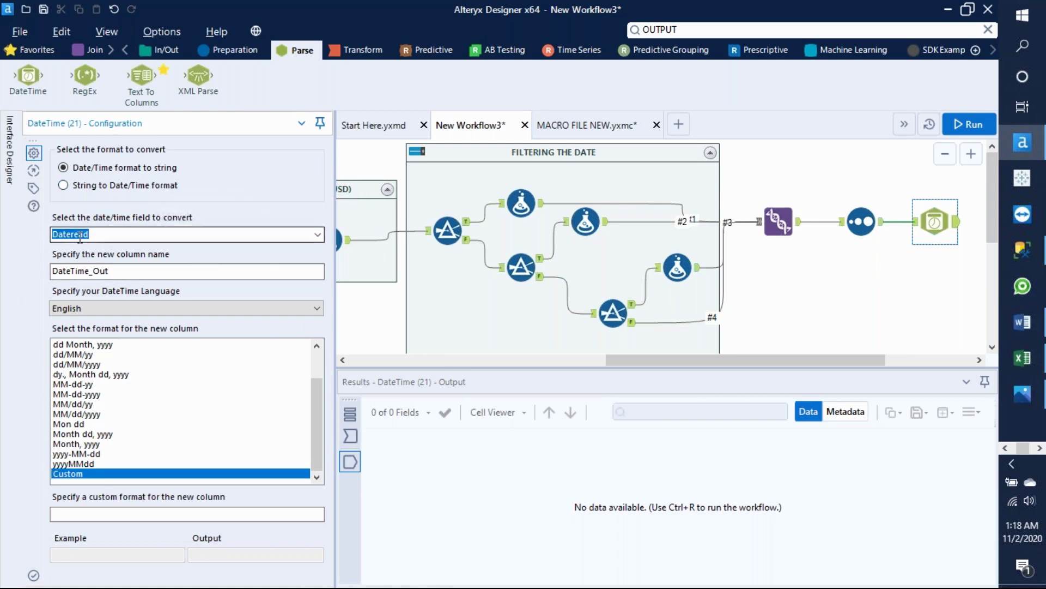
click(317, 235)
click(316, 235)
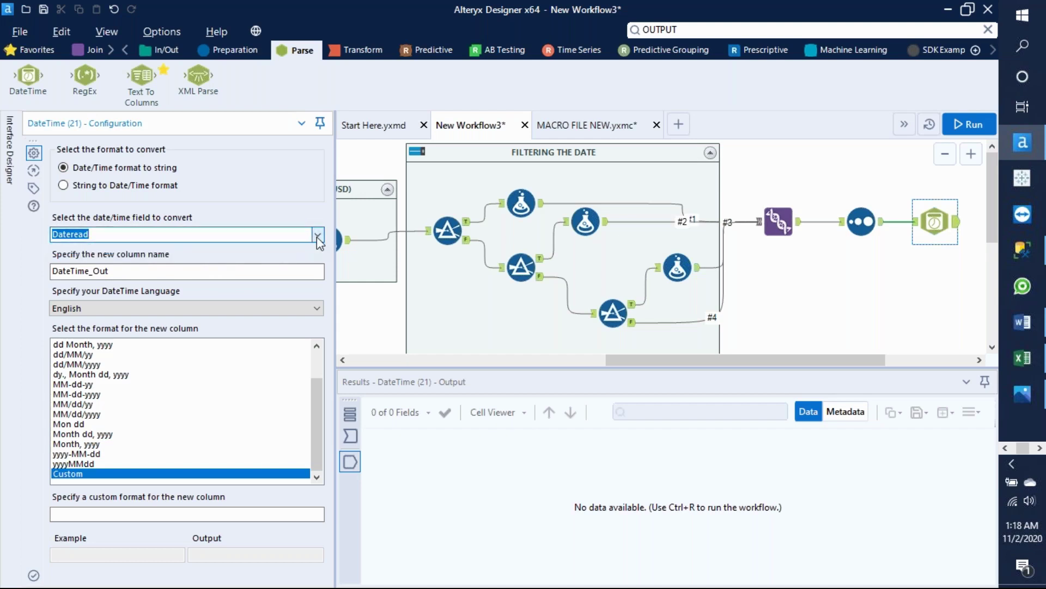
Name the DateTime tool's new output column "Date Formated"
click(110, 271)
key(BackSpace)
key(BackSpace)
key(BackSpace)
key(BackSpace)
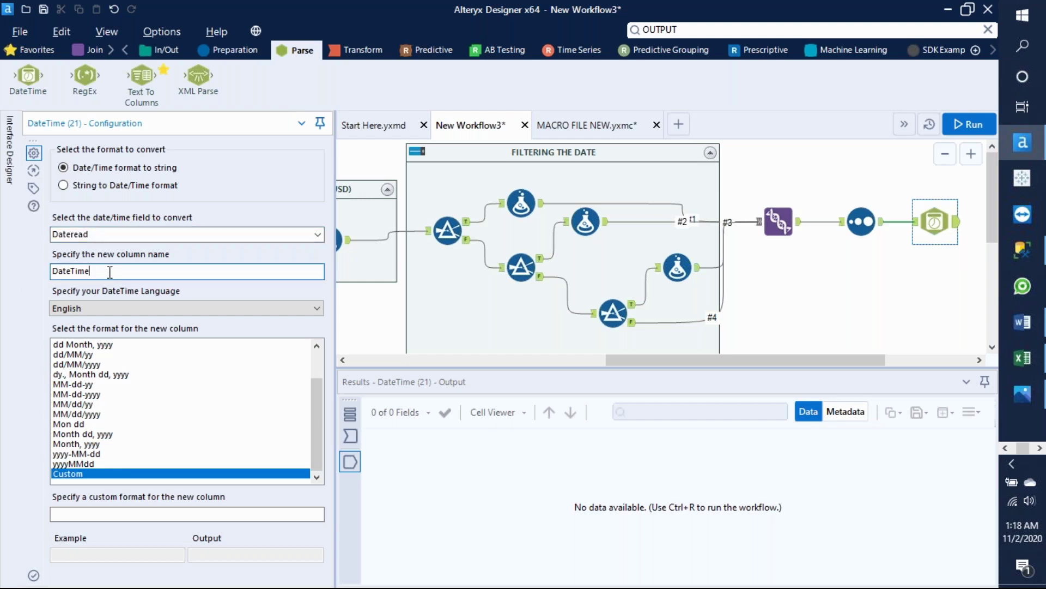
key(BackSpace)
key(BackSpace)
key(BackSpace)
key(BackSpace)
text(Formated)
Set the format of the DateTime tool's new column to MM/dd/yy
mouse_move(1016, 387)
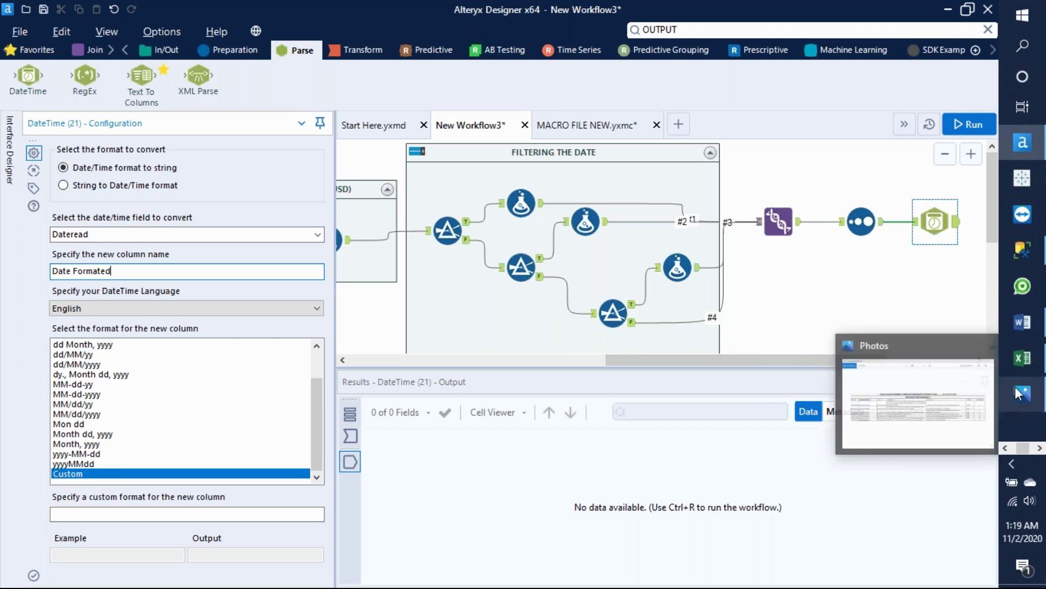
mouse_move(920, 398)
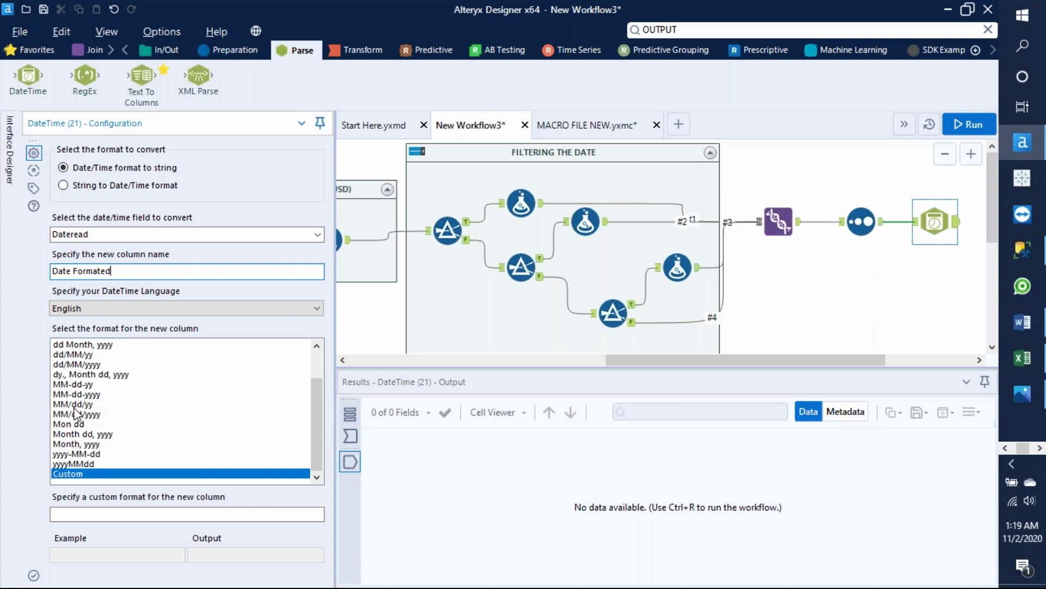
mouse_move(322, 444)
mouse_down()
mouse_move(315, 416)
mouse_move(311, 438)
mouse_move(312, 382)
mouse_move(314, 431)
mouse_move(312, 381)
mouse_move(303, 444)
mouse_move(321, 409)
mouse_move(321, 424)
mouse_up()
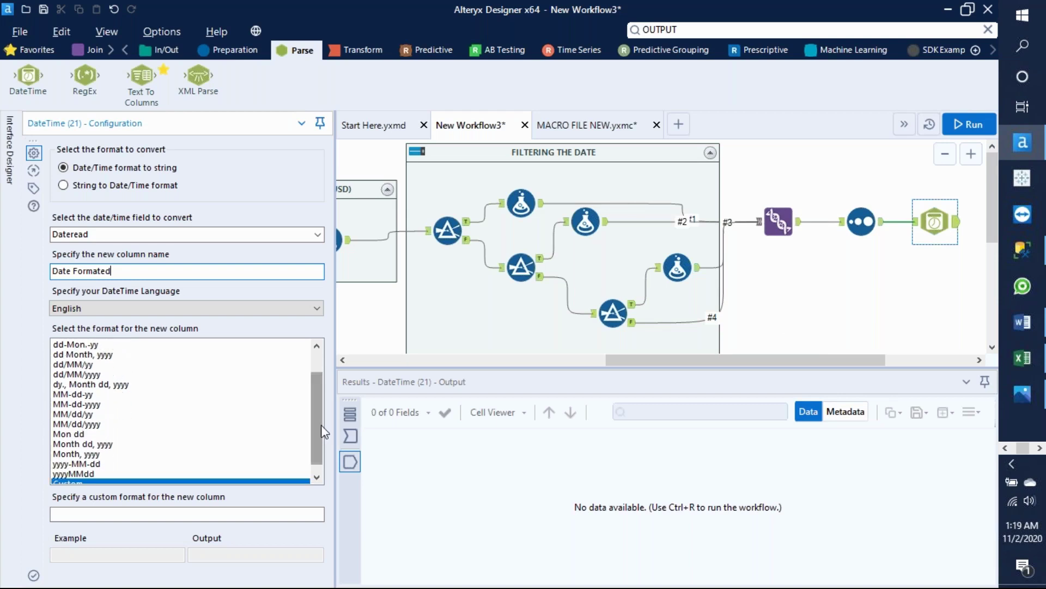
click(83, 415)
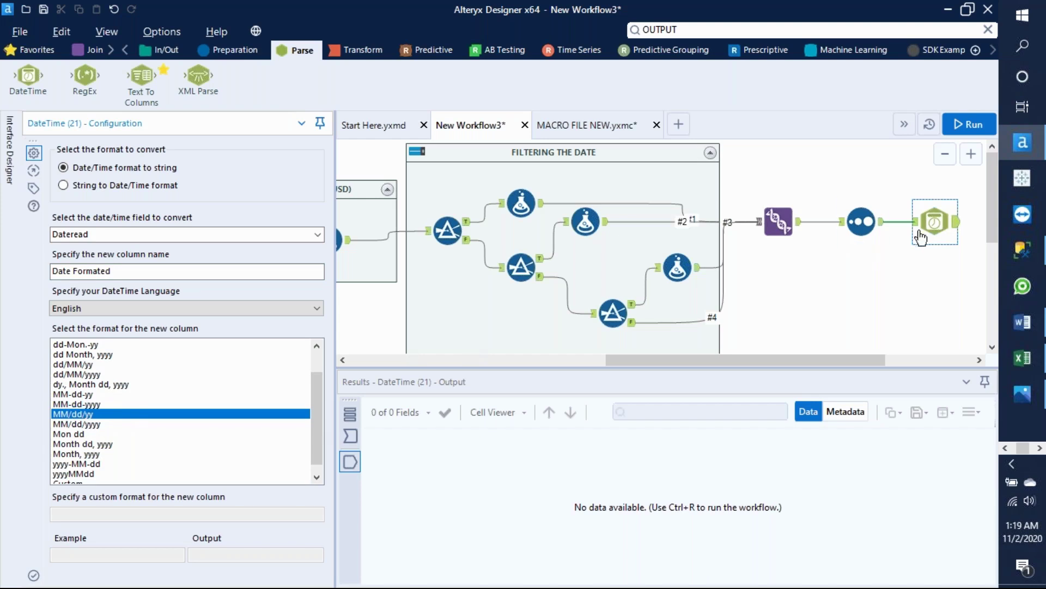
Run the workflow and compare the Dateread and Date Formated columns in the DateTime tool's output
click(973, 125)
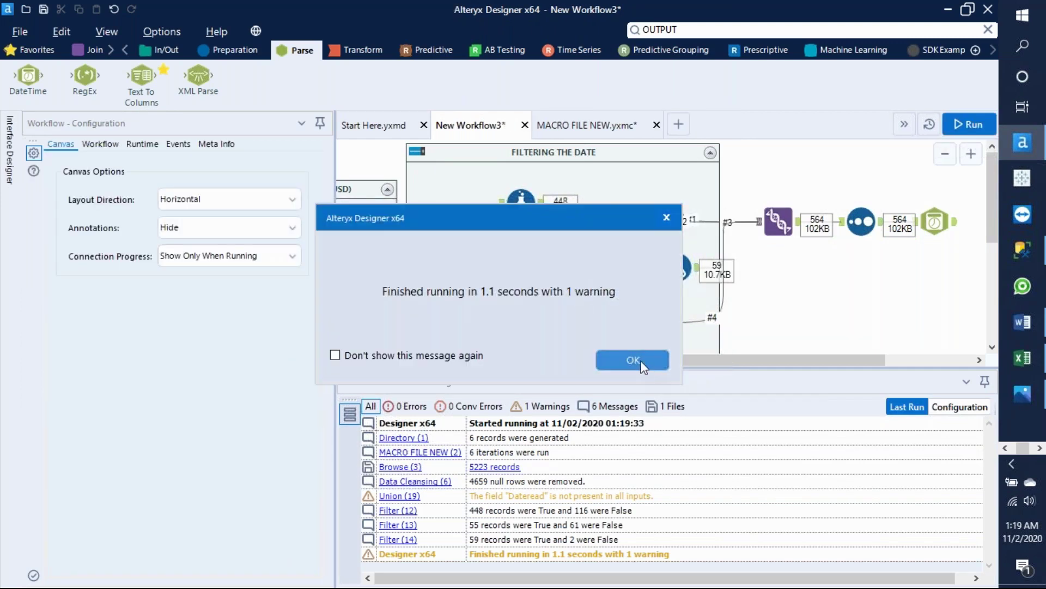
click(640, 361)
drag(666, 358, 744, 366)
click(774, 224)
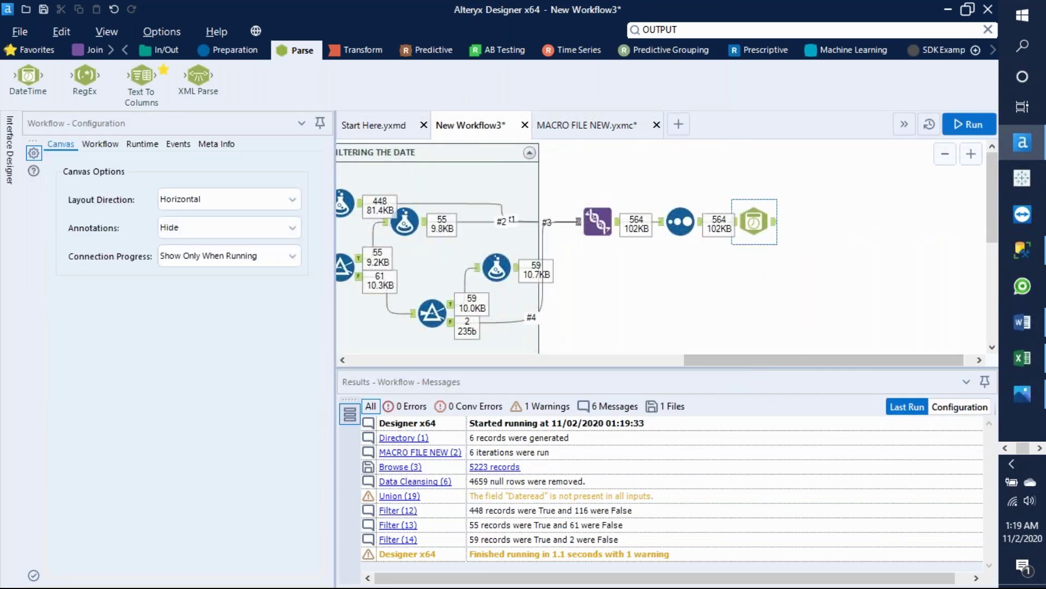
click(778, 223)
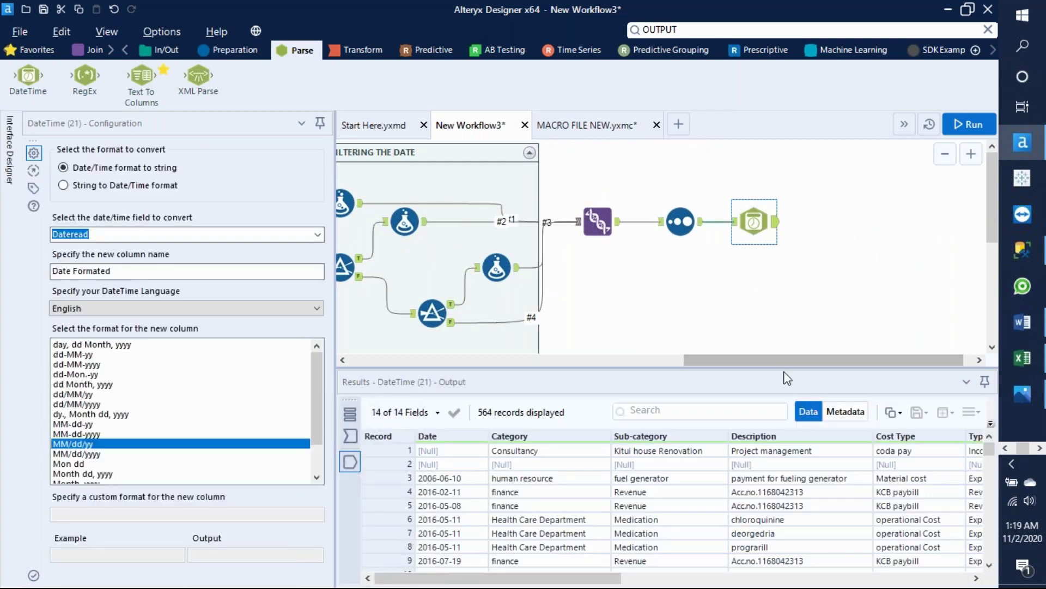
drag(782, 369, 729, 195)
mouse_move(606, 582)
mouse_down()
mouse_move(850, 582)
mouse_move(607, 582)
mouse_up()
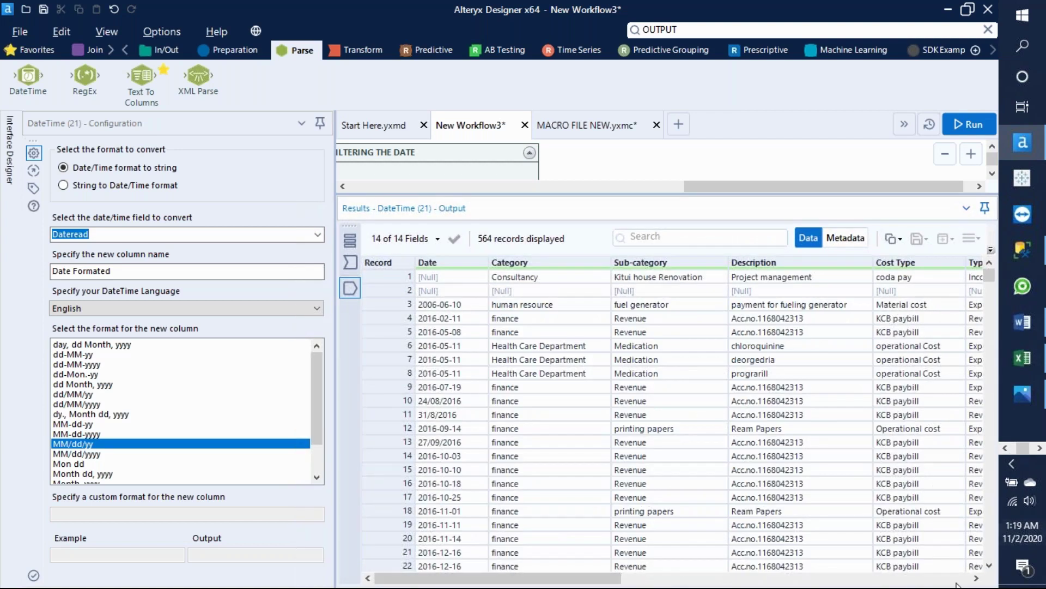
drag(606, 581, 891, 583)
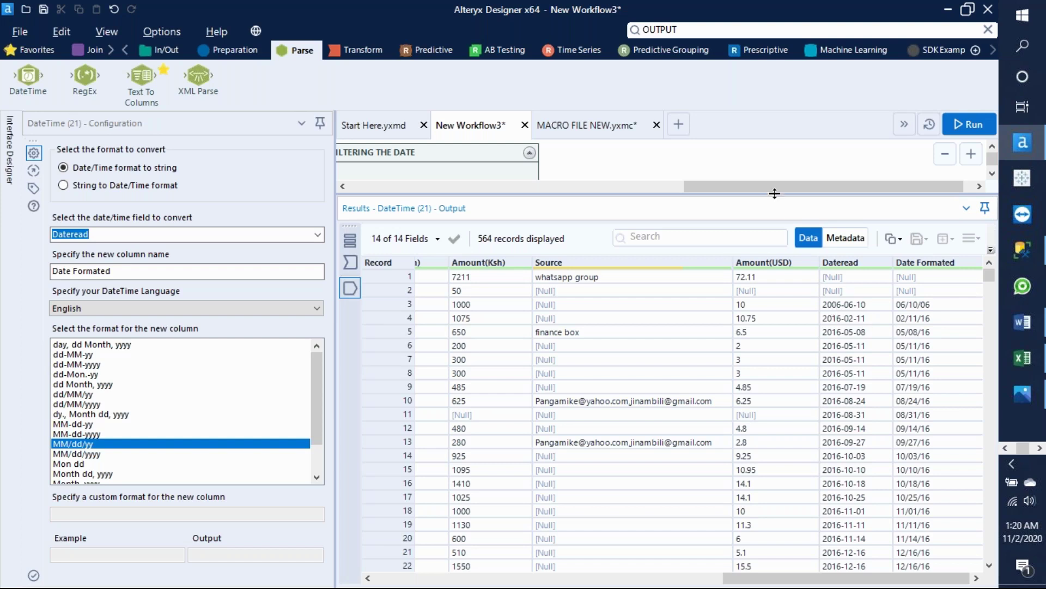
drag(774, 193, 784, 411)
Add a Select tool after the DateTime tool
mouse_move(1022, 394)
mouse_move(937, 398)
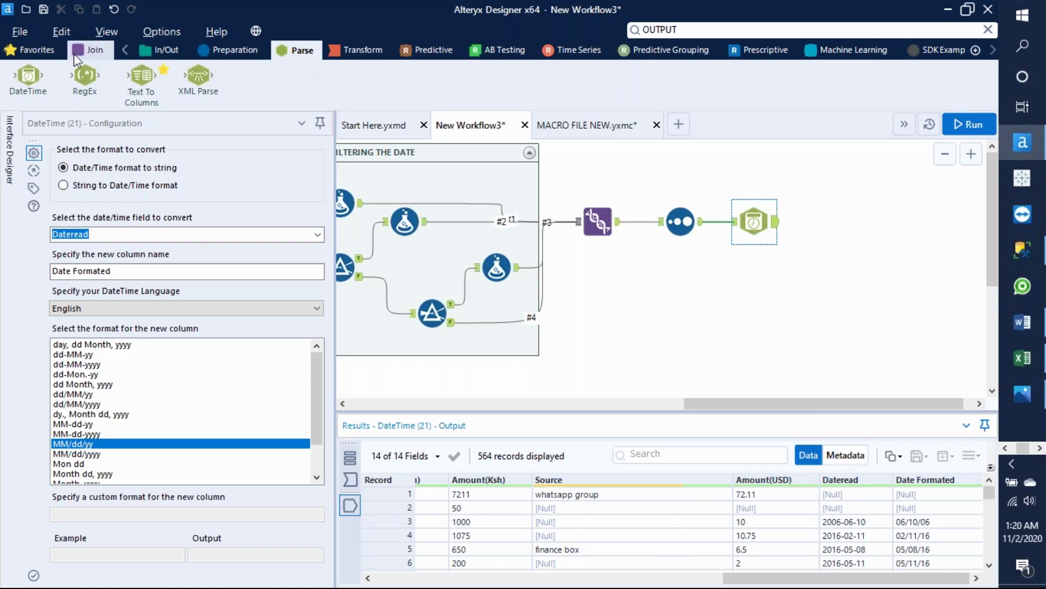
click(37, 54)
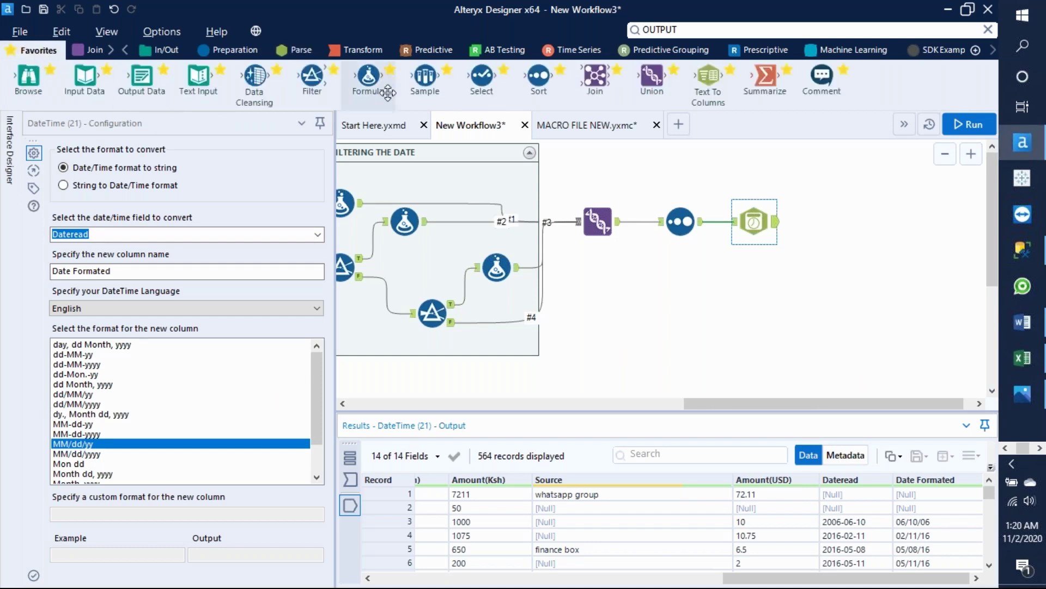
drag(481, 77, 819, 224)
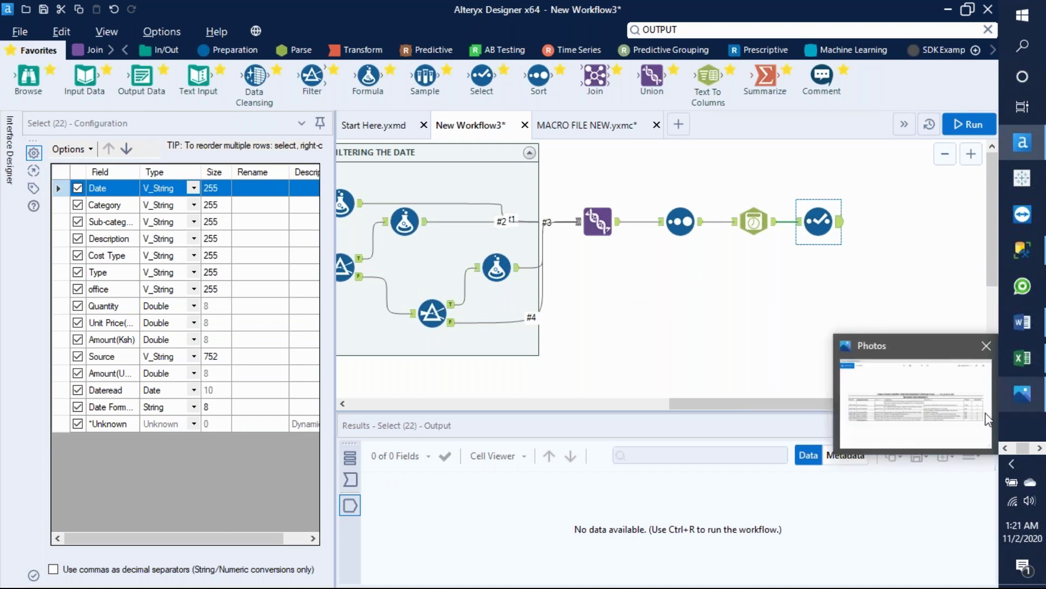
In the Select tool, change the Unit Price(Ksh) field to FixedDecimal with size 19.2
mouse_move(987, 419)
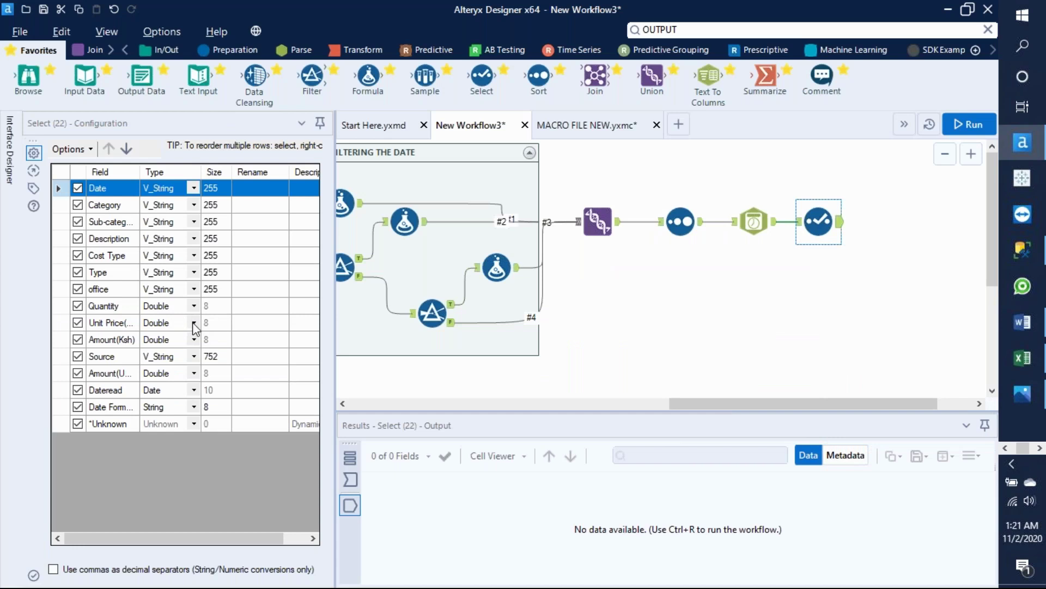
click(194, 323)
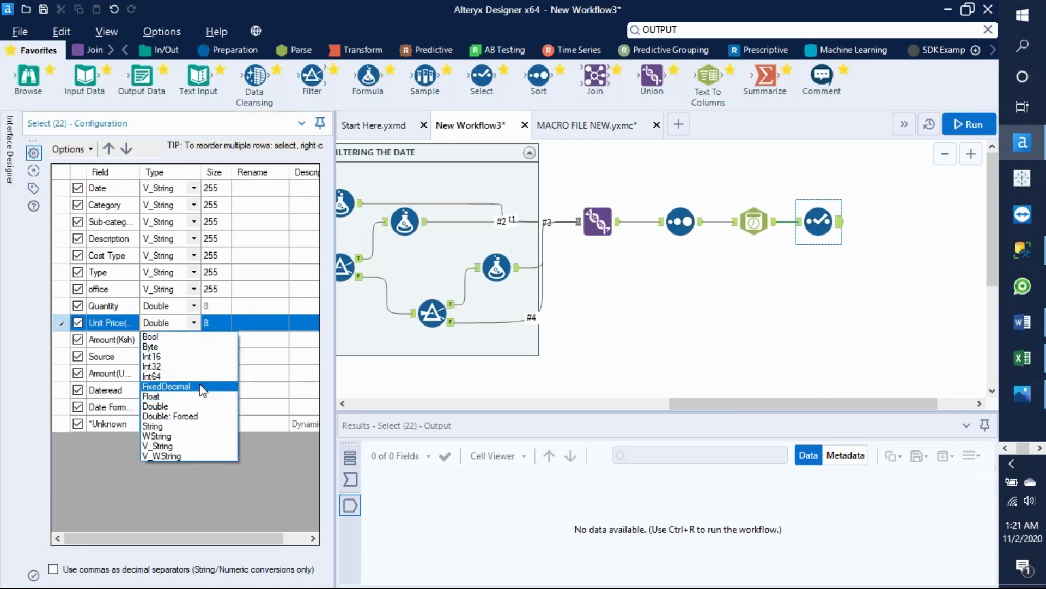
click(202, 386)
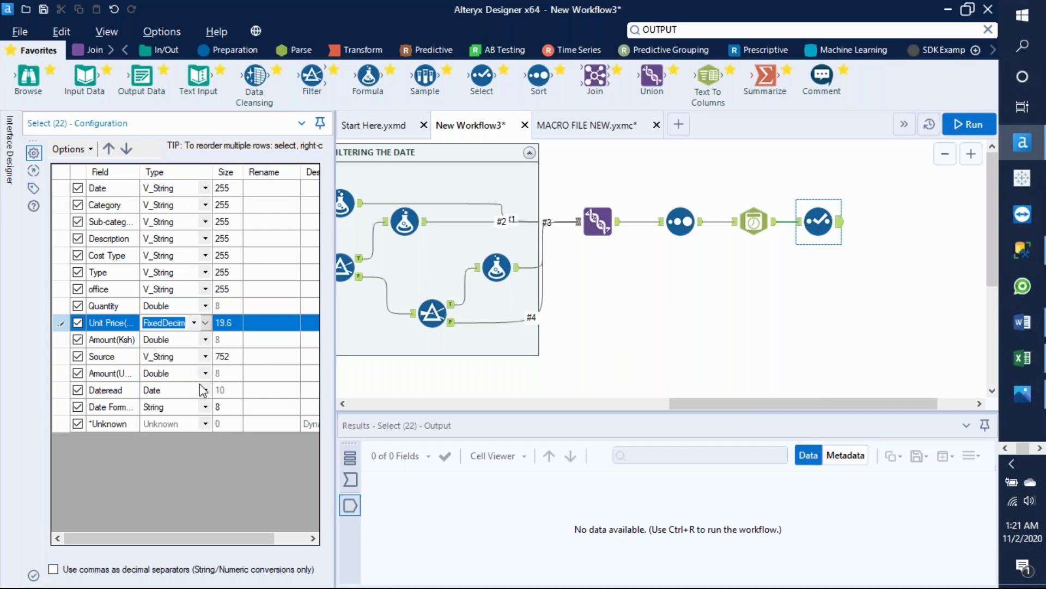
click(236, 326)
key(Right)
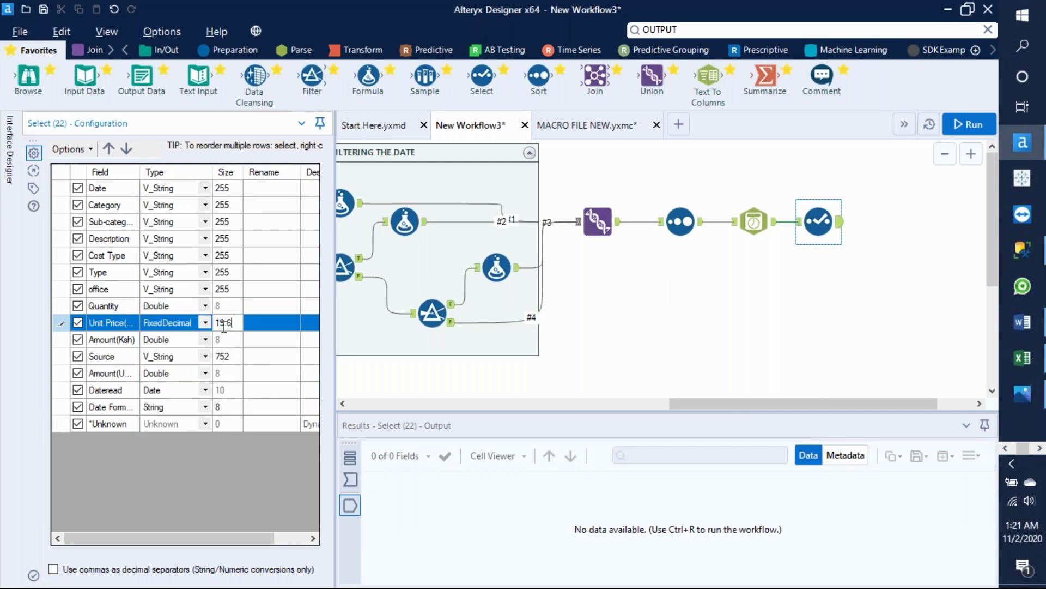
drag(224, 323, 218, 320)
click(241, 323)
key(BackSpace)
text(2)
Change the Amount(Ksh) field to FixedDecimal with size 19.2
click(210, 339)
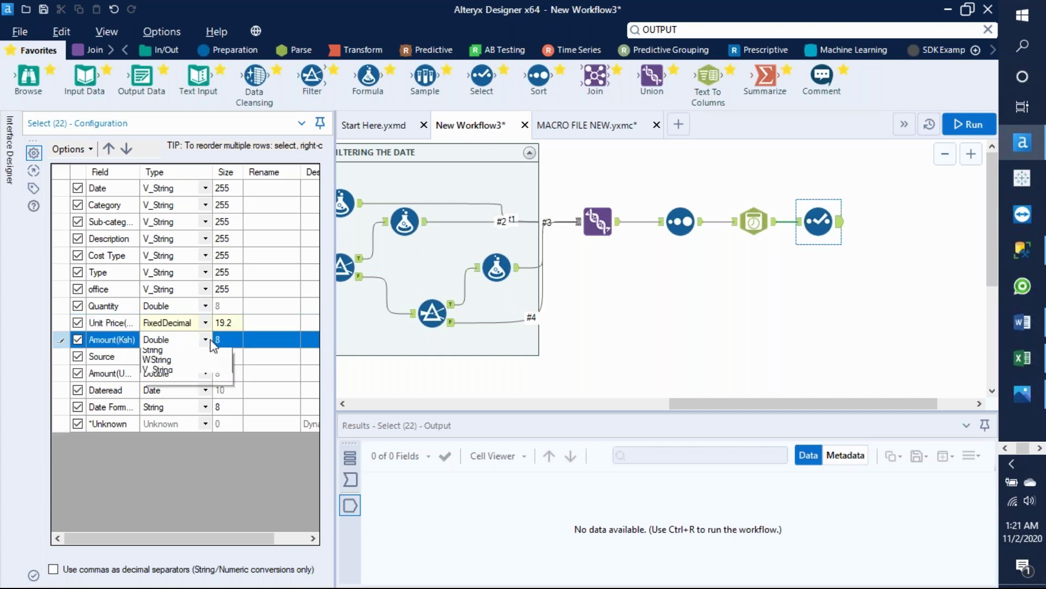
click(210, 339)
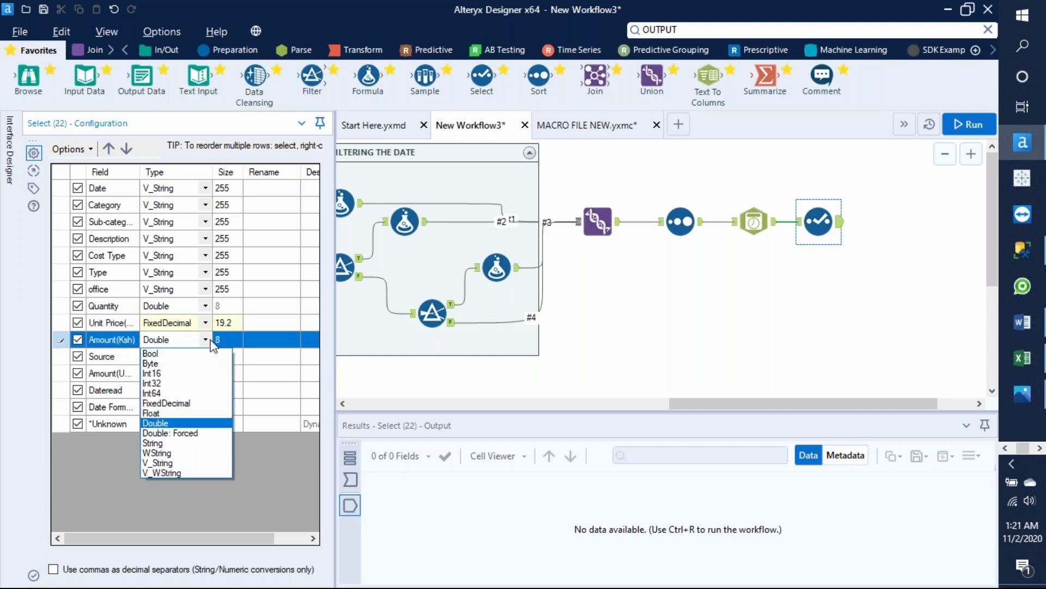
click(212, 404)
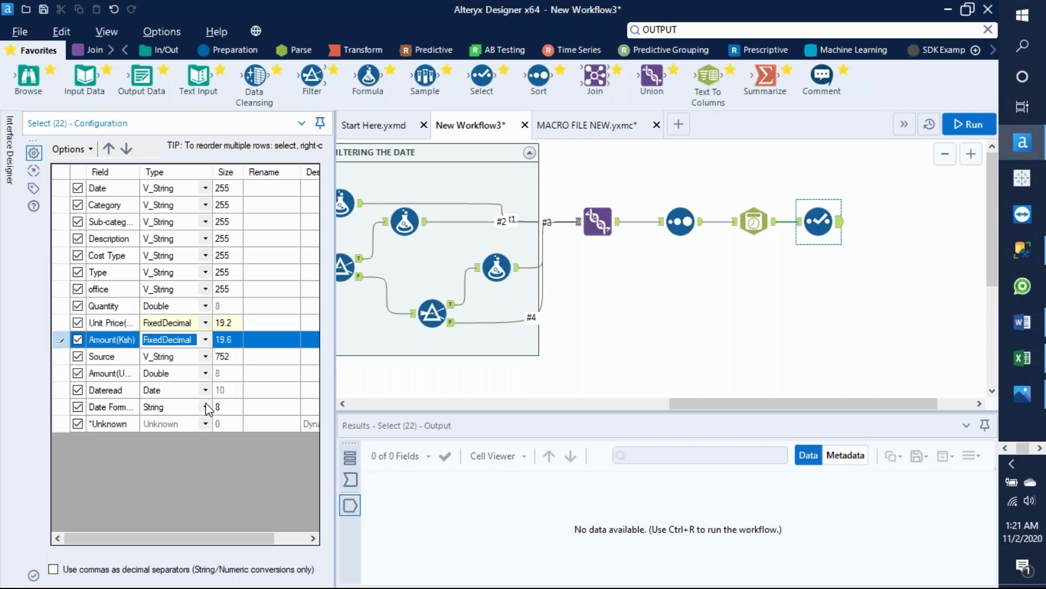
click(236, 344)
key(BackSpace)
text(2)
click(258, 342)
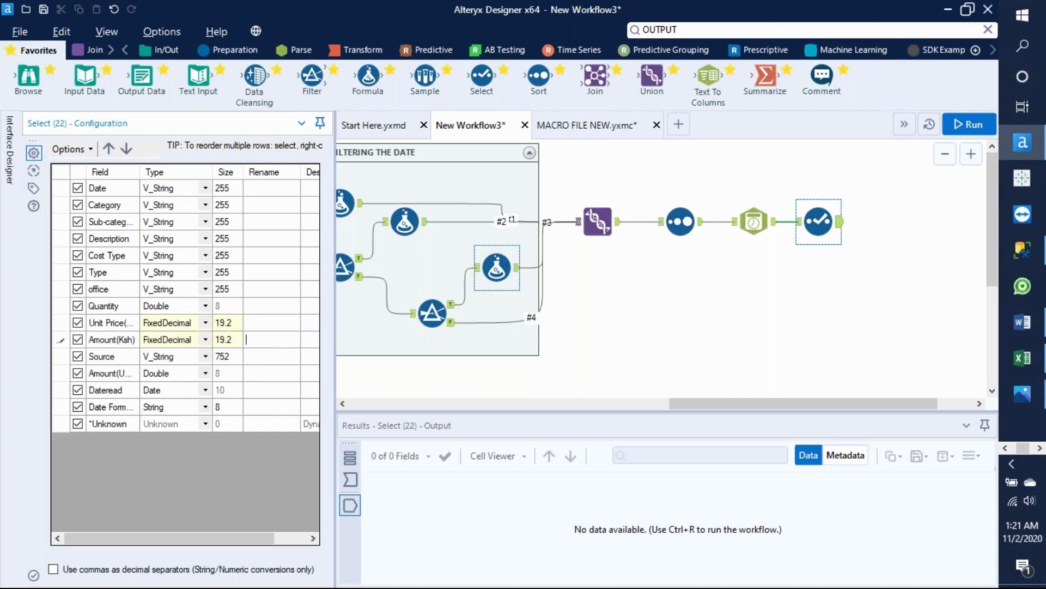
Run the workflow and check the decimals of the amount columns in the Select tool's output
click(956, 128)
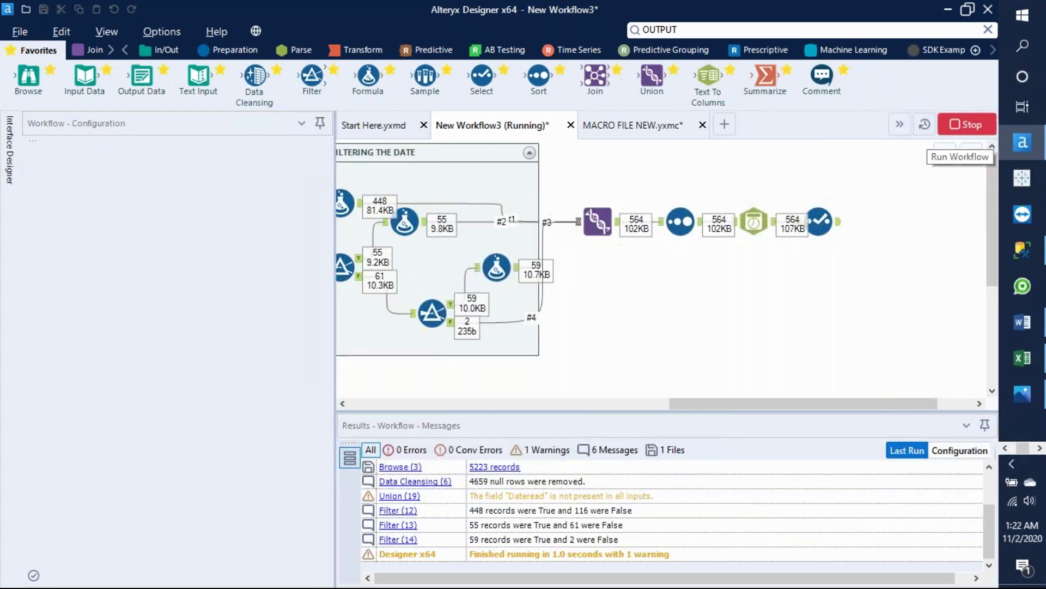
click(633, 360)
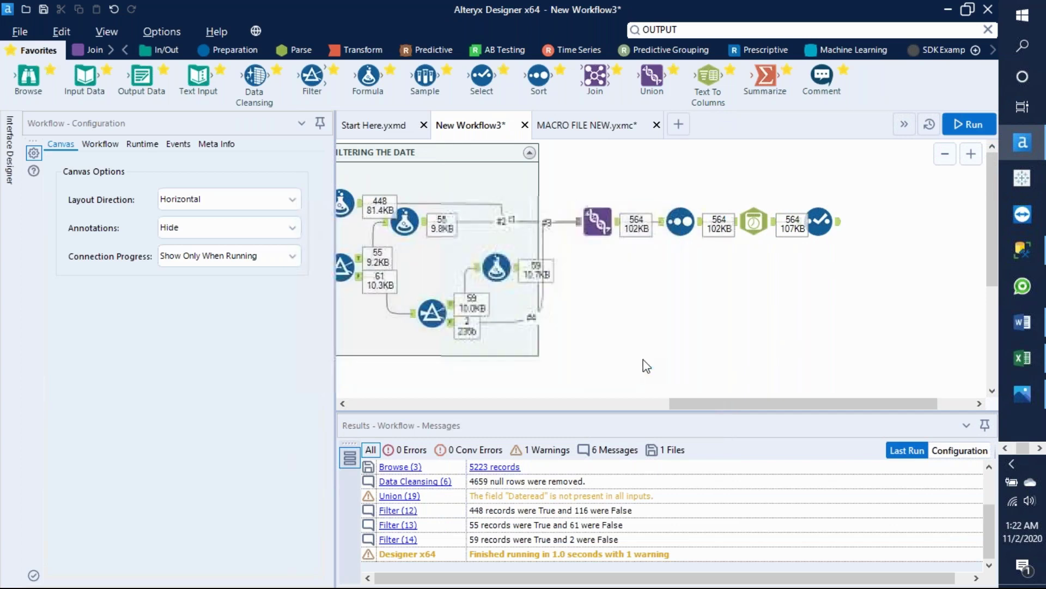
click(841, 228)
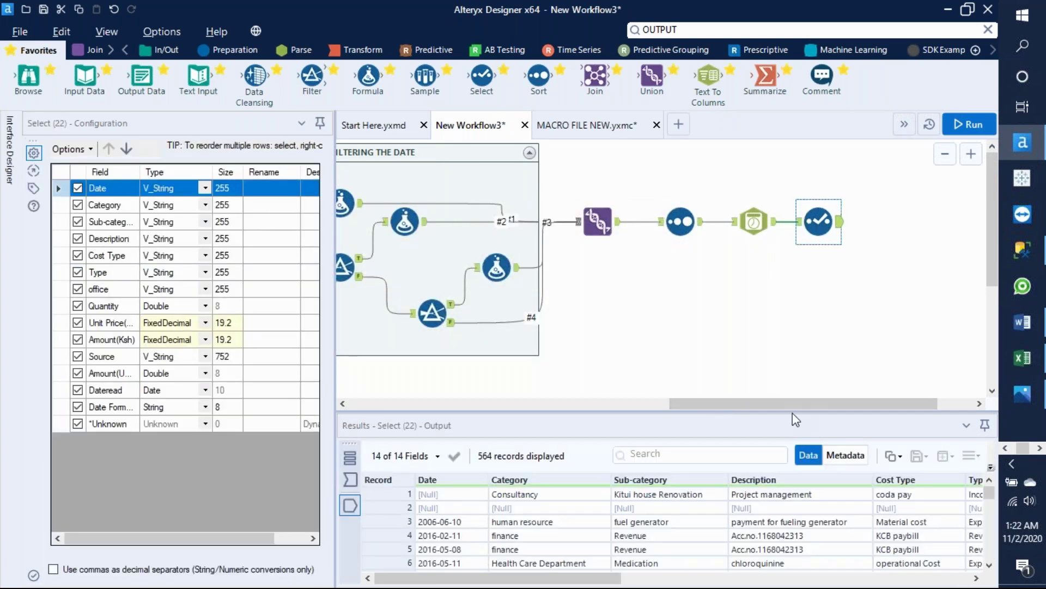
drag(792, 413, 758, 208)
drag(557, 584, 914, 565)
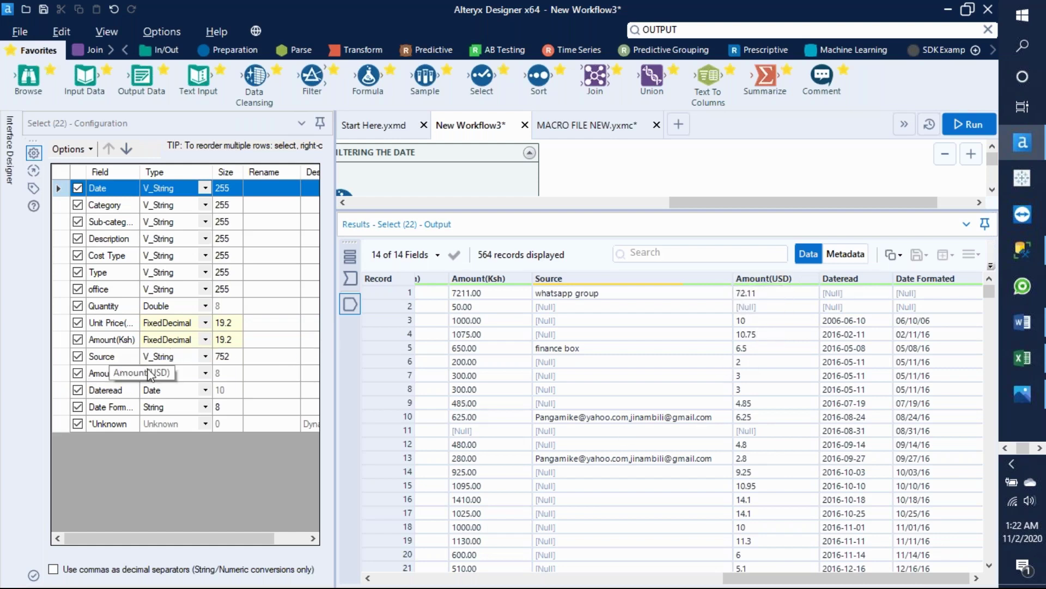
Change the Amount(USD) field to FixedDecimal with size 19.2
click(207, 375)
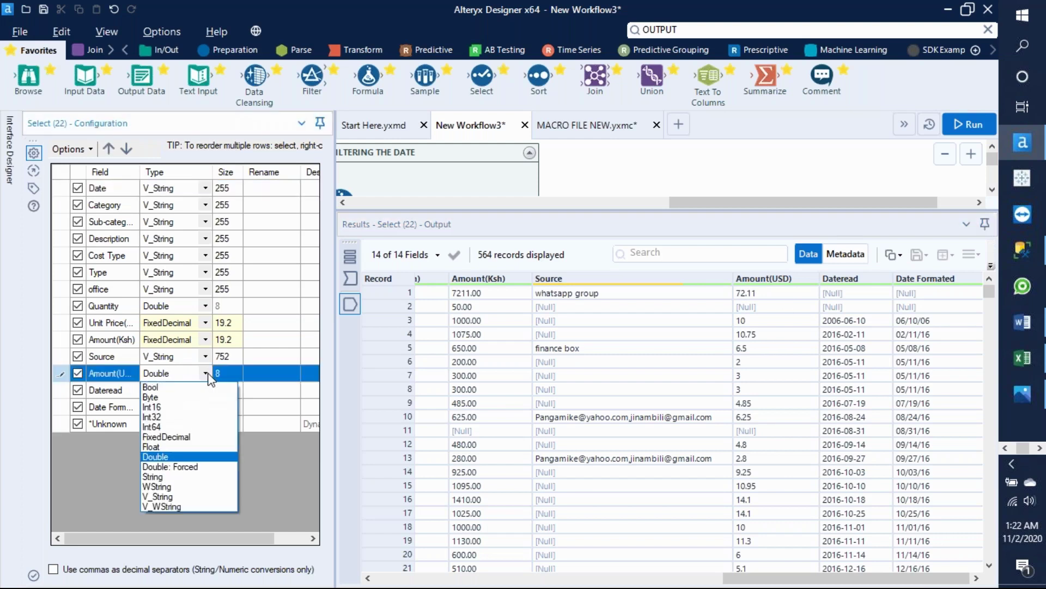
click(198, 436)
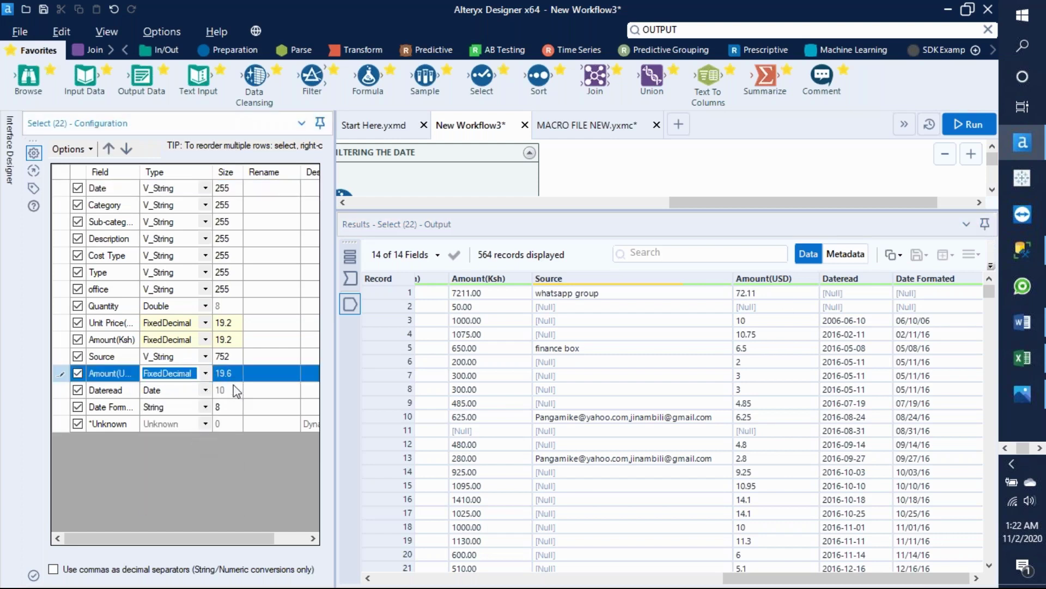
click(241, 374)
key(BackSpace)
text(2)
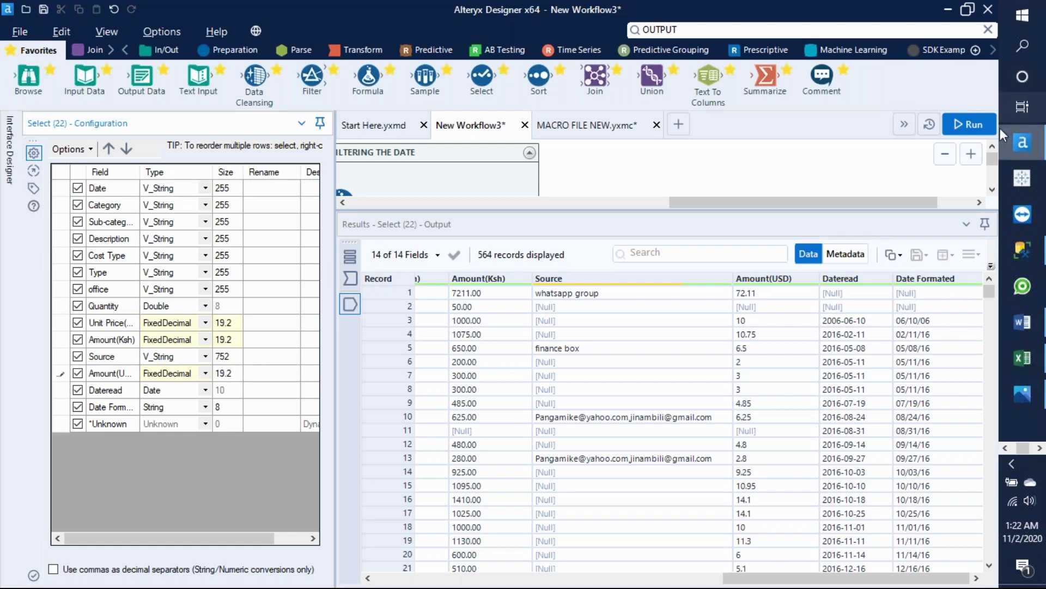
Rerun the workflow and check the decimal places of Unit Price(Ksh), Amount(Ksh) and Amount(USD) across the Select output's records
click(975, 125)
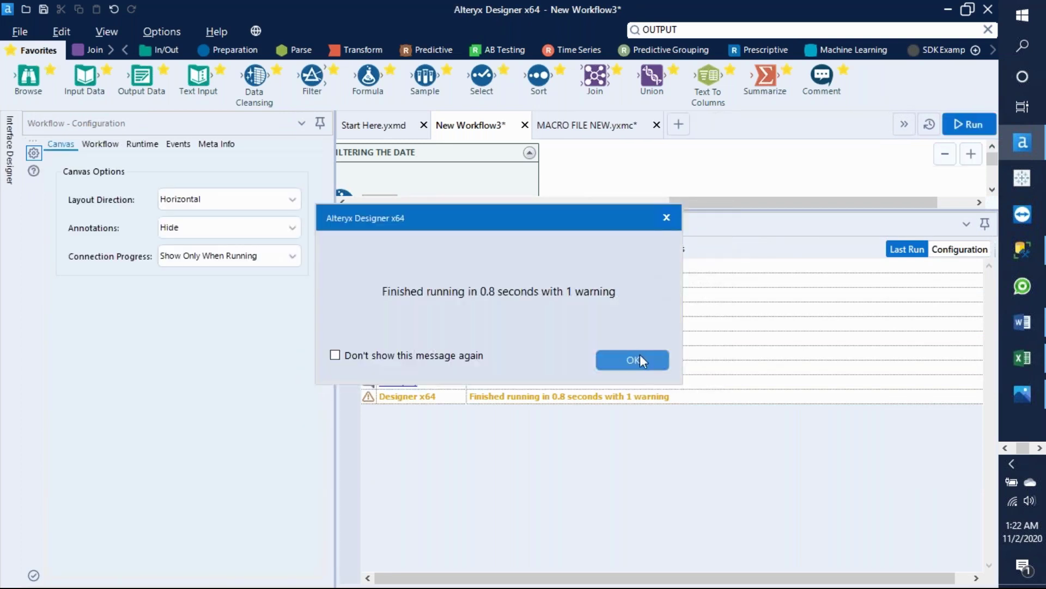
click(640, 364)
drag(685, 211, 686, 388)
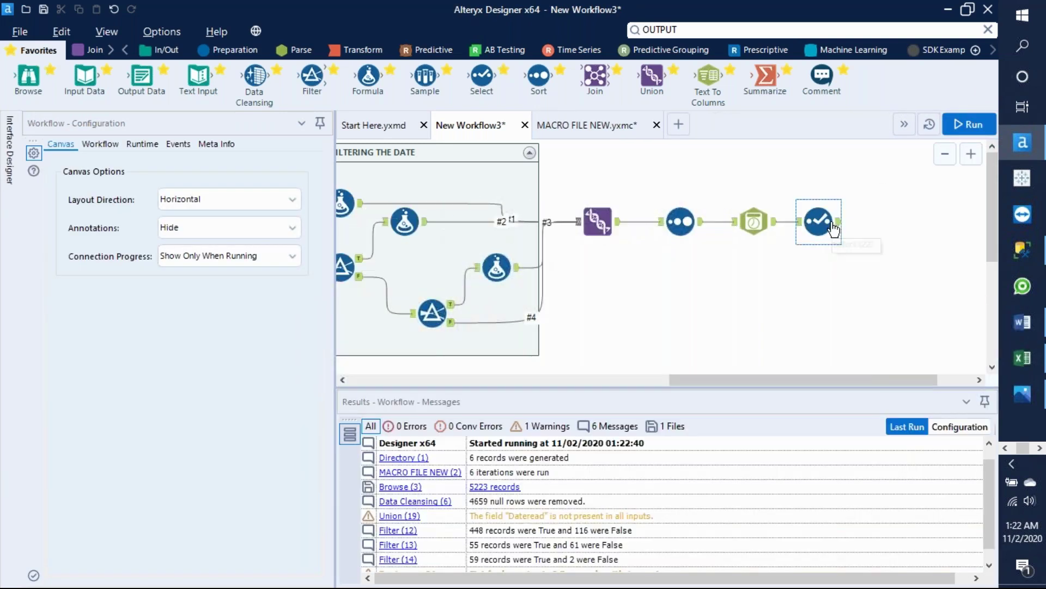
click(840, 225)
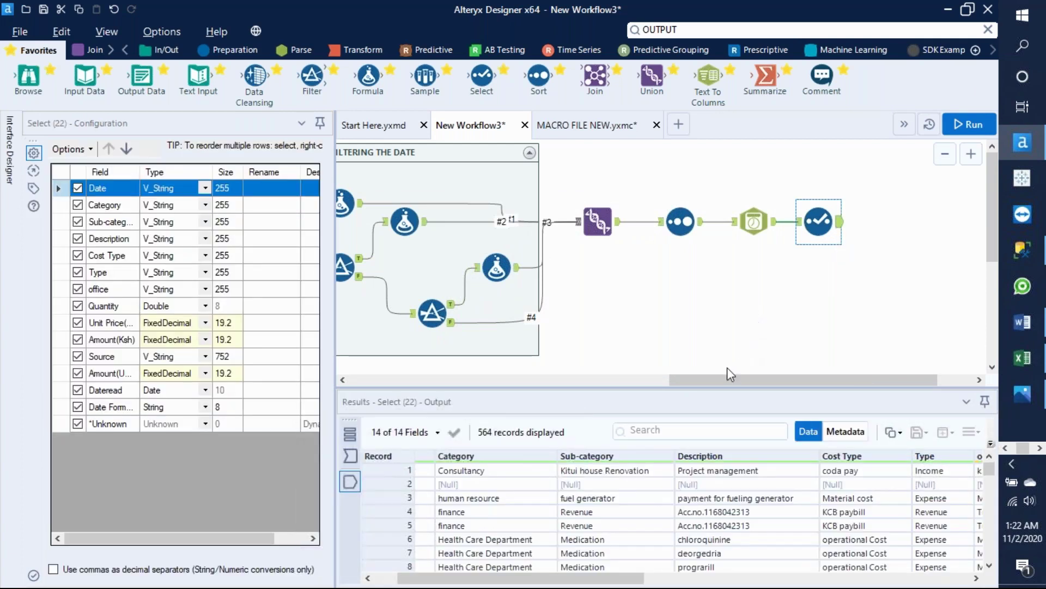
drag(724, 386, 719, 239)
drag(544, 579, 866, 582)
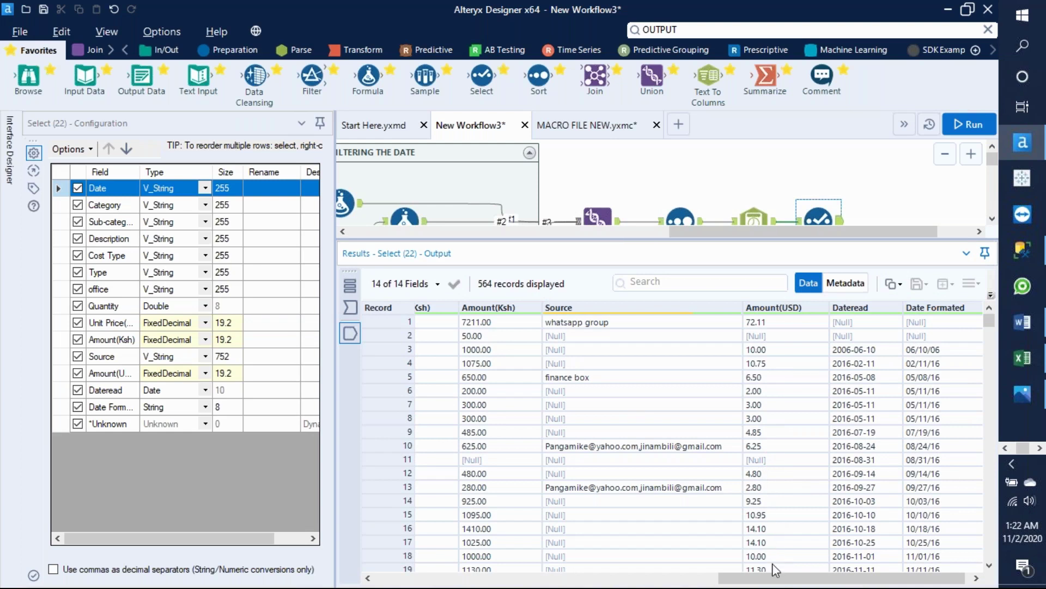
drag(778, 581, 677, 581)
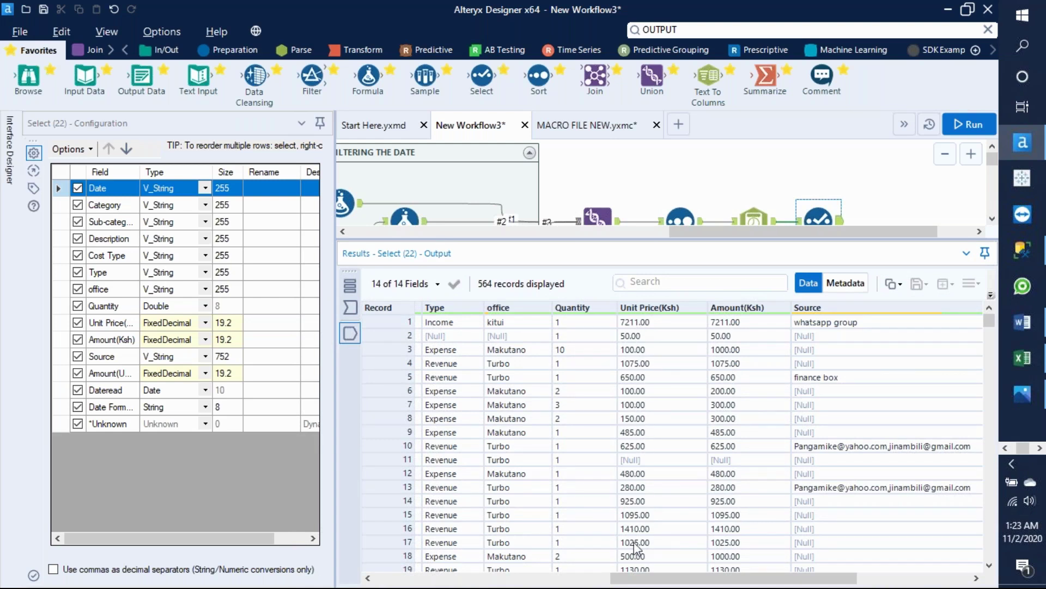
drag(992, 326, 1001, 398)
drag(762, 239, 722, 429)
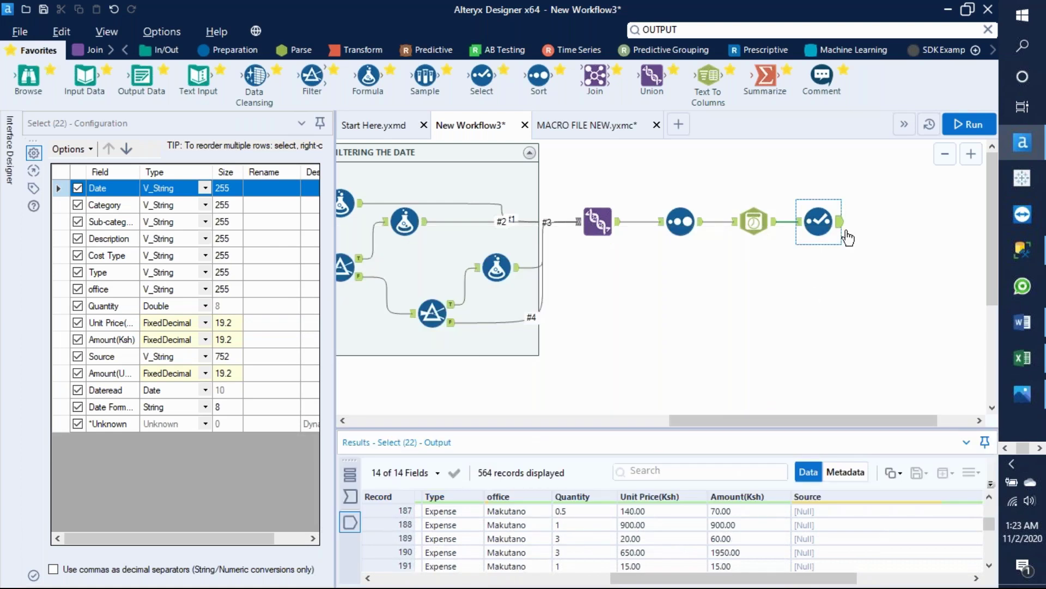
Switch to Photos to review the remaining business requirements in REQUIREMENTS.PNG
mouse_move(1022, 394)
click(944, 401)
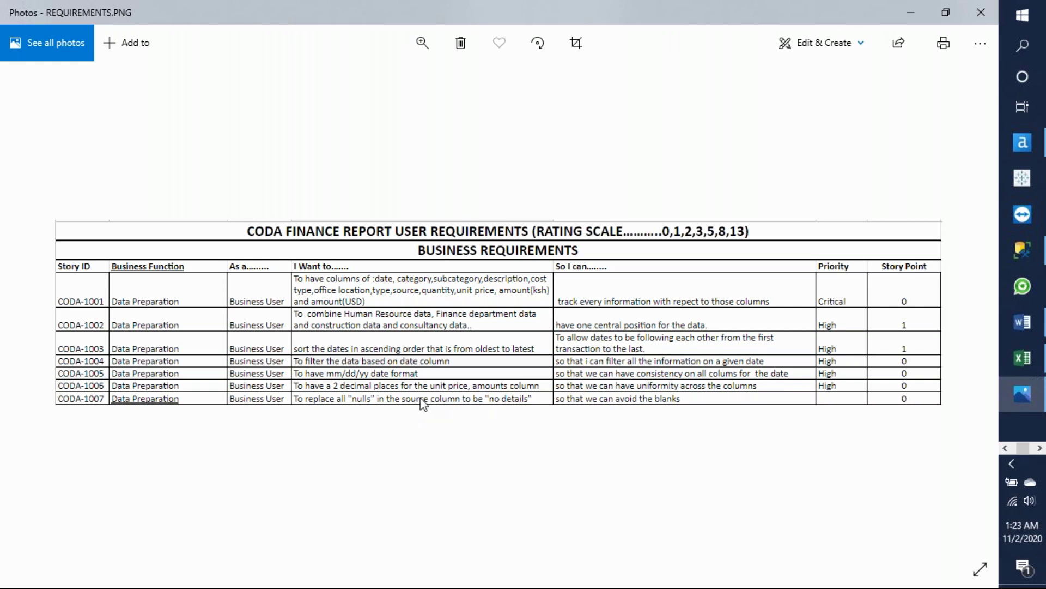
Switch to Alteryx Designer and add a Formula tool connected to the Select tool's output
click(1040, 448)
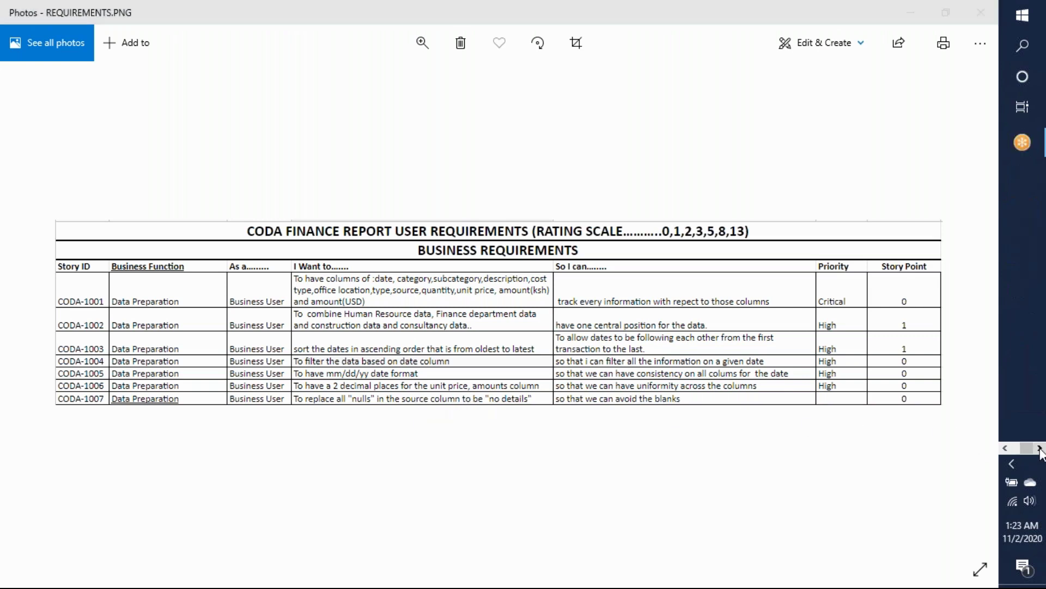
click(1005, 448)
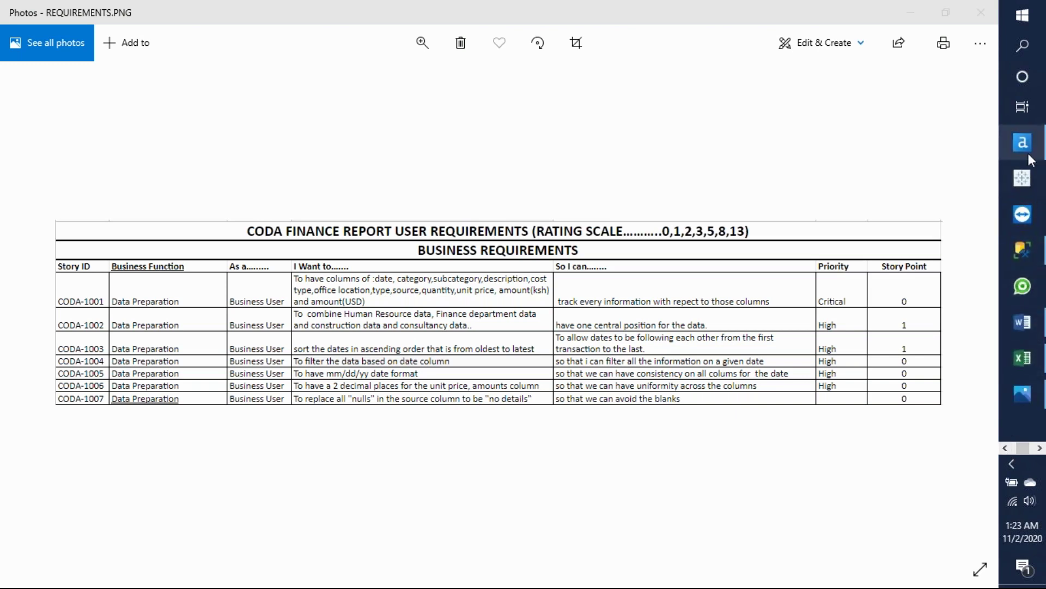
mouse_move(1027, 148)
click(946, 145)
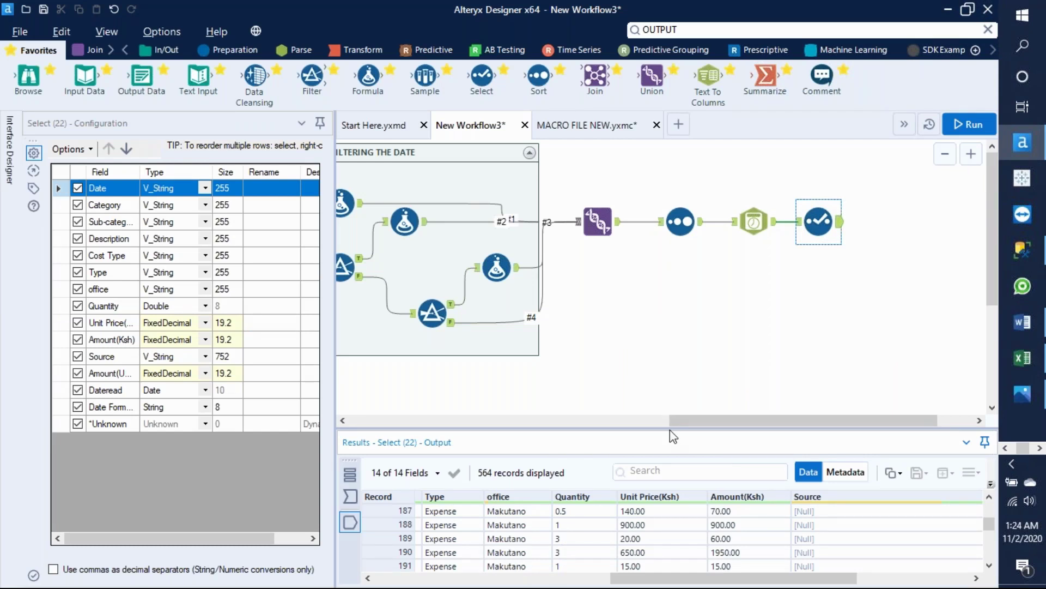
drag(670, 428, 671, 386)
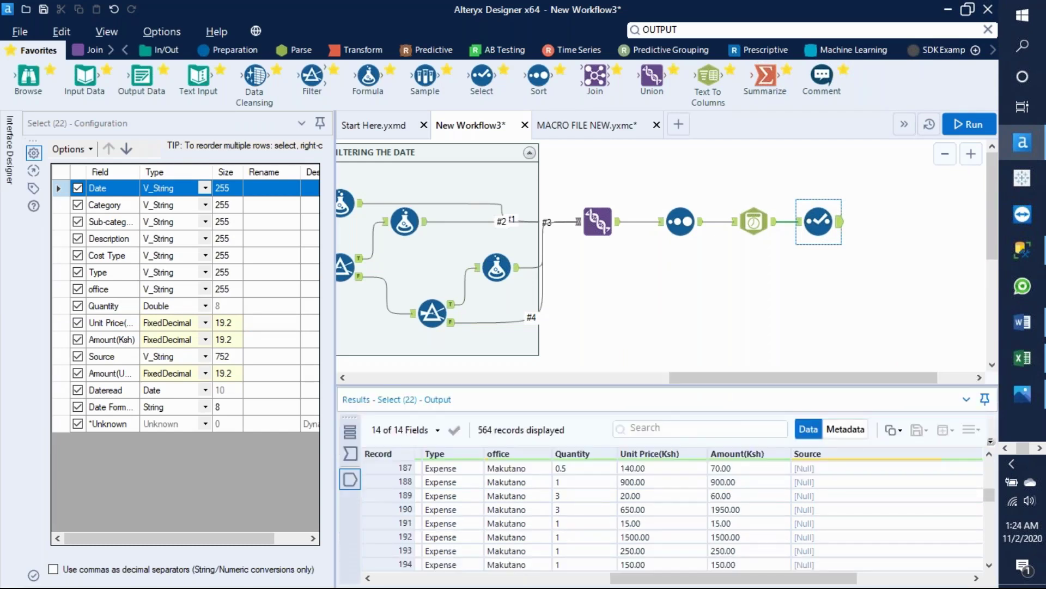
drag(368, 76, 910, 221)
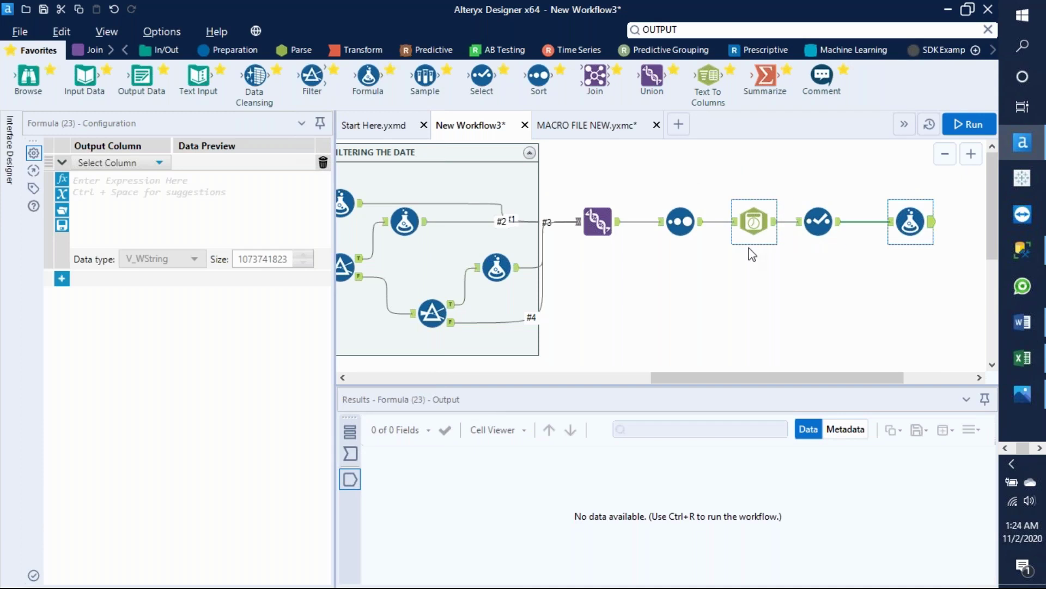
Set the Formula tool's output column to Date and start its expression with if isnull([Date]
click(159, 163)
click(130, 205)
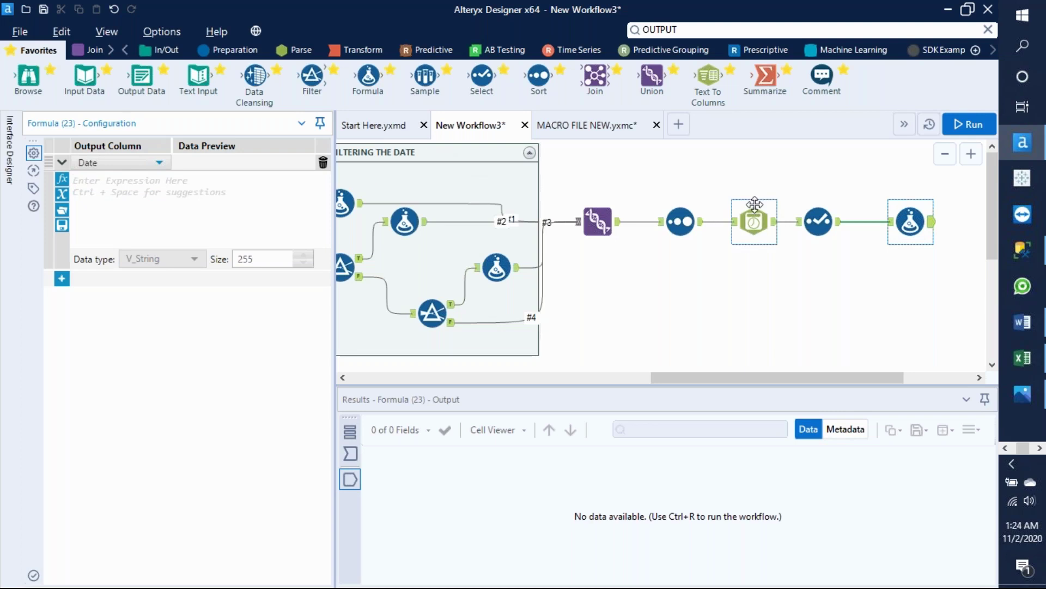
drag(916, 214, 900, 216)
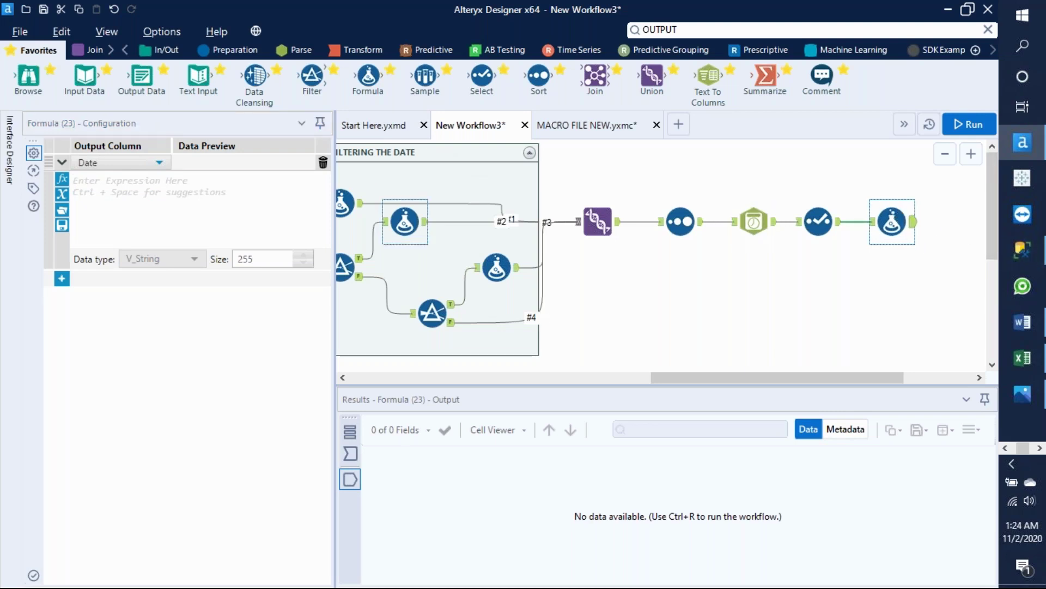
click(79, 182)
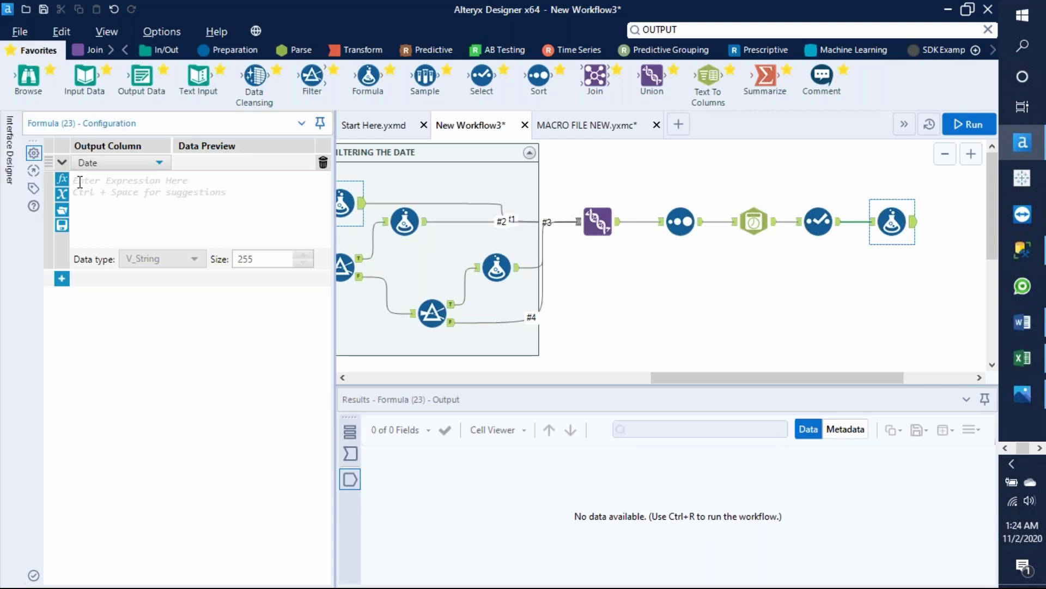
text(if)
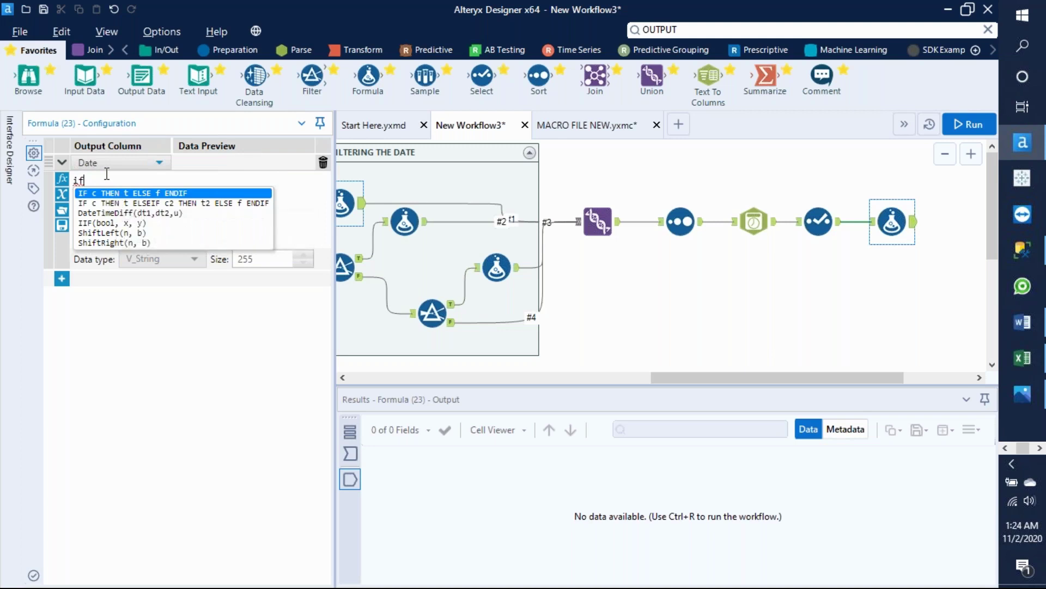
text( i)
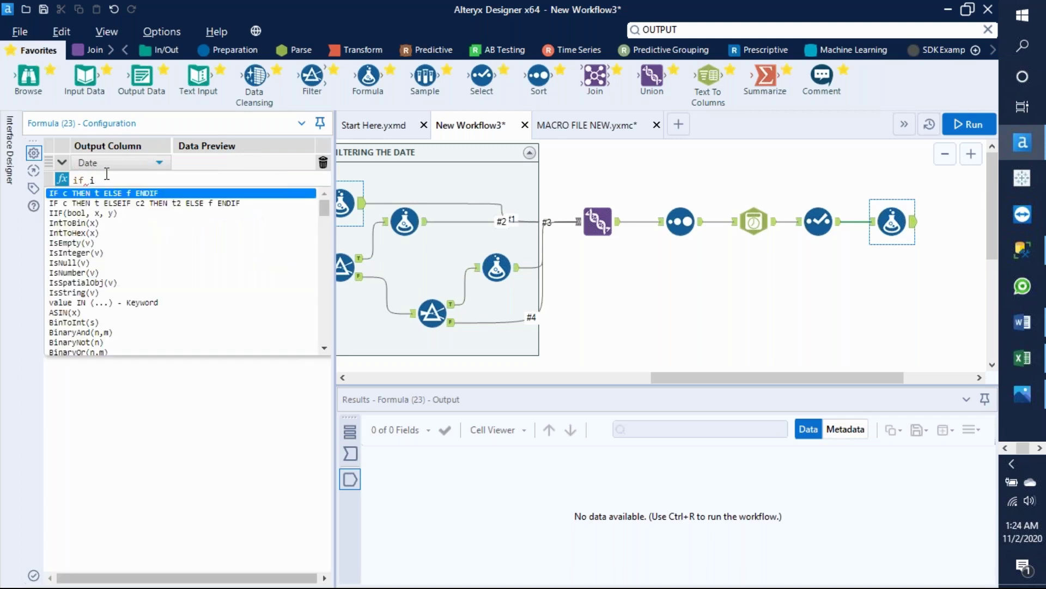
text(snull)
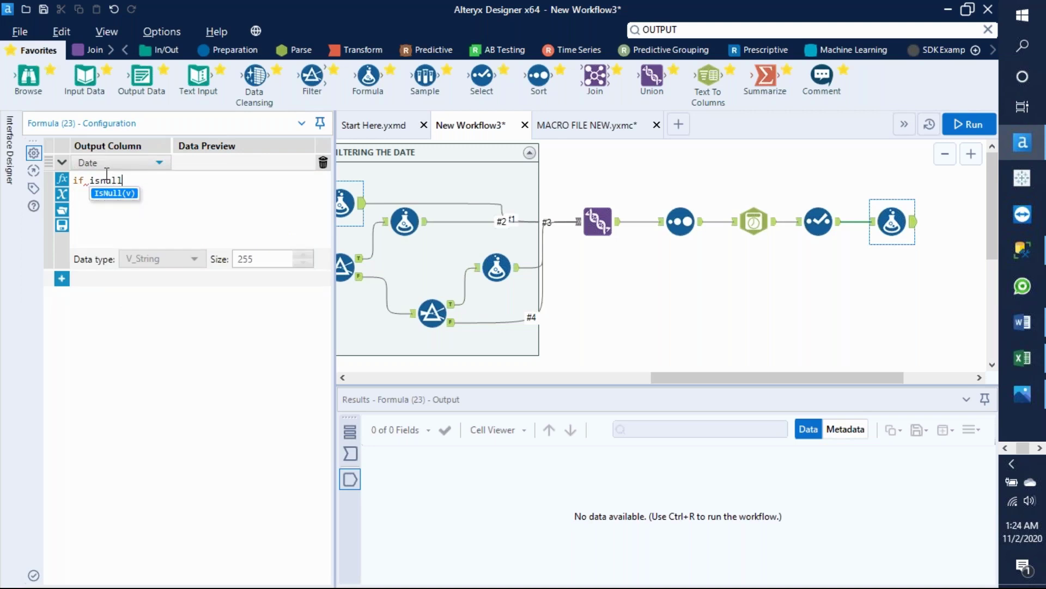
text(()
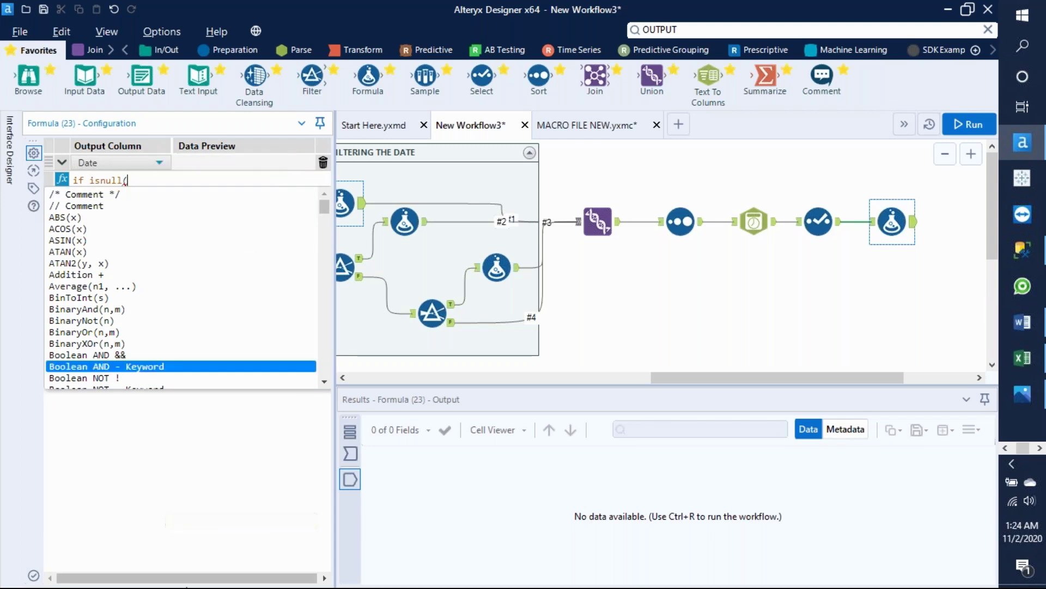
click(175, 504)
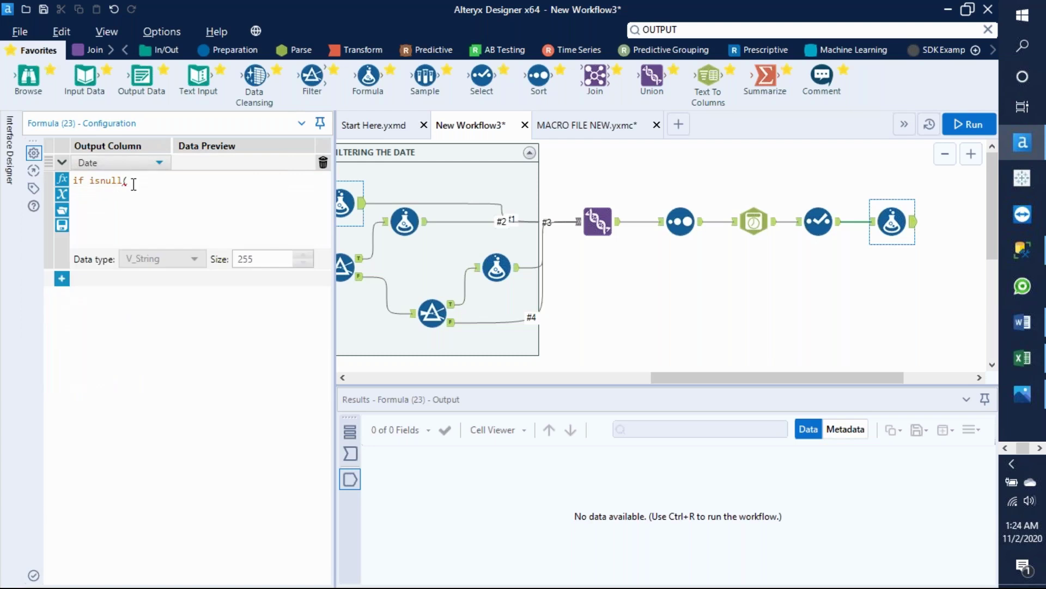
click(62, 194)
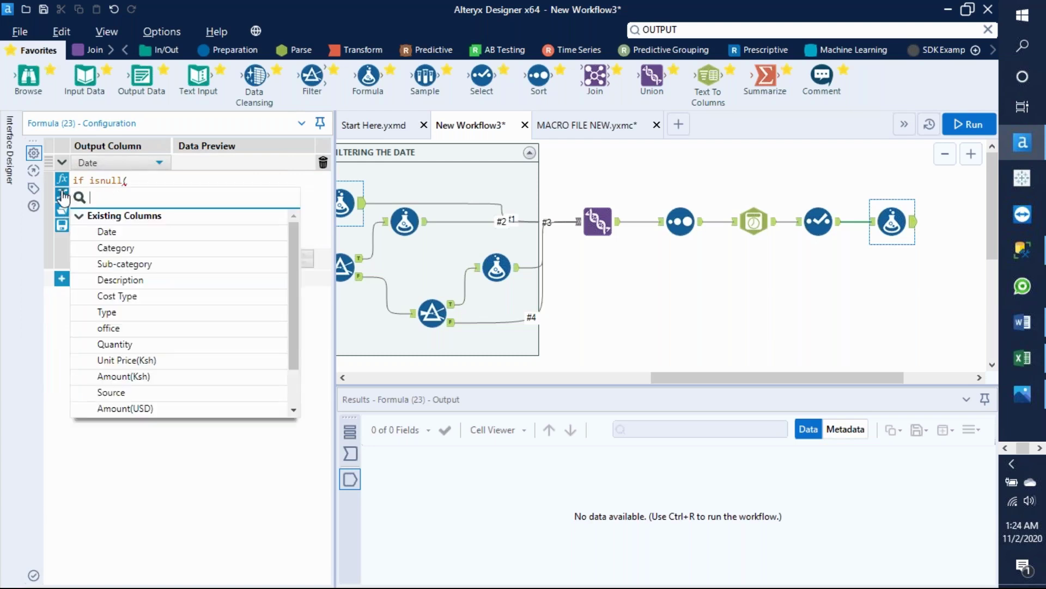
click(108, 232)
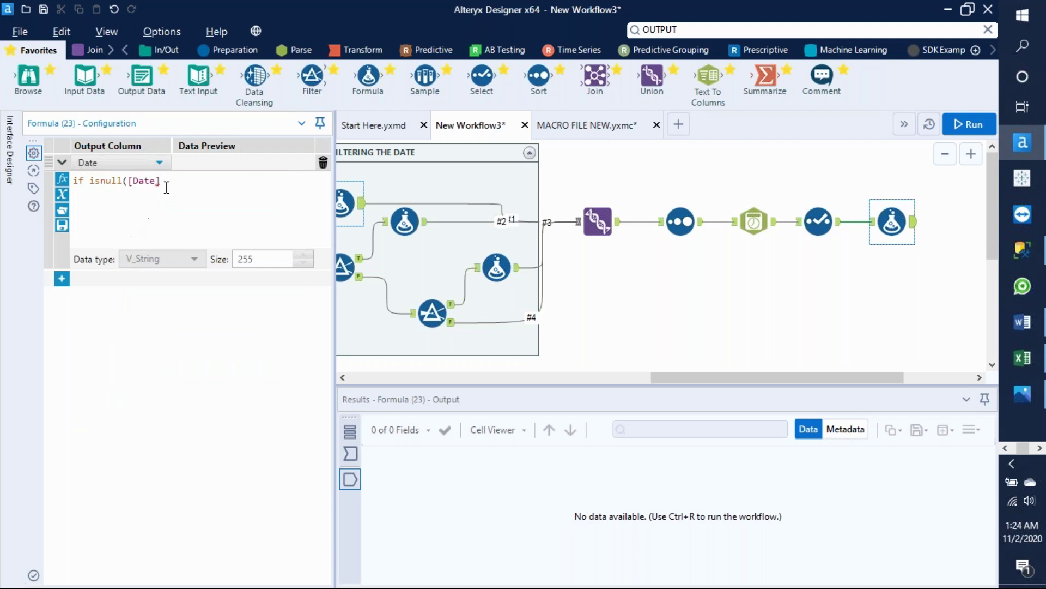
Complete the Date expression as IF isnull([Date]) THEN 'no details' ELSE [Date] ENDIF
text() THEN)
double_click(79, 180)
text(IF)
click(215, 182)
text('no)
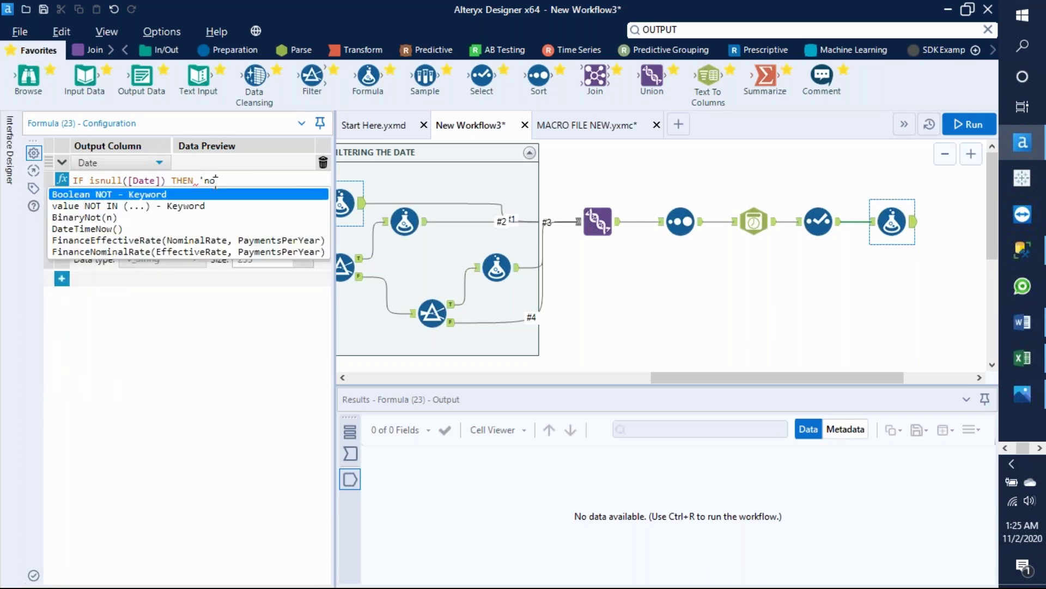
text( detail)
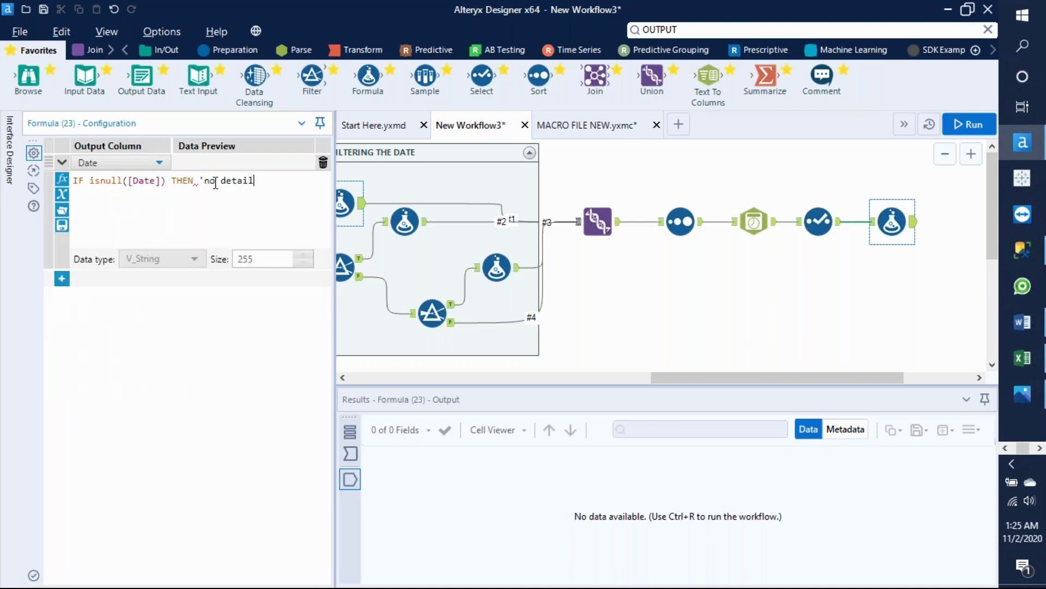
text(s' ELSE)
click(66, 199)
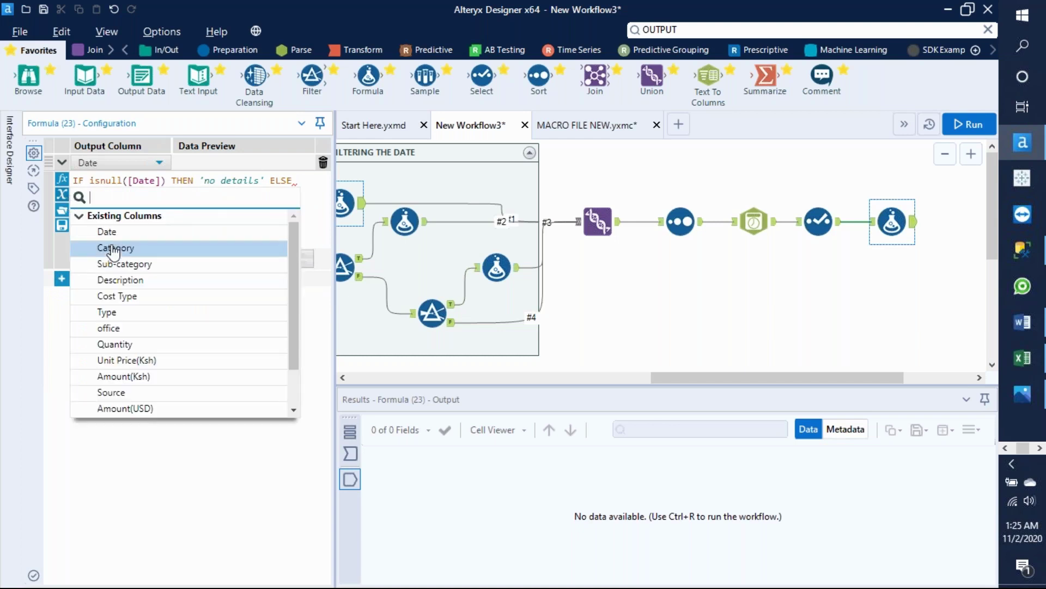
click(109, 232)
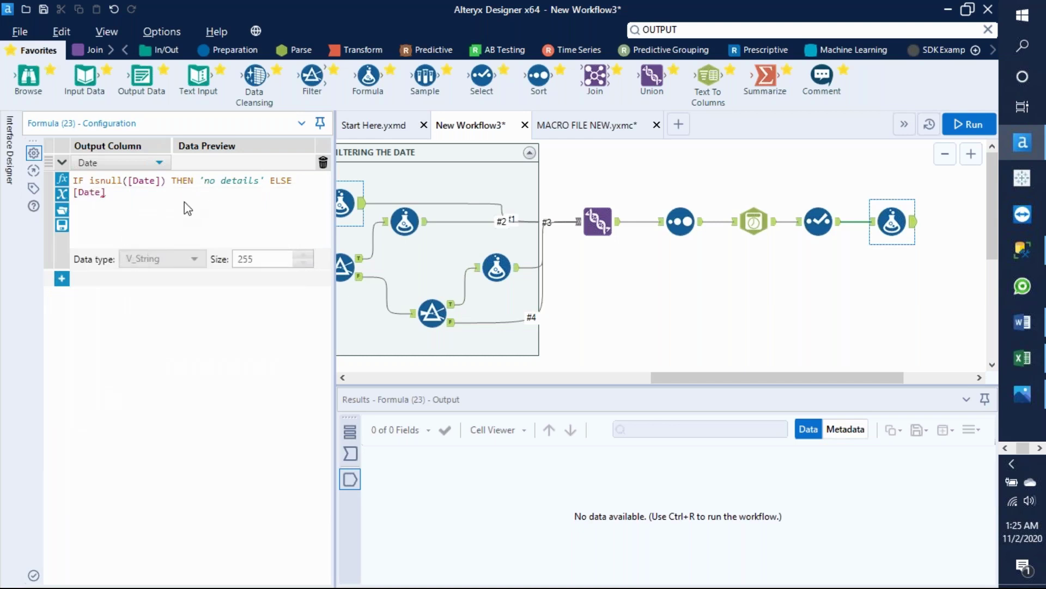
text(EN)
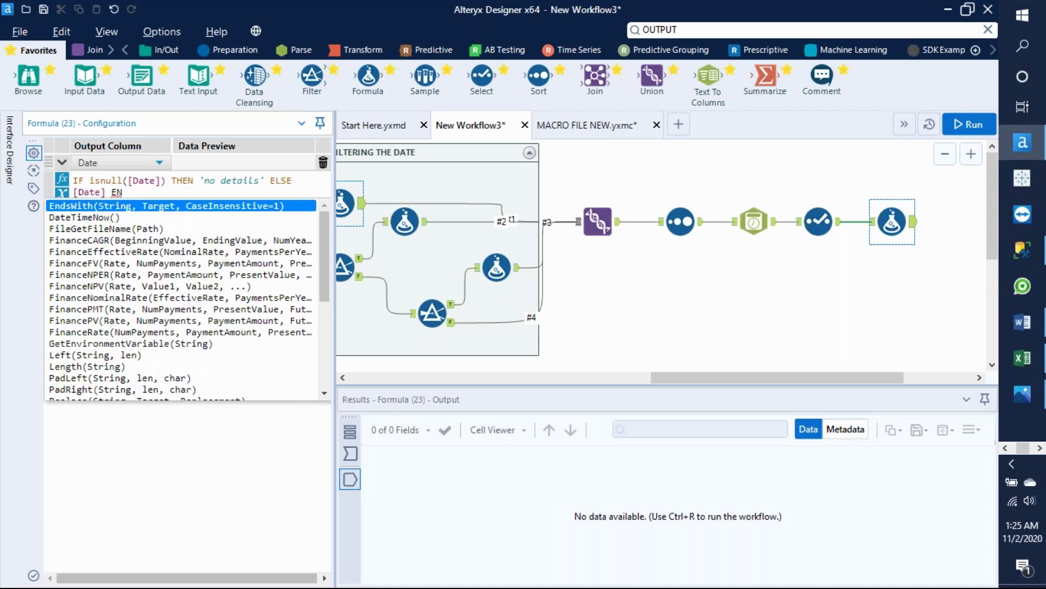
text(DIF)
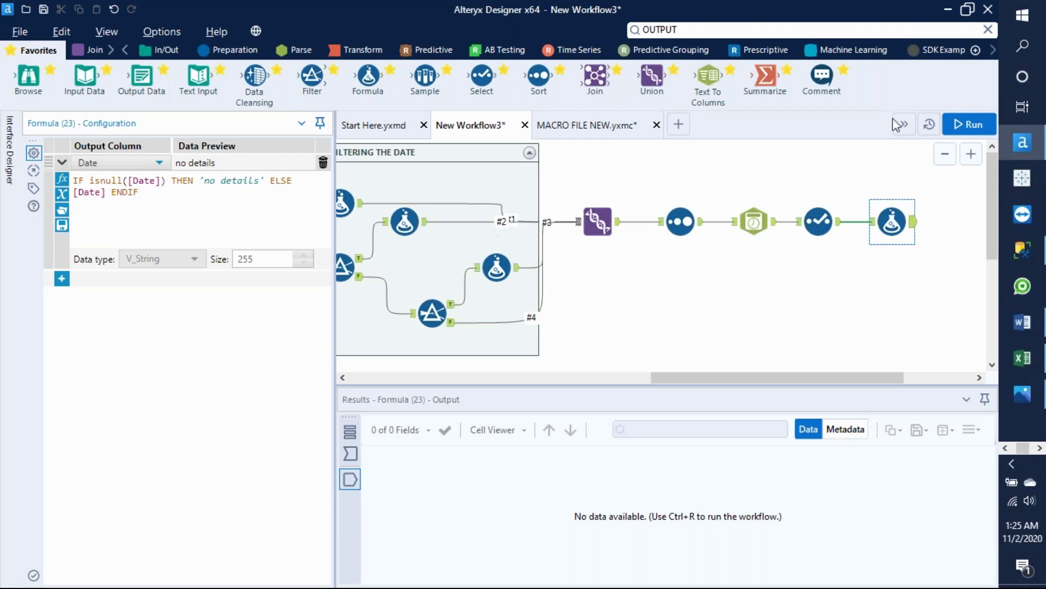
Run the workflow and check the Date column's null replacements in the Formula tool's output
click(969, 124)
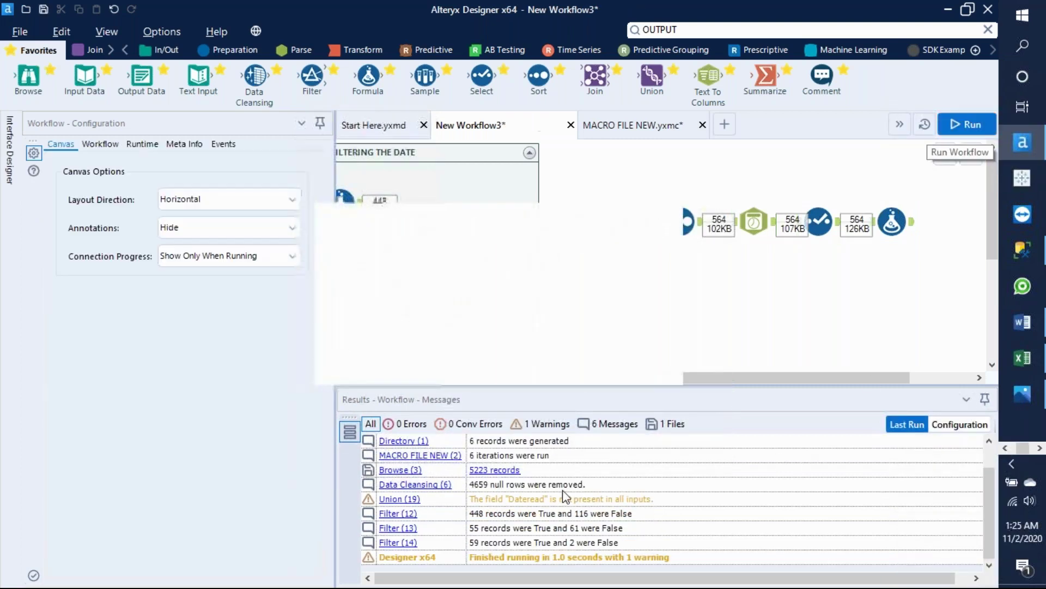
click(642, 361)
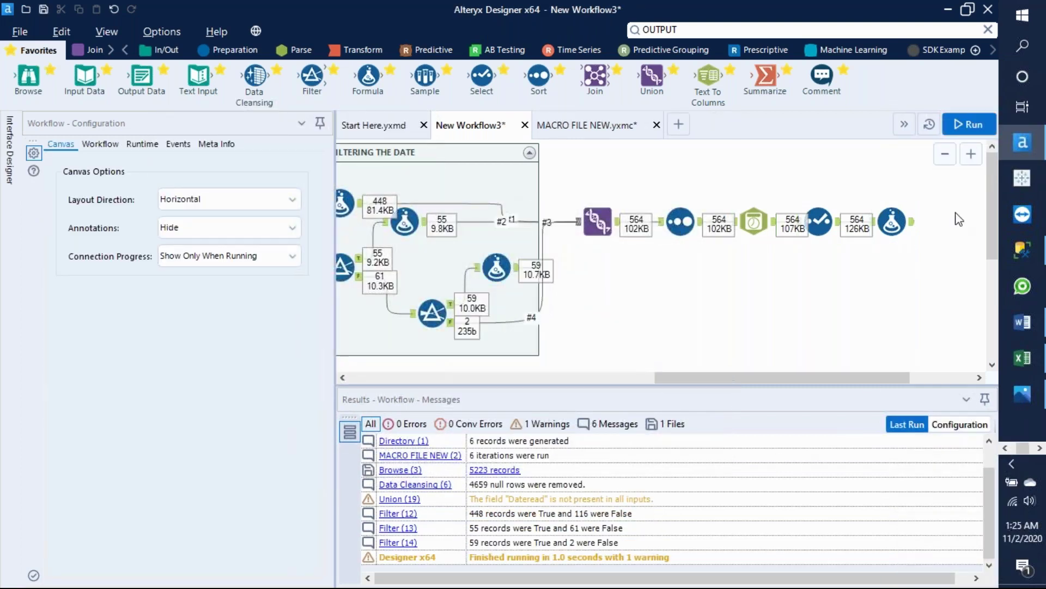
click(914, 226)
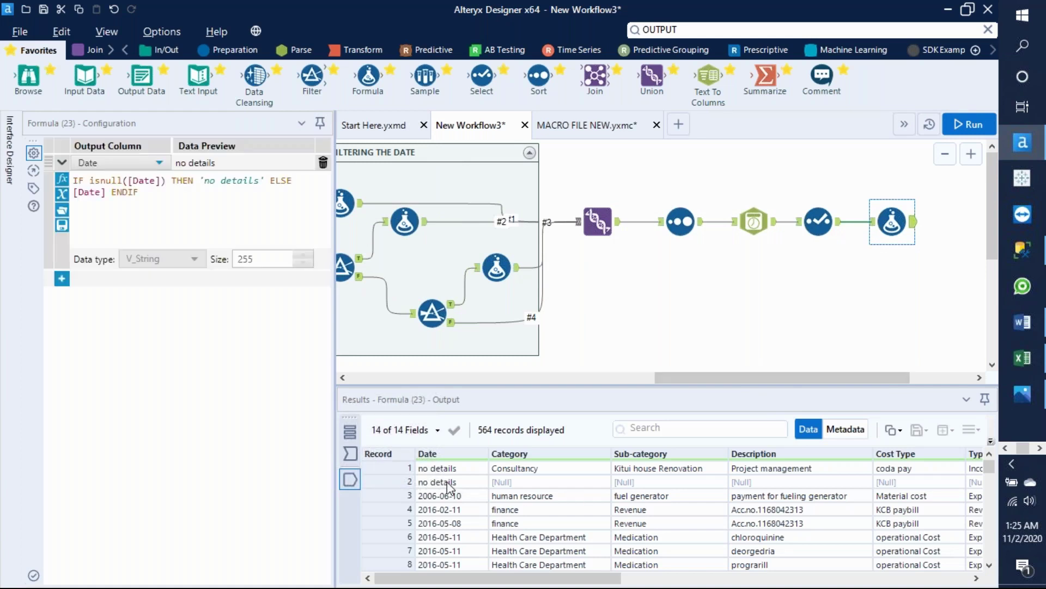
drag(334, 347, 247, 347)
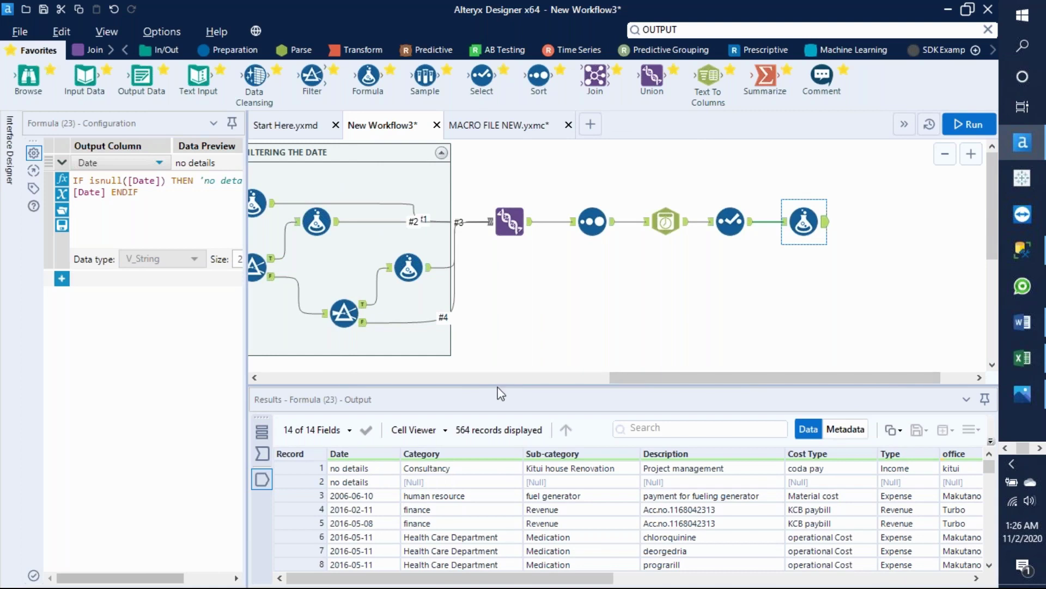
drag(497, 388, 498, 412)
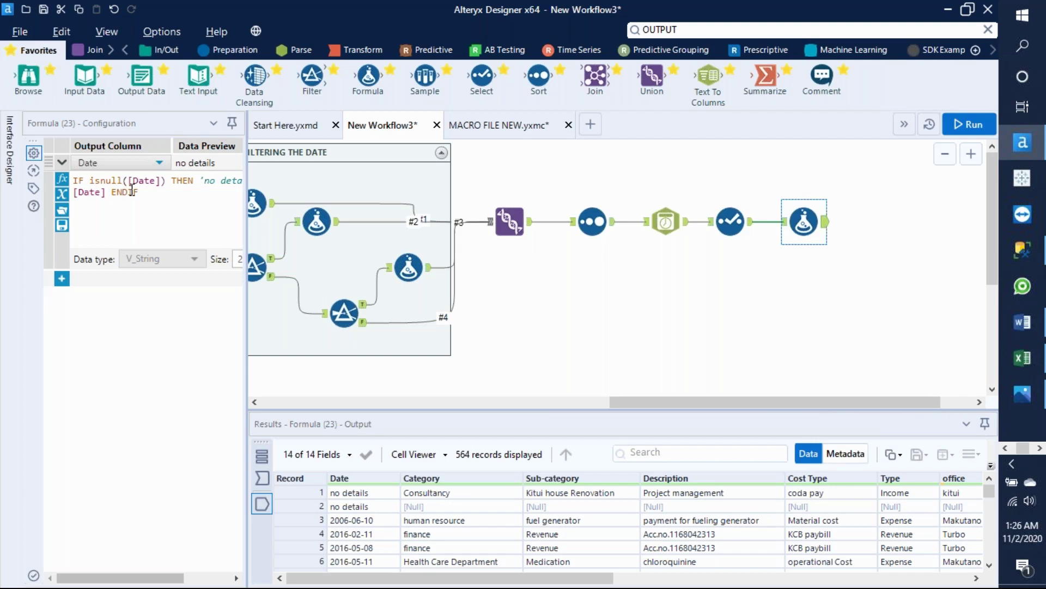
drag(719, 396, 788, 398)
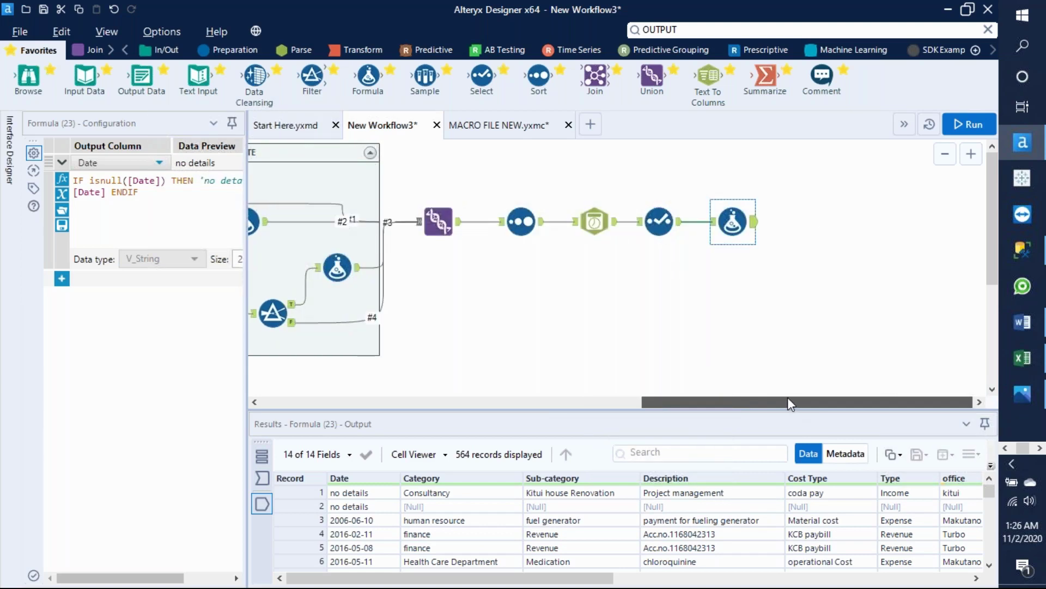
Switch to Photos to recheck the business requirements in REQUIREMENTS.PNG, and return to Alteryx Designer
mouse_move(1022, 394)
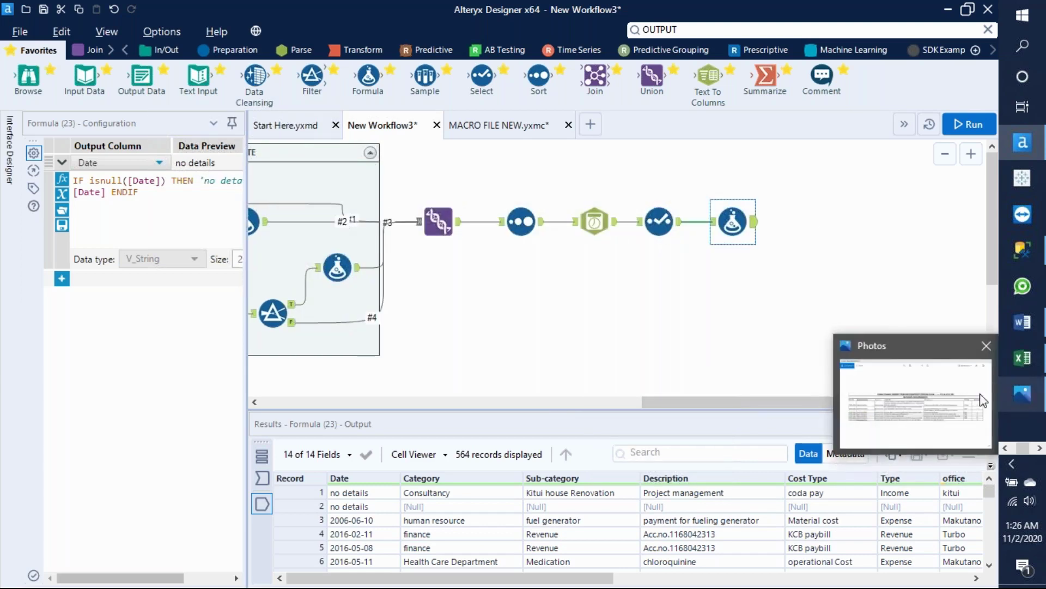
click(928, 400)
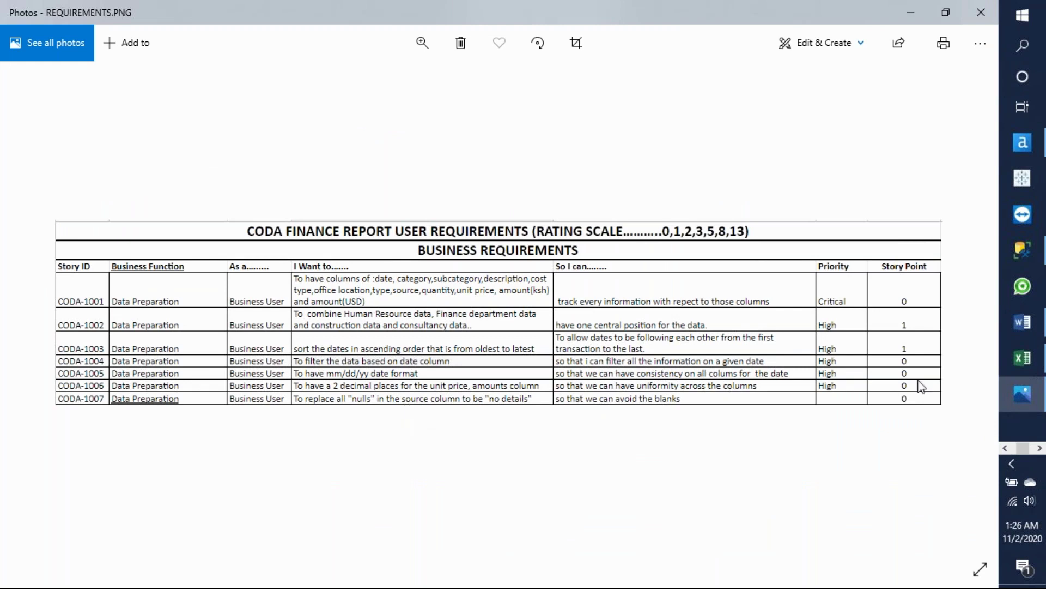
mouse_move(1023, 142)
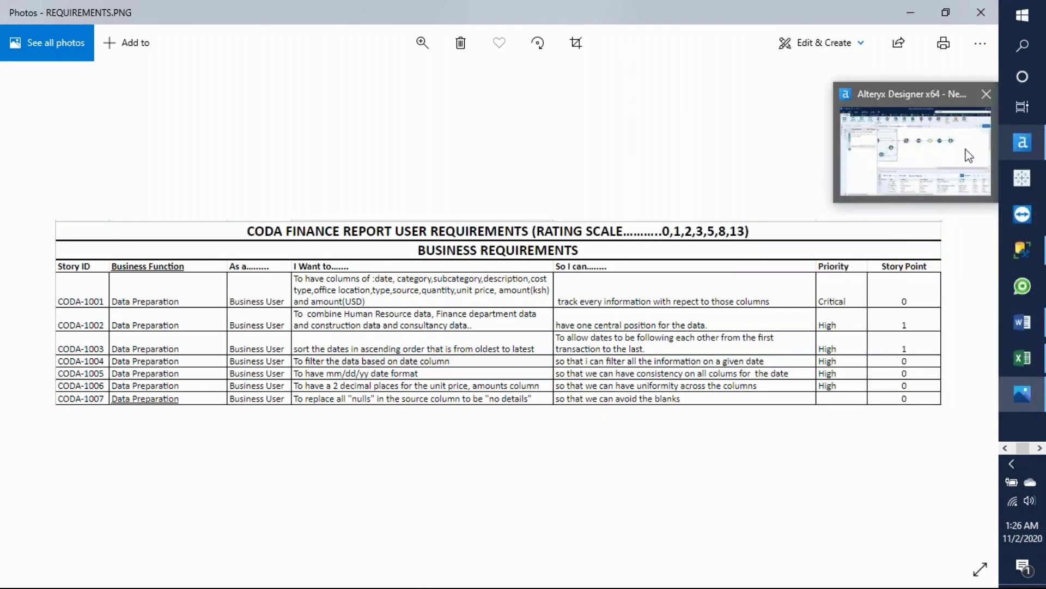
click(977, 155)
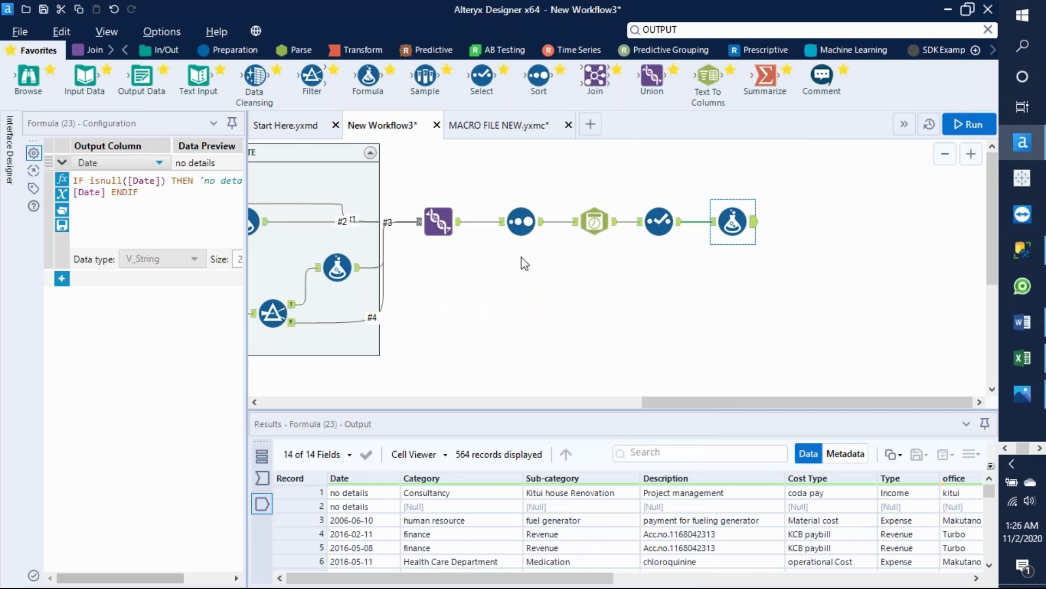
Group the Union, Sort, DateTime, Select and Formula tools after the existing container into a new tool container
drag(400, 192, 766, 267)
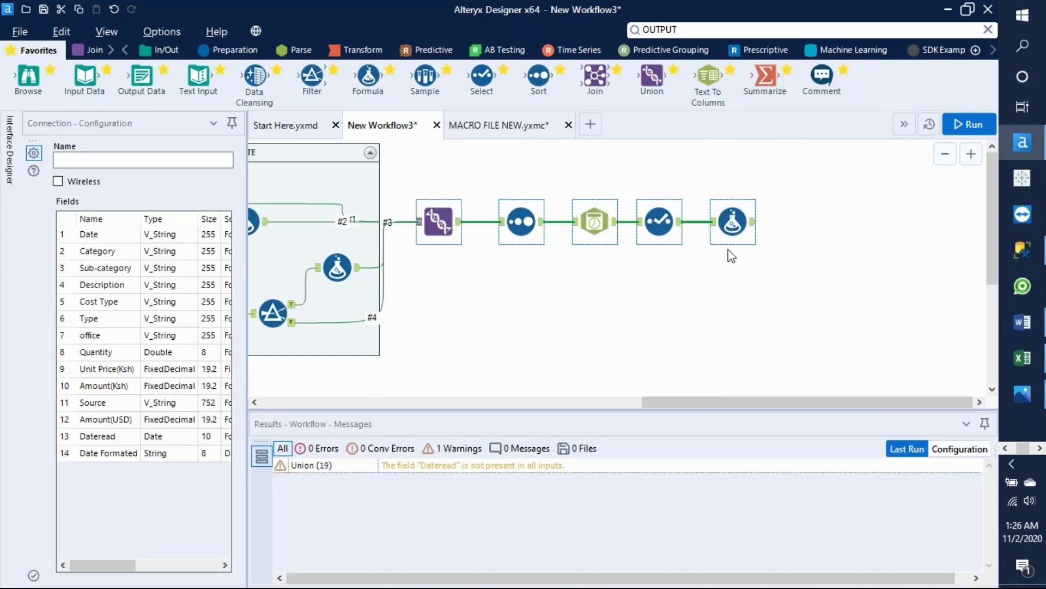
right_click(647, 208)
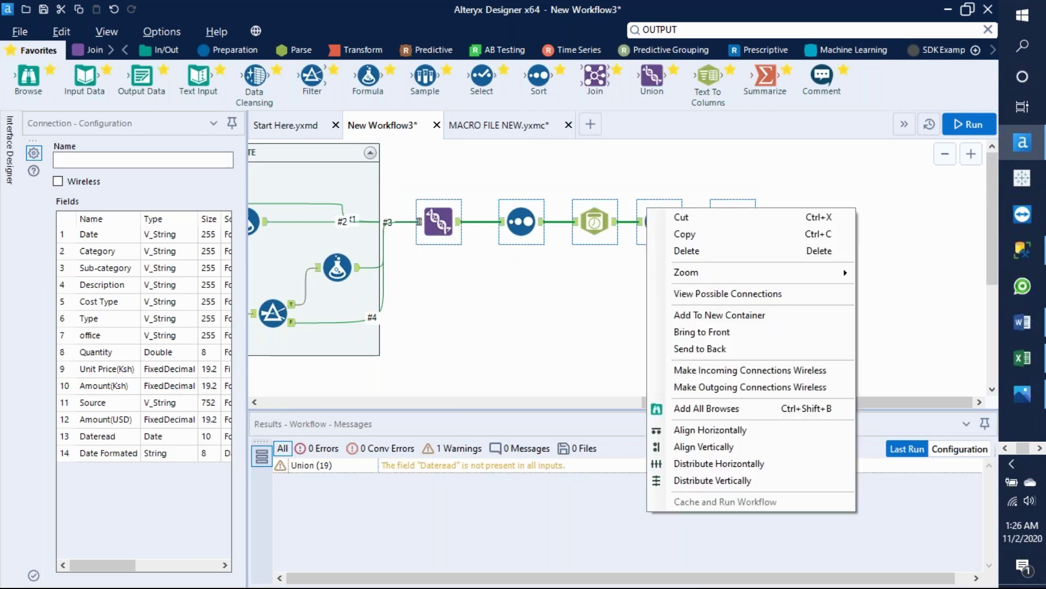
click(729, 314)
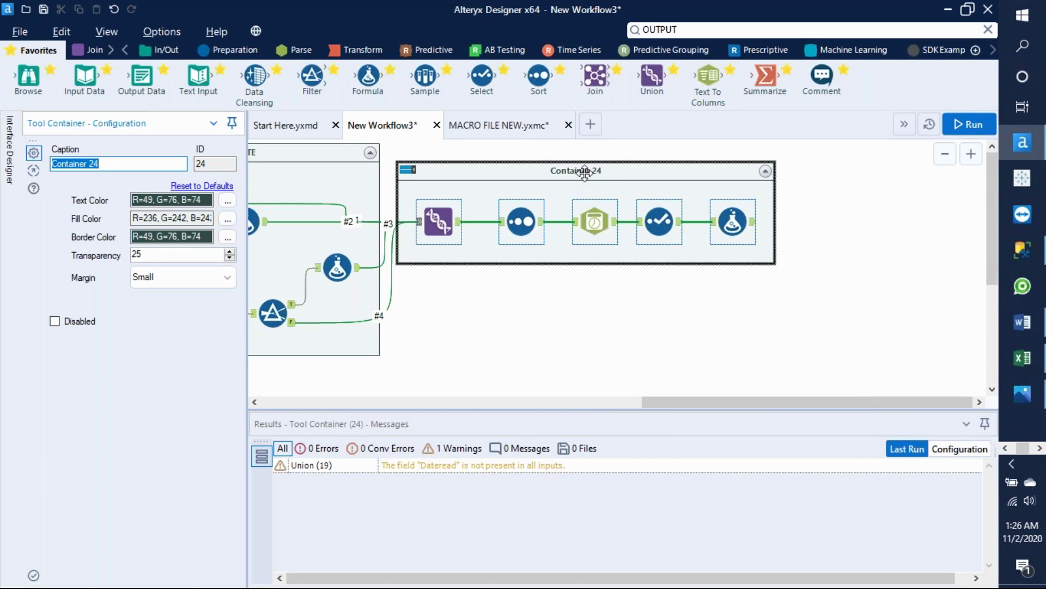
Caption the new container JOINING THE DATA, CONVERTING THE DATES INTO THE STRING FORMAT REQUIRED
text(UNIO)
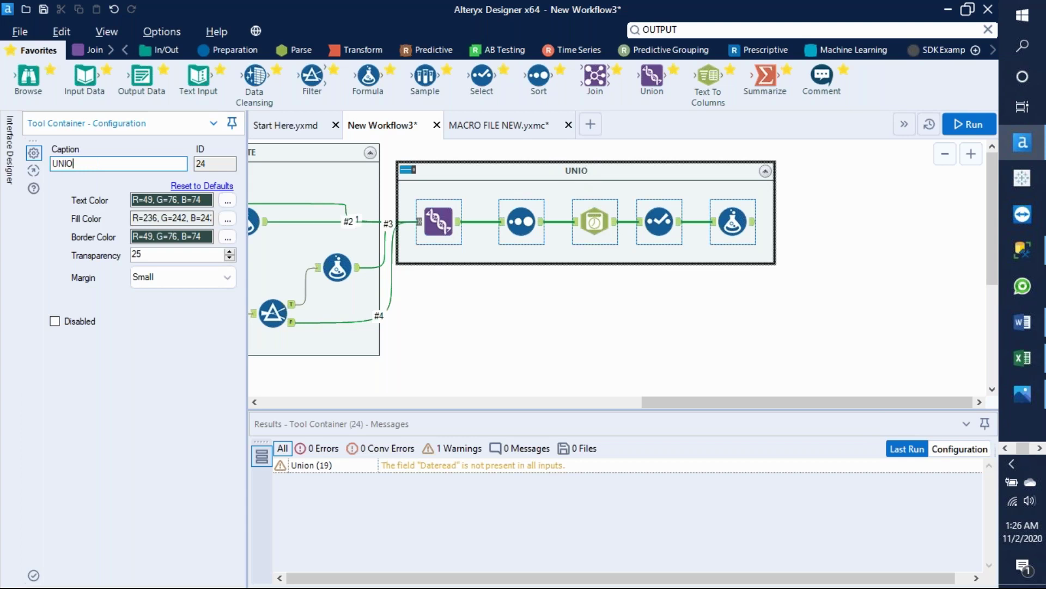
text(N)
key(BackSpace)
key(BackSpace)
key(BackSpace)
key(BackSpace)
key(BackSpace)
text(JOININI)
key(BackSpace)
text(G TH)
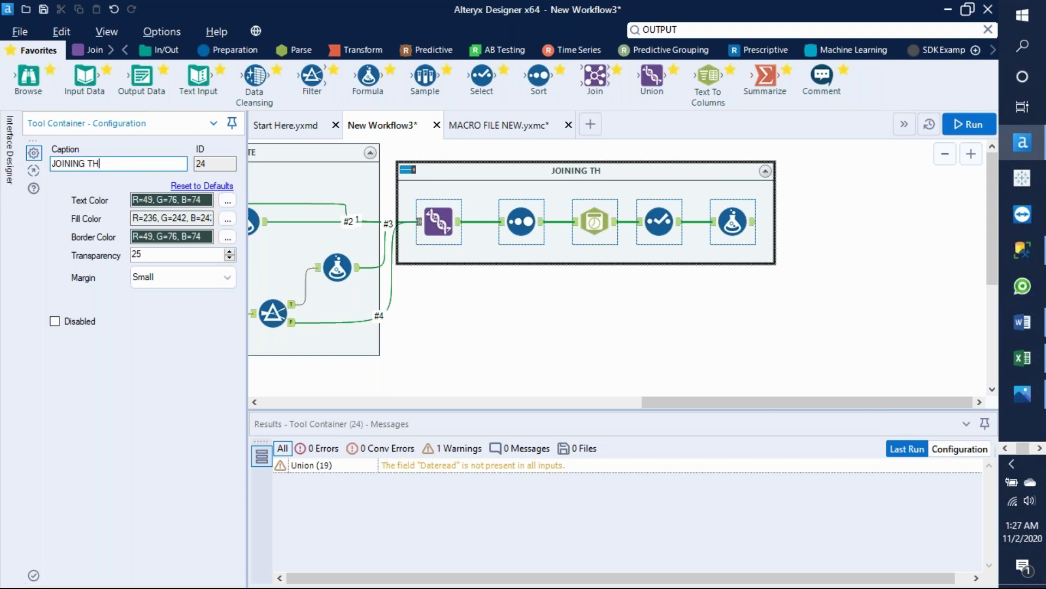
text(E DATA)
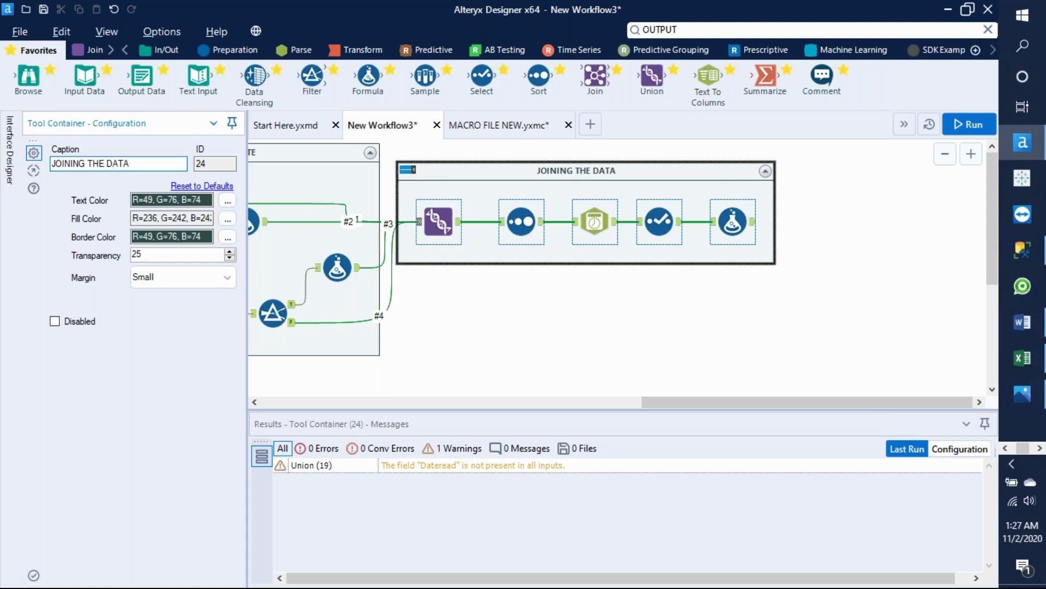
text(, CON)
text(VERTING THE DATES INTO THE)
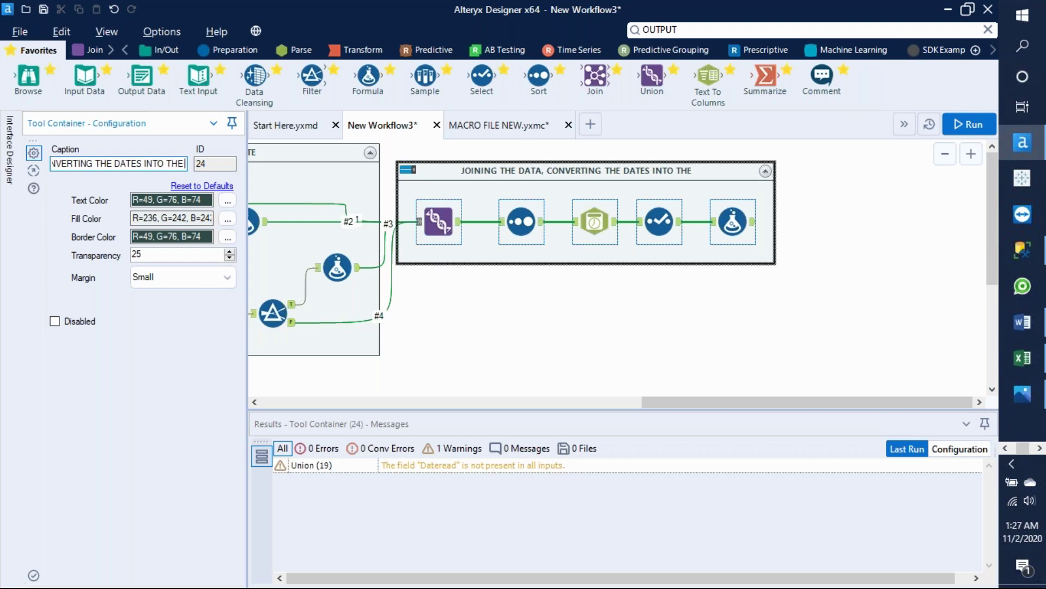
text( STRI)
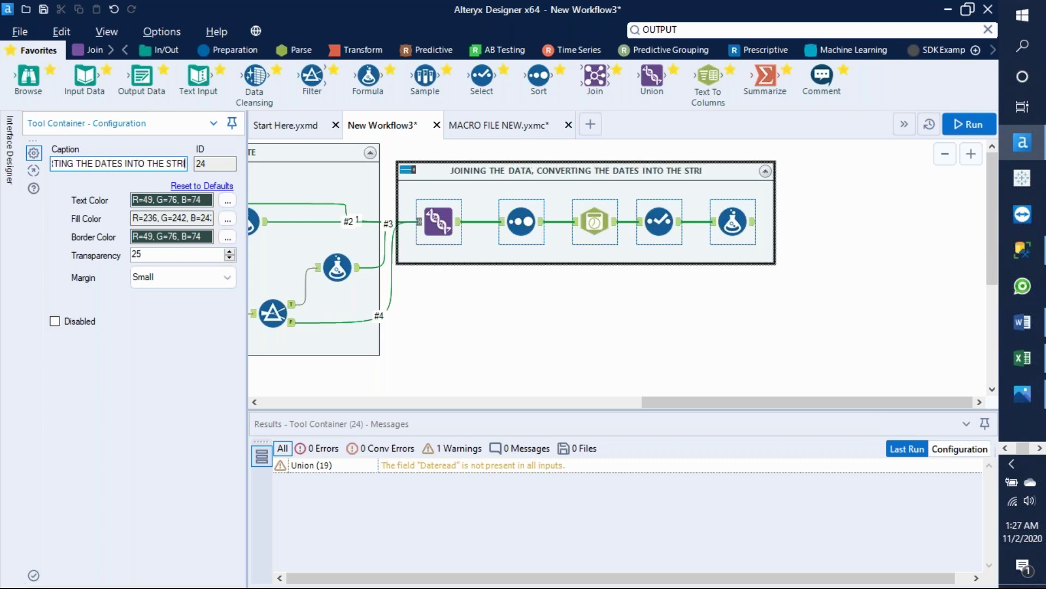
text(NG FORMA)
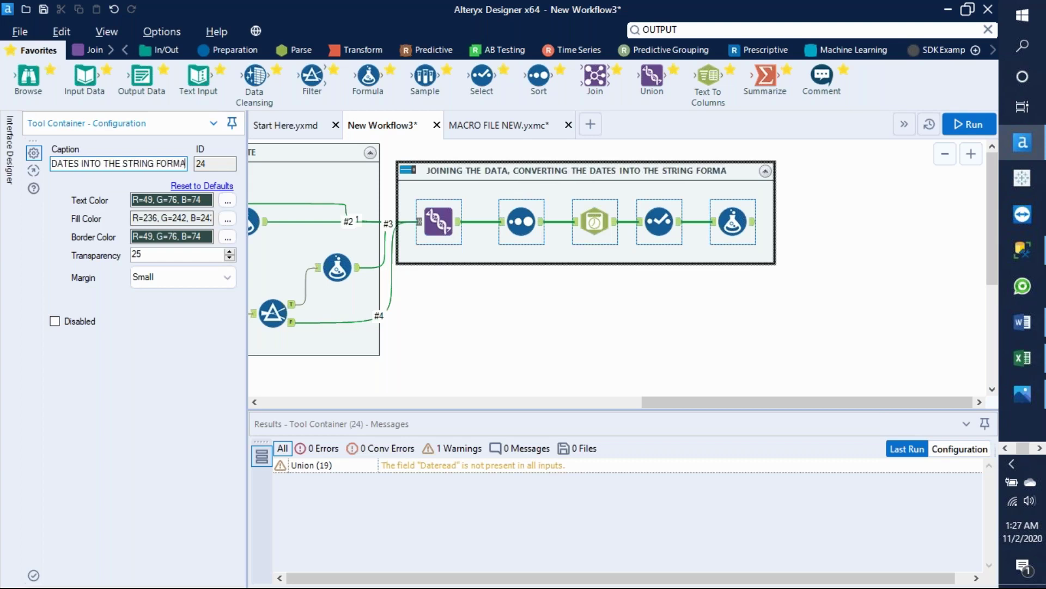
text(T REQUIRED)
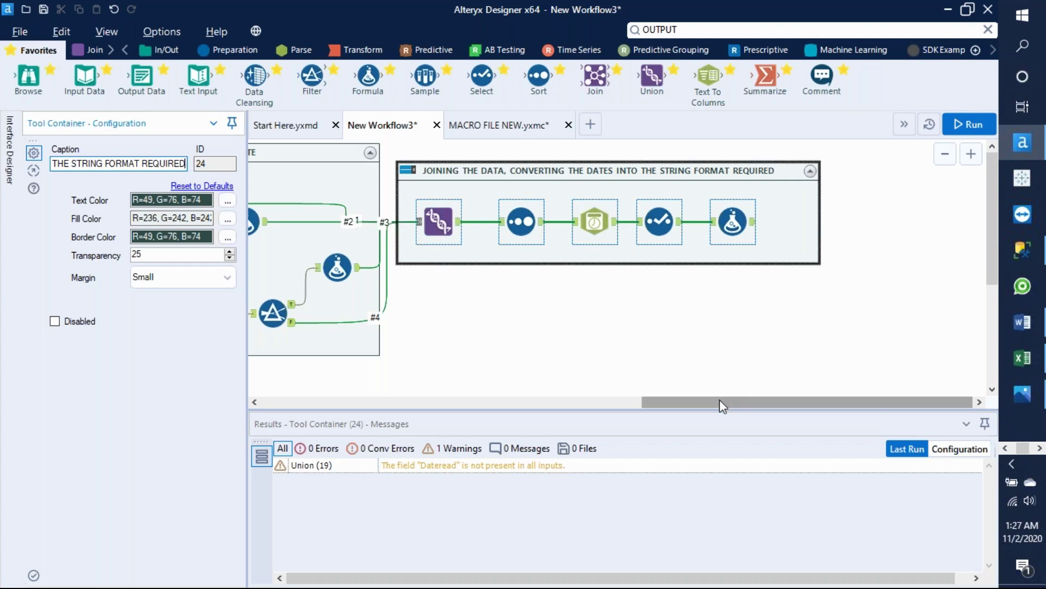
drag(719, 400, 779, 421)
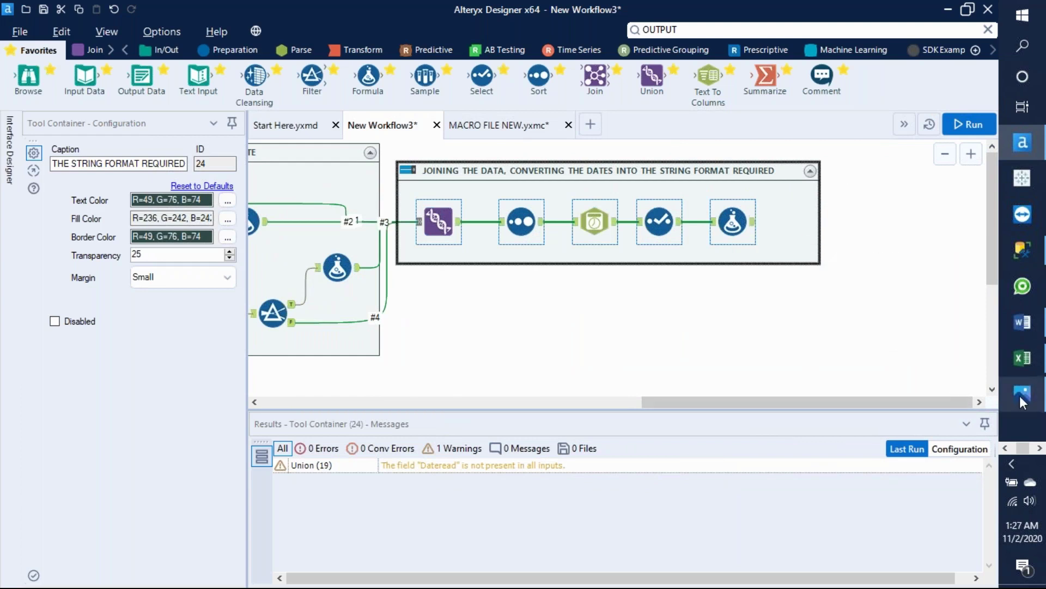
Switch to Photos to review the business requirements in REQUIREMENTS.PNG, and return to Alteryx Designer
mouse_move(1019, 395)
click(917, 390)
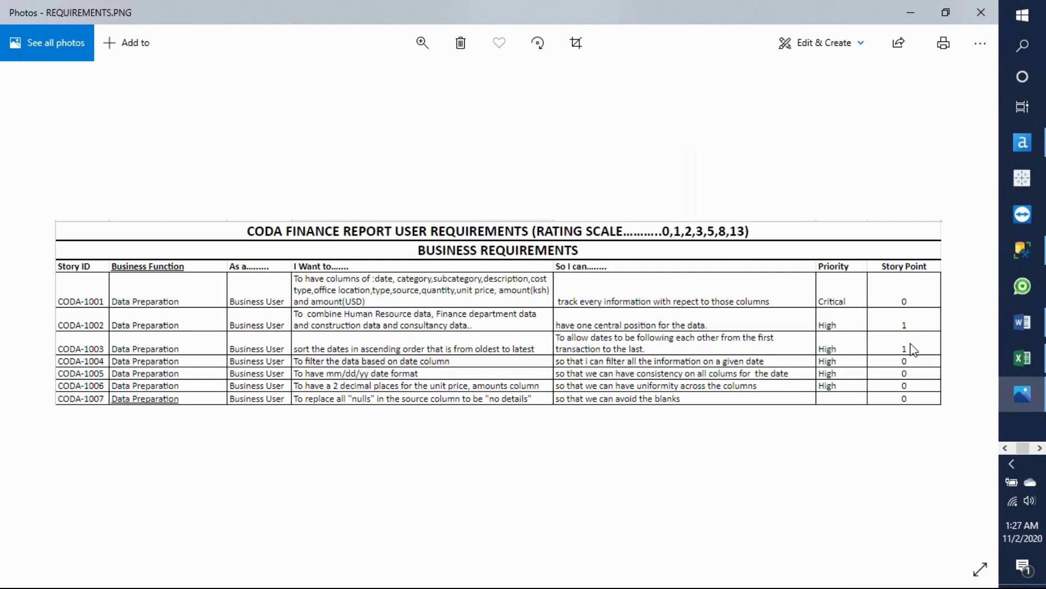
mouse_move(1035, 155)
click(946, 146)
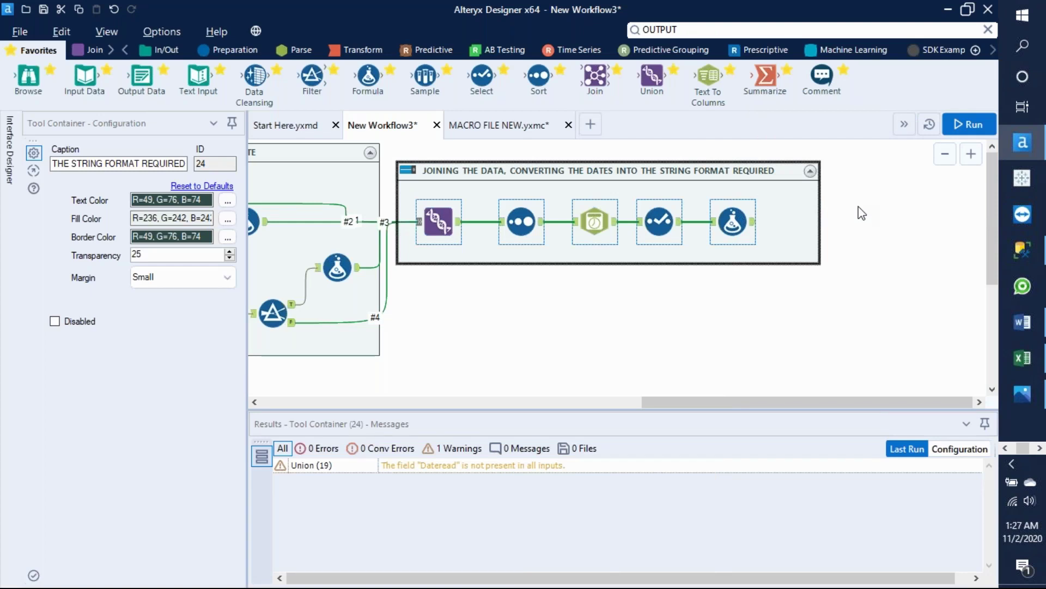
Add a Select tool outside the container, connect the Formula tool's output to it, and widen its configuration pane
drag(485, 82, 872, 215)
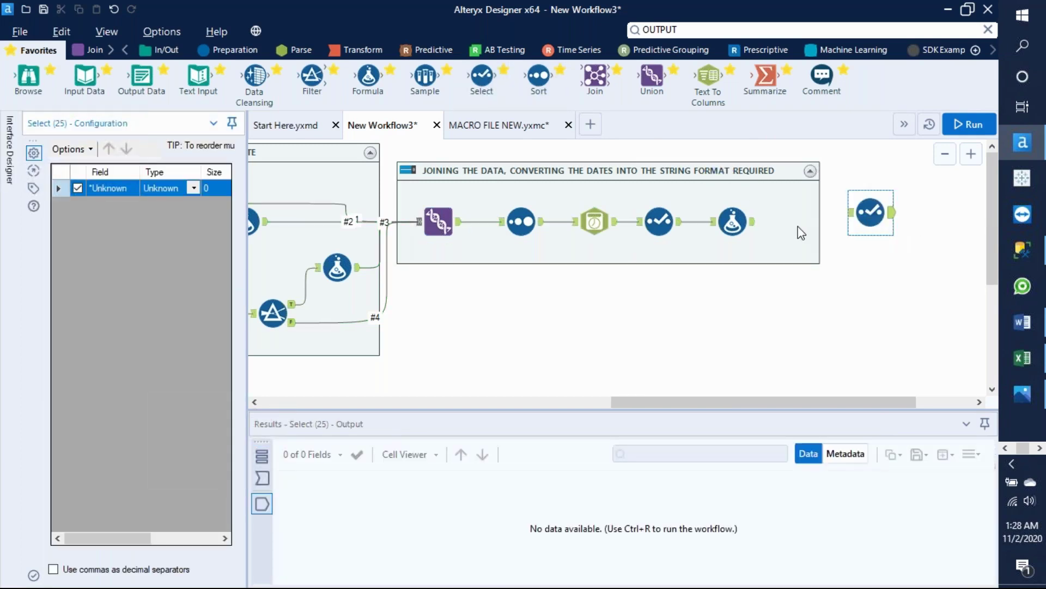
drag(754, 221, 851, 214)
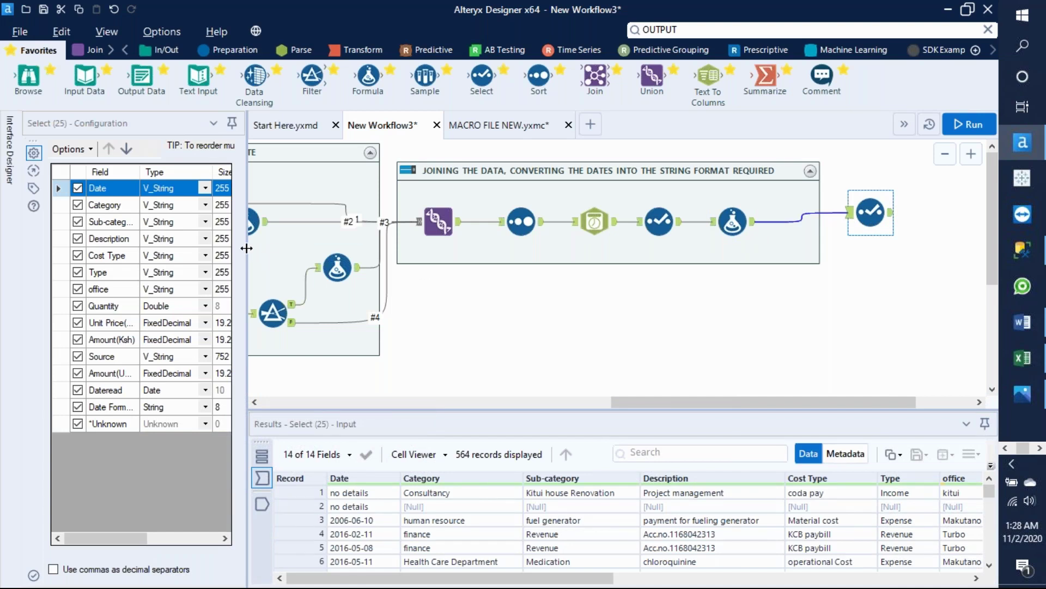
drag(247, 248, 326, 248)
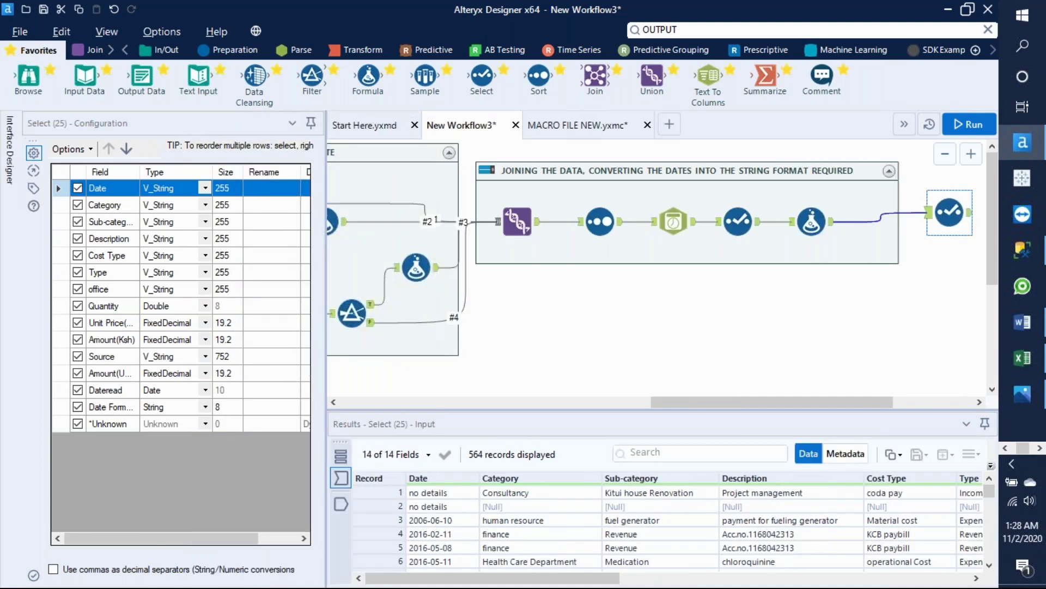
In the new Select tool, exclude the Date, Dateread and *Unknown fields and rename Date Formated to Date
click(77, 188)
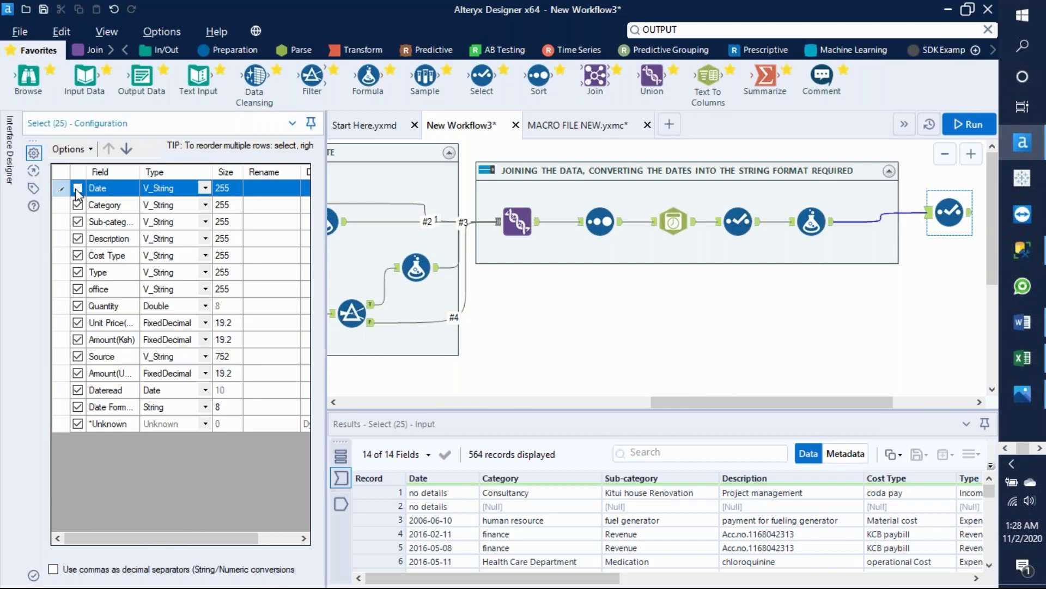
click(77, 390)
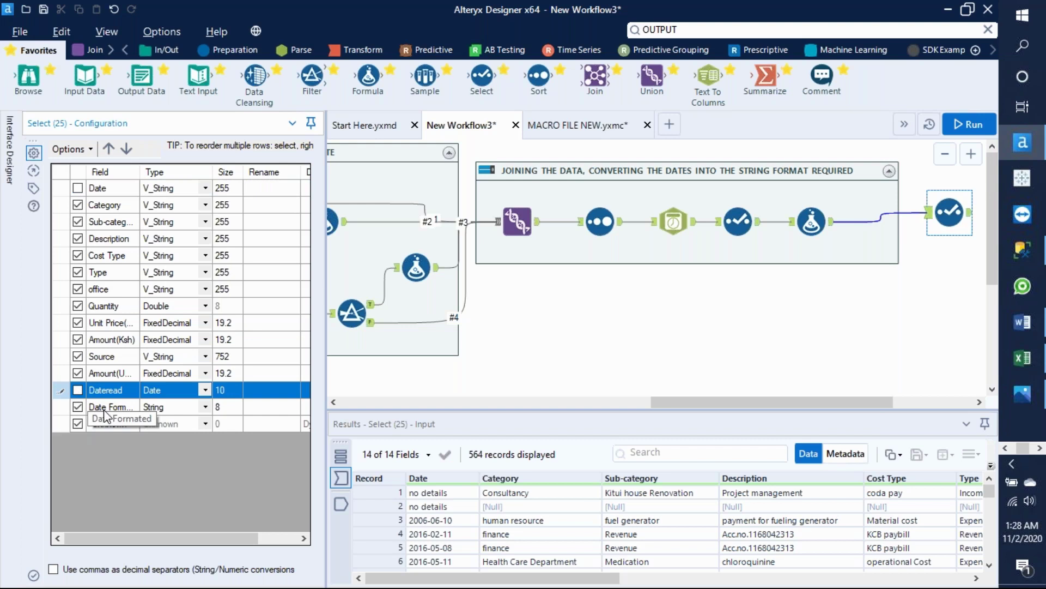
click(79, 423)
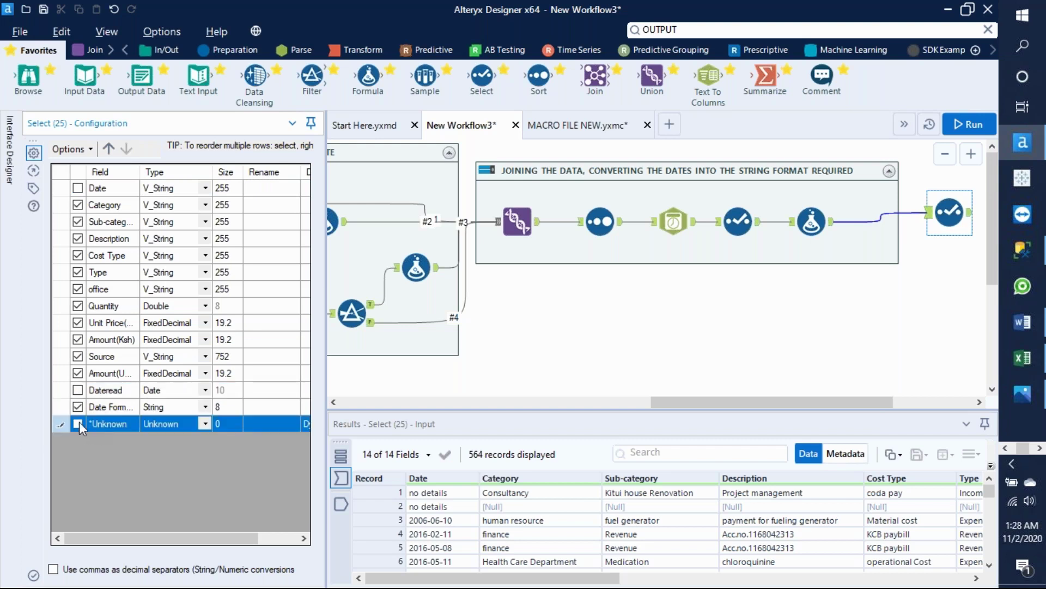
click(254, 407)
text(Date)
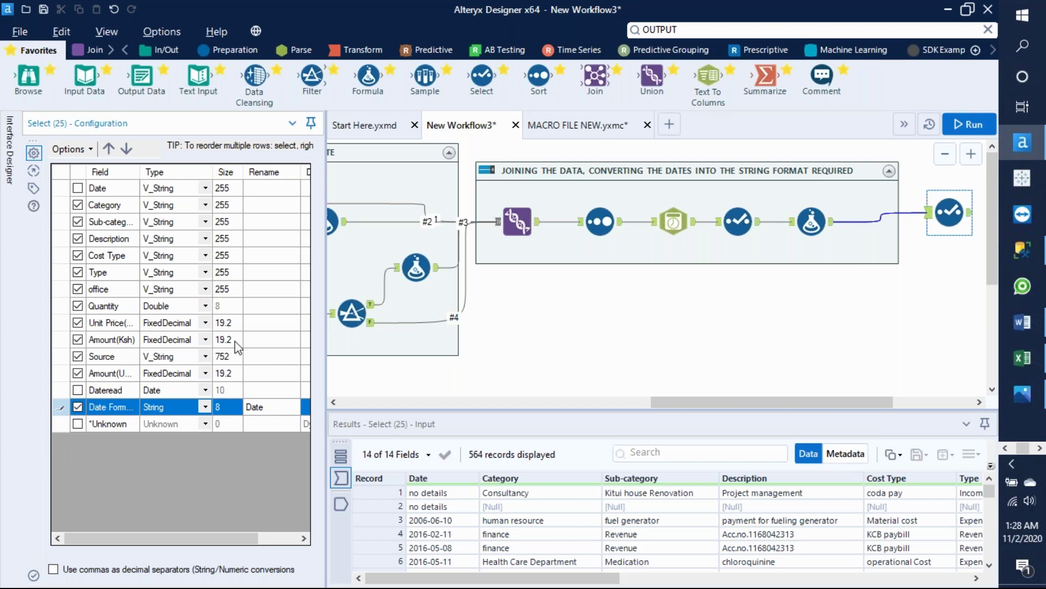
click(216, 344)
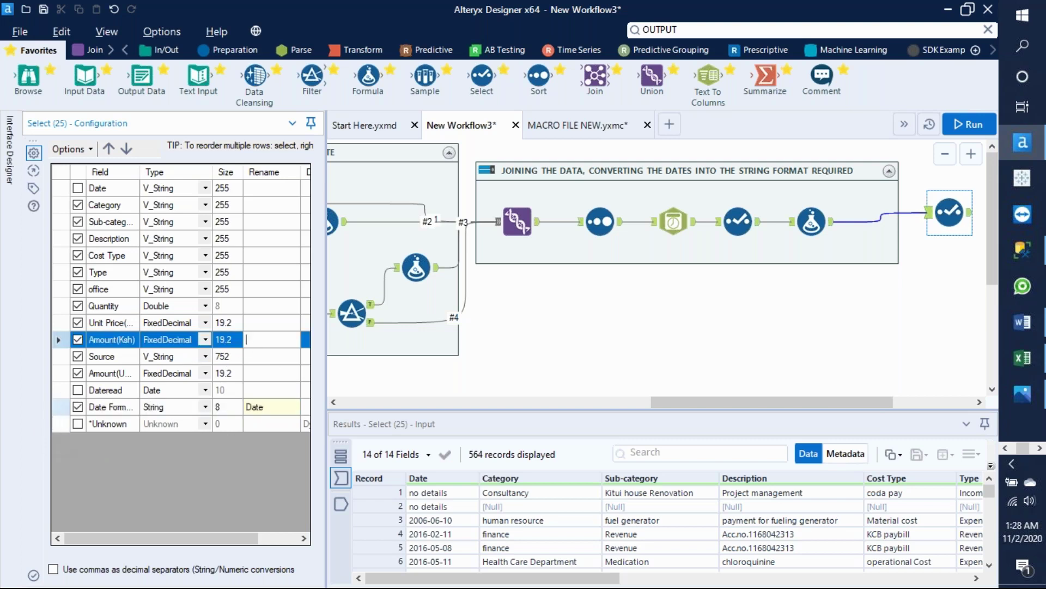
Move the Date Formated field to the first position in the Select tool's field list
click(60, 407)
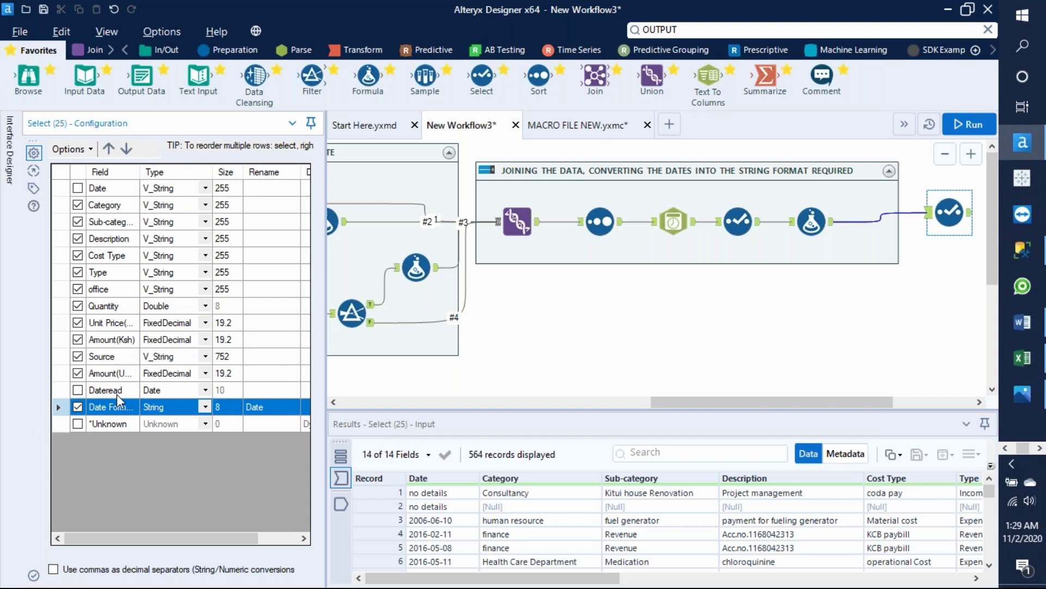
click(109, 148)
click(110, 147)
click(109, 147)
click(110, 148)
click(109, 148)
click(110, 147)
click(110, 147)
click(111, 147)
click(110, 147)
click(110, 147)
click(110, 148)
click(110, 147)
click(110, 147)
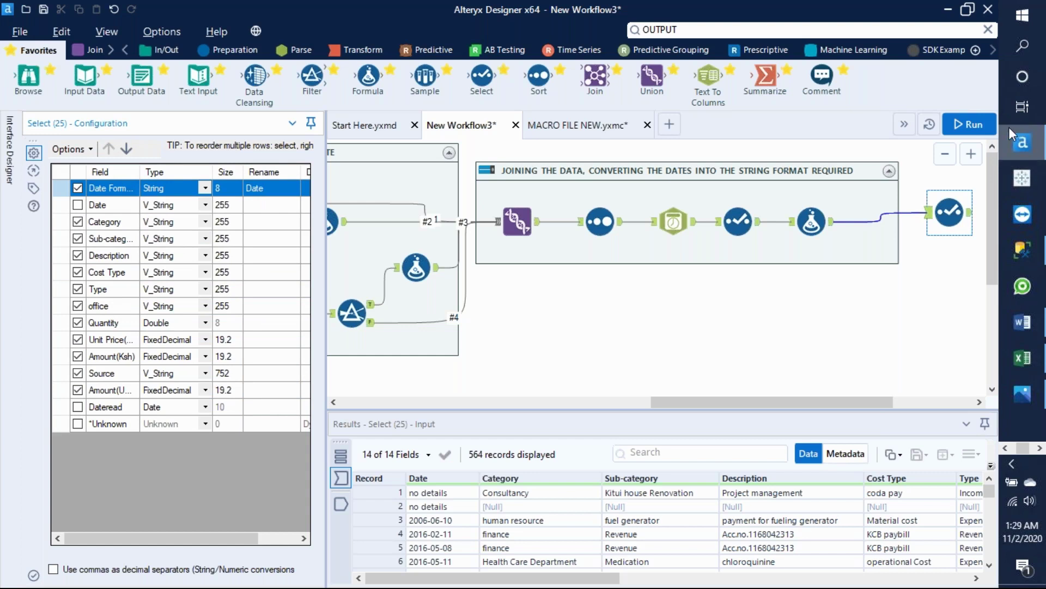
Run the workflow and check the Date column in the new Select tool's output
click(972, 127)
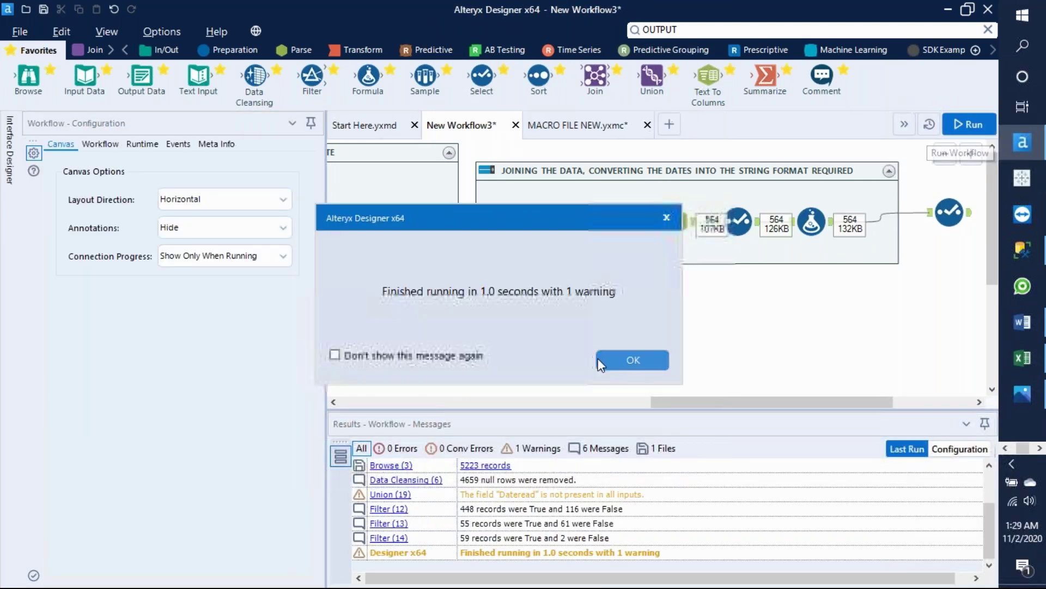
click(615, 359)
drag(721, 402, 800, 402)
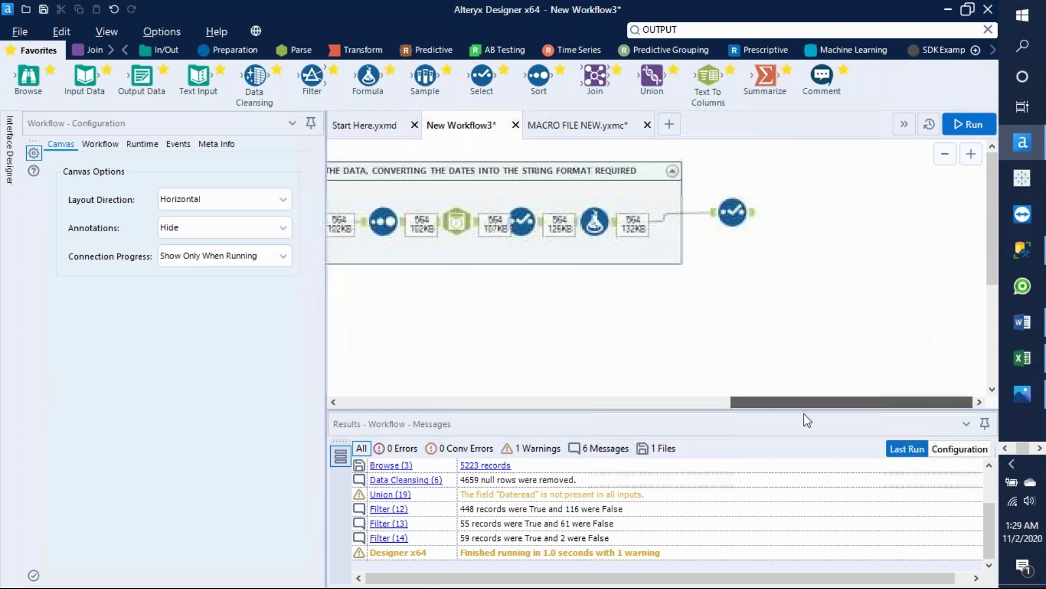
click(755, 222)
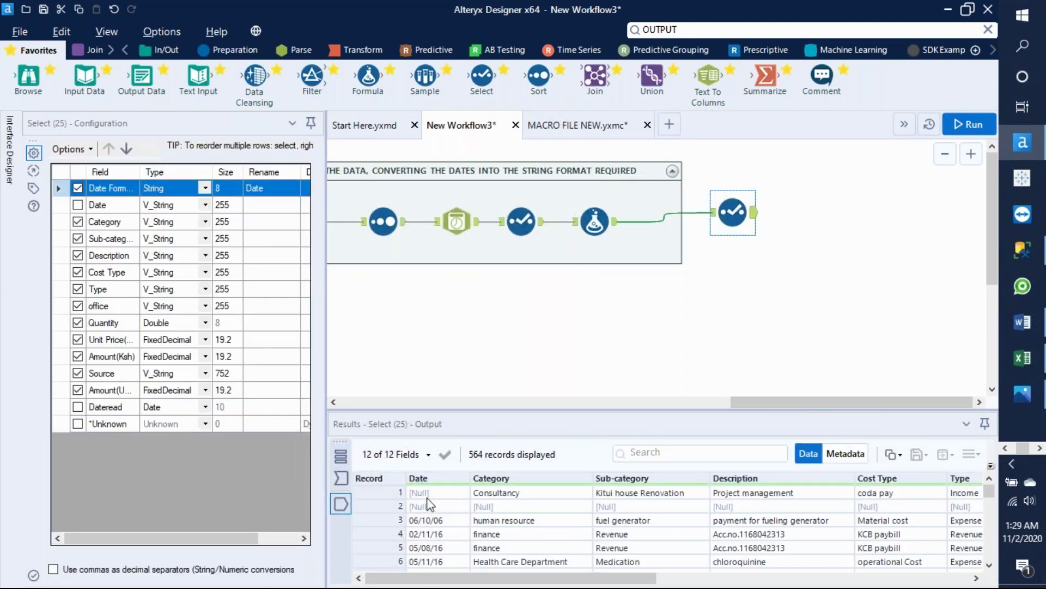
drag(485, 410, 484, 341)
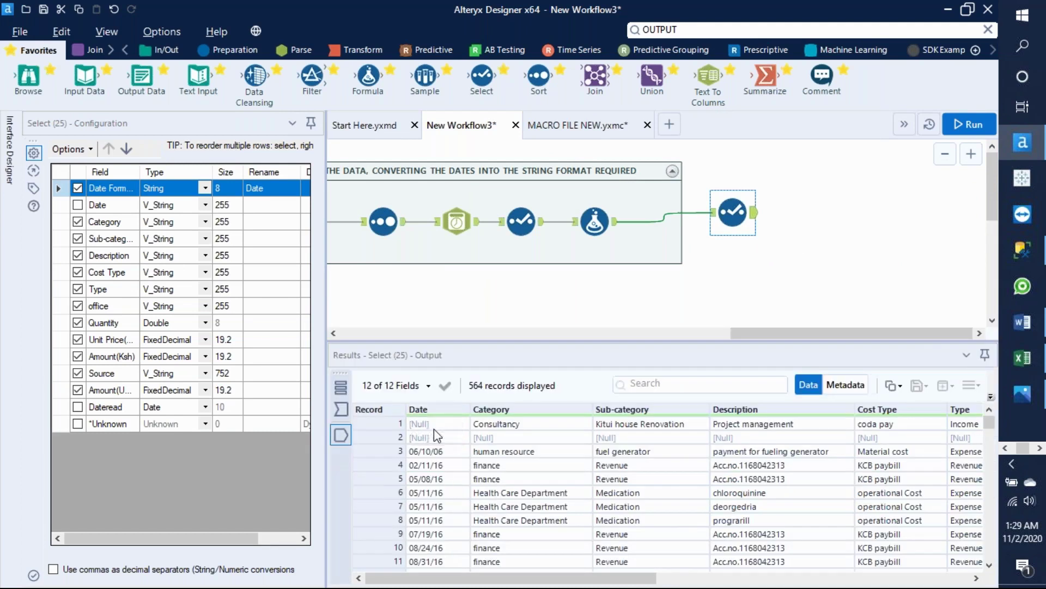
Examine the Formula tool's output, comparing the Date column with the Dateread and Date Formated columns
click(594, 221)
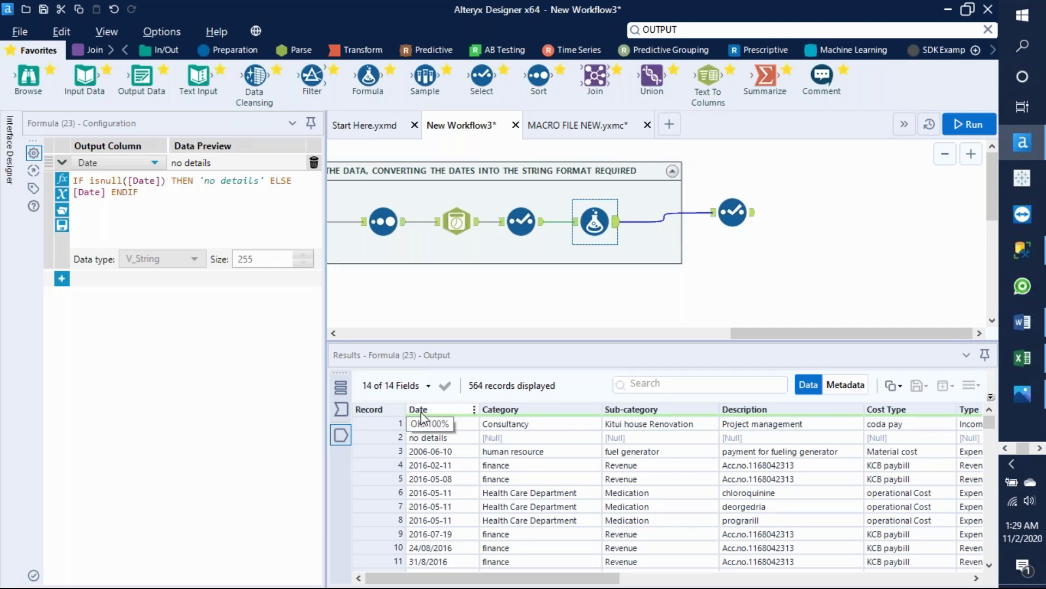
drag(545, 582, 1029, 583)
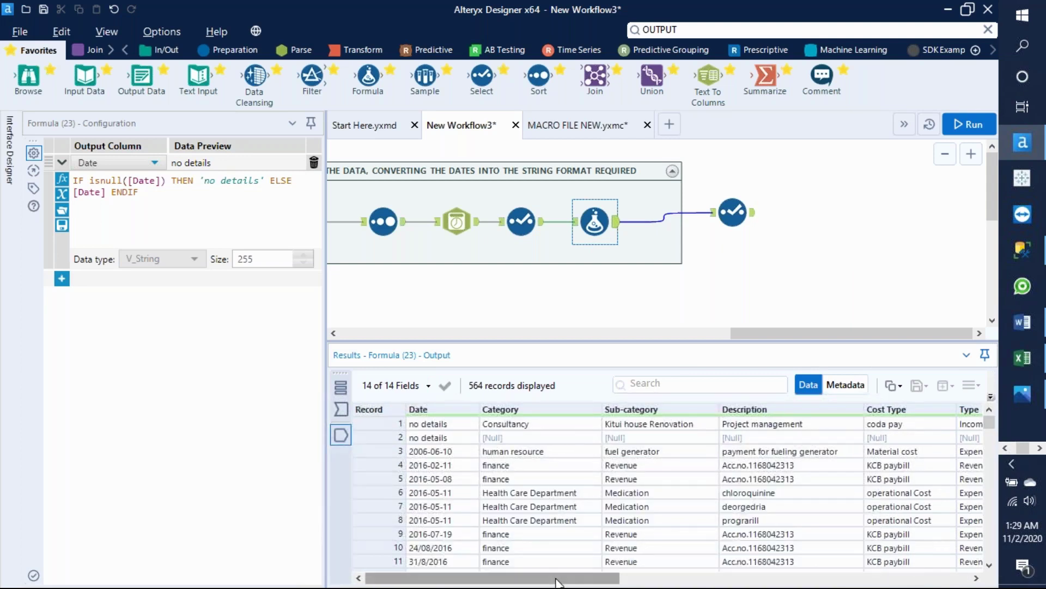
drag(567, 580, 1008, 548)
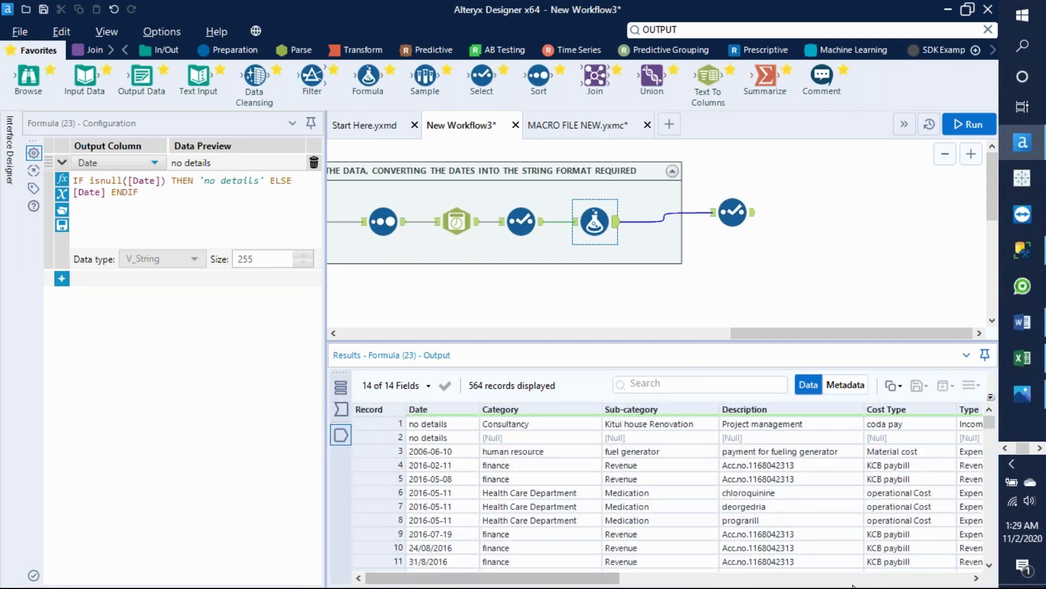
drag(460, 583, 811, 582)
mouse_move(917, 415)
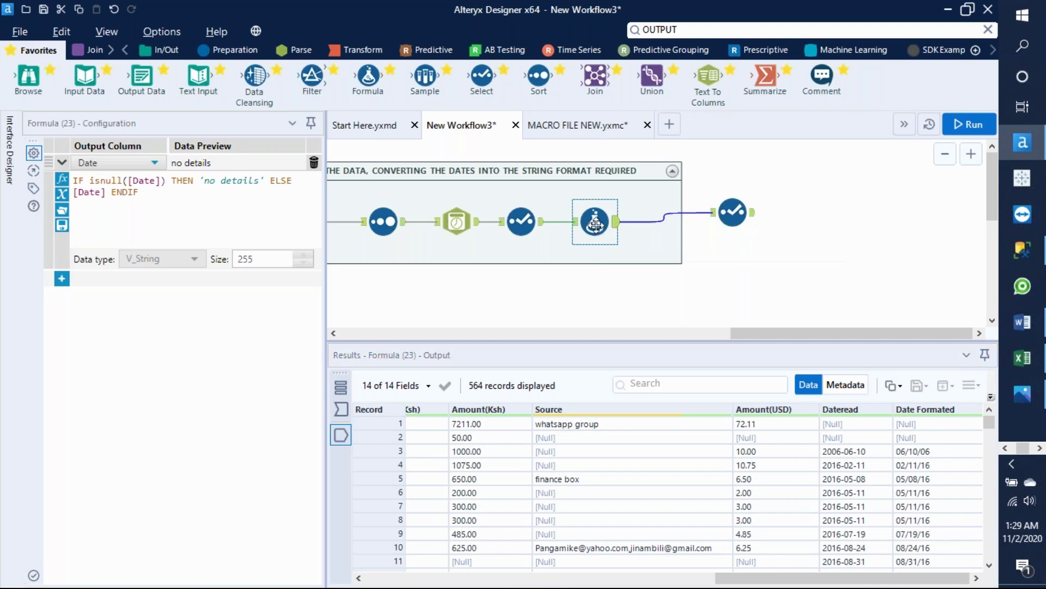
Try to make the isnull test in the Formula tool's Date expression refer to [Date Formated]
click(157, 180)
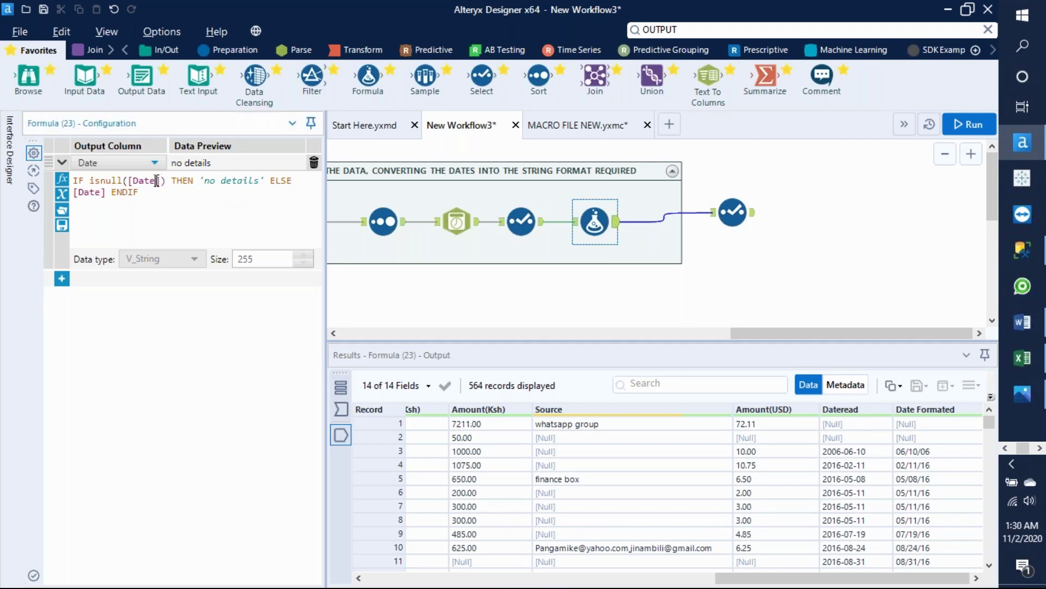
text(])
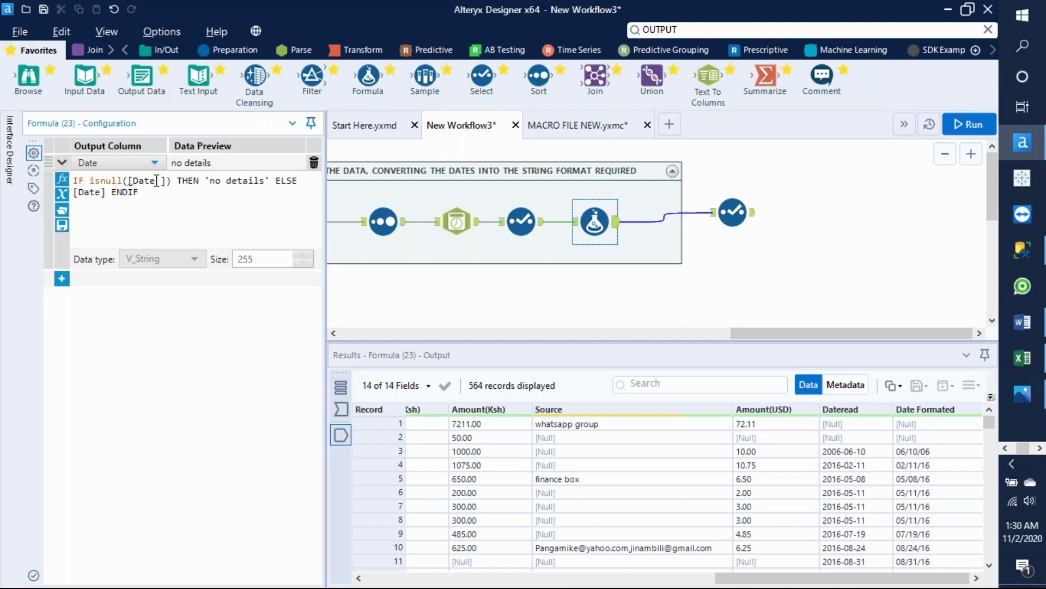
text(F)
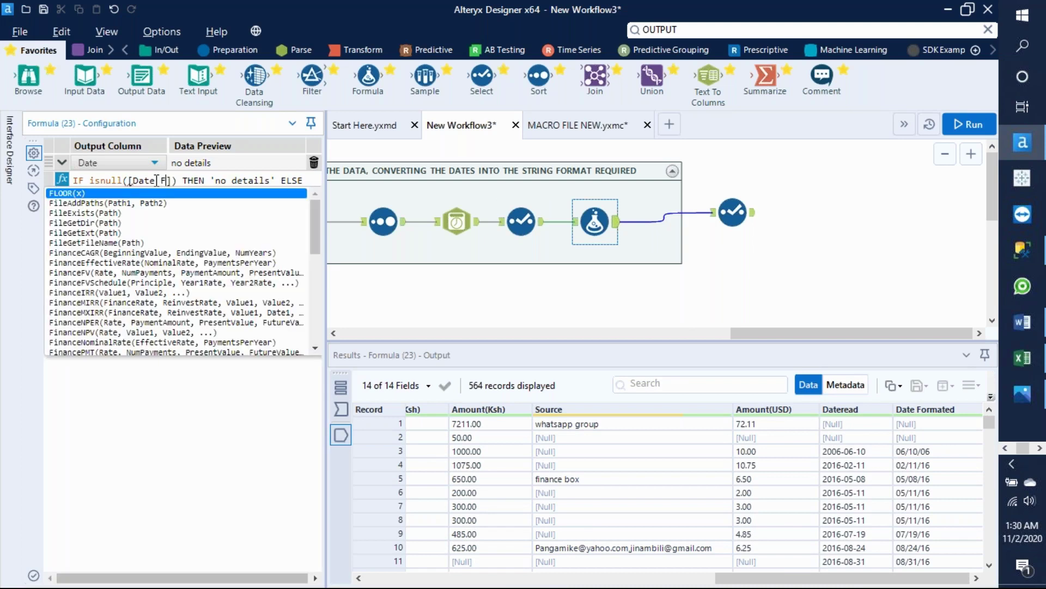
text(or)
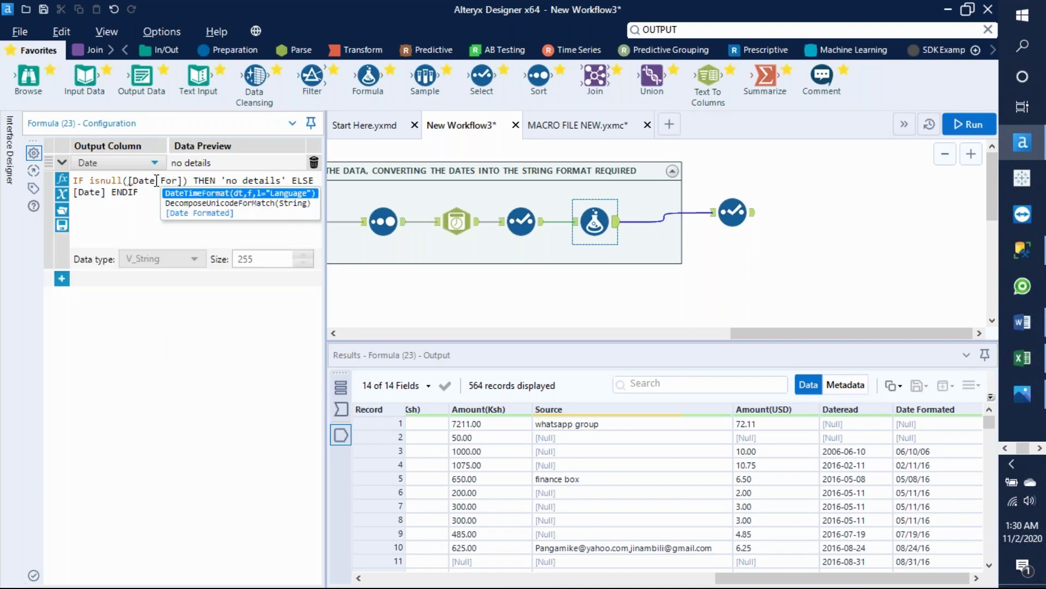
key(Down)
key(Down)
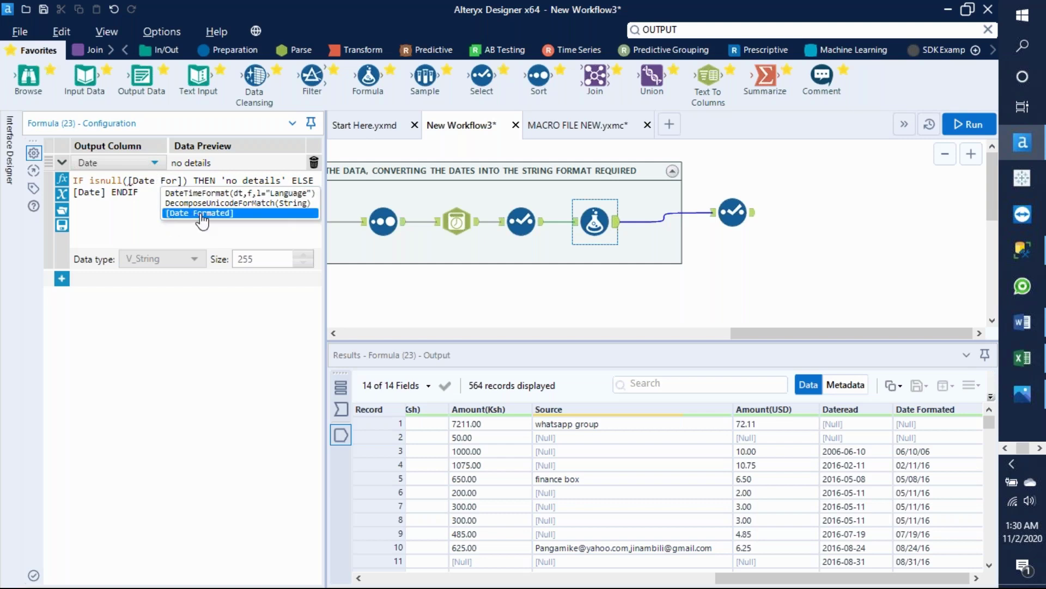
key(Return)
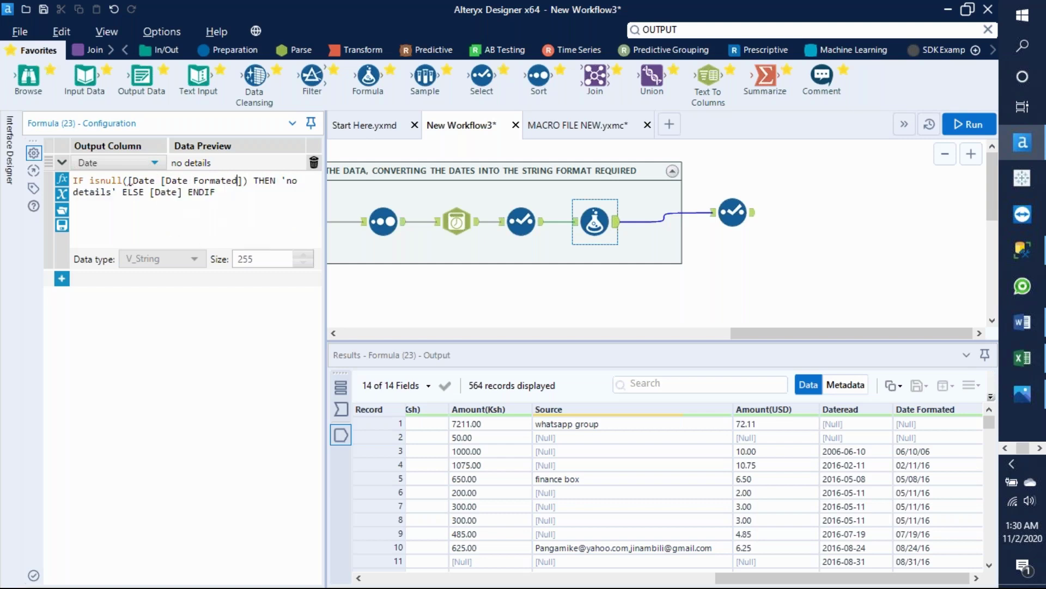
Try to use [Date Formated] in the ELSE branch of the Date expression and run the workflow
click(179, 193)
text(For)
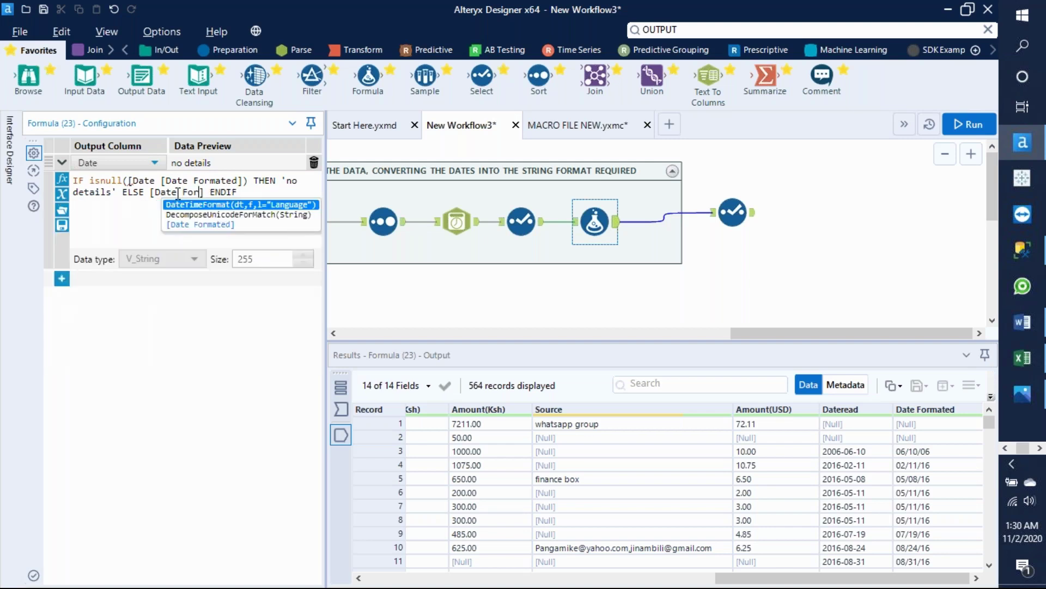
click(195, 225)
double_click(195, 226)
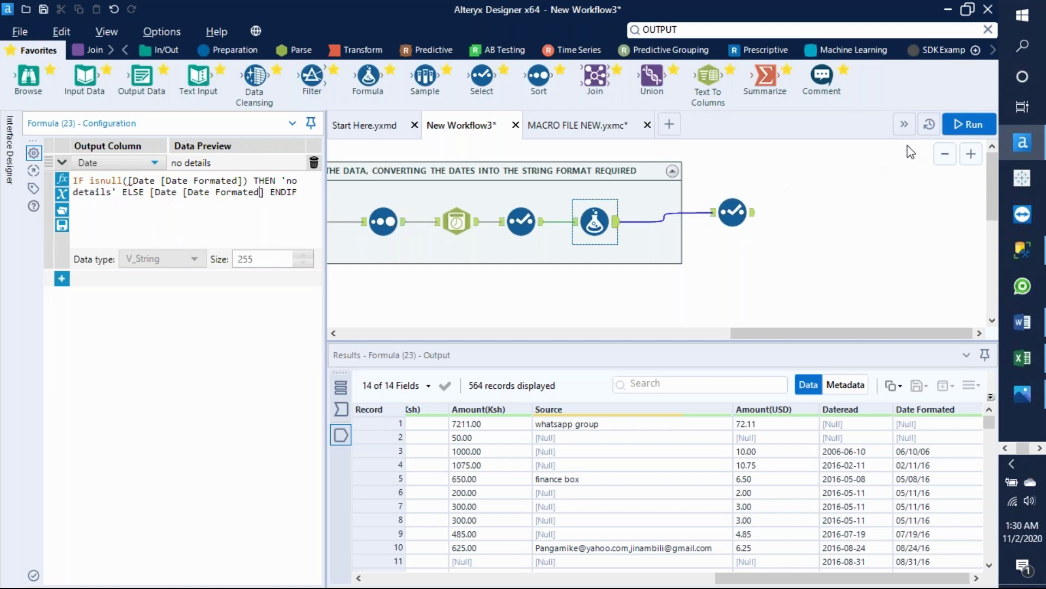
click(983, 125)
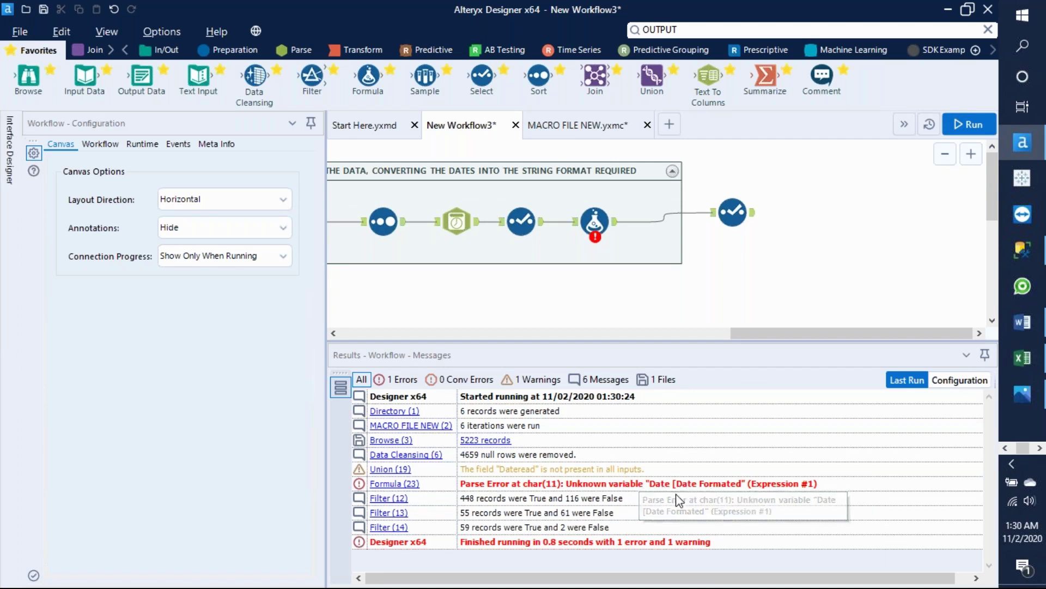
Remove the stray "[Date" fragments before both [Date Formated] references in the Formula tool's Date expression
click(521, 225)
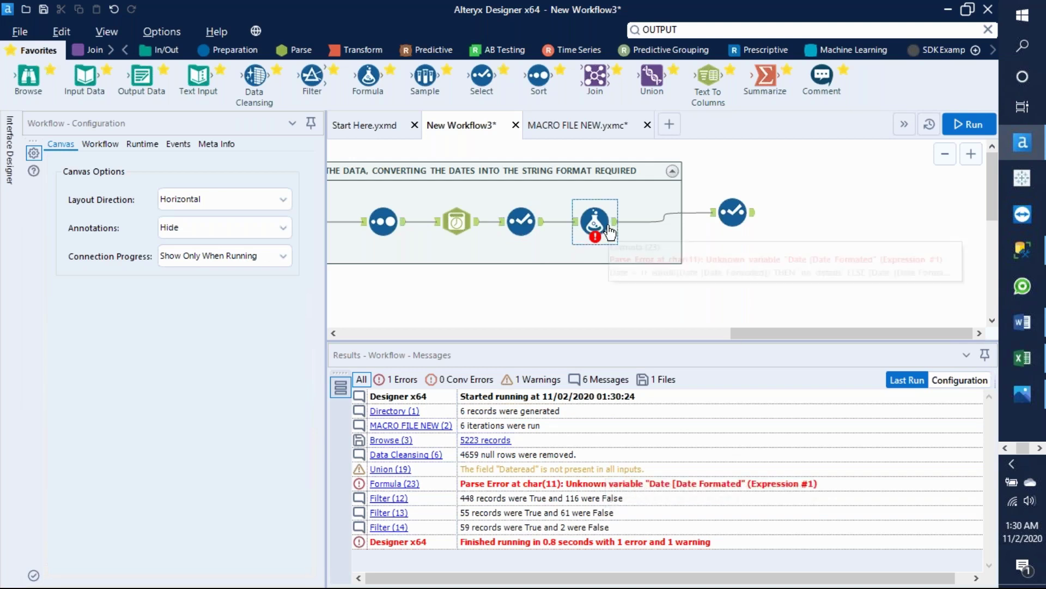
click(592, 222)
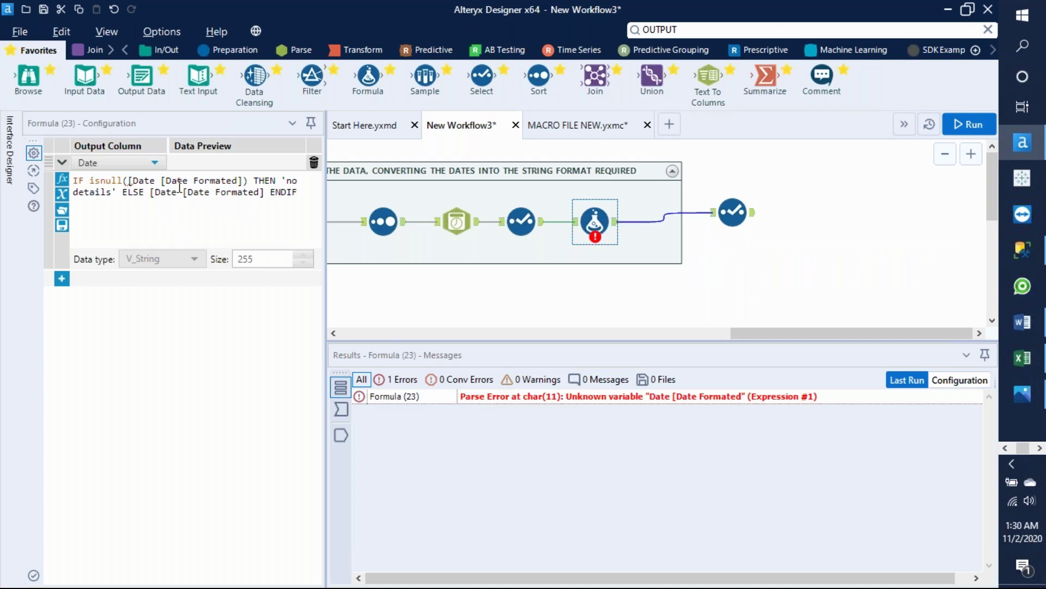
click(184, 193)
key(BackSpace)
key(BackSpace)
key(BackSpace)
key(BackSpace)
key(BackSpace)
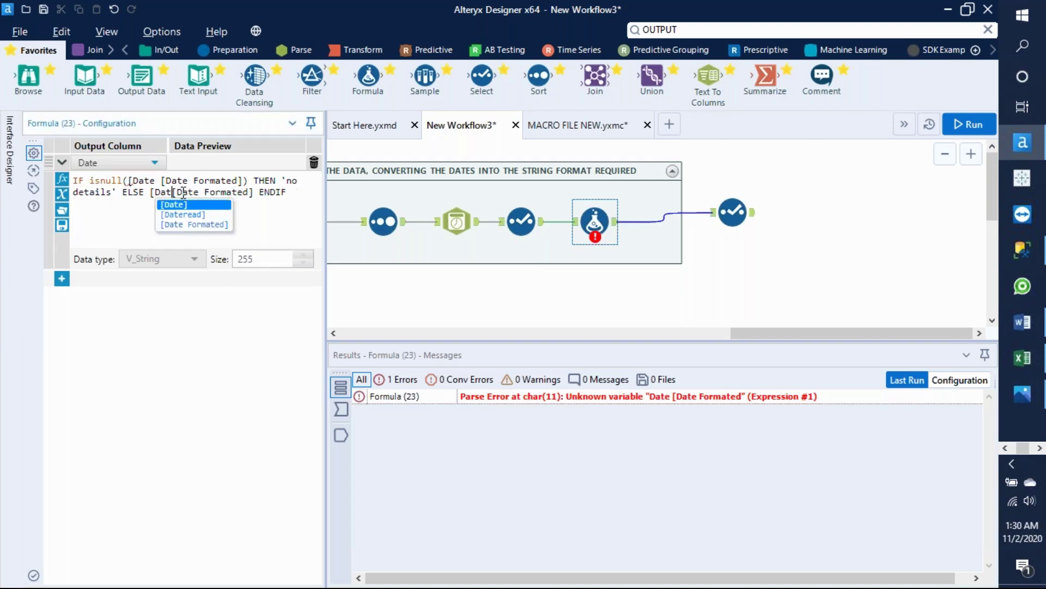
key(BackSpace)
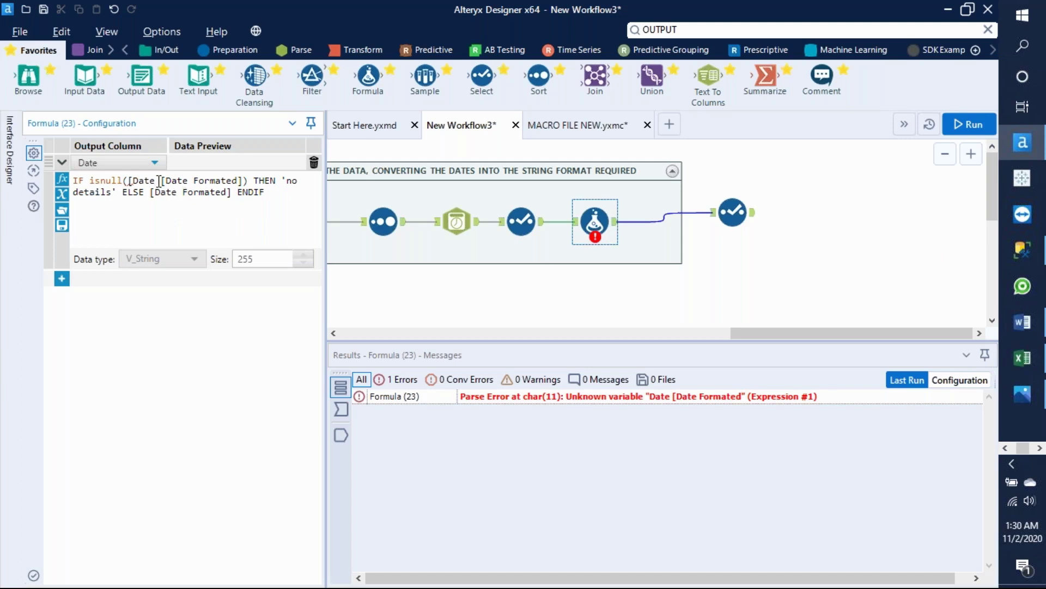
key(BackSpace)
key(BackSpace)
key(BackSpace)
key(BackSpace)
key(BackSpace)
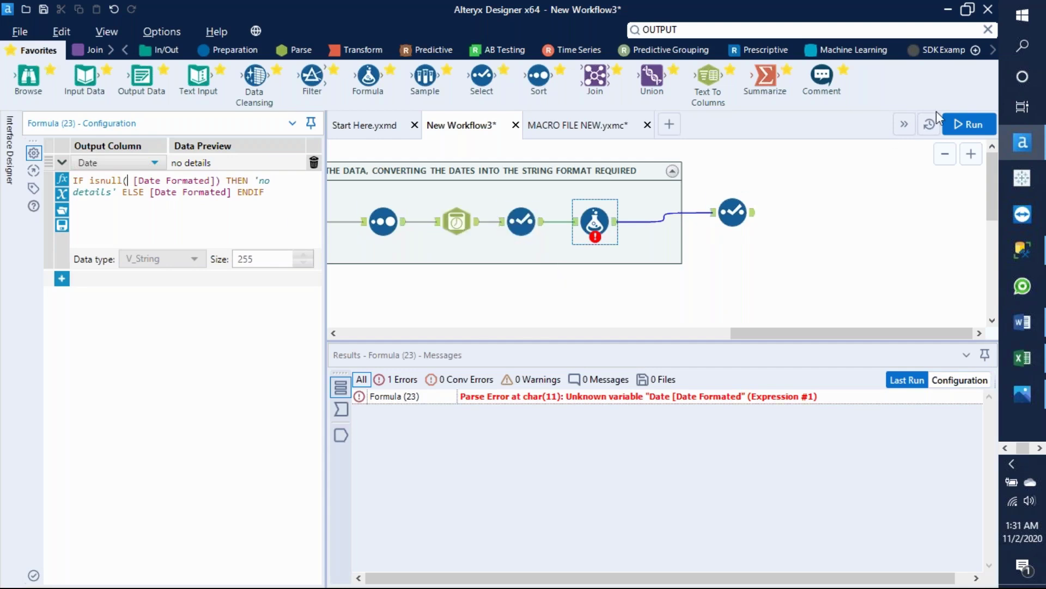
Run the workflow and check the columns in the last Select tool's output, starting with Date
click(970, 124)
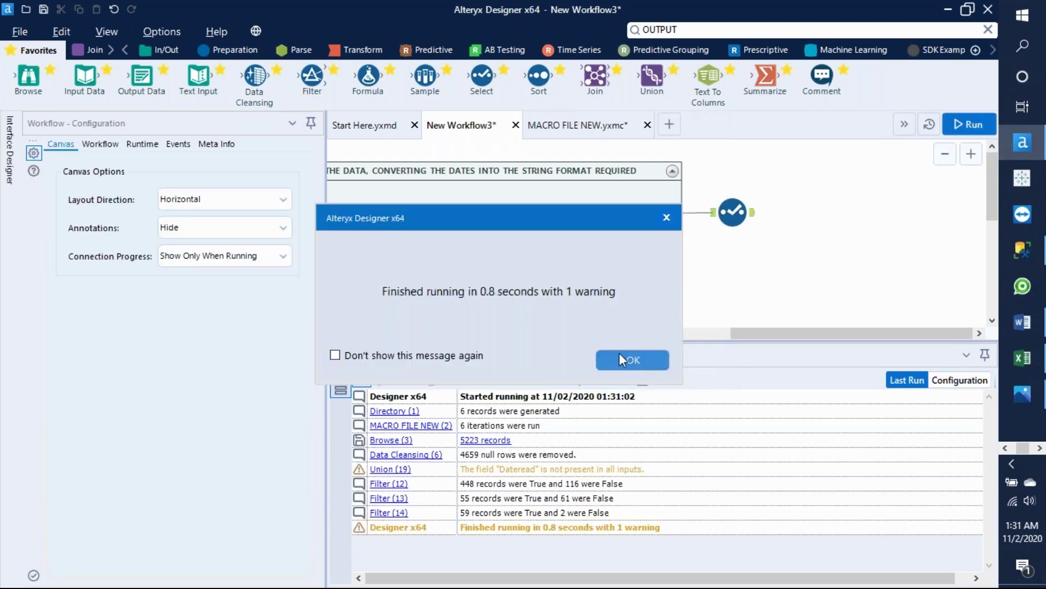
click(629, 362)
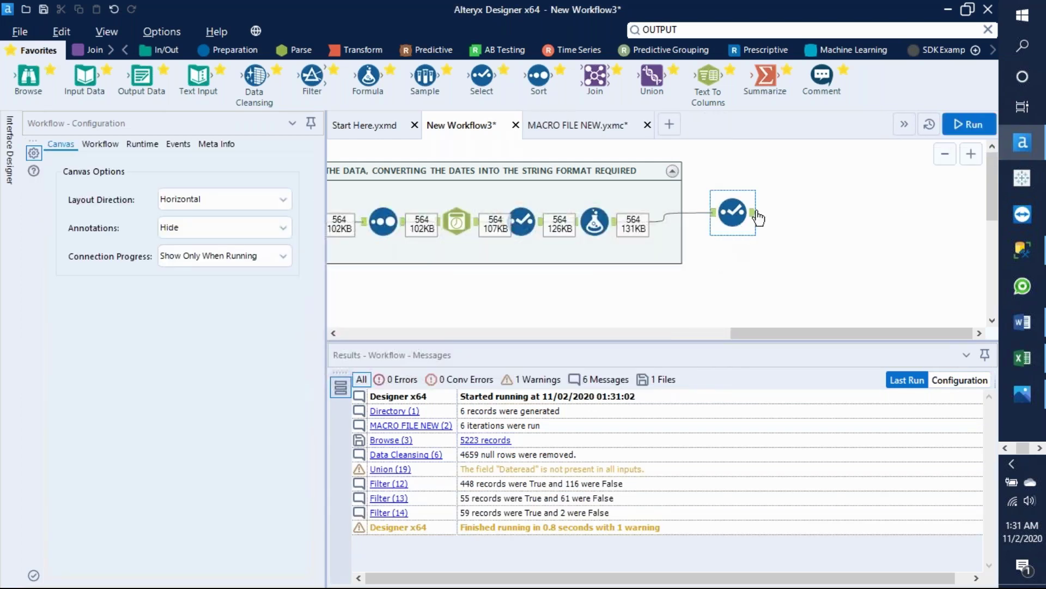
click(740, 211)
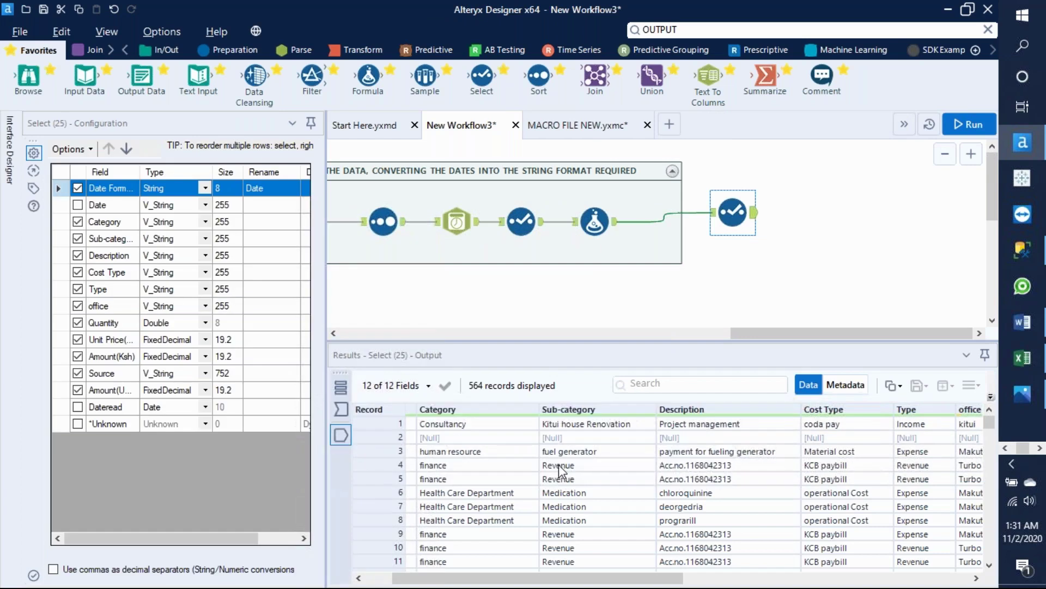
drag(578, 579, 385, 581)
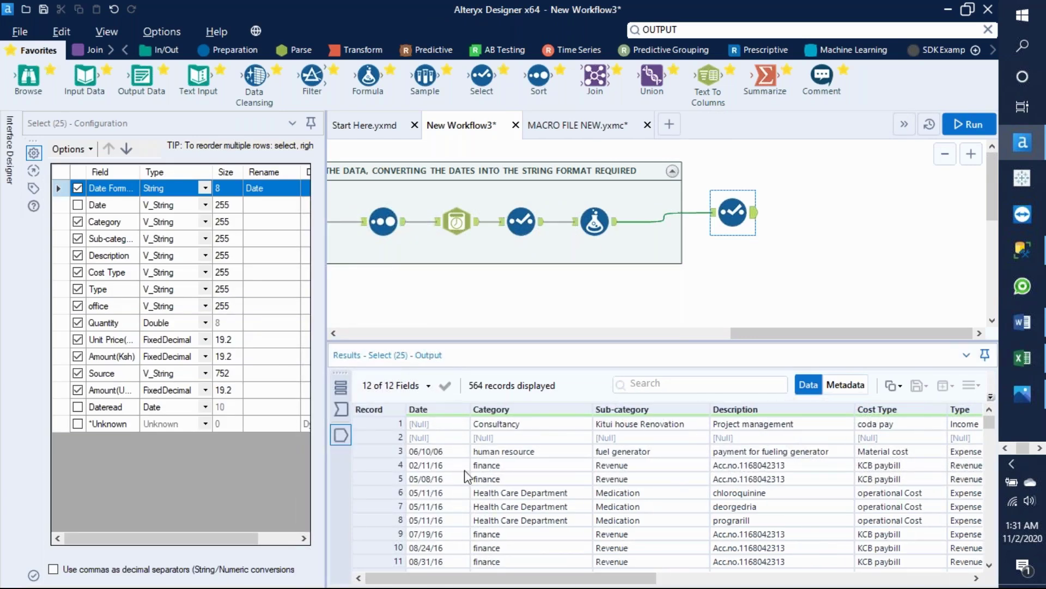
mouse_move(523, 578)
mouse_down()
mouse_move(670, 578)
mouse_move(523, 579)
mouse_up()
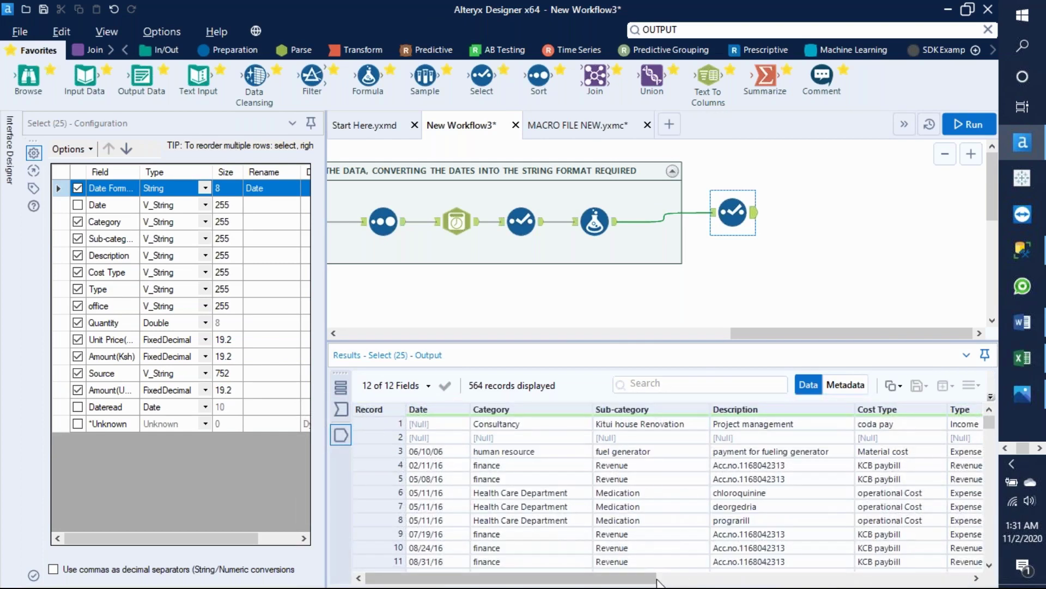
drag(649, 581, 911, 583)
drag(795, 581, 572, 585)
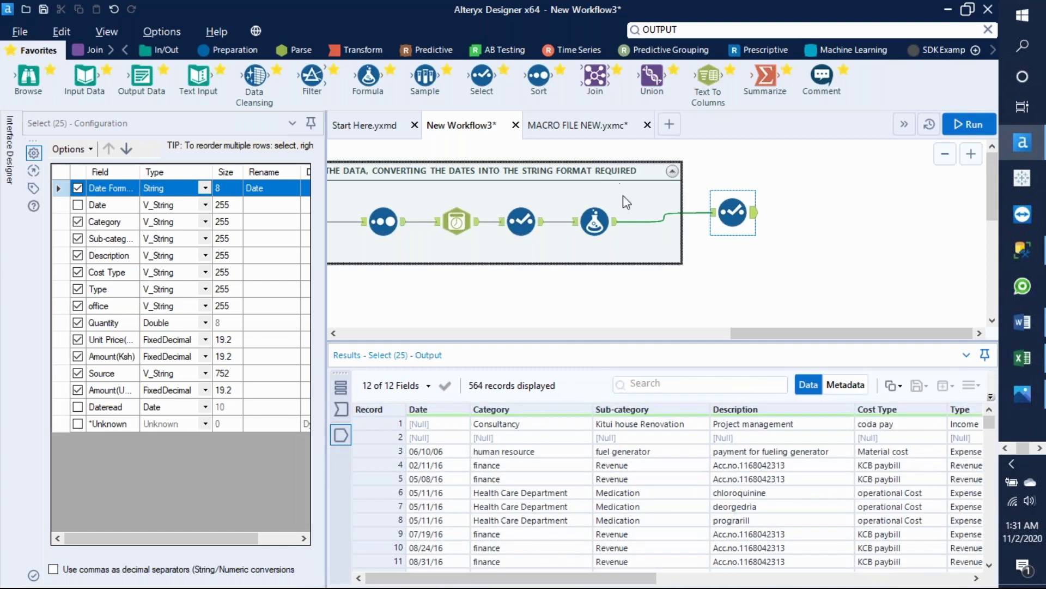
Compare the Date column with the Dateread and Date Formated columns in the Formula tool's output
click(613, 228)
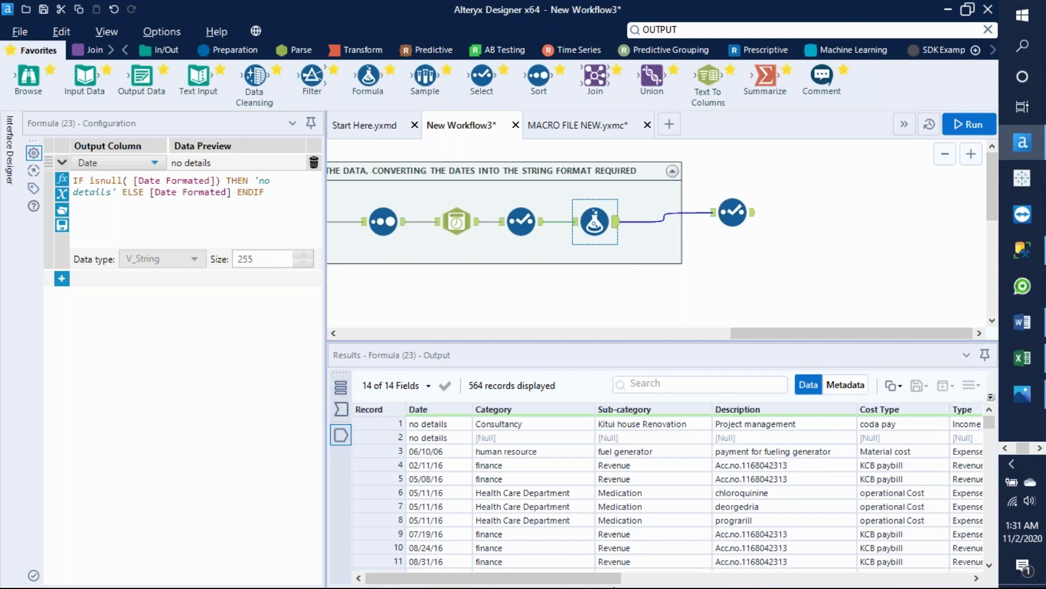
drag(595, 578, 898, 581)
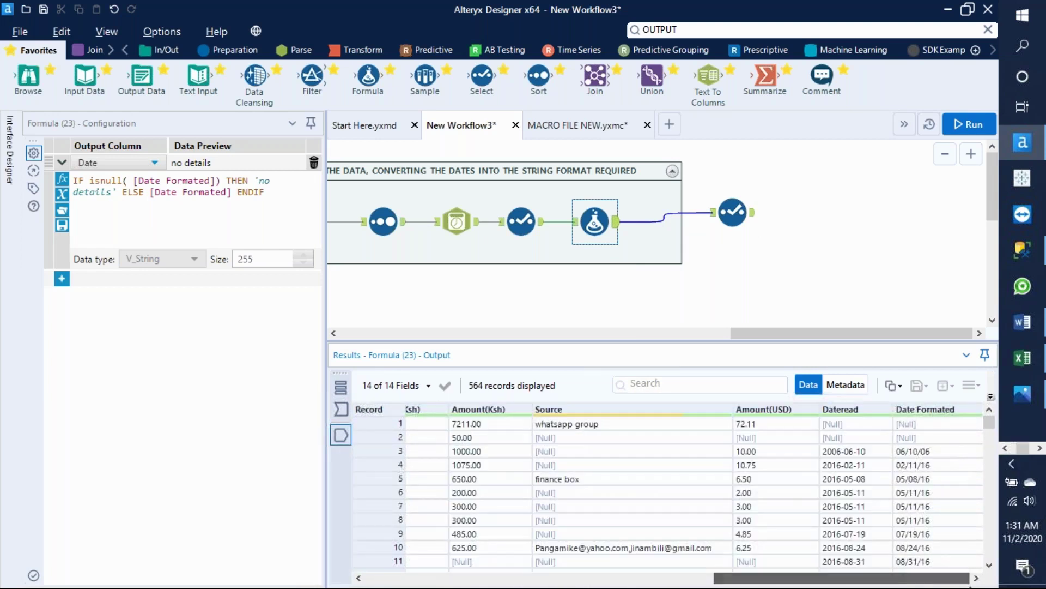
drag(989, 423, 973, 406)
drag(750, 584, 376, 580)
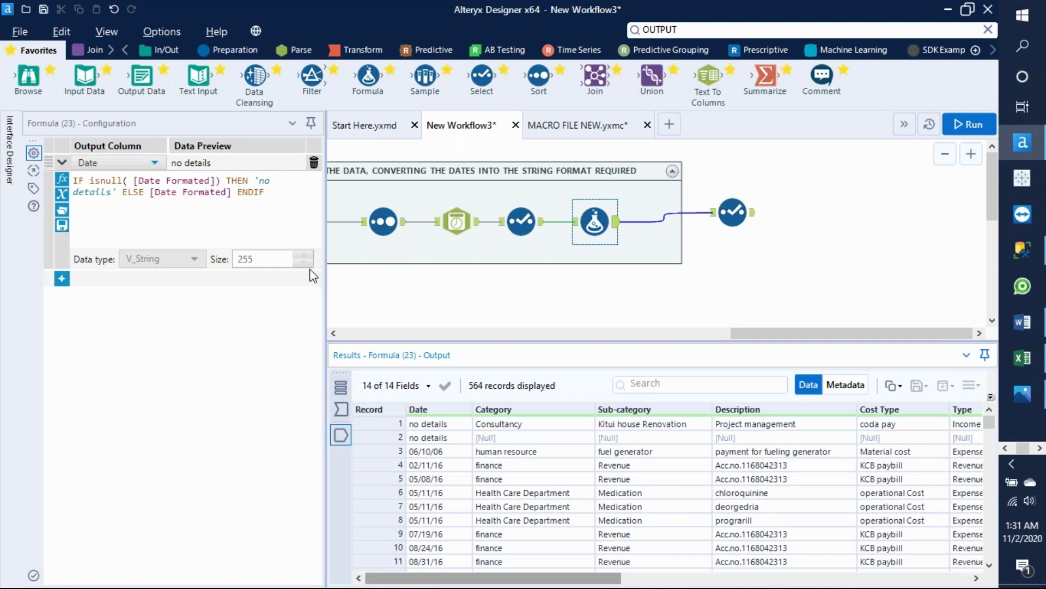
Change both [Date Formated] references in the Formula tool's Date expression back to [Date]
click(267, 192)
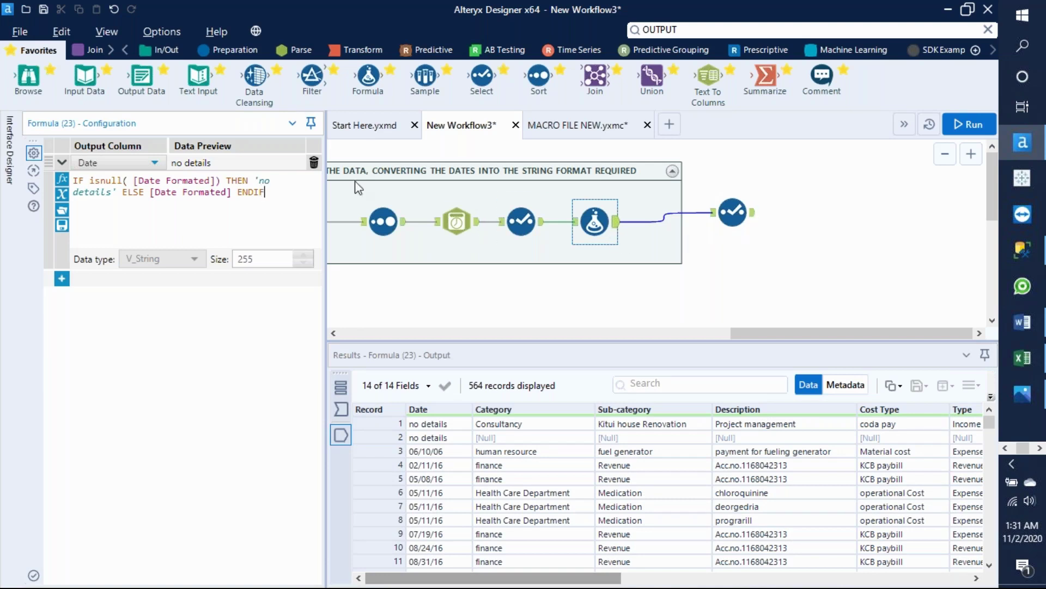
click(226, 192)
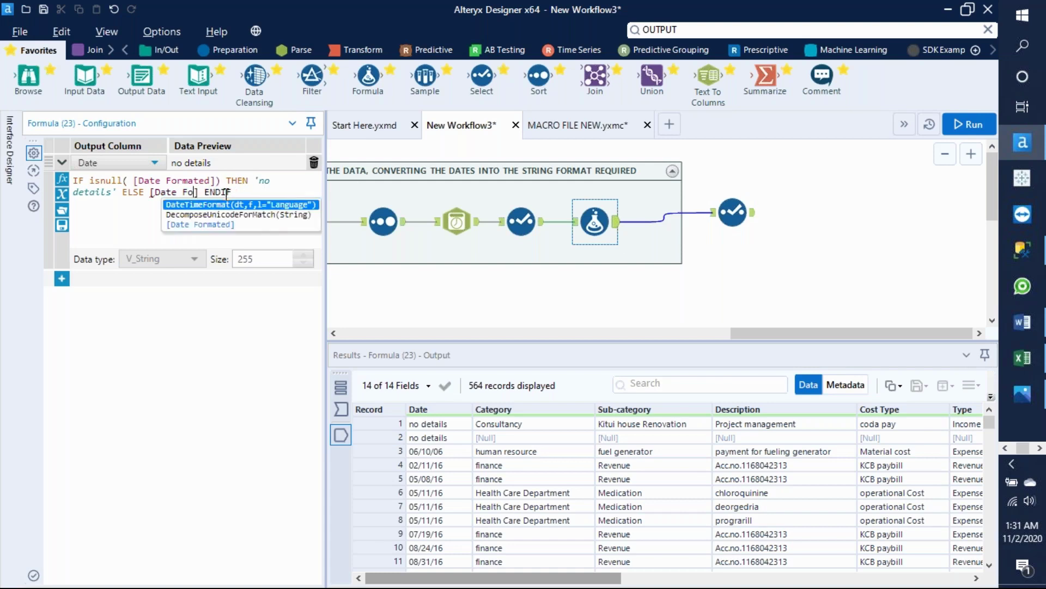
key(BackSpace)
key(BackSpace)
key(BackSpace)
key(BackSpace)
key(BackSpace)
key(BackSpace)
key(BackSpace)
key(BackSpace)
key(BackSpace)
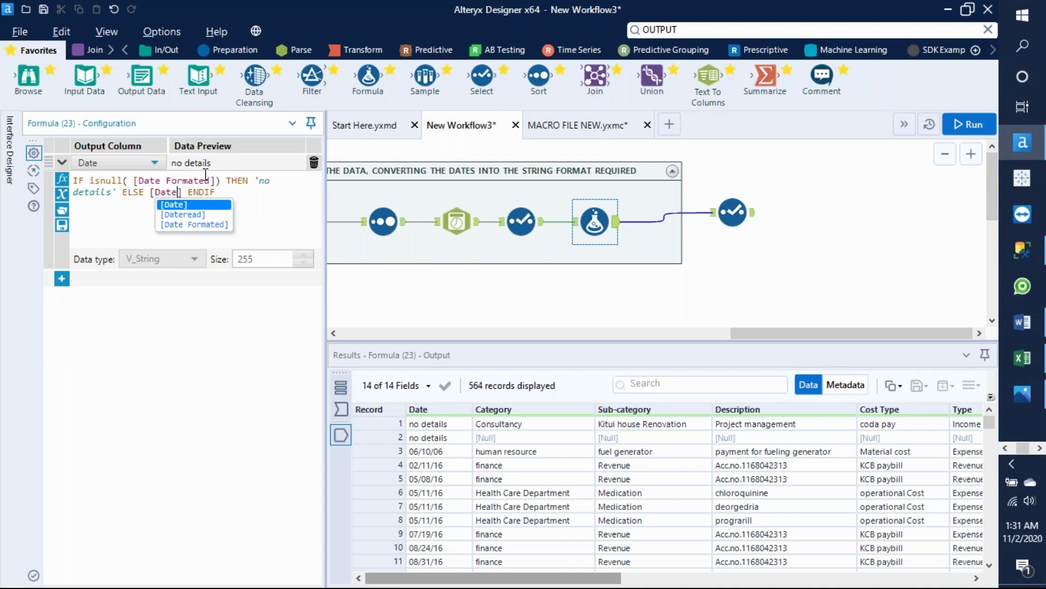
click(213, 179)
key(BackSpace)
key(BackSpace)
key(BackSpace)
key(BackSpace)
key(BackSpace)
key(BackSpace)
key(BackSpace)
key(BackSpace)
key(BackSpace)
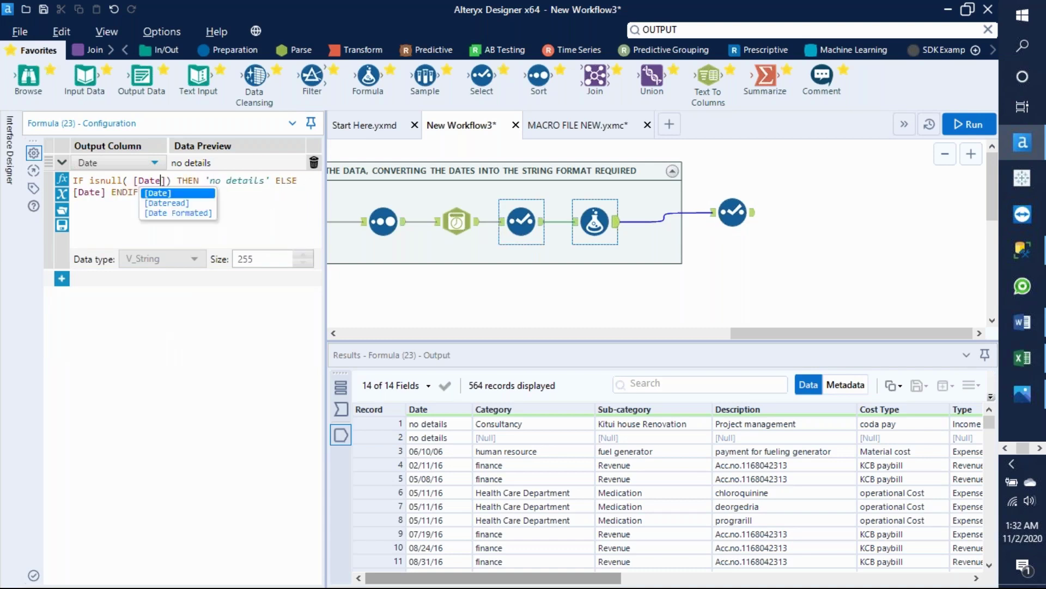
Run the workflow again and check the Date column in the last Select tool's output for nulls
click(959, 131)
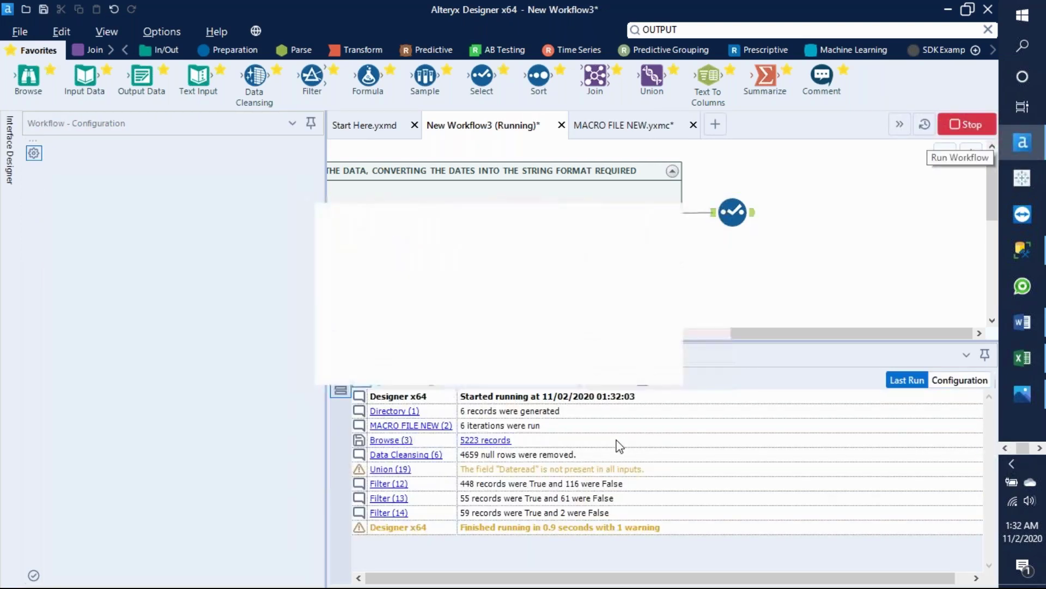
click(644, 362)
click(744, 217)
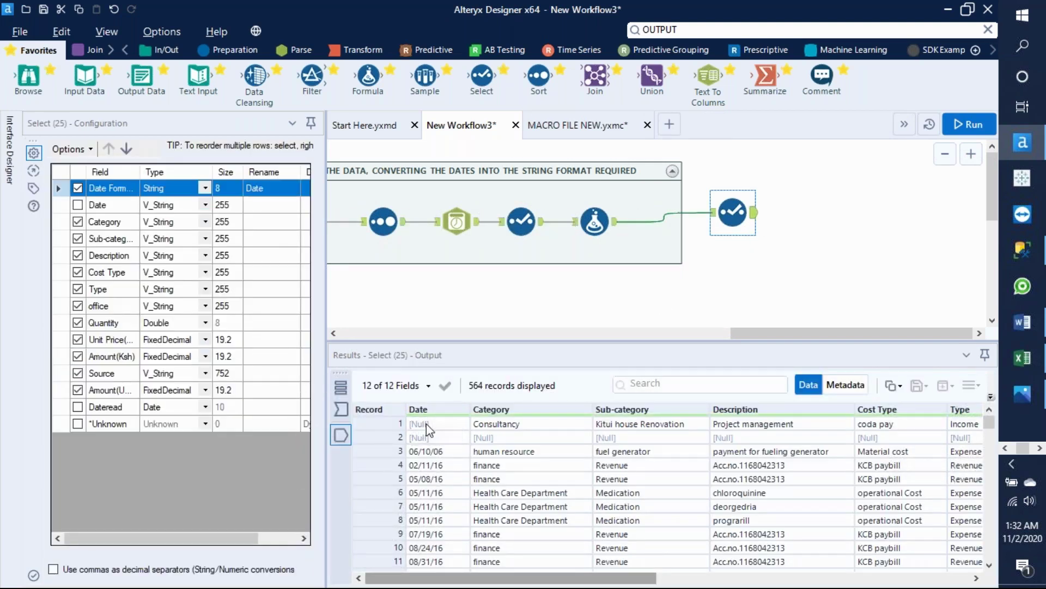
click(521, 221)
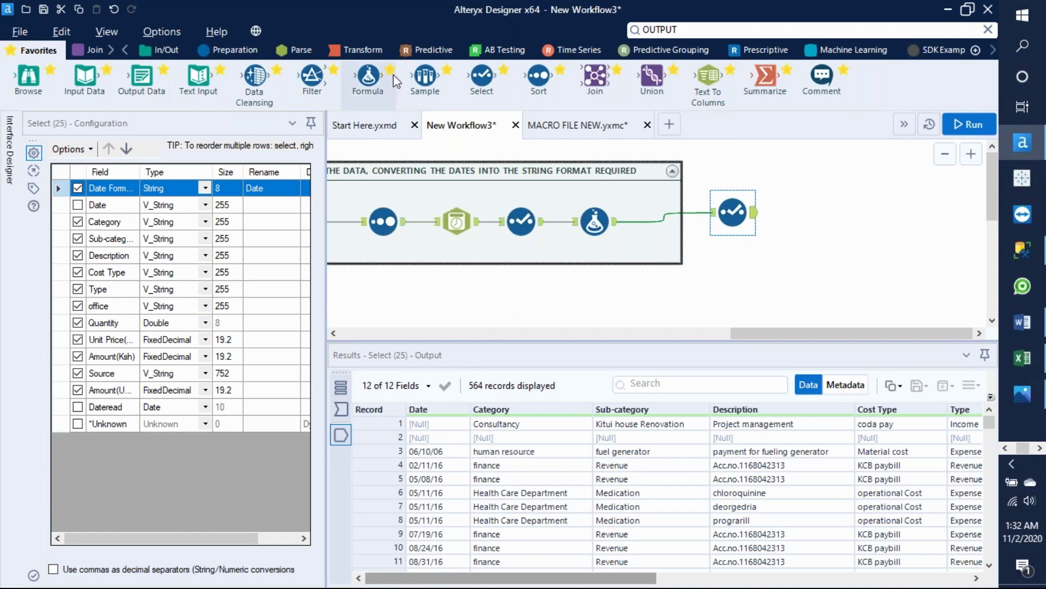
Add a Formula tool after the last Select tool and set its output column to Date
drag(368, 76, 806, 212)
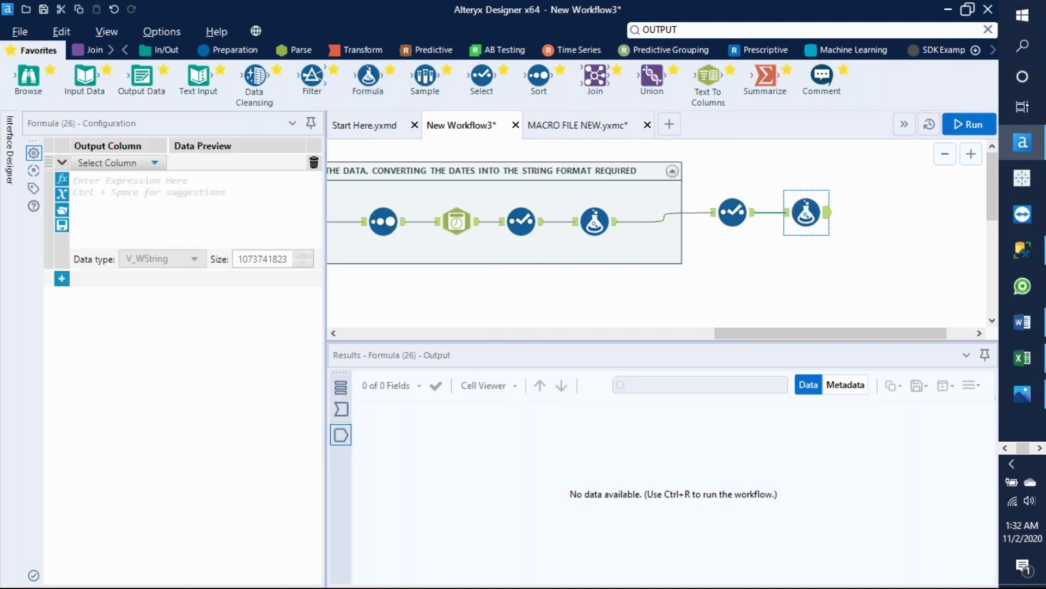
click(129, 164)
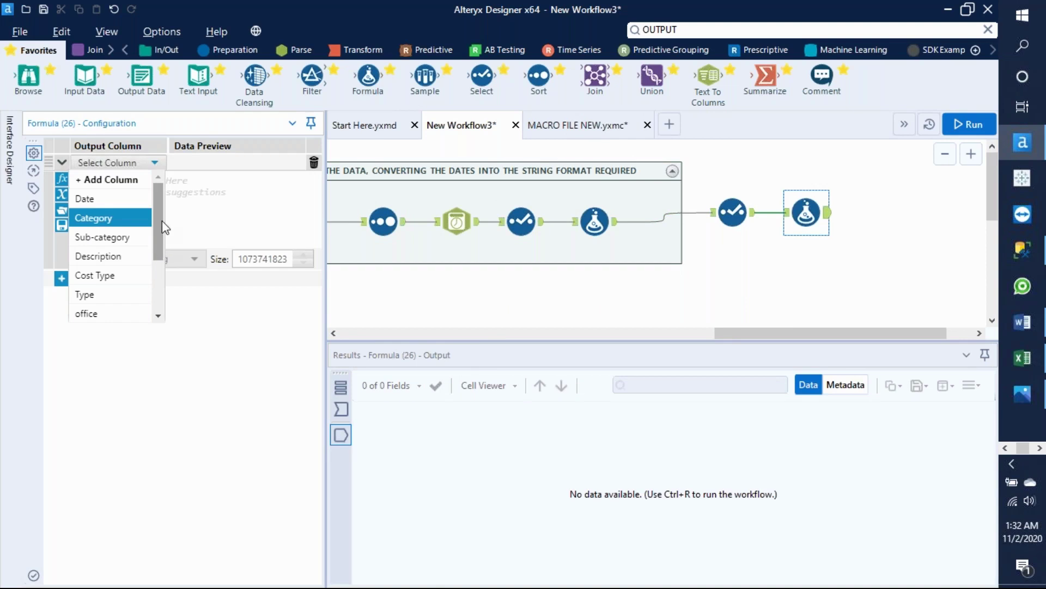
click(105, 201)
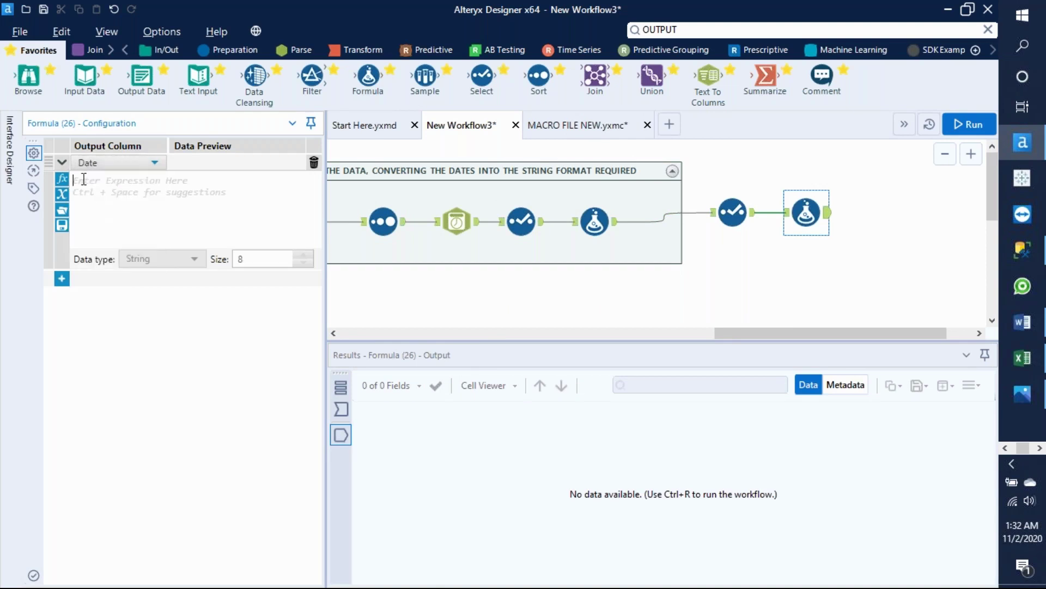
Begin the new Formula tool's Date expression with IF isnull(
click(84, 180)
text(IF )
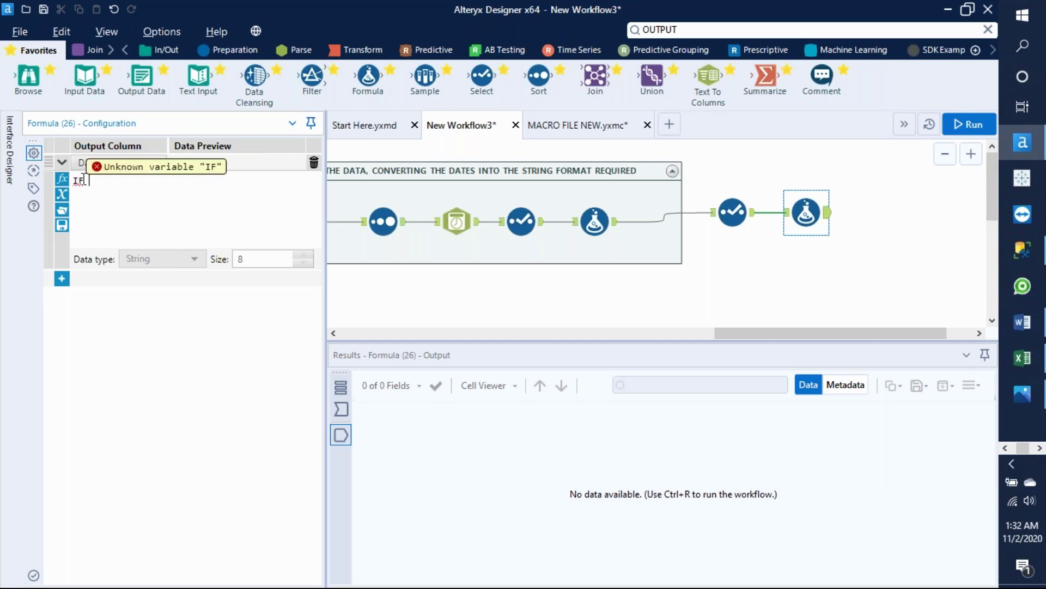
text(IS)
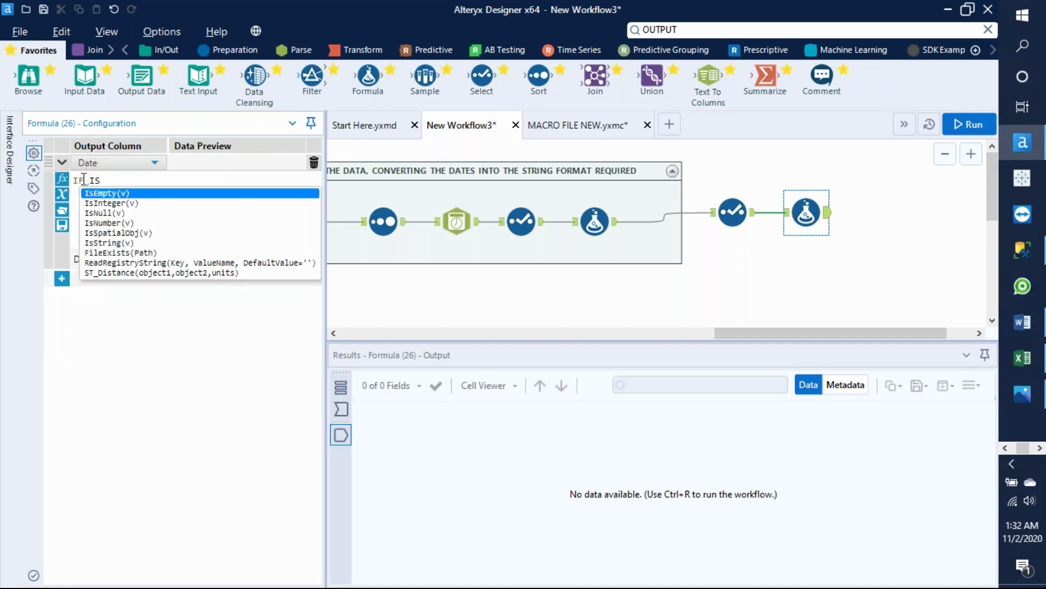
key(BackSpace)
key(BackSpace)
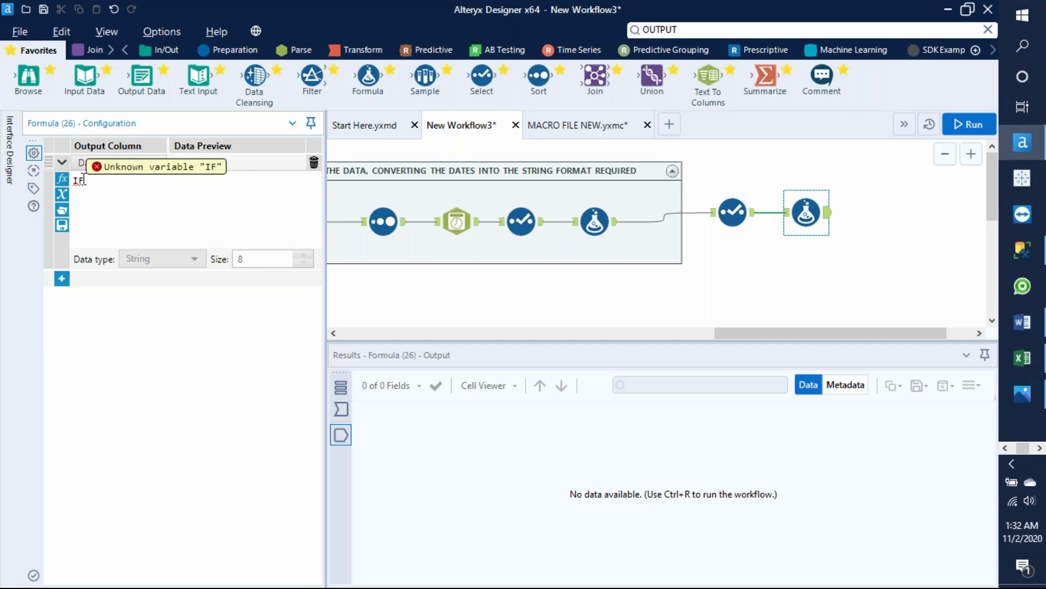
text(in)
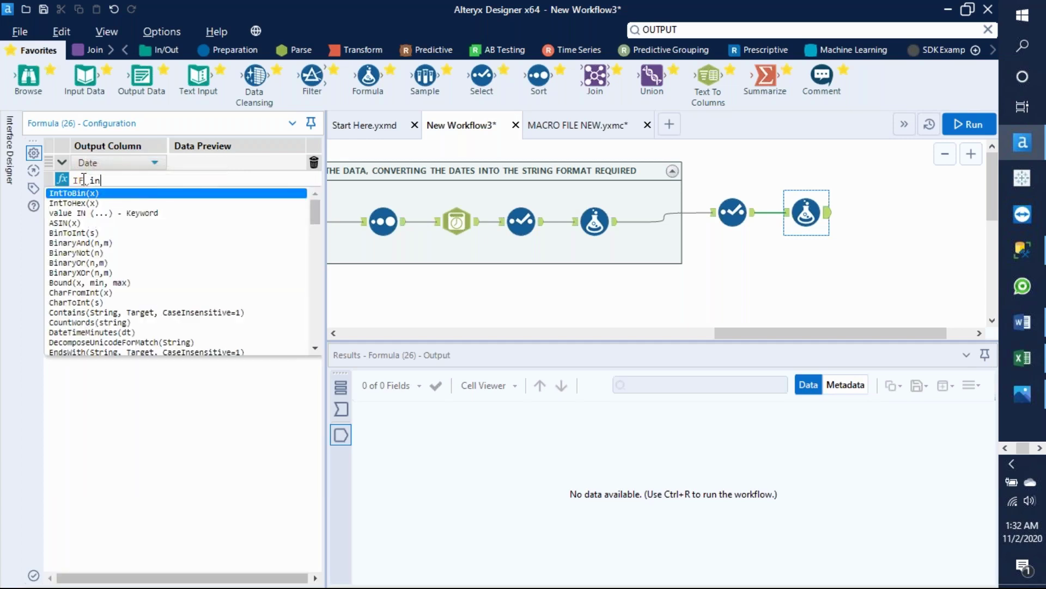
key(BackSpace)
key(BackSpace)
text(isnull)
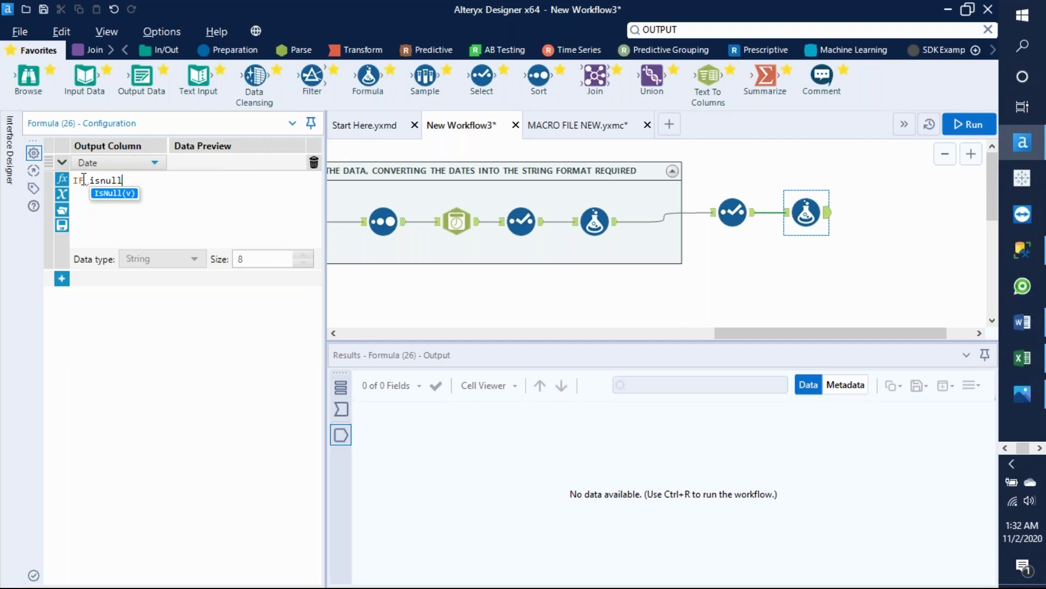
text(()
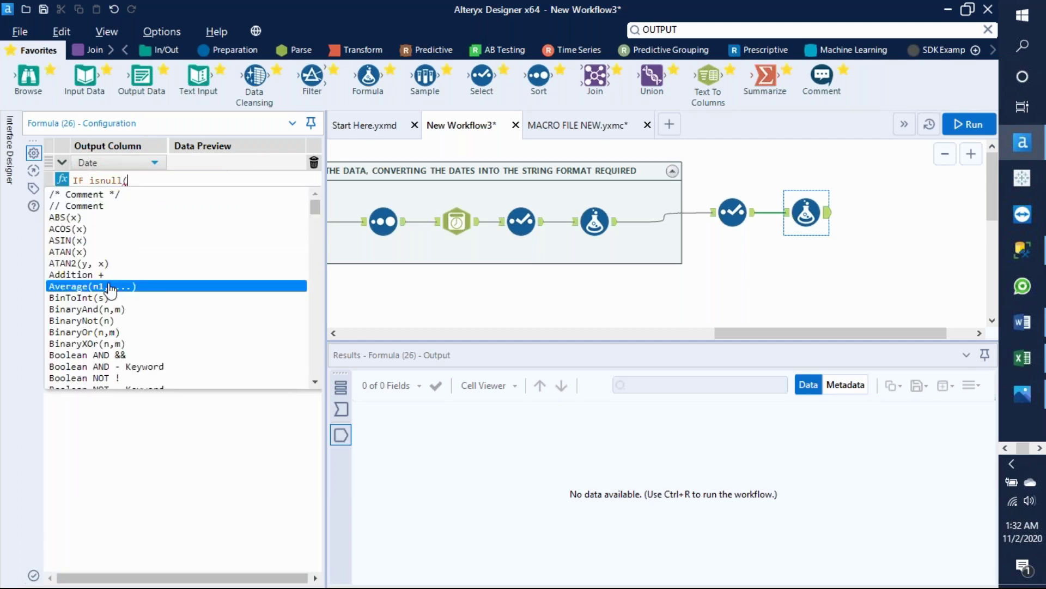
click(117, 425)
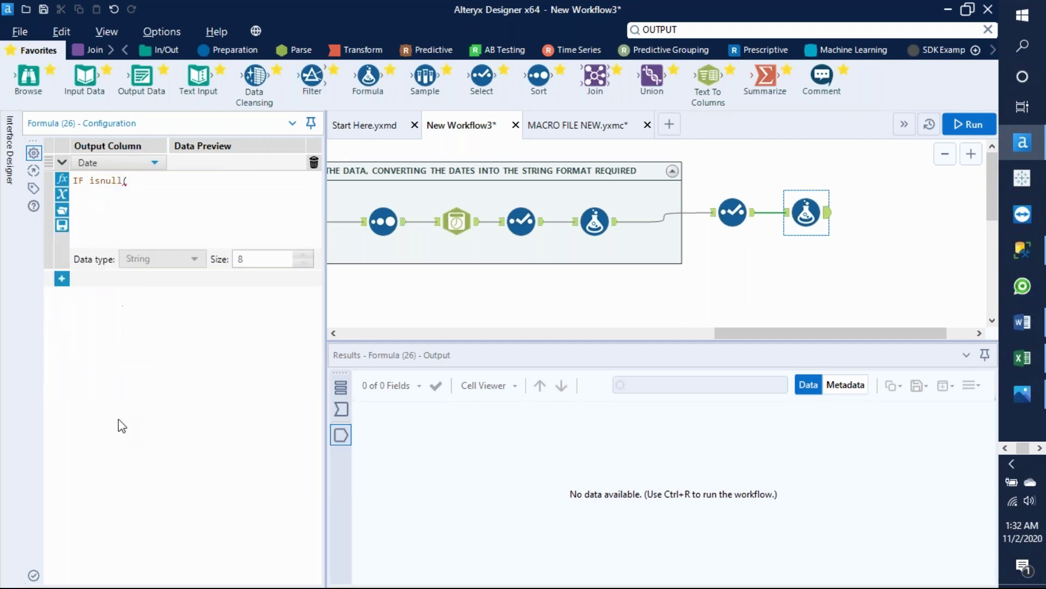
click(62, 195)
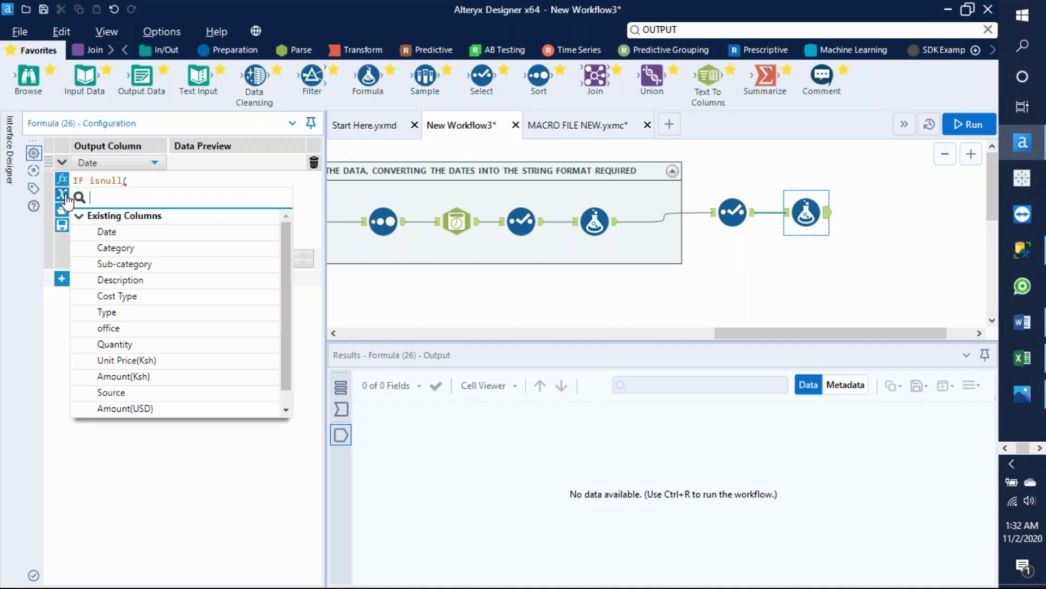
click(280, 271)
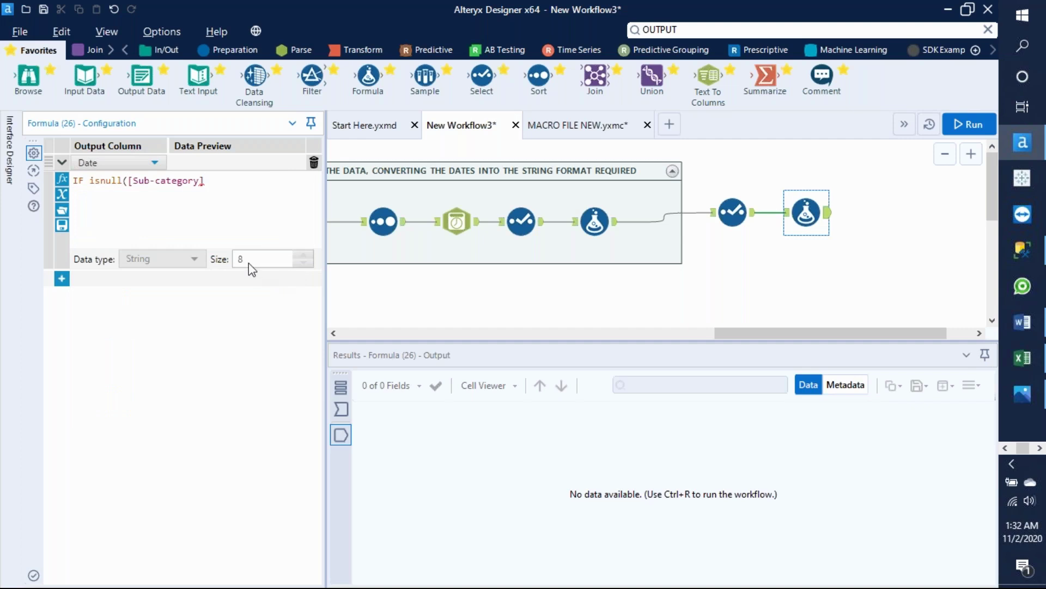
key(BackSpace)
key(BackSpace)
key(BackSpace)
key(BackSpace)
key(BackSpace)
key(BackSpace)
key(BackSpace)
key(BackSpace)
key(BackSpace)
key(BackSpace)
key(BackSpace)
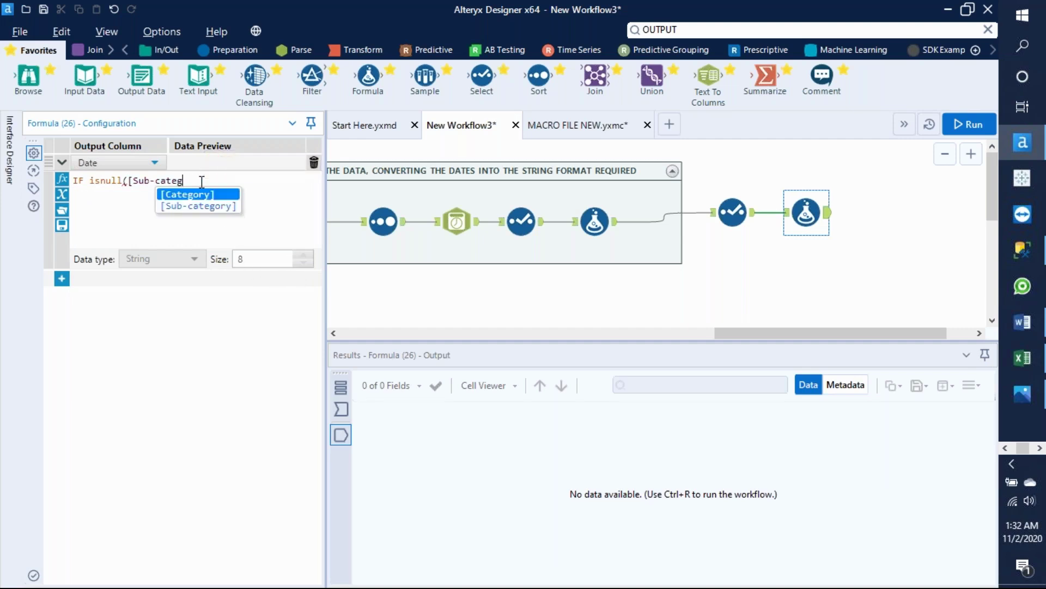
key(BackSpace)
key(BackSpace)
key(BackSpace)
text(()
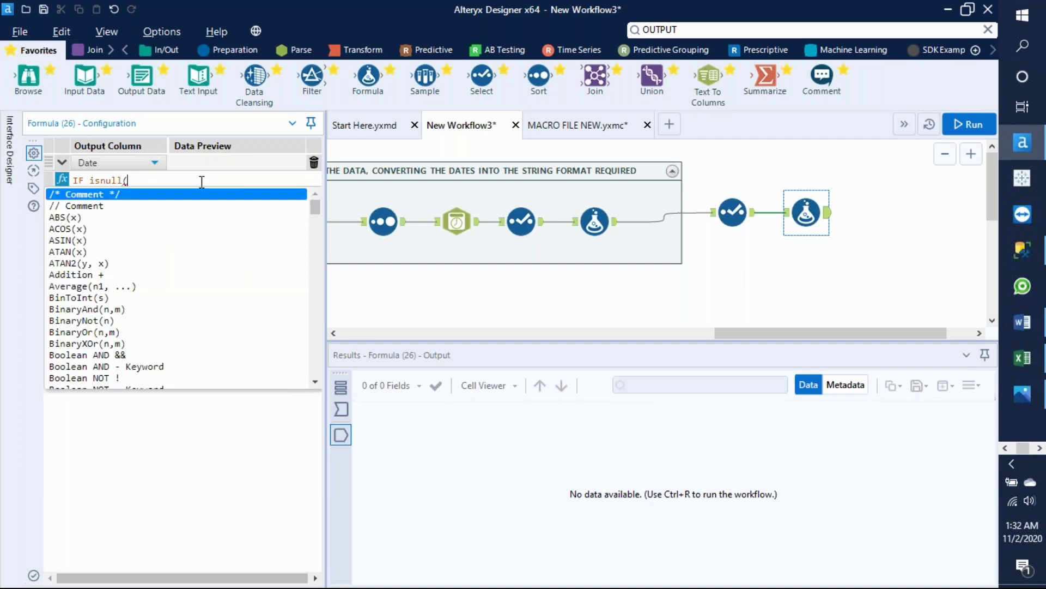
click(169, 452)
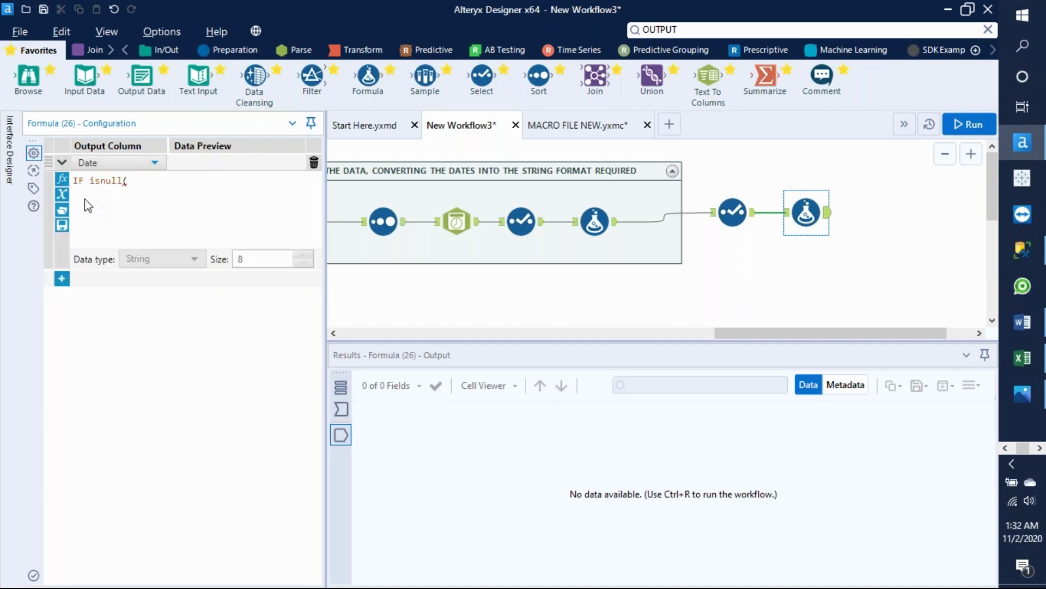
Complete the Date expression as IF isnull([Date]) THEN 'no detail' ELSE [Date] ENDIF
click(61, 195)
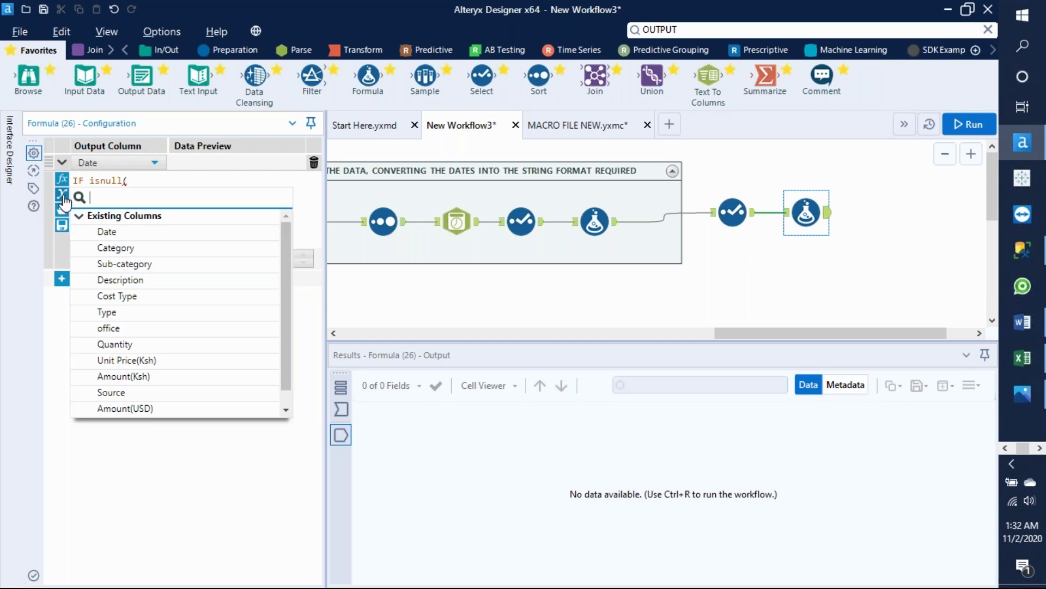
click(119, 234)
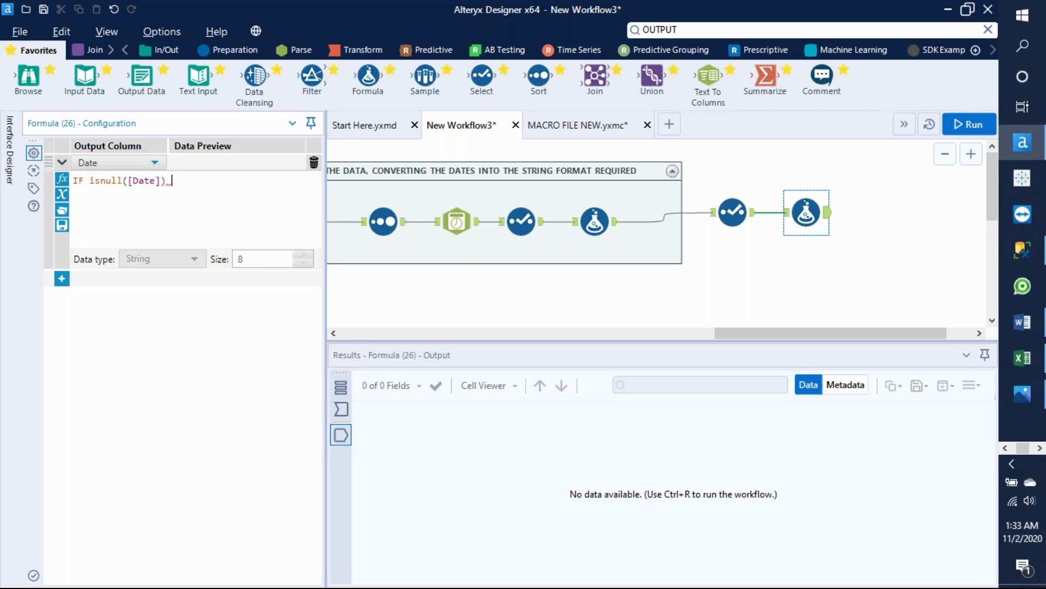
text() THEN 'N)
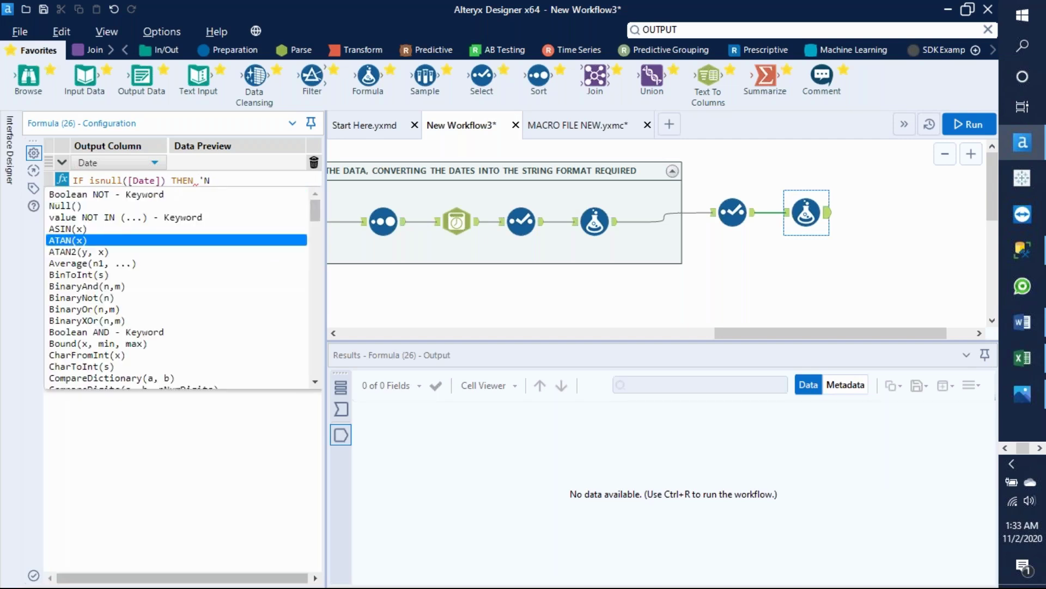
key(BackSpace)
text(no)
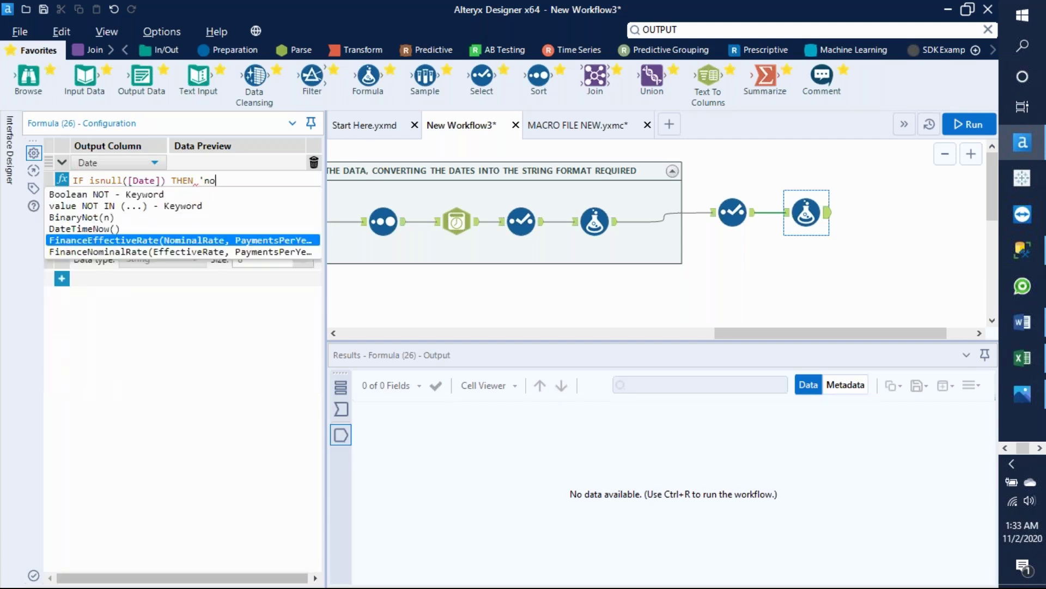
text( detail)
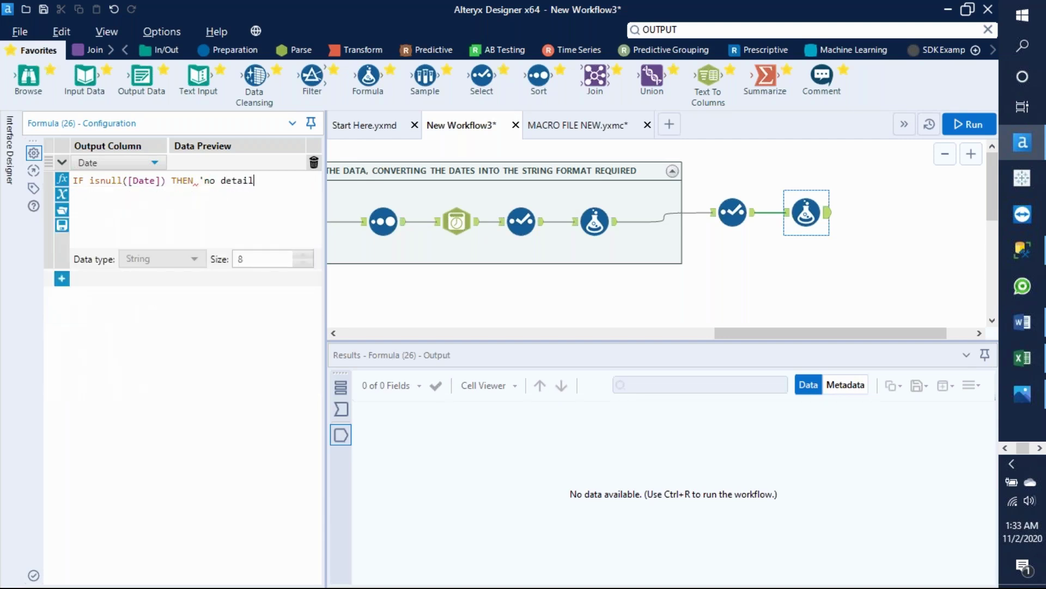
text(' ELSE)
click(62, 194)
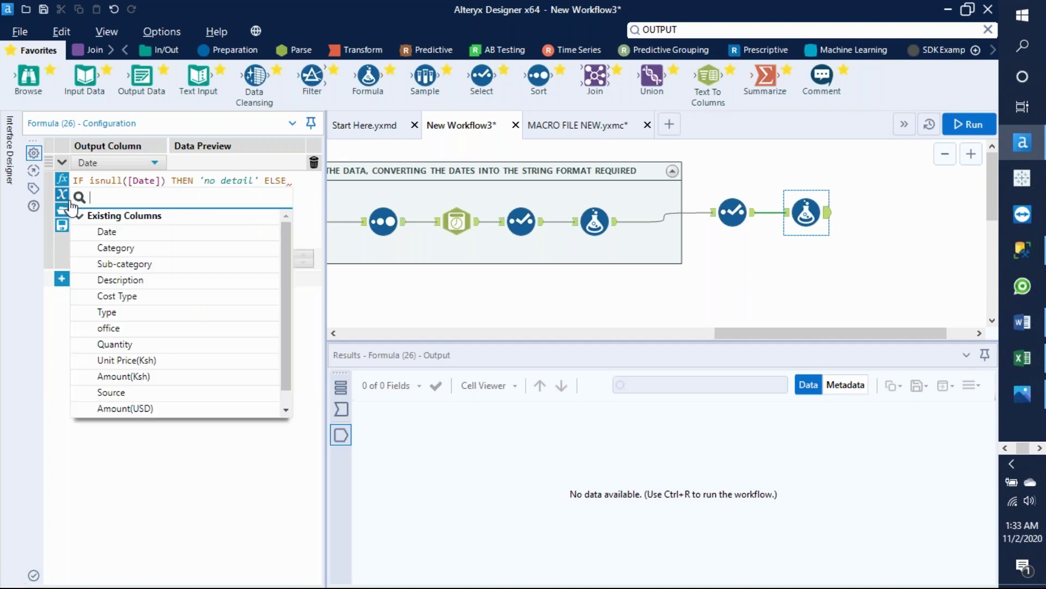
click(101, 230)
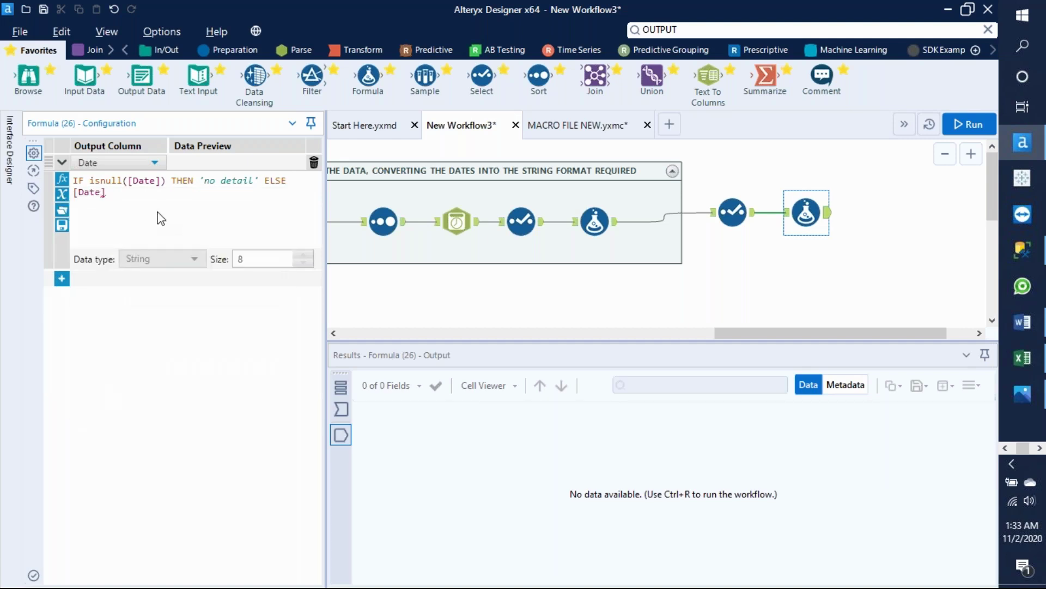
text(EN)
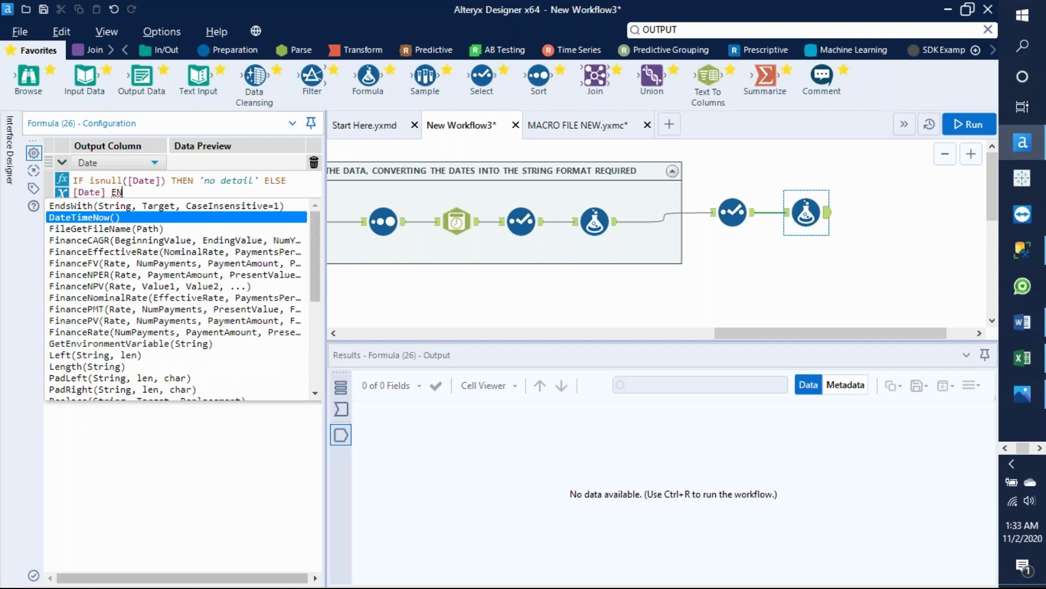
text(DIF)
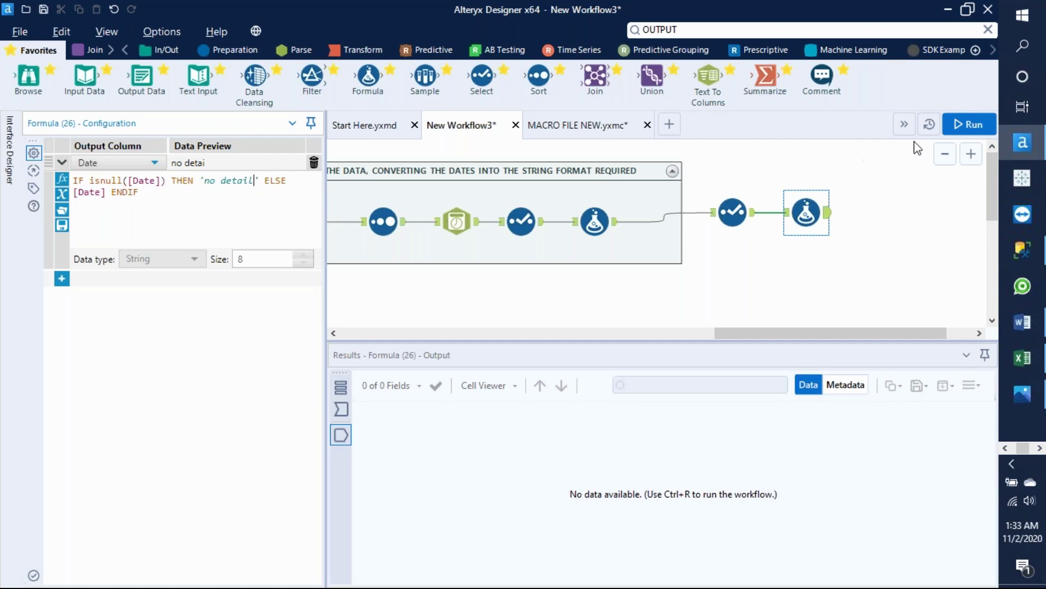
Run the workflow and check the null replacement text in the new Formula tool's Date output
click(960, 127)
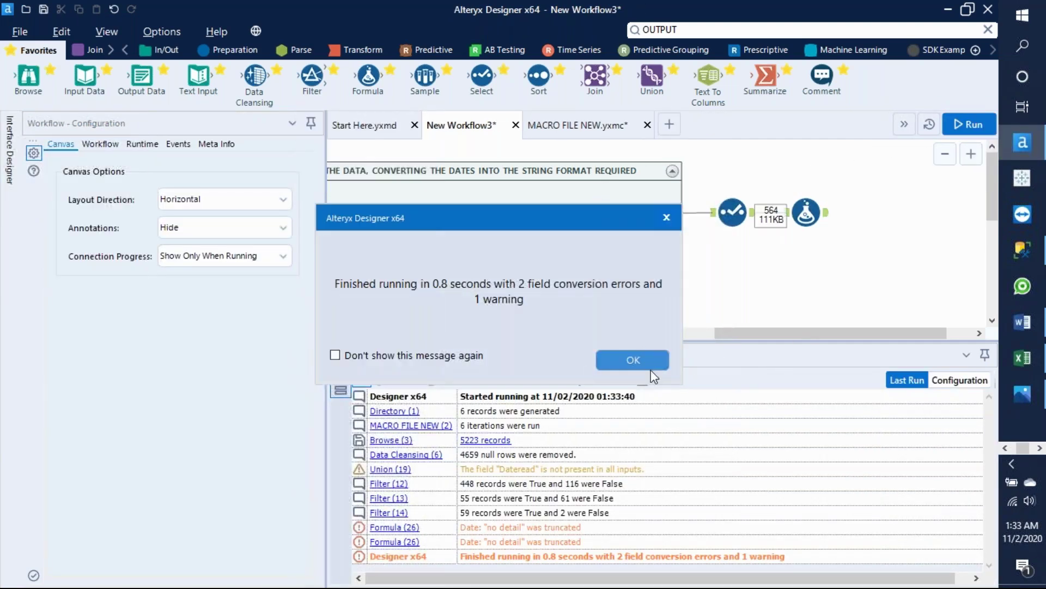
click(647, 362)
click(806, 213)
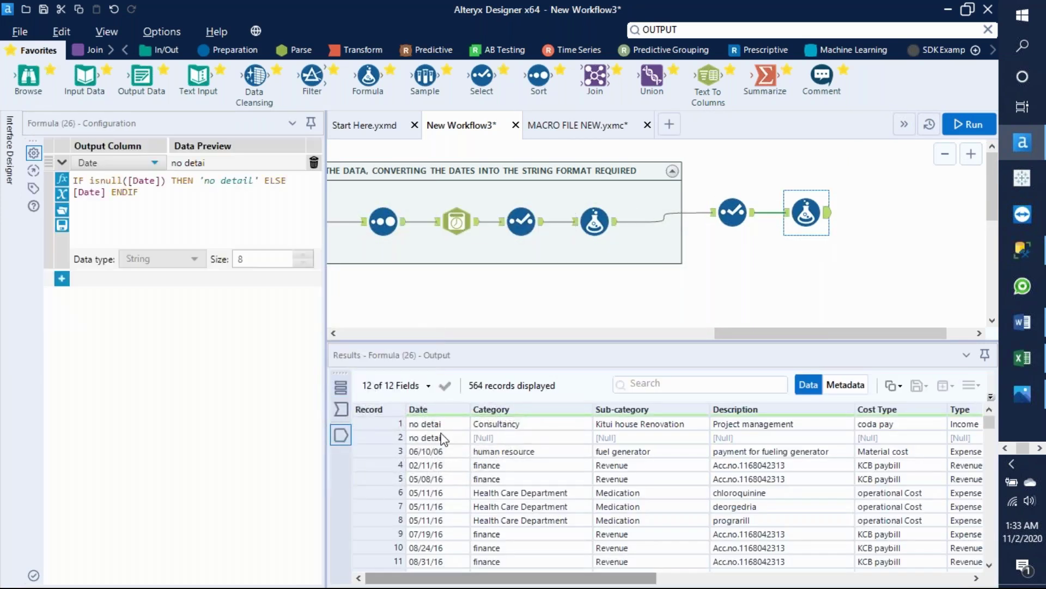
Change the replacement text in the Date expression to 'no details'
click(253, 180)
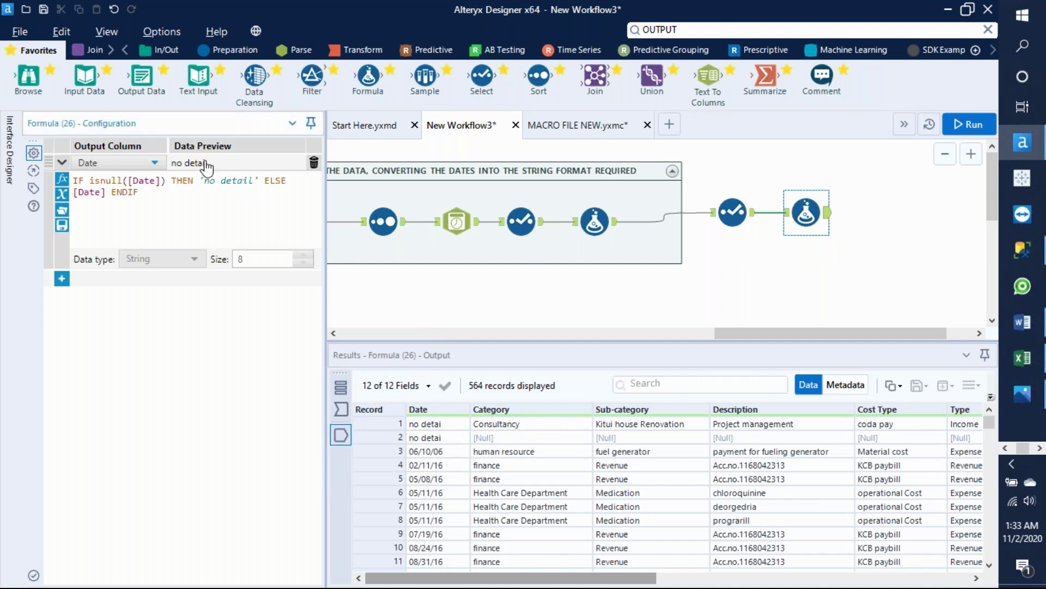
key(BackSpace)
text(l)
click(153, 210)
click(256, 180)
key(BackSpace)
text(ls)
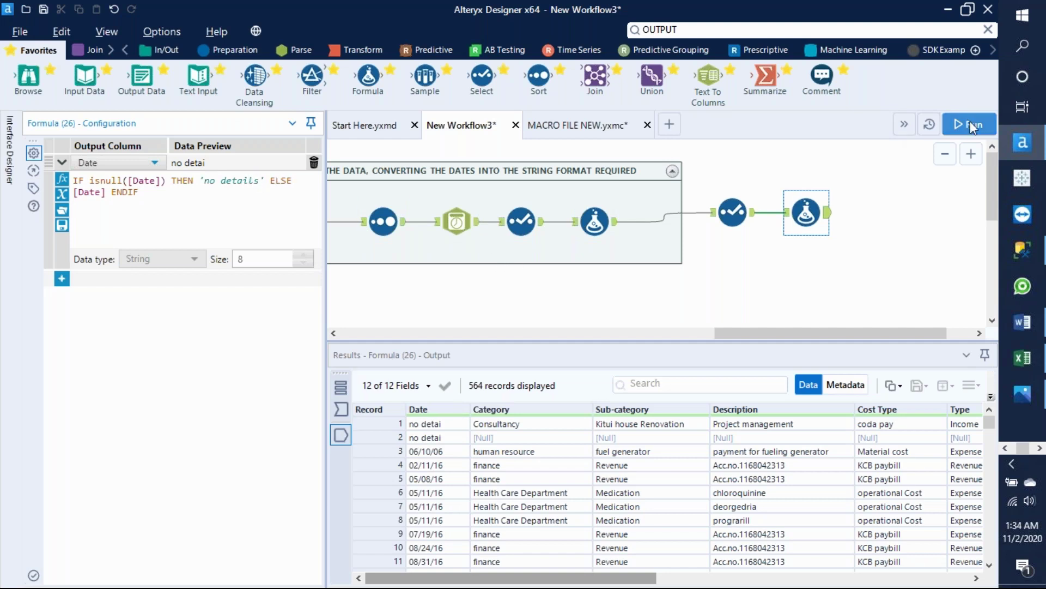
Rerun the workflow and inspect the Date column in the last Formula tool's output
click(971, 125)
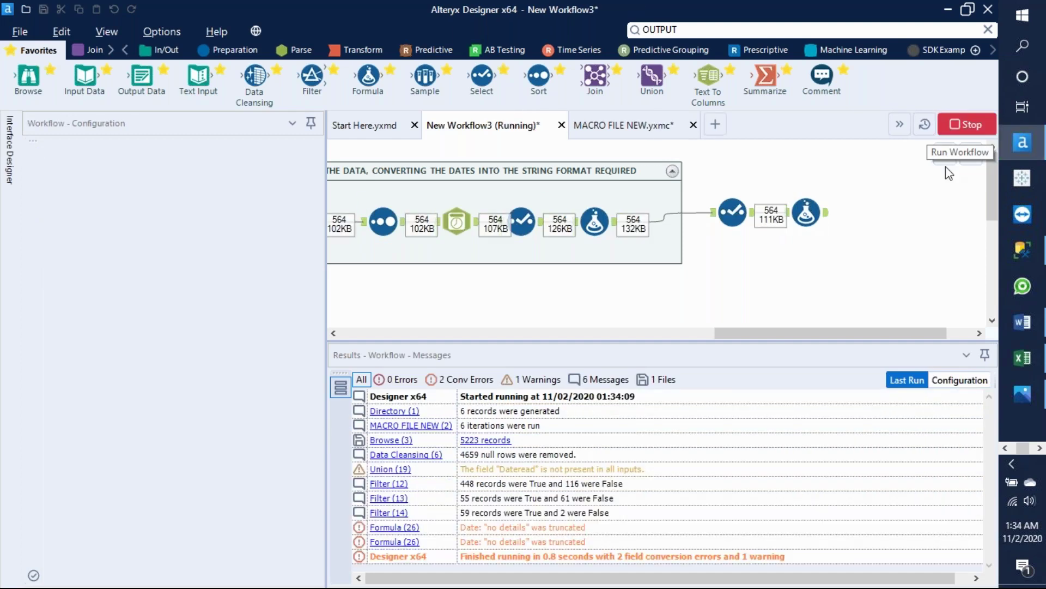
click(644, 365)
click(807, 212)
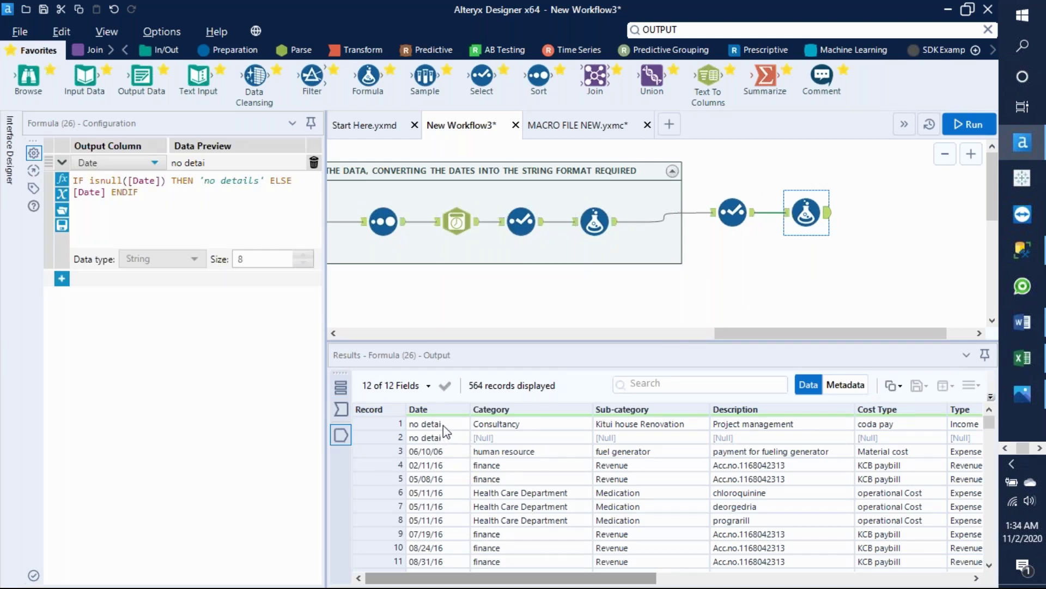
Group the last Select and Formula tools, outside the date conversion container, into a new container
drag(727, 335, 795, 331)
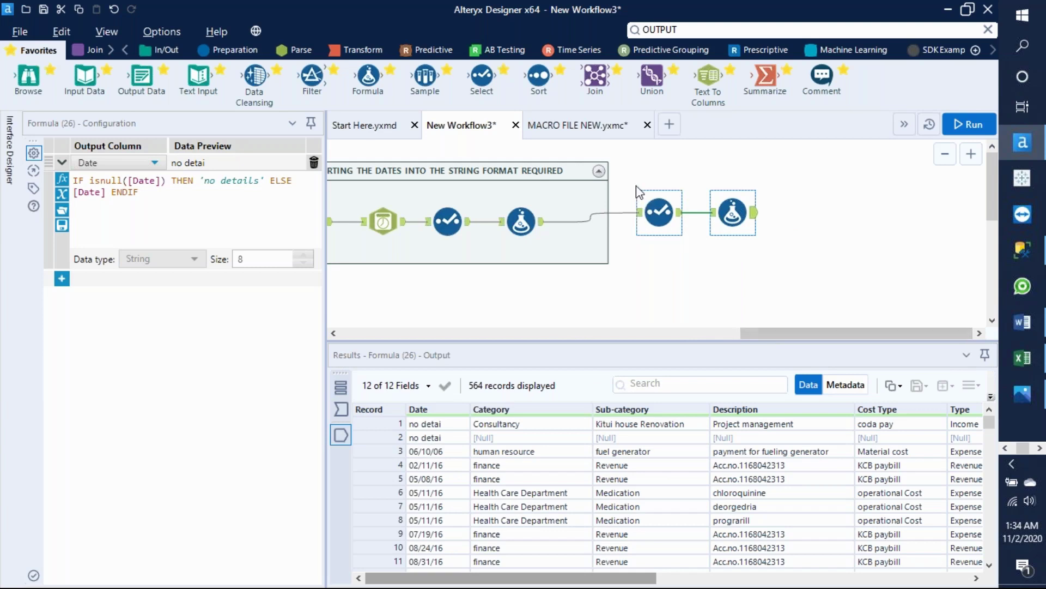
drag(624, 173, 806, 255)
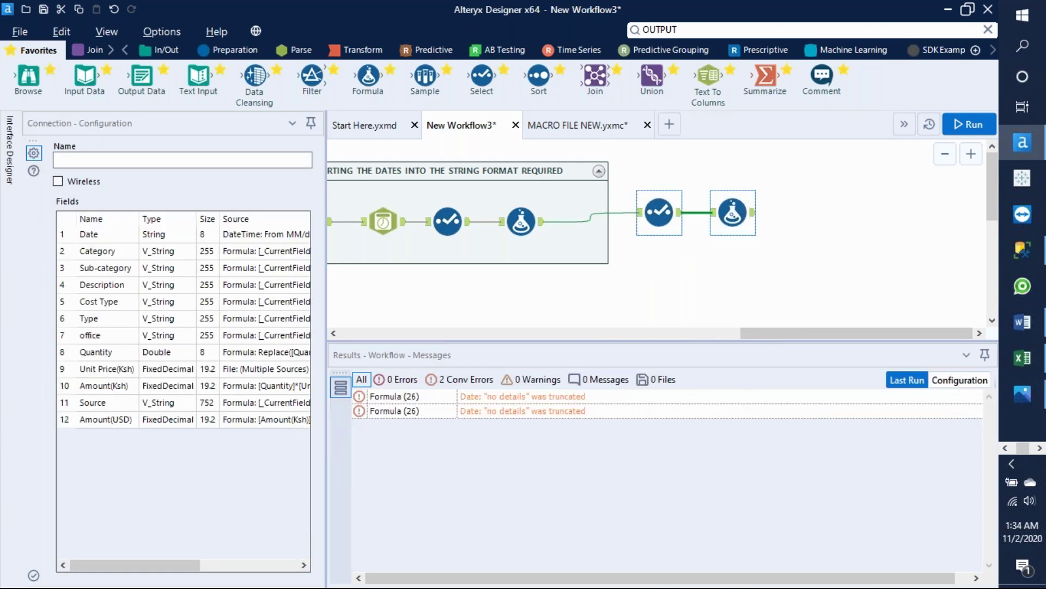
right_click(742, 200)
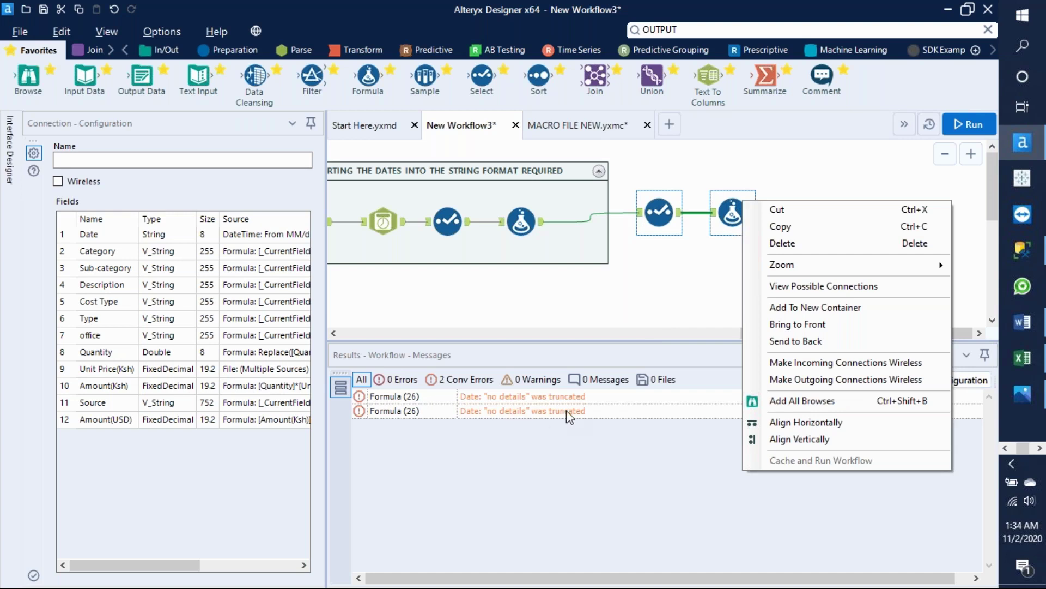
click(812, 307)
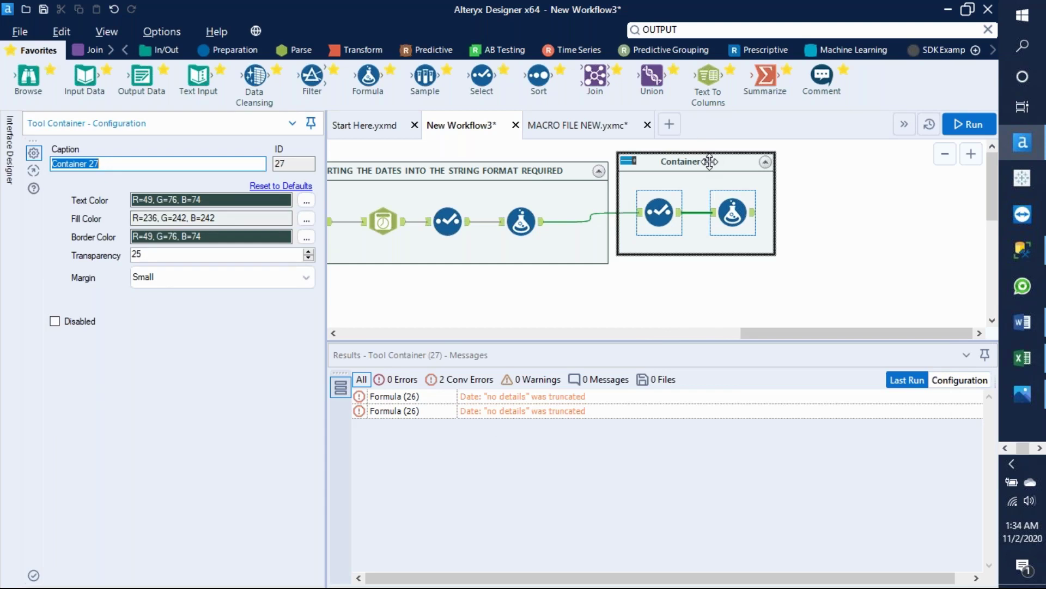
Caption the new Select and Formula container 'having nulls on date to be no details'
text(hav)
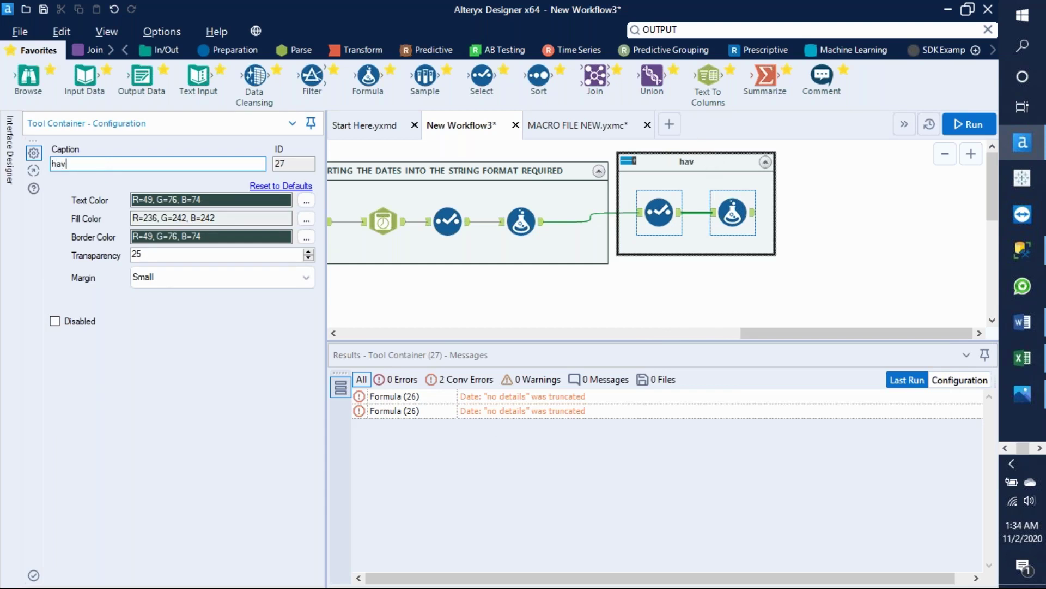
text(ing nulls on dfffate)
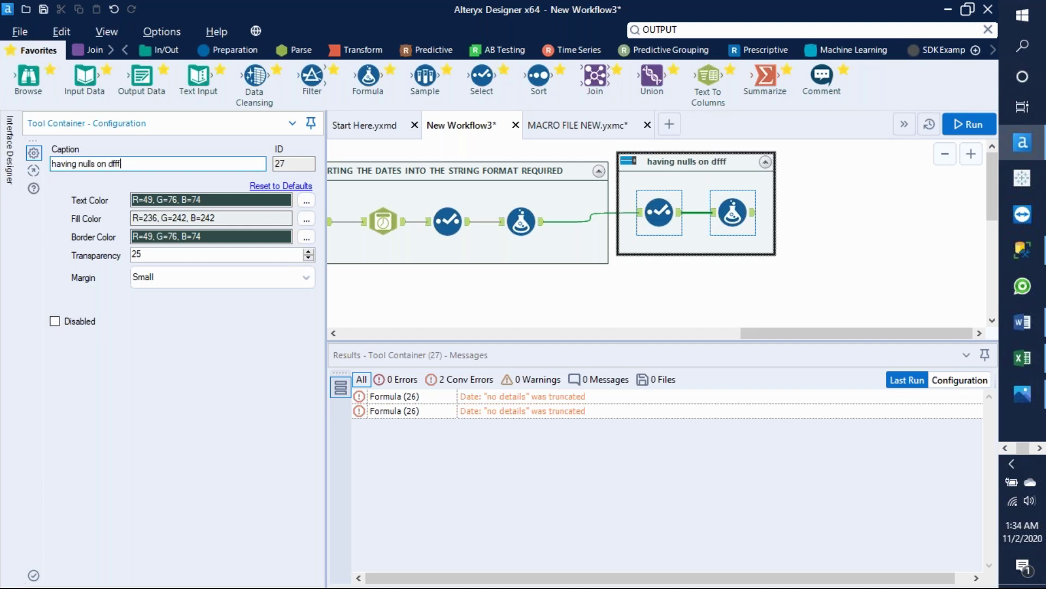
key(BackSpace)
key(BackSpace)
key(BackSpace)
key(BackSpace)
key(BackSpace)
key(BackSpace)
text(ate )
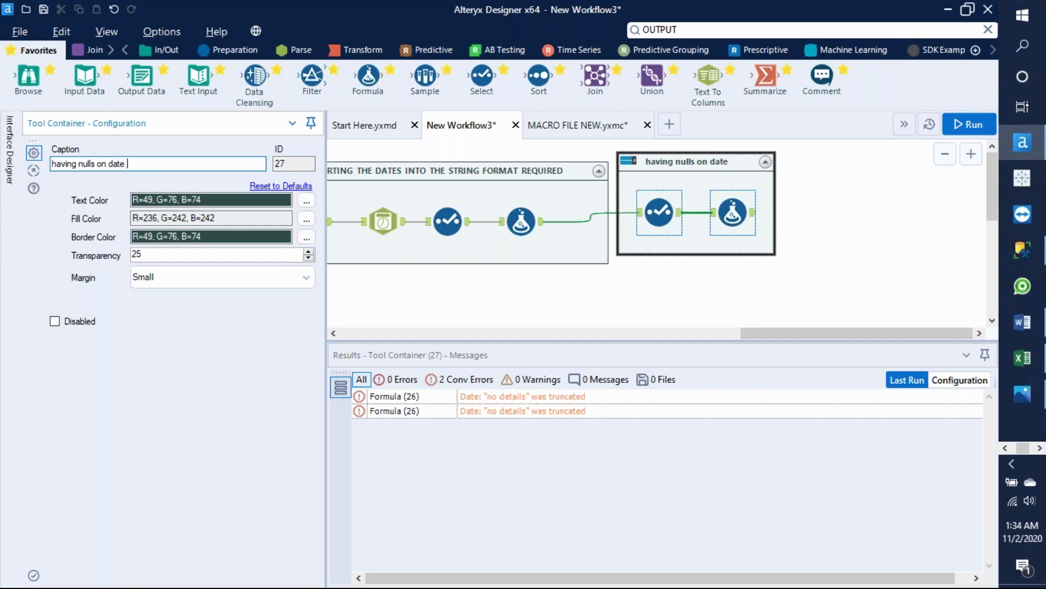
text(to be )
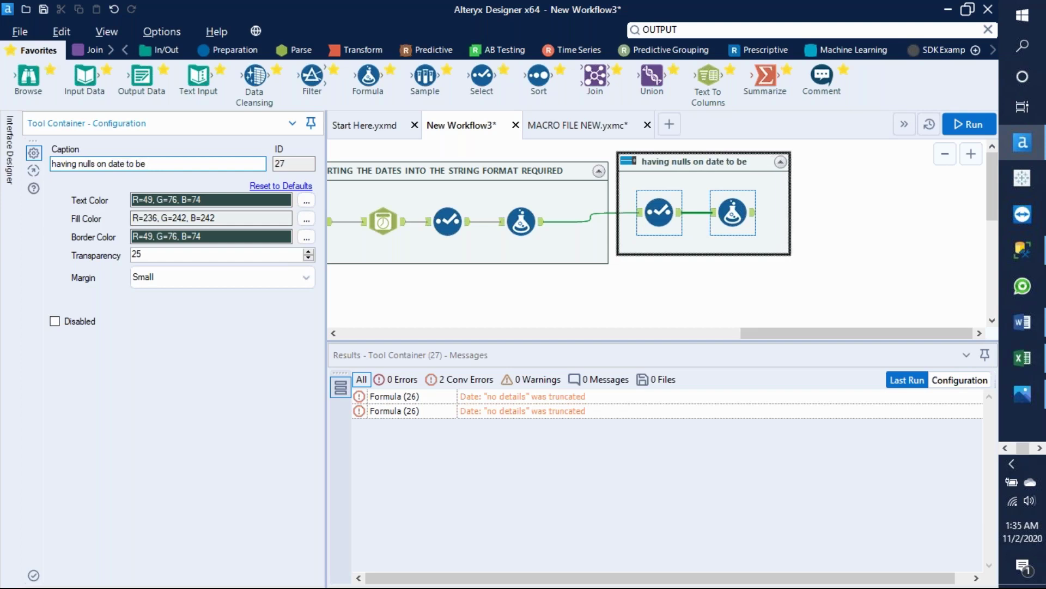
text(no de)
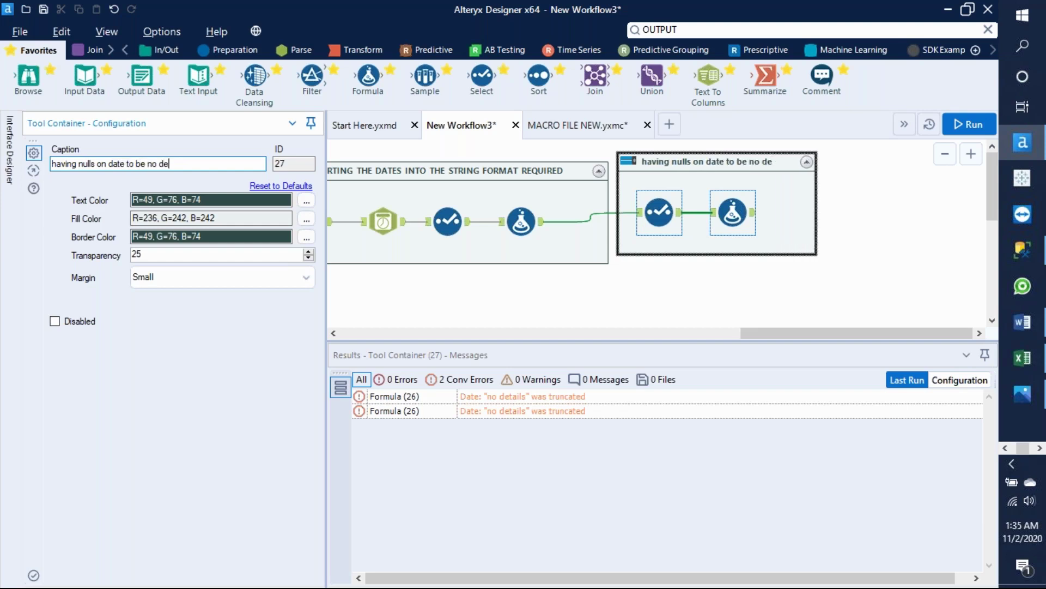
text(tails)
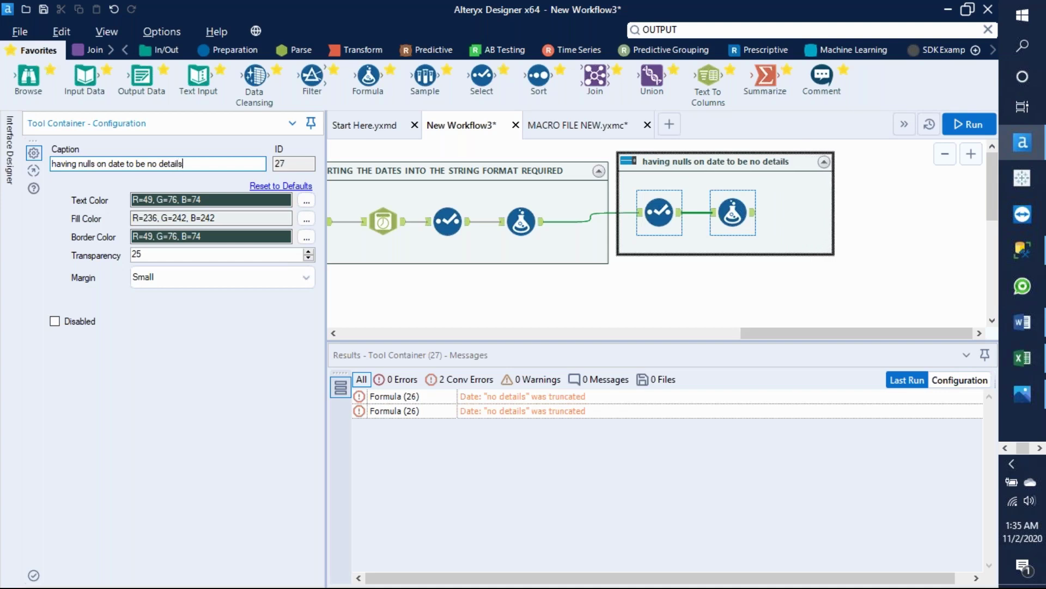
click(902, 230)
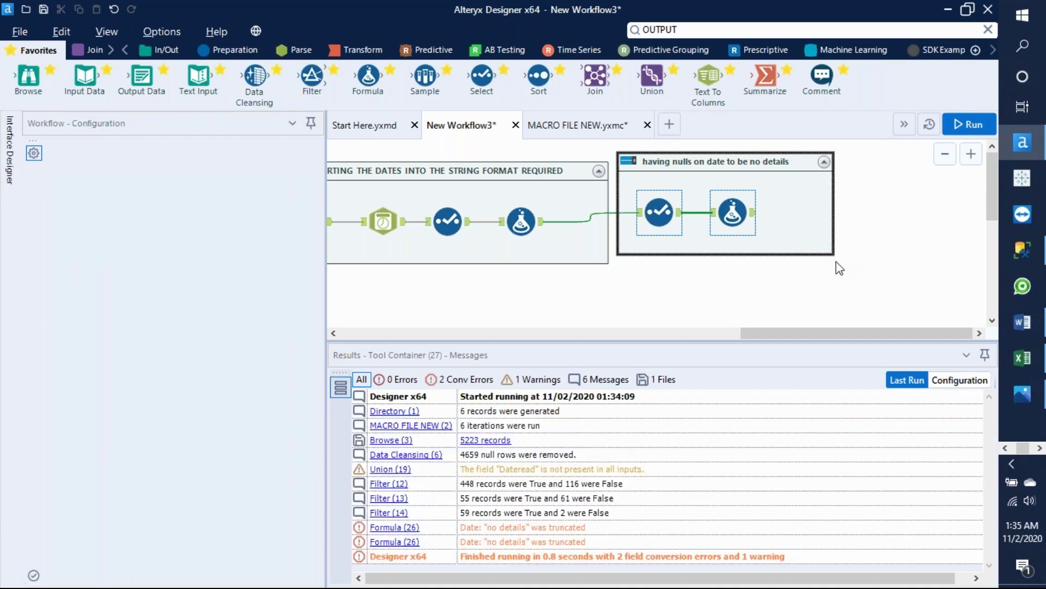
Add an Output Data tool, connect it to the last Formula tool and choose Microsoft Excel .xlsx as its file type
drag(383, 221, 877, 212)
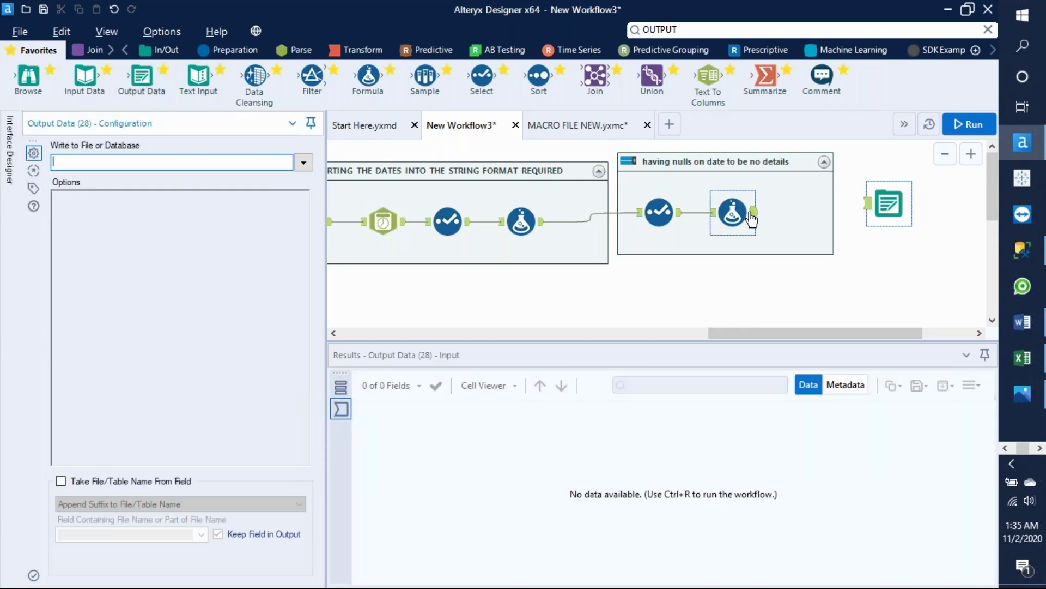
drag(755, 214, 872, 207)
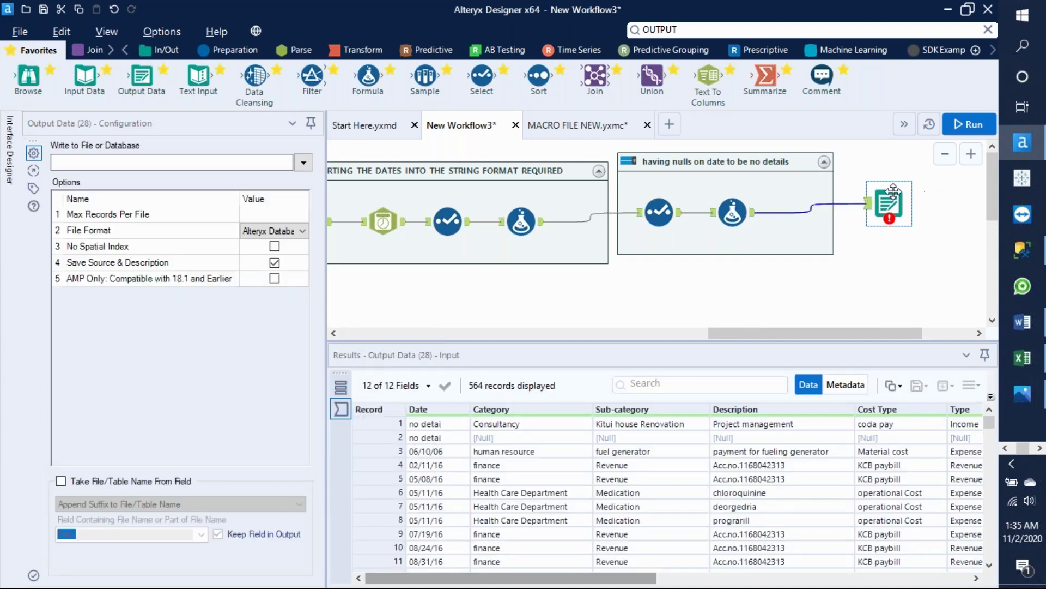
click(303, 164)
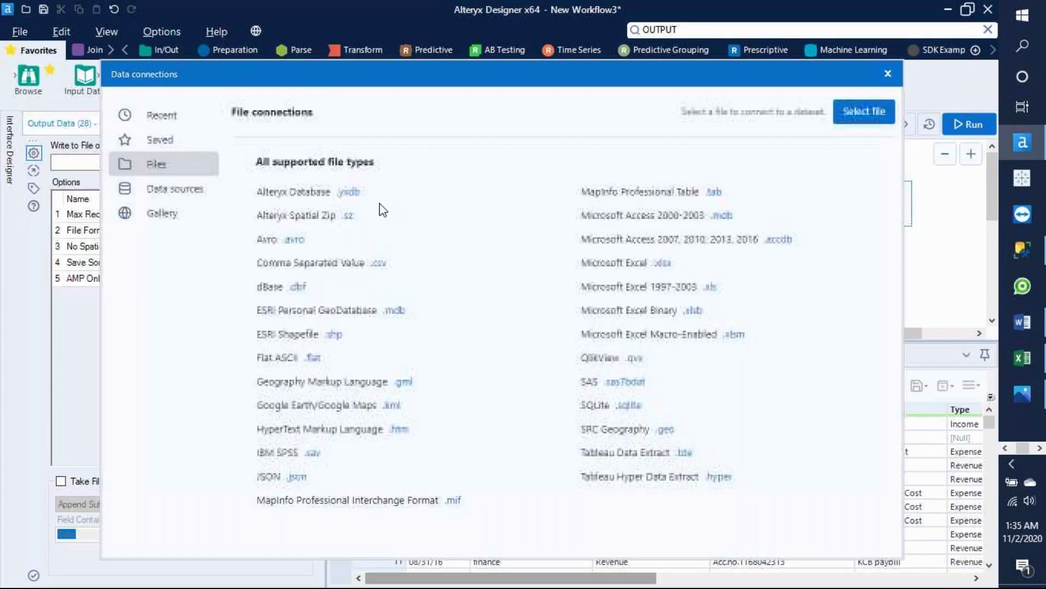
click(613, 267)
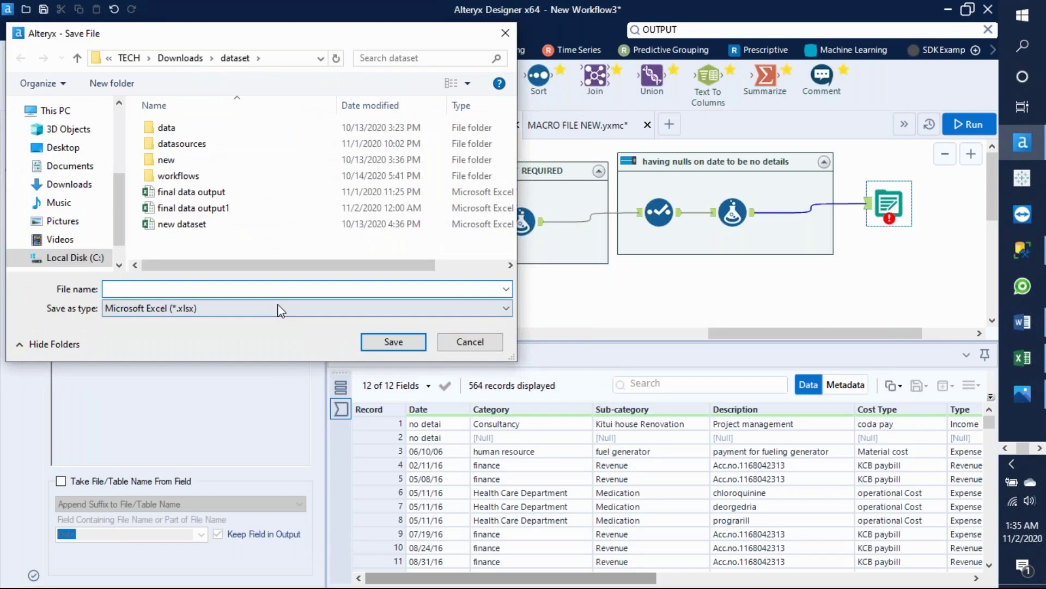
Set the output to 'final data output 2' in the dataset folder with sheet 'final cleaned data', and run the workflow
click(255, 288)
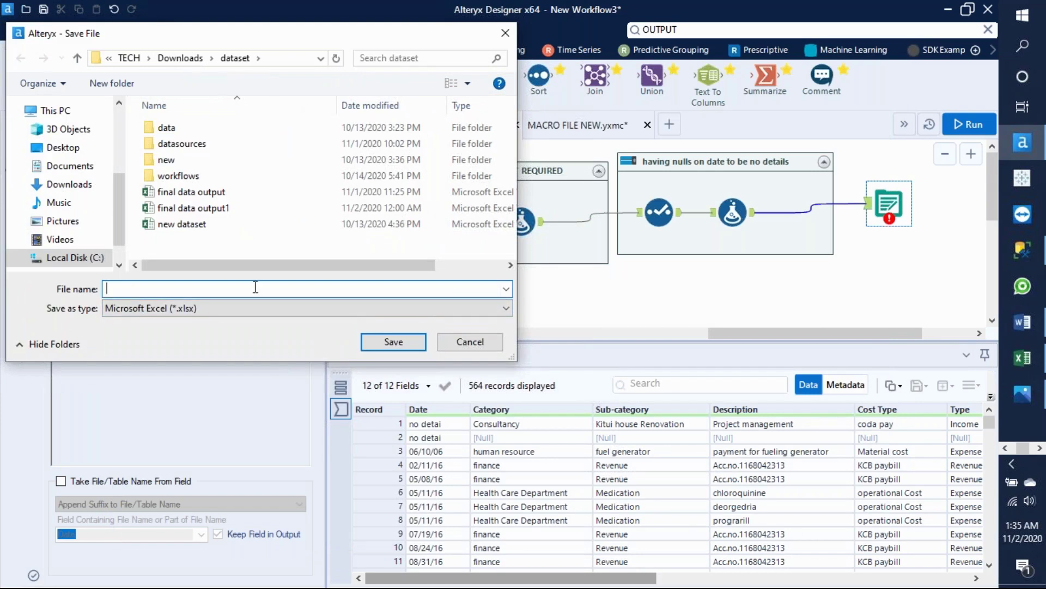
text(final data)
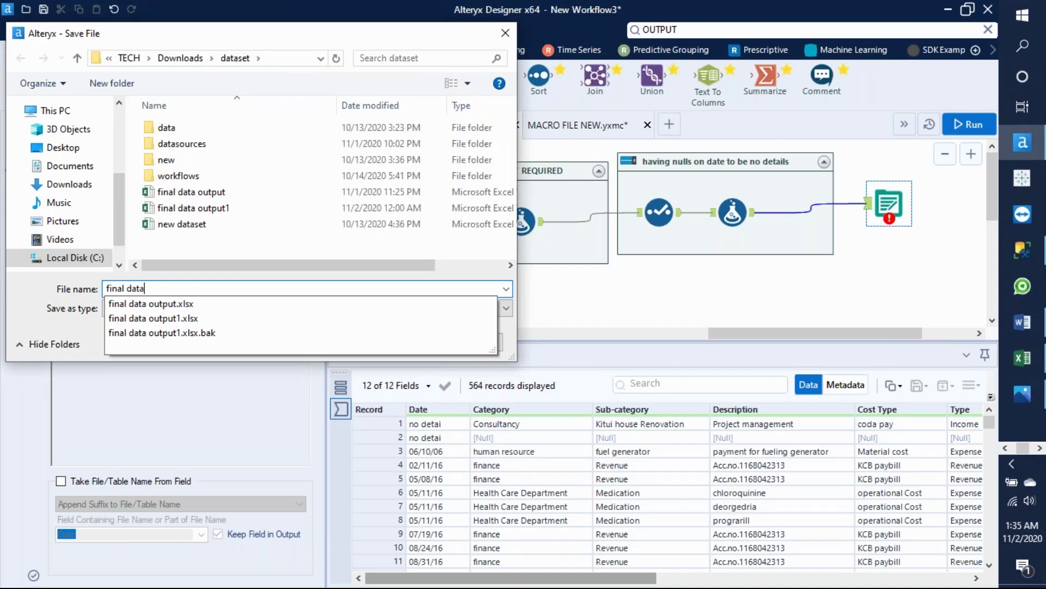
text( output 2)
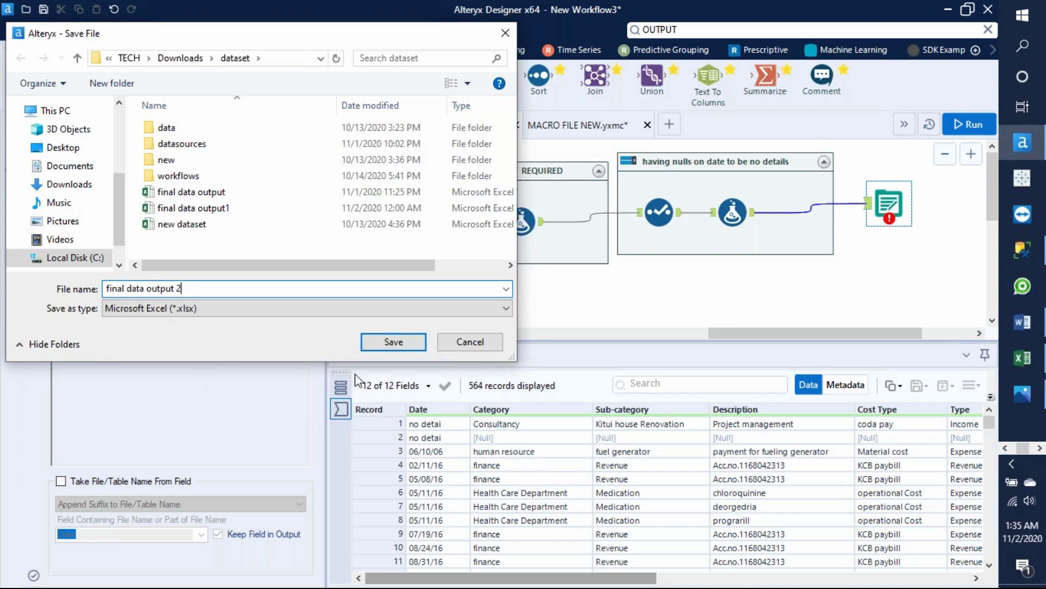
click(406, 341)
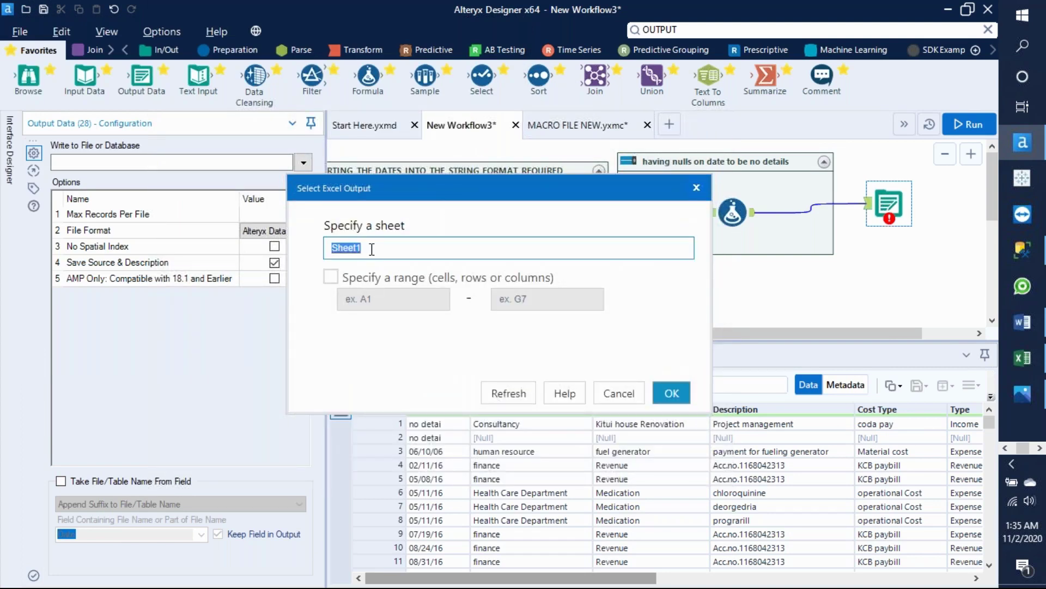
text(final cleaned data)
click(671, 393)
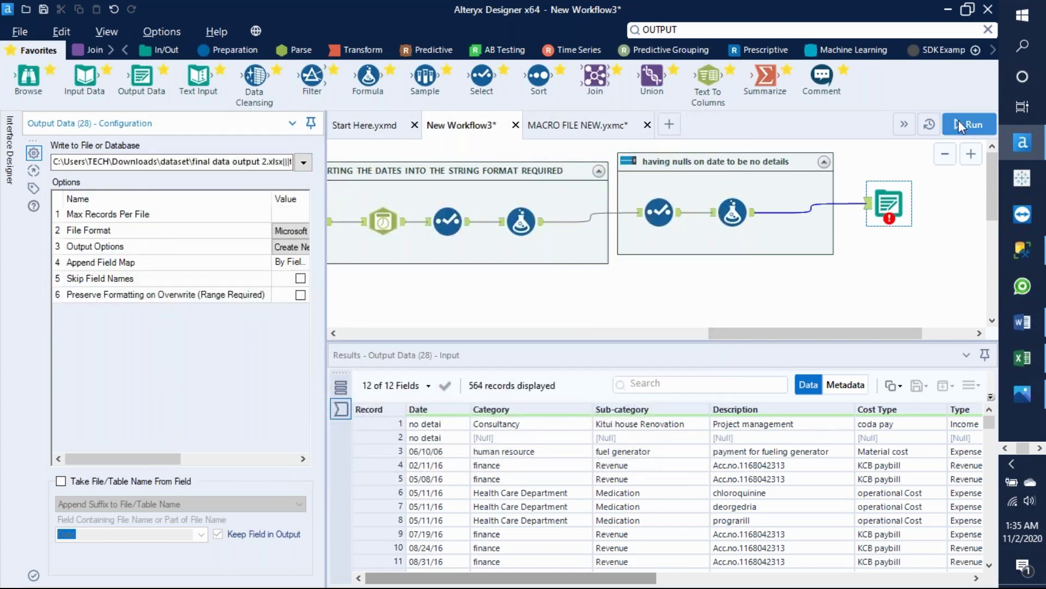
click(964, 122)
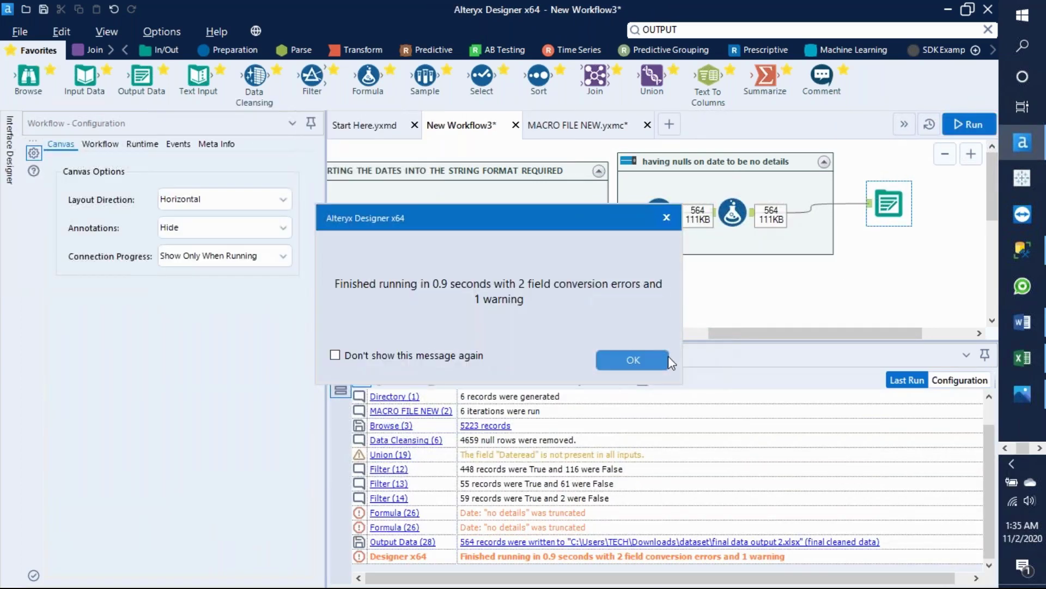
click(633, 359)
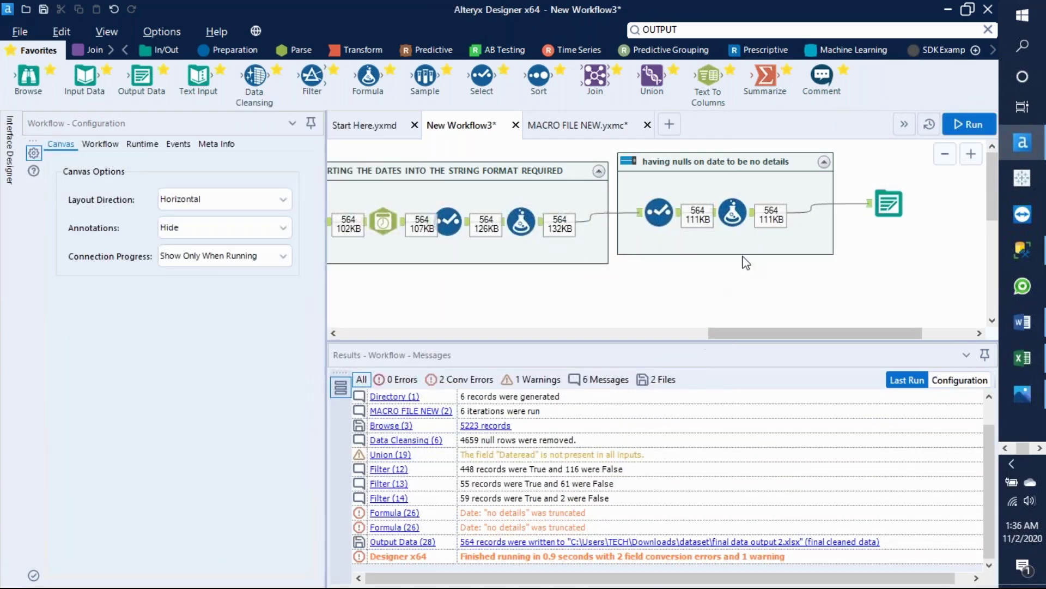
Place the Output Data tool in a new container captioned 'output'
click(893, 207)
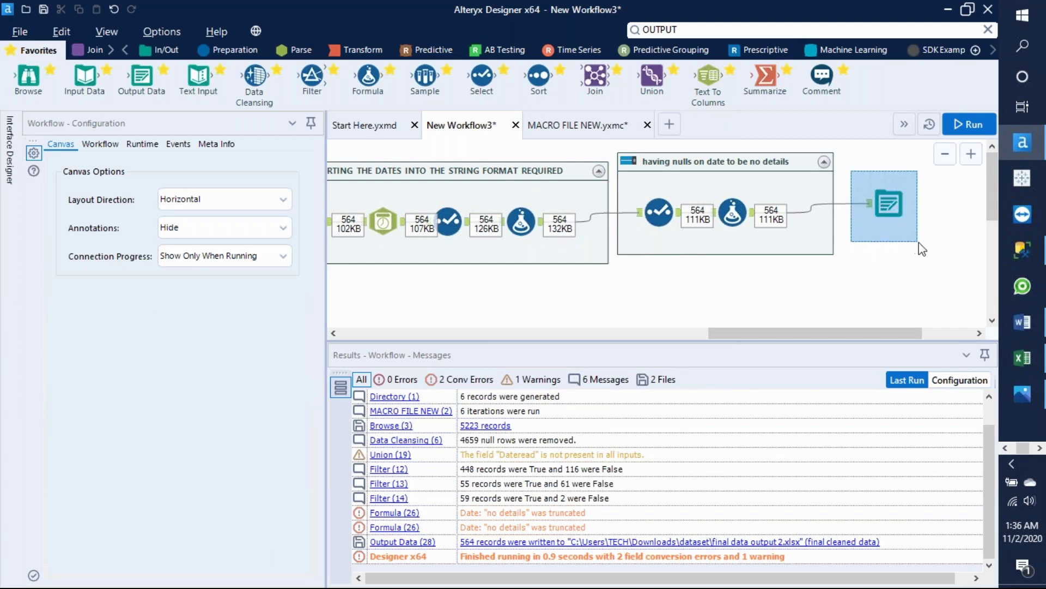
right_click(888, 205)
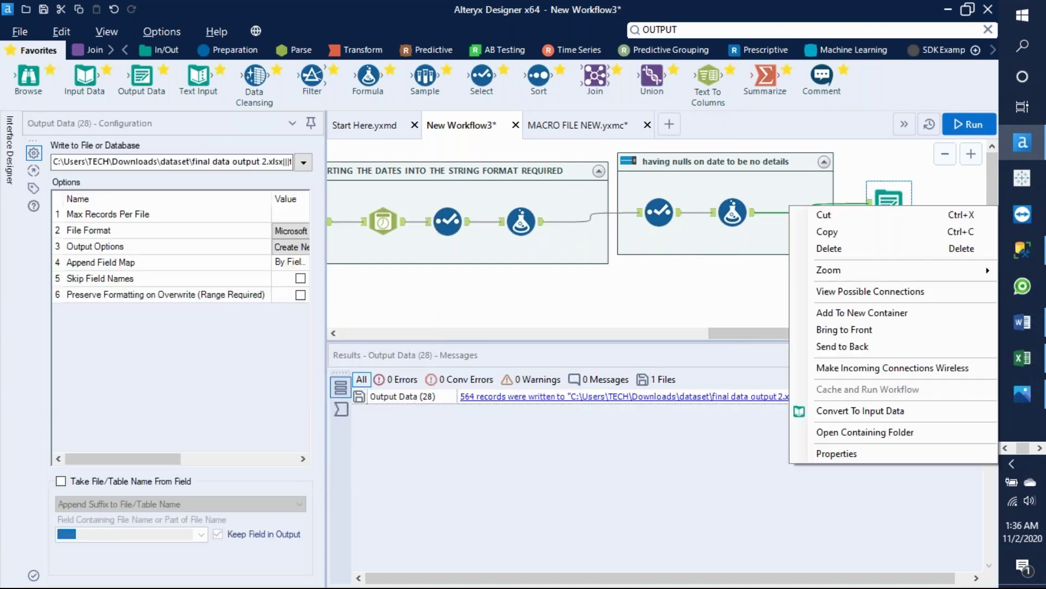
click(888, 323)
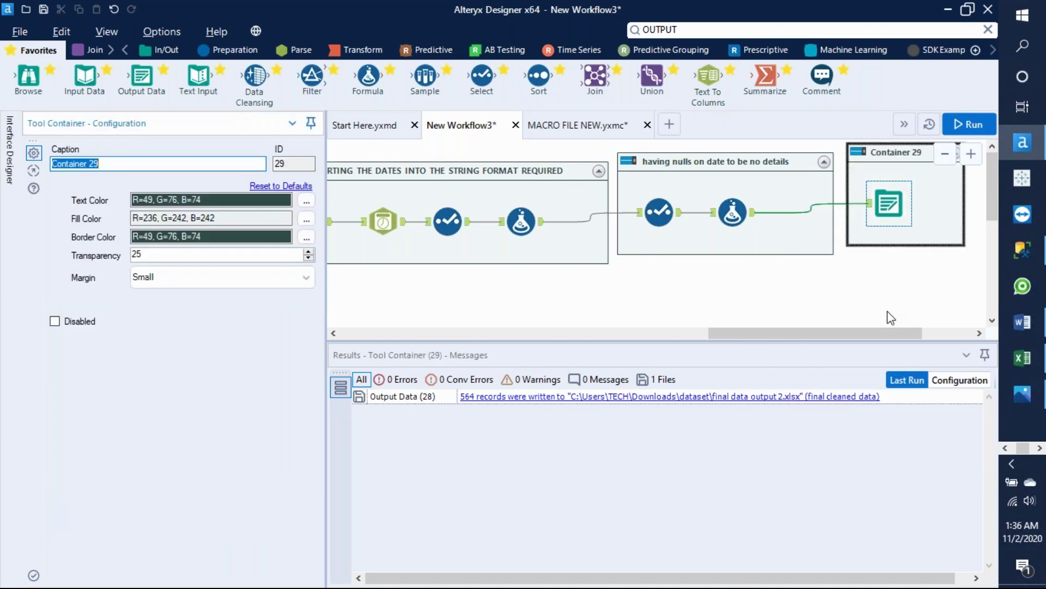
text(output)
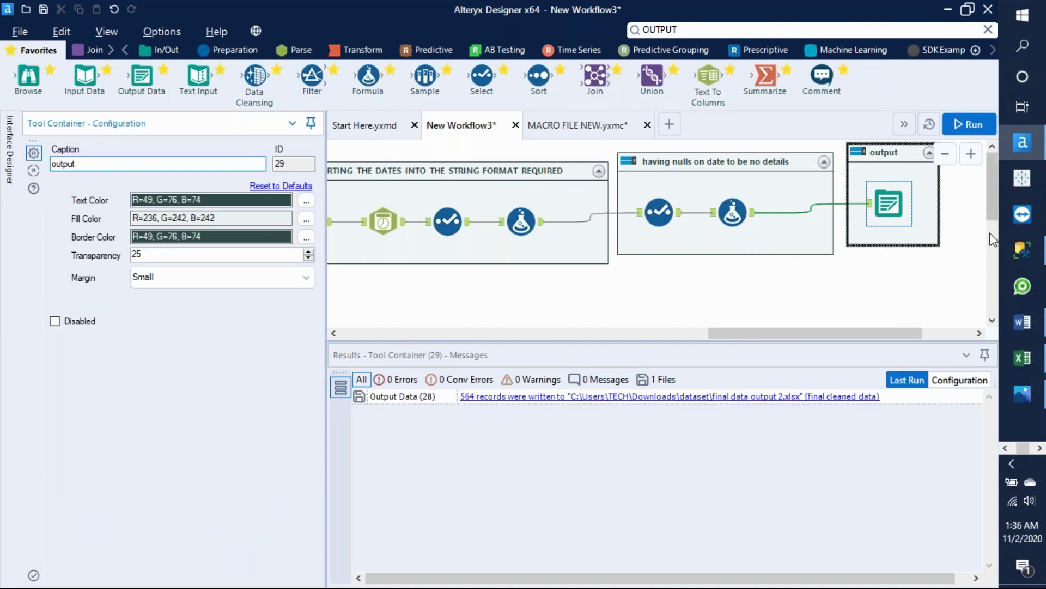
click(961, 267)
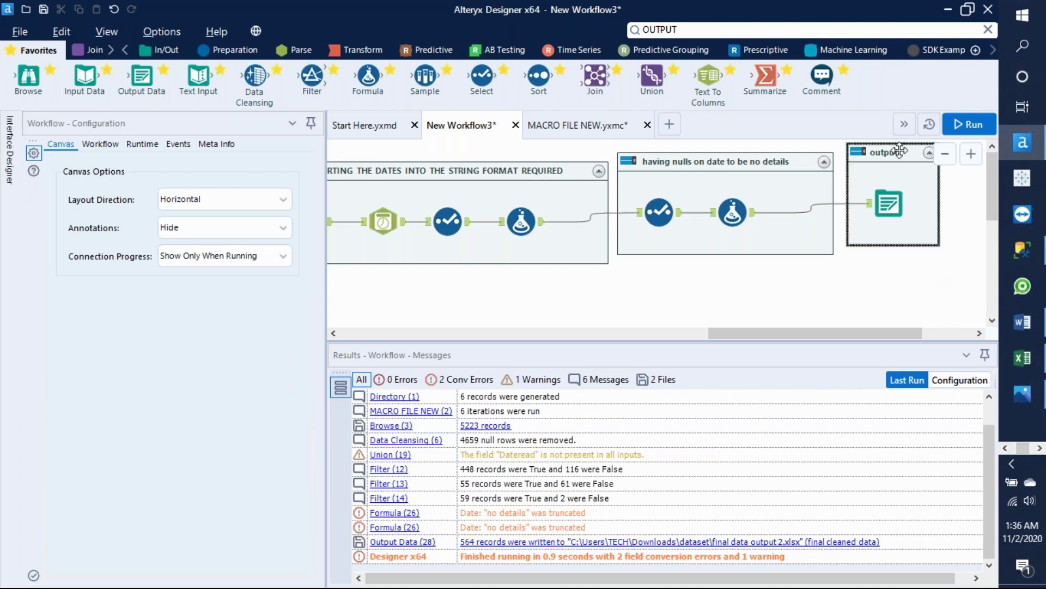
Switch to File Explorer, open 'final data output 2' from the dataset folder in Excel and review the exported data
click(1007, 448)
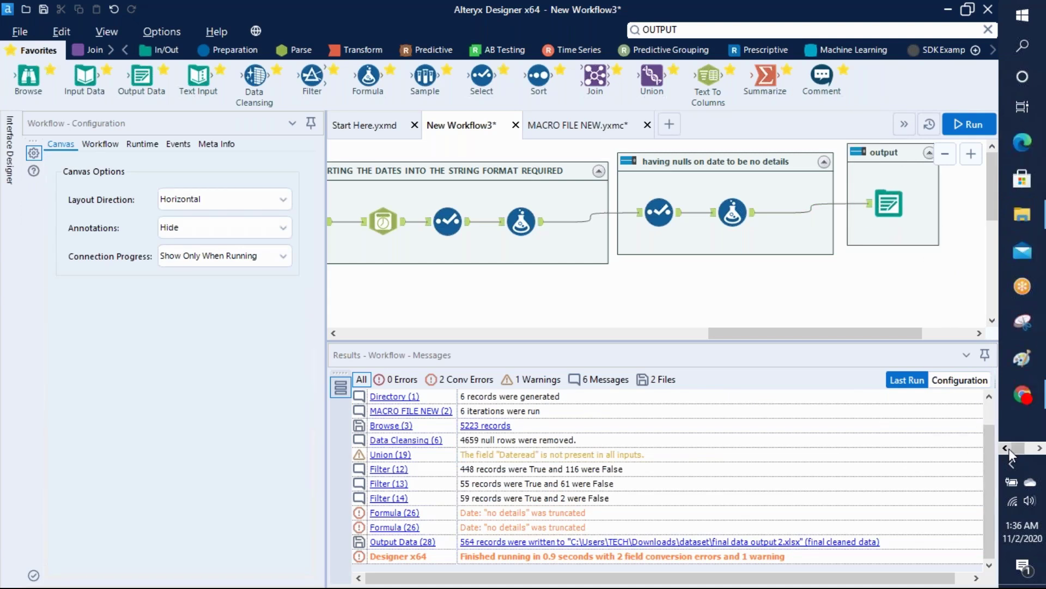
mouse_move(1023, 214)
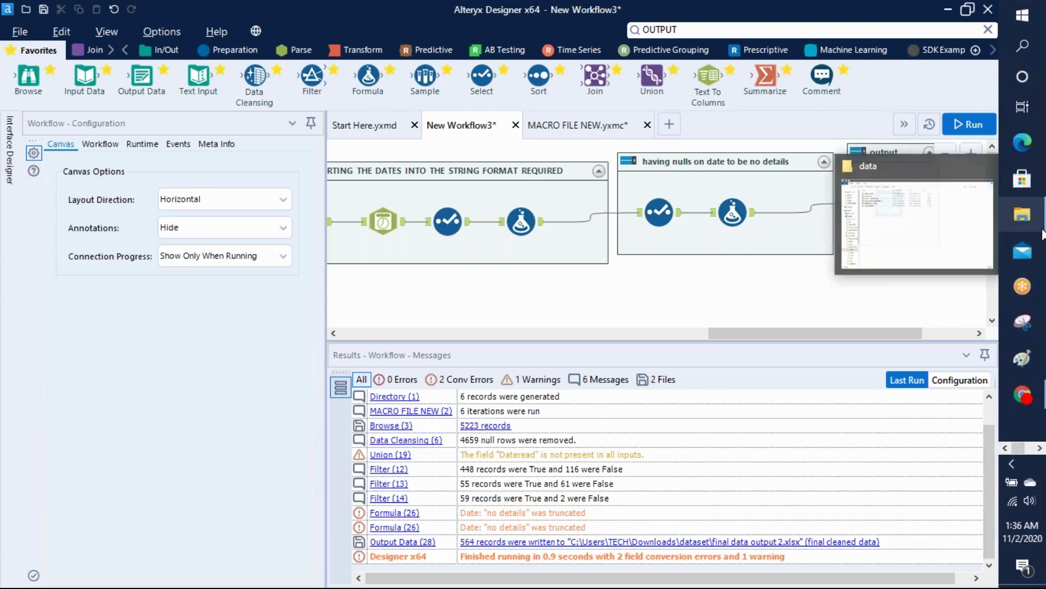
click(953, 237)
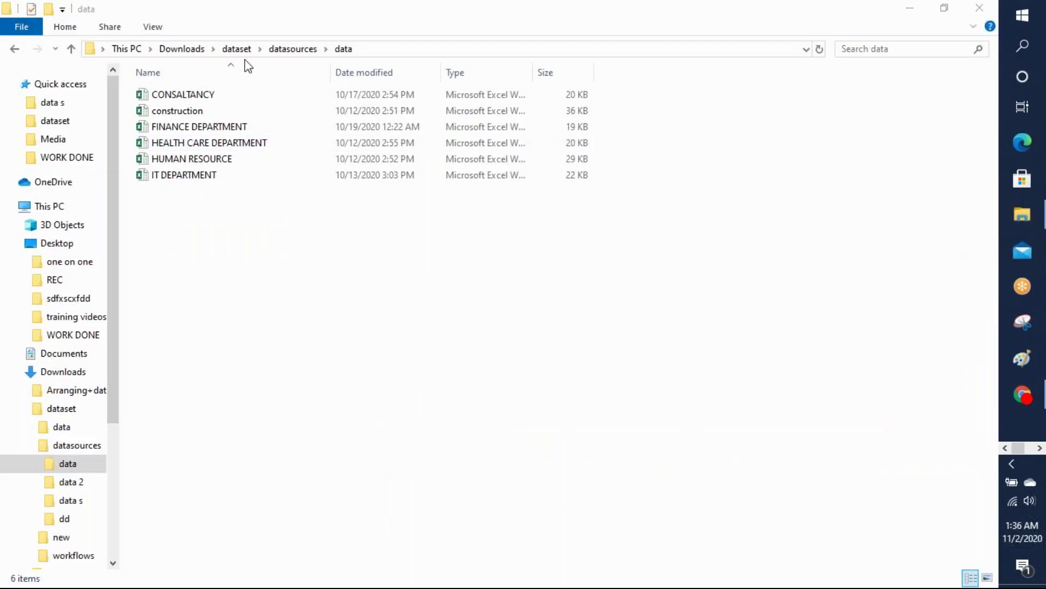
click(278, 52)
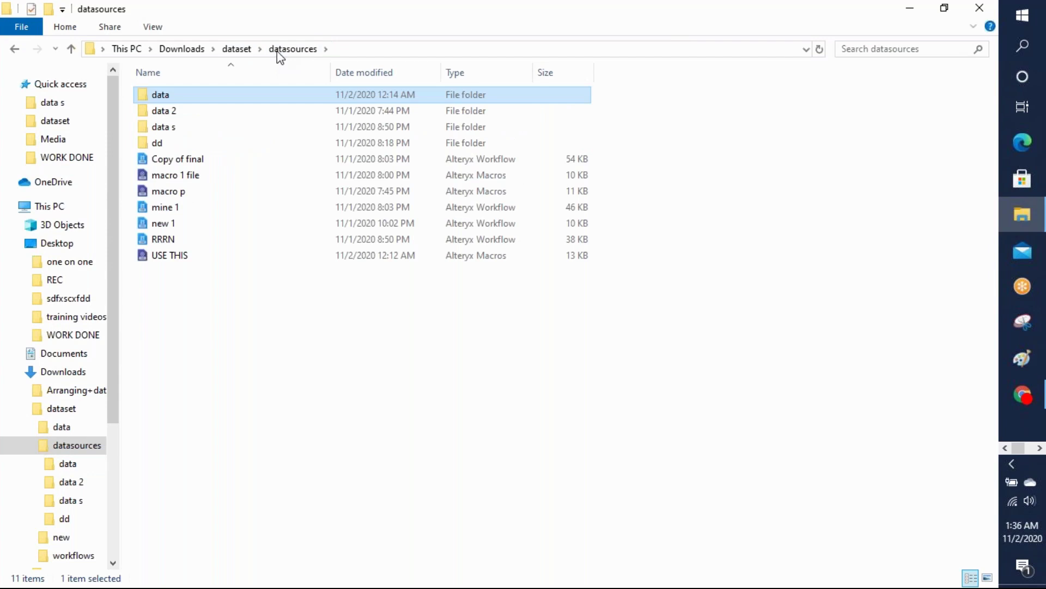
click(242, 53)
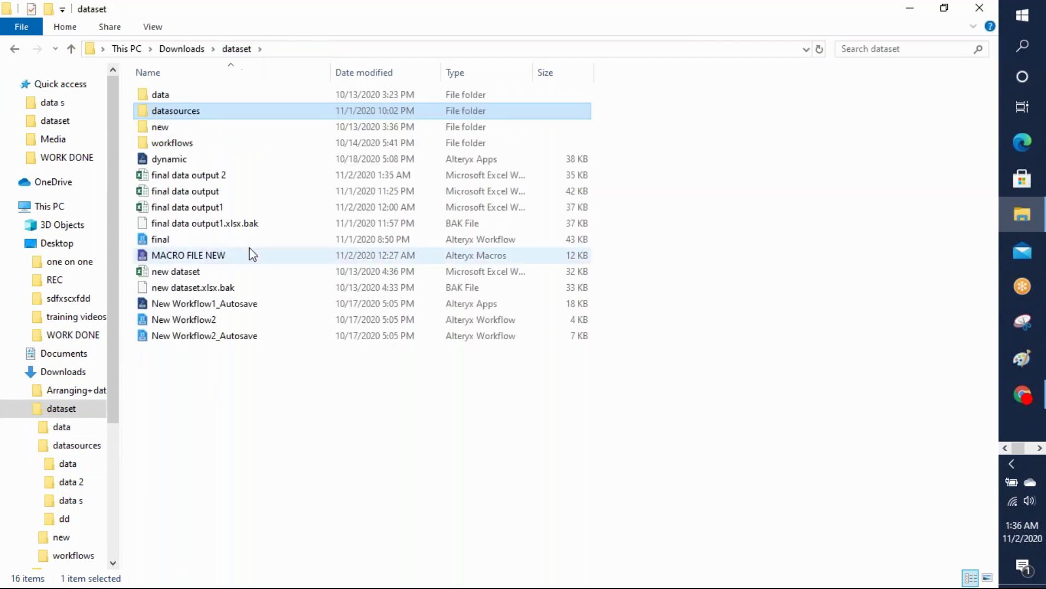
double_click(218, 176)
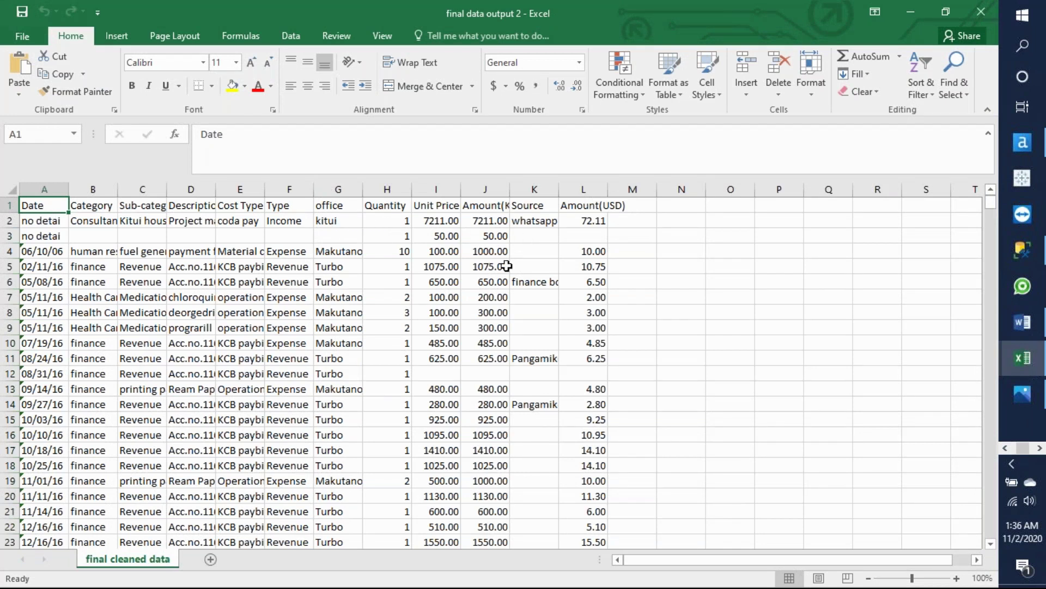
mouse_move(992, 206)
mouse_down()
mouse_move(993, 537)
mouse_move(969, 470)
mouse_move(995, 444)
mouse_move(948, 355)
mouse_move(975, 198)
mouse_up()
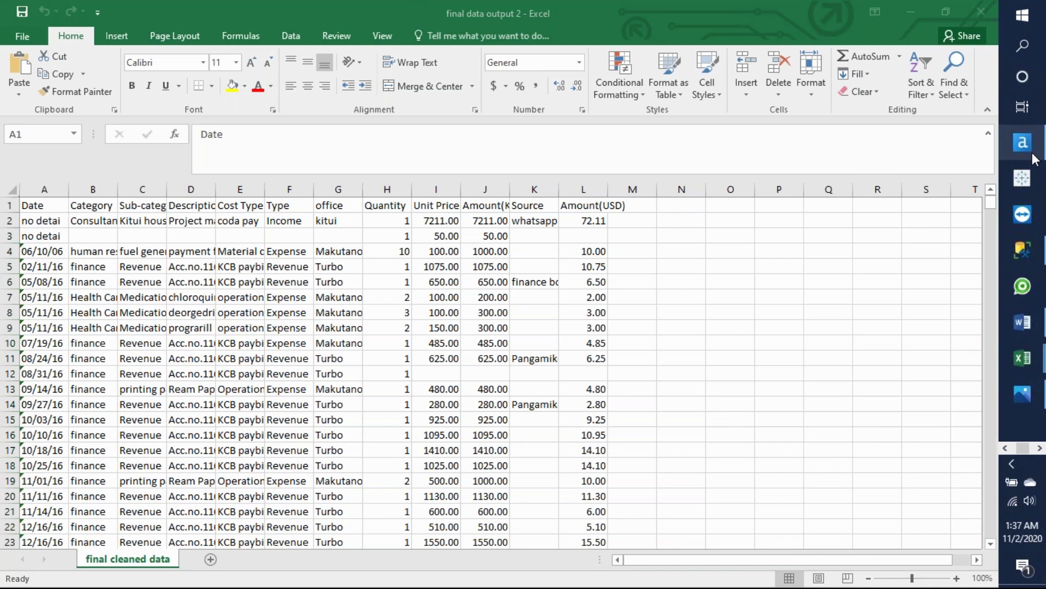
Switch back to Alteryx Designer, narrow the Configuration pane and review the workflow's containers from output back to input
mouse_move(1034, 158)
click(948, 167)
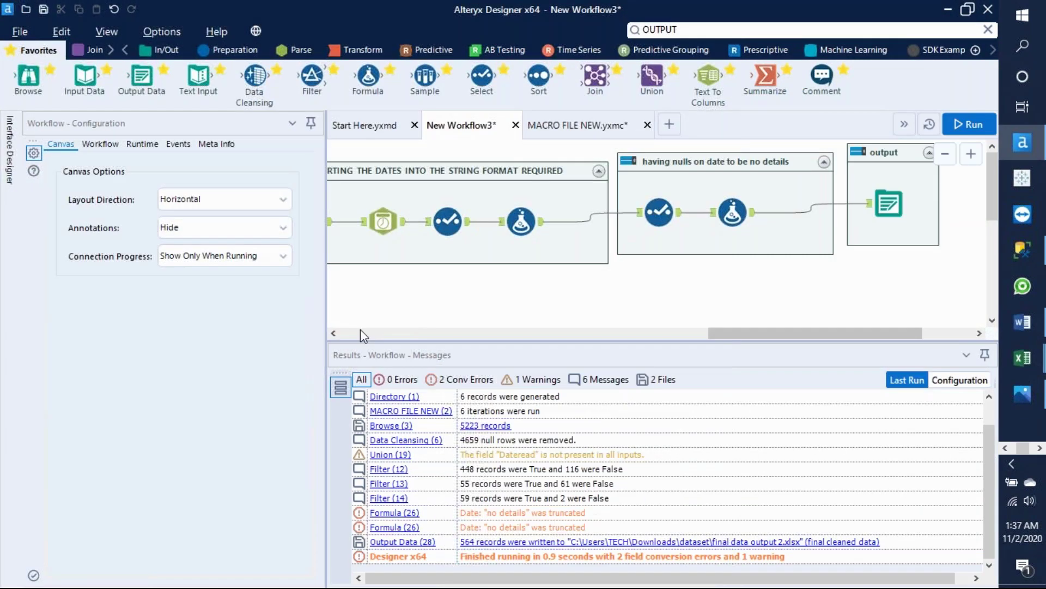
drag(330, 307, 74, 320)
drag(620, 335, 496, 361)
click(845, 235)
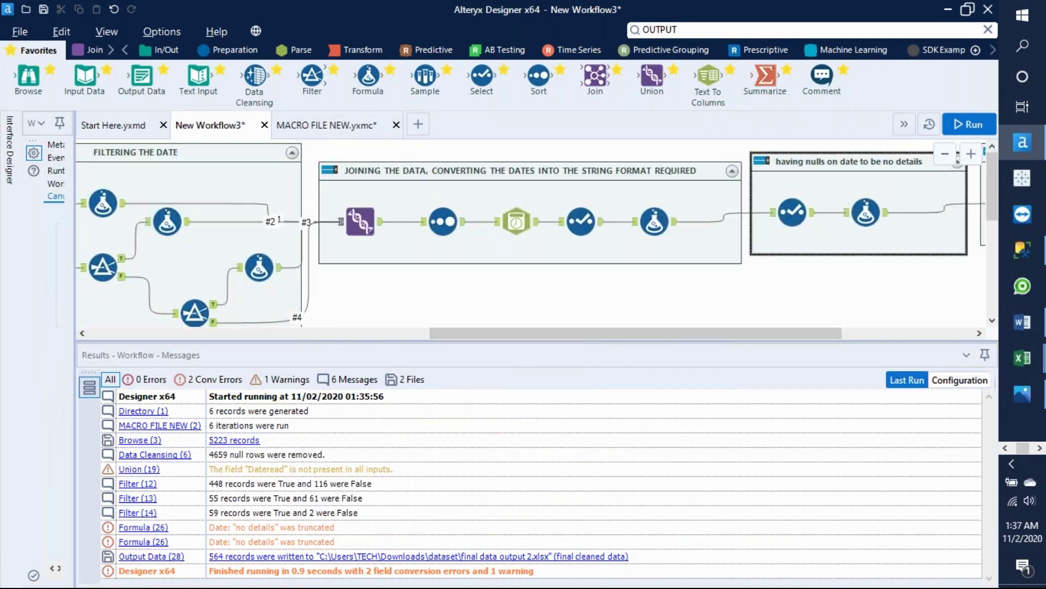
click(943, 158)
click(943, 158)
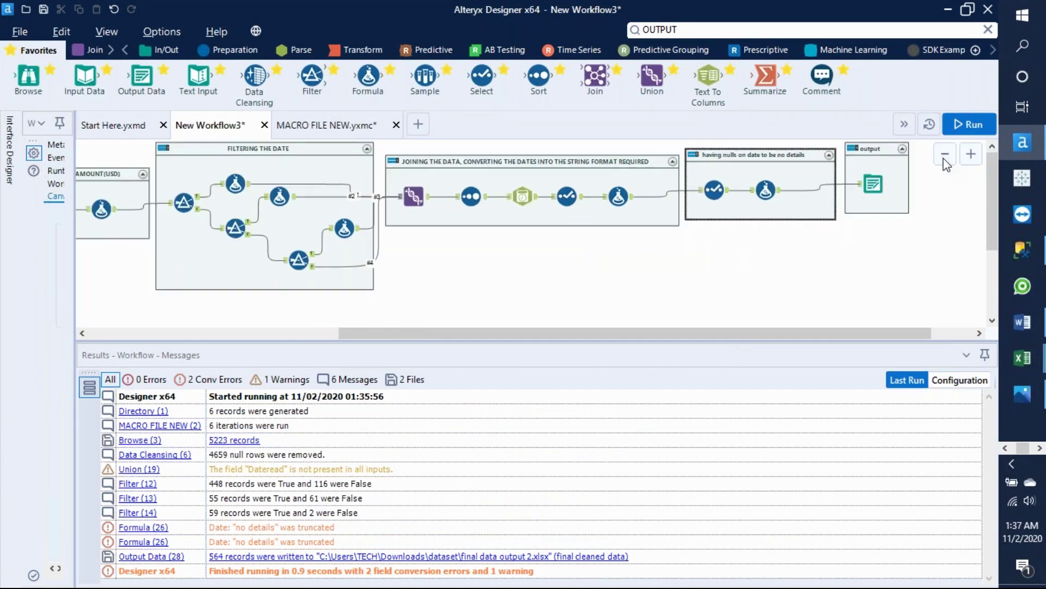
click(943, 159)
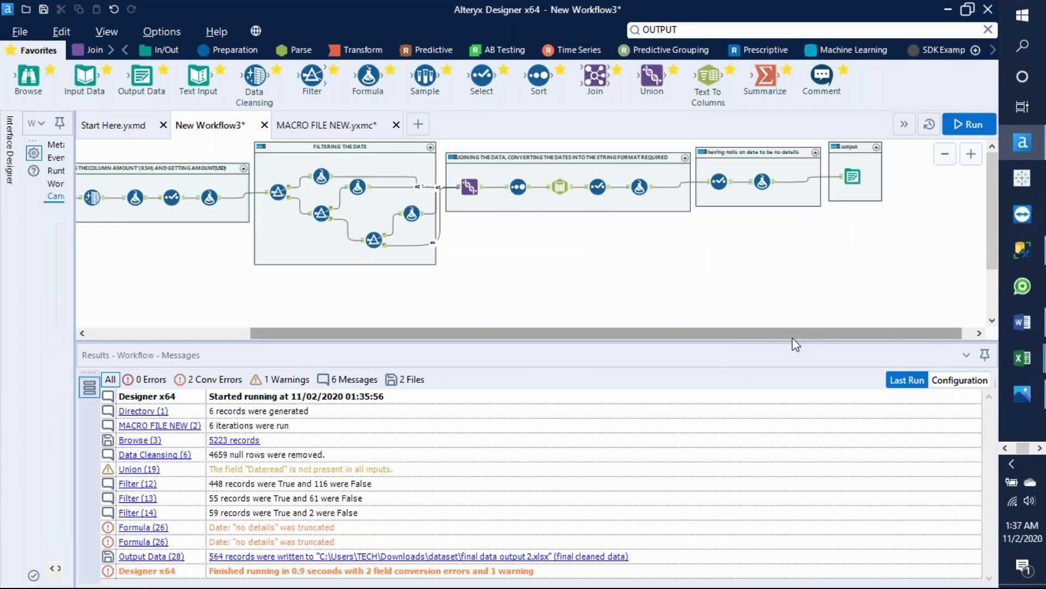
drag(781, 334, 689, 383)
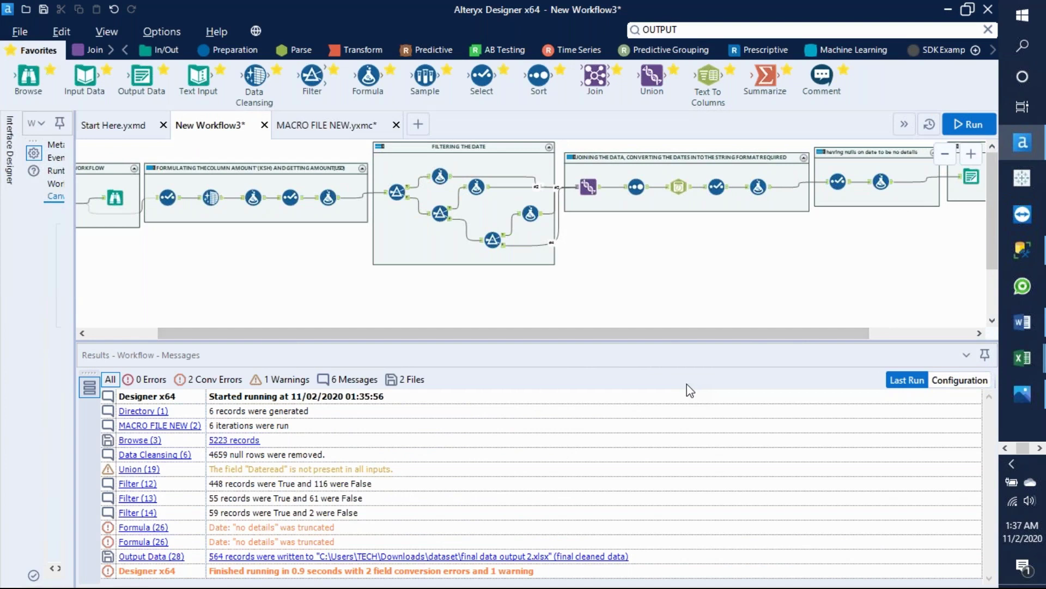
drag(651, 333, 581, 335)
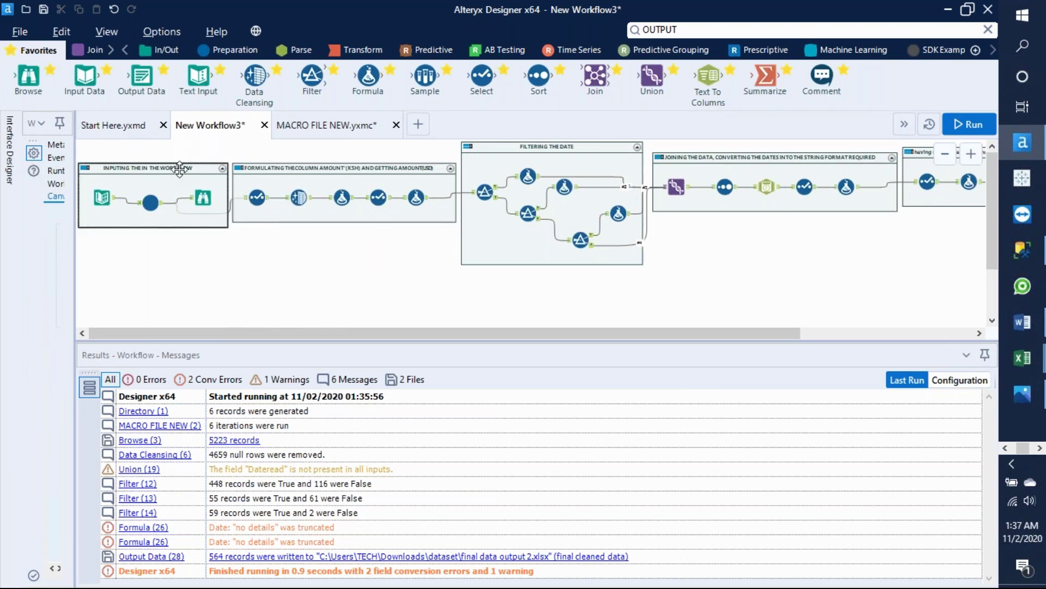
Stagger the containers: move the input and FILTERING THE DATE containers below the main row and shift the JOINING THE DATA container slightly left
drag(171, 169, 220, 231)
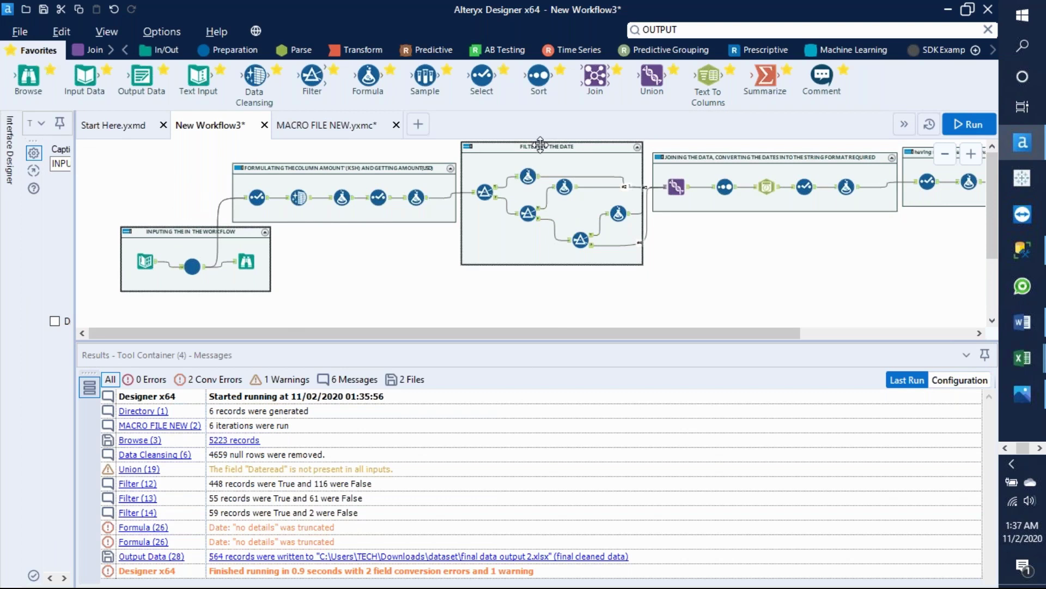
drag(540, 146, 524, 240)
drag(803, 172, 782, 172)
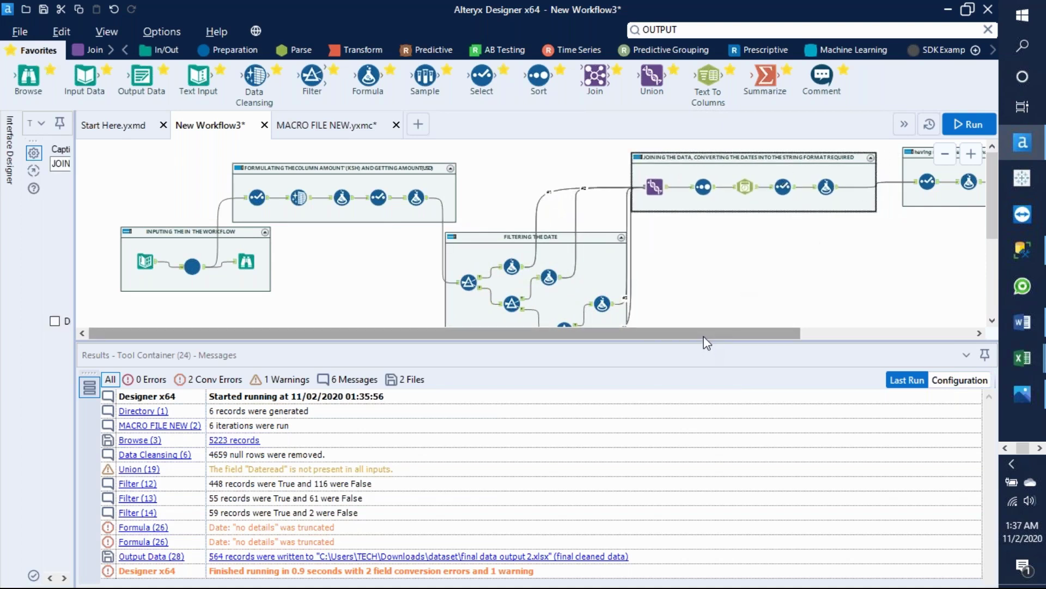